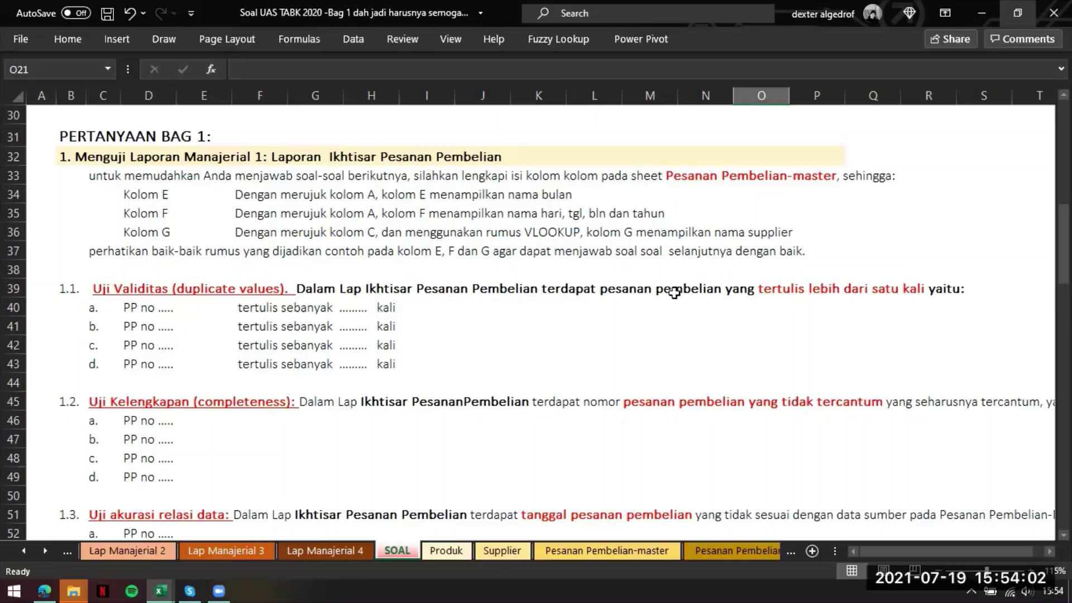
- Read question 1's instructions on the SOAL sheet and examine the example row for columns E to G on Pesanan Pembelian-master
{"action": "left_click", "coordinate": [533, 343]}
{"action": "left_click_drag", "start_coordinate": [91, 181], "coordinate": [824, 246]}
{"action": "left_click_drag", "start_coordinate": [707, 203], "coordinate": [797, 199]}
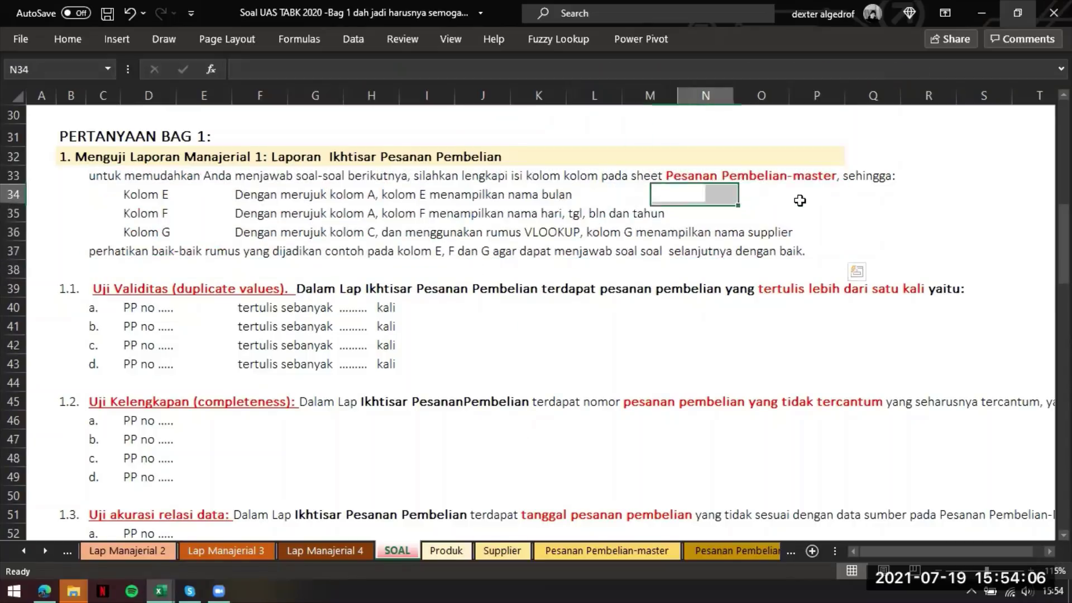
{"action": "left_click", "coordinate": [618, 551]}
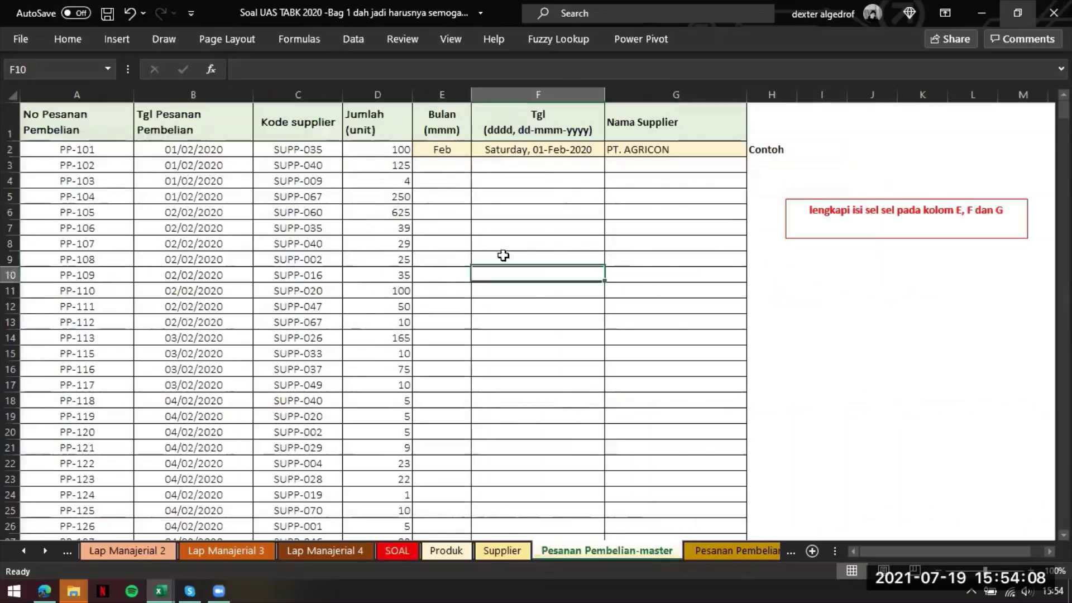
{"action": "left_click", "coordinate": [439, 166]}
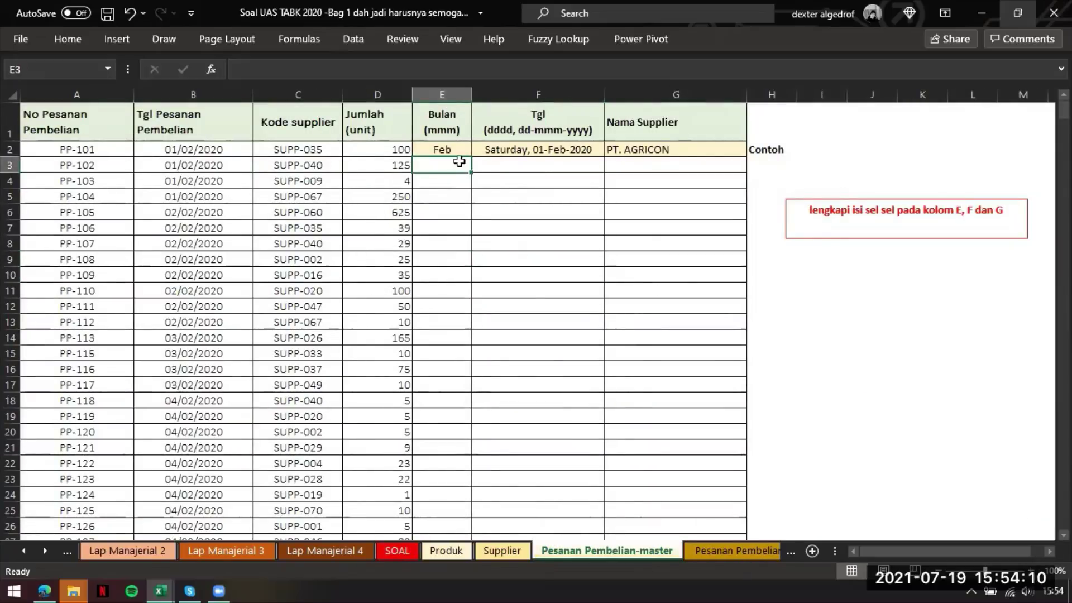
{"action": "left_click_drag", "start_coordinate": [442, 149], "coordinate": [741, 163]}
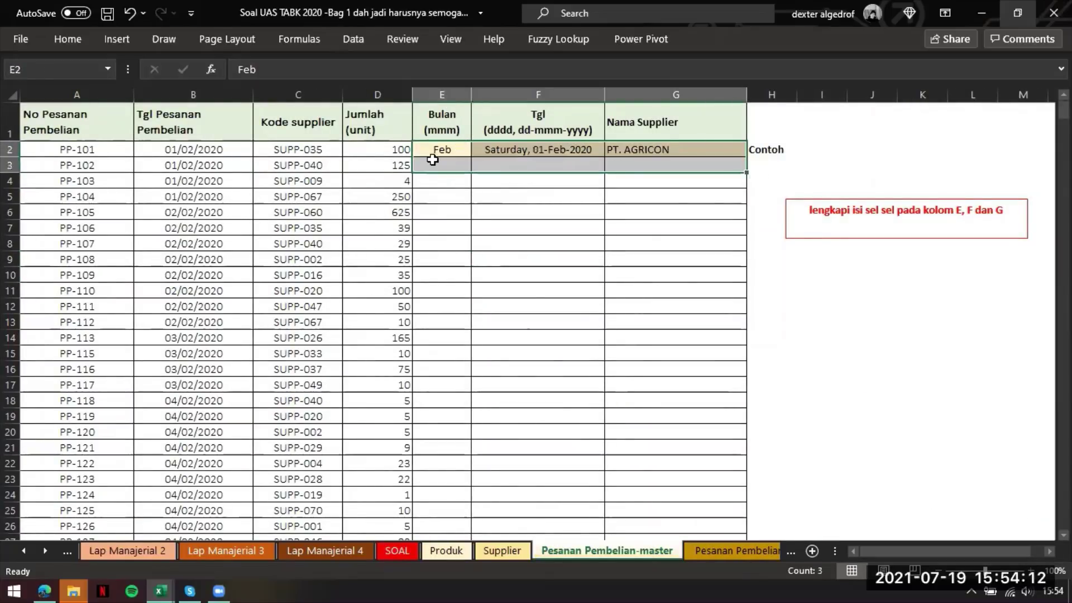
- Enter =B3 in cell E3 so the Bulan column refers to the order date
{"action": "left_click", "coordinate": [455, 162]}
{"action": "type", "text": "="}
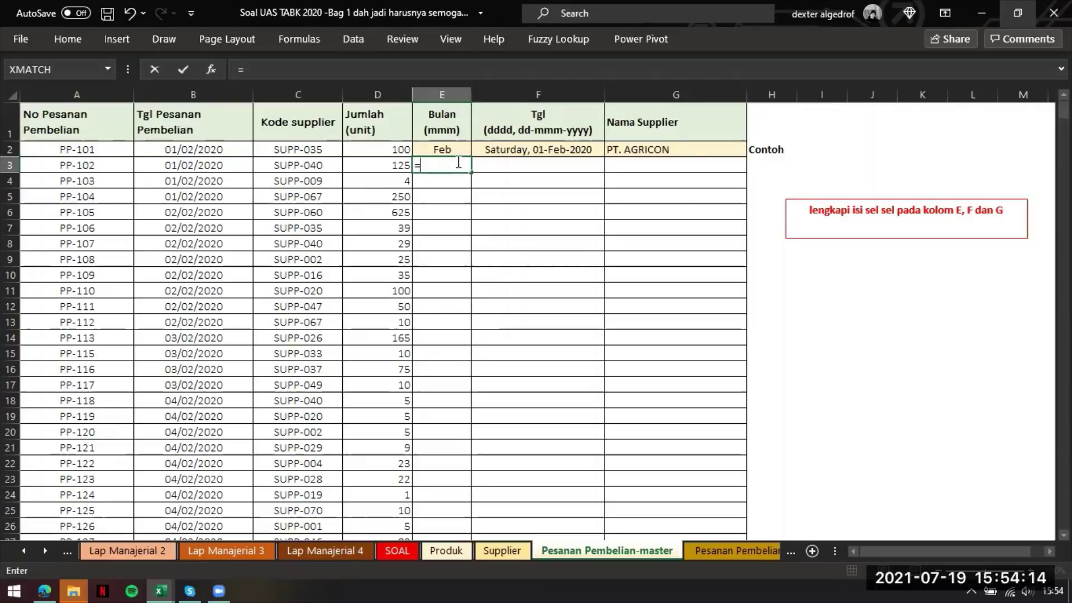
{"action": "key", "text": "Left"}
{"action": "key", "text": "Left"}
{"action": "key", "text": "Left"}
{"action": "key", "text": "Return"}
- Enter =B3 in cell F3 so the Tgl column refers to the order date
{"action": "key", "text": "Right"}
{"action": "key", "text": "Up"}
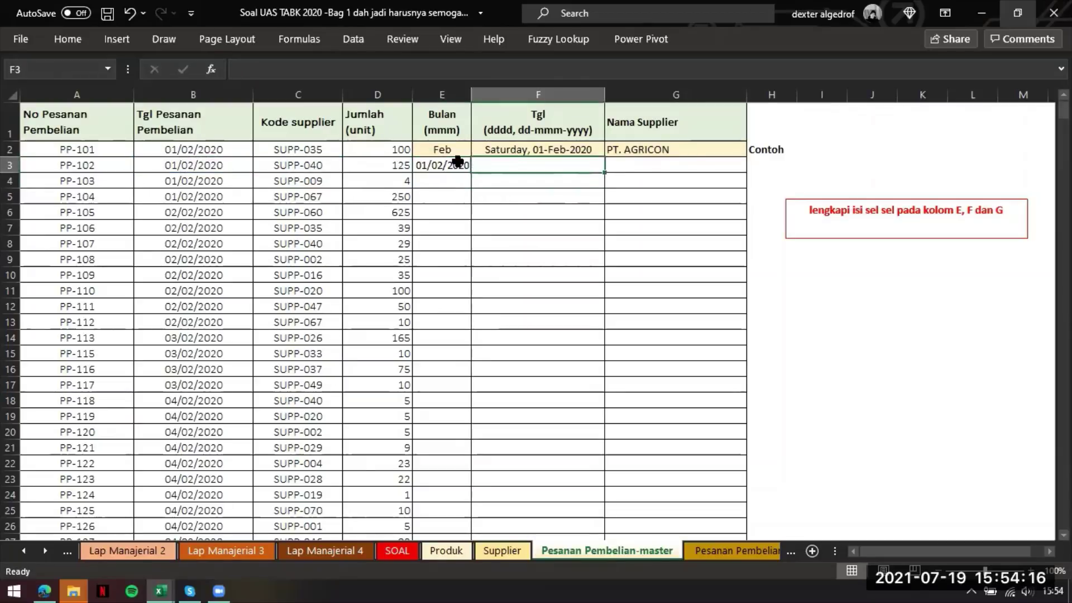
{"action": "type", "text": "="}
{"action": "key", "text": "Left"}
{"action": "key", "text": "Left"}
{"action": "key", "text": "Left"}
{"action": "key", "text": "Return"}
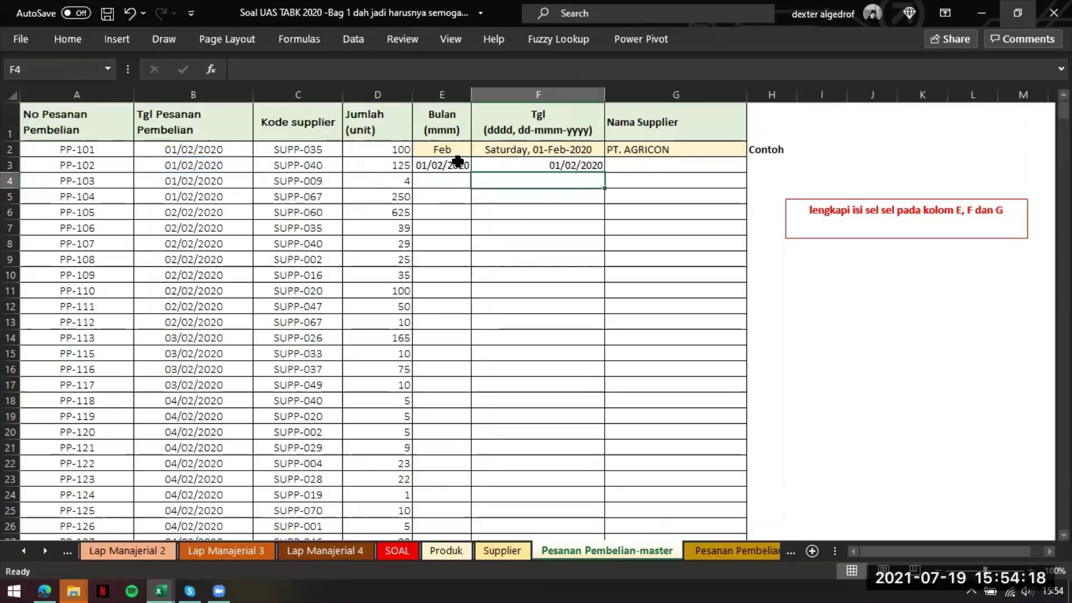
{"action": "key", "text": "Right"}
{"action": "key", "text": "Up"}
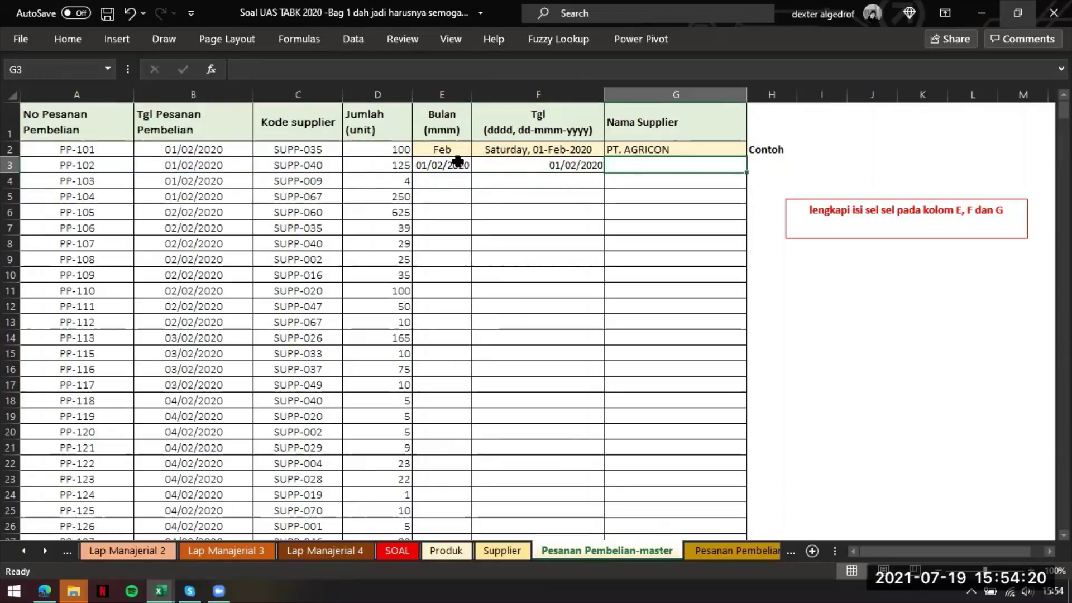
{"action": "type", "text": "=VLOOKUP("}
{"action": "key", "text": "Left"}
{"action": "key", "text": "Left"}
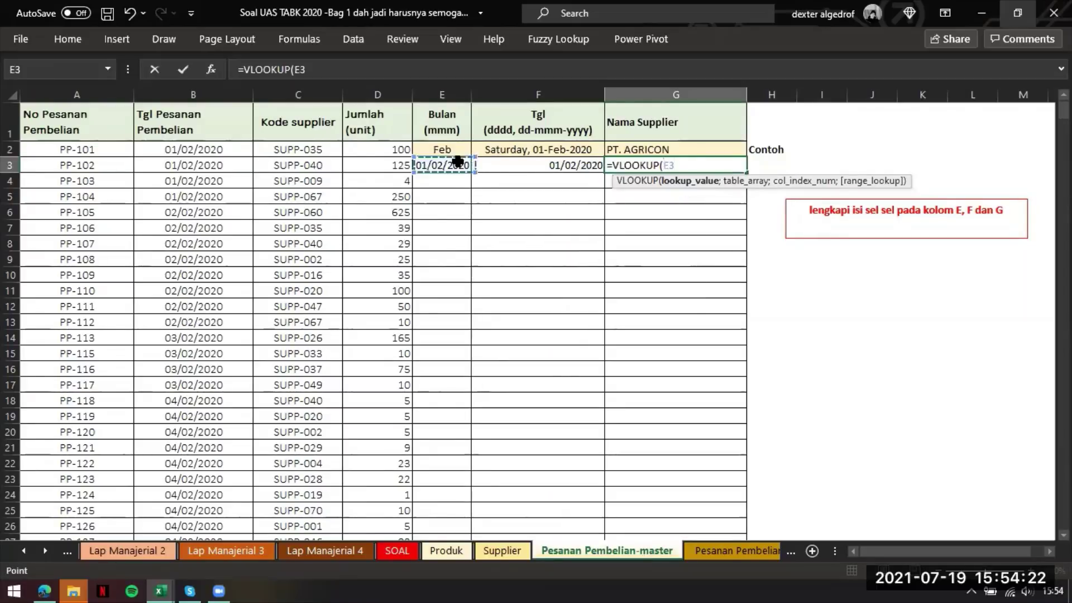
{"action": "key", "text": "Left"}
{"action": "key", "text": "Left"}
{"action": "type", "text": ";"}
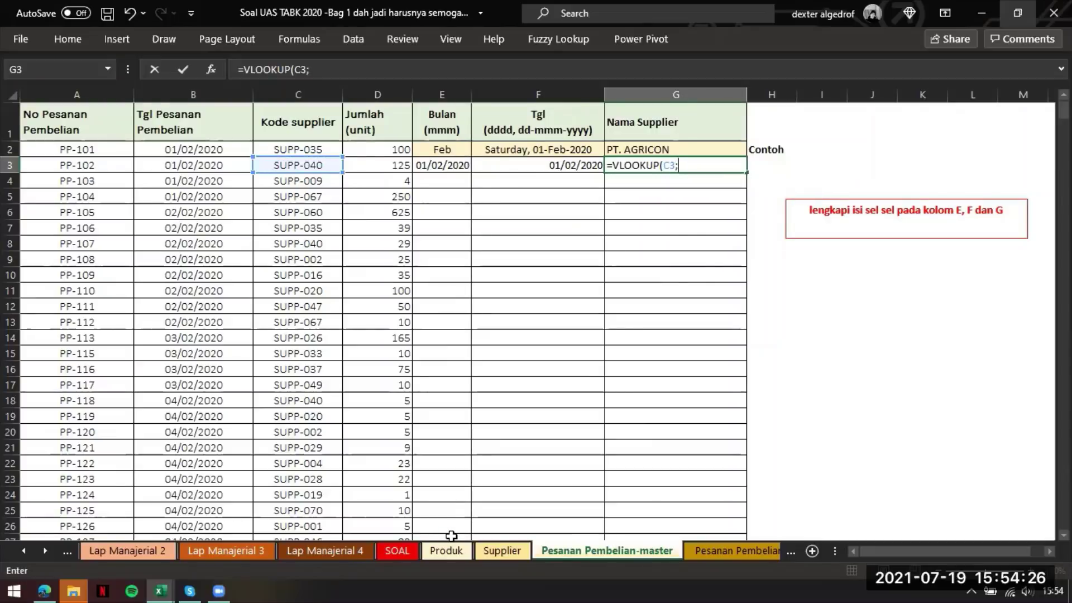
{"action": "key", "text": "Escape"}
{"action": "key", "text": "Down"}
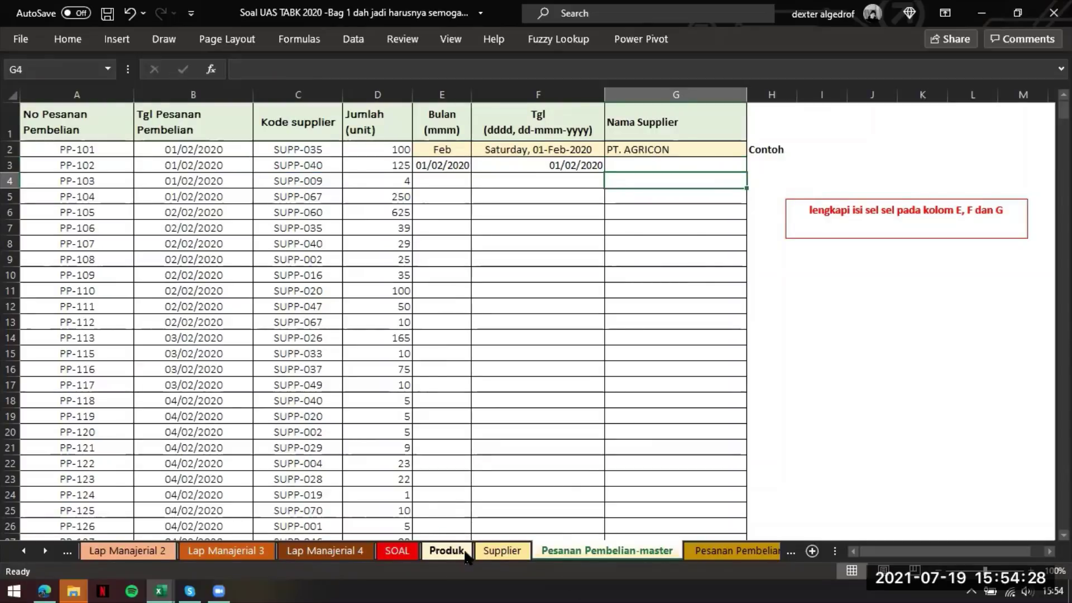
- Select the whole product table on the Produk sheet and name the range prdk
{"action": "left_click", "coordinate": [446, 551]}
{"action": "key", "text": "ctrl+a"}
{"action": "scroll", "coordinate": [188, 311], "scroll_direction": "up", "scroll_amount": 3}
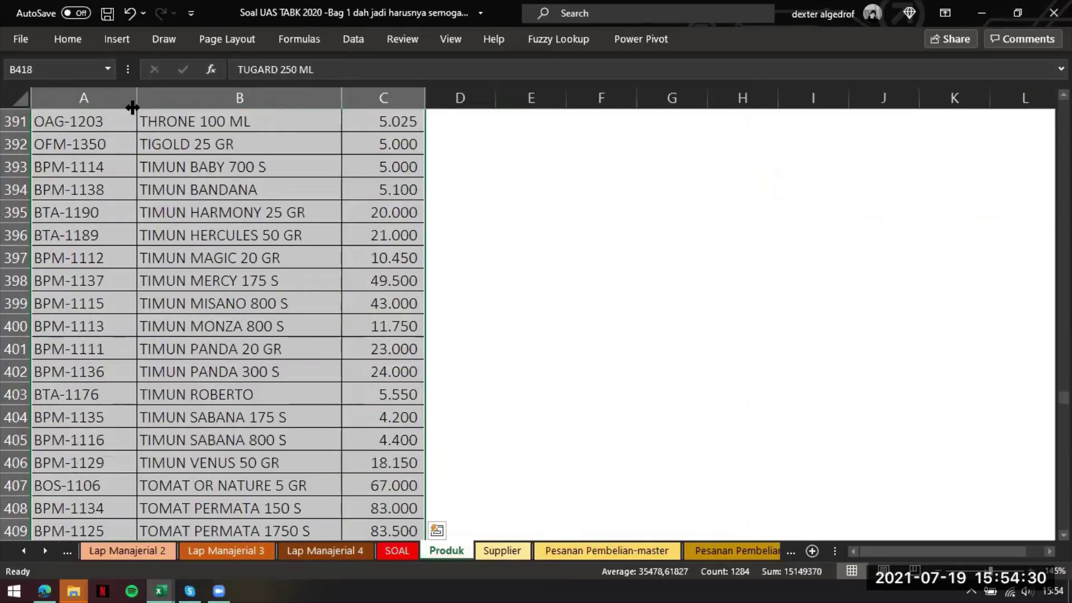
{"action": "left_click", "coordinate": [85, 67]}
{"action": "type", "text": "pr"}
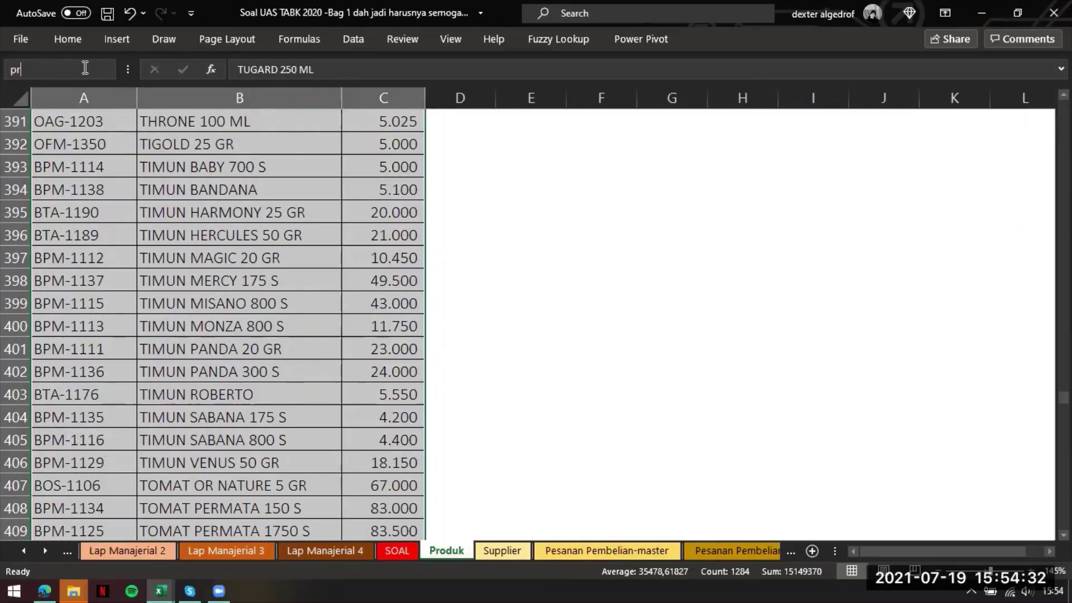
{"action": "type", "text": "dk"}
{"action": "scroll", "coordinate": [457, 368], "scroll_direction": "down", "scroll_amount": 6}
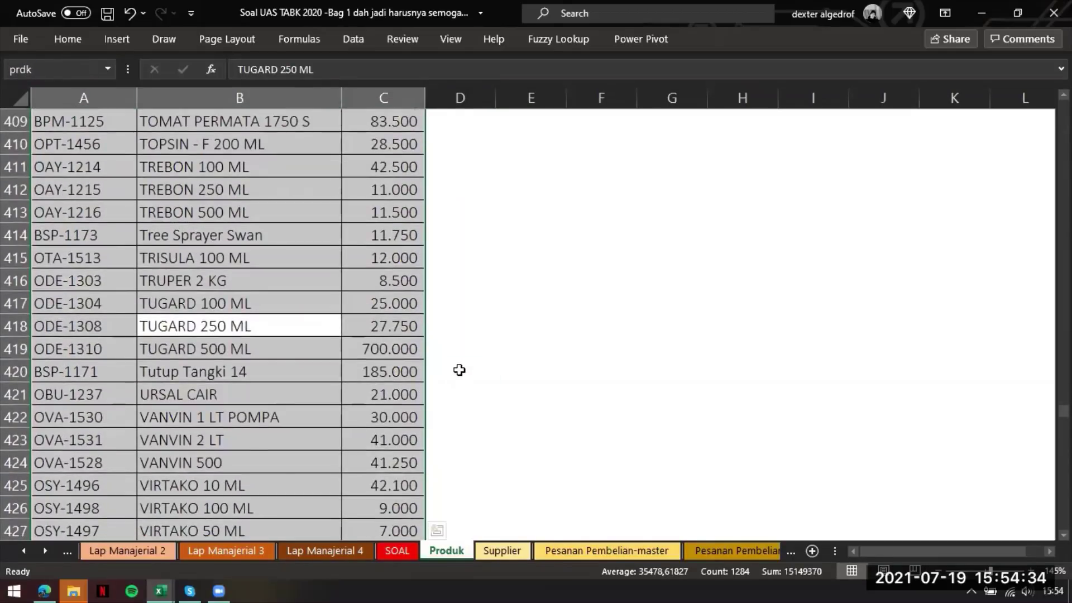
{"action": "left_click", "coordinate": [143, 237]}
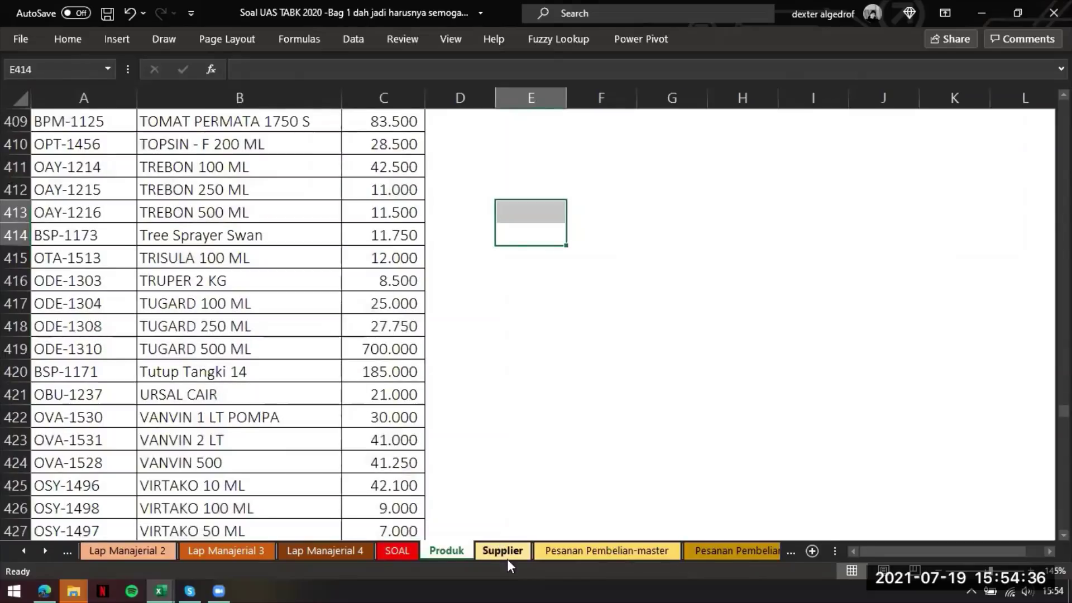
- Select the whole table on the Supplier sheet and name the range supply
{"action": "left_click", "coordinate": [502, 550]}
{"action": "left_click", "coordinate": [279, 378]}
{"action": "key", "text": "ctrl+a"}
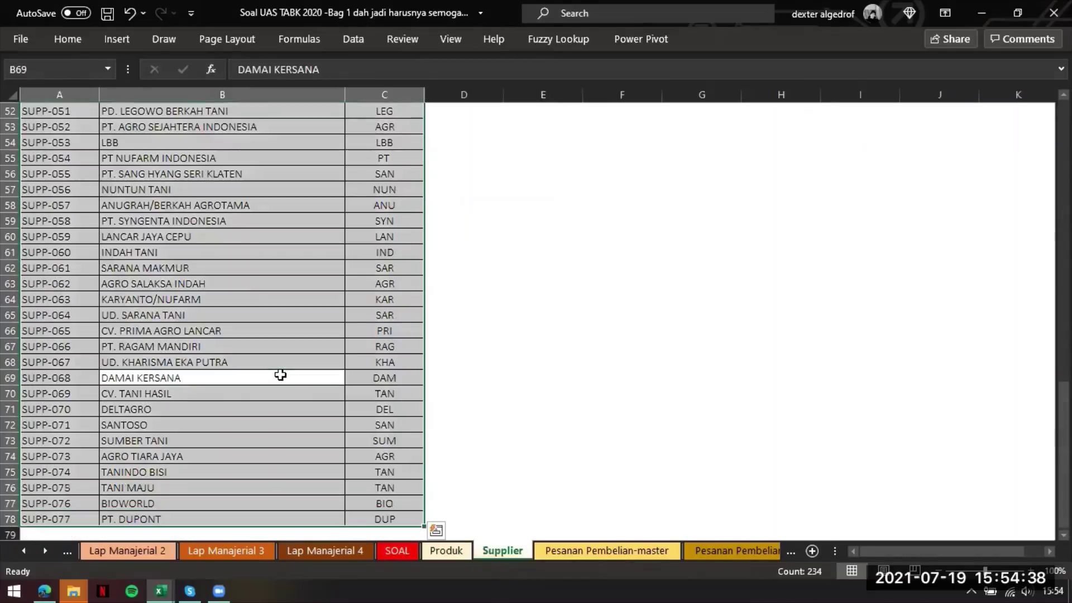
{"action": "left_click", "coordinate": [71, 70]}
{"action": "type", "text": "sp"}
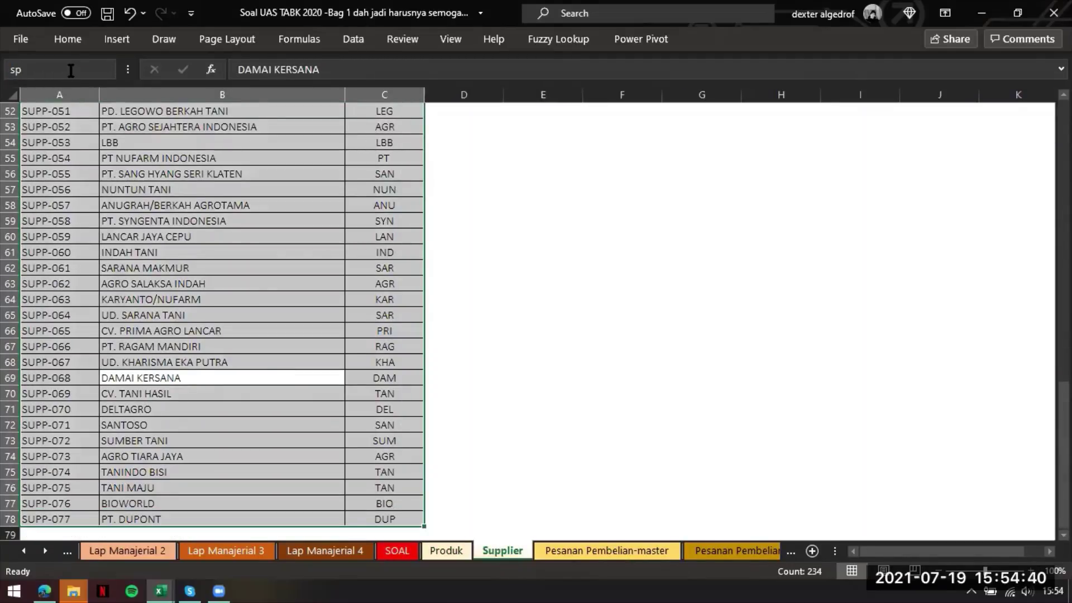
{"action": "key", "text": "BackSpace"}
{"action": "type", "text": "upply"}
{"action": "key", "text": "Return"}
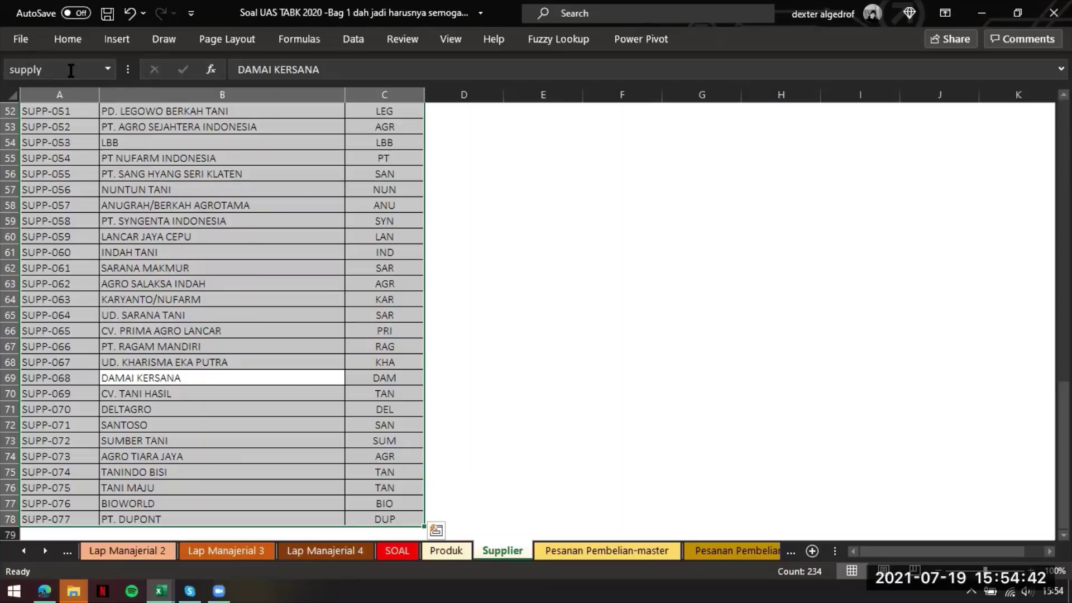
{"action": "left_click", "coordinate": [687, 348]}
- On the Pesanan Pembelian-master sheet, enter =VLOOKUP(C3;supply;2;0) in cell G3 to look up the supplier name
{"action": "left_click", "coordinate": [607, 551]}
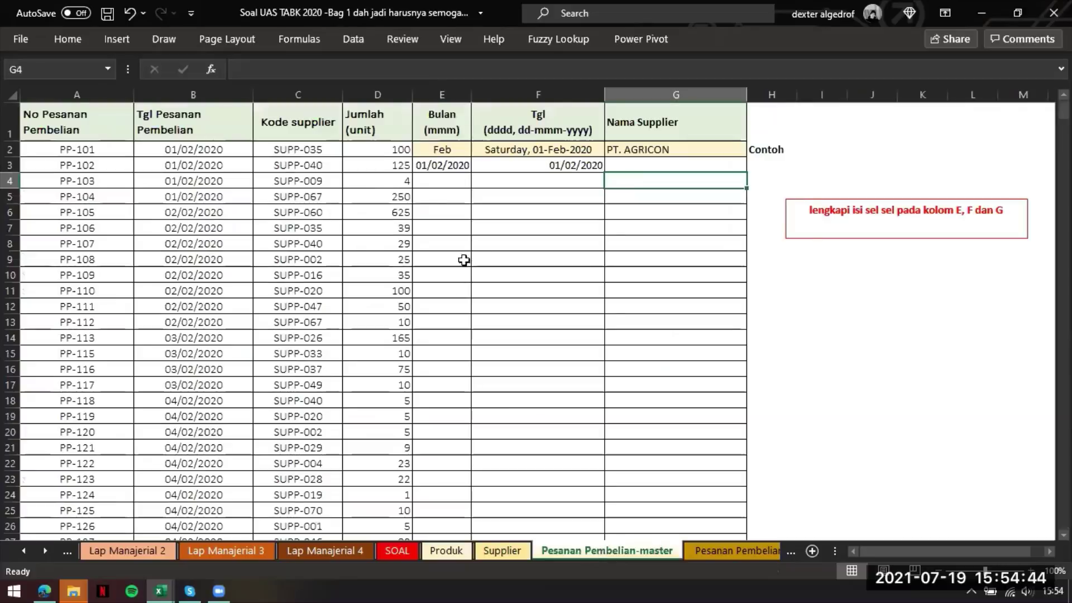
{"action": "left_click", "coordinate": [667, 163]}
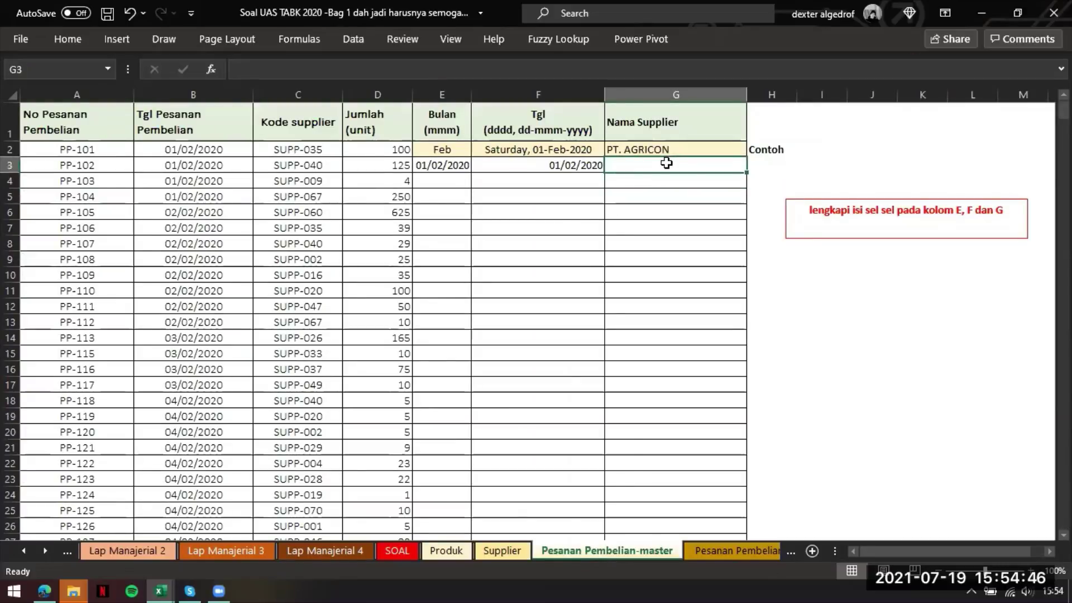
{"action": "type", "text": "=VLOOKUP("}
{"action": "key", "text": "Left"}
{"action": "key", "text": "Left"}
{"action": "key", "text": "Left"}
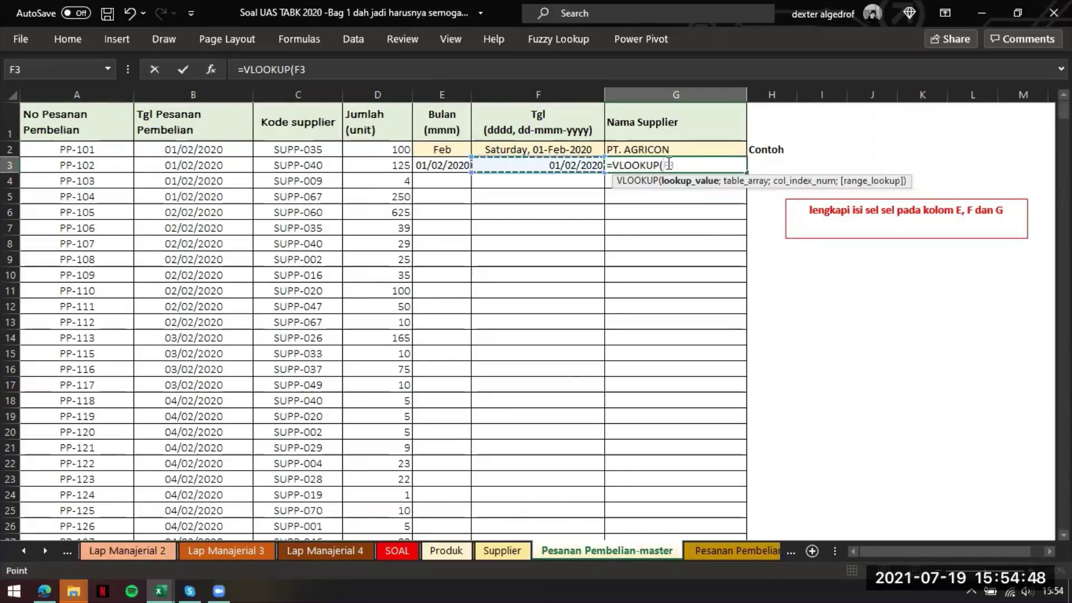
{"action": "key", "text": "Left"}
{"action": "type", "text": ";"}
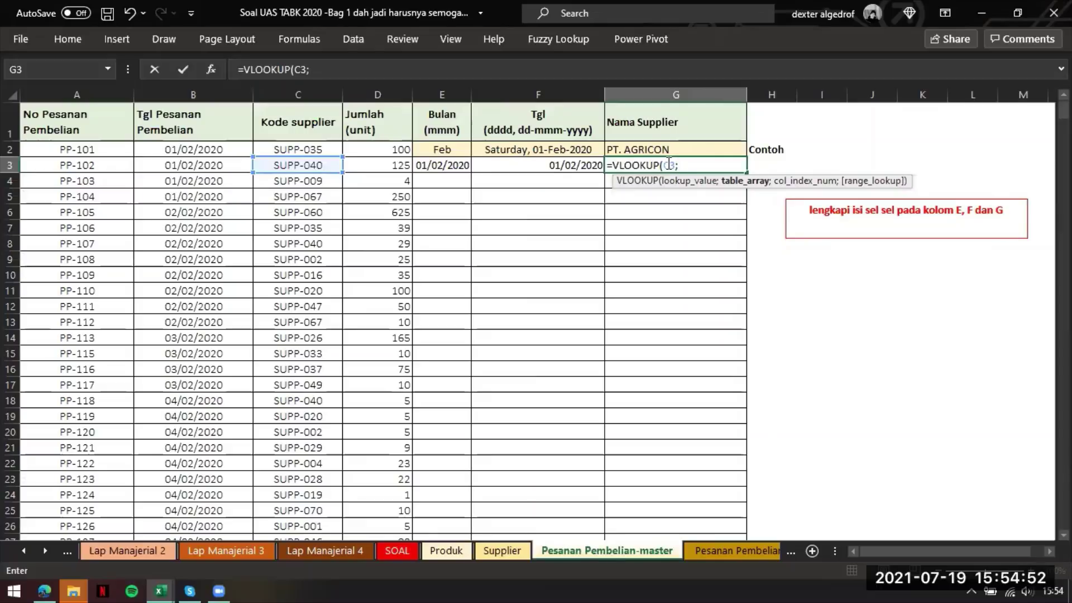
{"action": "type", "text": "sup"}
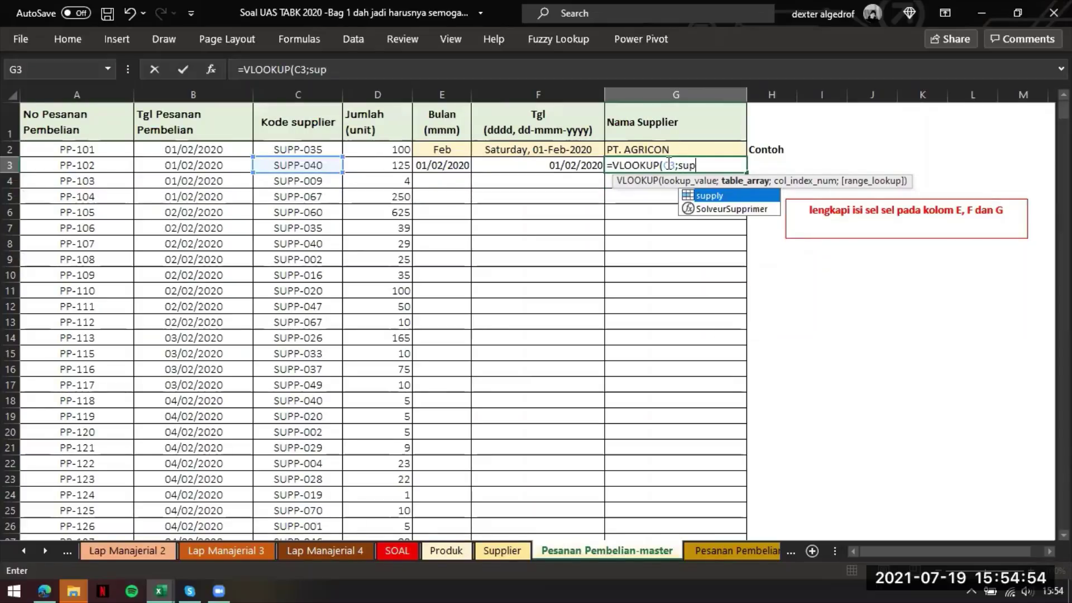
{"action": "type", "text": "ply;2;"}
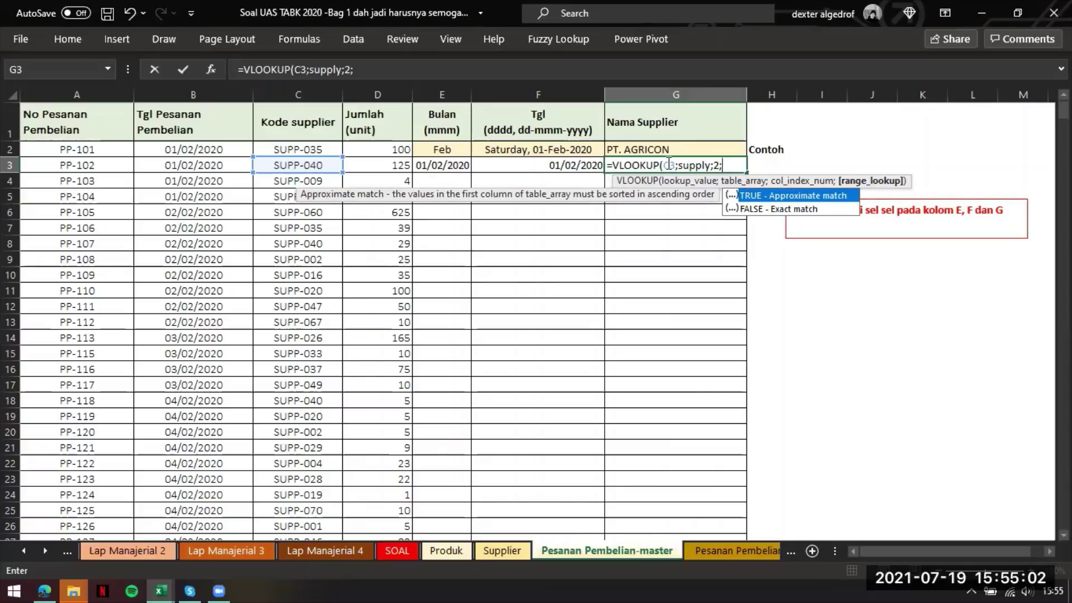
{"action": "type", "text": "0)"}
{"action": "key", "text": "Return"}
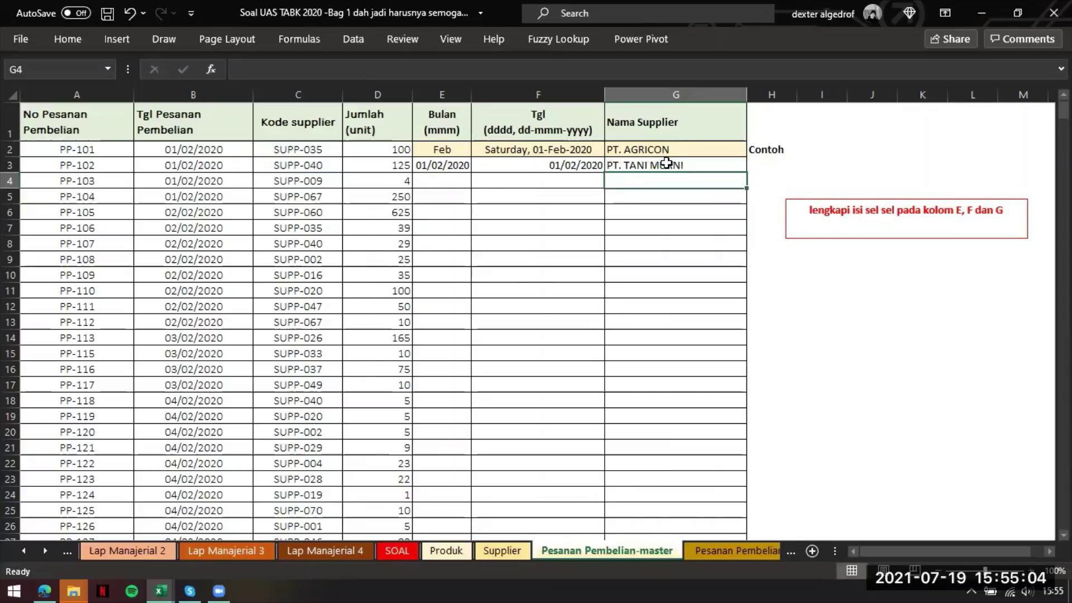
- Apply the custom number format mmm to cell E3 in the Bulan column
{"action": "left_click", "coordinate": [452, 161]}
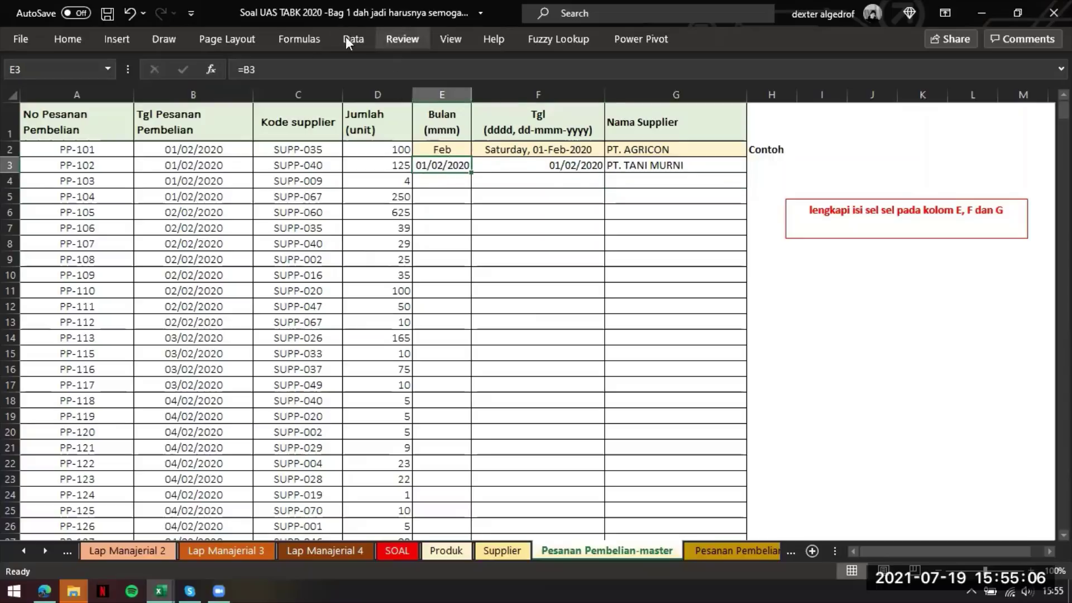
{"action": "double_click", "coordinate": [434, 162]}
{"action": "key", "text": "Return"}
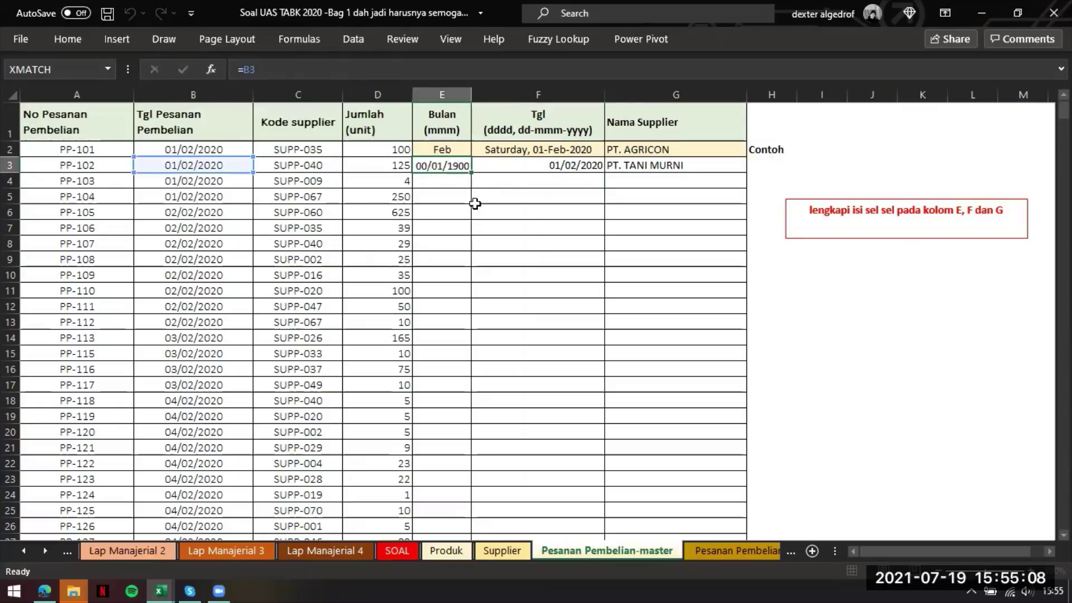
{"action": "mouse_move", "coordinate": [440, 162]}
{"action": "left_mouse_down"}
{"action": "mouse_move", "coordinate": [527, 166]}
{"action": "mouse_move", "coordinate": [458, 168]}
{"action": "left_mouse_up"}
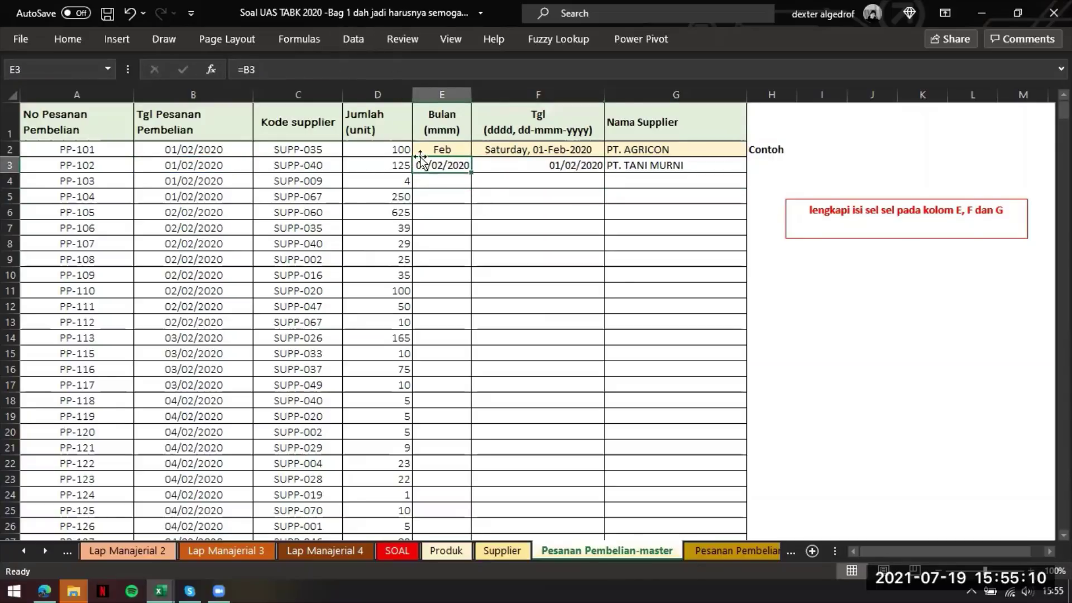
{"action": "left_click", "coordinate": [84, 44]}
{"action": "left_click", "coordinate": [593, 70]}
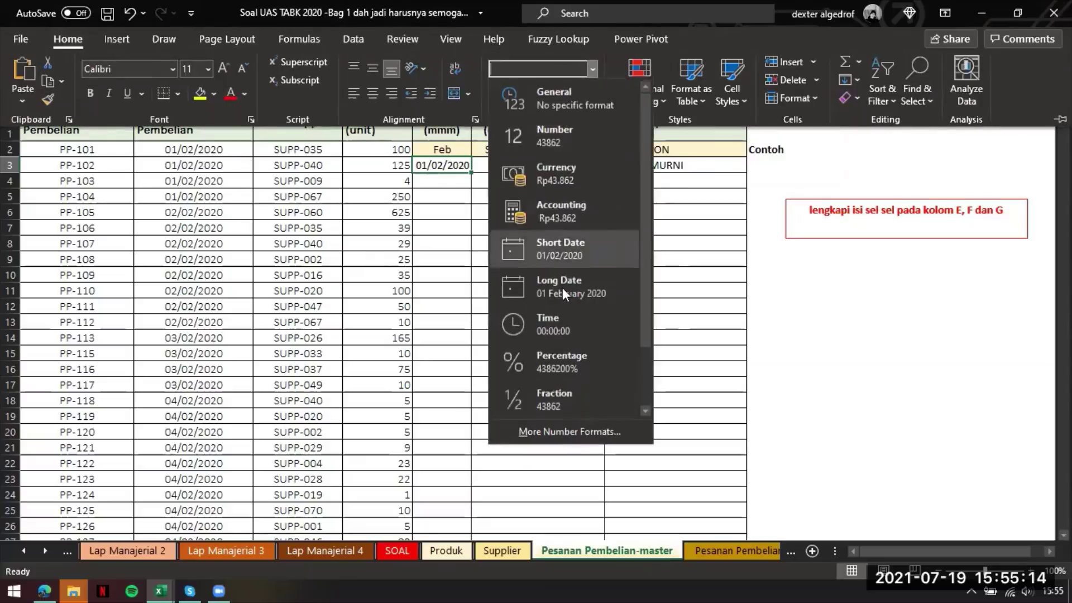
{"action": "left_click", "coordinate": [577, 425]}
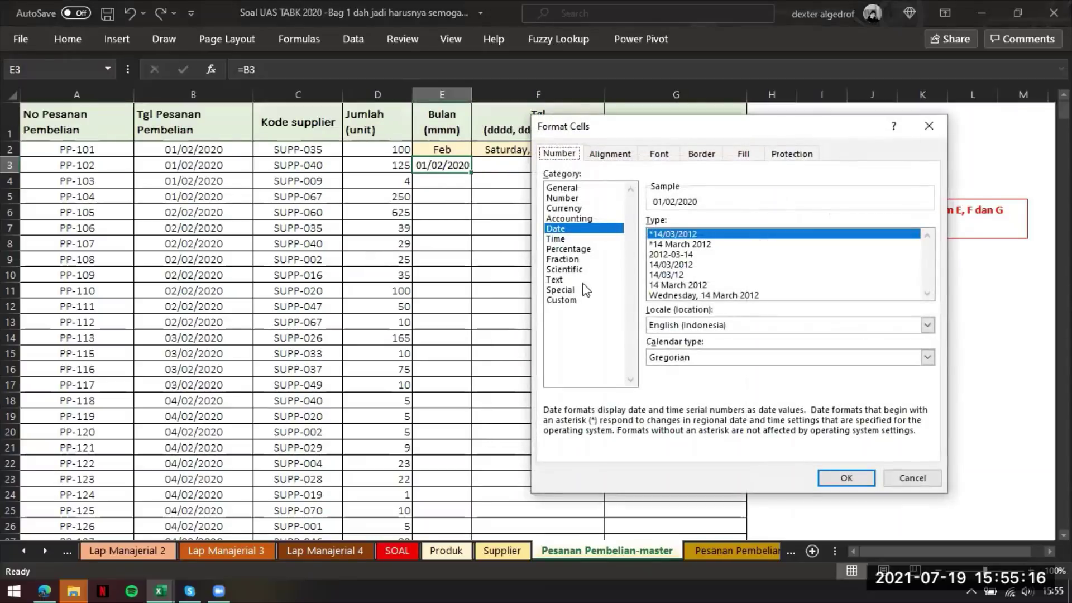
{"action": "left_click", "coordinate": [563, 300]}
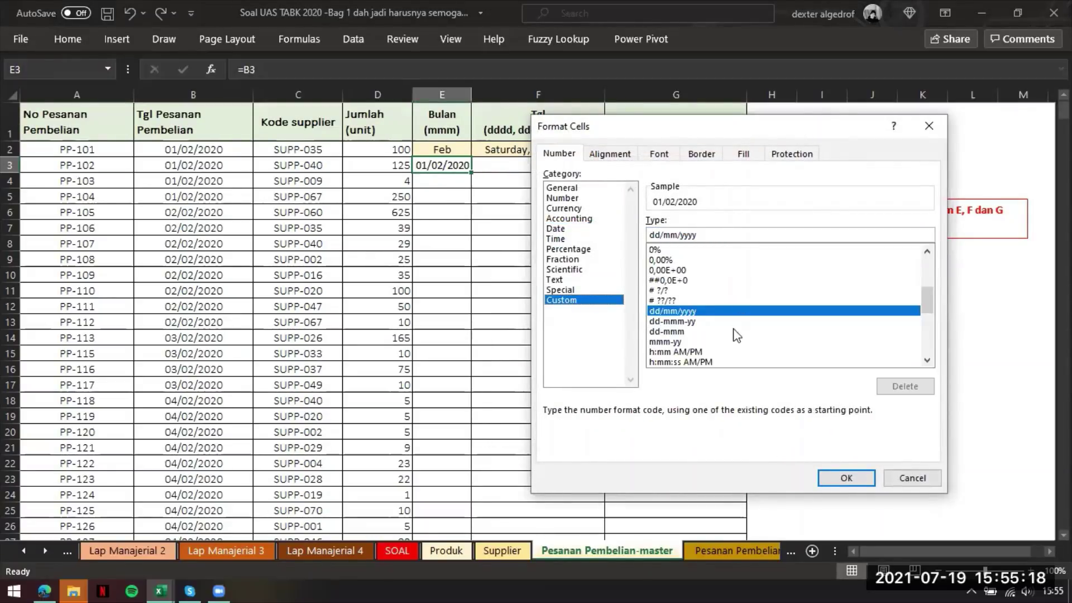
{"action": "left_click", "coordinate": [665, 342]}
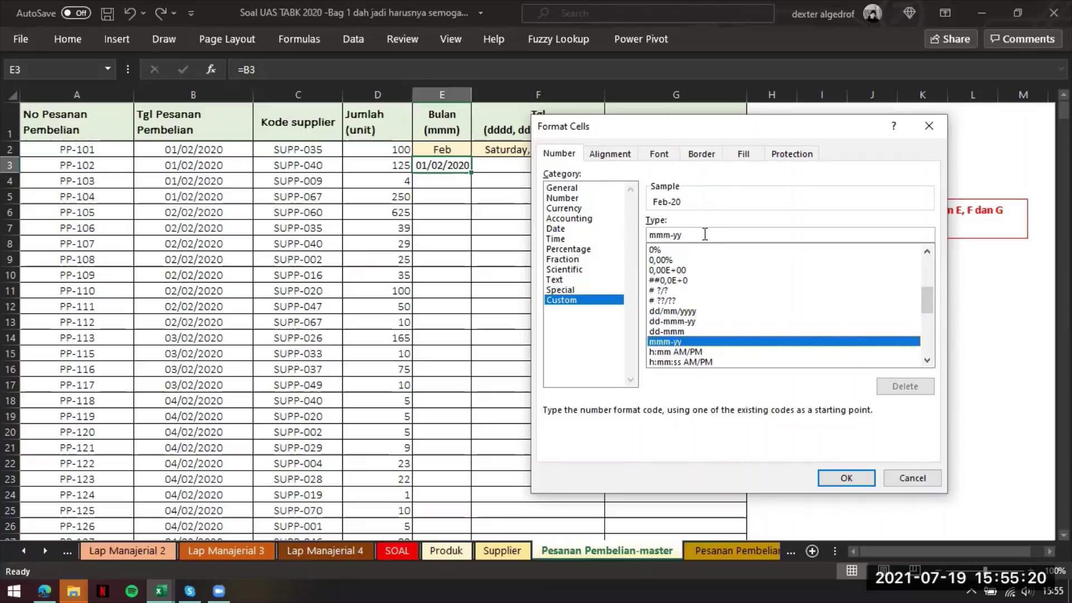
{"action": "left_click", "coordinate": [705, 235]}
{"action": "key", "text": "BackSpace"}
{"action": "key", "text": "Return"}
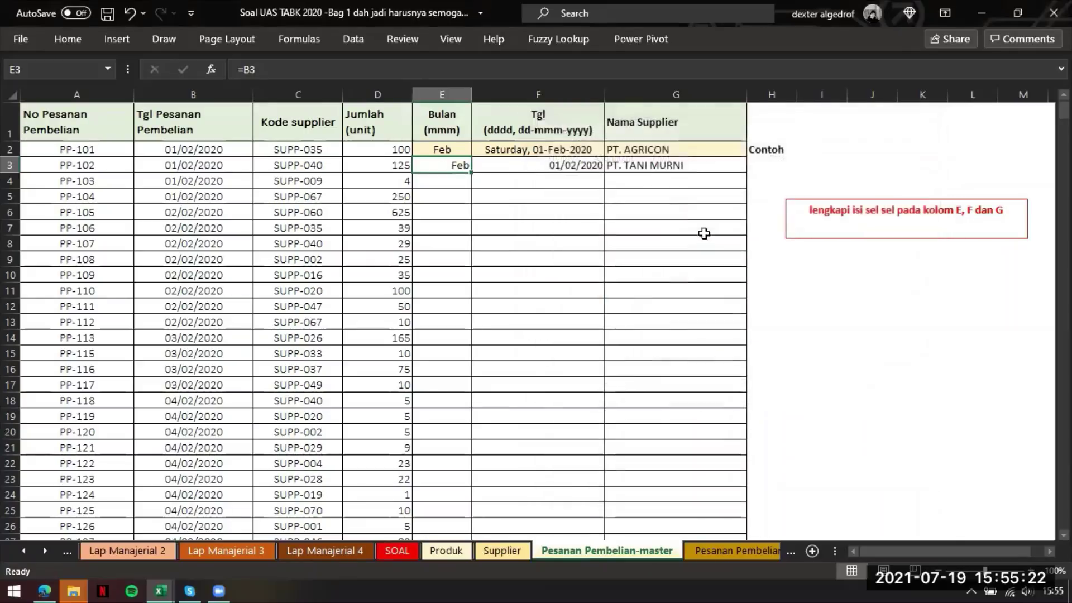
- Apply the custom number format dddd, dd-mmm-yyyy to cell F3 in the Tgl column
{"action": "left_click", "coordinate": [581, 159]}
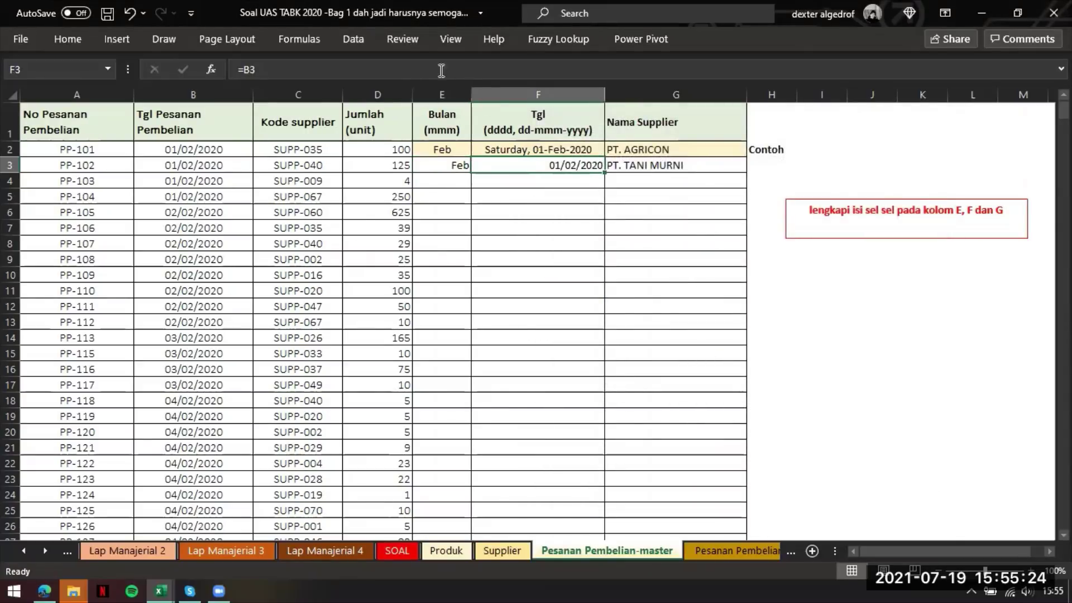
{"action": "left_click", "coordinate": [73, 42]}
{"action": "left_click", "coordinate": [593, 68]}
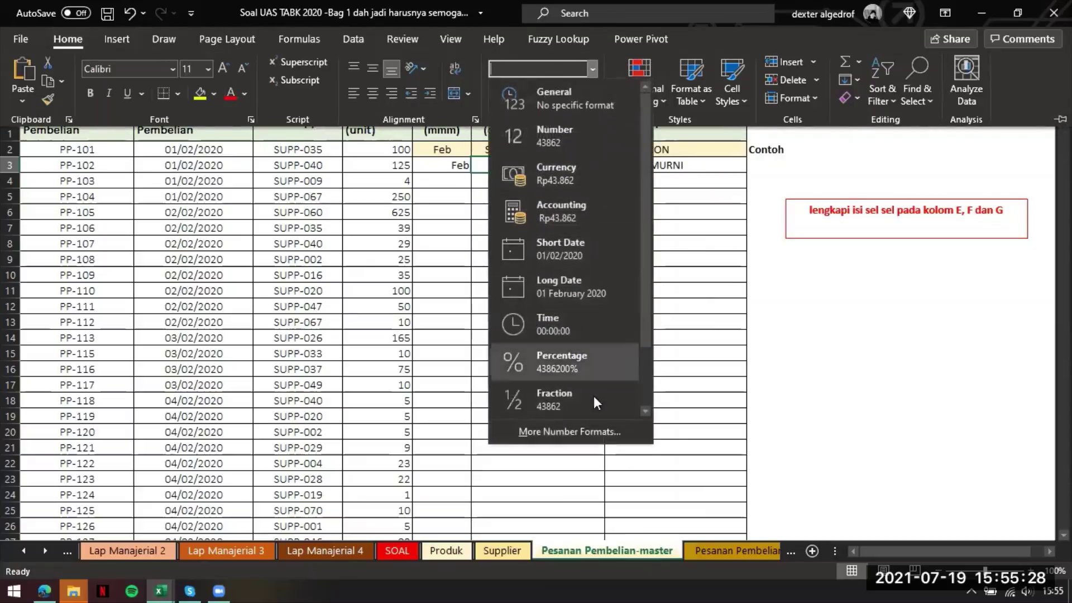
{"action": "left_click", "coordinate": [592, 433]}
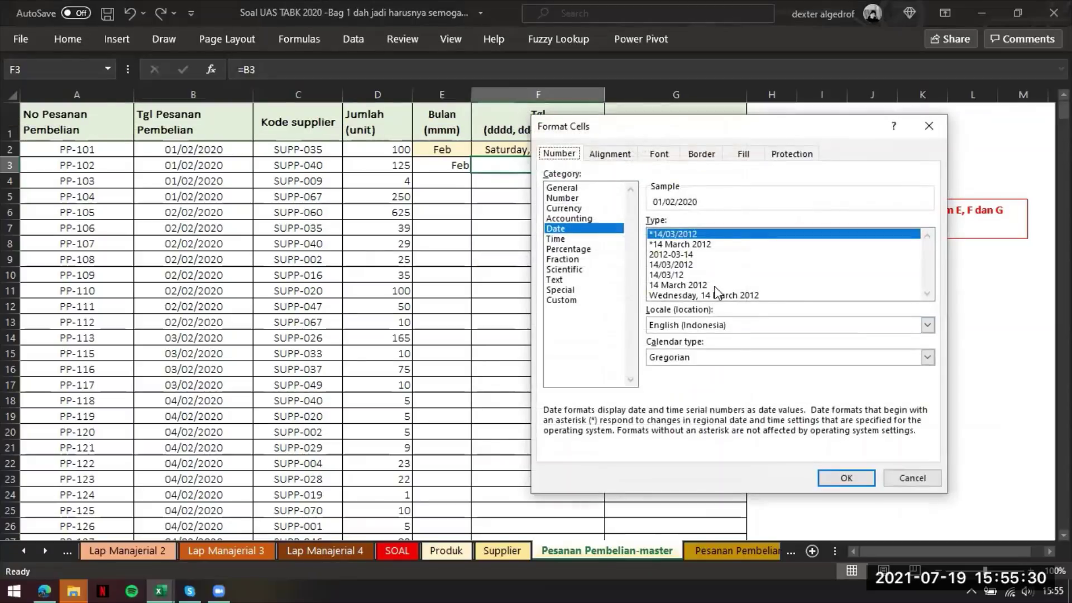
{"action": "left_click", "coordinate": [563, 302]}
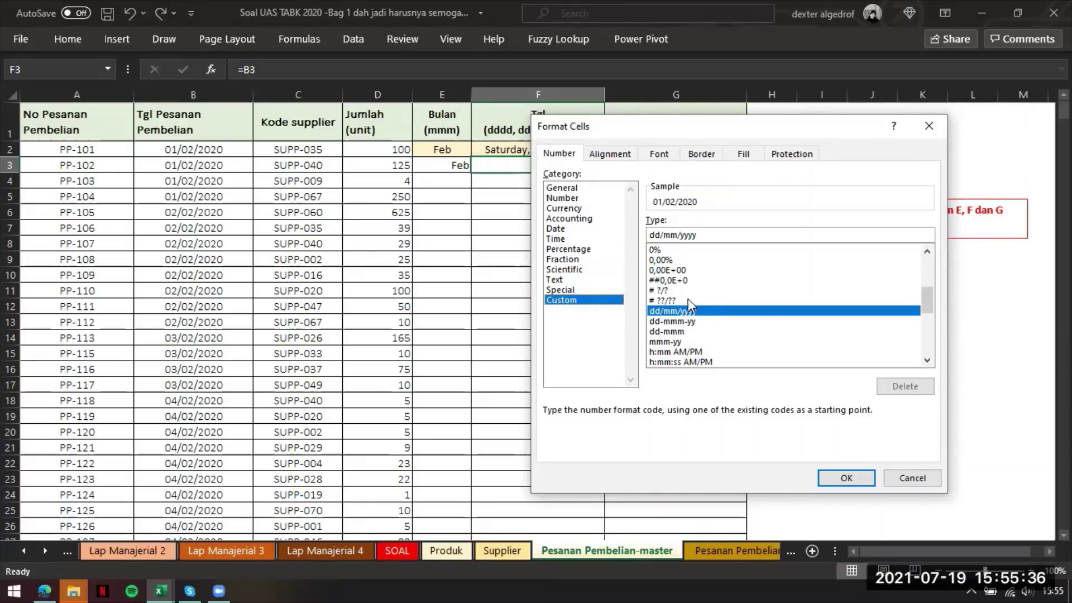
{"action": "left_click", "coordinate": [676, 343]}
{"action": "left_click_drag", "start_coordinate": [724, 129], "coordinate": [680, 231]}
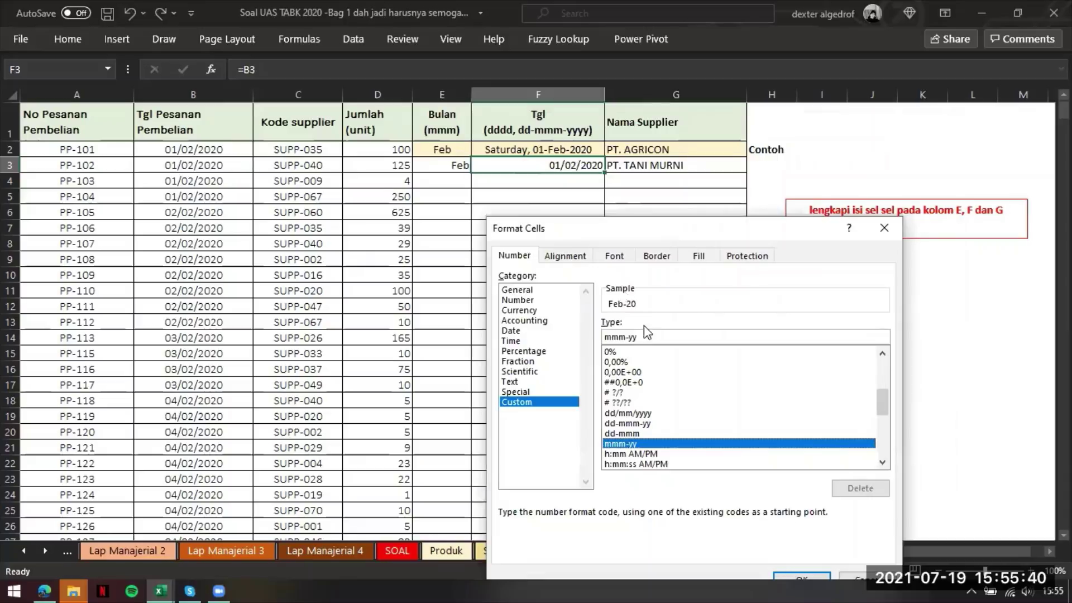
{"action": "left_click", "coordinate": [645, 338]}
{"action": "type", "text": "yy"}
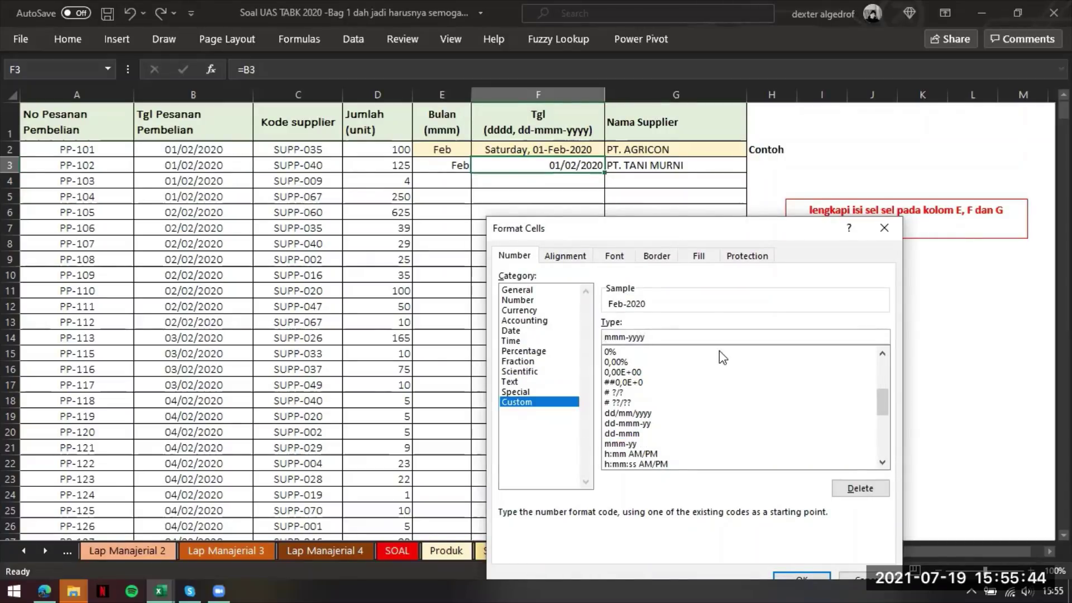
{"action": "key", "text": "Home"}
{"action": "type", "text": "dddd"}
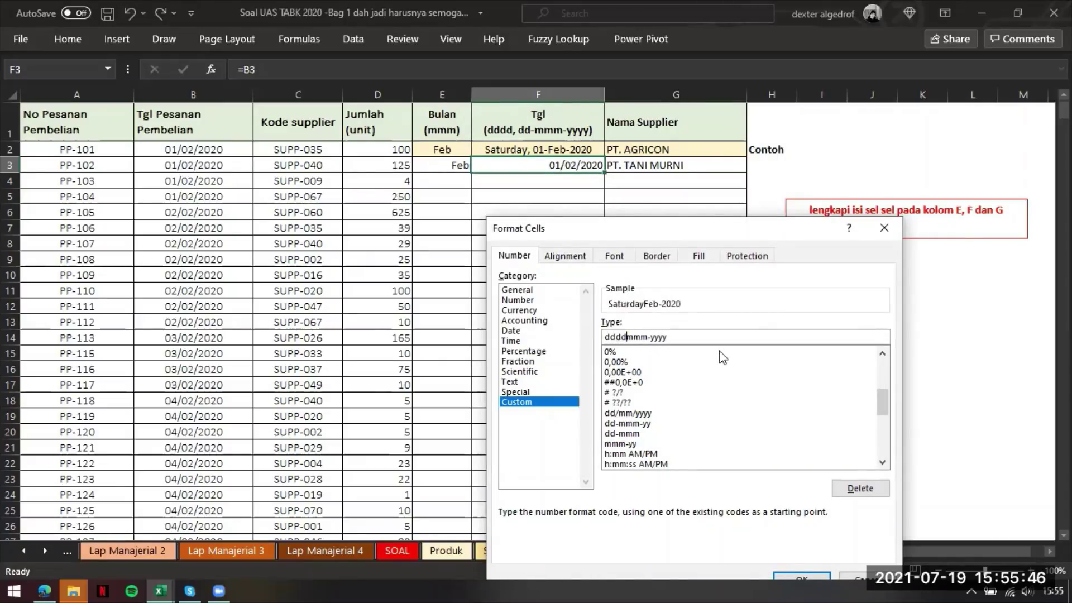
{"action": "type", "text": ", dd-"}
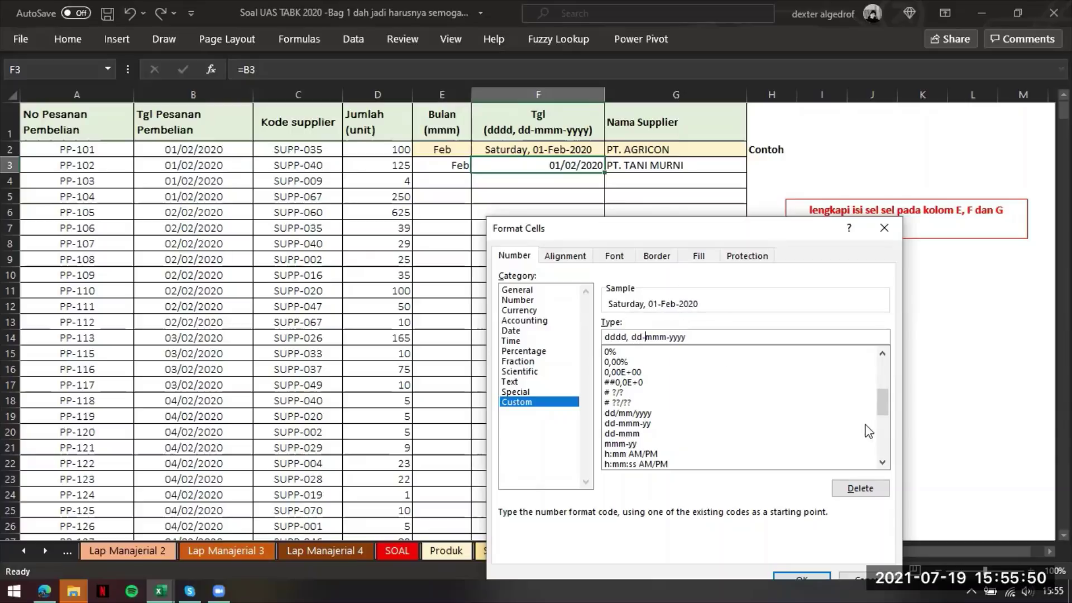
{"action": "left_click", "coordinate": [802, 575]}
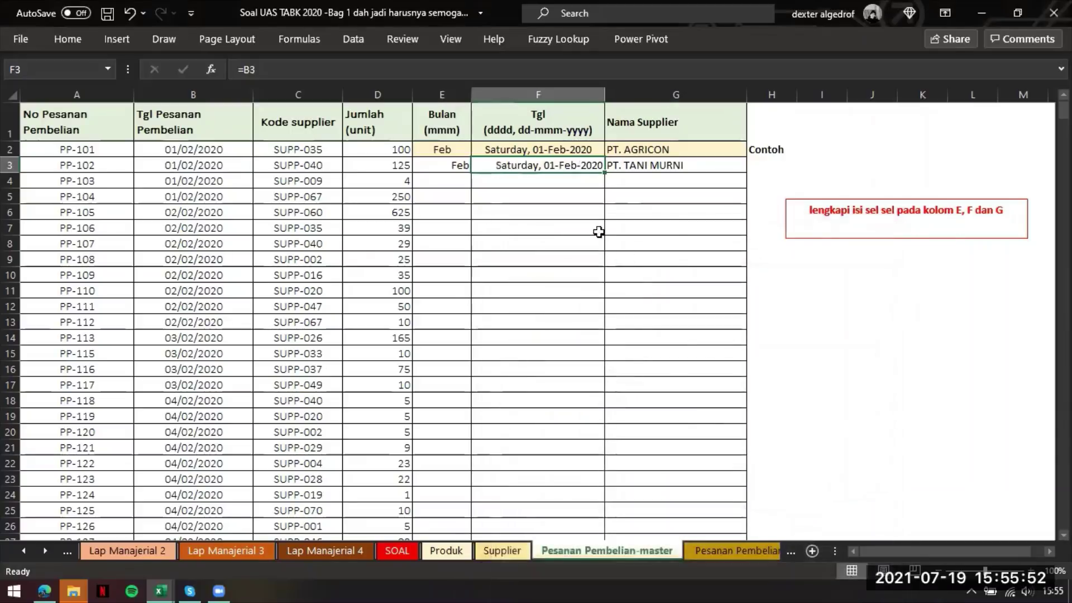
{"action": "left_click", "coordinate": [598, 231]}
- Enter =TEXT(B4;"mmm") in cell E4 to return the order month as text
{"action": "left_click", "coordinate": [447, 180]}
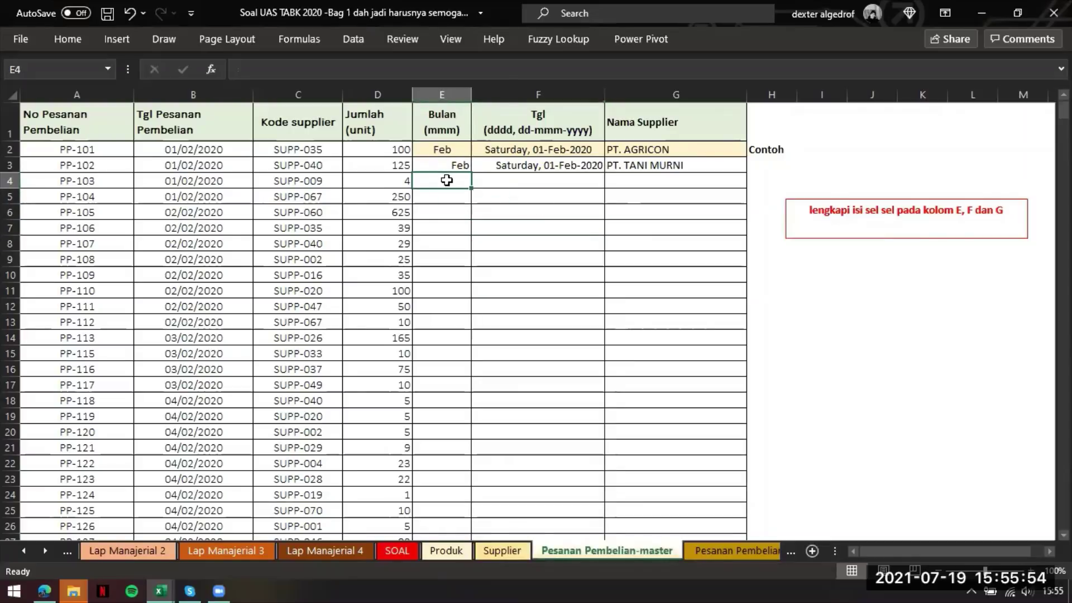
{"action": "type", "text": "=text("}
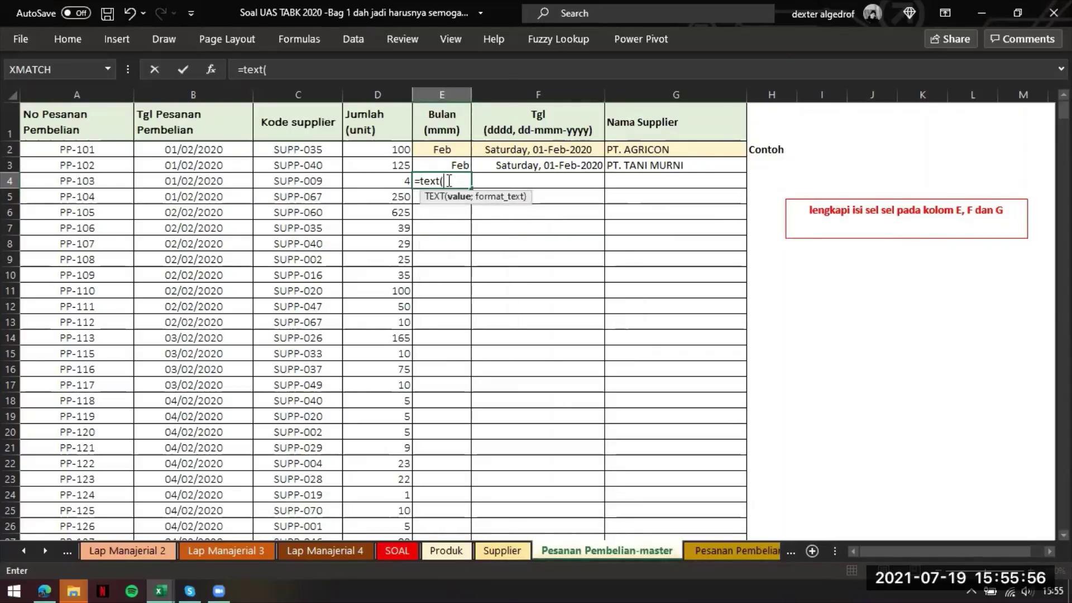
{"action": "key", "text": "Left"}
{"action": "key", "text": "Left"}
{"action": "key", "text": "Left"}
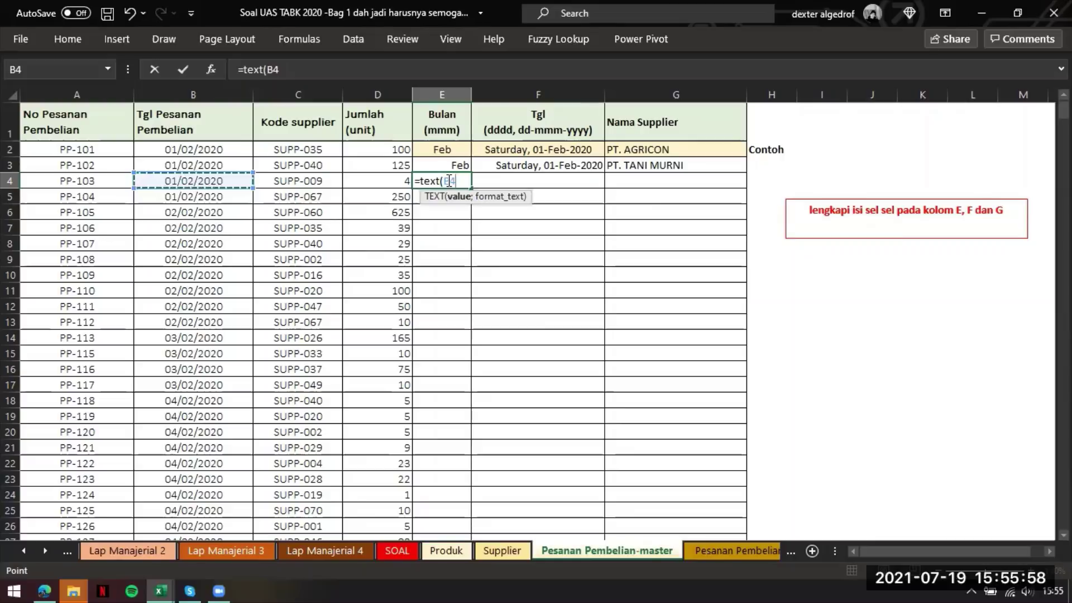
{"action": "type", "text": ";"}
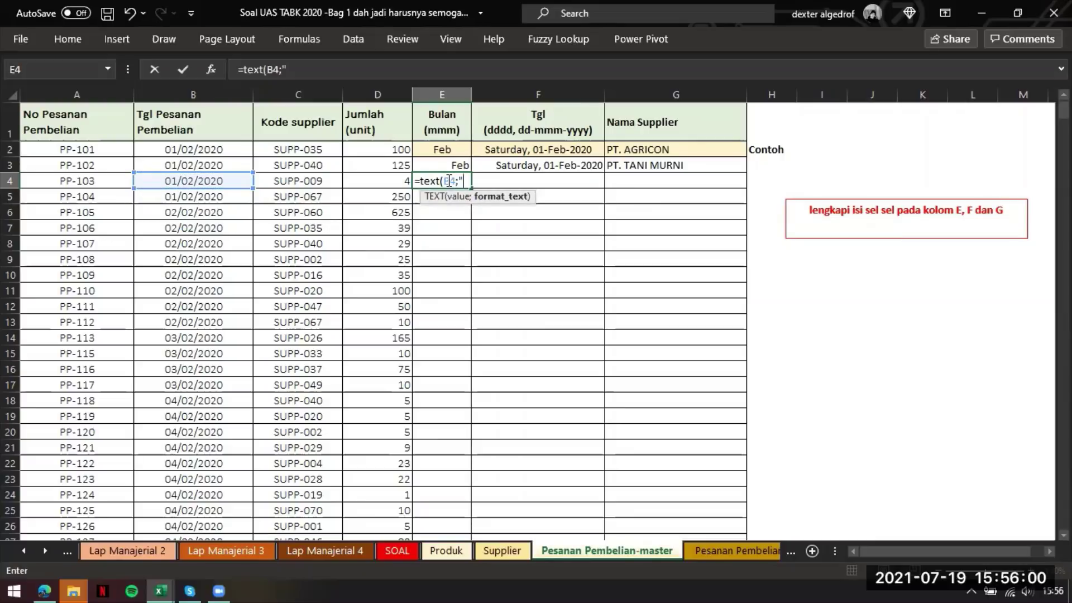
{"action": "type", "text": "\"mmm"}
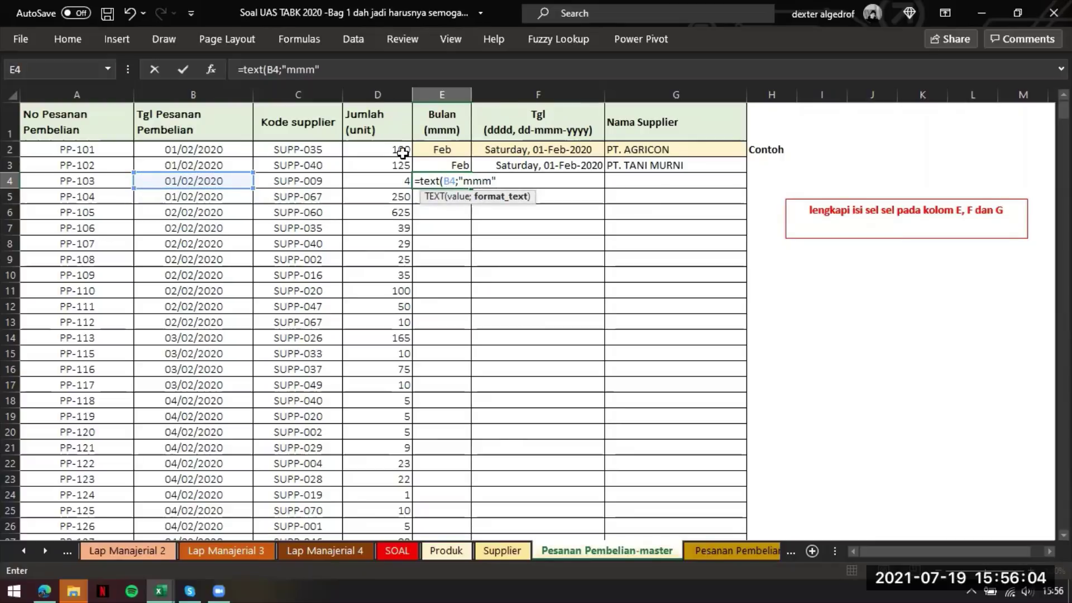
{"action": "type", "text": ")"}
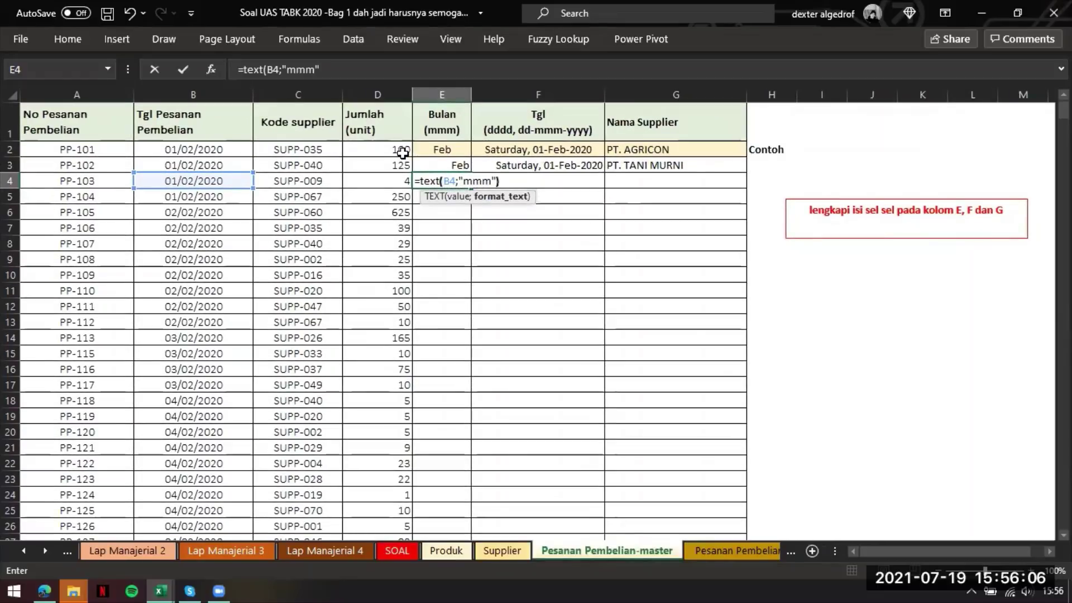
{"action": "key", "text": "Return"}
- Enter =TEXT(B4;"dddd, dd-mmm-yyyy") in cell F4 to return the order date as formatted text
{"action": "scroll", "coordinate": [414, 162], "scroll_direction": "up", "scroll_amount": 5}
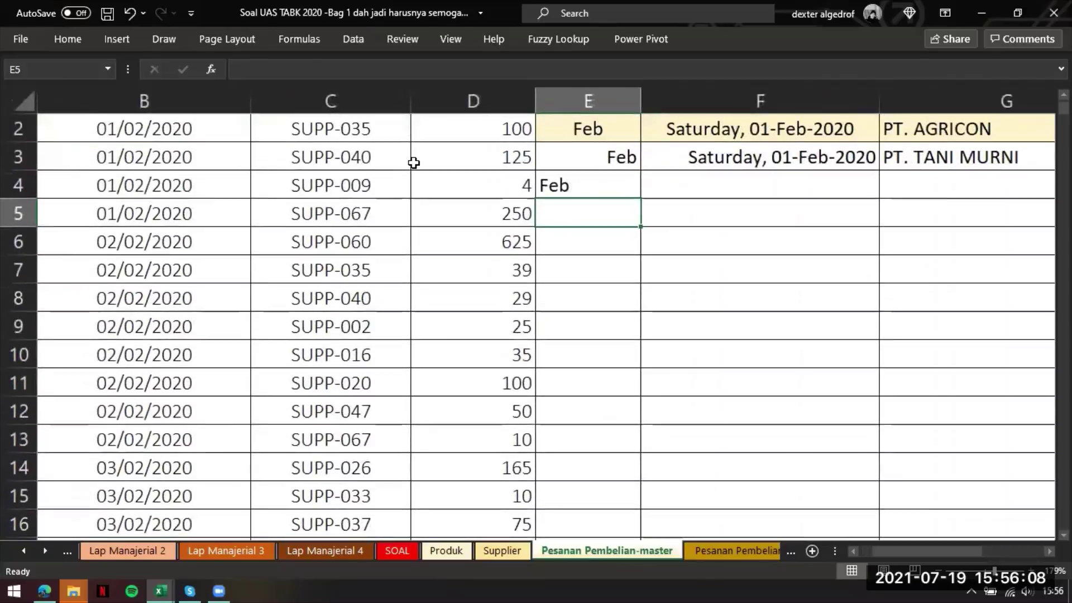
{"action": "scroll", "coordinate": [414, 162], "scroll_direction": "up", "scroll_amount": 1}
{"action": "left_click", "coordinate": [671, 251]}
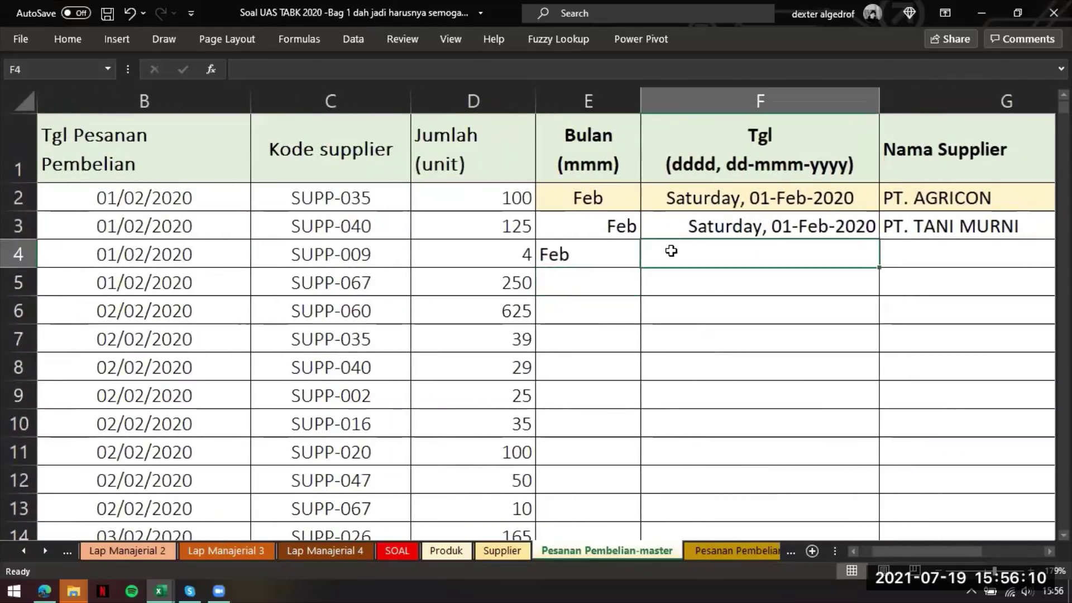
{"action": "type", "text": "="}
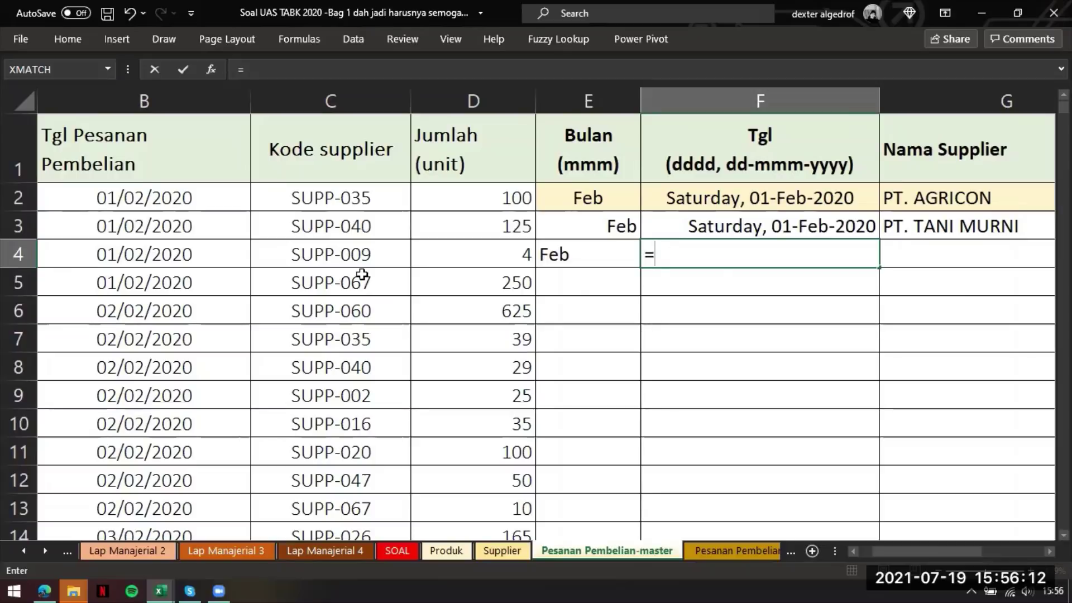
{"action": "type", "text": "text("}
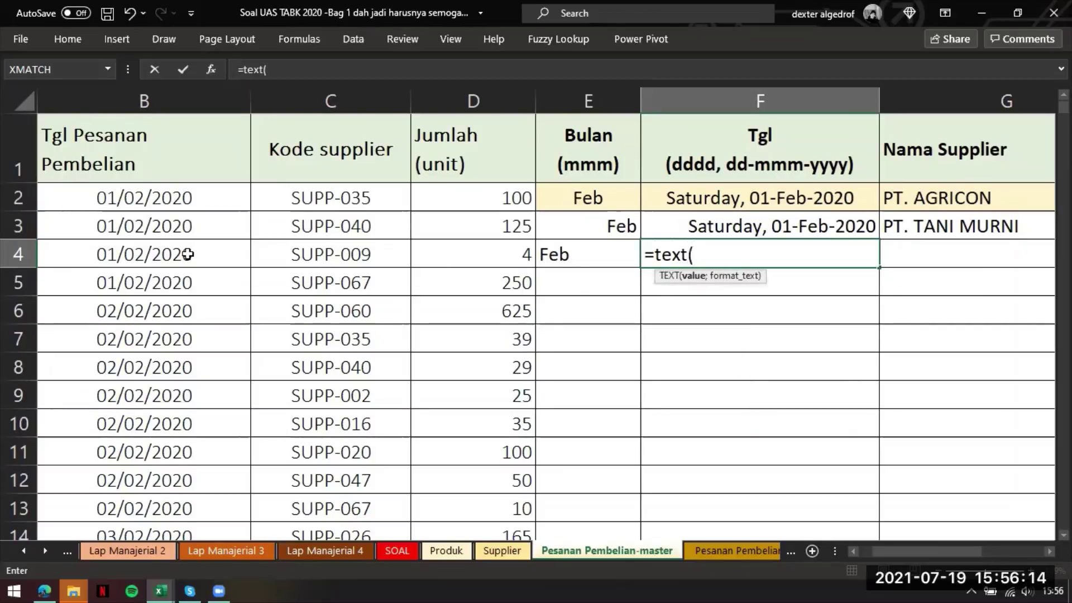
{"action": "scroll", "coordinate": [206, 251], "scroll_direction": "left", "scroll_amount": 2}
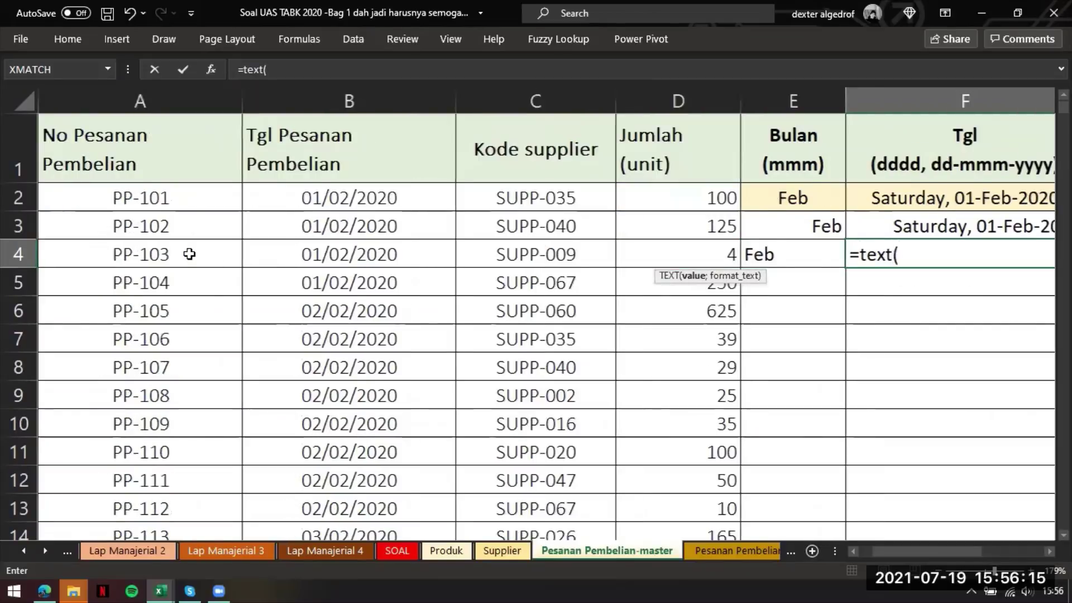
{"action": "left_click", "coordinate": [304, 264]}
{"action": "type", "text": ";"}
{"action": "scroll", "coordinate": [304, 260], "scroll_direction": "right", "scroll_amount": 4}
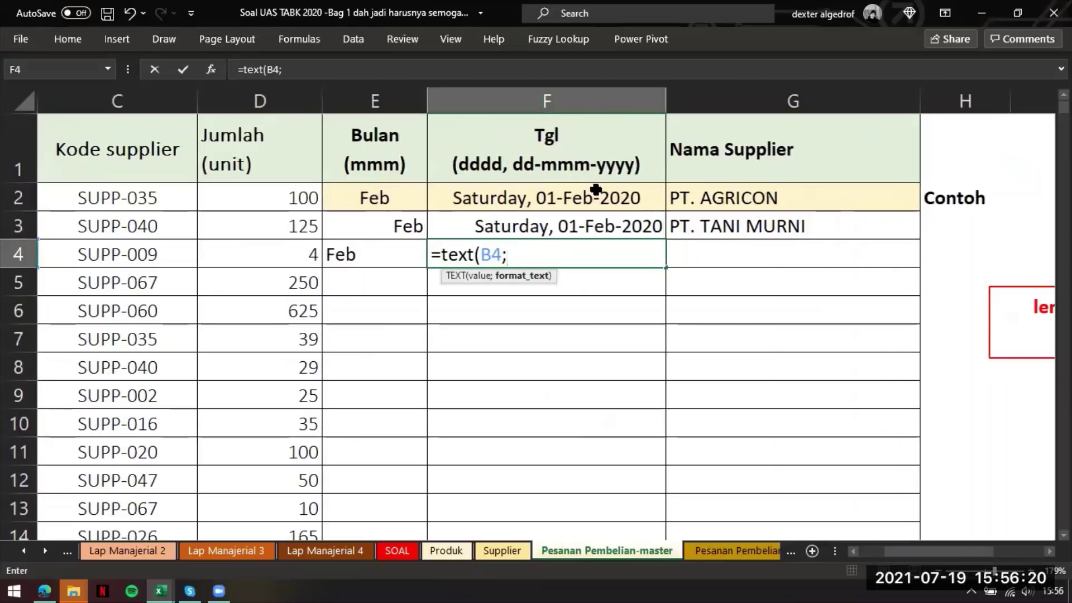
{"action": "type", "text": "\"dddd"}
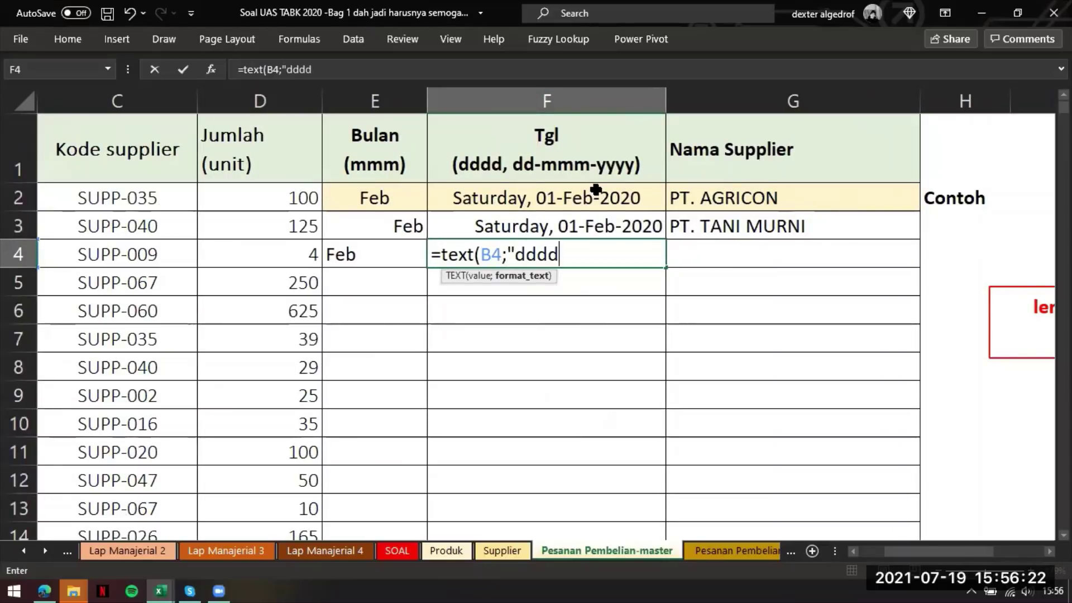
{"action": "type", "text": ", dd-m"}
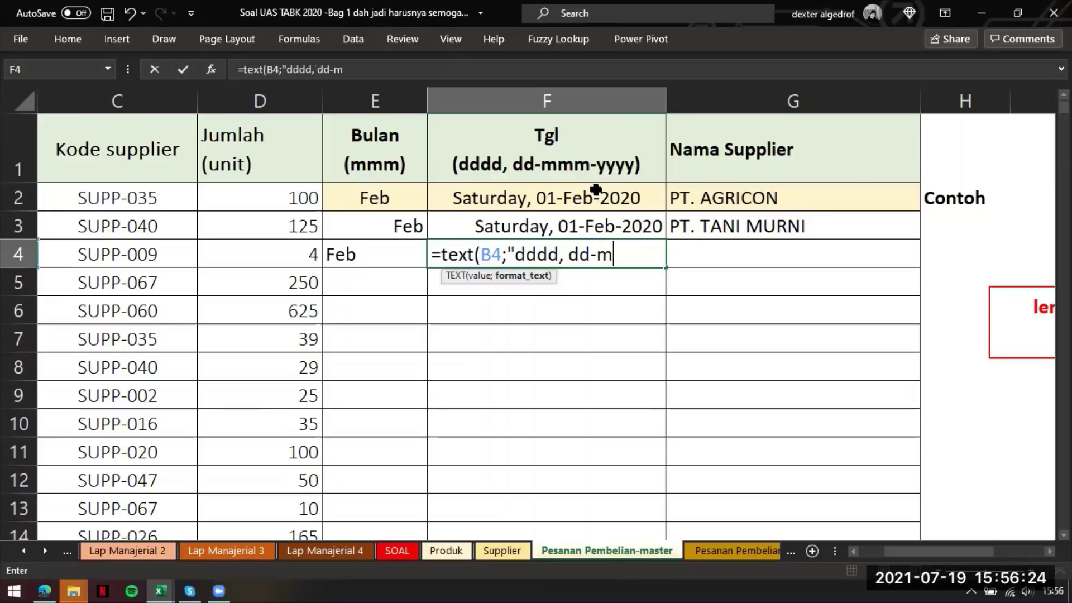
{"action": "type", "text": "mm"}
{"action": "type", "text": "-yyy"}
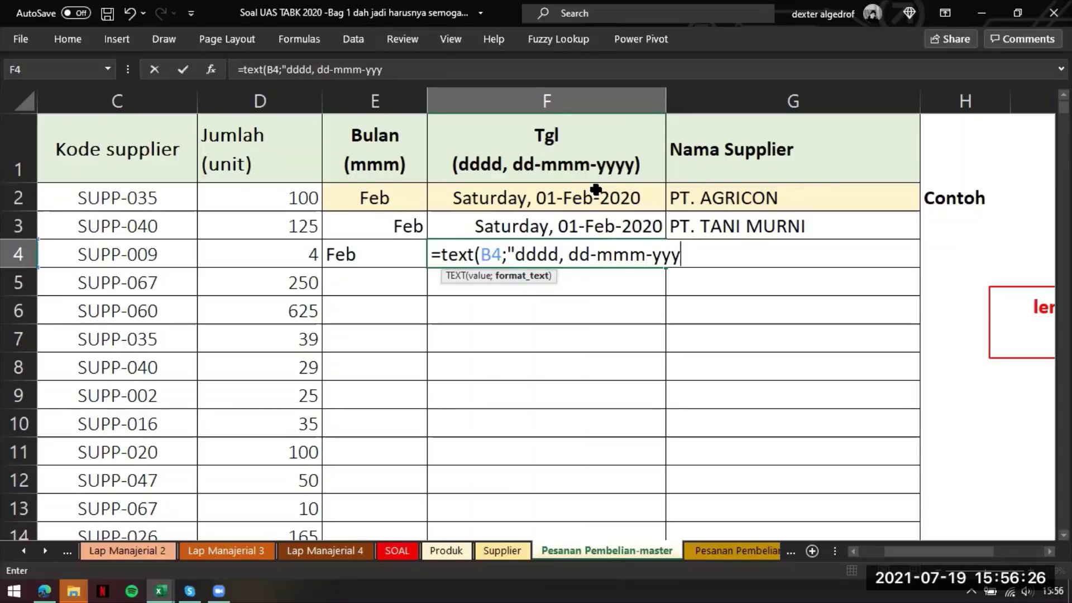
{"action": "type", "text": "y\""}
{"action": "key", "text": "Return"}
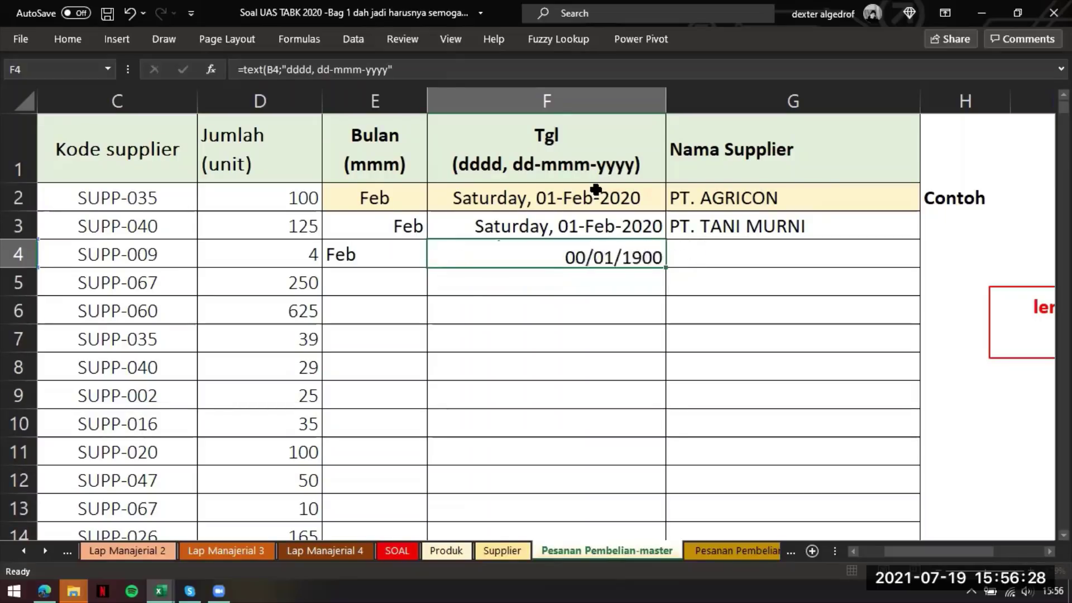
- Compare the number-formatted cells E3:F3 with the TEXT formulas in E4:F4, inspecting the formula in E4
{"action": "left_click_drag", "start_coordinate": [405, 248], "coordinate": [615, 253]}
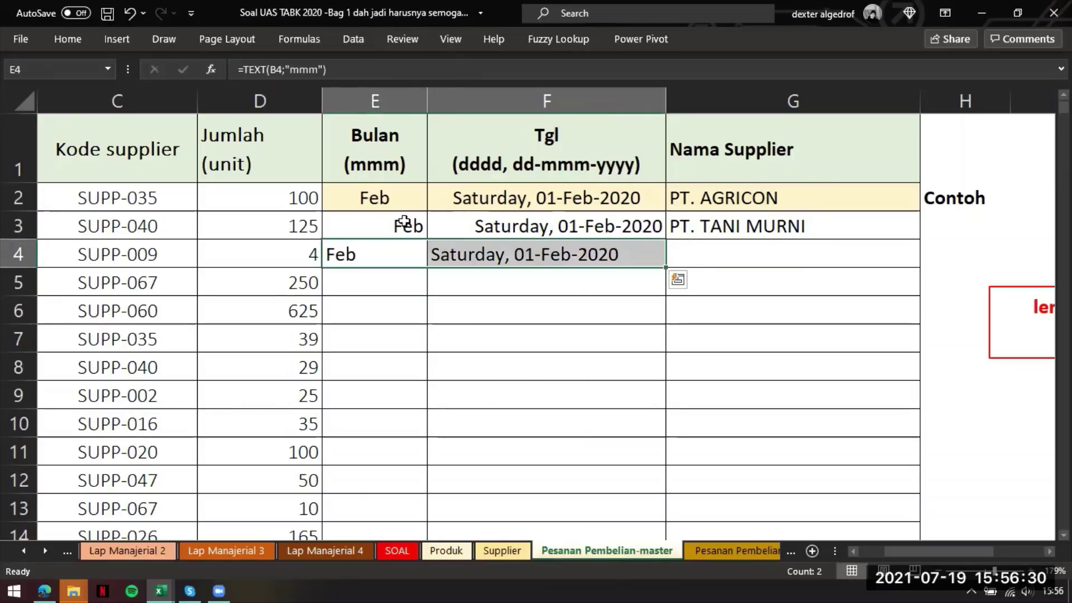
{"action": "left_click_drag", "start_coordinate": [399, 223], "coordinate": [547, 259]}
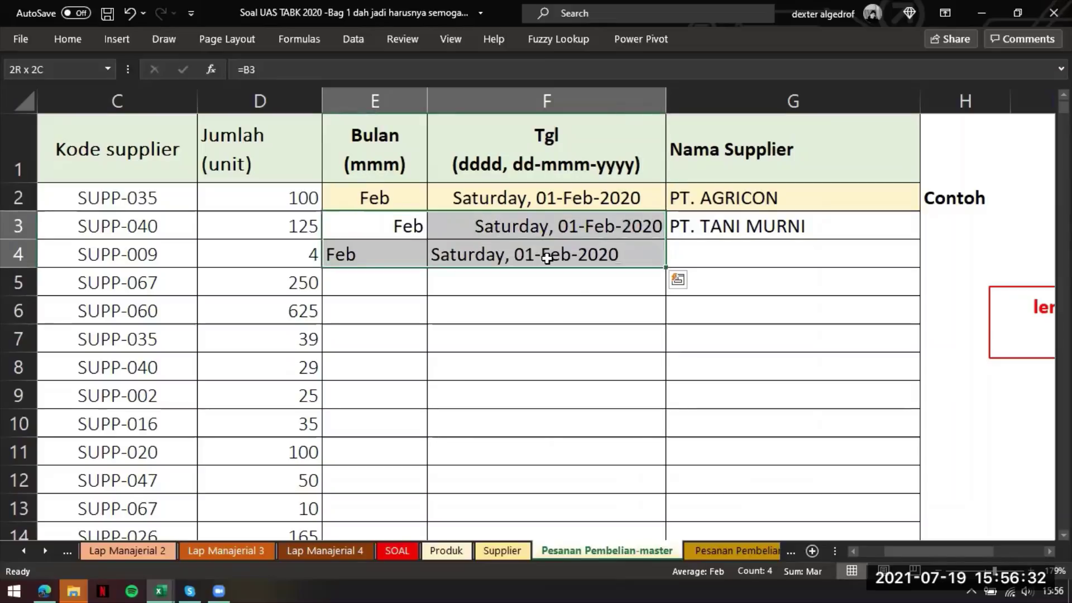
{"action": "left_click_drag", "start_coordinate": [384, 255], "coordinate": [520, 258]}
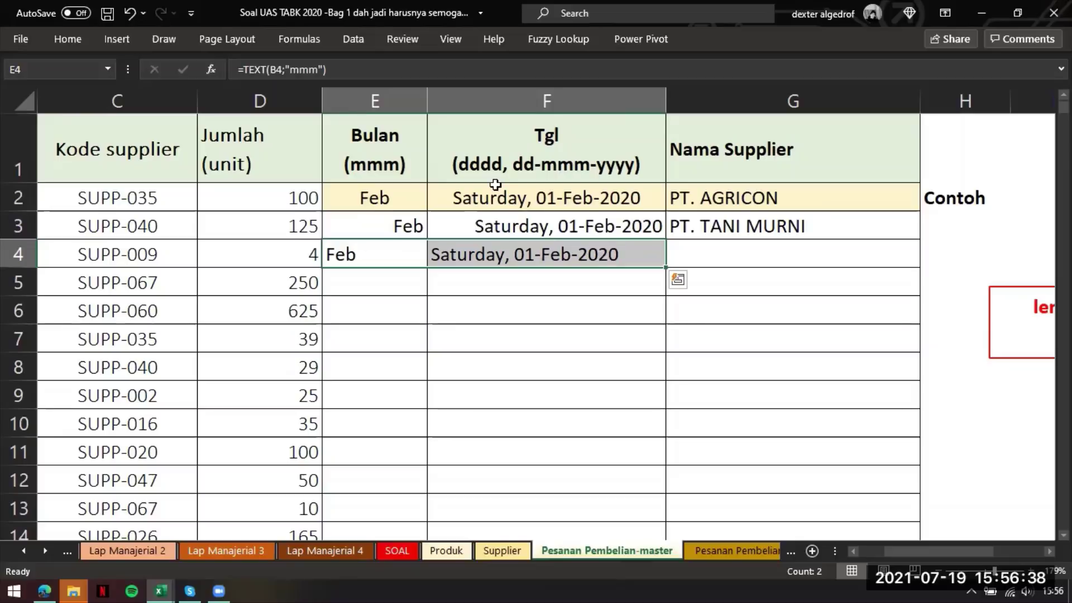
{"action": "double_click", "coordinate": [376, 249]}
{"action": "left_click_drag", "start_coordinate": [380, 255], "coordinate": [522, 249]}
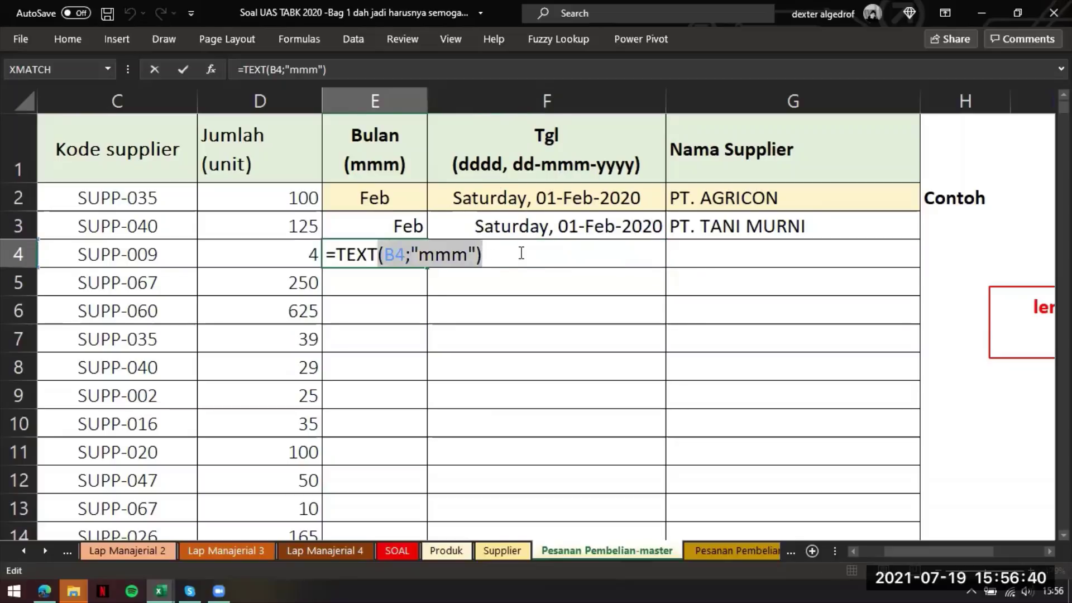
{"action": "key", "text": "Return"}
{"action": "left_click_drag", "start_coordinate": [376, 256], "coordinate": [481, 252]}
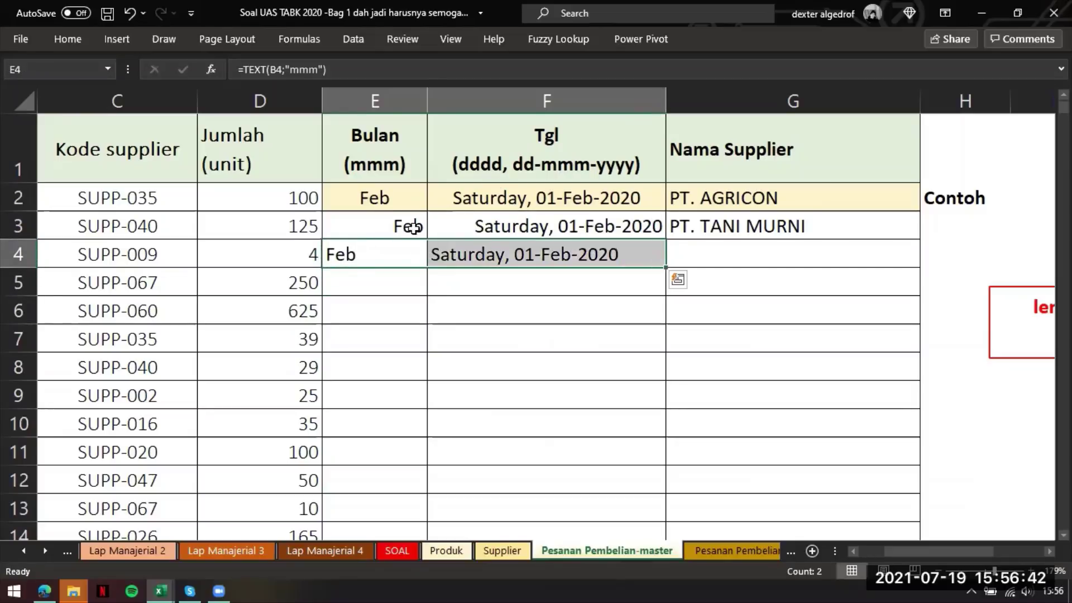
{"action": "left_click_drag", "start_coordinate": [413, 227], "coordinate": [510, 227]}
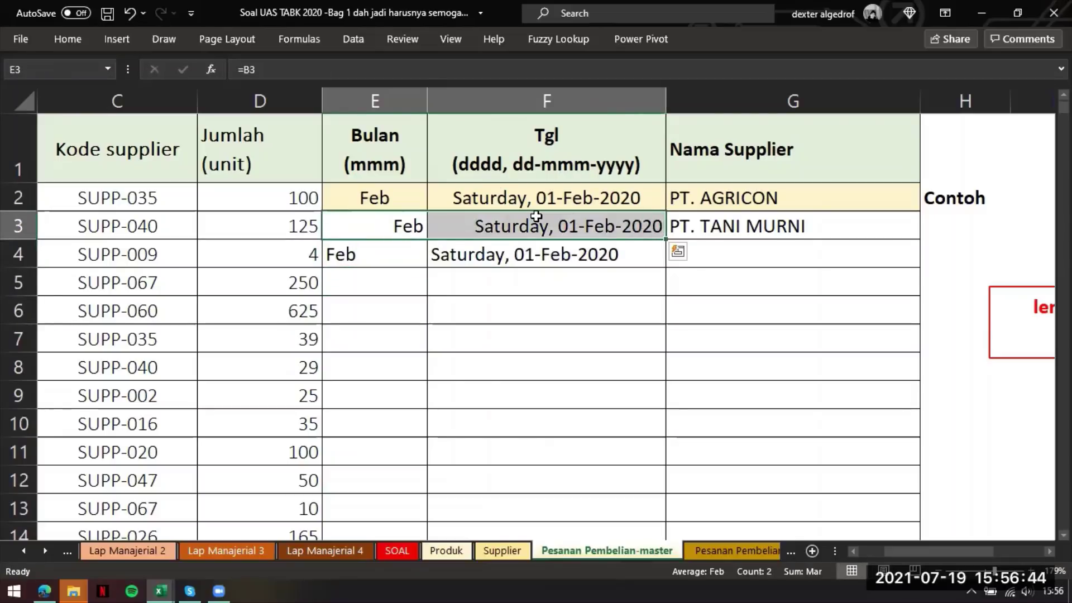
- Fill the TEXT formulas in E4:F4 down the remaining rows of the Bulan and Tgl columns
{"action": "left_click_drag", "start_coordinate": [388, 245], "coordinate": [617, 259]}
{"action": "double_click", "coordinate": [666, 267]}
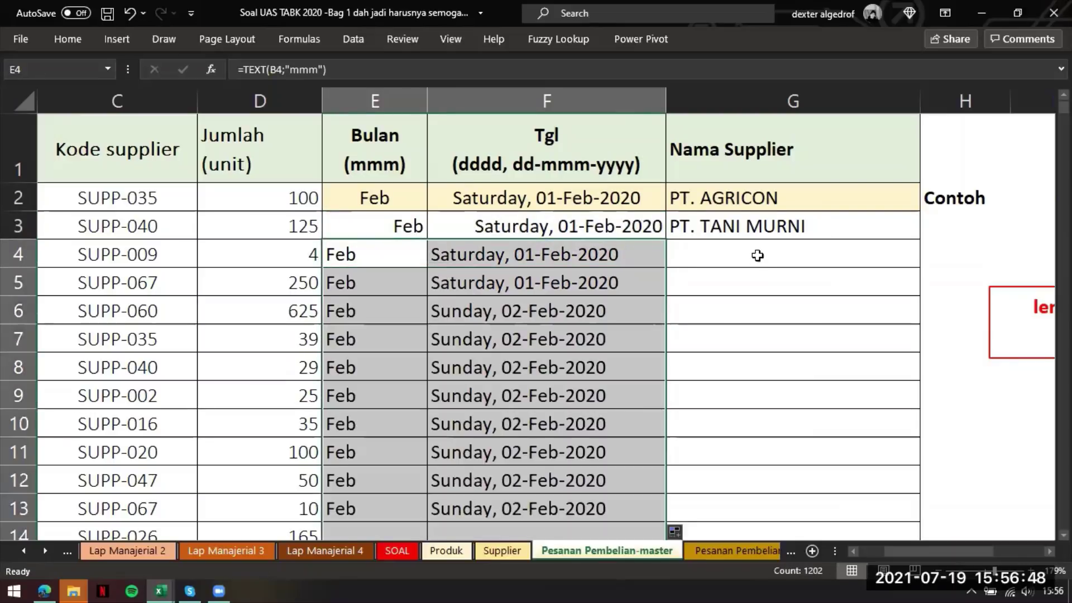
{"action": "left_click", "coordinate": [751, 254]}
{"action": "left_click", "coordinate": [642, 226]}
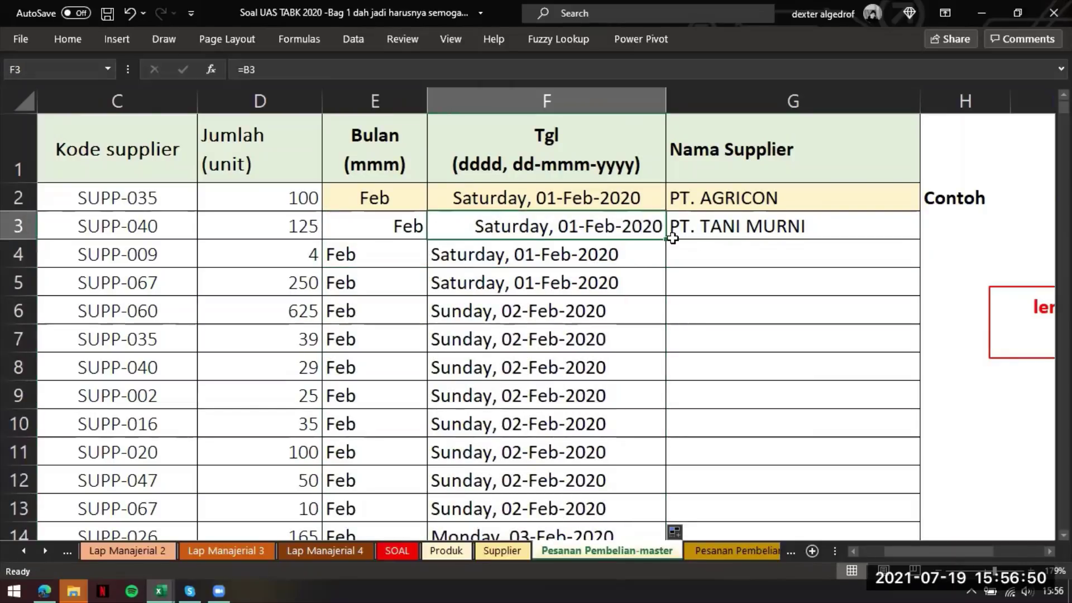
{"action": "double_click", "coordinate": [662, 239]}
{"action": "key", "text": "ctrl+z"}
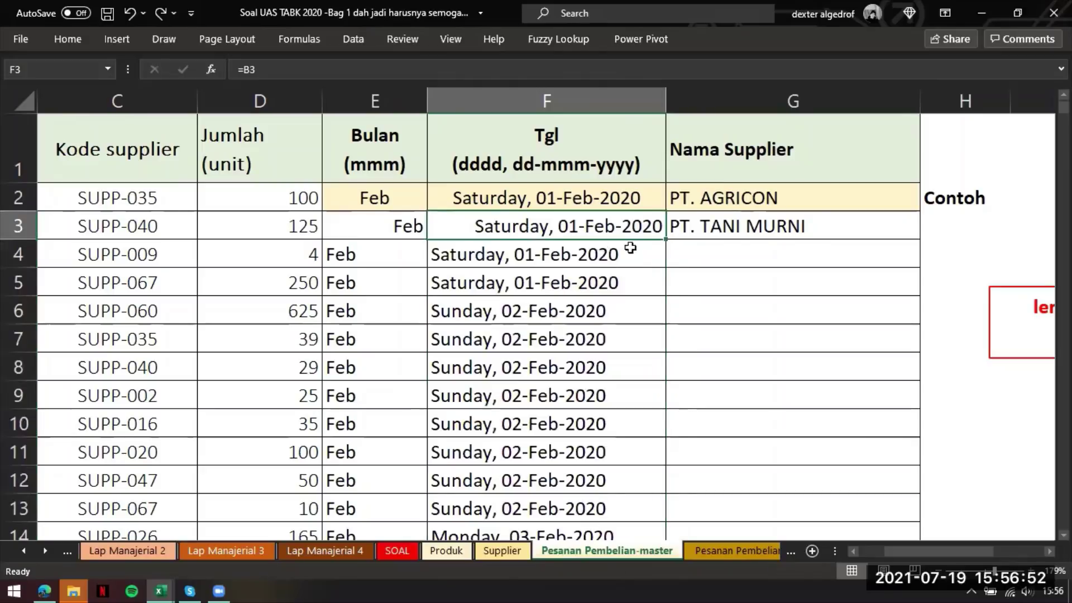
{"action": "left_click", "coordinate": [784, 247]}
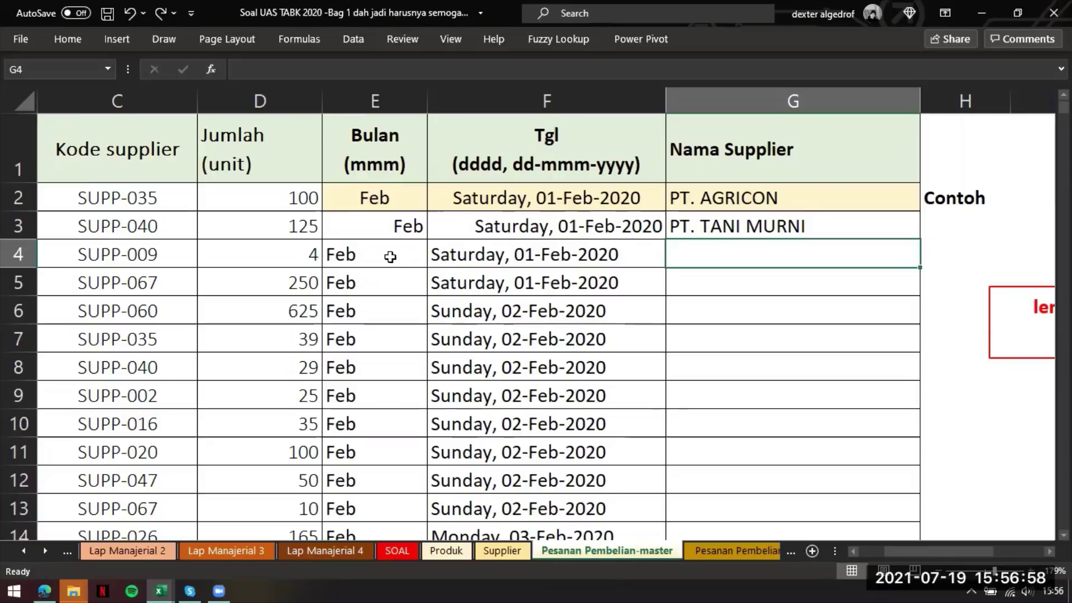
- Check the cell references in E3:F3 and the TEXT formulas in E4 and F4 against the order dates in column B
{"action": "left_click_drag", "start_coordinate": [386, 218], "coordinate": [493, 216]}
{"action": "scroll", "coordinate": [239, 256], "scroll_direction": "left", "scroll_amount": 2}
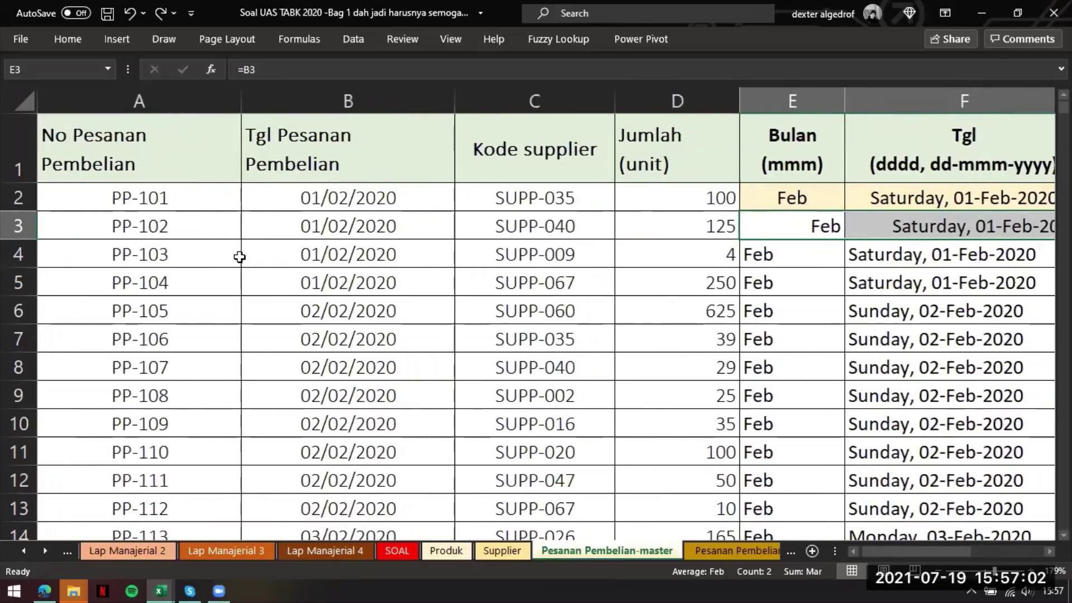
{"action": "scroll", "coordinate": [240, 257], "scroll_direction": "right", "scroll_amount": 2}
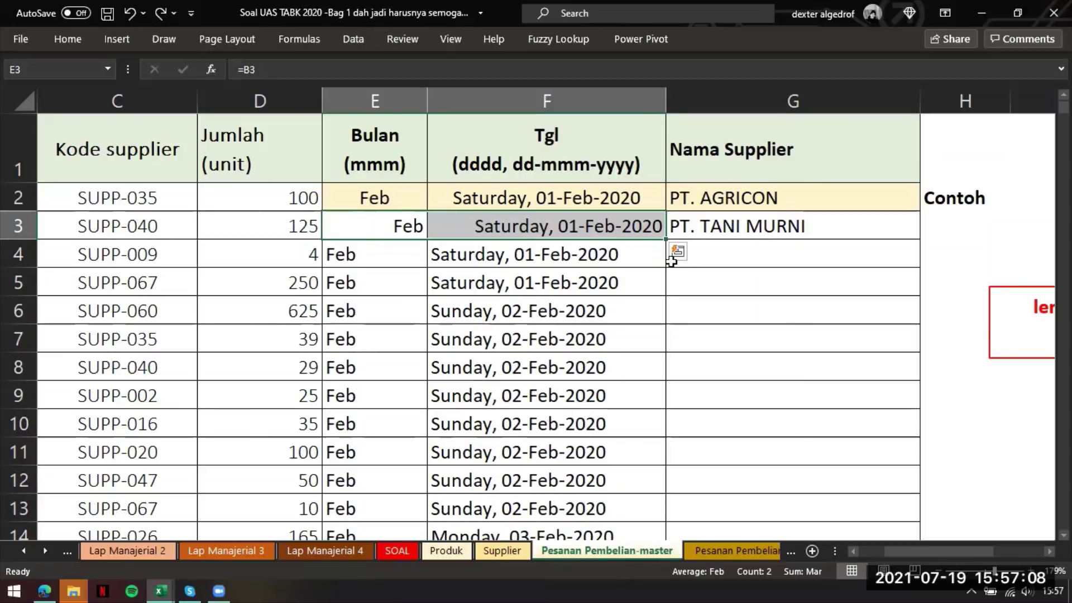
{"action": "left_click", "coordinate": [381, 251]}
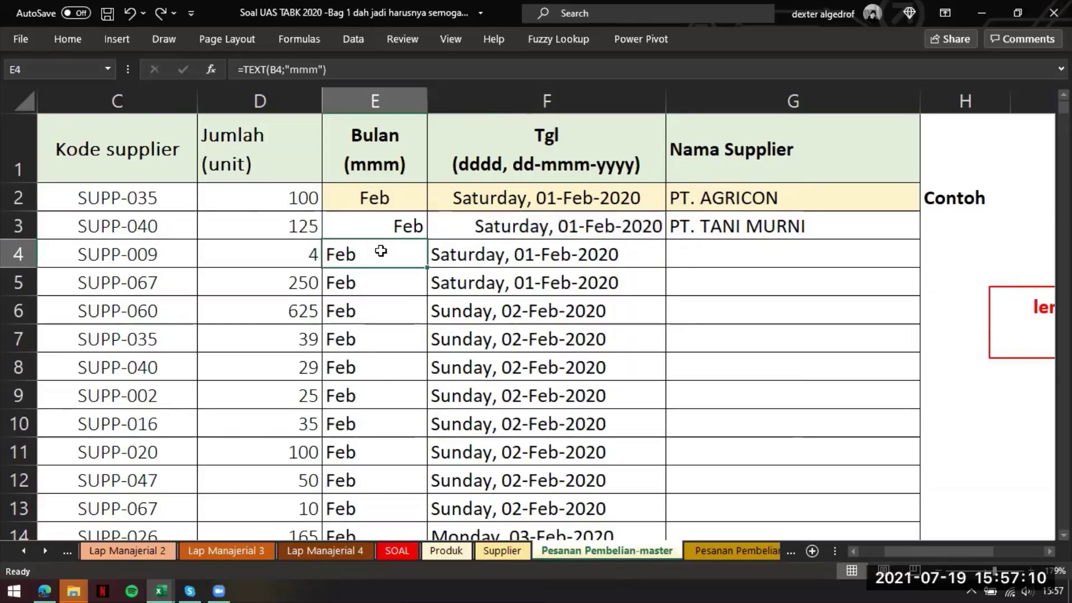
{"action": "left_click", "coordinate": [471, 252]}
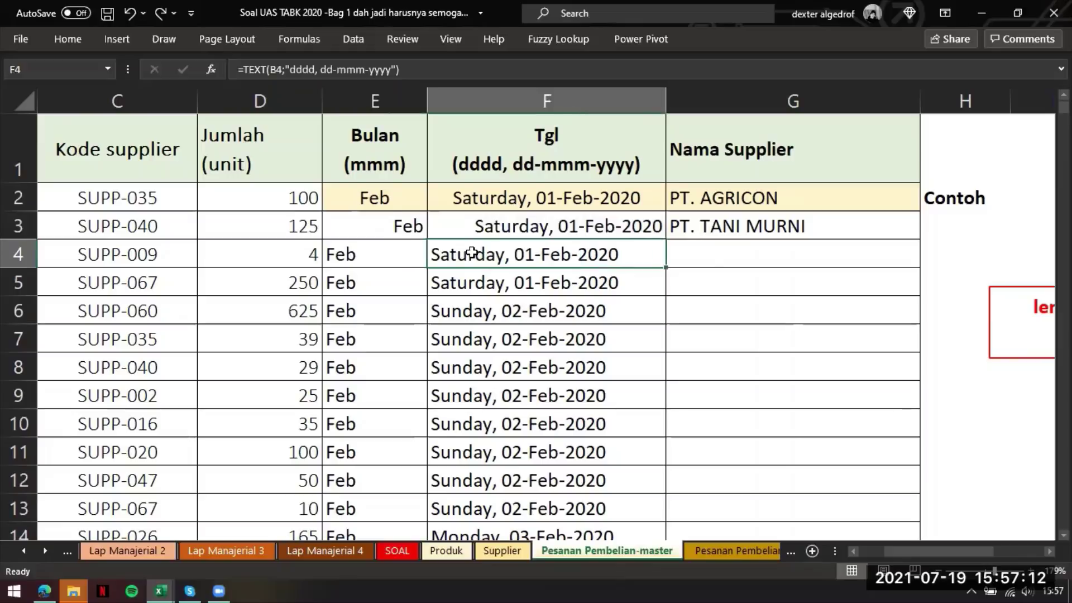
- Try entering 0 in F4, and restore its TEXT formula by filling it up from F5
{"action": "type", "text": "0"}
{"action": "key", "text": "Return"}
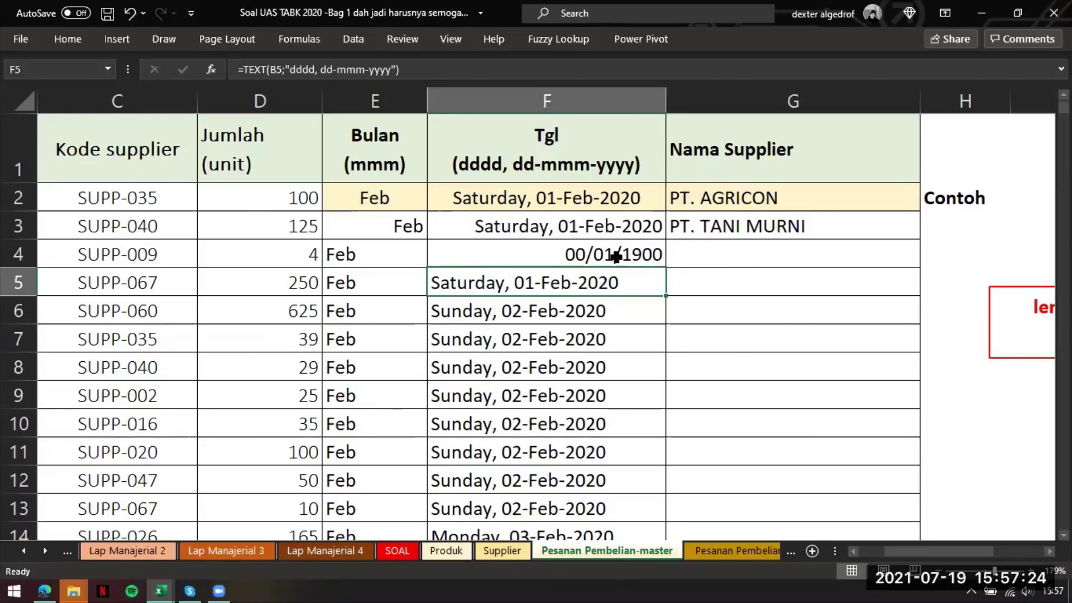
{"action": "left_click", "coordinate": [616, 256]}
{"action": "left_click", "coordinate": [648, 290]}
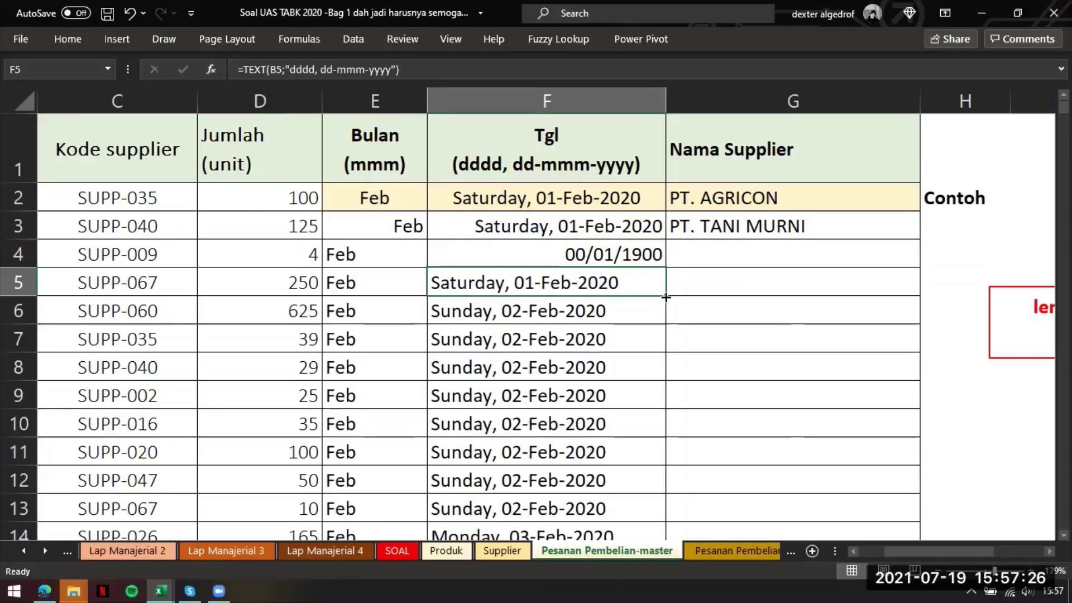
{"action": "left_click_drag", "start_coordinate": [666, 297], "coordinate": [659, 254]}
- Fill the VLOOKUP formula in G3 down the remaining rows of the Nama Supplier column
{"action": "left_click", "coordinate": [695, 255]}
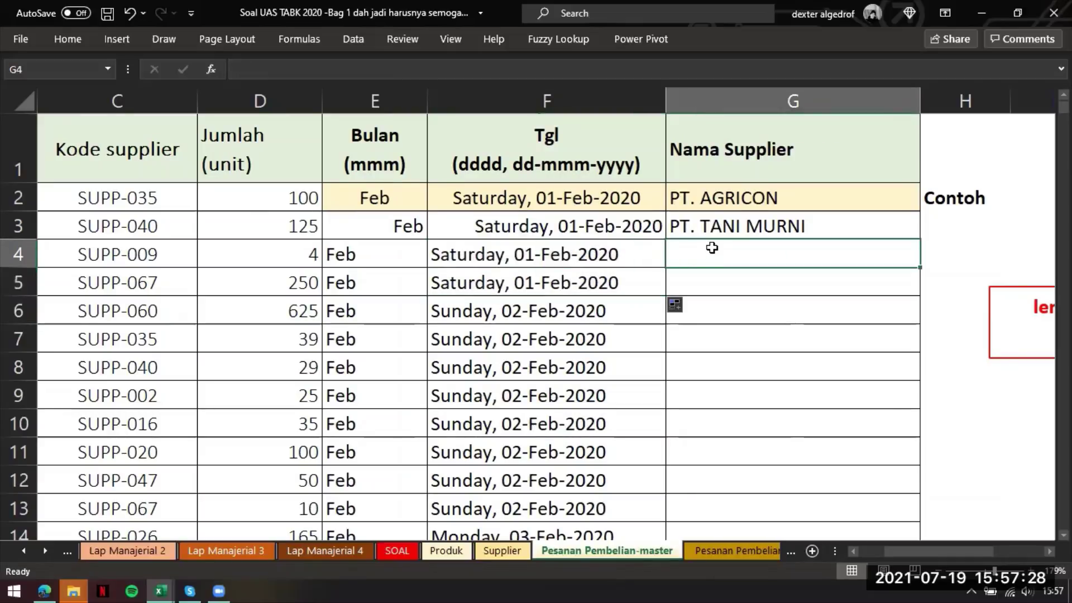
{"action": "left_click", "coordinate": [742, 226]}
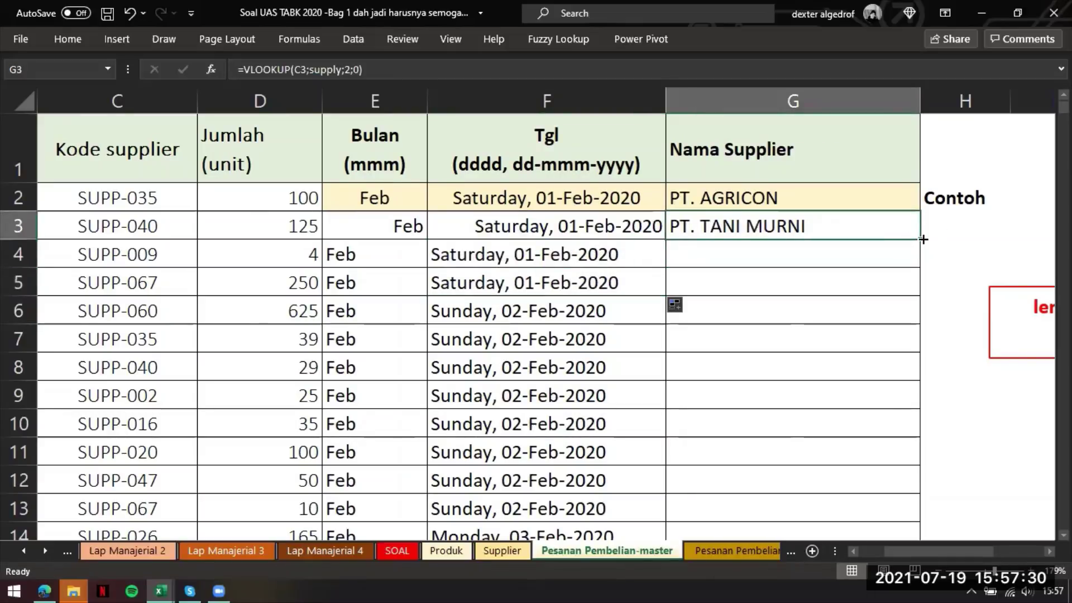
{"action": "double_click", "coordinate": [923, 239]}
- Read questions 1.1 to 1.3 about Laporan Ikhtisar Pesanan Pembelian on the SOAL sheet
{"action": "left_click", "coordinate": [478, 196]}
{"action": "scroll", "coordinate": [450, 282], "scroll_direction": "left", "scroll_amount": 3}
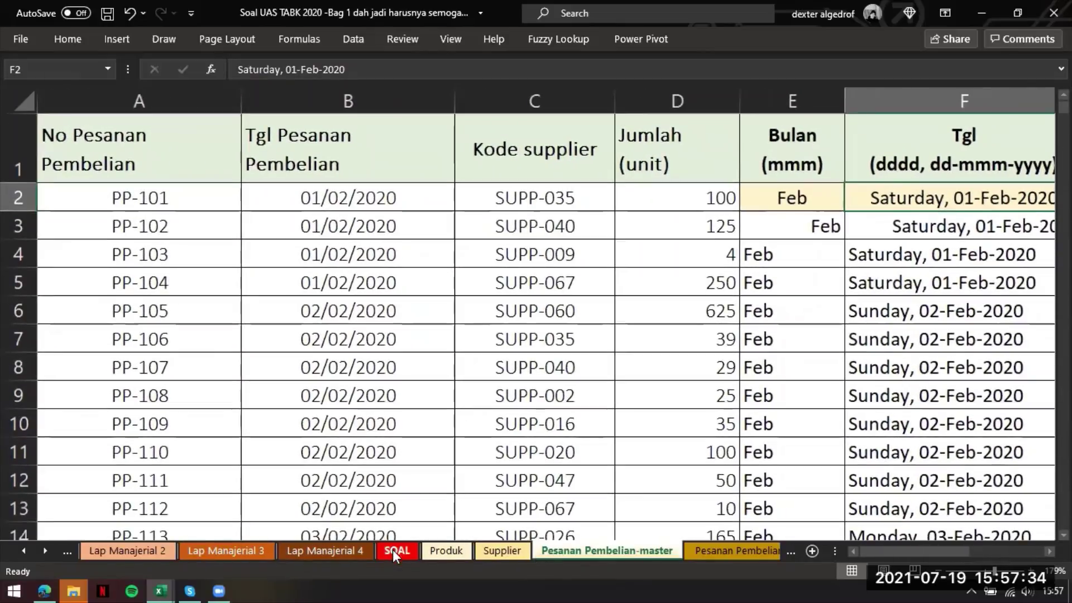
{"action": "left_click", "coordinate": [397, 551]}
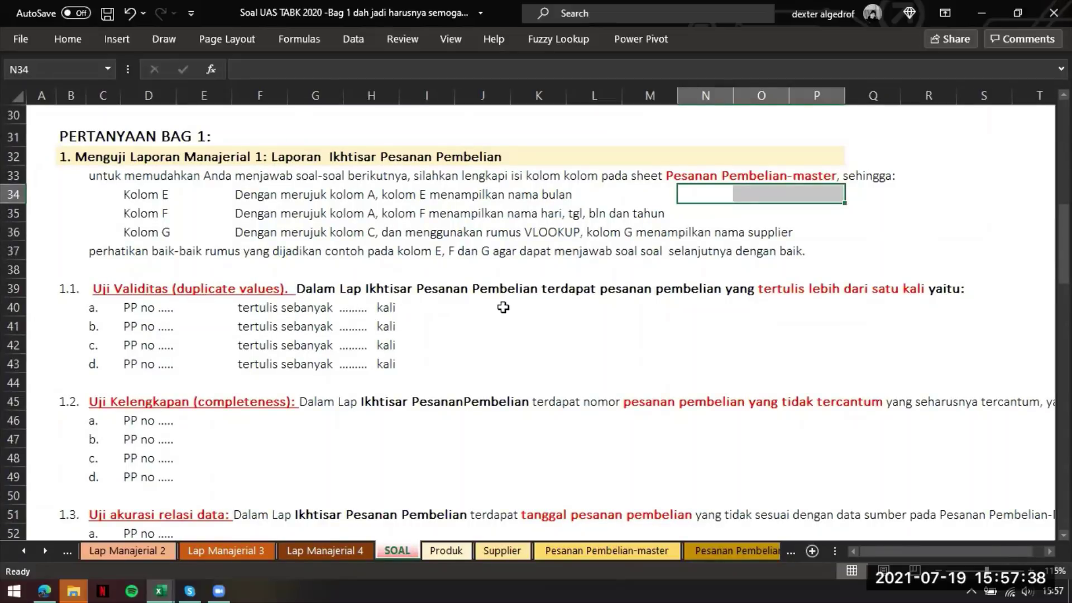
{"action": "scroll", "coordinate": [509, 307], "scroll_direction": "right", "scroll_amount": 2}
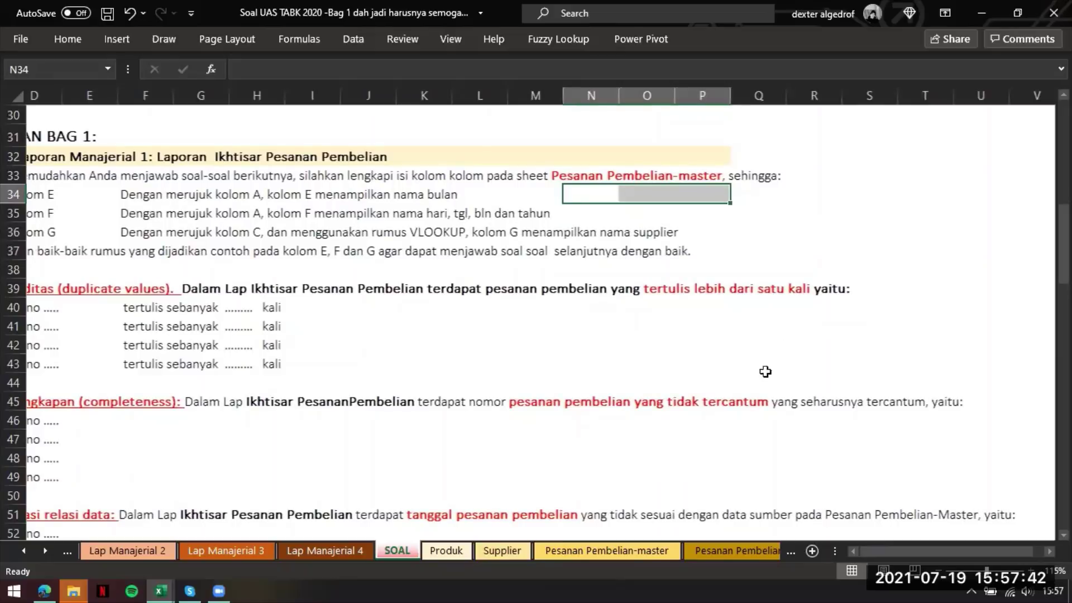
{"action": "scroll", "coordinate": [708, 504], "scroll_direction": "left", "scroll_amount": 1}
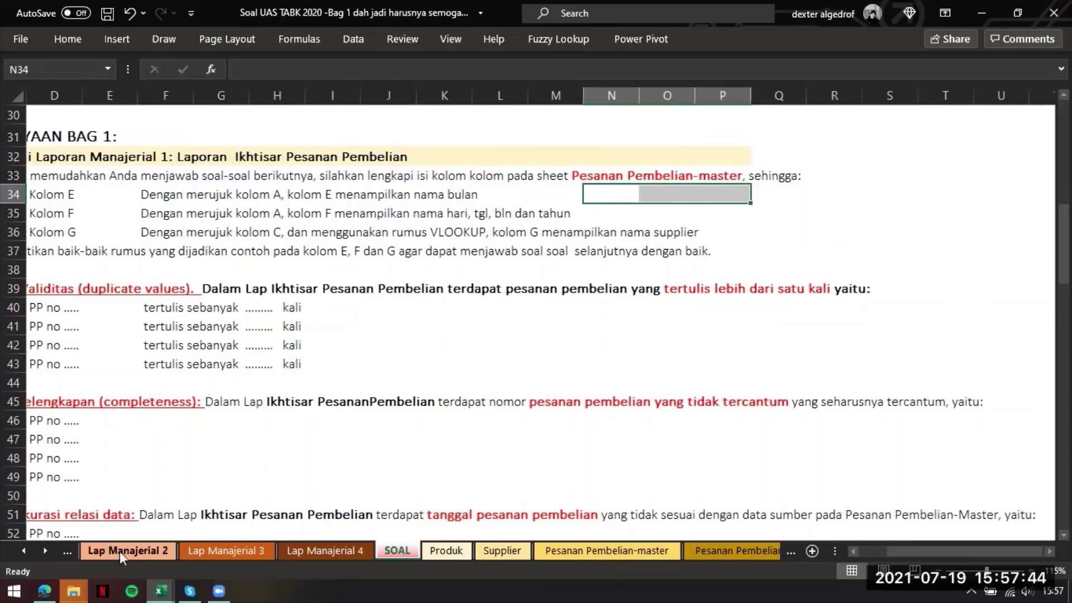
- Open the Lap. Manajerial 1 sheet and examine the blank cells between dates in the Tgl Pesanan Pembelian column
{"action": "left_click", "coordinate": [69, 553]}
{"action": "left_click", "coordinate": [106, 551]}
{"action": "left_click", "coordinate": [250, 399]}
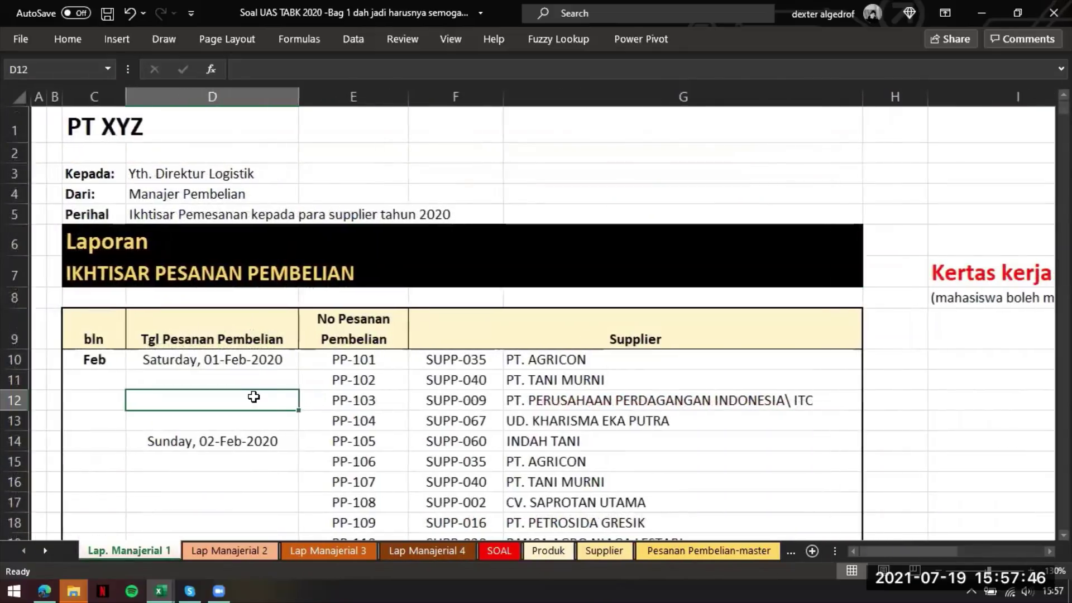
{"action": "scroll", "coordinate": [250, 397], "scroll_direction": "down", "scroll_amount": 2}
{"action": "left_click", "coordinate": [226, 223]}
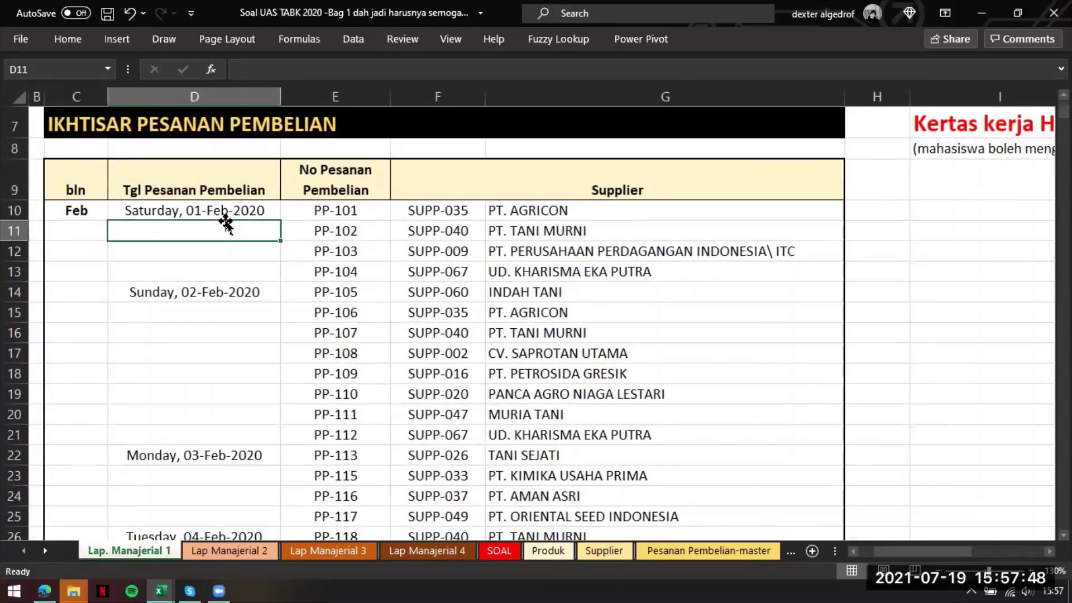
{"action": "mouse_move", "coordinate": [178, 211]}
{"action": "left_mouse_down"}
{"action": "mouse_move", "coordinate": [172, 335]}
{"action": "mouse_move", "coordinate": [185, 254]}
{"action": "mouse_move", "coordinate": [176, 232]}
{"action": "left_mouse_up"}
{"action": "left_click", "coordinate": [167, 224]}
{"action": "left_click", "coordinate": [169, 258]}
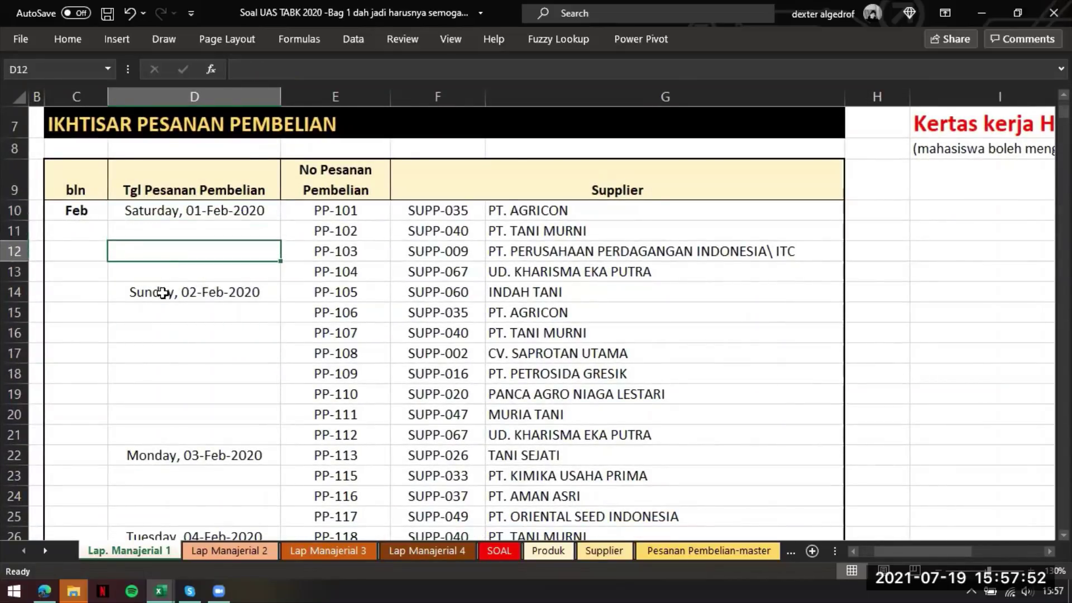
{"action": "left_click", "coordinate": [169, 270]}
{"action": "left_click", "coordinate": [171, 230]}
{"action": "left_click_drag", "start_coordinate": [167, 256], "coordinate": [159, 278]}
{"action": "left_click_drag", "start_coordinate": [170, 230], "coordinate": [185, 268]}
{"action": "left_click", "coordinate": [189, 306]}
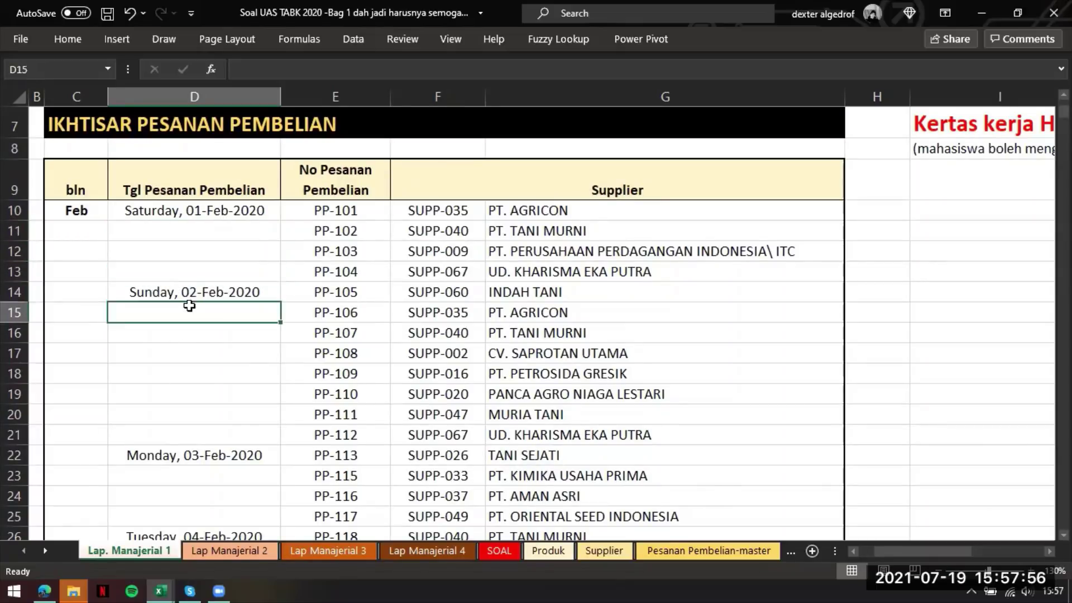
- Copy the date in D10 into the blank cells D11, D12 and D13
{"action": "left_click", "coordinate": [207, 210]}
{"action": "key", "text": "ctrl+c"}
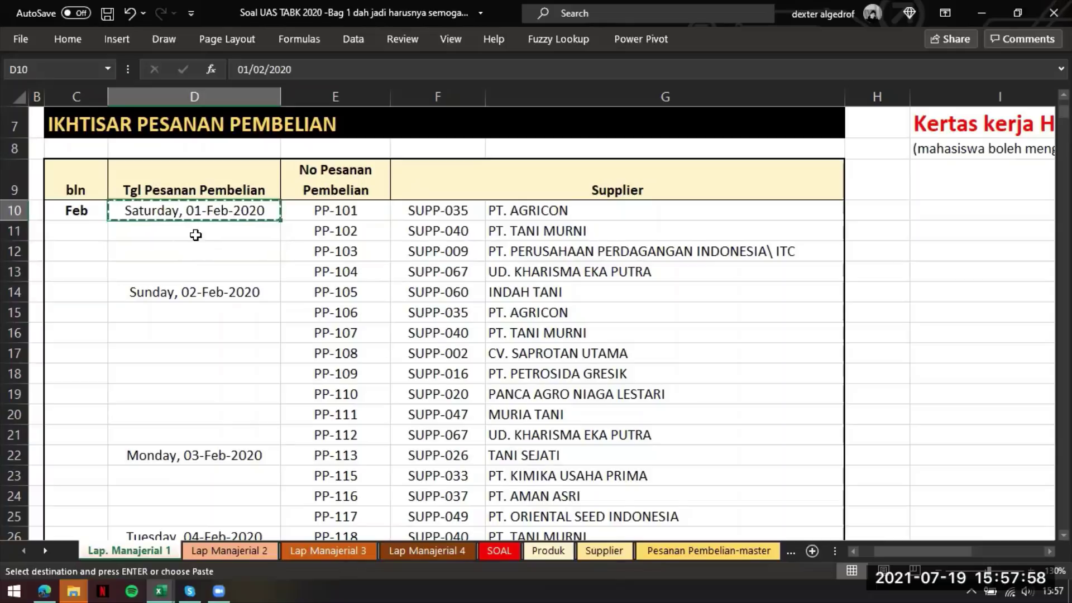
{"action": "left_click", "coordinate": [192, 232]}
{"action": "key", "text": "ctrl+v"}
{"action": "left_click", "coordinate": [191, 251]}
{"action": "key", "text": "ctrl+v"}
{"action": "left_click", "coordinate": [226, 273]}
{"action": "key", "text": "ctrl+v"}
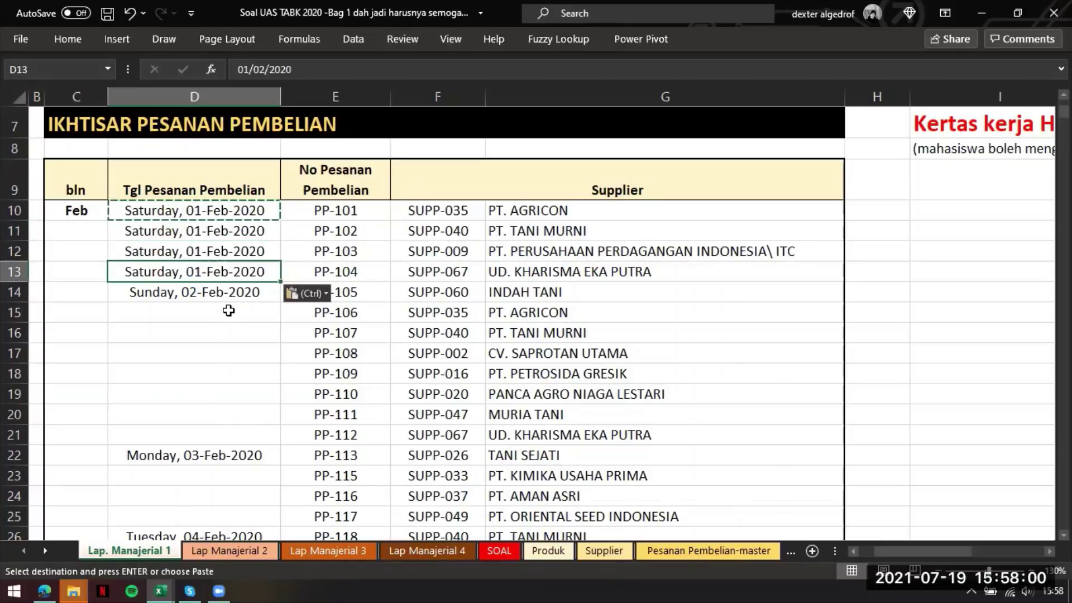
{"action": "left_click", "coordinate": [233, 306]}
{"action": "left_click", "coordinate": [232, 300]}
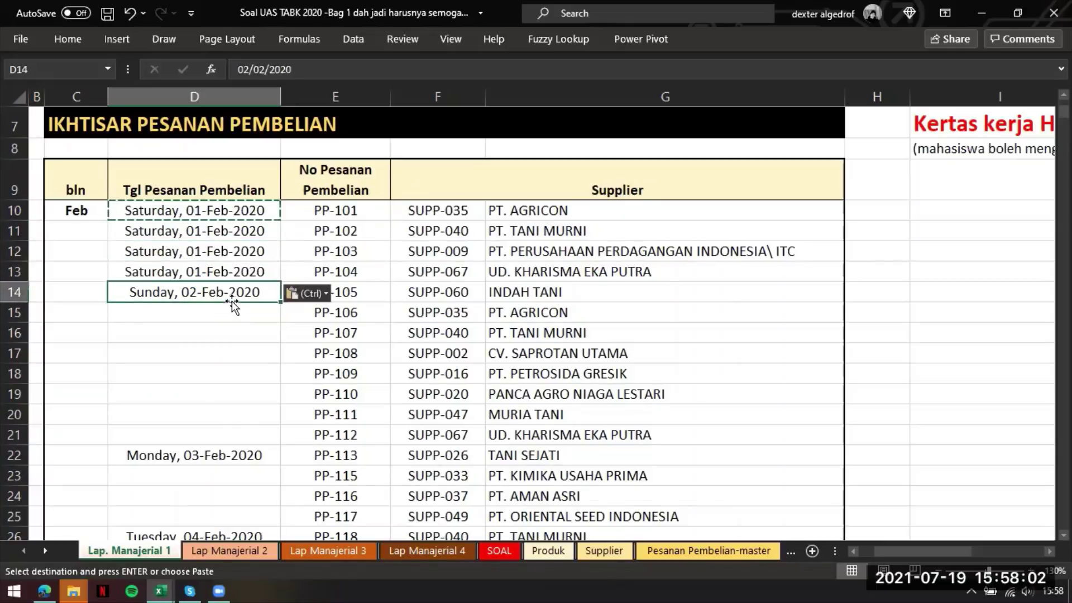
{"action": "key", "text": "ctrl"}
{"action": "key", "text": "Right"}
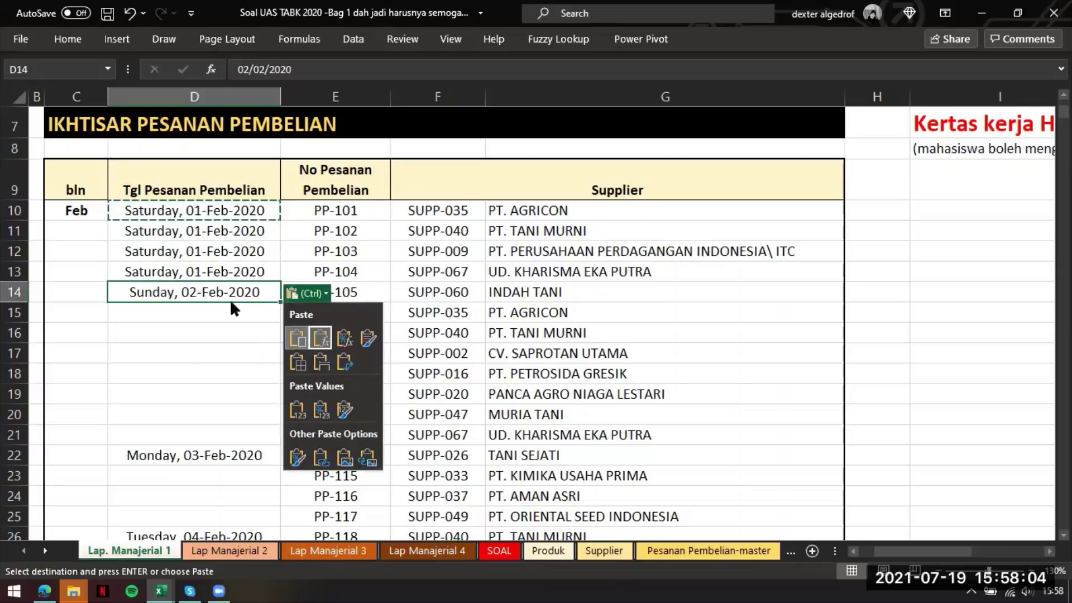
{"action": "key", "text": "Escape"}
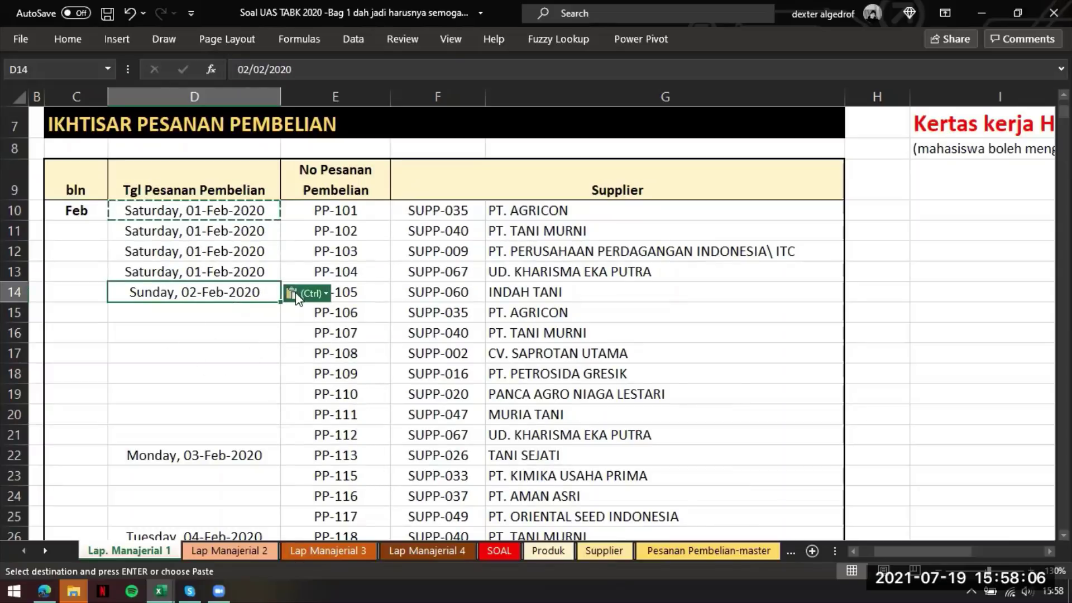
- Select D14:E615 and use Go To Special to select only its blank cells
{"action": "left_click", "coordinate": [380, 296]}
{"action": "key", "text": "shift+Left"}
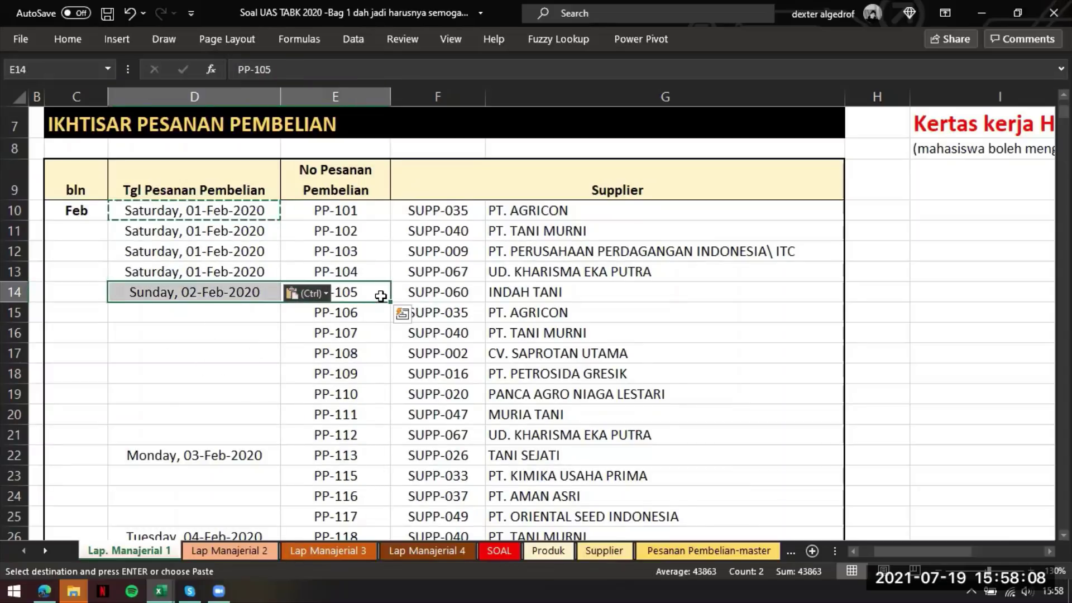
{"action": "key", "text": "ctrl+shift+Down"}
{"action": "scroll", "coordinate": [381, 296], "scroll_direction": "down", "scroll_amount": 2}
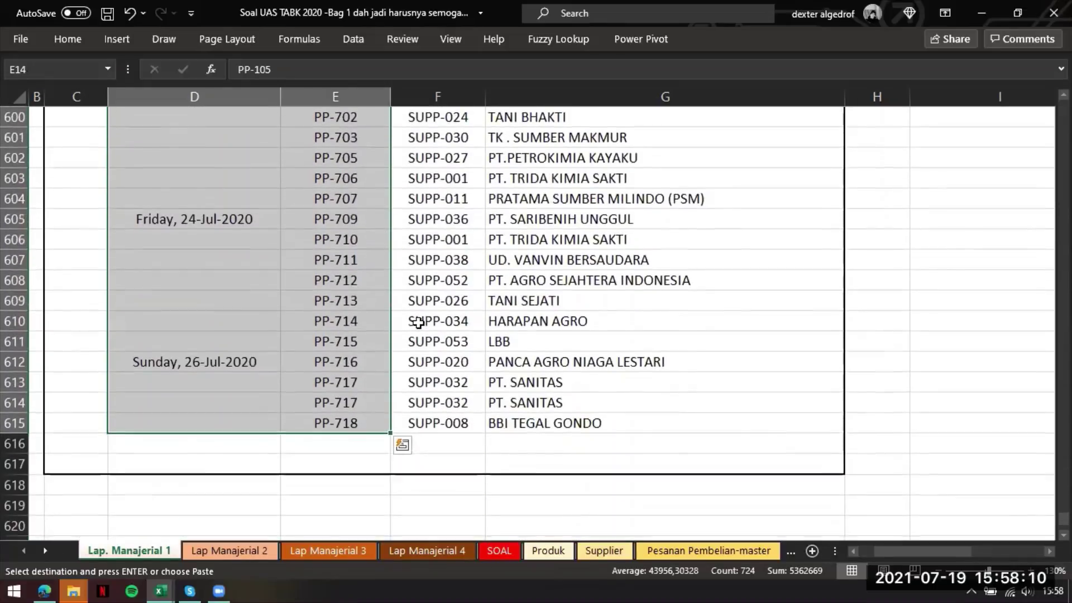
{"action": "left_click", "coordinate": [79, 41]}
{"action": "left_click", "coordinate": [919, 92]}
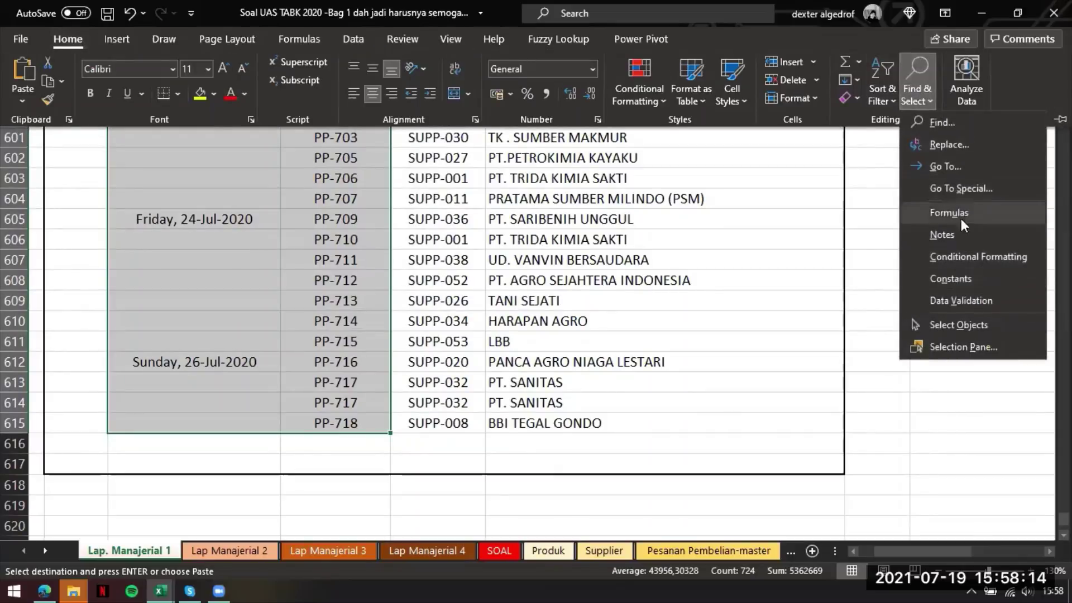
{"action": "left_click", "coordinate": [962, 188]}
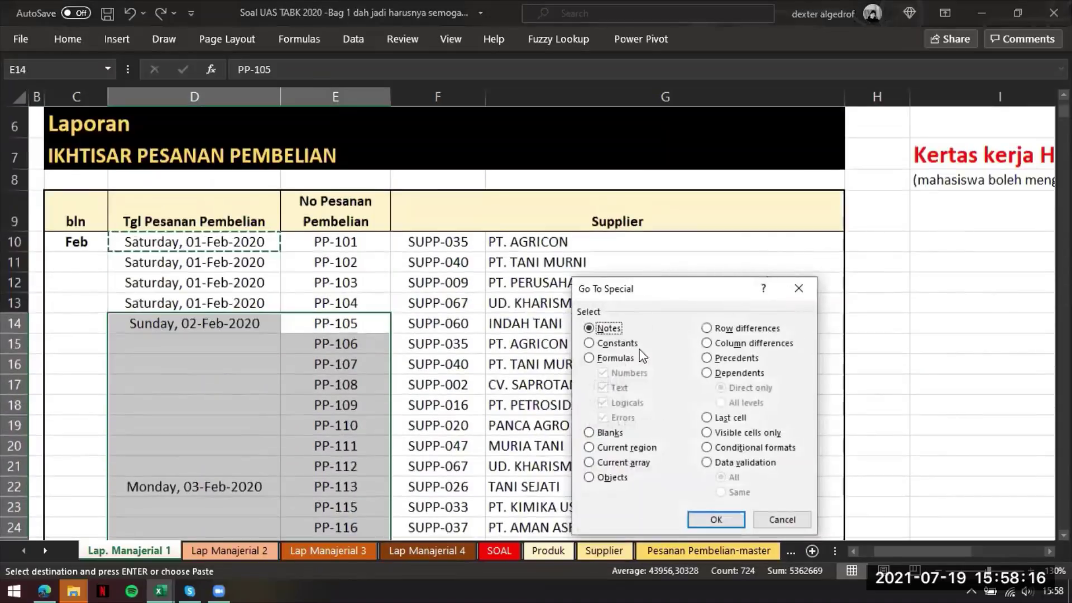
{"action": "left_click", "coordinate": [596, 433]}
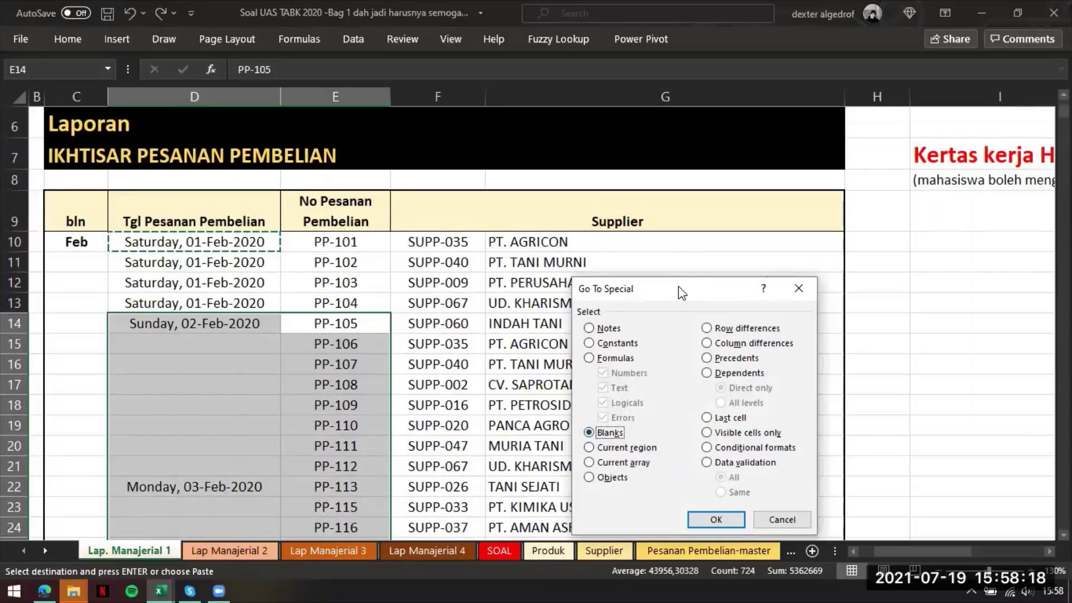
{"action": "left_click_drag", "start_coordinate": [678, 286], "coordinate": [457, 227]}
{"action": "left_click", "coordinate": [494, 456]}
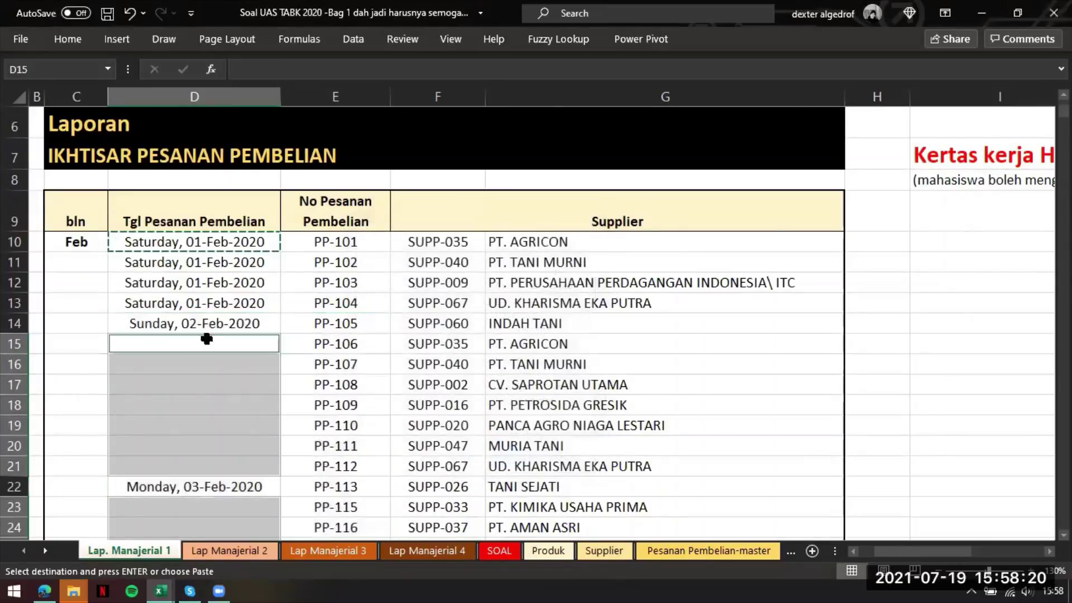
- Enter =D14 in all selected blank cells at once so each repeats the date above it
{"action": "scroll", "coordinate": [249, 356], "scroll_direction": "down", "scroll_amount": 2}
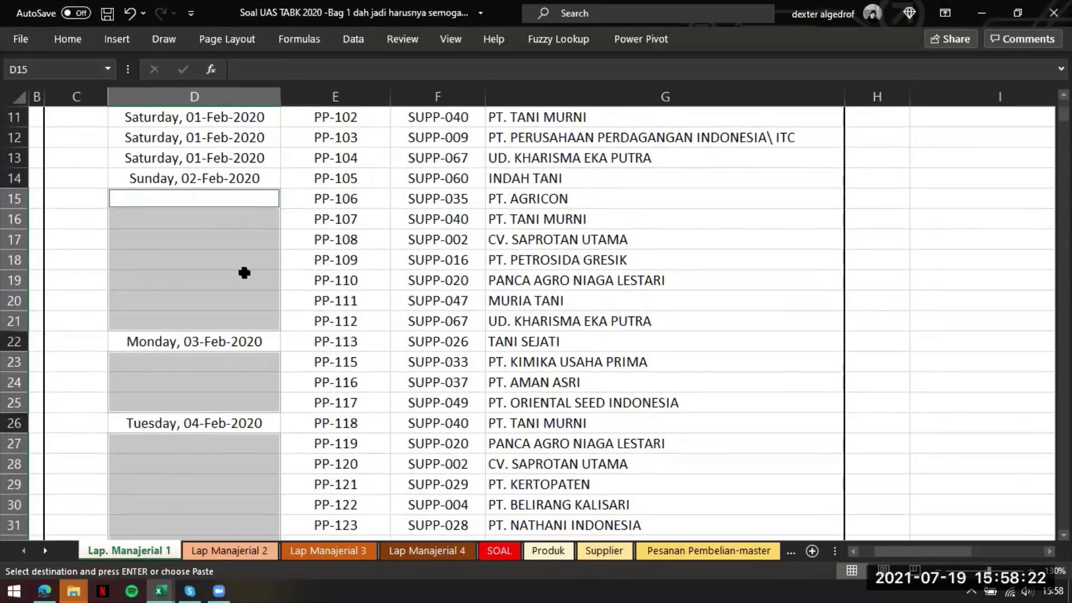
{"action": "type", "text": "="}
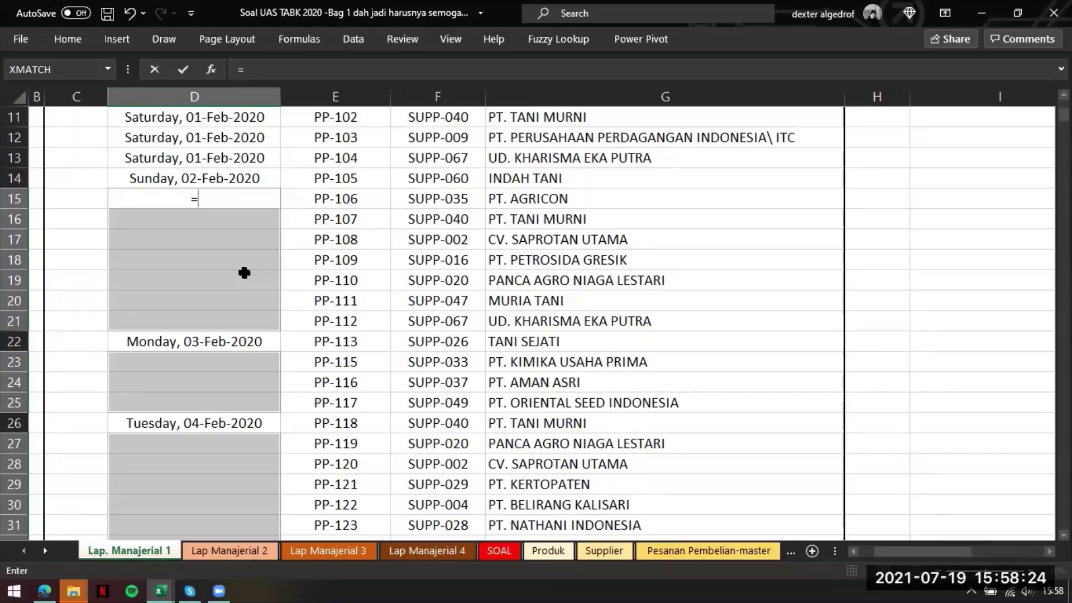
{"action": "key", "text": "Up"}
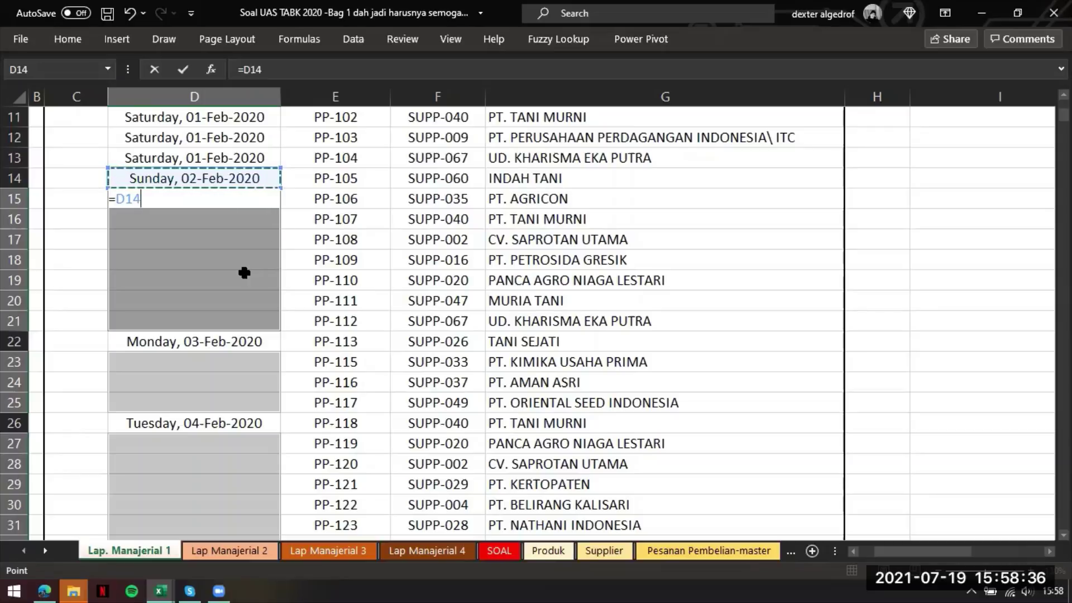
{"action": "key", "text": "ctrl+Return"}
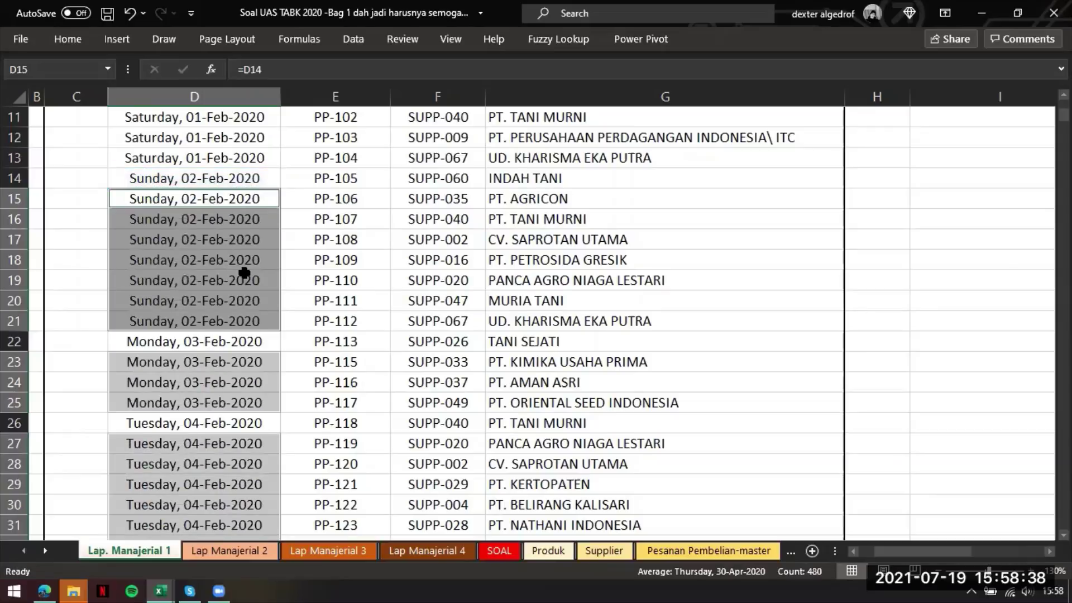
- Look at the Kertas kerja Hasil pengujian area, reread the SOAL questions, and return to the Lap. Manajerial 1 sheet
{"action": "left_click", "coordinate": [303, 211]}
{"action": "scroll", "coordinate": [306, 208], "scroll_direction": "up", "scroll_amount": 3}
{"action": "scroll", "coordinate": [615, 324], "scroll_direction": "right", "scroll_amount": 2}
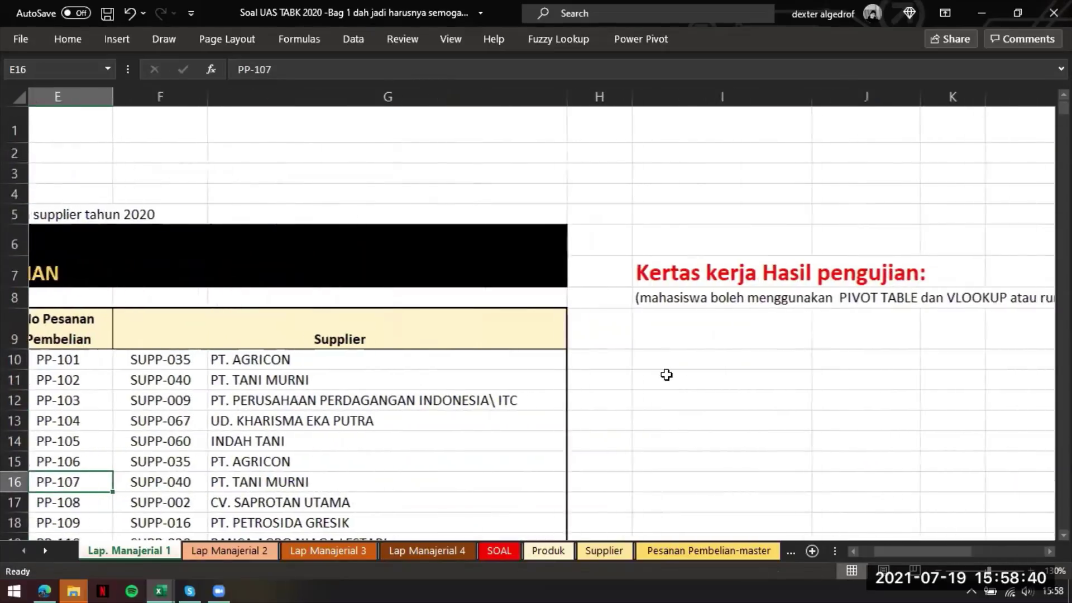
{"action": "scroll", "coordinate": [605, 391], "scroll_direction": "left", "scroll_amount": 2}
{"action": "left_click", "coordinate": [498, 551]}
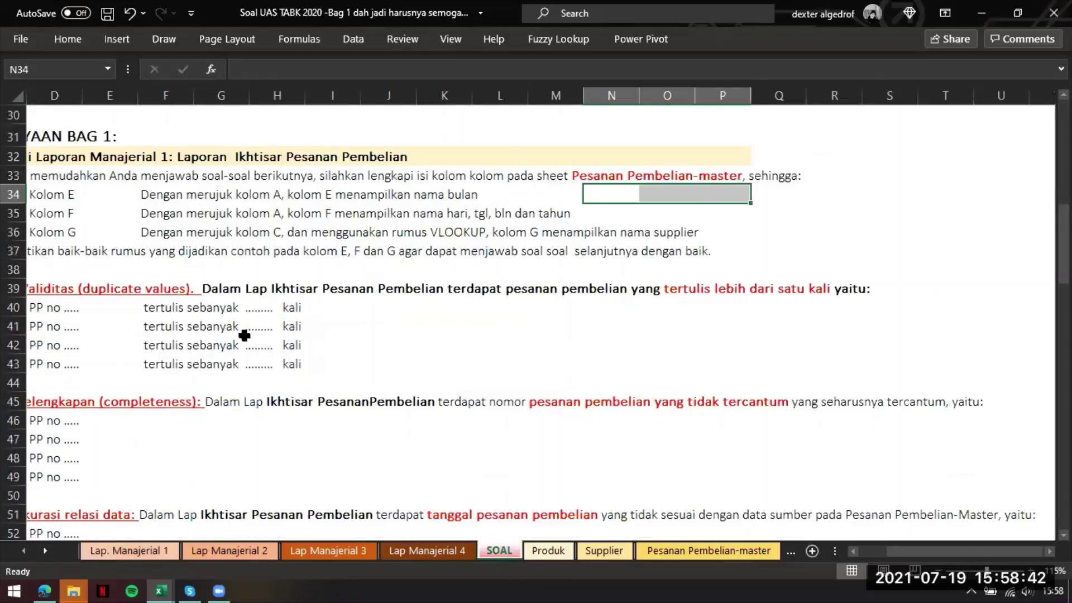
{"action": "scroll", "coordinate": [244, 335], "scroll_direction": "left", "scroll_amount": 2}
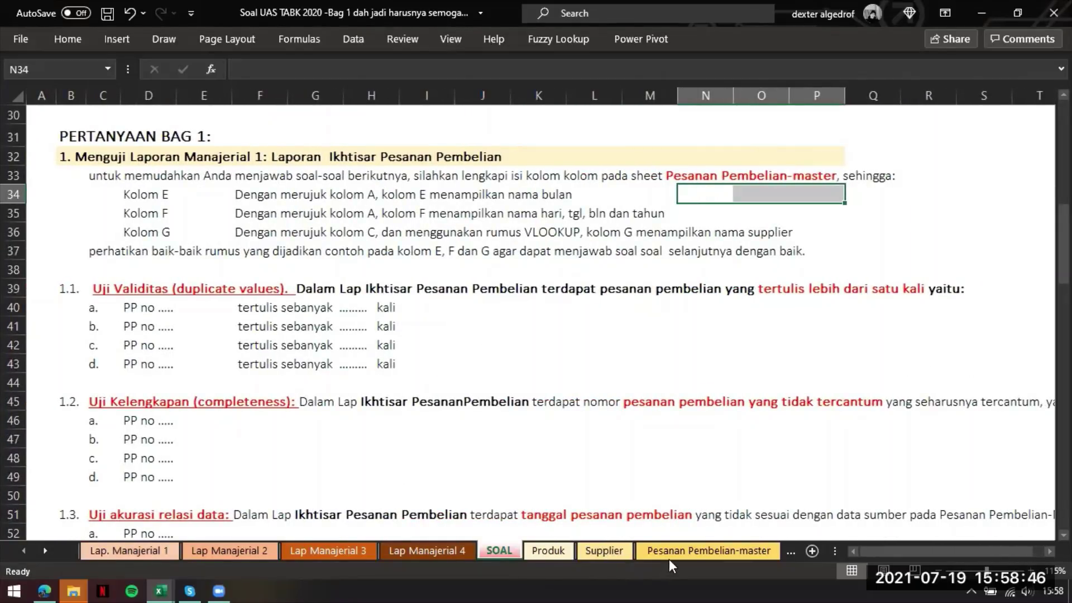
{"action": "left_click", "coordinate": [163, 550]}
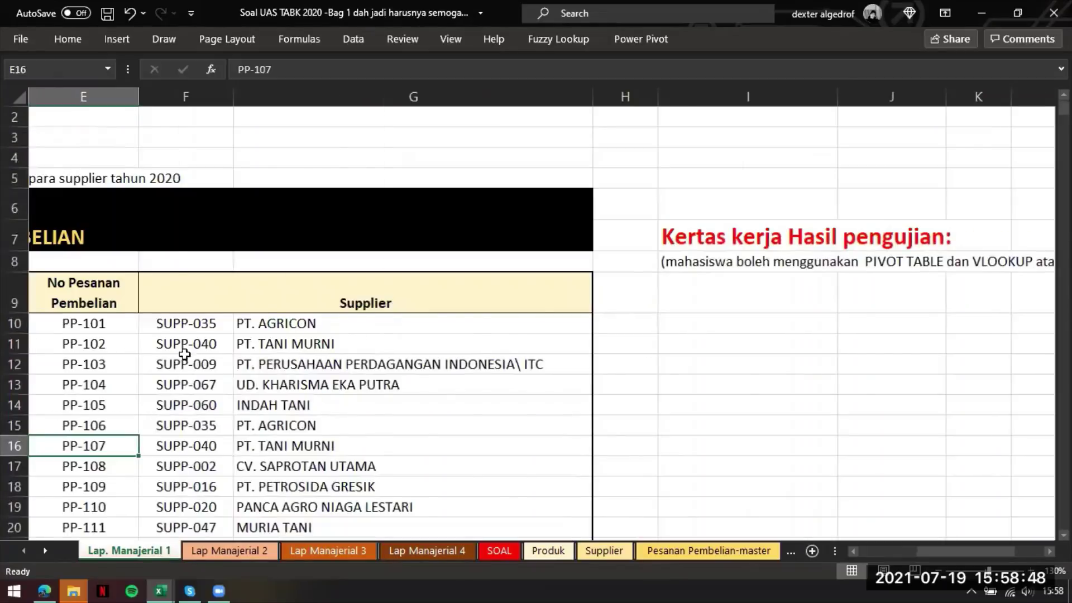
- Enter the label 1.1 in cell I9, below the Kertas kerja Hasil pengujian heading
{"action": "scroll", "coordinate": [185, 354], "scroll_direction": "left", "scroll_amount": 2}
{"action": "scroll", "coordinate": [430, 342], "scroll_direction": "down", "scroll_amount": 2}
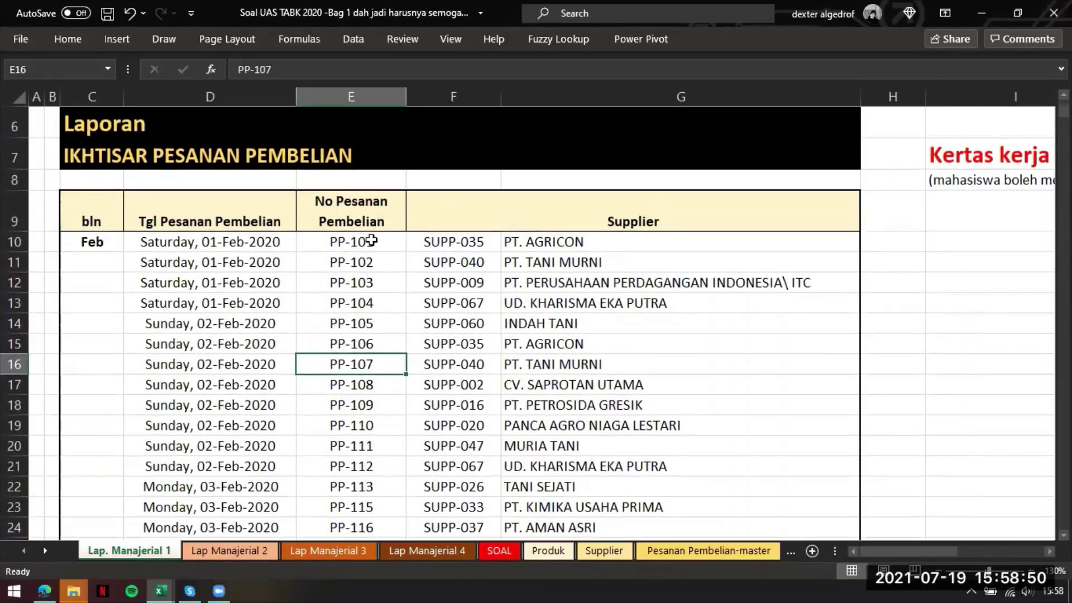
{"action": "left_click_drag", "start_coordinate": [372, 240], "coordinate": [391, 385]}
{"action": "scroll", "coordinate": [742, 301], "scroll_direction": "right", "scroll_amount": 3}
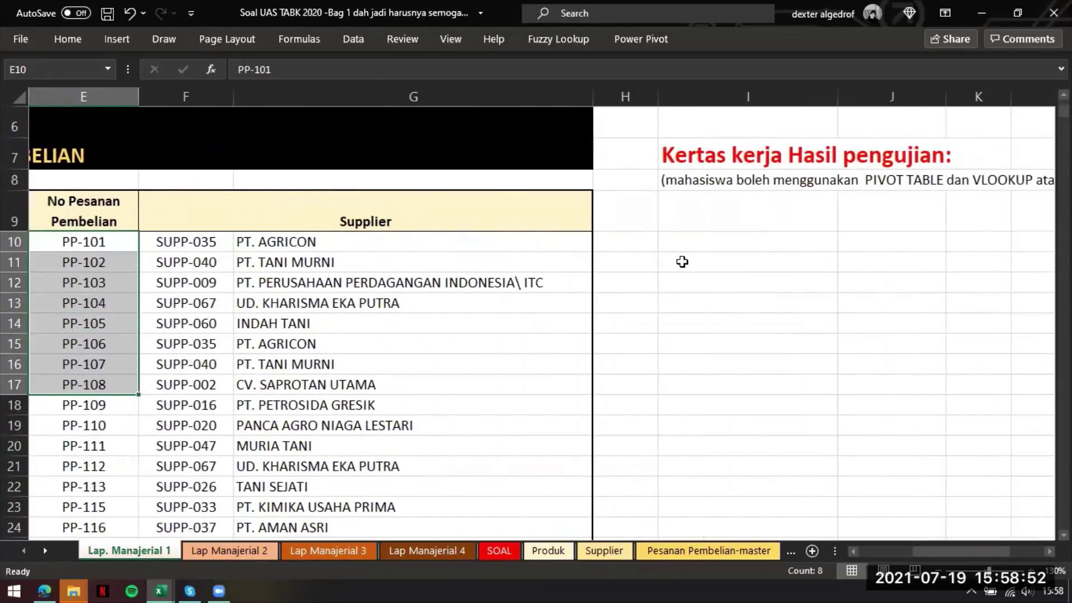
{"action": "scroll", "coordinate": [682, 261], "scroll_direction": "left", "scroll_amount": 3}
{"action": "scroll", "coordinate": [663, 256], "scroll_direction": "right", "scroll_amount": 3}
{"action": "left_click", "coordinate": [772, 240]}
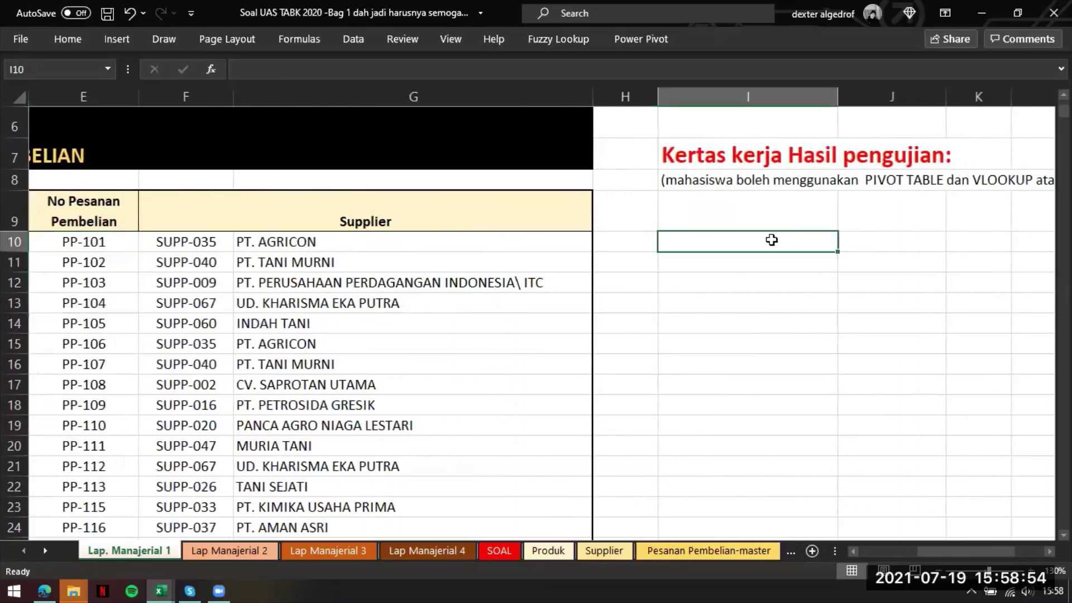
{"action": "scroll", "coordinate": [690, 199], "scroll_direction": "right", "scroll_amount": 2}
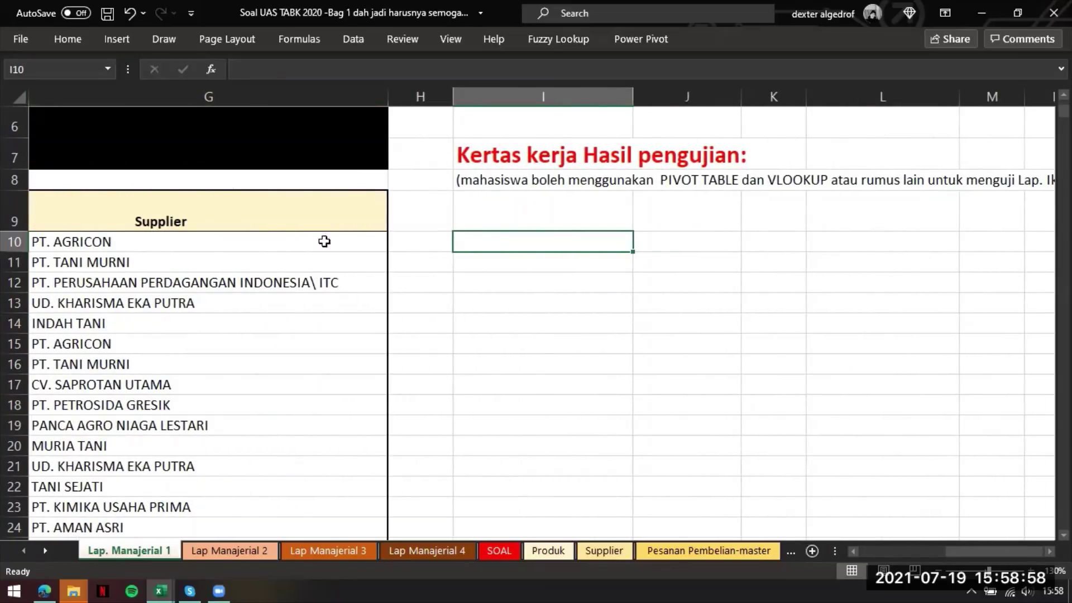
{"action": "left_click", "coordinate": [538, 207]}
{"action": "type", "text": "1.1"}
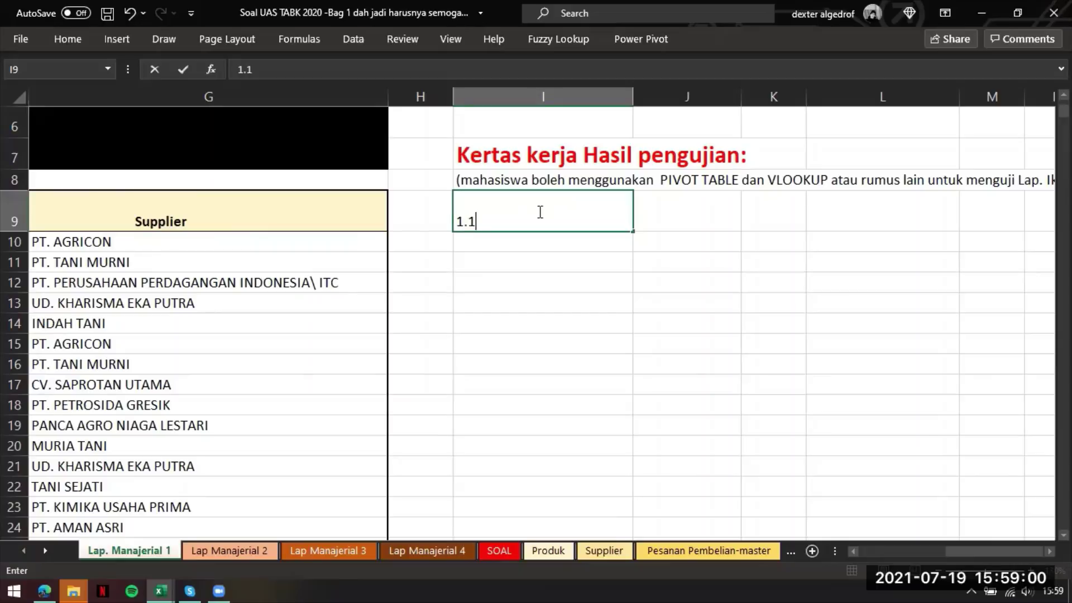
{"action": "key", "text": "Return"}
- Start a PivotTable using the order numbers in E10:E615 of Lap. Manajerial 1 as its source range
{"action": "left_click", "coordinate": [104, 41]}
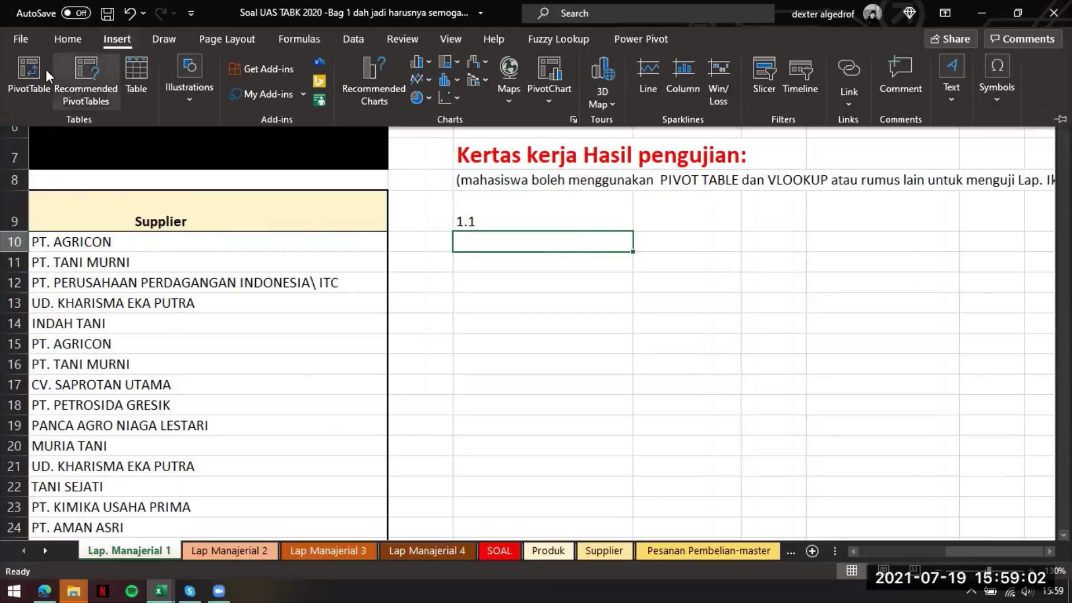
{"action": "left_click", "coordinate": [25, 72]}
{"action": "left_click", "coordinate": [614, 279]}
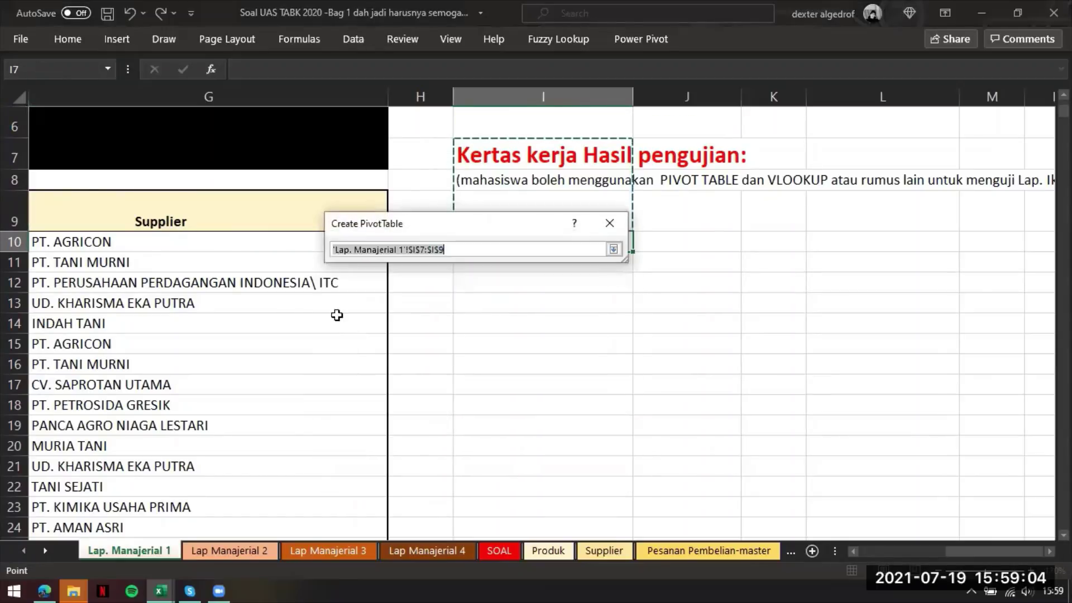
{"action": "scroll", "coordinate": [313, 313], "scroll_direction": "left", "scroll_amount": 5}
{"action": "scroll", "coordinate": [300, 307], "scroll_direction": "right", "scroll_amount": 2}
{"action": "scroll", "coordinate": [274, 247], "scroll_direction": "left", "scroll_amount": 1}
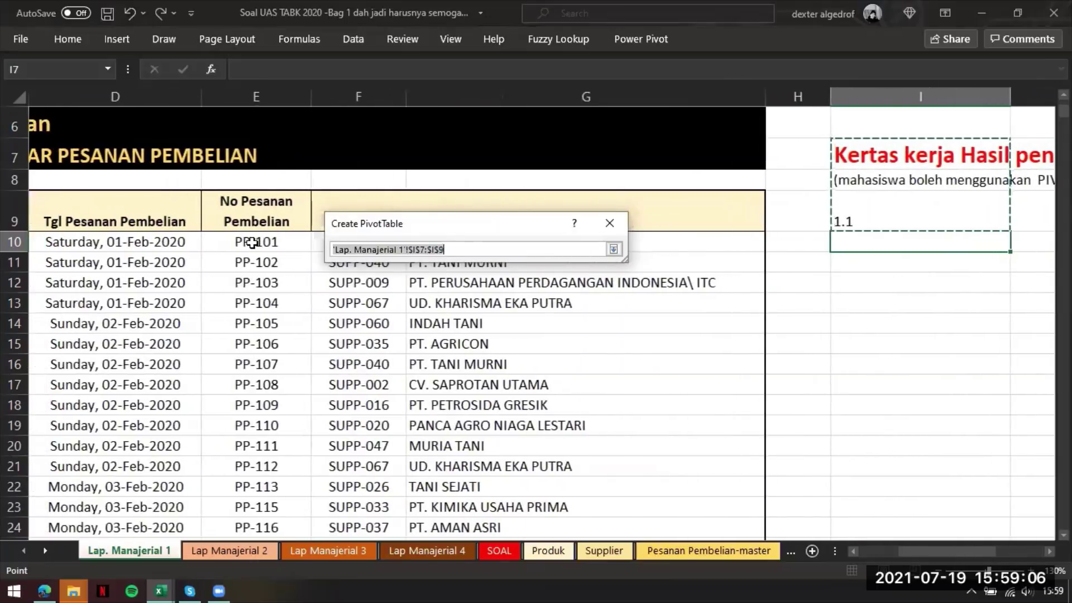
{"action": "left_click", "coordinate": [252, 242]}
{"action": "key", "text": "ctrl+shift+Down"}
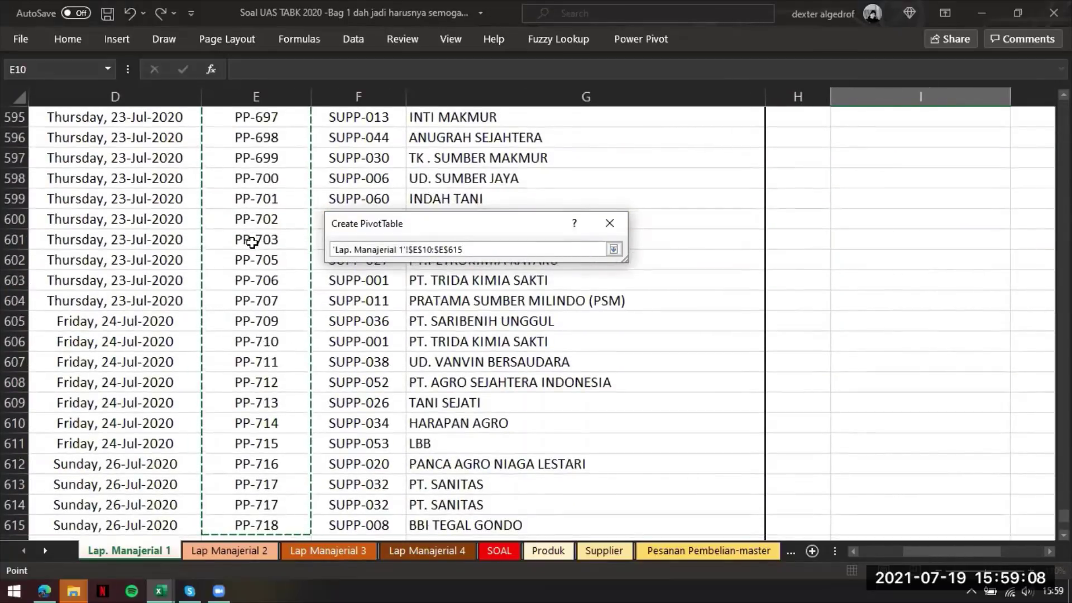
{"action": "key", "text": "Return"}
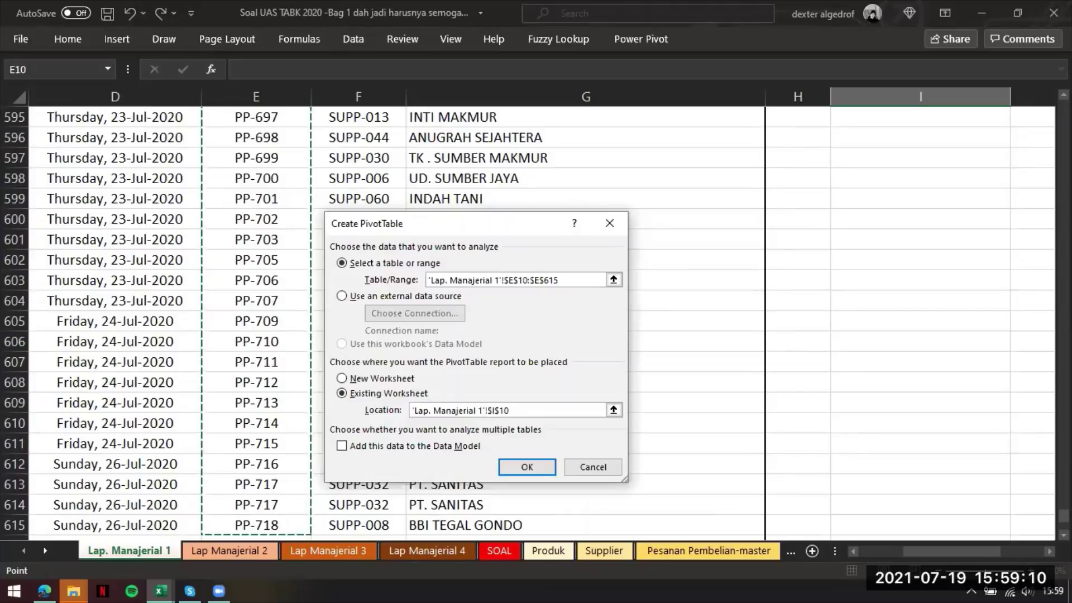
- Create the PivotTable on the existing Lap. Manajerial 1 sheet with its location at cell I10
{"action": "left_click", "coordinate": [614, 410]}
{"action": "scroll", "coordinate": [612, 411], "scroll_direction": "up", "scroll_amount": 3}
{"action": "scroll", "coordinate": [581, 261], "scroll_direction": "right", "scroll_amount": 2}
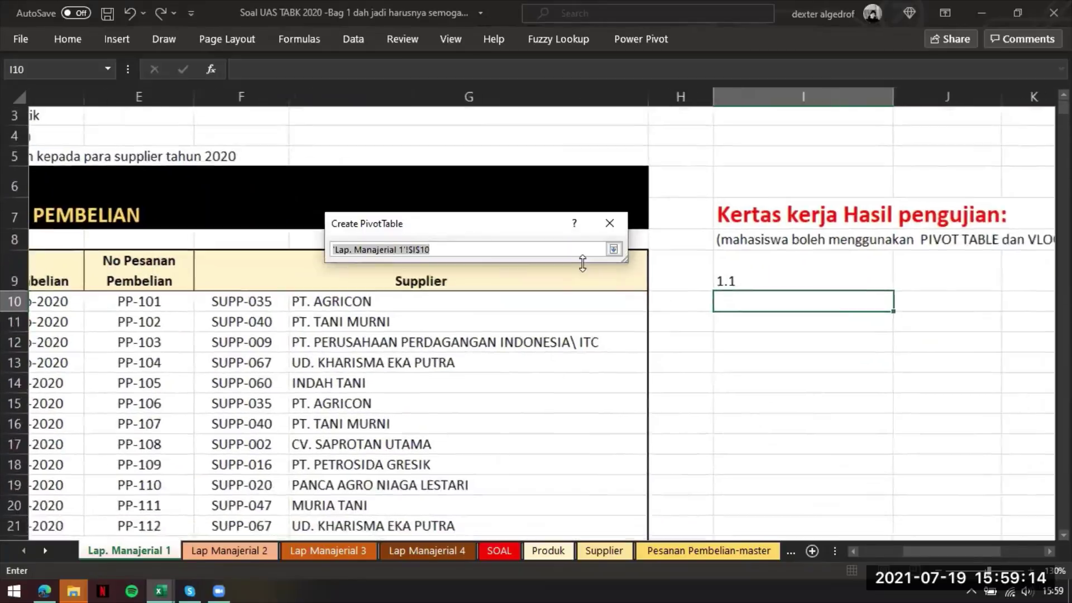
{"action": "left_click", "coordinate": [614, 249]}
{"action": "left_click", "coordinate": [527, 467]}
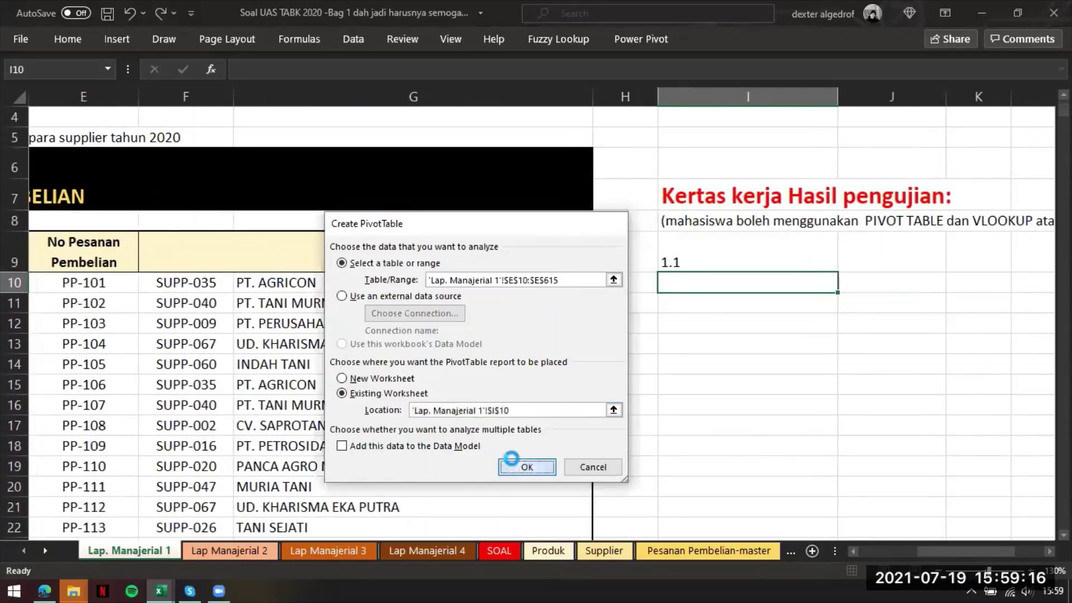
- Add the PP-101 field to the PivotTable as both rows and a count of values
{"action": "scroll", "coordinate": [725, 349], "scroll_direction": "down", "scroll_amount": 2}
{"action": "scroll", "coordinate": [782, 271], "scroll_direction": "right", "scroll_amount": 2}
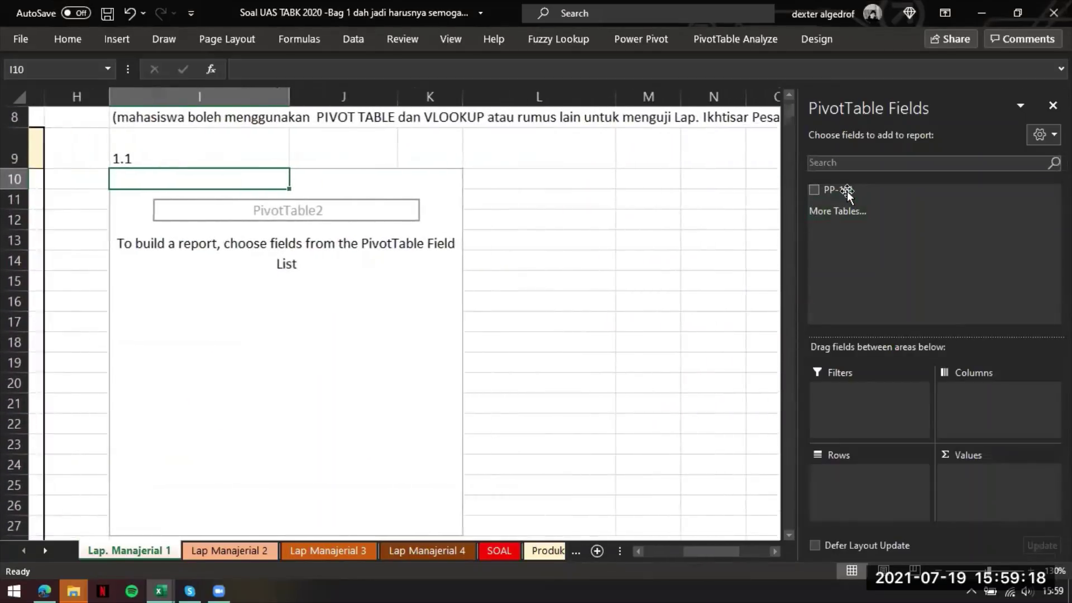
{"action": "left_click_drag", "start_coordinate": [847, 191], "coordinate": [1000, 480]}
{"action": "scroll", "coordinate": [719, 388], "scroll_direction": "left", "scroll_amount": 3}
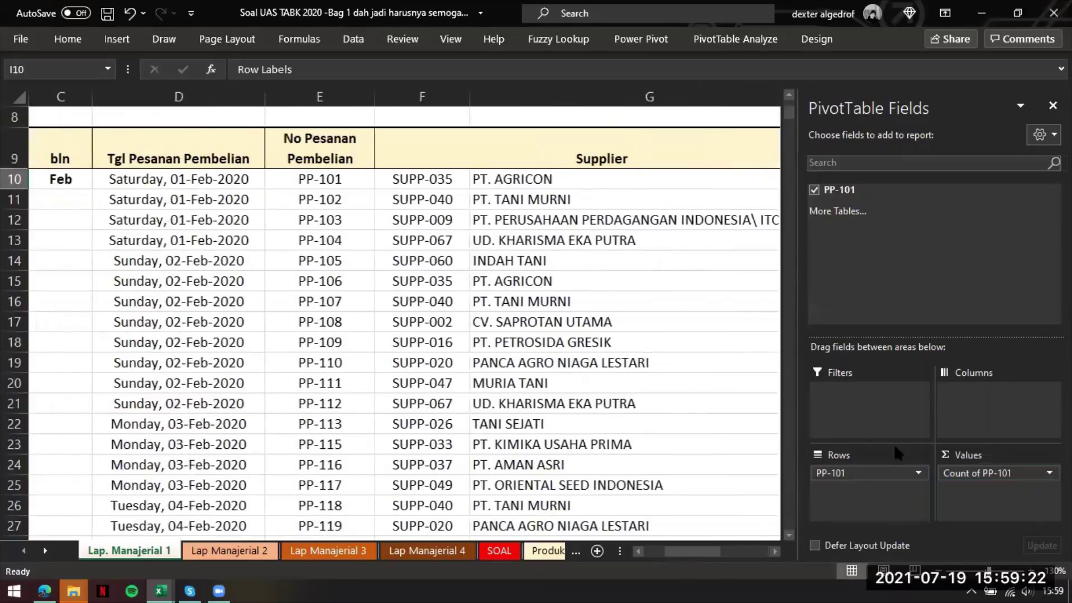
{"action": "scroll", "coordinate": [665, 375], "scroll_direction": "right", "scroll_amount": 3}
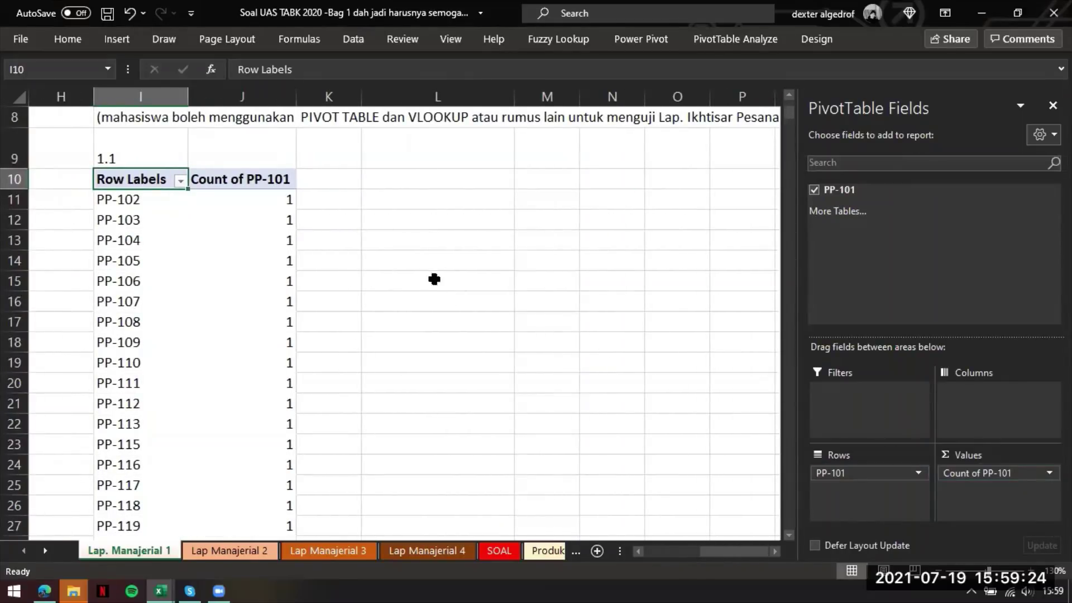
- Filter the PivotTable's row labels by value so only order numbers with a count greater than 1 are shown
{"action": "left_click", "coordinate": [180, 181]}
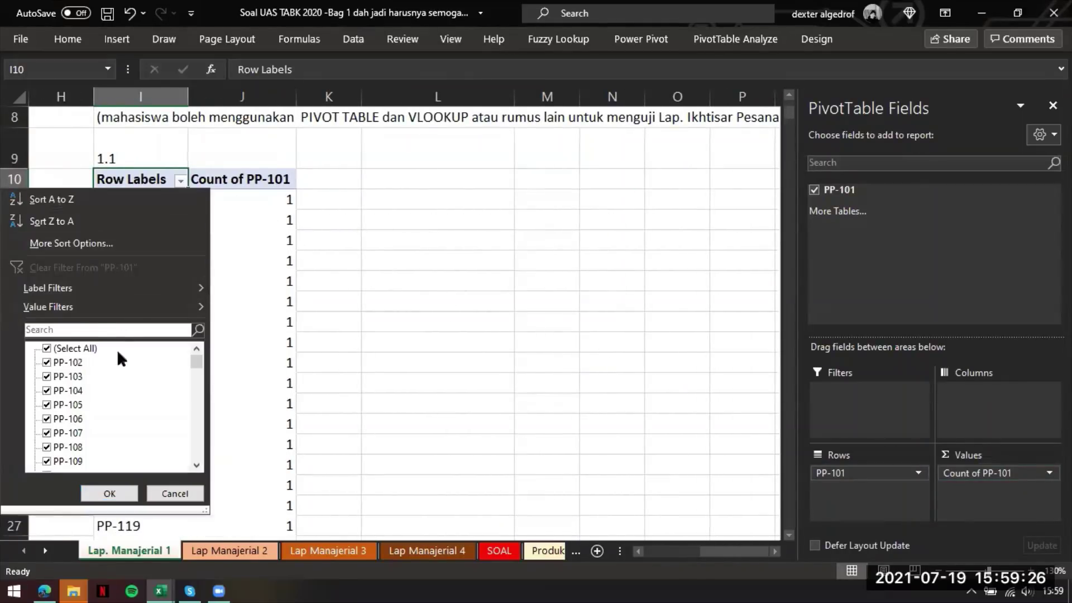
{"action": "mouse_move", "coordinate": [81, 309]}
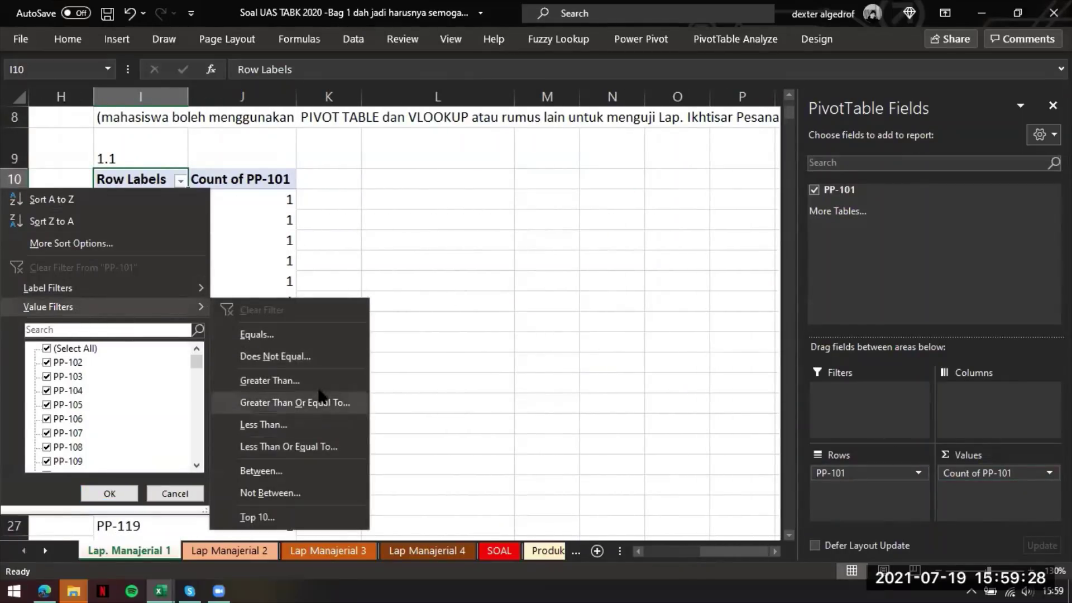
{"action": "left_click", "coordinate": [269, 380]}
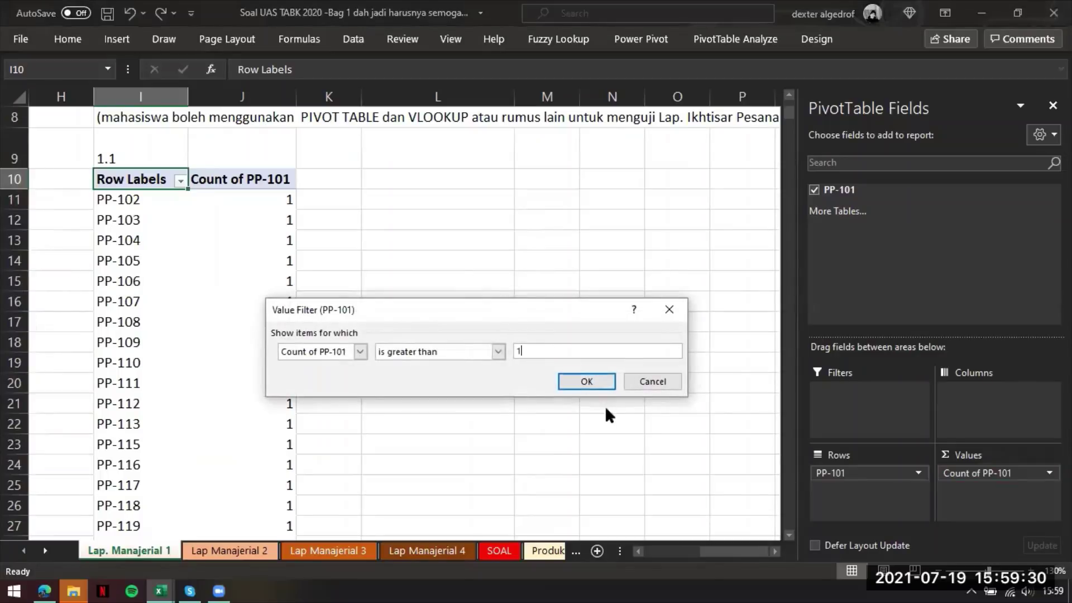
{"action": "left_click", "coordinate": [587, 381]}
{"action": "left_click", "coordinate": [324, 223]}
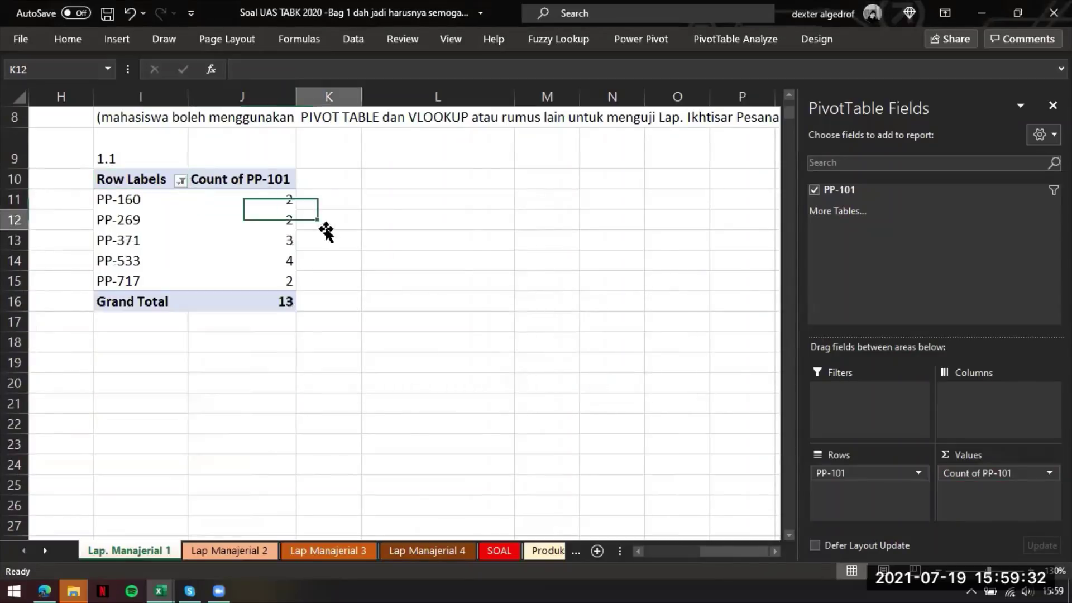
- Examine the filtered PivotTable for the duplicated order numbers, how often each occurs, and the grand total
{"action": "left_click_drag", "start_coordinate": [124, 197], "coordinate": [223, 280]}
{"action": "left_click", "coordinate": [486, 263]}
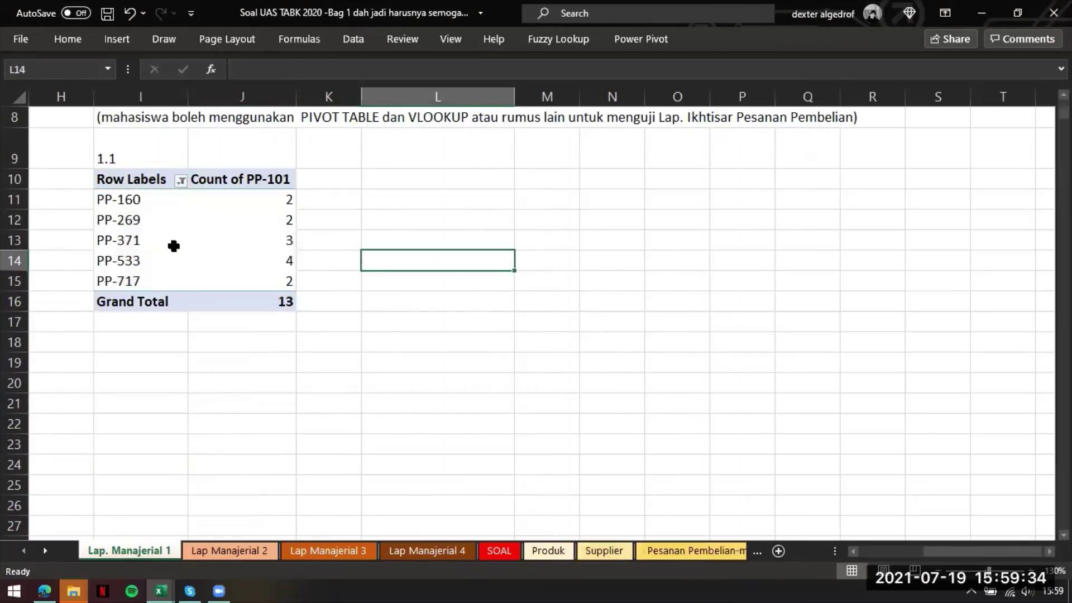
{"action": "scroll", "coordinate": [173, 244], "scroll_direction": "up", "scroll_amount": 2}
{"action": "scroll", "coordinate": [172, 244], "scroll_direction": "left", "scroll_amount": 1}
{"action": "scroll", "coordinate": [239, 402], "scroll_direction": "right", "scroll_amount": 1}
{"action": "scroll", "coordinate": [235, 400], "scroll_direction": "left", "scroll_amount": 2}
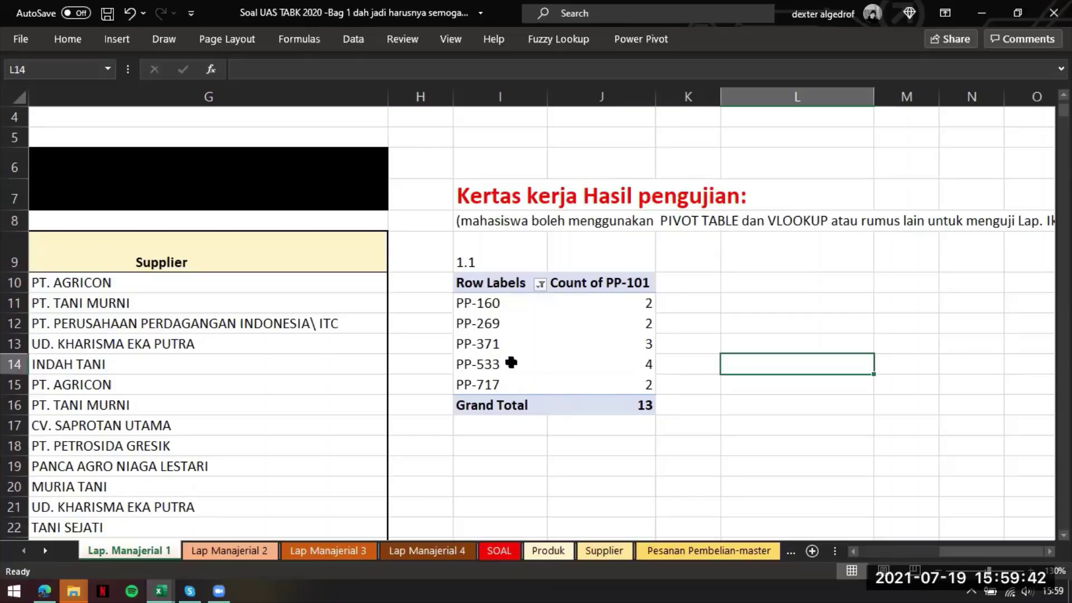
{"action": "left_click_drag", "start_coordinate": [604, 305], "coordinate": [618, 384]}
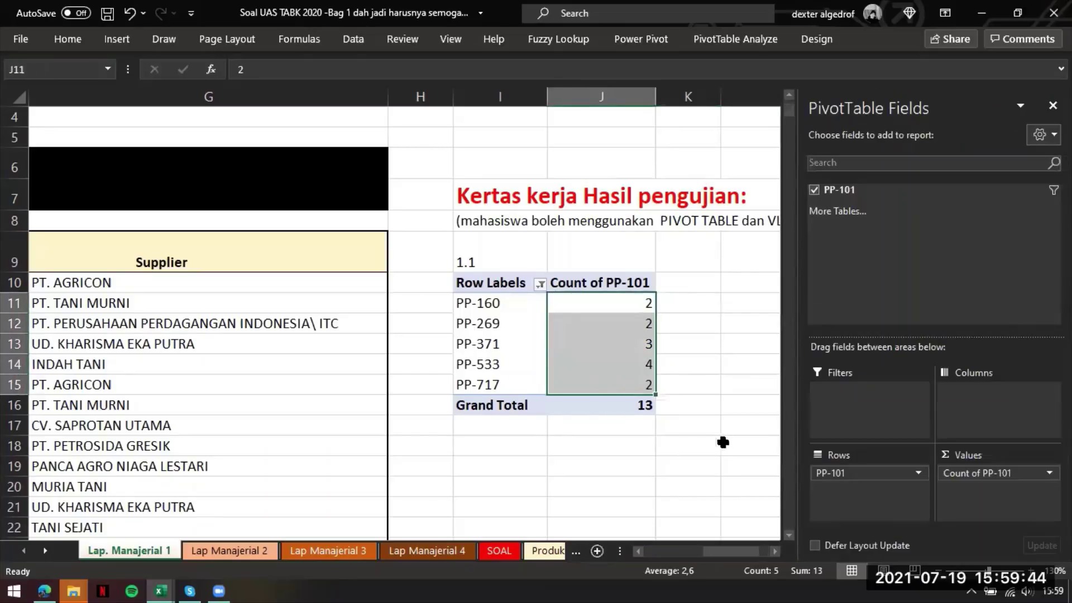
{"action": "left_click", "coordinate": [724, 442]}
{"action": "left_click", "coordinate": [604, 407]}
{"action": "left_click", "coordinate": [739, 384]}
{"action": "scroll", "coordinate": [555, 402], "scroll_direction": "down", "scroll_amount": 1}
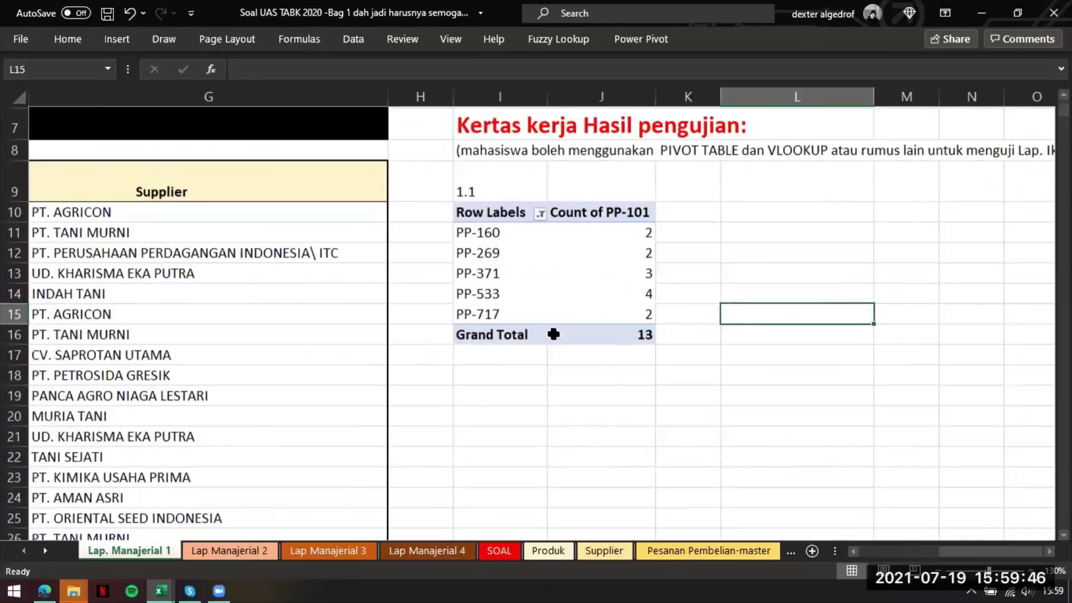
{"action": "left_click", "coordinate": [523, 375]}
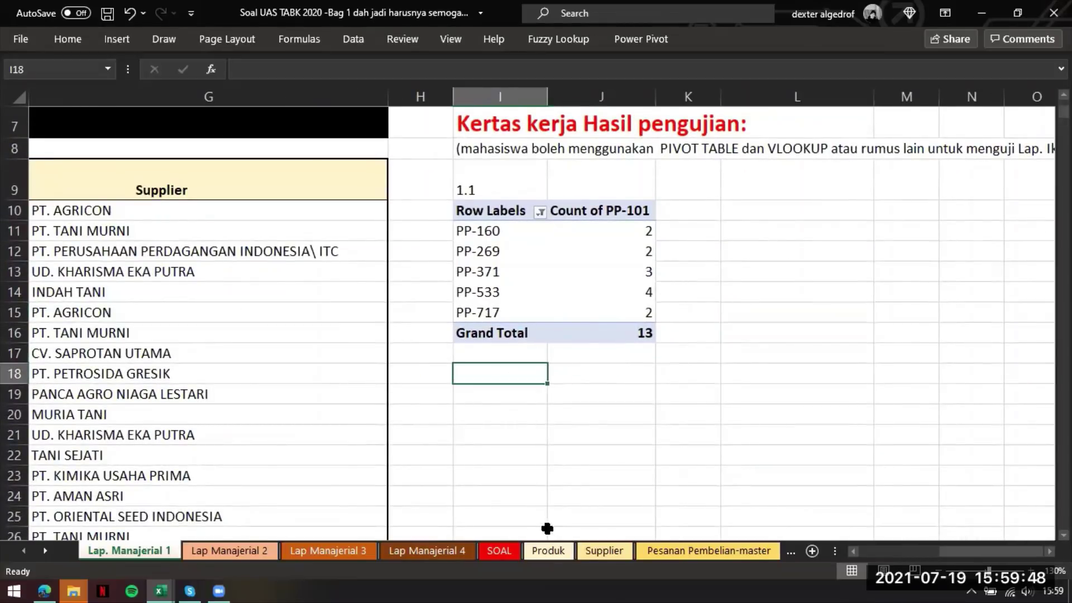
- Read completeness question 1.2 on the SOAL sheet, and view the order numbers on Pesanan Pembelian-master and Lap. Manajerial 1
{"action": "left_click", "coordinate": [498, 551]}
{"action": "scroll", "coordinate": [287, 359], "scroll_direction": "down", "scroll_amount": 2}
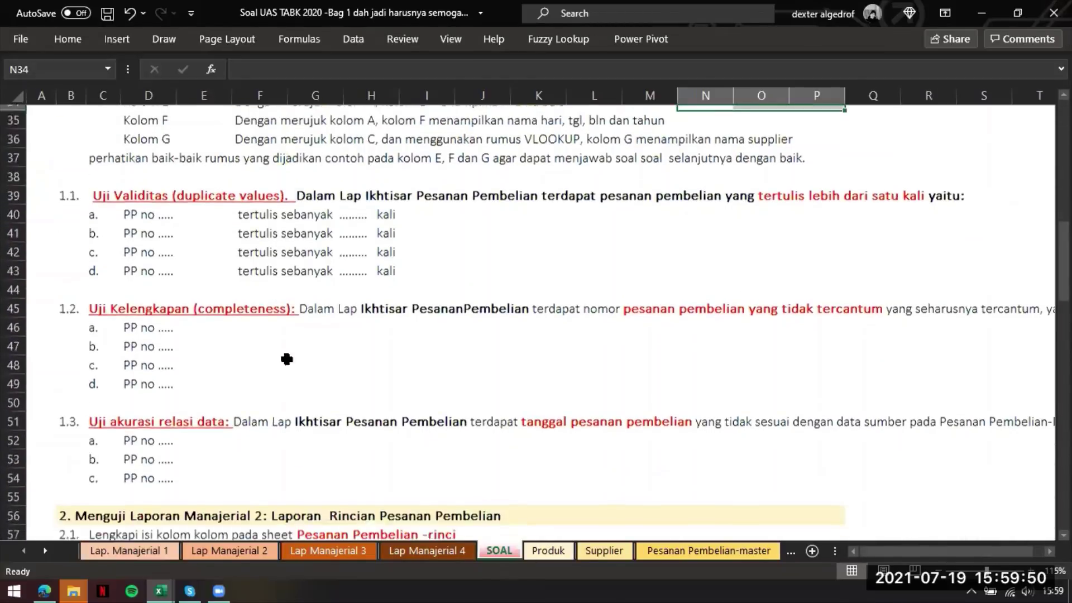
{"action": "left_click", "coordinate": [371, 342]}
{"action": "scroll", "coordinate": [373, 351], "scroll_direction": "down", "scroll_amount": 1}
{"action": "scroll", "coordinate": [373, 350], "scroll_direction": "right", "scroll_amount": 1}
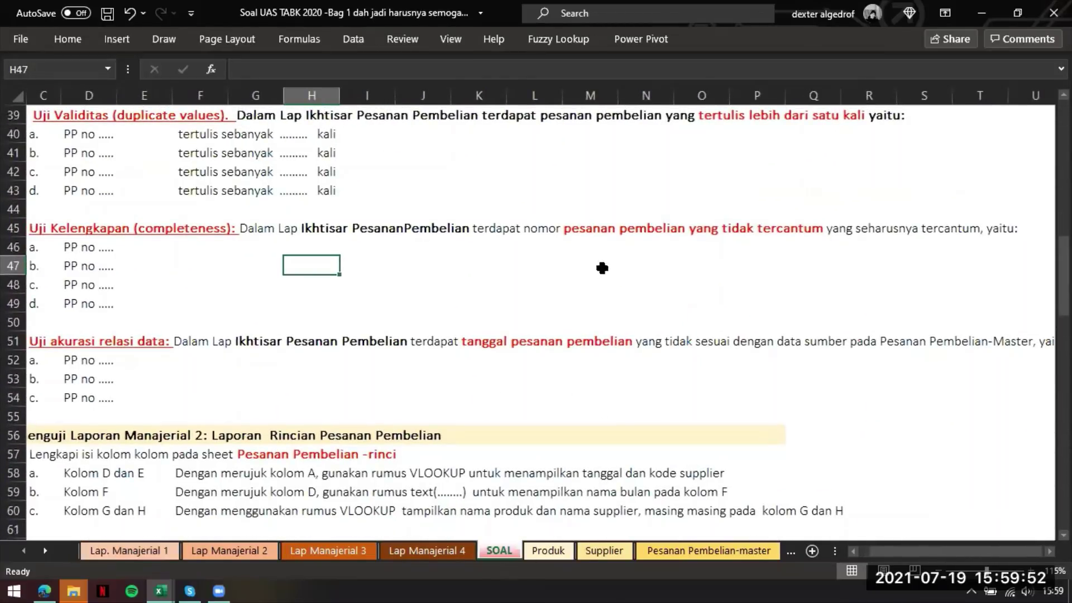
{"action": "left_click_drag", "start_coordinate": [526, 245], "coordinate": [838, 255]}
{"action": "left_click", "coordinate": [351, 315]}
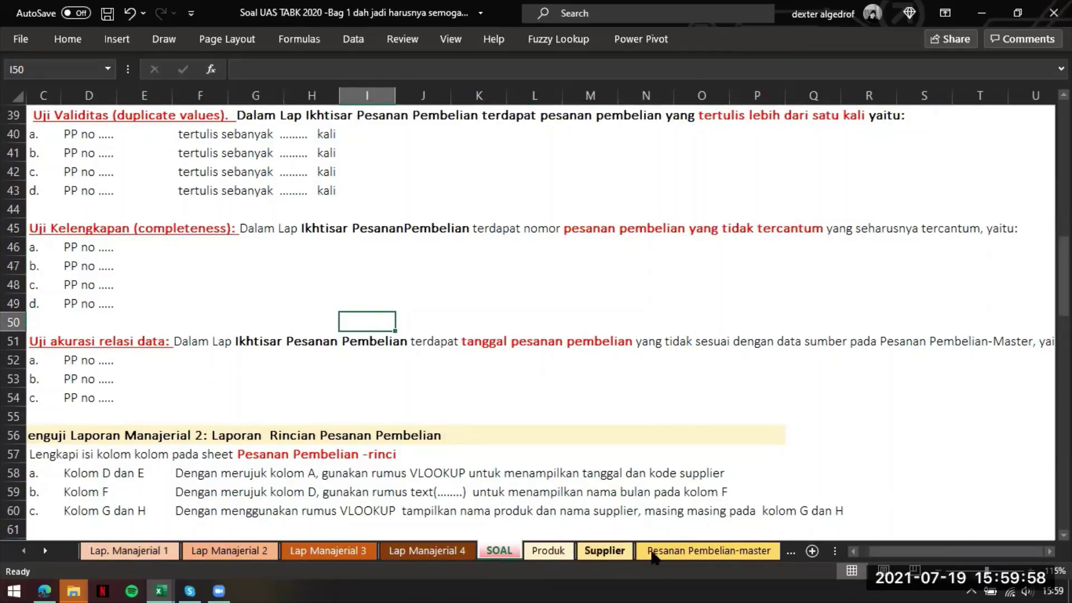
{"action": "left_click", "coordinate": [720, 551]}
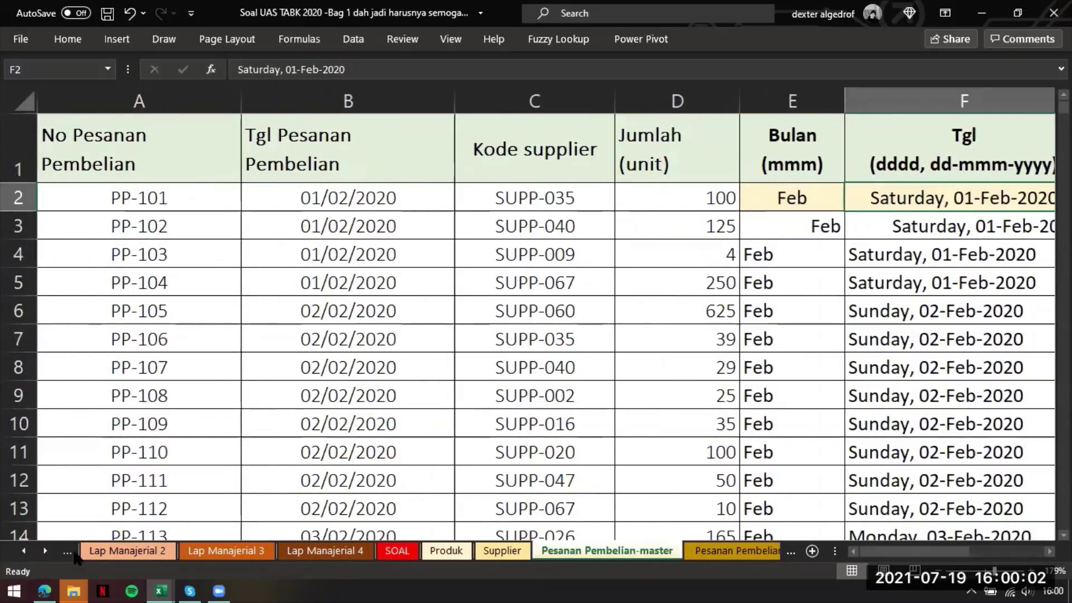
{"action": "left_click", "coordinate": [68, 553]}
{"action": "scroll", "coordinate": [279, 294], "scroll_direction": "down", "scroll_amount": 2}
{"action": "scroll", "coordinate": [347, 249], "scroll_direction": "up", "scroll_amount": 2}
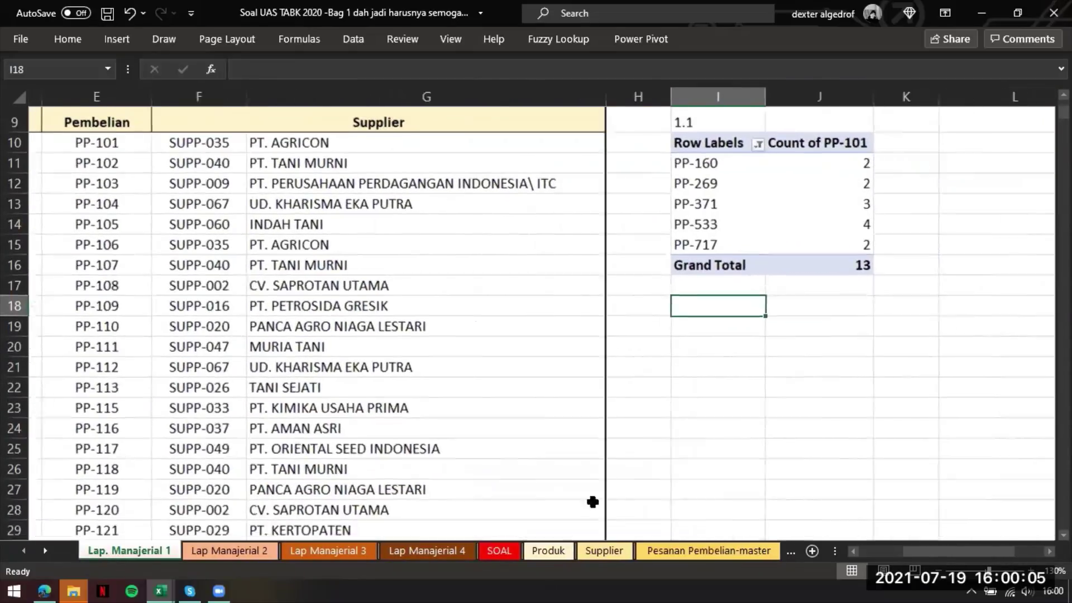
- Copy the order numbers in A2:A604 of Pesanan Pembelian-master and paste them into Lap. Manajerial 1 starting at I21
{"action": "left_click", "coordinate": [709, 551]}
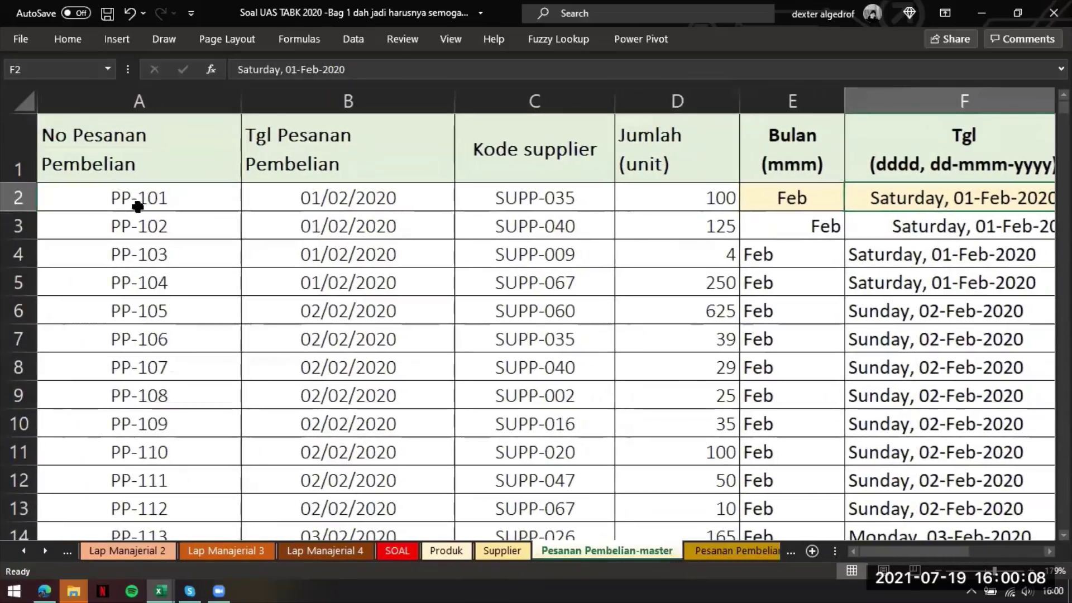
{"action": "left_click", "coordinate": [161, 196]}
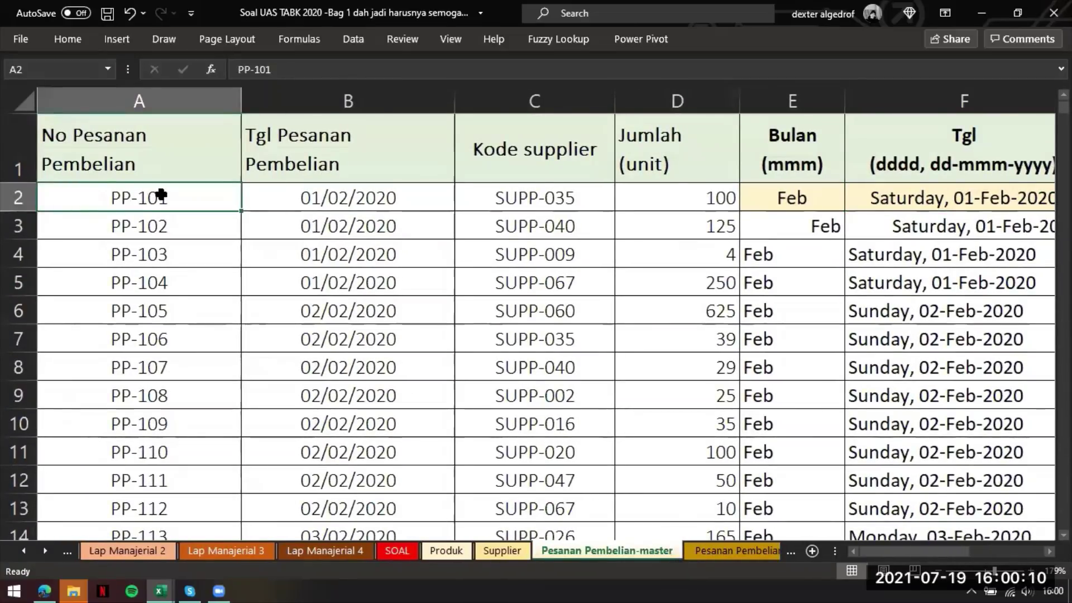
{"action": "key", "text": "ctrl+shift+Down"}
{"action": "key", "text": "ctrl+c"}
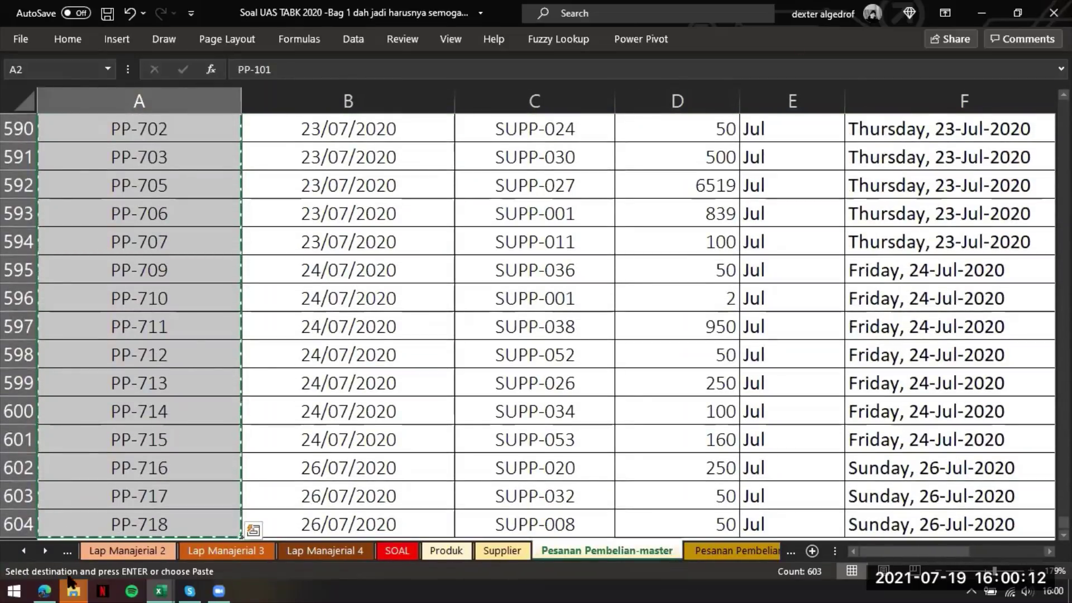
{"action": "left_click", "coordinate": [67, 551]}
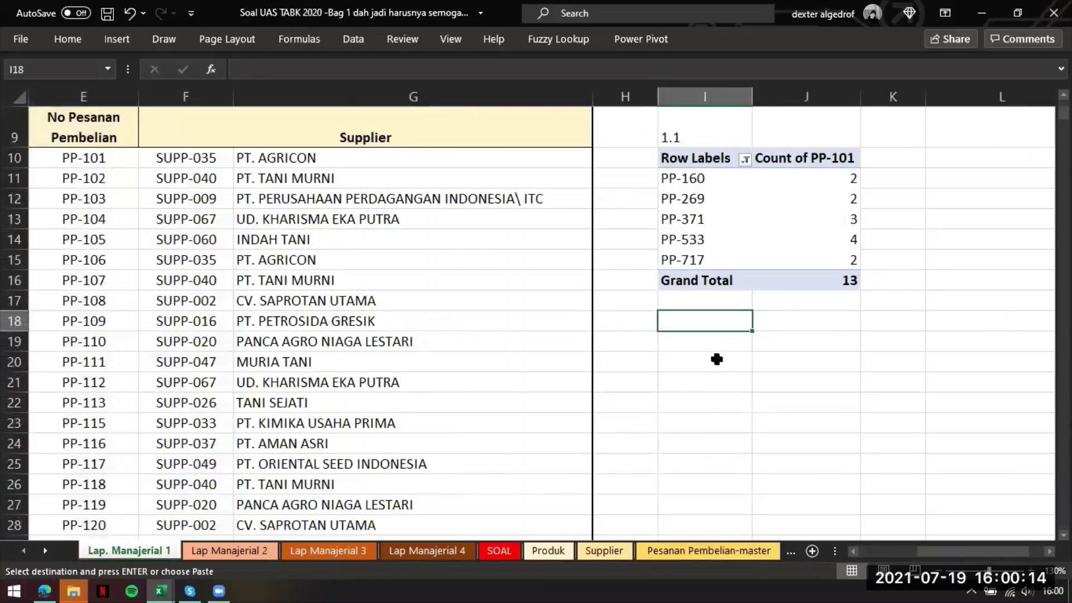
{"action": "left_click", "coordinate": [716, 359]}
{"action": "left_click", "coordinate": [720, 382]}
{"action": "key", "text": "ctrl+v"}
{"action": "left_click", "coordinate": [805, 340]}
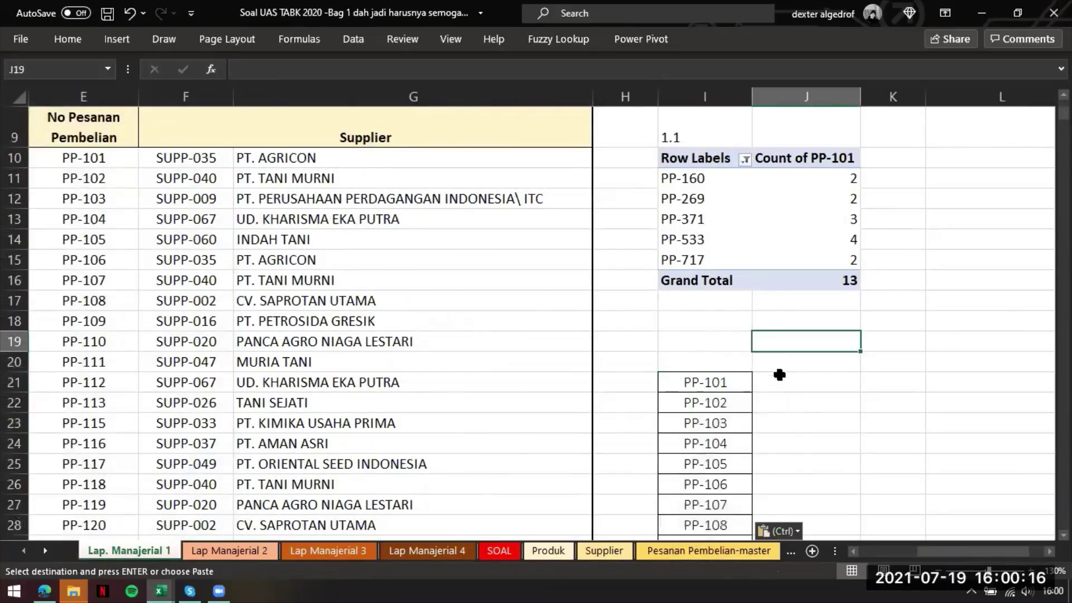
- Enter =COUNTIF($E$10:$E$615;I21) in J21 to count how often the first listed order number occurs in the report
{"action": "left_click", "coordinate": [780, 375]}
{"action": "type", "text": "=counit"}
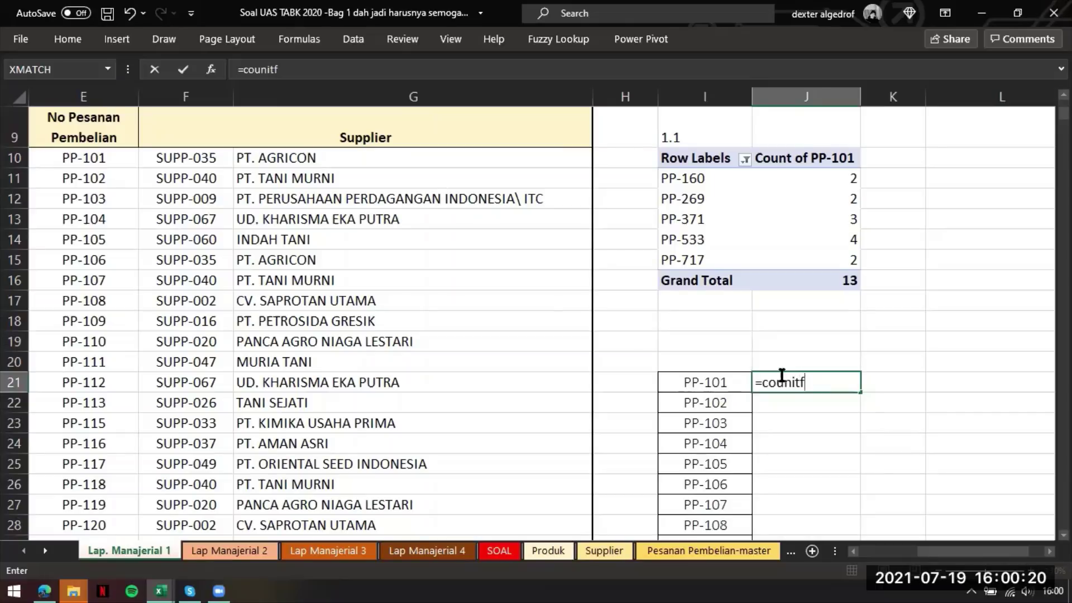
{"action": "type", "text": "f"}
{"action": "key", "text": "BackSpace"}
{"action": "key", "text": "BackSpace"}
{"action": "key", "text": "BackSpace"}
{"action": "type", "text": "tif("}
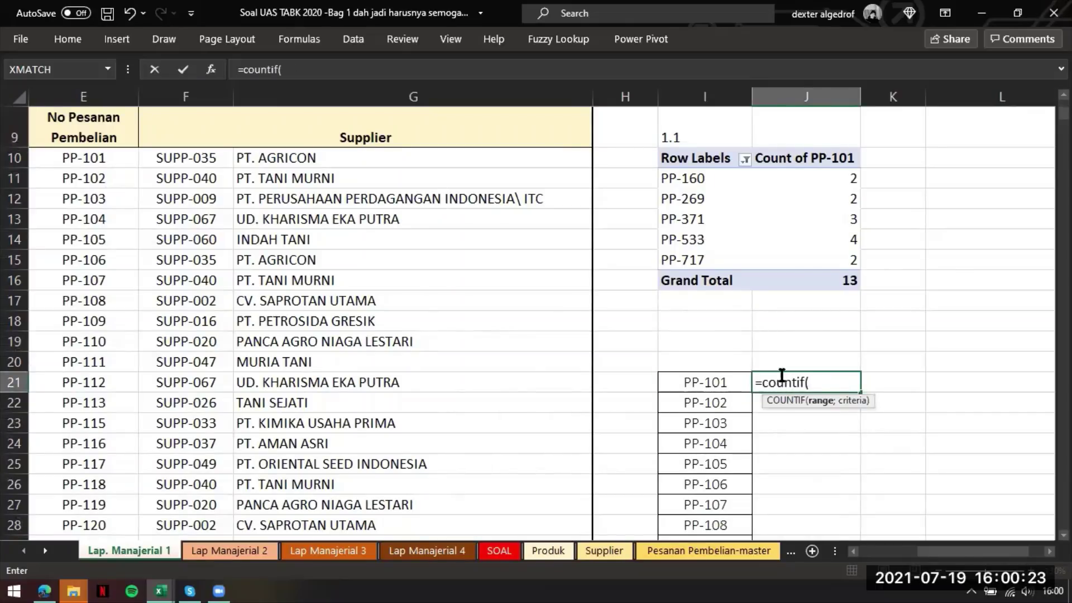
{"action": "left_click", "coordinate": [705, 382]}
{"action": "scroll", "coordinate": [357, 167], "scroll_direction": "left", "scroll_amount": 3}
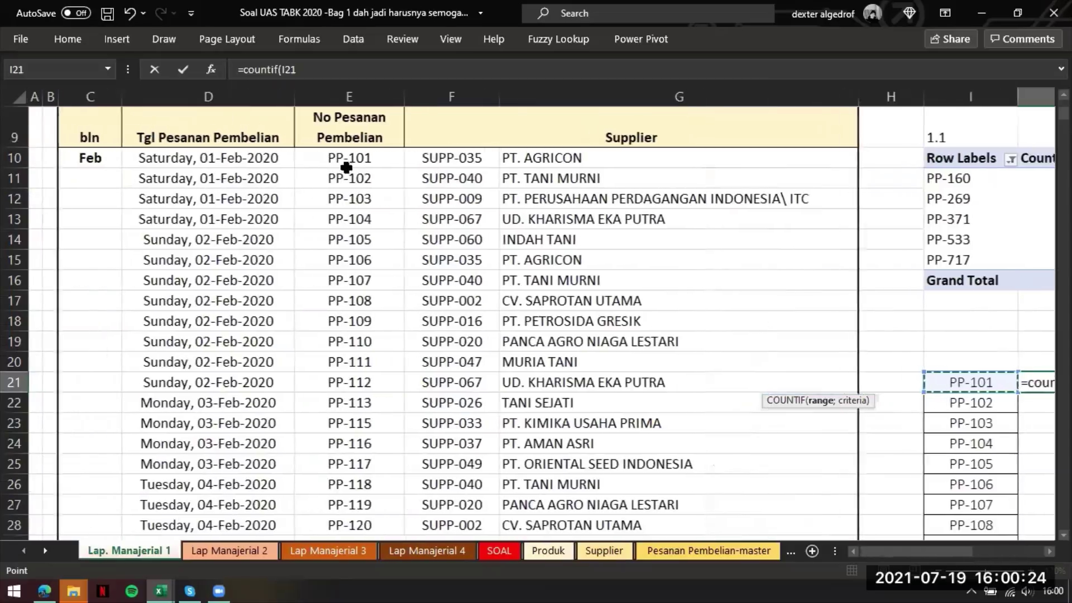
{"action": "left_click", "coordinate": [382, 158]}
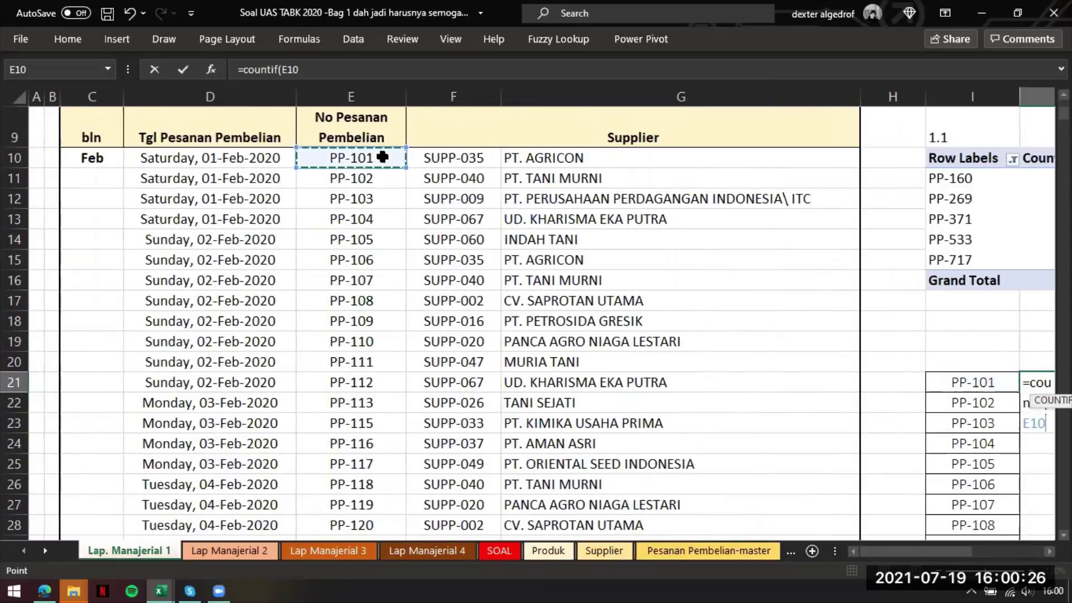
{"action": "key", "text": "ctrl+shift+Down"}
{"action": "key", "text": "F4"}
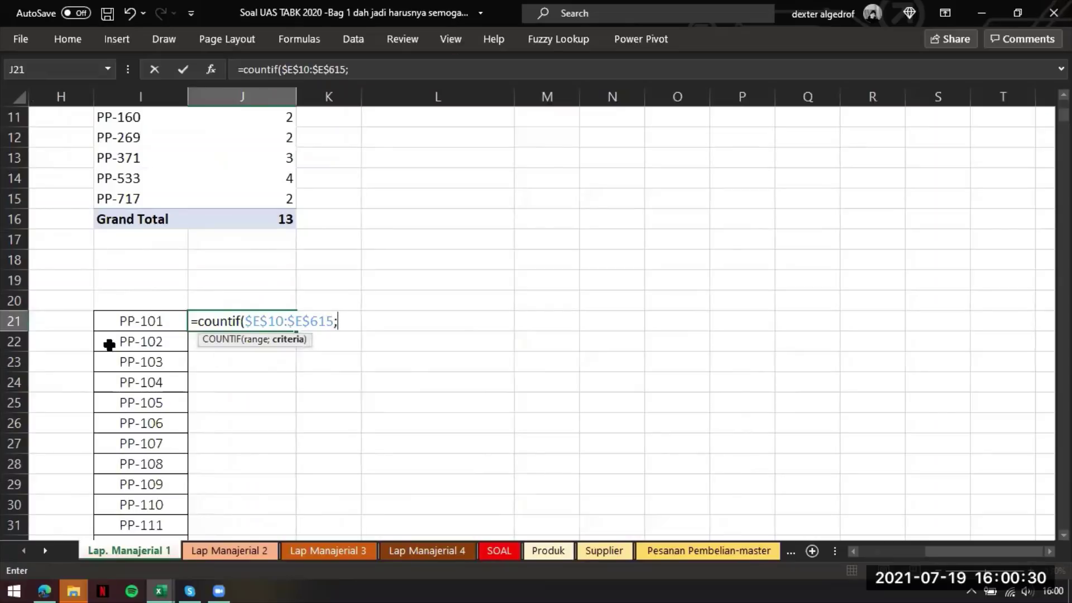
{"action": "left_click", "coordinate": [141, 326]}
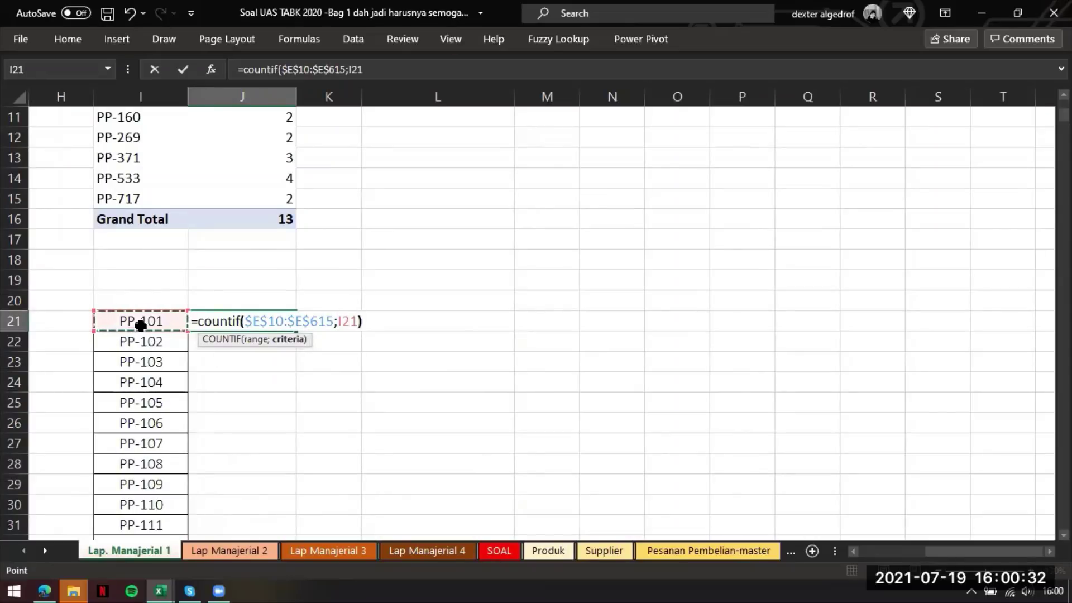
{"action": "key", "text": "Return"}
- Fill the COUNTIF formula from J21 down column J alongside all the pasted order numbers
{"action": "left_click", "coordinate": [229, 321]}
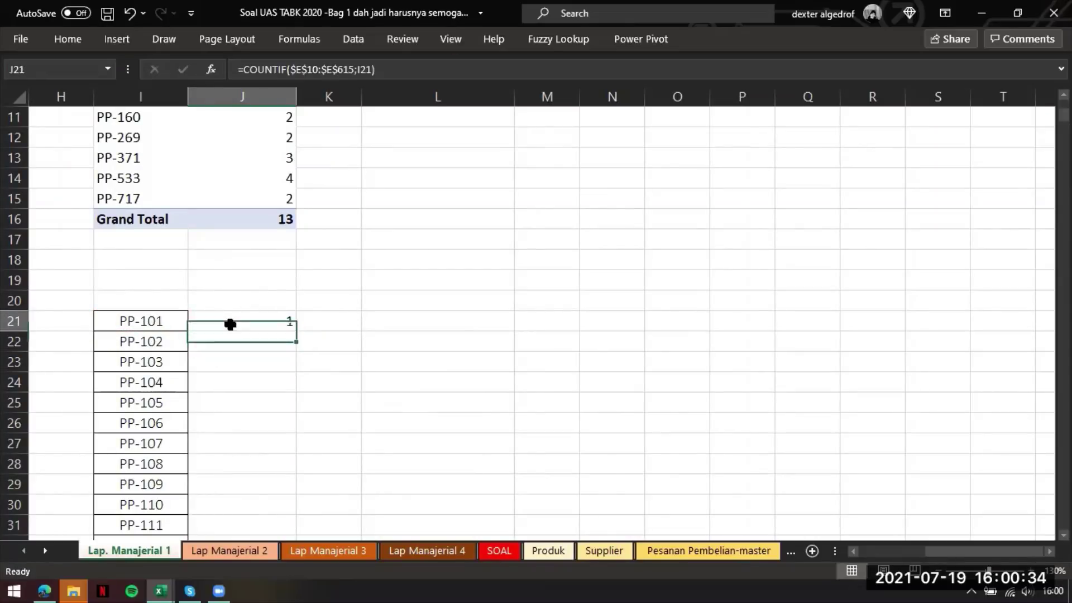
{"action": "scroll", "coordinate": [230, 321], "scroll_direction": "left", "scroll_amount": 2}
{"action": "scroll", "coordinate": [367, 334], "scroll_direction": "right", "scroll_amount": 2}
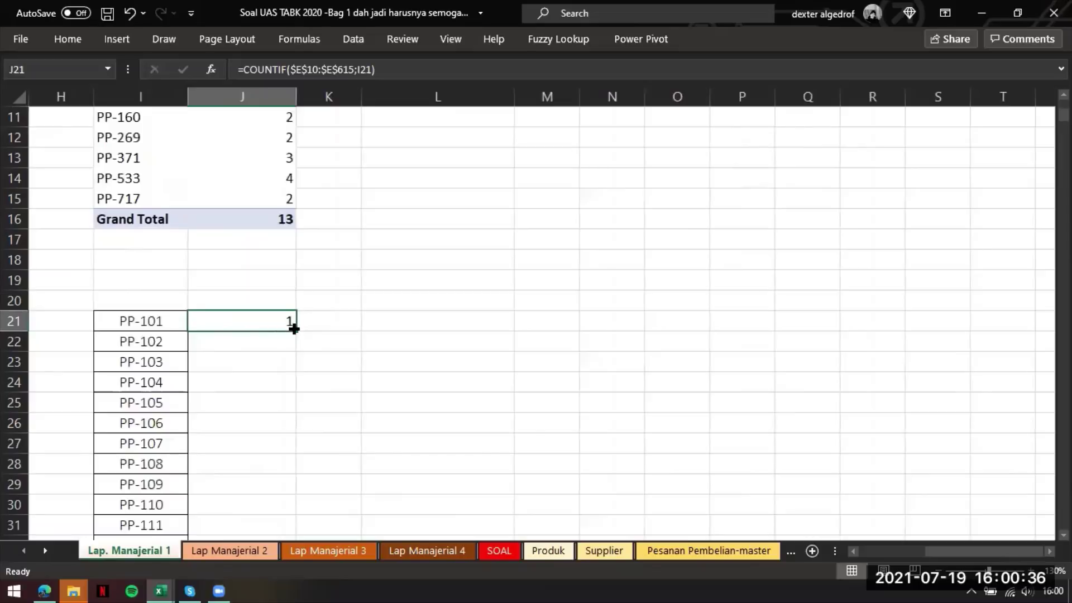
{"action": "double_click", "coordinate": [296, 330]}
{"action": "left_click", "coordinate": [340, 328]}
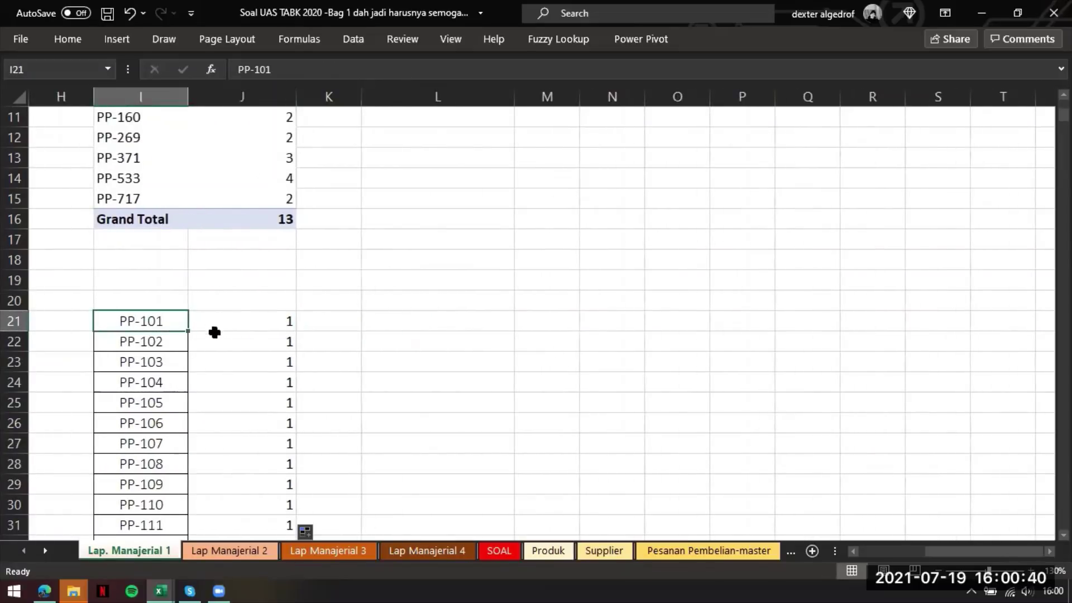
- Label the order-number list and its count column with the headers No PP in I20 and Cek in J20
{"action": "scroll", "coordinate": [313, 291], "scroll_direction": "left", "scroll_amount": 10}
{"action": "scroll", "coordinate": [356, 242], "scroll_direction": "right", "scroll_amount": 5}
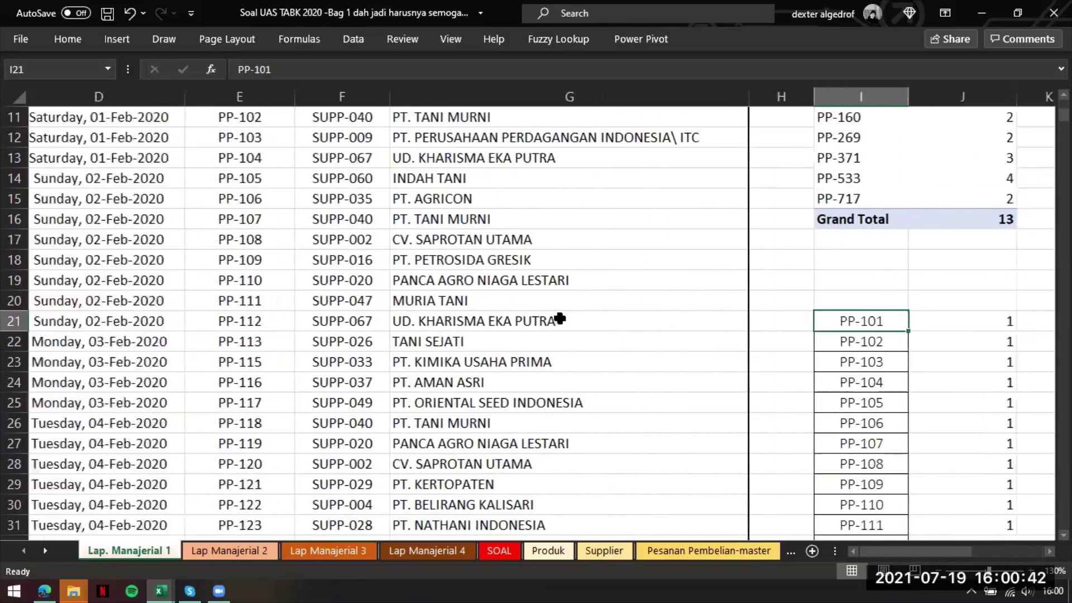
{"action": "left_click", "coordinate": [721, 307]}
{"action": "type", "text": "Cek"}
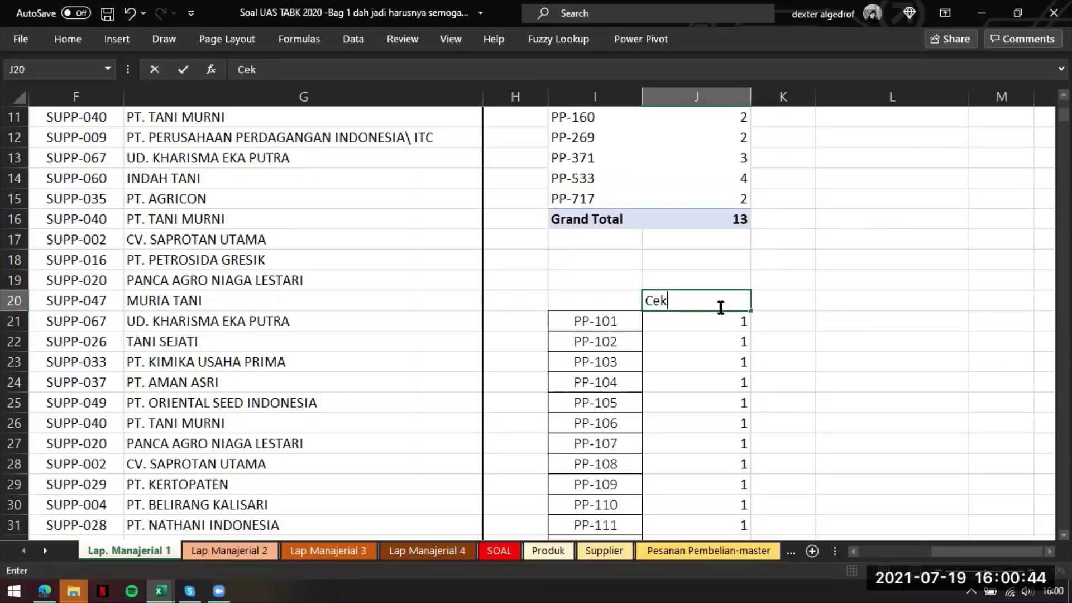
{"action": "key", "text": "Left"}
{"action": "type", "text": "No"}
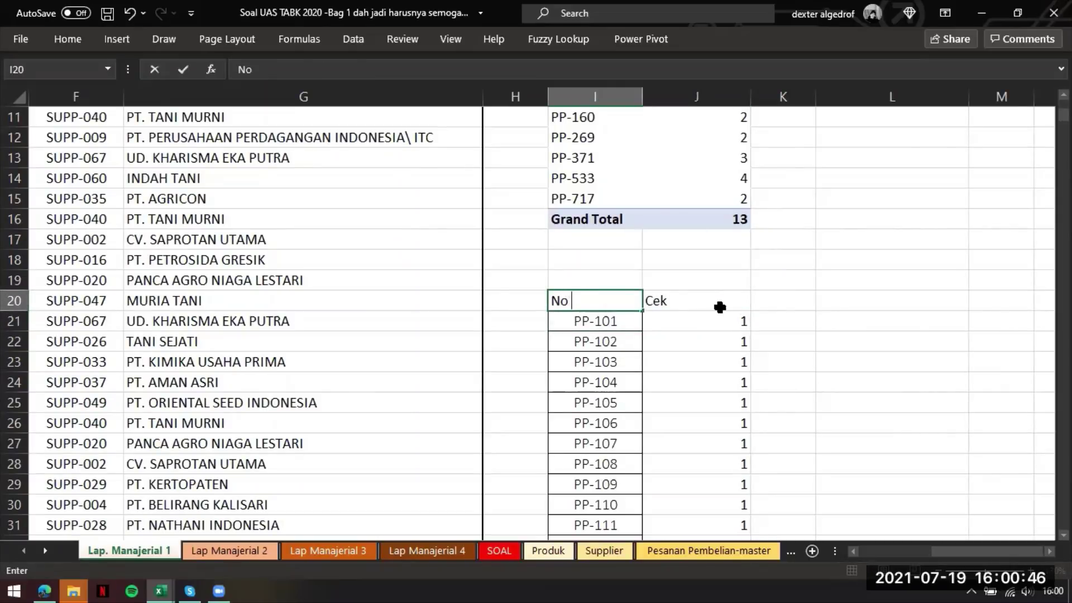
{"action": "key", "text": "Return"}
{"action": "key", "text": "Right"}
{"action": "key", "text": "Right"}
- Turn on filtering for the No PP and Cek headers, and view the values offered in the Cek filter
{"action": "left_click", "coordinate": [721, 307]}
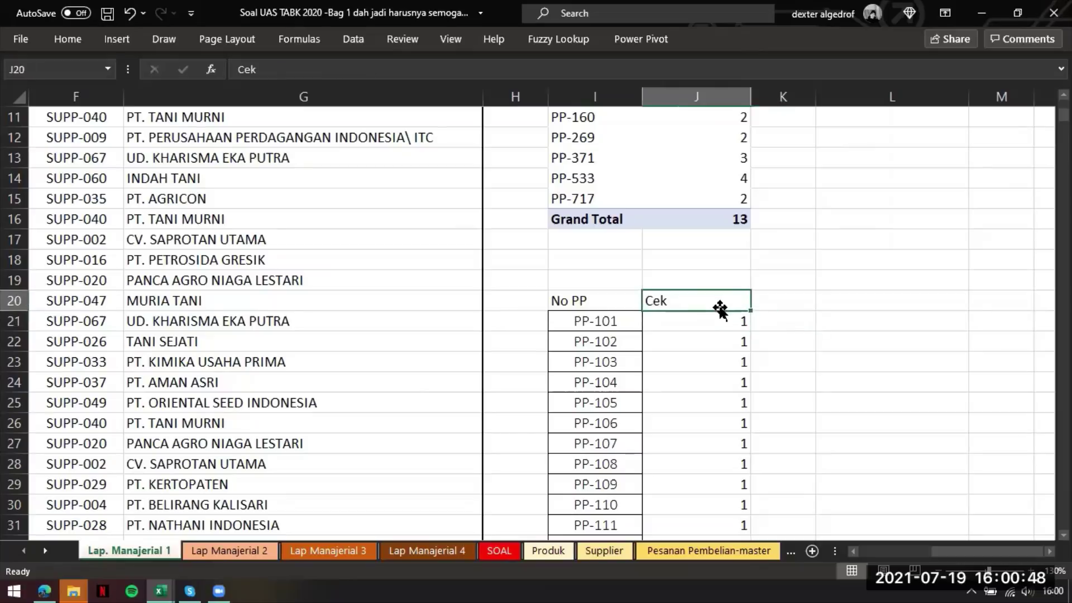
{"action": "left_click", "coordinate": [353, 38]}
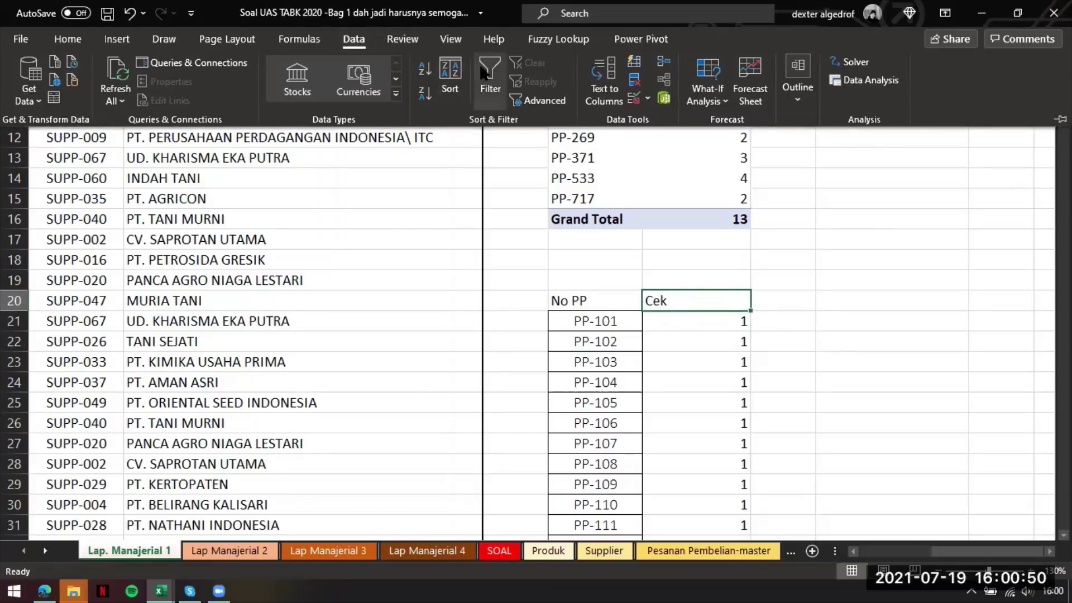
{"action": "left_click", "coordinate": [484, 70]}
{"action": "left_click", "coordinate": [743, 302]}
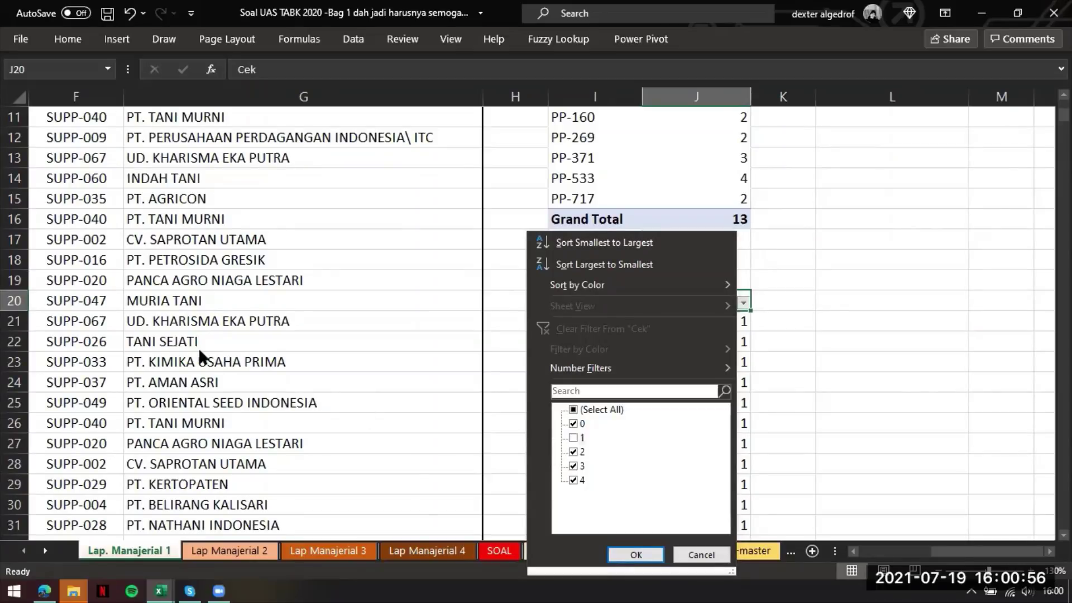
{"action": "left_click", "coordinate": [93, 329]}
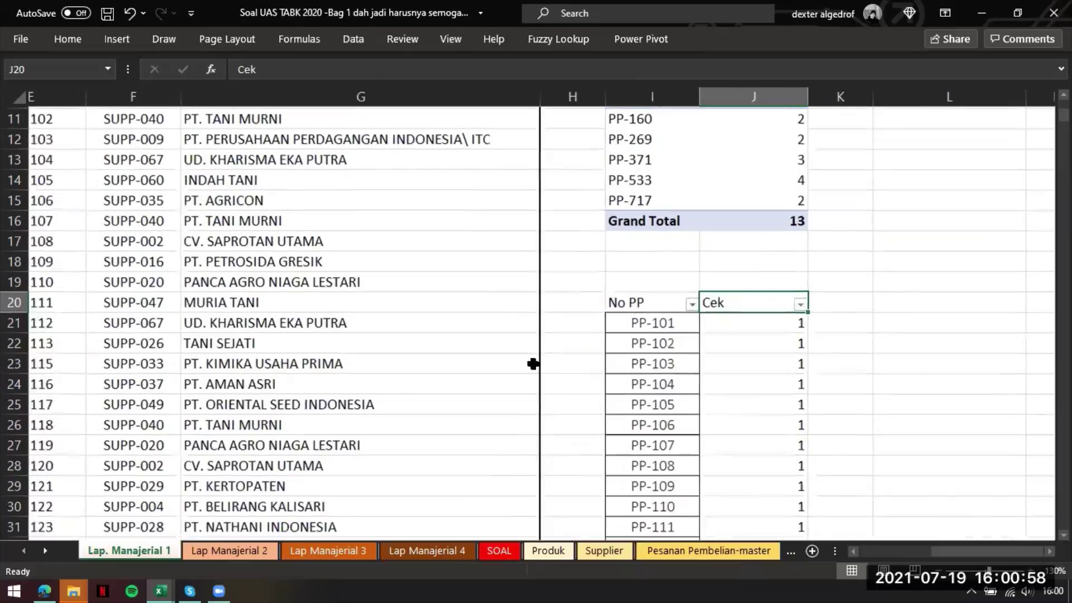
{"action": "left_click", "coordinate": [744, 304]}
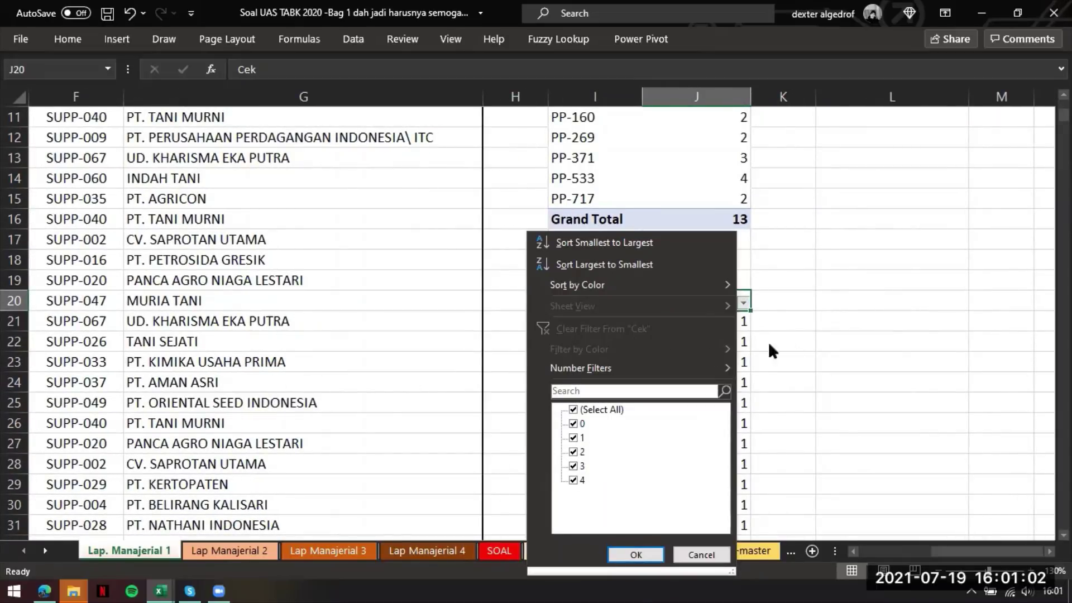
{"action": "left_click", "coordinate": [864, 362]}
- Compare the report's order numbers in column E with the No PP and Cek list, and consult the SOAL sheet
{"action": "scroll", "coordinate": [506, 362], "scroll_direction": "up", "scroll_amount": 2}
{"action": "scroll", "coordinate": [506, 363], "scroll_direction": "left", "scroll_amount": 4}
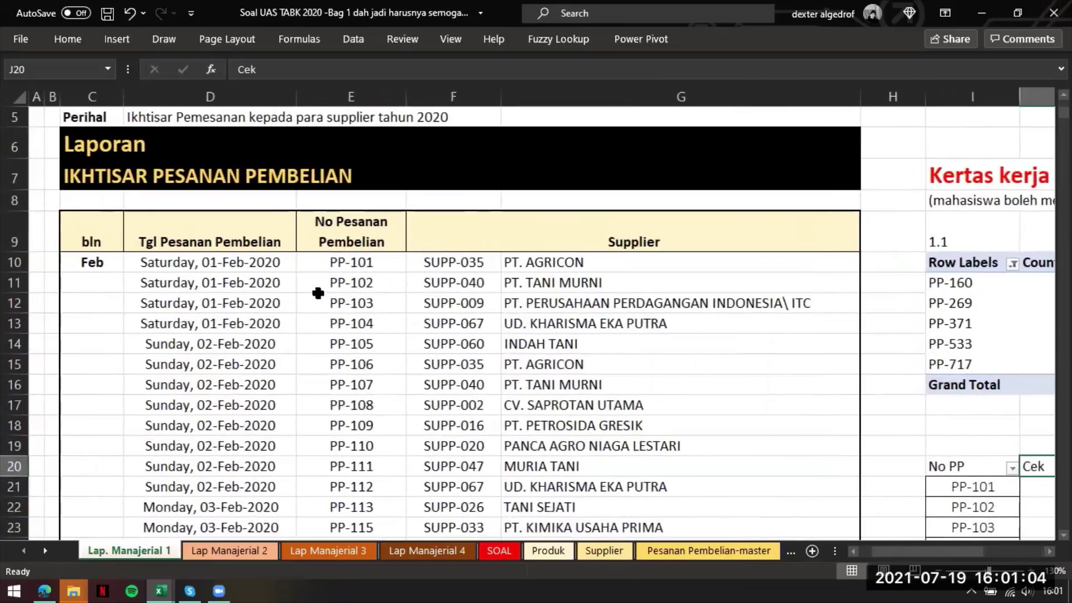
{"action": "left_click_drag", "start_coordinate": [381, 271], "coordinate": [551, 266]}
{"action": "scroll", "coordinate": [547, 354], "scroll_direction": "down", "scroll_amount": 4}
{"action": "scroll", "coordinate": [548, 354], "scroll_direction": "right", "scroll_amount": 5}
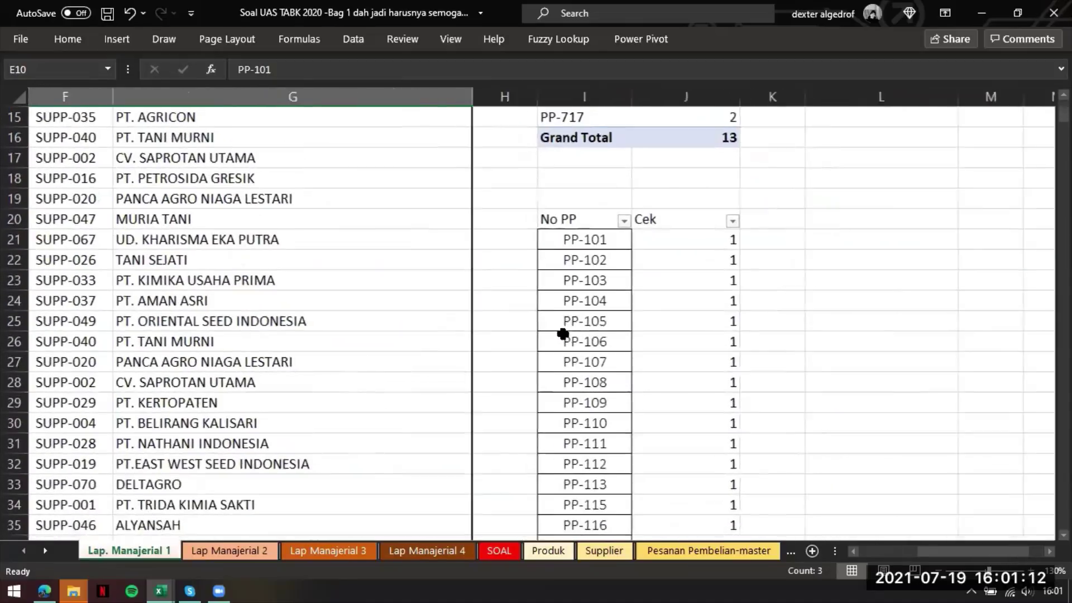
{"action": "scroll", "coordinate": [651, 257], "scroll_direction": "right", "scroll_amount": 1}
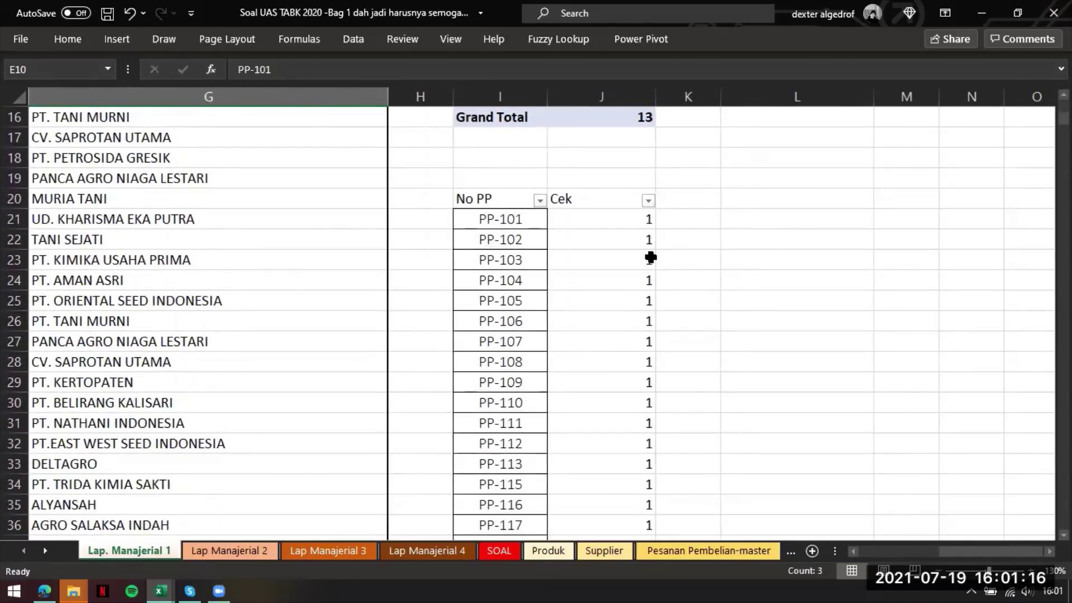
{"action": "left_click", "coordinate": [503, 552]}
{"action": "left_click_drag", "start_coordinate": [569, 255], "coordinate": [842, 258]}
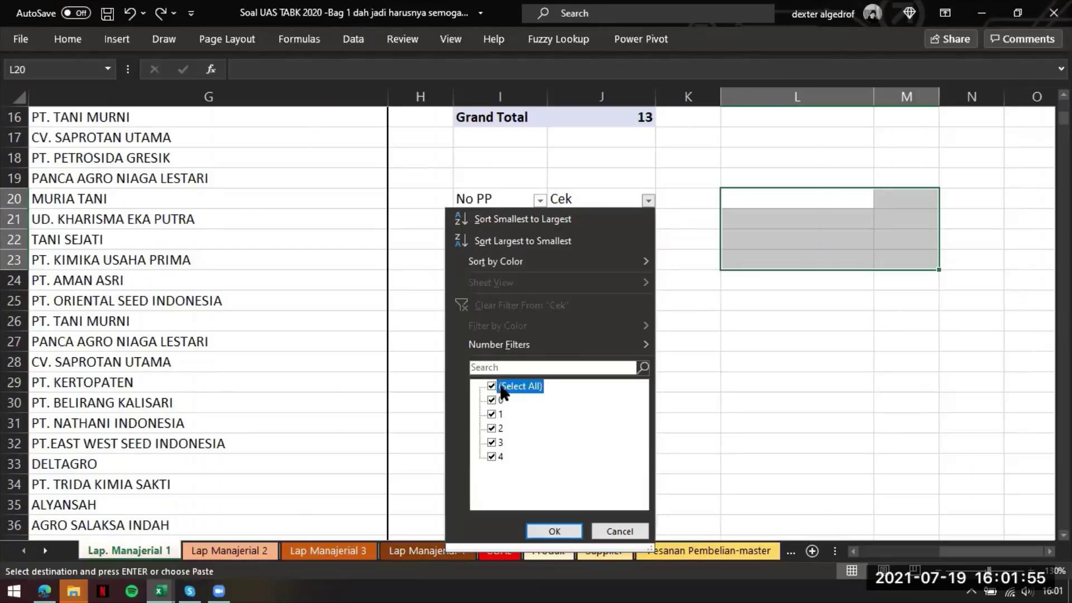
- Filter the Cek column to show only the order numbers with a count of 0
{"action": "left_click", "coordinate": [502, 386]}
{"action": "left_click", "coordinate": [492, 400]}
{"action": "left_click", "coordinate": [554, 532]}
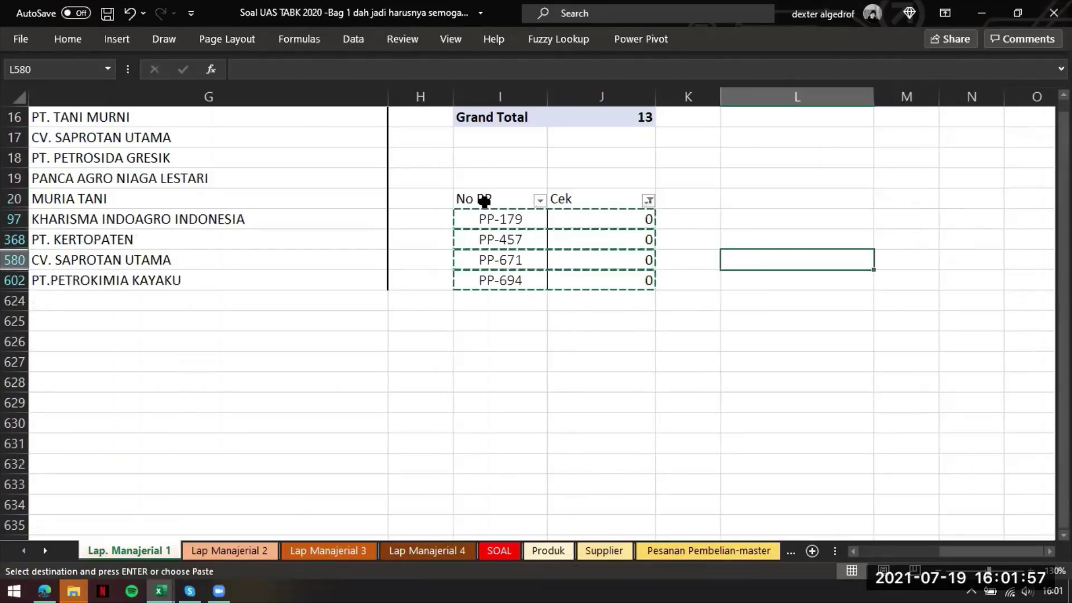
- Copy the filtered No PP and Cek rows with their headers to L20, showing all Cek values again before pasting
{"action": "left_click_drag", "start_coordinate": [484, 201], "coordinate": [584, 280]}
{"action": "key", "text": "ctrl+c"}
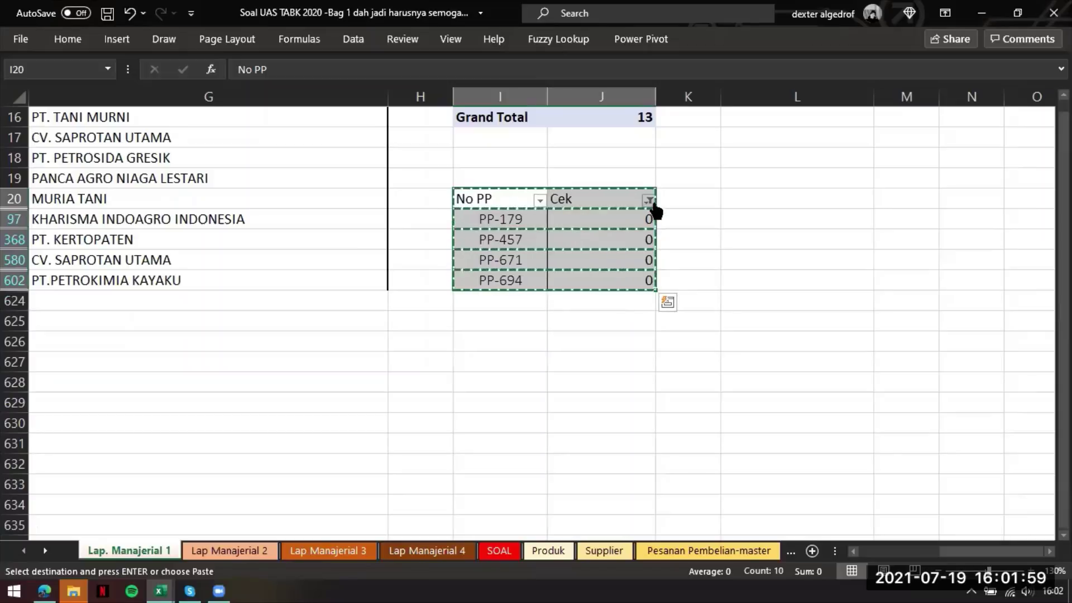
{"action": "left_click", "coordinate": [649, 200]}
{"action": "left_click", "coordinate": [522, 386]}
{"action": "left_click", "coordinate": [569, 529]}
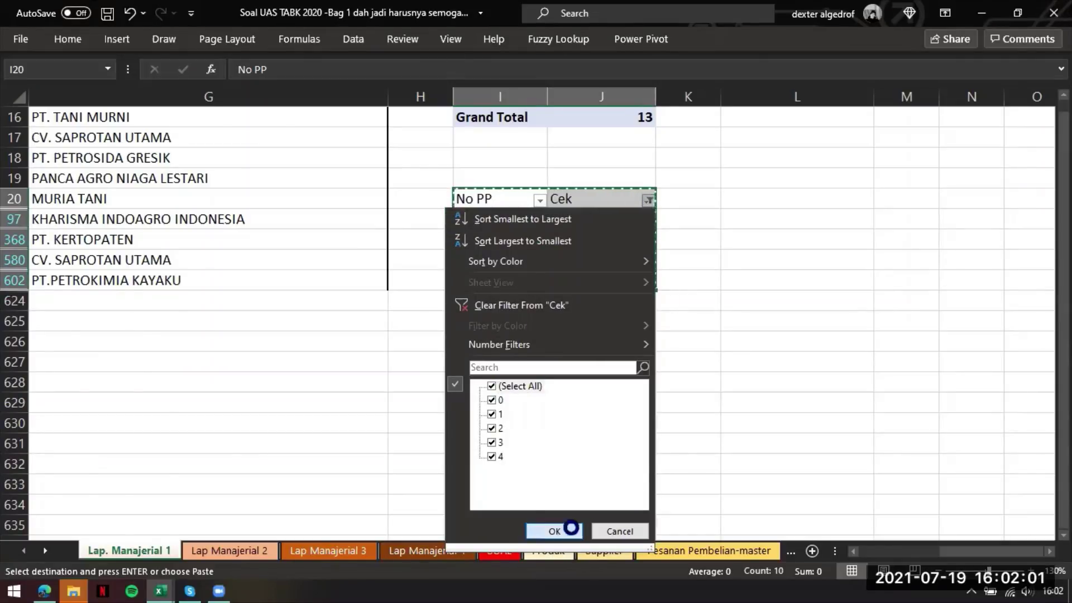
{"action": "left_click", "coordinate": [773, 200]}
{"action": "key", "text": "ctrl+v"}
{"action": "scroll", "coordinate": [833, 266], "scroll_direction": "right", "scroll_amount": 3}
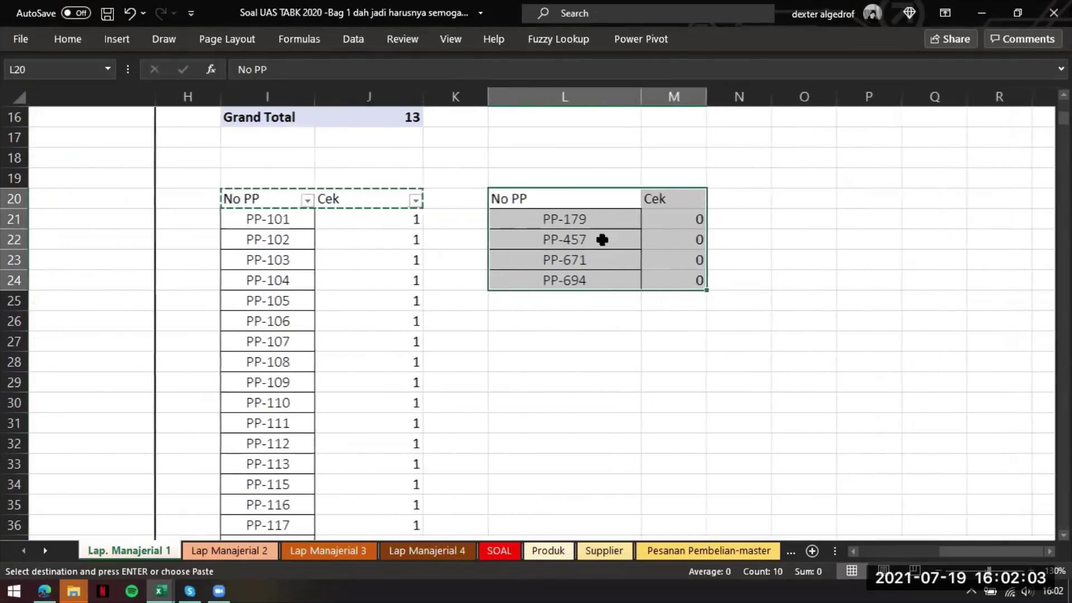
{"action": "scroll", "coordinate": [602, 240], "scroll_direction": "right", "scroll_amount": 2}
- Highlight the missing order numbers and their zero counts in L21:M24 with a yellow fill
{"action": "left_click_drag", "start_coordinate": [433, 219], "coordinate": [556, 279]}
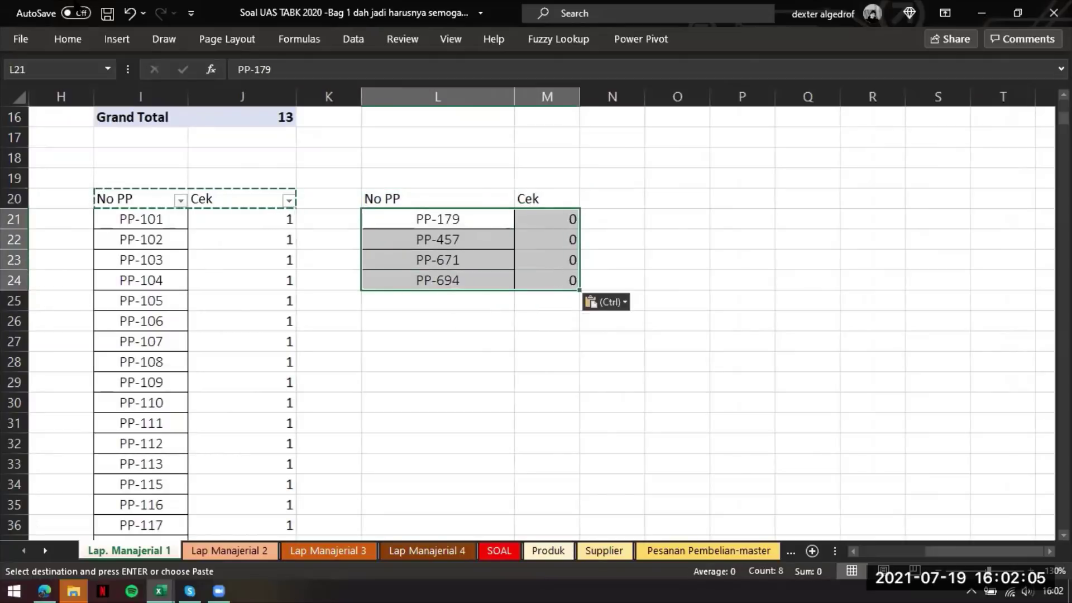
{"action": "left_click", "coordinate": [68, 39]}
{"action": "left_click", "coordinate": [200, 96]}
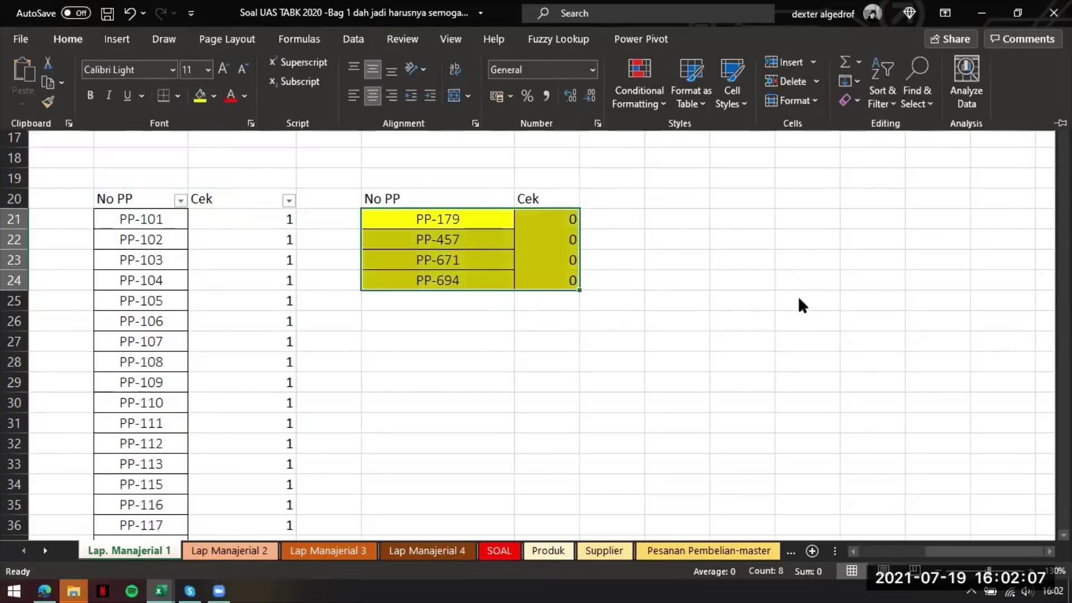
{"action": "scroll", "coordinate": [632, 232], "scroll_direction": "up", "scroll_amount": 5}
{"action": "left_click", "coordinate": [656, 296]}
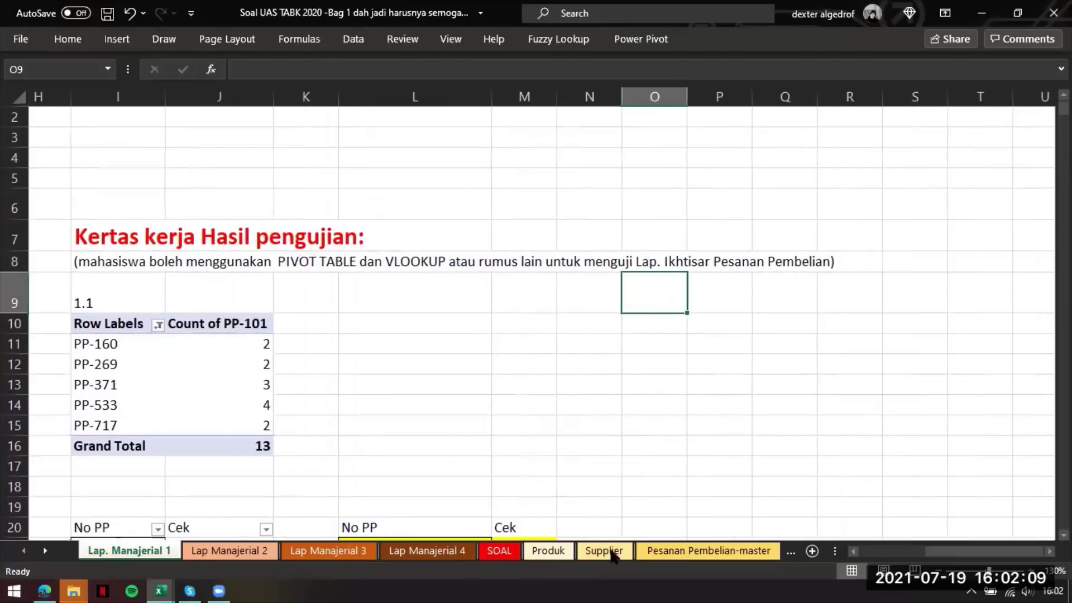
- Read accuracy question 1.3 about order dates on the SOAL sheet, and open the Pesanan Pembelian-master sheet
{"action": "left_click", "coordinate": [500, 551]}
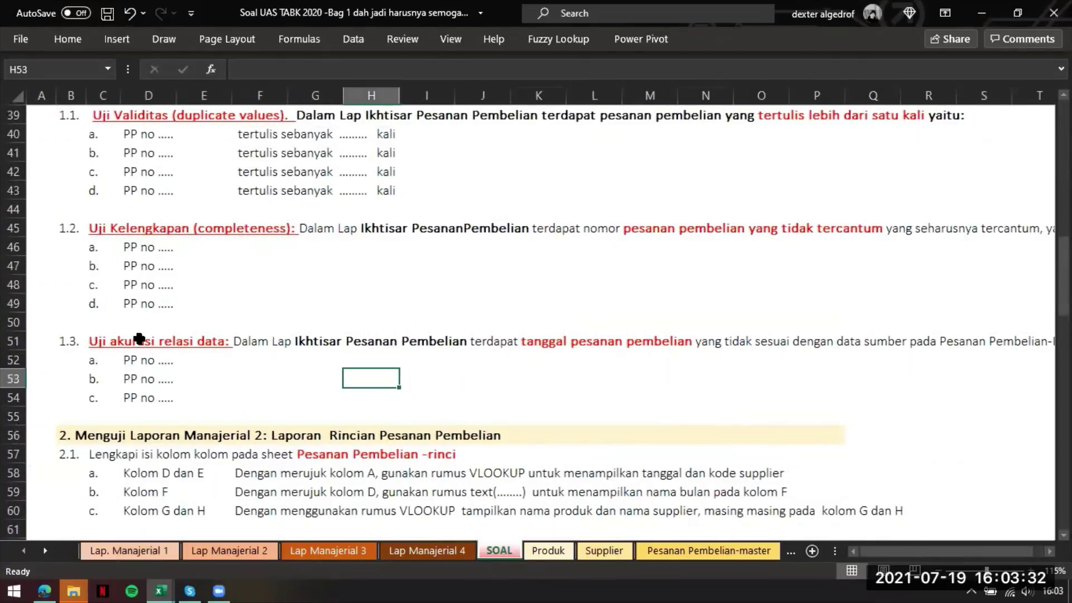
{"action": "scroll", "coordinate": [147, 338], "scroll_direction": "down", "scroll_amount": 2}
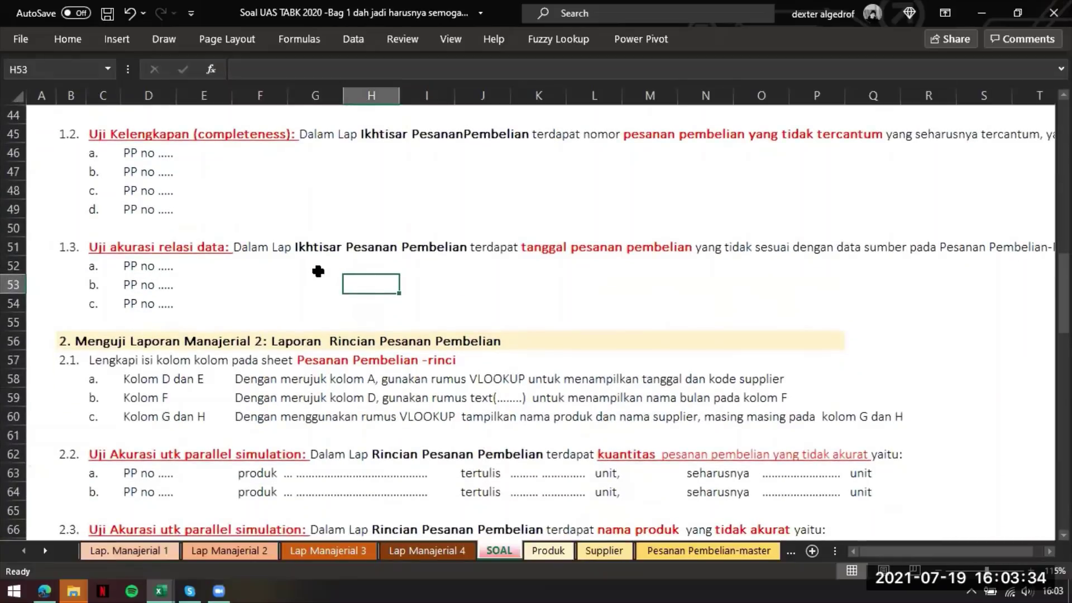
{"action": "scroll", "coordinate": [280, 285], "scroll_direction": "up", "scroll_amount": 1}
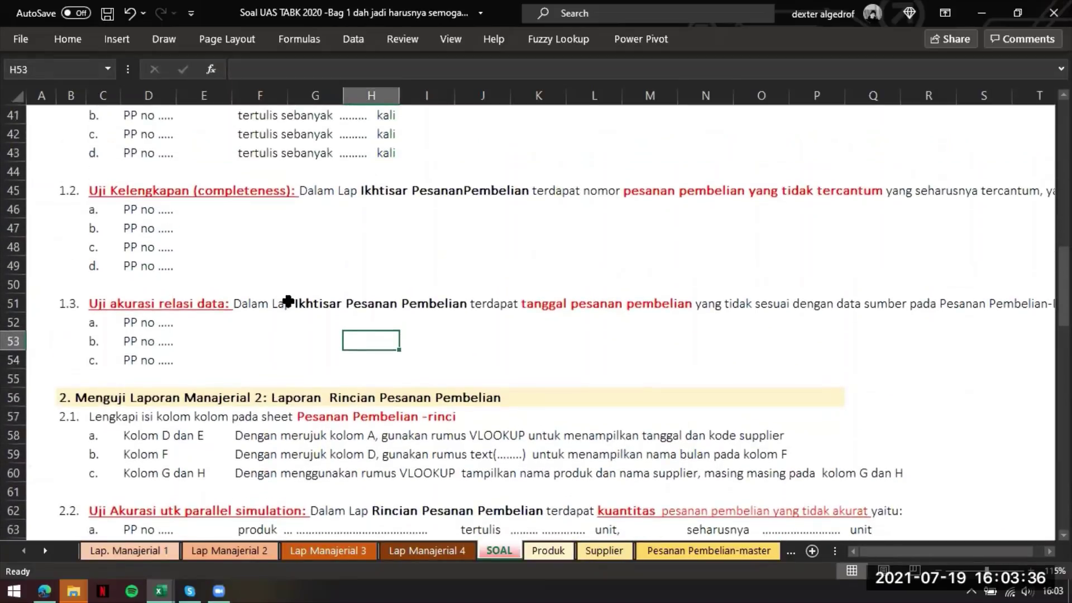
{"action": "scroll", "coordinate": [319, 343], "scroll_direction": "right", "scroll_amount": 3}
{"action": "scroll", "coordinate": [364, 361], "scroll_direction": "left", "scroll_amount": 3}
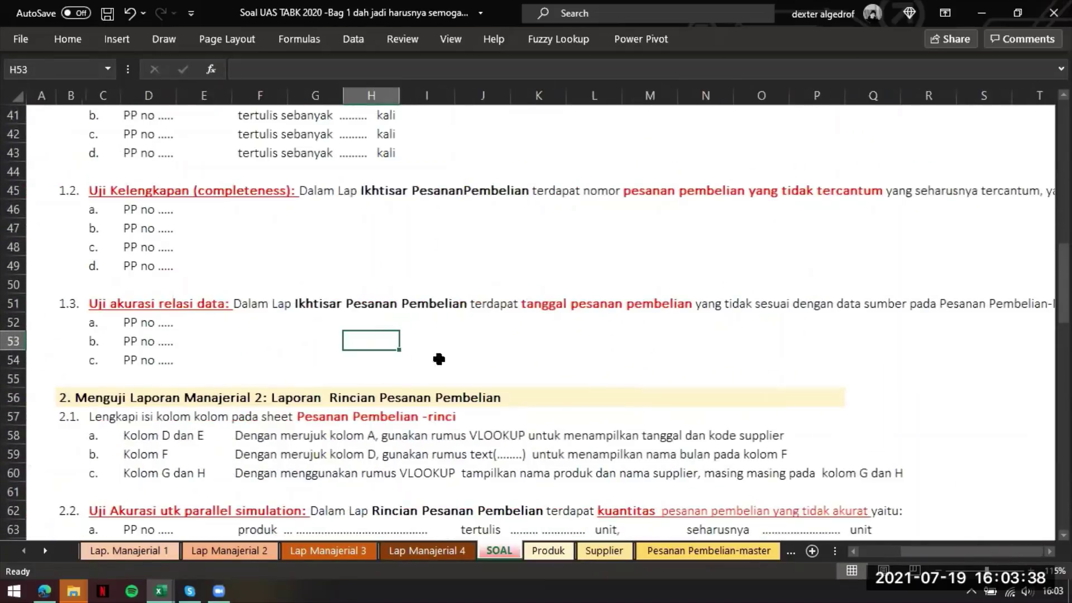
{"action": "scroll", "coordinate": [592, 336], "scroll_direction": "up", "scroll_amount": 1}
{"action": "scroll", "coordinate": [565, 338], "scroll_direction": "right", "scroll_amount": 2}
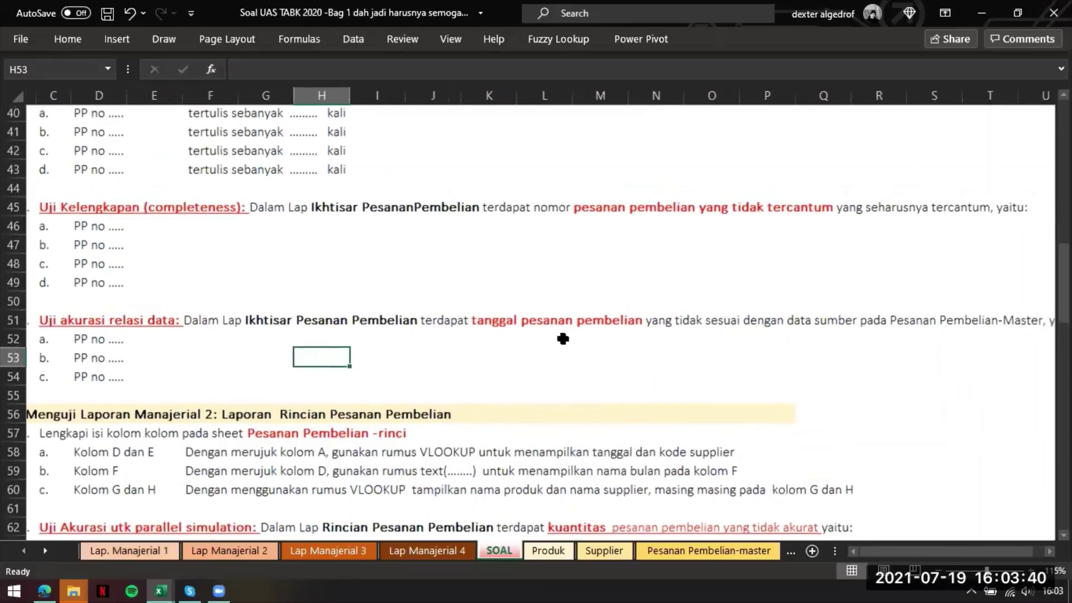
{"action": "scroll", "coordinate": [592, 369], "scroll_direction": "right", "scroll_amount": 2}
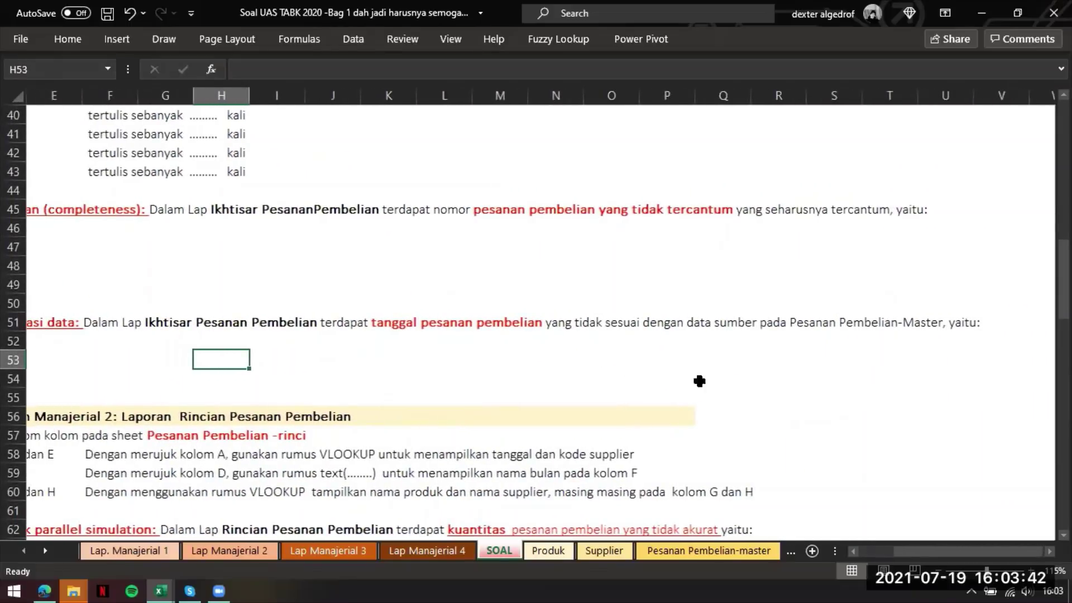
{"action": "left_click", "coordinate": [724, 551]}
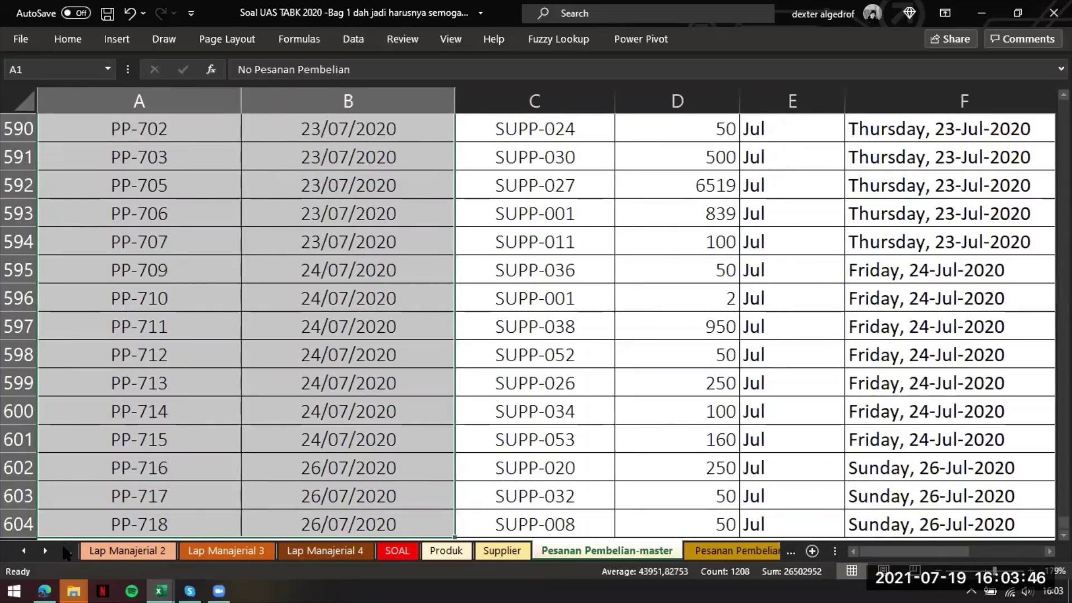
- Open the Lap. Manajerial 1 sheet and review the report's order date and order number columns
{"action": "left_click", "coordinate": [67, 551]}
{"action": "scroll", "coordinate": [200, 414], "scroll_direction": "left", "scroll_amount": 5}
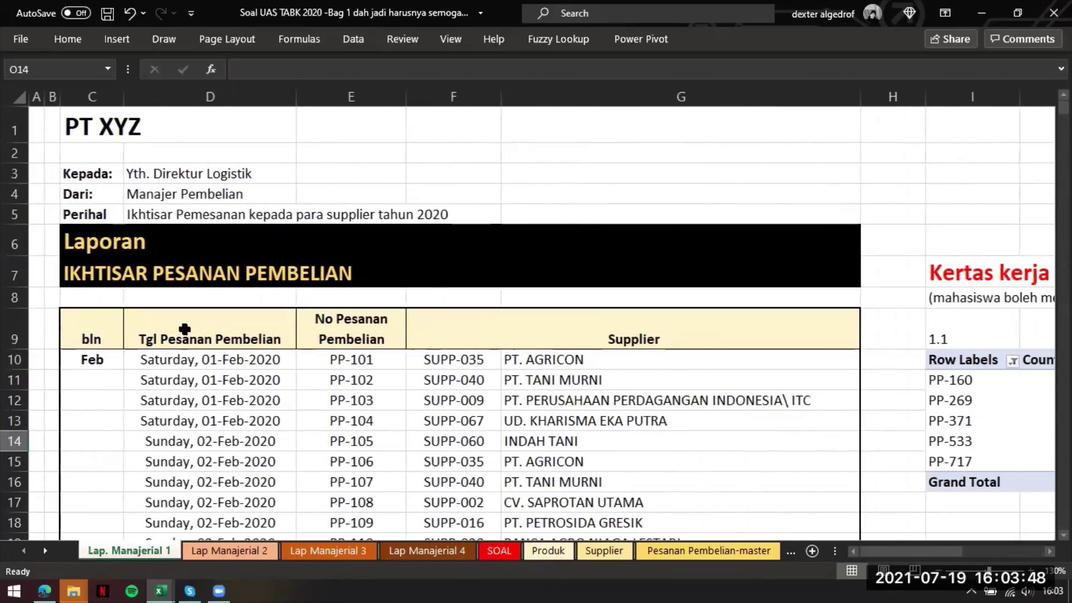
{"action": "left_click", "coordinate": [139, 338]}
{"action": "left_click_drag", "start_coordinate": [181, 383], "coordinate": [210, 461]}
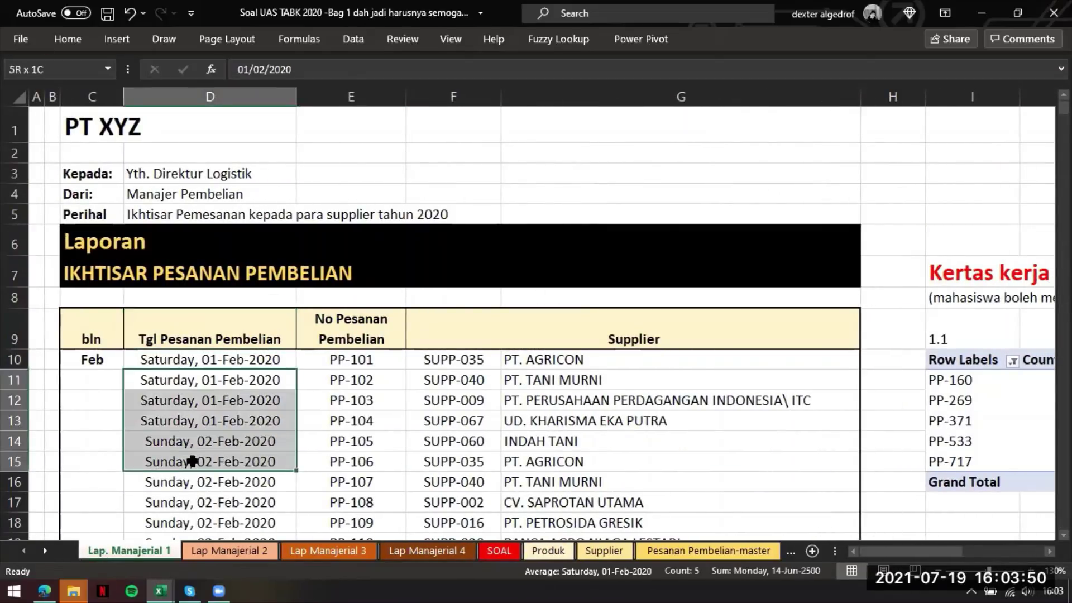
{"action": "scroll", "coordinate": [213, 391], "scroll_direction": "down", "scroll_amount": 2}
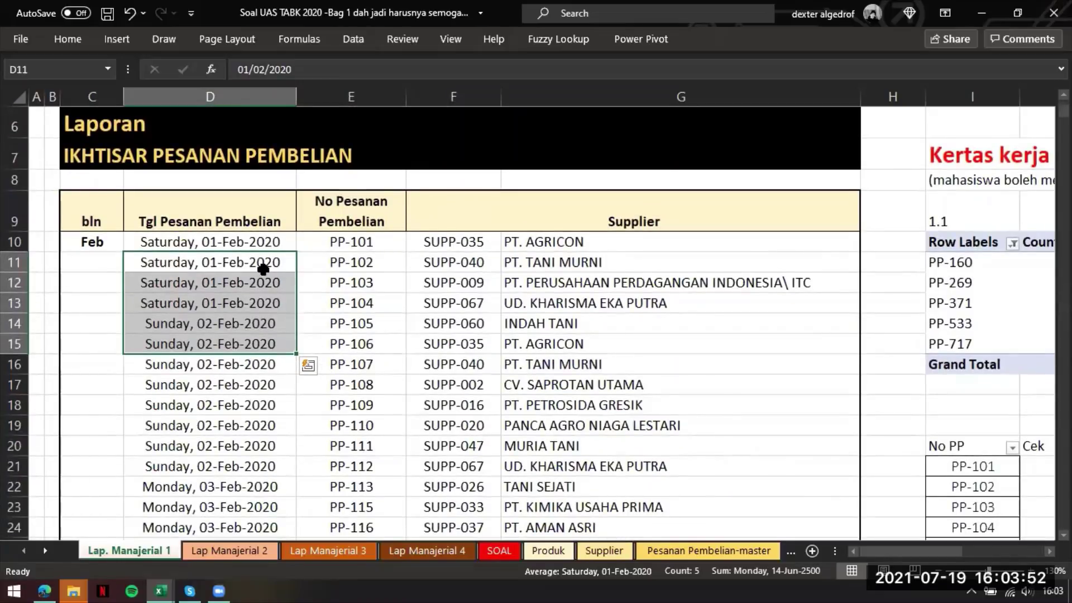
{"action": "left_click", "coordinate": [324, 267]}
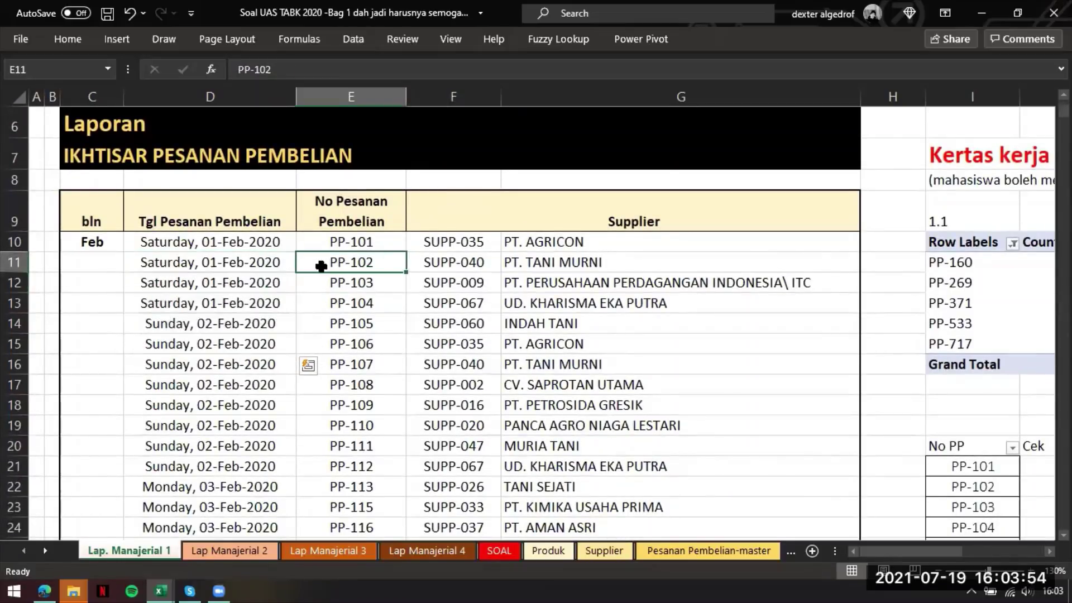
{"action": "left_click", "coordinate": [257, 263]}
{"action": "left_click", "coordinate": [260, 218]}
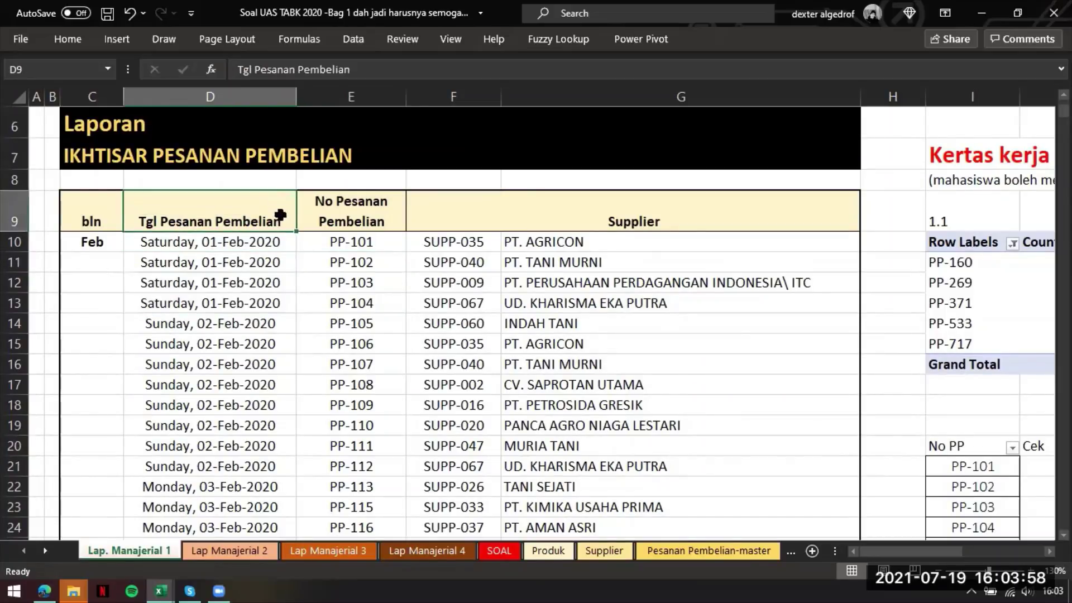
{"action": "left_click", "coordinate": [326, 214], "text": "shift"}
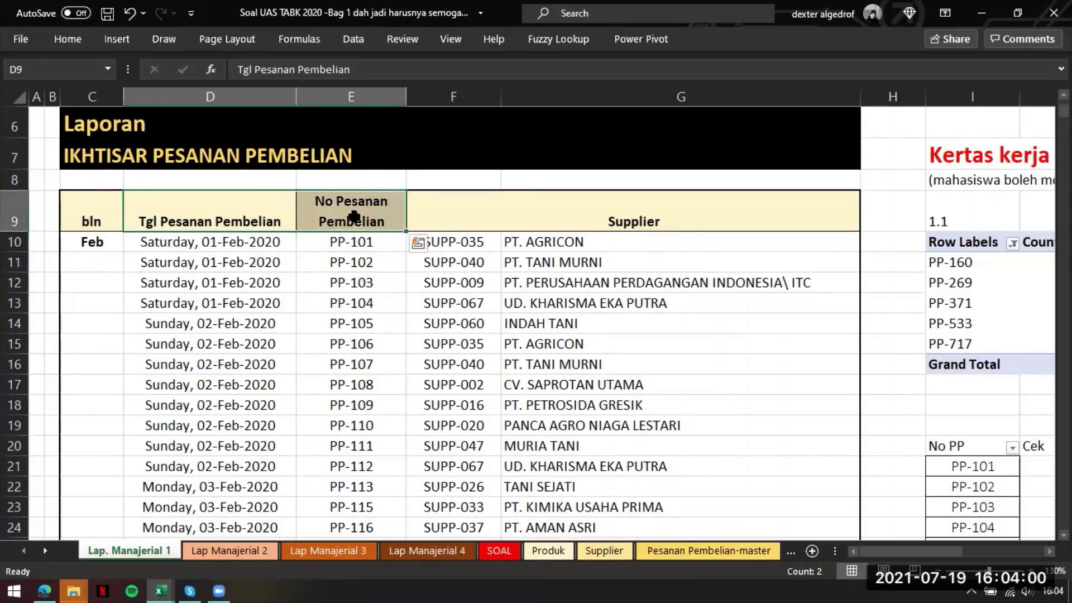
{"action": "key", "text": "ctrl+shift+Down"}
{"action": "key", "text": "ctrl+c"}
{"action": "left_click", "coordinate": [354, 215]}
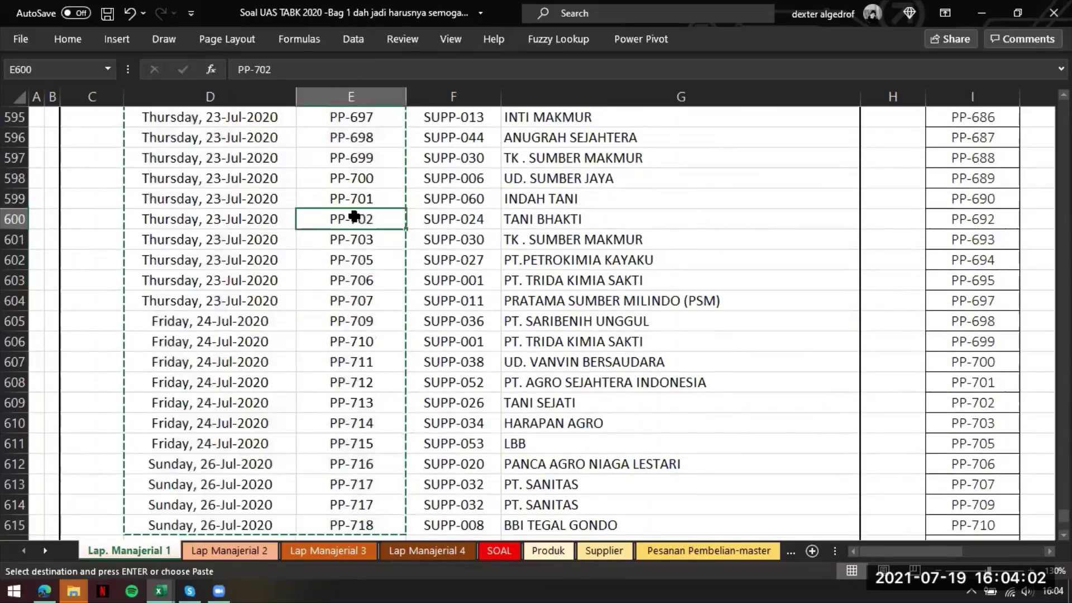
{"action": "key", "text": "ctrl+Up"}
{"action": "key", "text": "Right"}
{"action": "key", "text": "Right"}
{"action": "key", "text": "Right"}
{"action": "key", "text": "Right"}
{"action": "key", "text": "Right"}
{"action": "key", "text": "Right"}
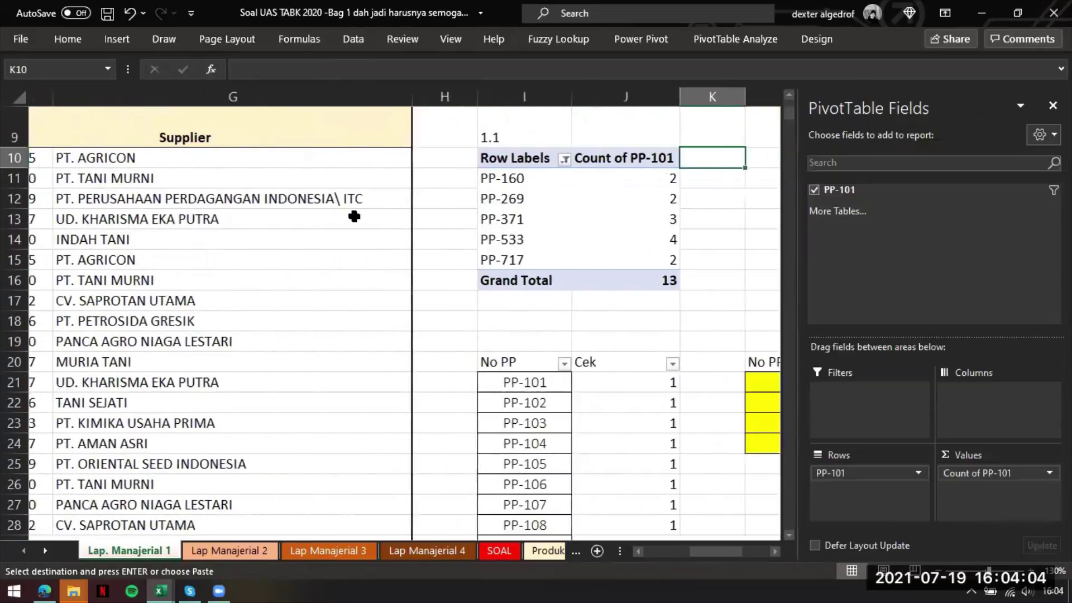
{"action": "key", "text": "Right"}
{"action": "key", "text": "Right"}
{"action": "key", "text": "Right"}
{"action": "key", "text": "Right"}
{"action": "key", "text": "Right"}
{"action": "key", "text": "Up"}
{"action": "key", "text": "Right"}
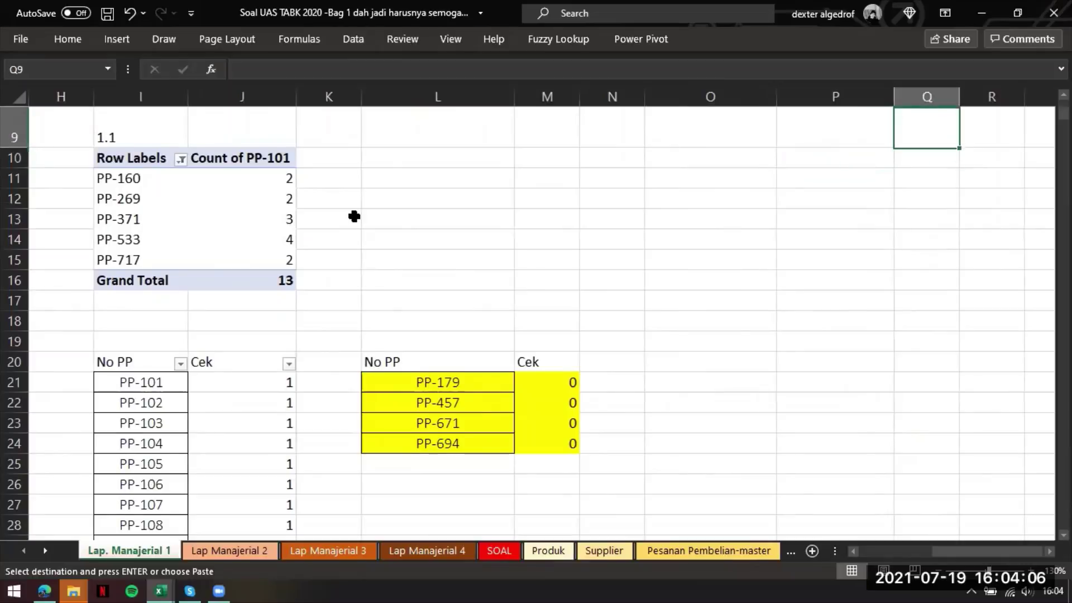
{"action": "key", "text": "Up"}
{"action": "key", "text": "Down"}
{"action": "key", "text": "Down"}
{"action": "key", "text": "Left"}
{"action": "key", "text": "ctrl+c"}
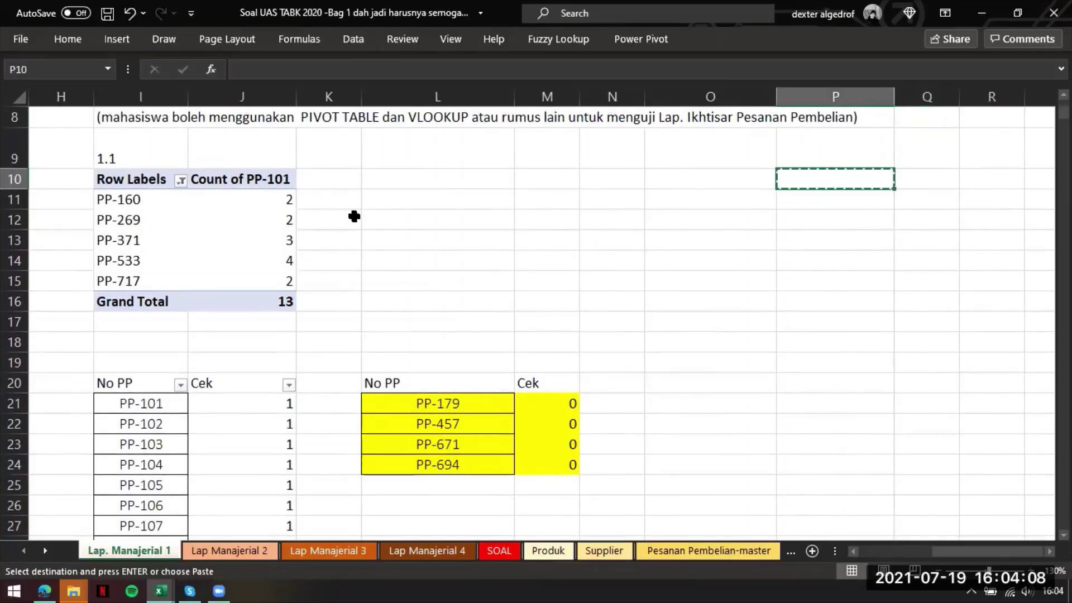
{"action": "key", "text": "Left"}
{"action": "key", "text": "Left"}
{"action": "key", "text": "Left"}
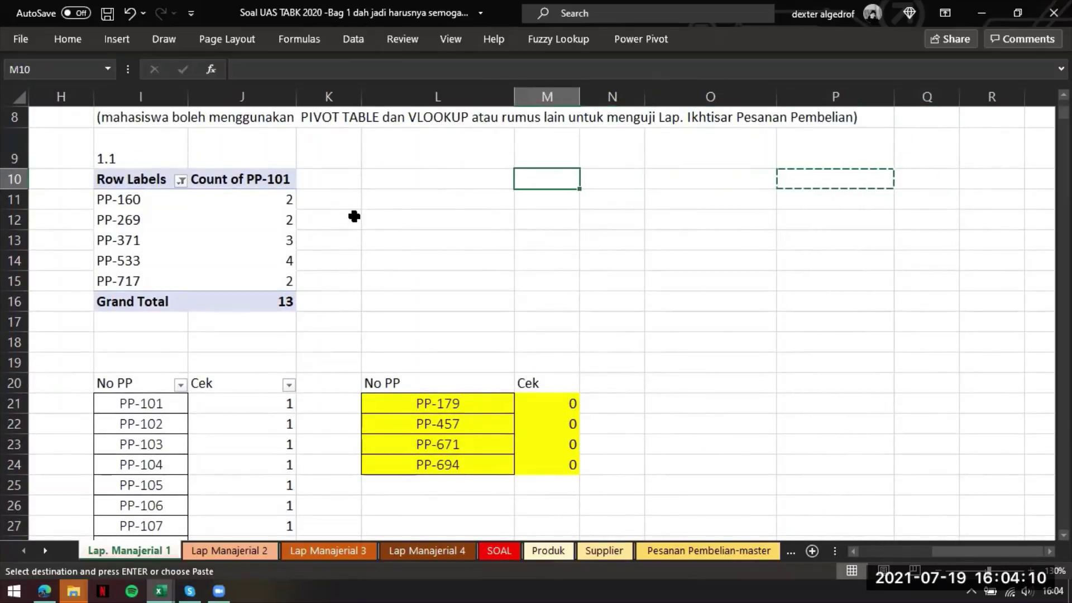
- Copy the full Tgl Pesanan Pembelian and No Pesanan Pembelian columns with their headers from D9 to O10
{"action": "key", "text": "Home"}
{"action": "key", "text": "Up"}
{"action": "key", "text": "Right"}
{"action": "key", "text": "Right"}
{"action": "key", "text": "Right"}
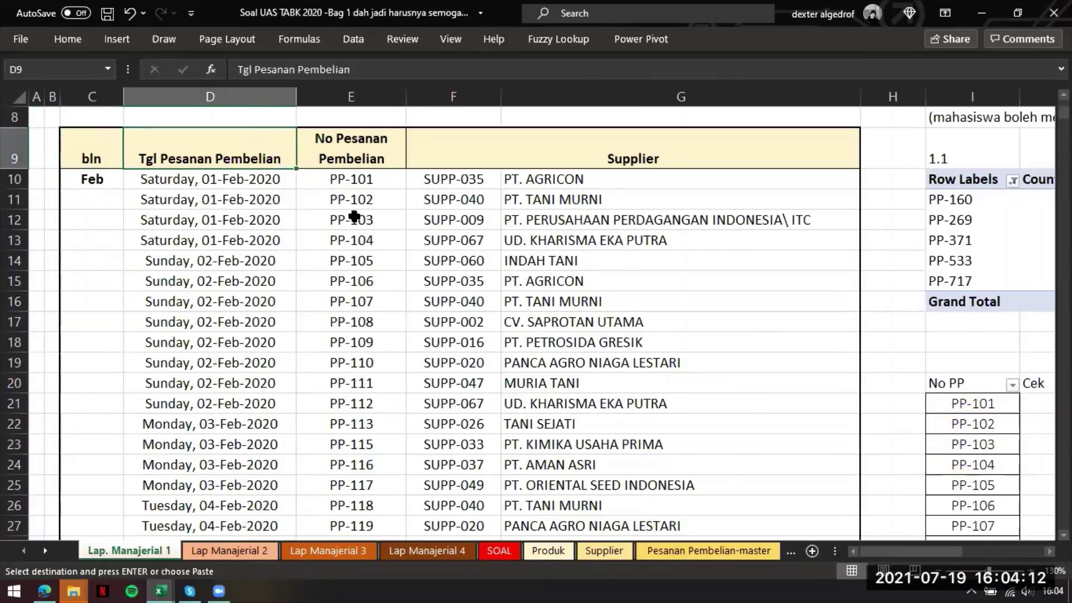
{"action": "key", "text": "shift+Right"}
{"action": "key", "text": "ctrl+shift+Down"}
{"action": "key", "text": "ctrl+c"}
{"action": "key", "text": "ctrl+BackSpace"}
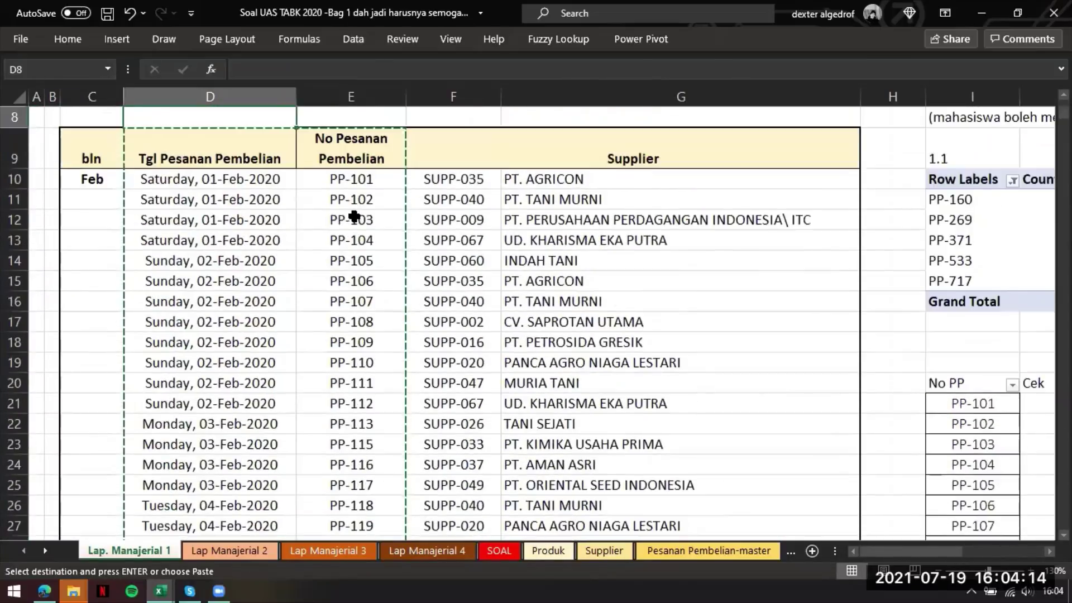
{"action": "key", "text": "Right"}
{"action": "key", "text": "Right"}
{"action": "key", "text": "Down"}
{"action": "key", "text": "Right"}
{"action": "key", "text": "Right"}
{"action": "key", "text": "Right"}
{"action": "key", "text": "Right"}
{"action": "key", "text": "Right"}
{"action": "key", "text": "Right"}
{"action": "key", "text": "Right"}
{"action": "key", "text": "Right"}
{"action": "key", "text": "Right"}
{"action": "key", "text": "Right"}
{"action": "key", "text": "Right"}
{"action": "key", "text": "Right"}
{"action": "key", "text": "Left"}
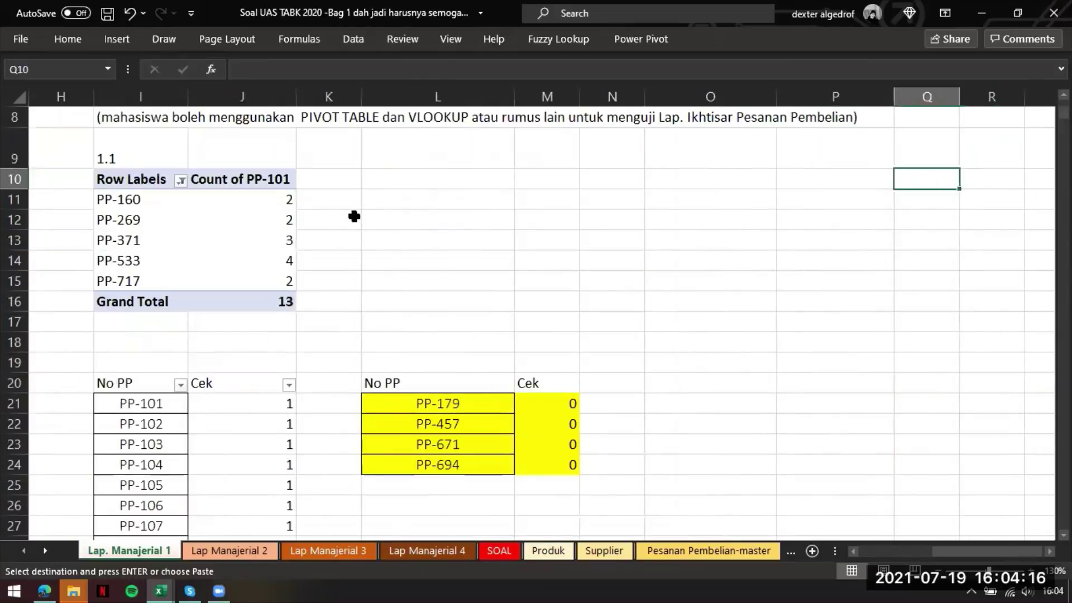
{"action": "key", "text": "Left"}
{"action": "key", "text": "Left"}
{"action": "key", "text": "ctrl+v"}
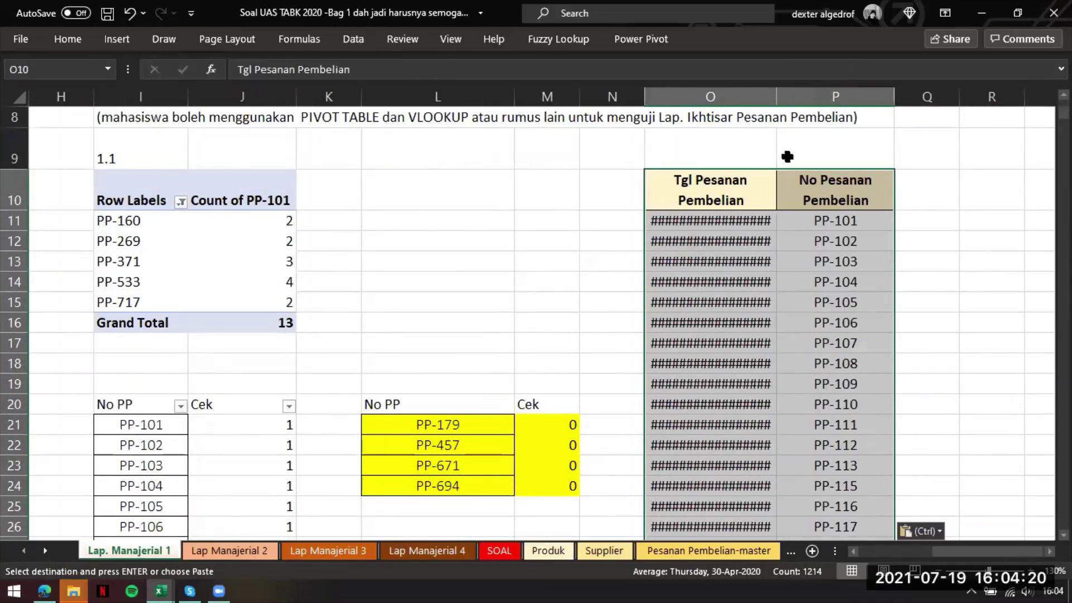
- Enter the header Menurut Master in Q10, beside the copied order numbers
{"action": "left_click", "coordinate": [927, 192]}
{"action": "scroll", "coordinate": [838, 208], "scroll_direction": "right", "scroll_amount": 3}
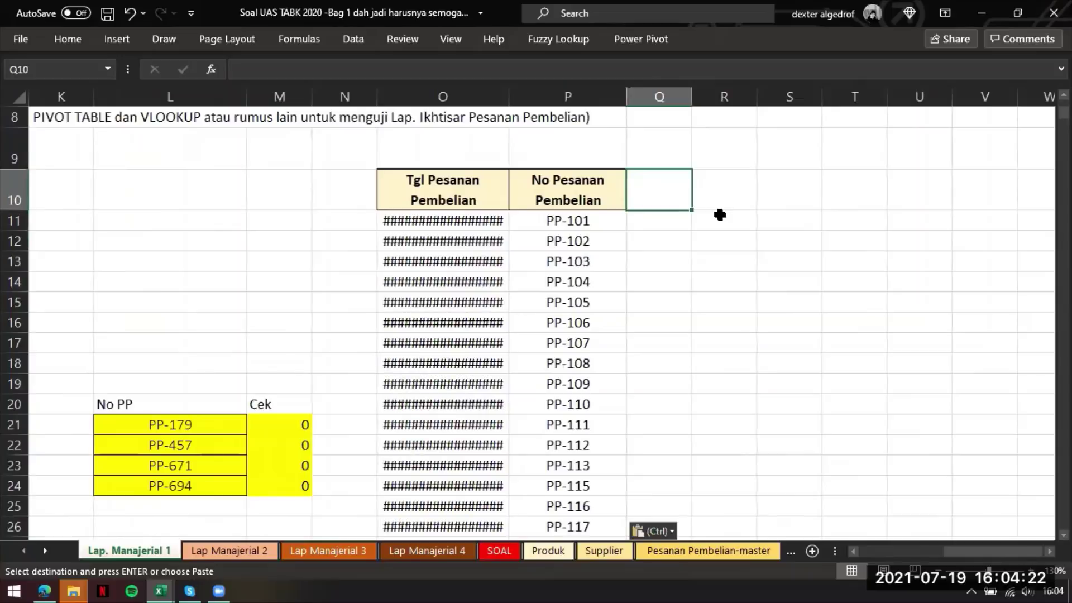
{"action": "type", "text": "C"}
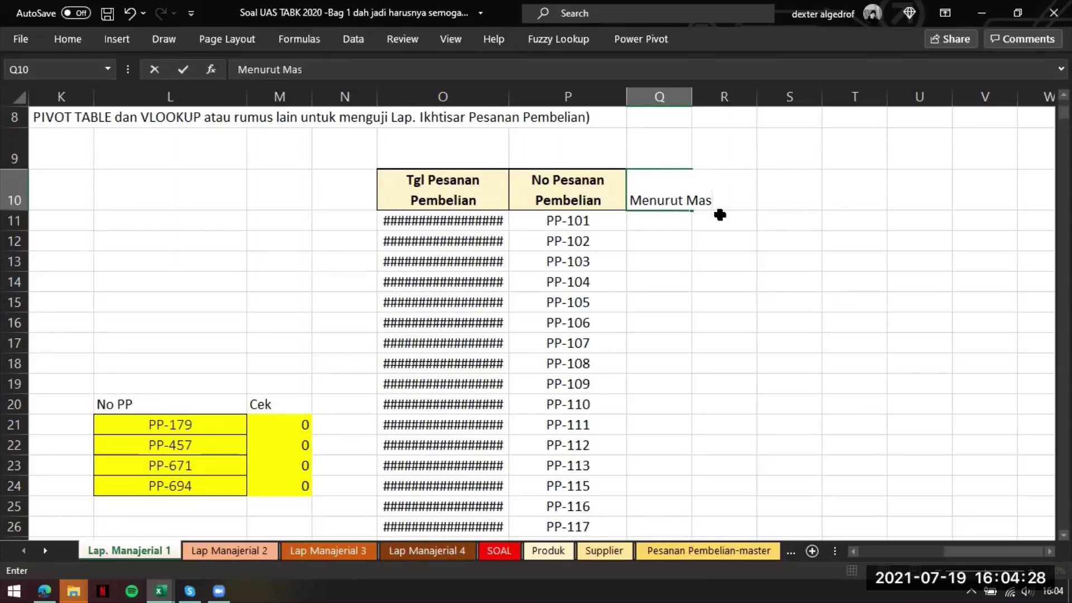
{"action": "key", "text": "Return"}
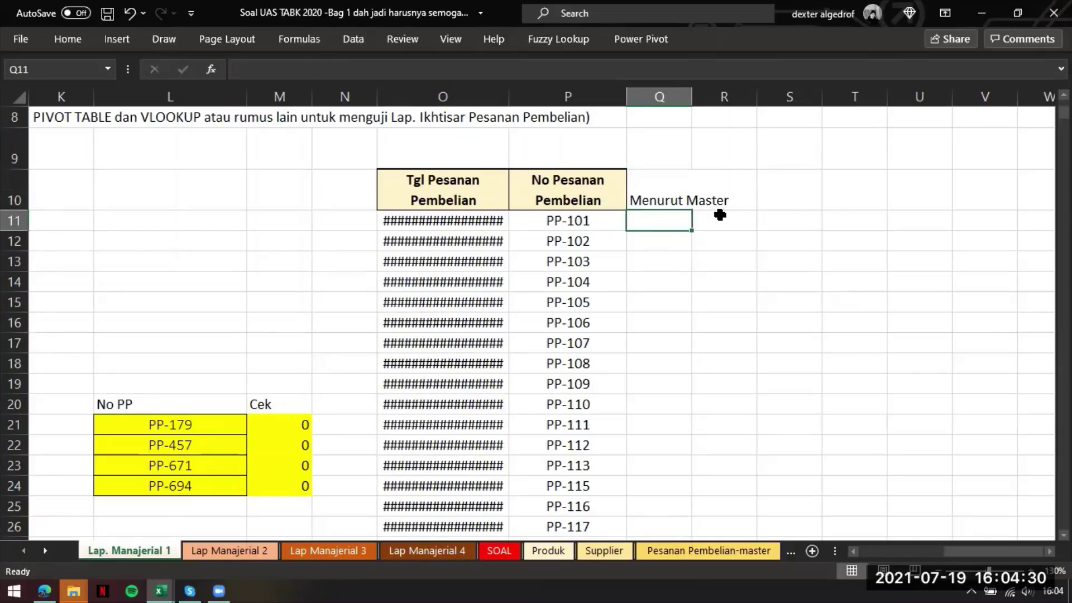
- Look up each order's master date with =VLOOKUP(P11;'Pesanan Pembelian-master'!$A$2:$B$604;2;0) in Q11 and fill it down the column
{"action": "type", "text": "=VLOOKUP"}
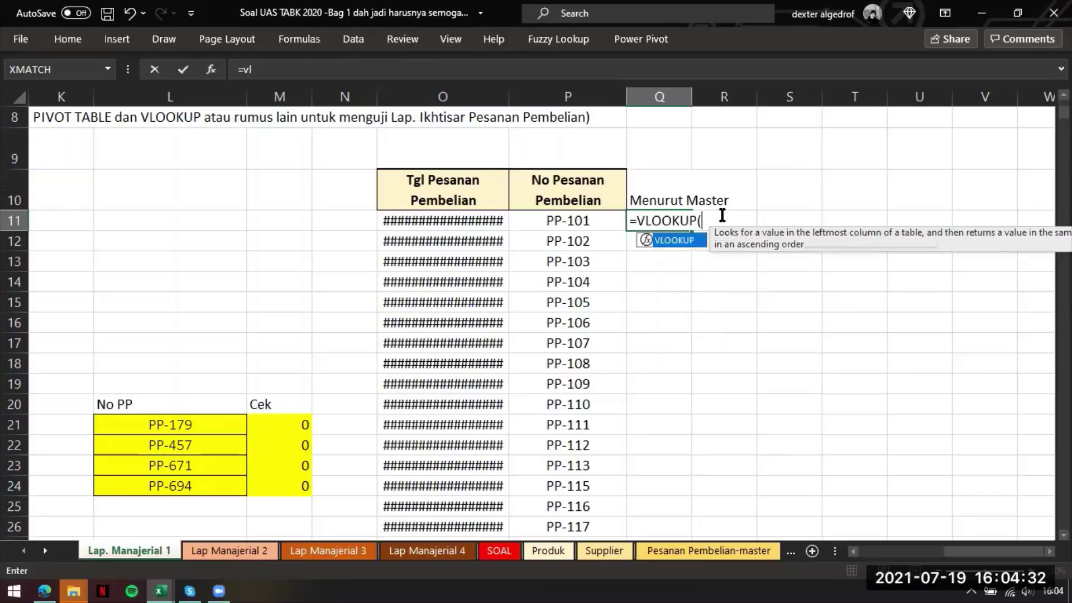
{"action": "type", "text": "("}
{"action": "key", "text": "Left"}
{"action": "type", "text": ";"}
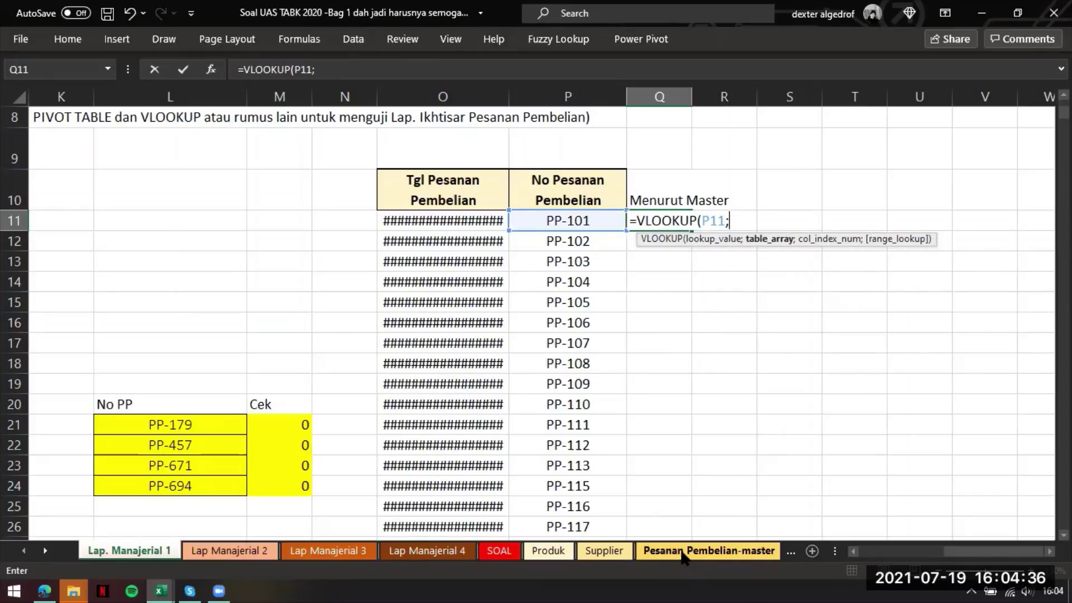
{"action": "left_click", "coordinate": [659, 553]}
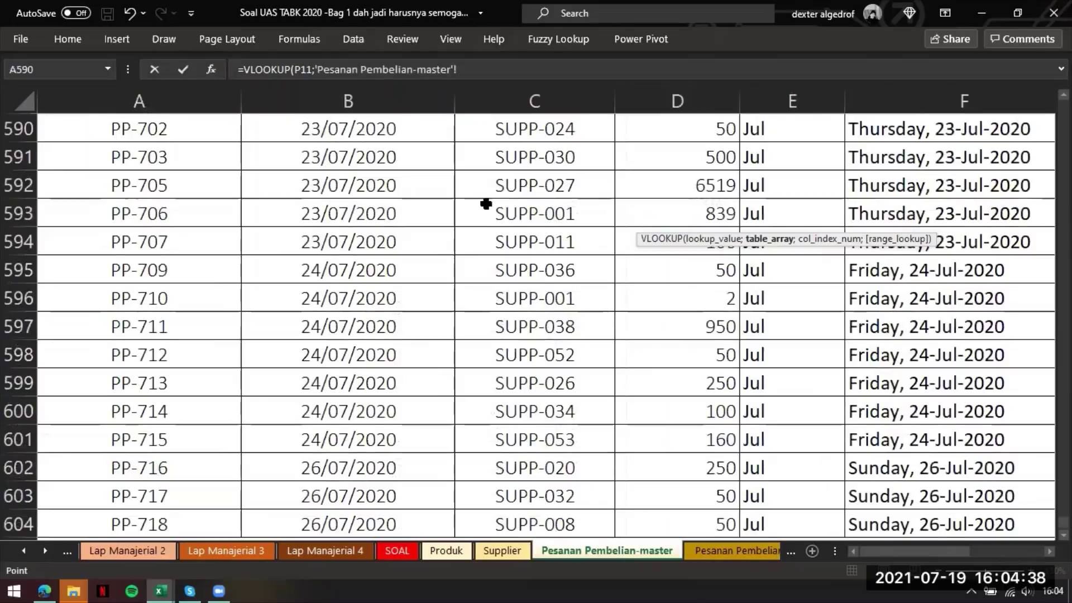
{"action": "left_click", "coordinate": [367, 275]}
{"action": "key", "text": "ctrl+Home"}
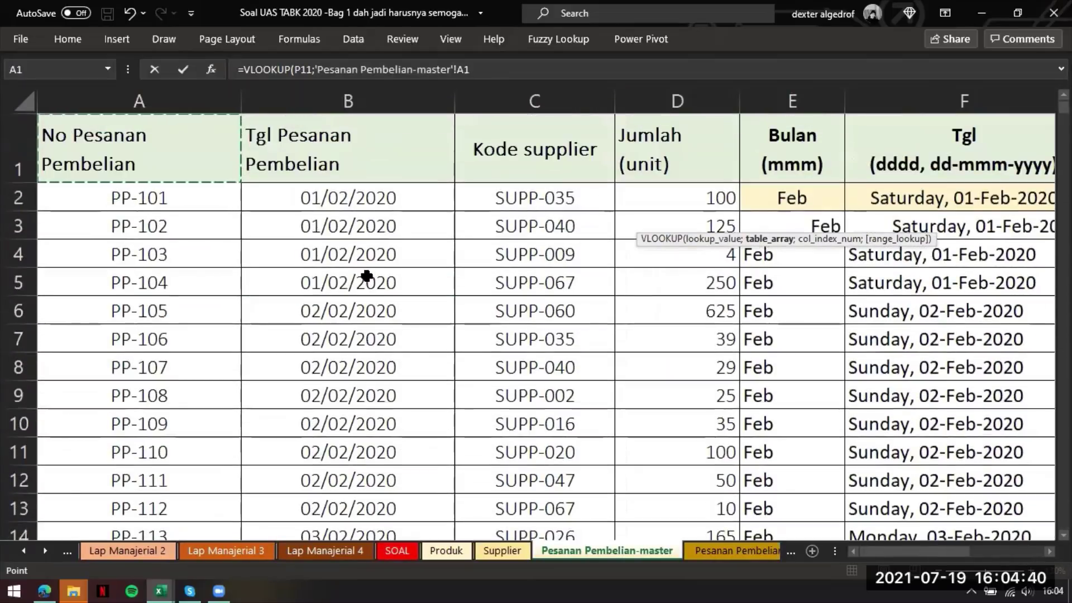
{"action": "key", "text": "Down"}
{"action": "key", "text": "shift+Right"}
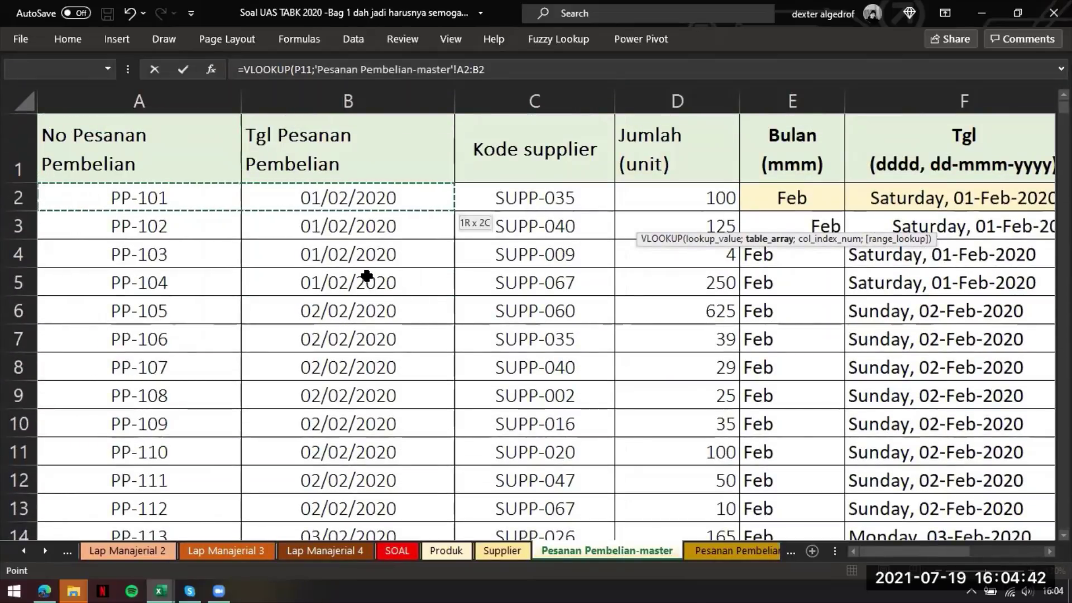
{"action": "key", "text": "ctrl+shift+Down"}
{"action": "key", "text": "F4"}
{"action": "type", "text": ";2;0"}
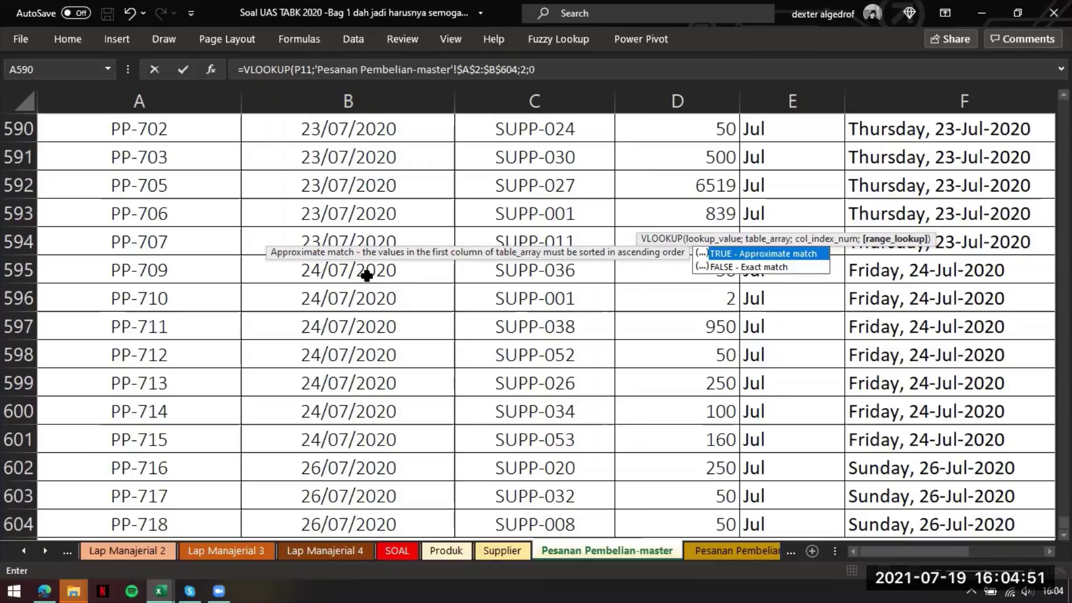
{"action": "key", "text": "Return"}
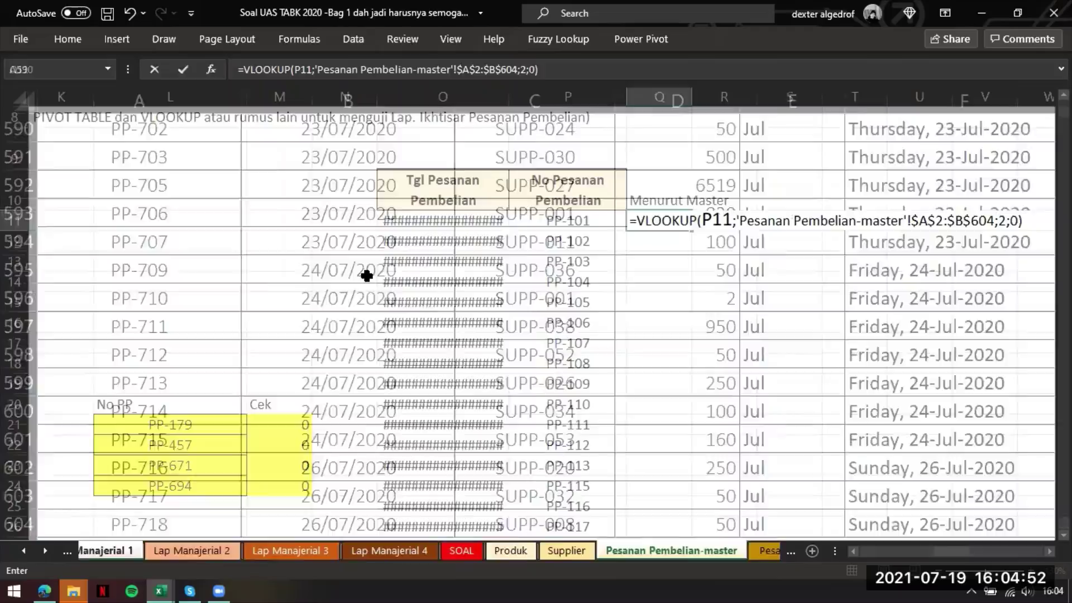
{"action": "left_click", "coordinate": [684, 224]}
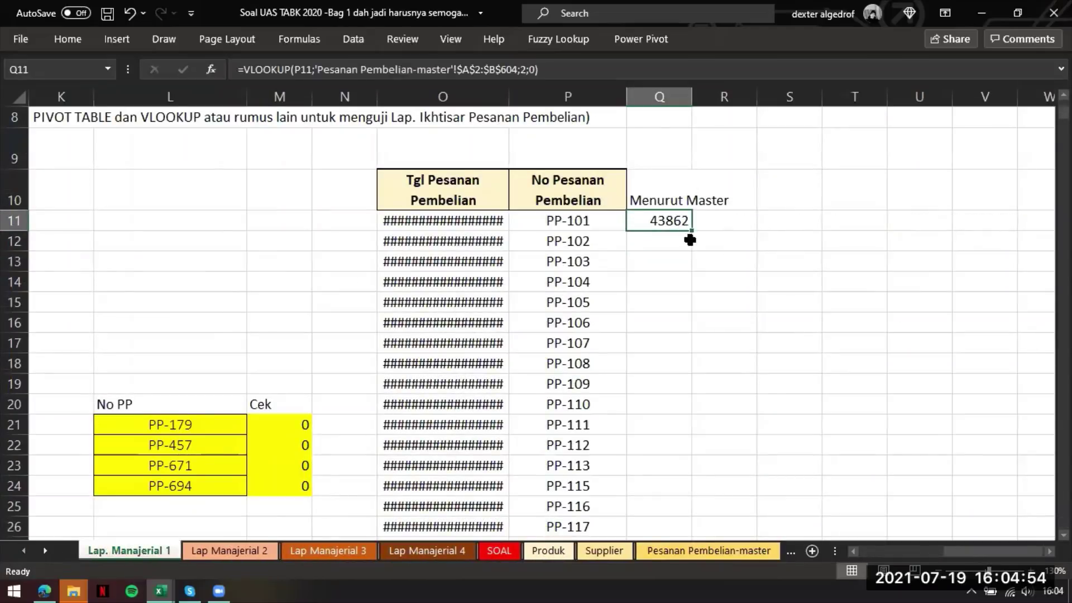
{"action": "double_click", "coordinate": [691, 231]}
- Add a Cek column in R10 comparing the report and master dates with =O11=Q11, filled down for all orders
{"action": "left_click", "coordinate": [727, 204]}
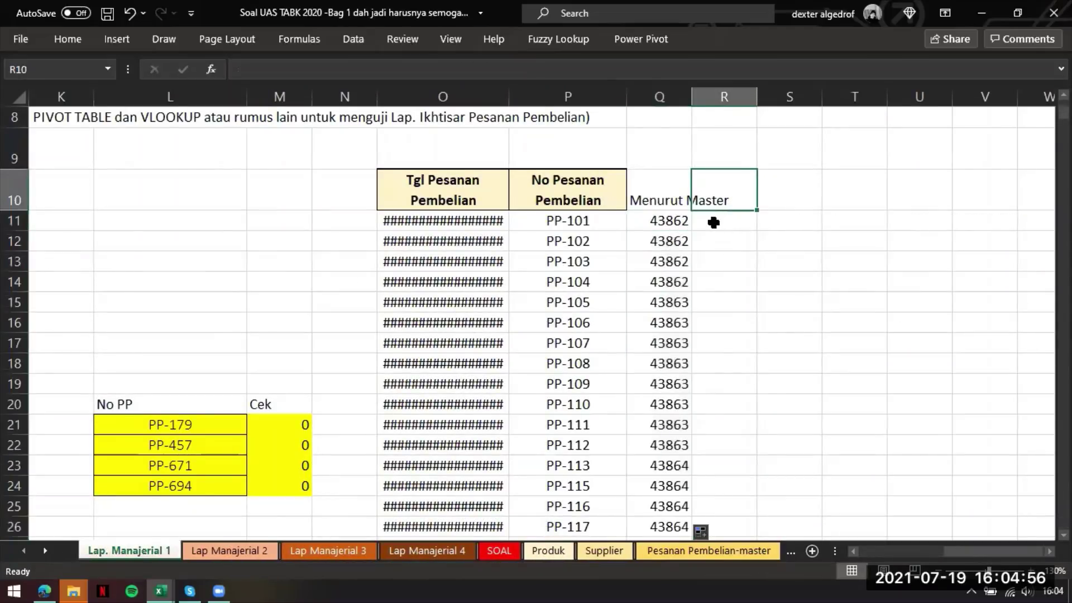
{"action": "type", "text": "Cek"}
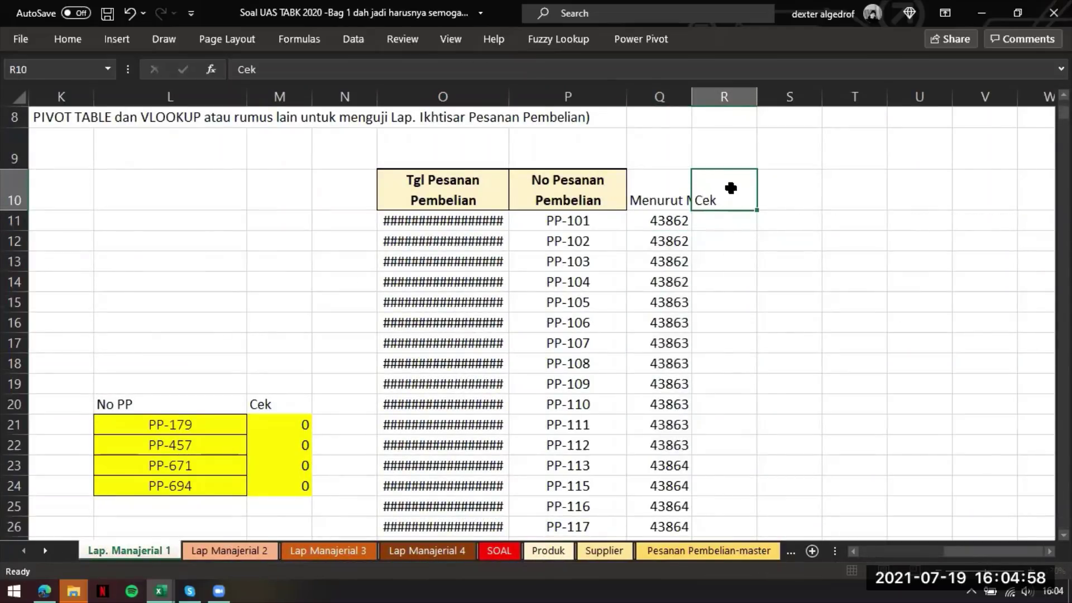
{"action": "key", "text": "Down"}
{"action": "type", "text": "="}
{"action": "key", "text": "Left"}
{"action": "key", "text": "Left"}
{"action": "key", "text": "Left"}
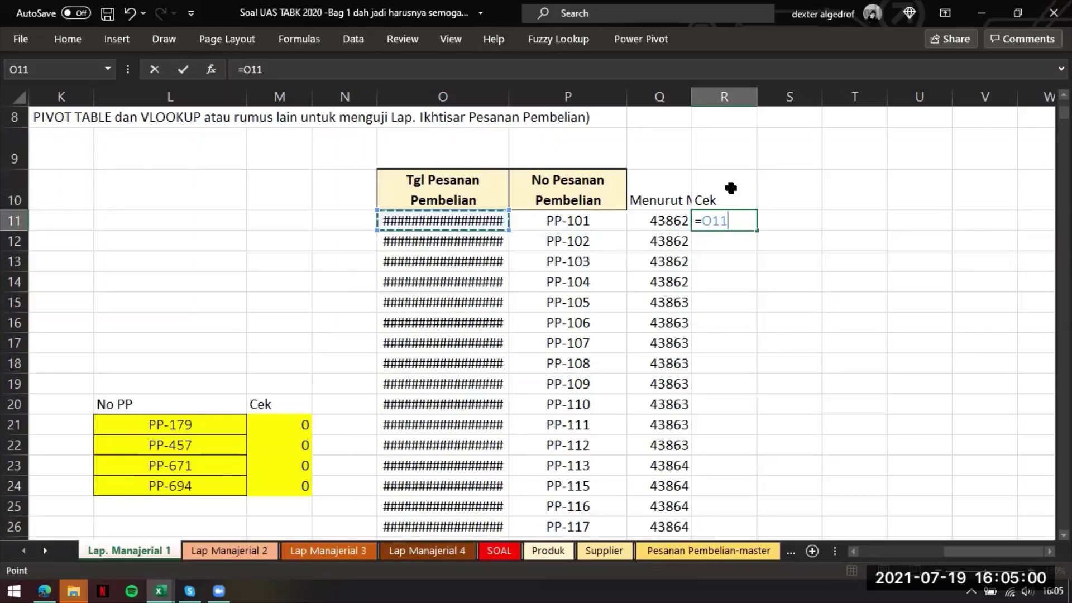
{"action": "type", "text": "="}
{"action": "key", "text": "Left"}
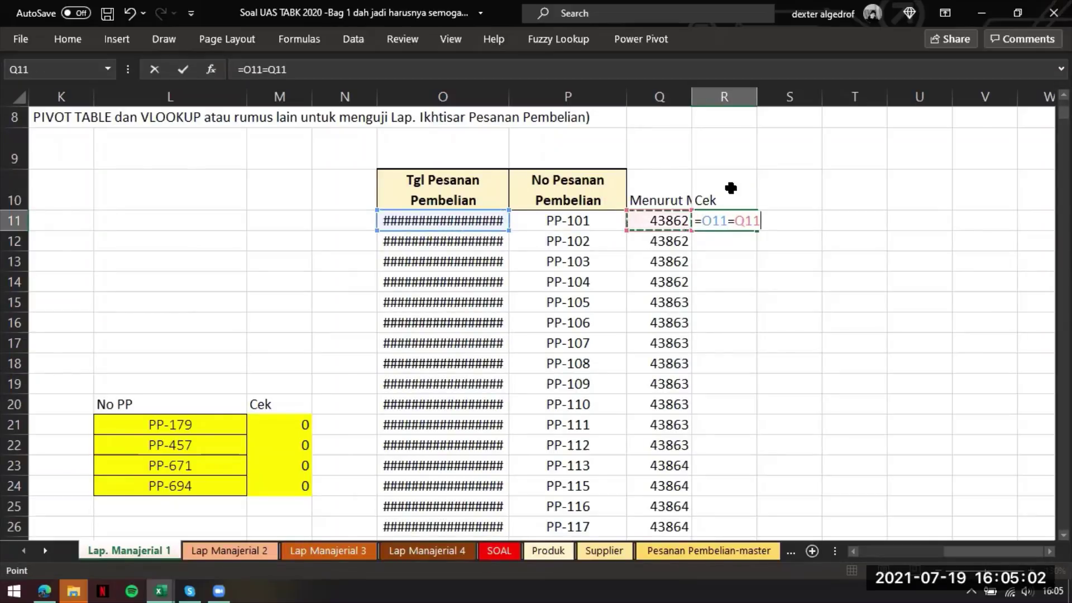
{"action": "key", "text": "Return"}
{"action": "left_click", "coordinate": [748, 219]}
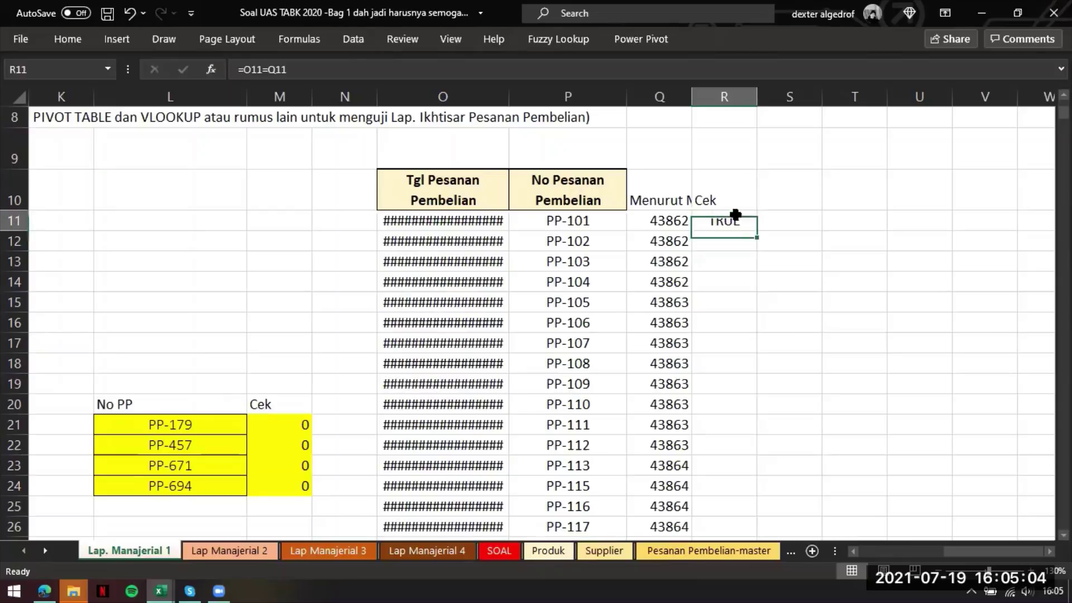
{"action": "double_click", "coordinate": [756, 231]}
{"action": "left_click", "coordinate": [810, 204]}
- Turn off the sheet's existing filter and apply filtering to the date comparison table's headers in O10:R10
{"action": "left_click", "coordinate": [723, 179]}
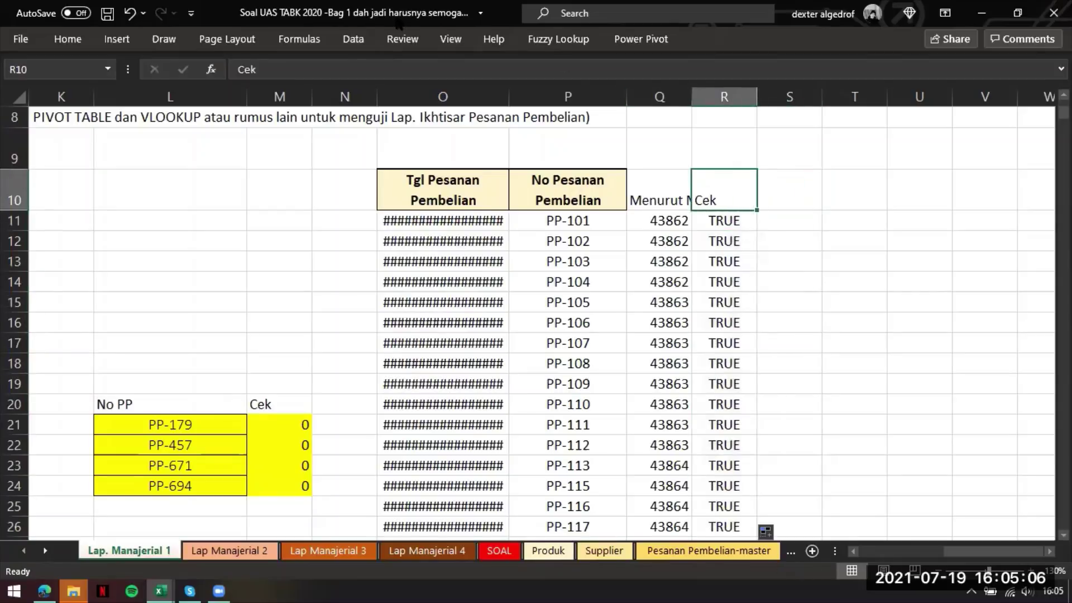
{"action": "left_click", "coordinate": [353, 38]}
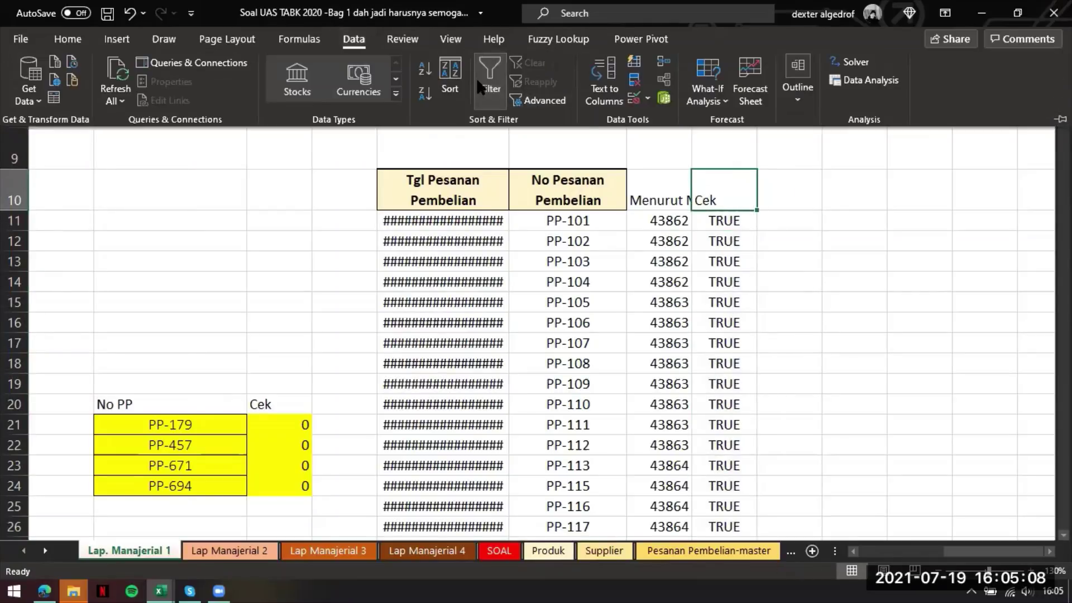
{"action": "left_click", "coordinate": [482, 84]}
{"action": "left_click", "coordinate": [354, 39]}
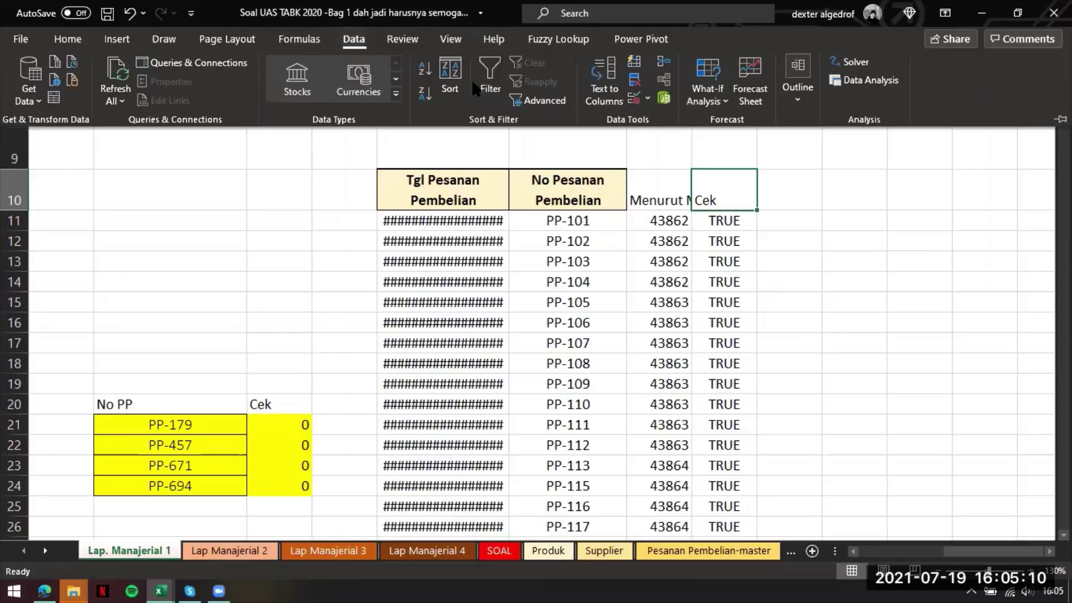
{"action": "left_click", "coordinate": [476, 87]}
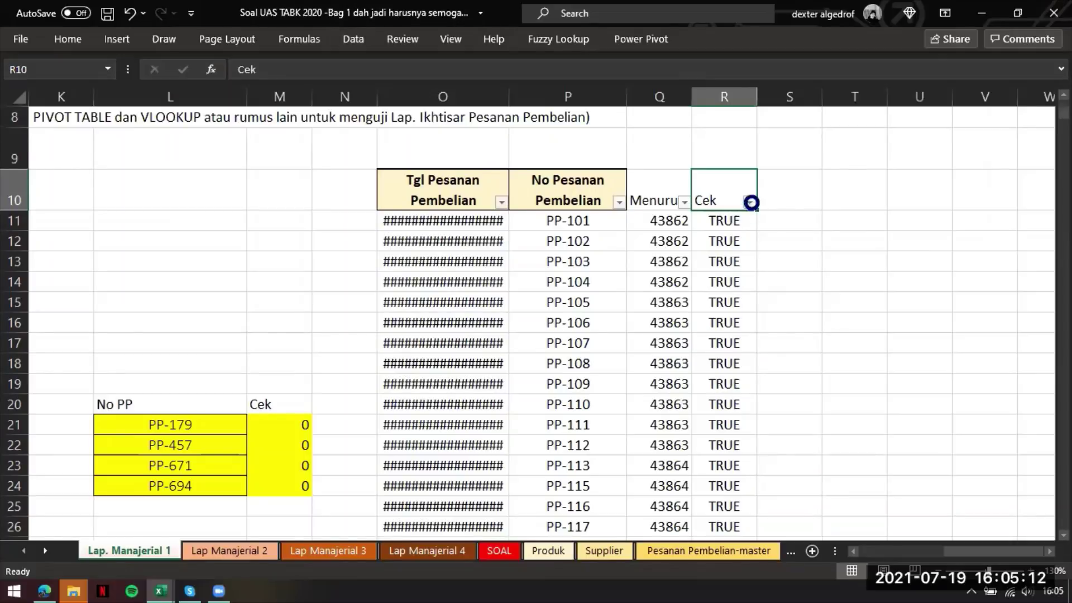
- Filter the Cek column to FALSE rows only and autofit column O so the report's order dates show
{"action": "left_click", "coordinate": [750, 202]}
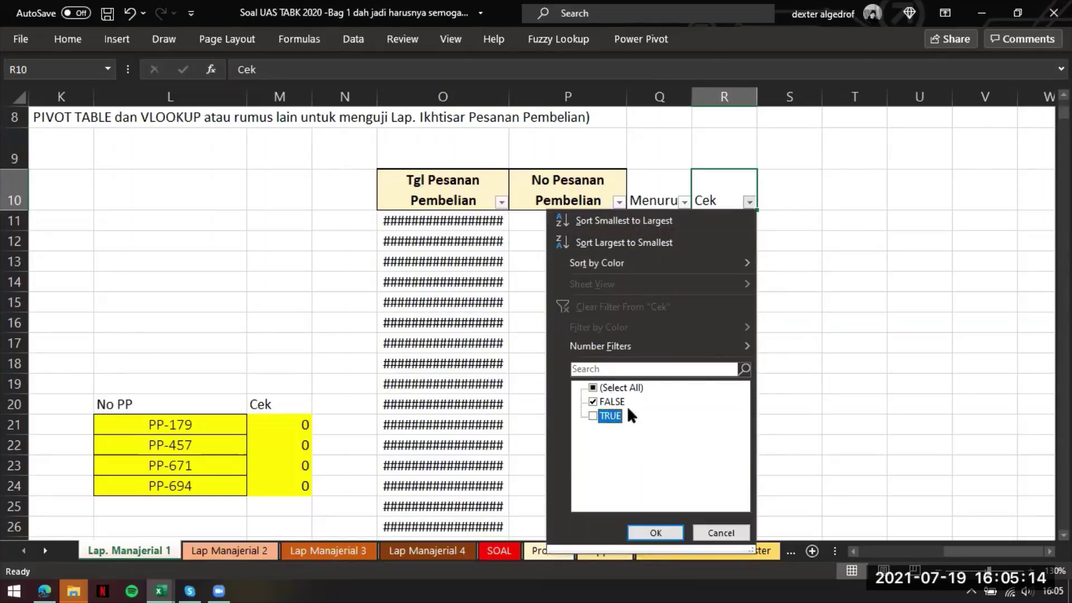
{"action": "left_click", "coordinate": [656, 533]}
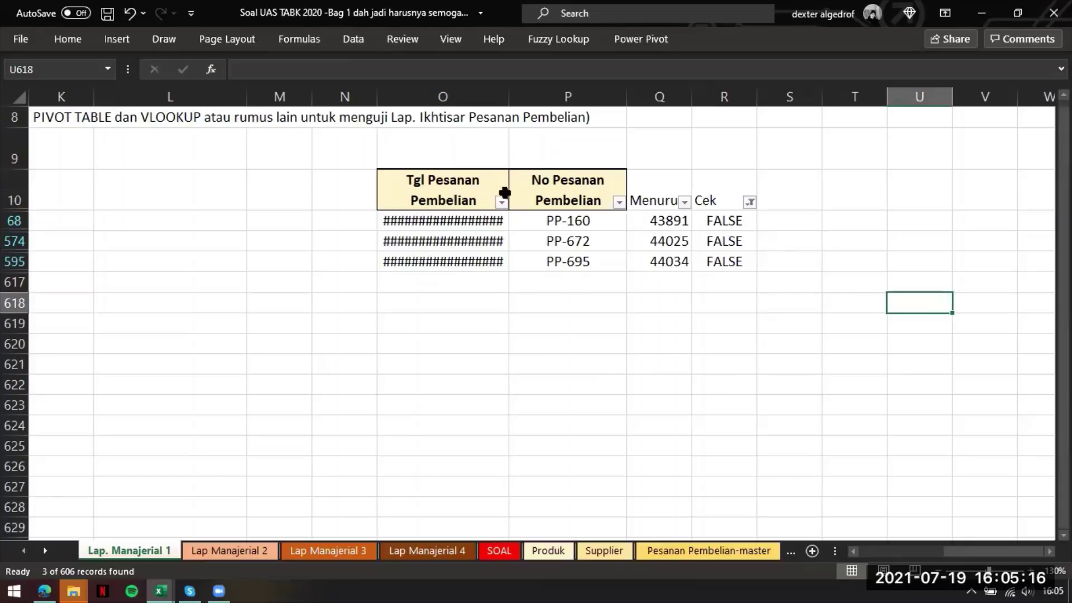
{"action": "double_click", "coordinate": [507, 96]}
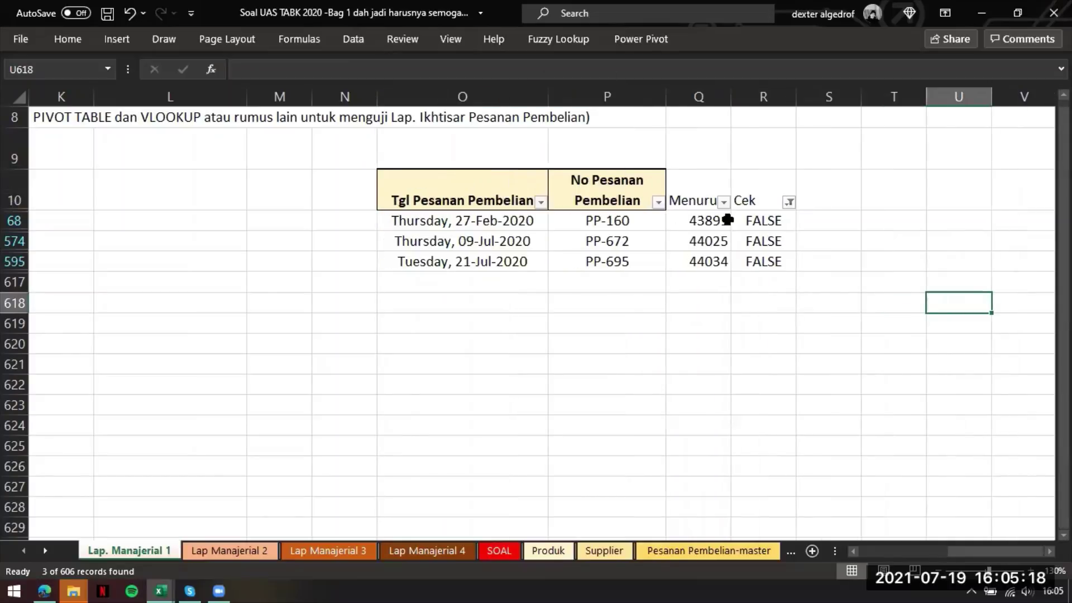
- Format the filtered Menurut Master values in column Q as short dates and autofit the column
{"action": "left_click_drag", "start_coordinate": [723, 220], "coordinate": [723, 261]}
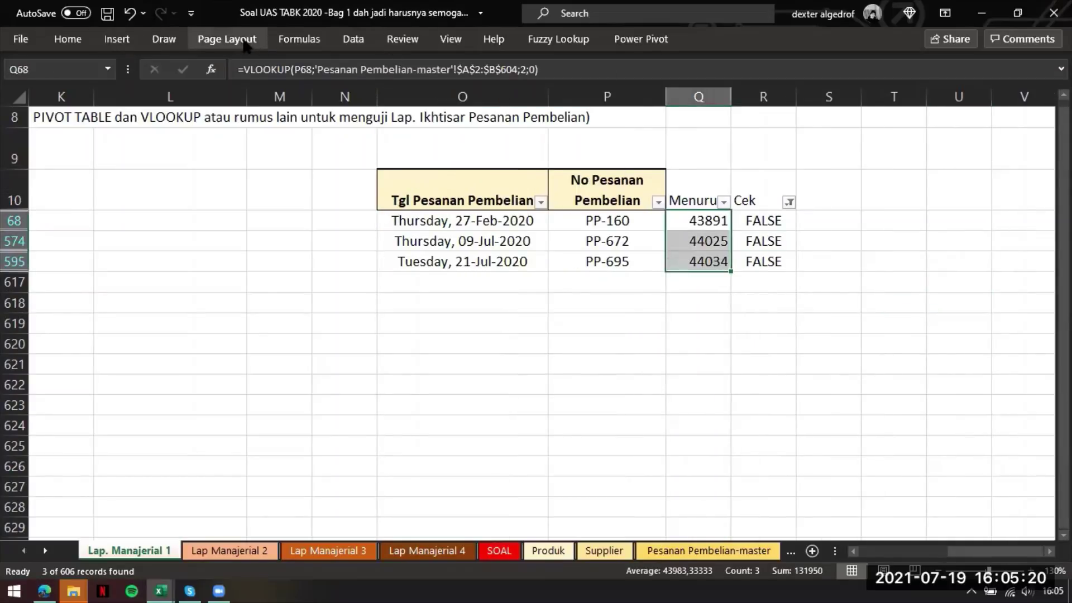
{"action": "left_click", "coordinate": [353, 40]}
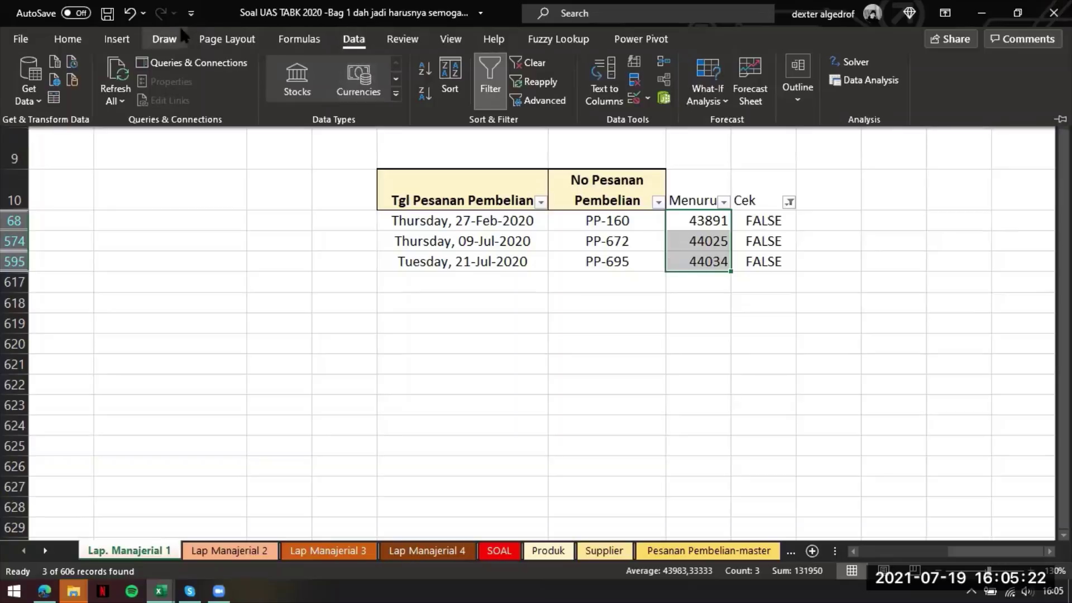
{"action": "left_click", "coordinate": [66, 38]}
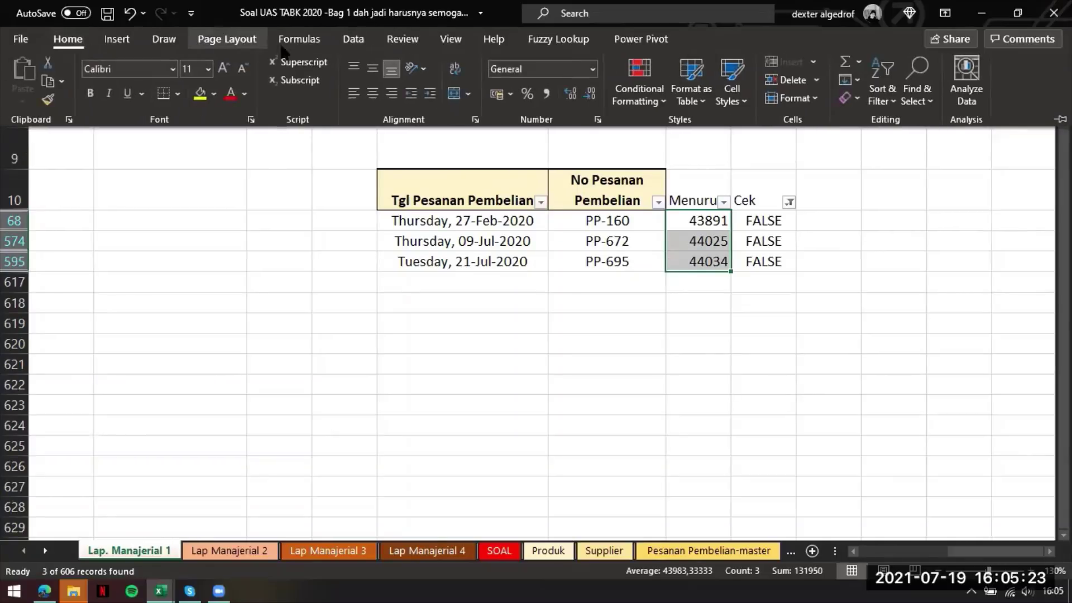
{"action": "left_click", "coordinate": [593, 68]}
{"action": "left_click", "coordinate": [595, 254]}
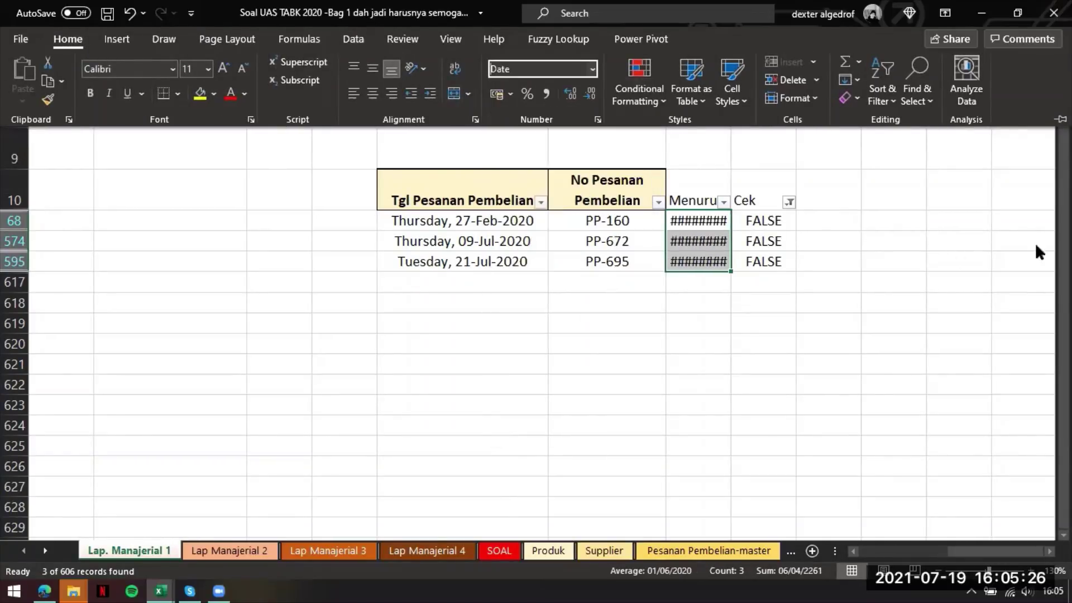
{"action": "double_click", "coordinate": [732, 97]}
{"action": "left_click", "coordinate": [900, 241]}
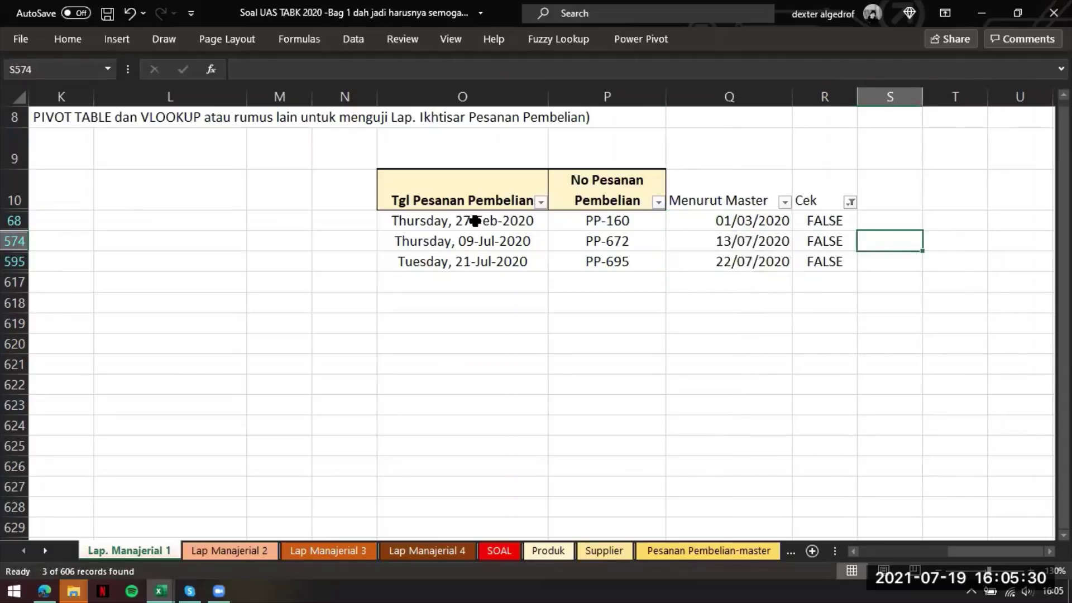
- Copy the filtered mismatch rows with their headers, clear the Cek filter, and paste the copy at T10
{"action": "left_click_drag", "start_coordinate": [476, 222], "coordinate": [748, 254]}
{"action": "left_click_drag", "start_coordinate": [490, 186], "coordinate": [813, 251]}
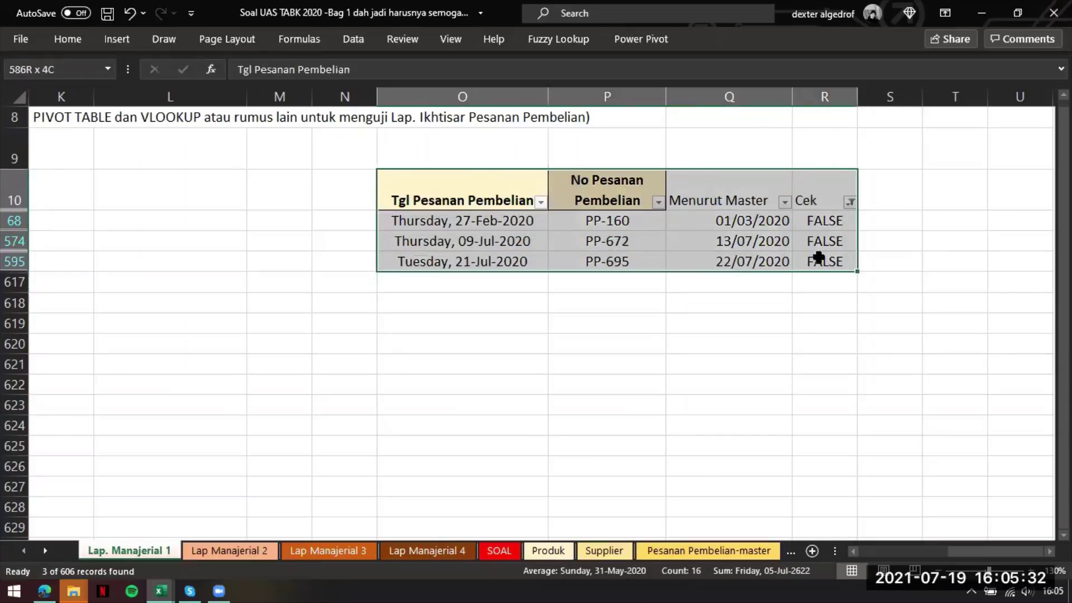
{"action": "key", "text": "ctrl+c"}
{"action": "left_click", "coordinate": [849, 202]}
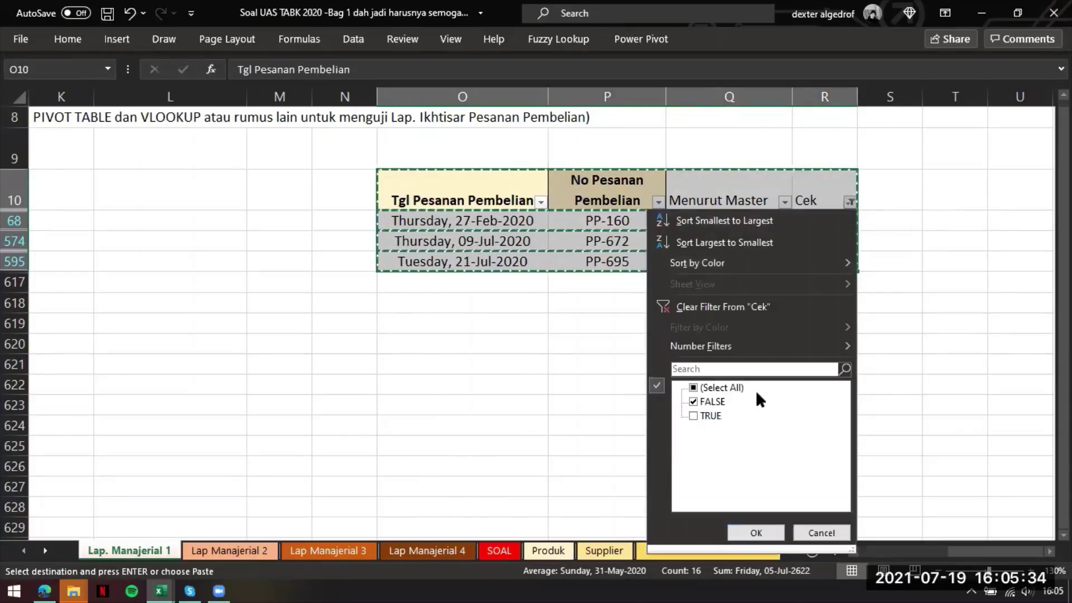
{"action": "left_click", "coordinate": [822, 307]}
{"action": "left_click", "coordinate": [890, 219]}
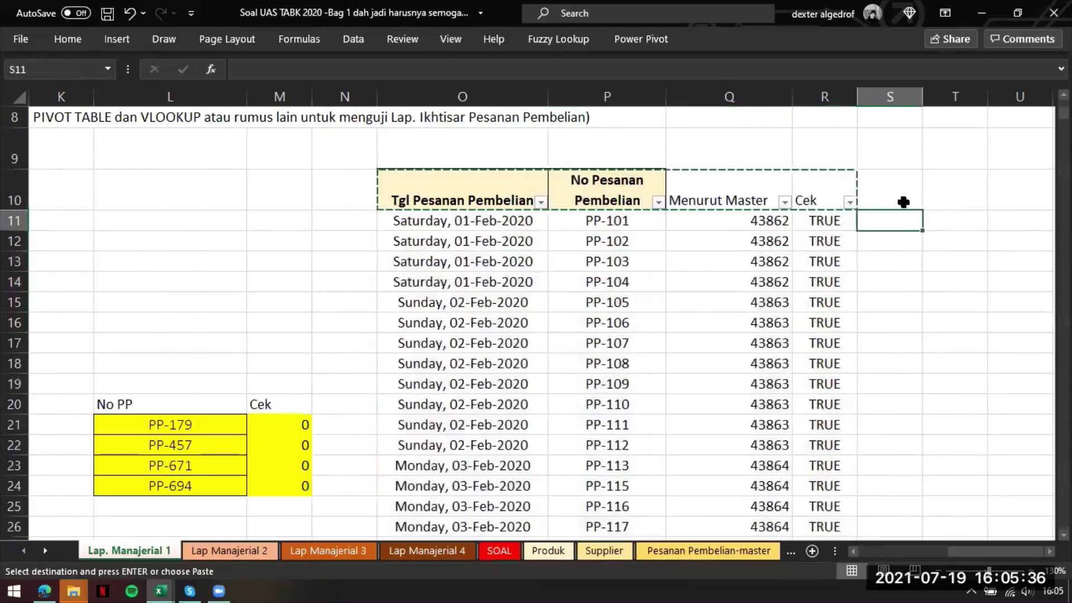
{"action": "scroll", "coordinate": [893, 212], "scroll_direction": "right", "scroll_amount": 3}
{"action": "left_click", "coordinate": [695, 192]}
{"action": "key", "text": "ctrl+v"}
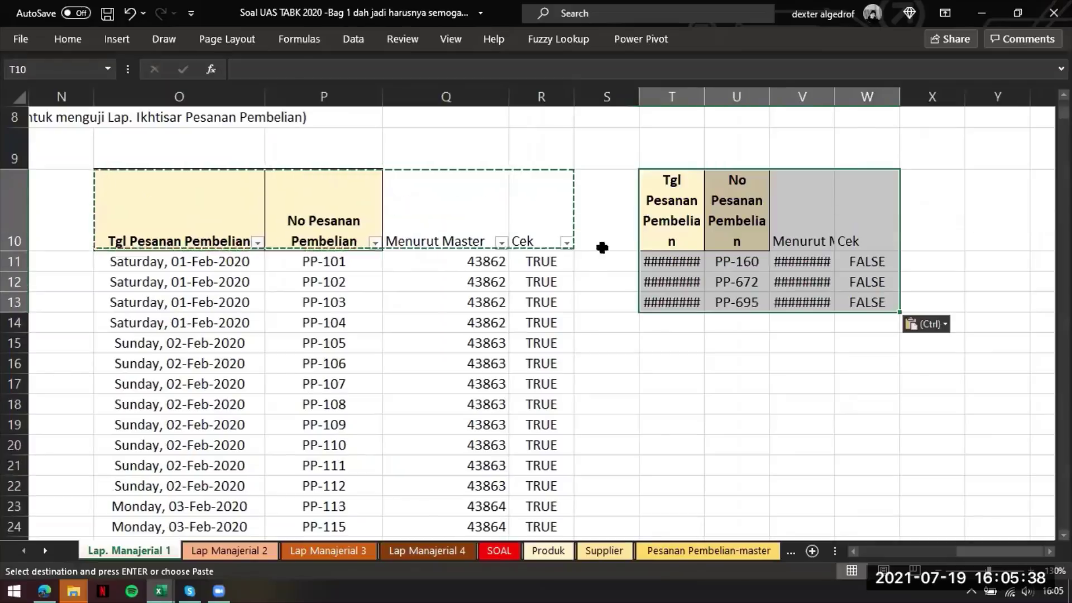
- Autofit columns T and U of the pasted mismatch table and the height of row 10
{"action": "left_click", "coordinate": [591, 278]}
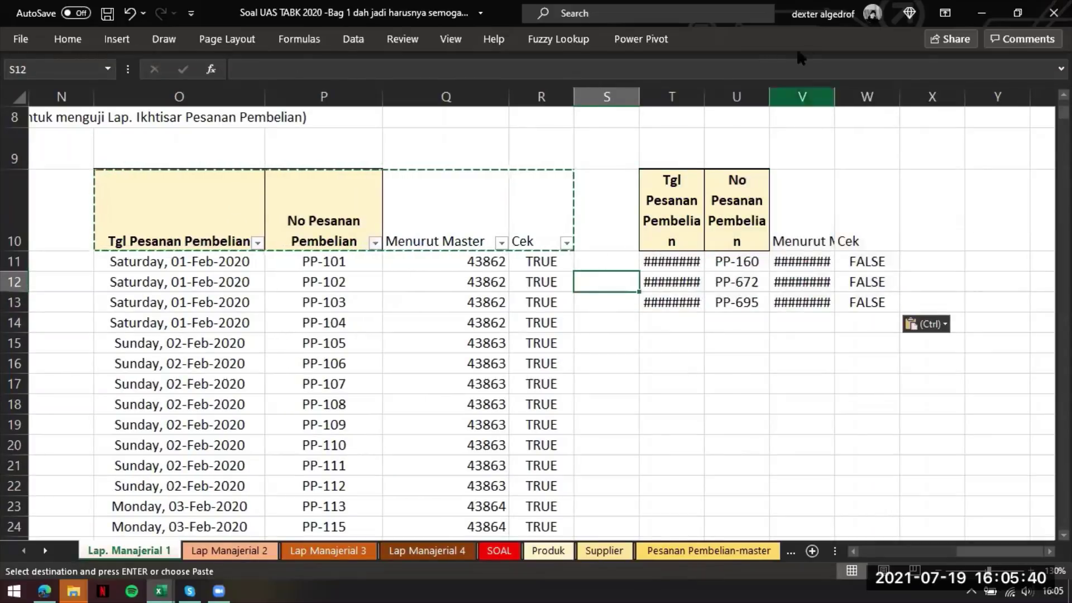
{"action": "left_click", "coordinate": [684, 97]}
{"action": "double_click", "coordinate": [709, 96]}
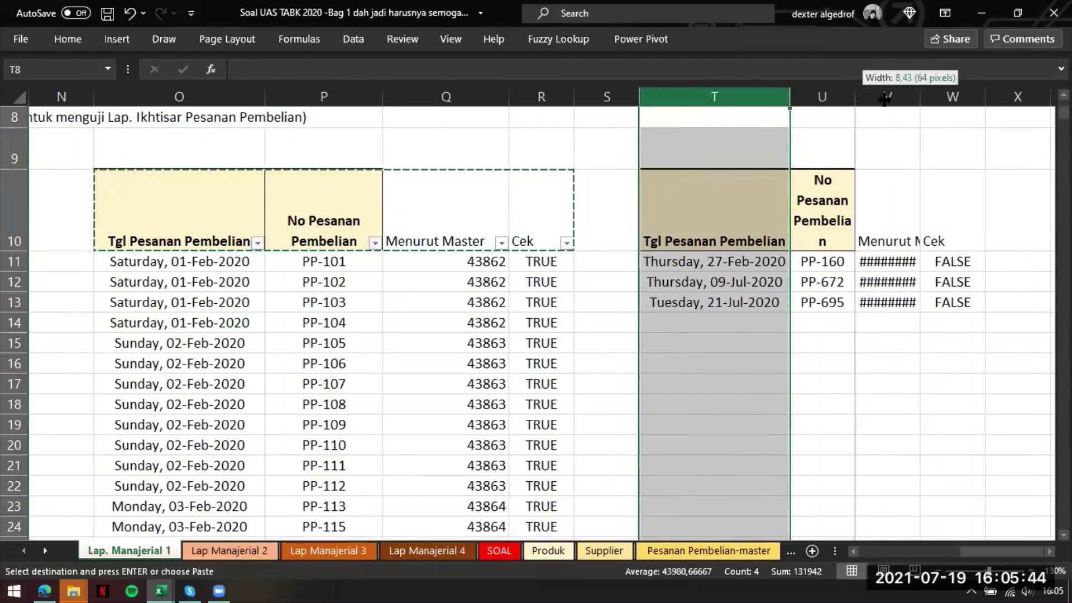
{"action": "double_click", "coordinate": [853, 92]}
{"action": "left_click", "coordinate": [623, 296]}
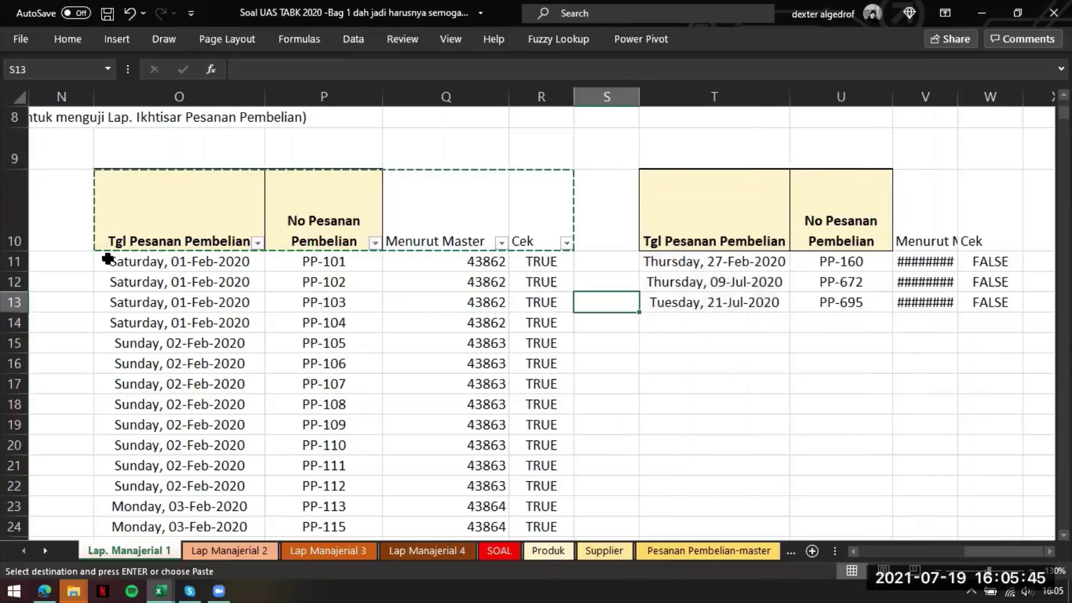
{"action": "double_click", "coordinate": [12, 251]}
- Label the date comparison table as 1.3 in O9
{"action": "left_click", "coordinate": [154, 145]}
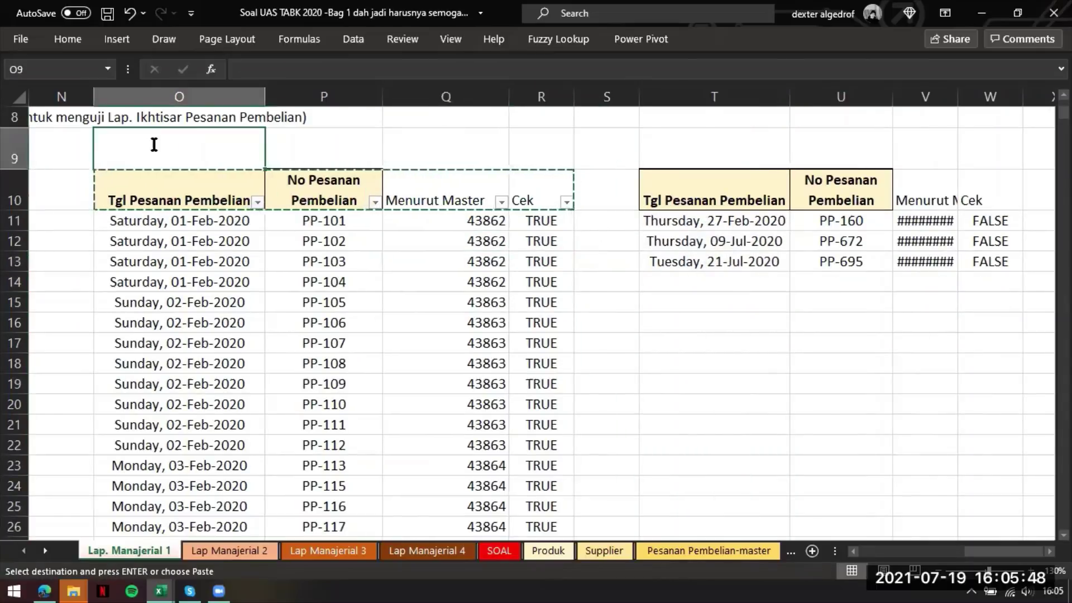
{"action": "type", "text": "1.3"}
{"action": "key", "text": "Return"}
{"action": "scroll", "coordinate": [363, 447], "scroll_direction": "left", "scroll_amount": 8}
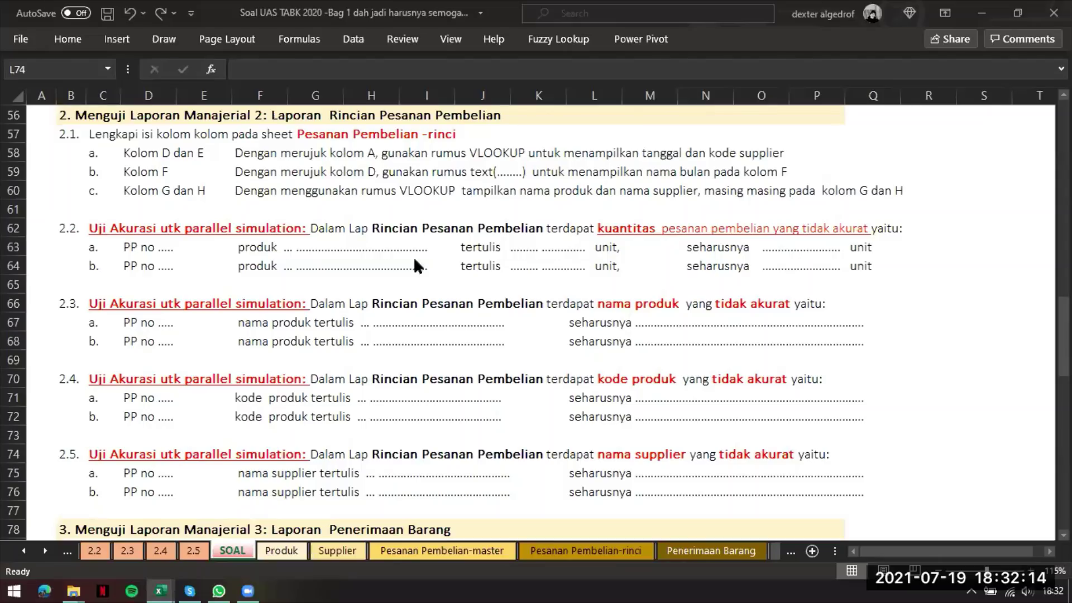
- Review question 2.1 on SOAL, then clear columns E to I from row 3 down on the Pesanan Pembelian-rinci sheet
{"action": "scroll", "coordinate": [433, 244], "scroll_direction": "up", "scroll_amount": 1}
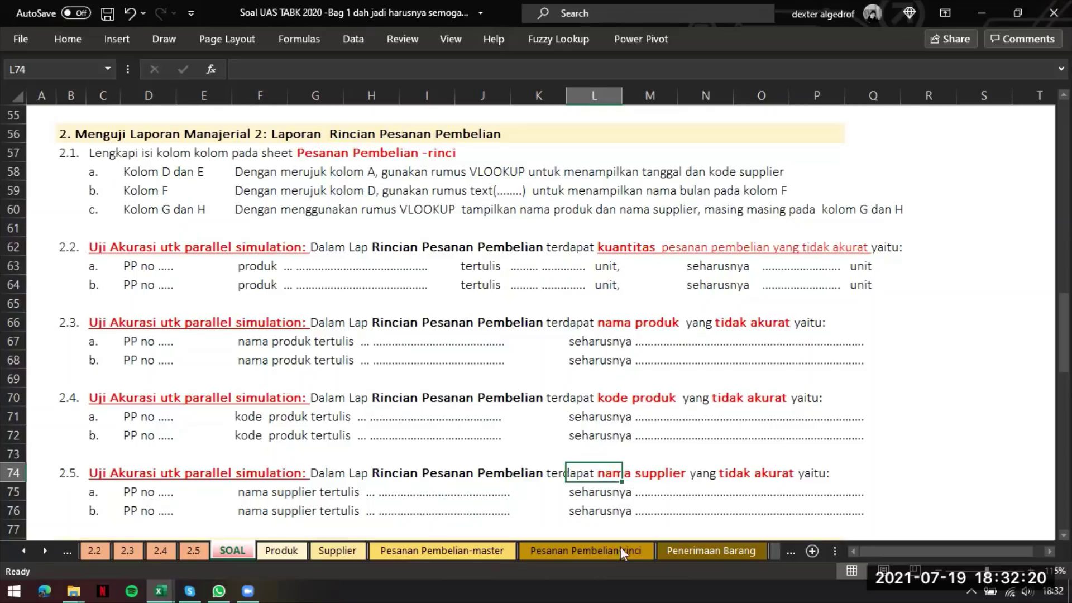
{"action": "left_click_drag", "start_coordinate": [109, 168], "coordinate": [743, 226]}
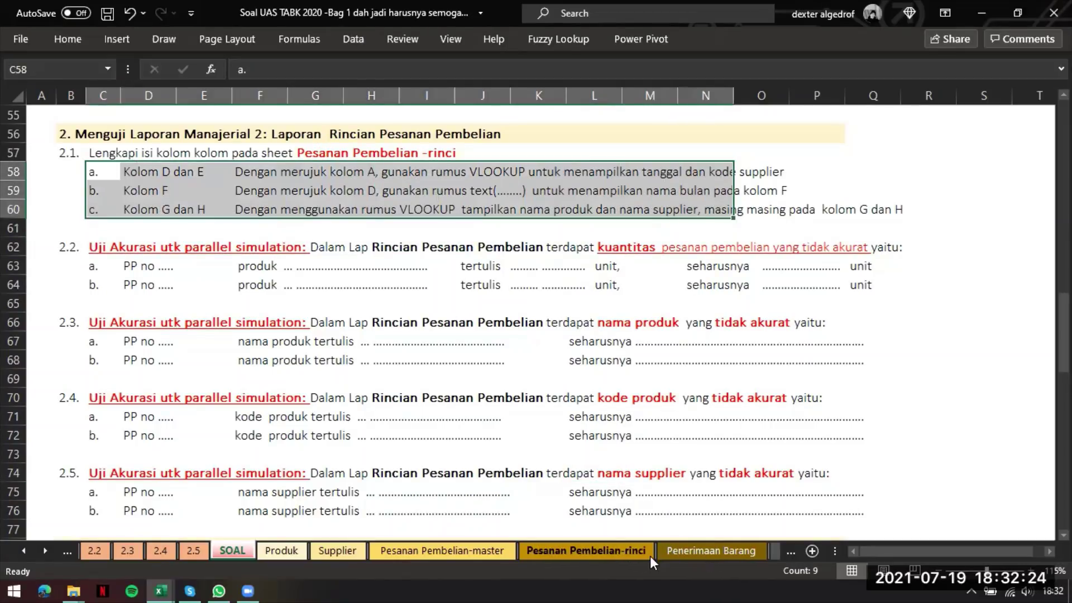
{"action": "left_click", "coordinate": [630, 555]}
{"action": "left_click_drag", "start_coordinate": [400, 158], "coordinate": [730, 166]}
{"action": "key", "text": "ctrl+shift+Down"}
{"action": "key", "text": "BackSpace"}
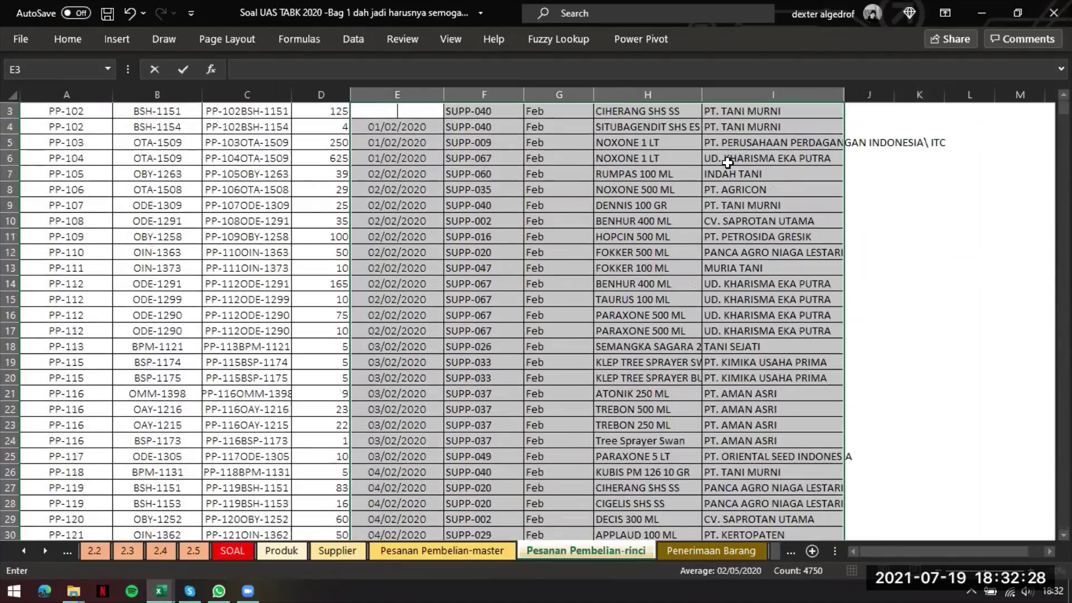
{"action": "key", "text": "Right"}
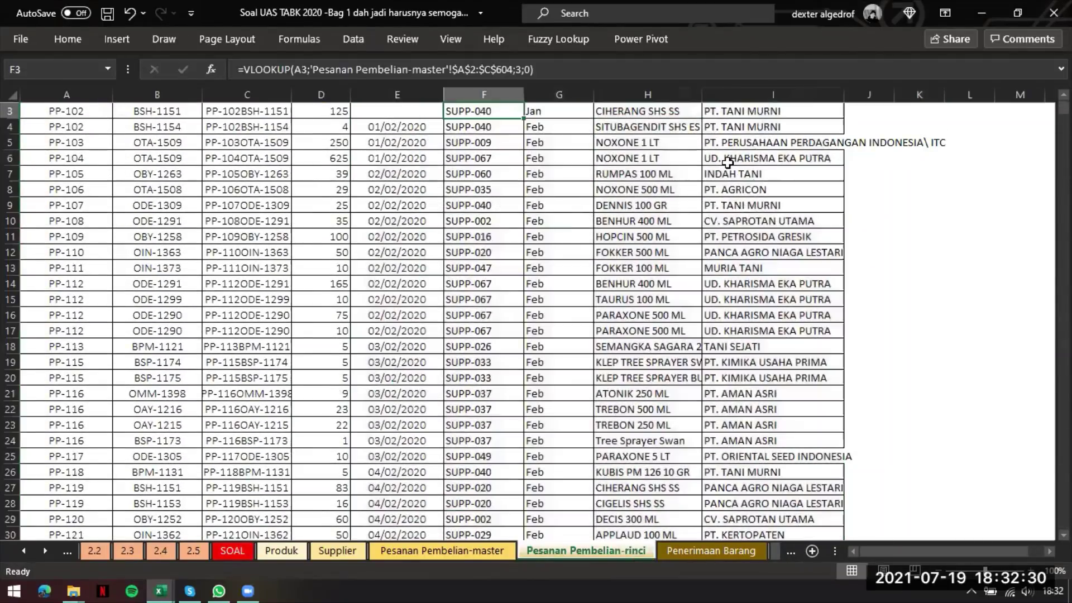
{"action": "key", "text": "Left"}
{"action": "key", "text": "ctrl+shift+Right"}
{"action": "key", "text": "ctrl+shift+Down"}
{"action": "key", "text": "ctrl+shift+Right"}
{"action": "key", "text": "ctrl+shift+Down"}
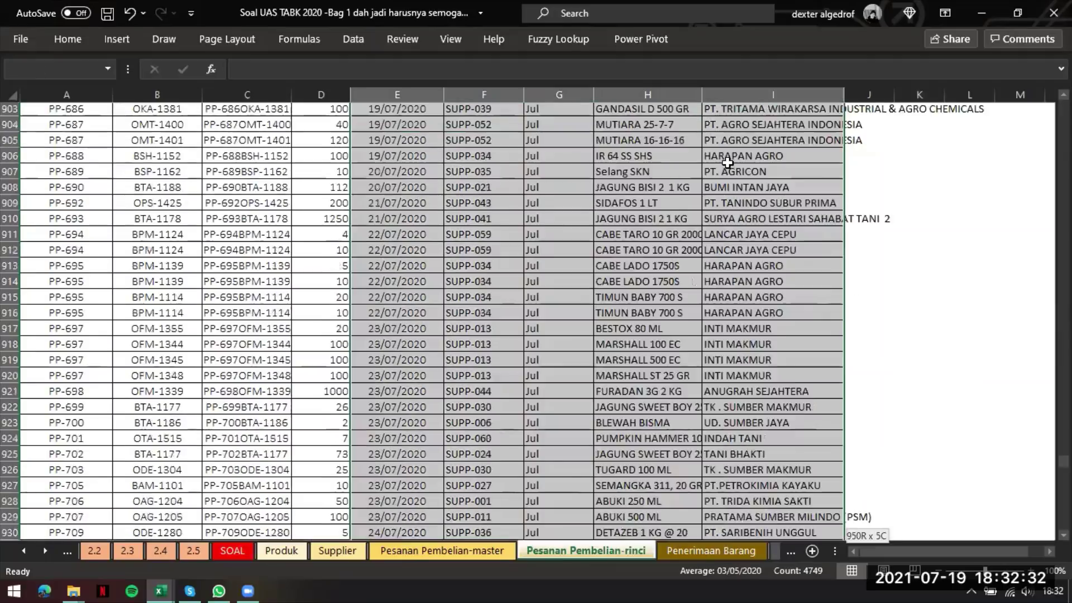
{"action": "key", "text": "Delete"}
{"action": "scroll", "coordinate": [728, 163], "scroll_direction": "up", "scroll_amount": 5}
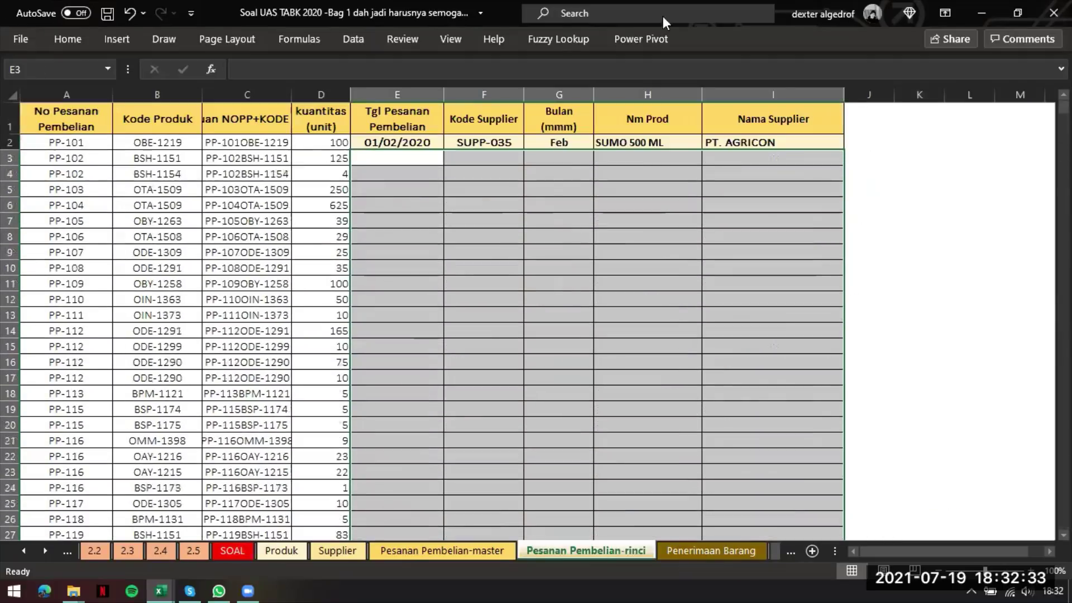
- Look up each order's date with =VLOOKUP(A3;'Pesanan Pembelian-master'!$A$2:$C$604;2;0) in E3 and fill it down the Tgl Pesanan Pembelian column
{"action": "left_click", "coordinate": [396, 159]}
{"action": "type", "text": "=VLOOKUP("}
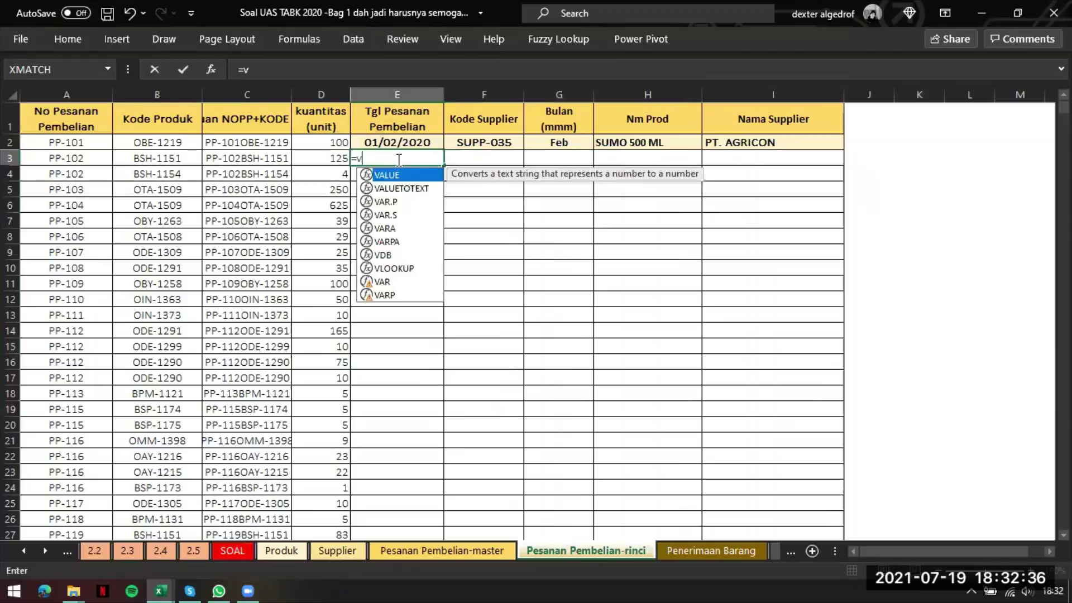
{"action": "key", "text": "Left"}
{"action": "key", "text": "Left"}
{"action": "key", "text": "Left"}
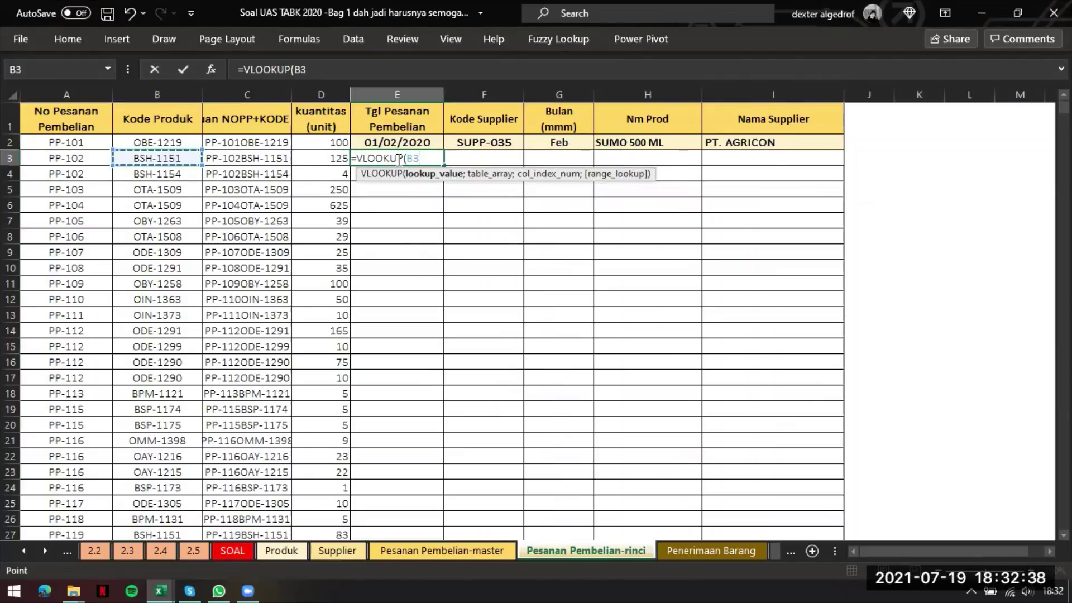
{"action": "key", "text": "Left"}
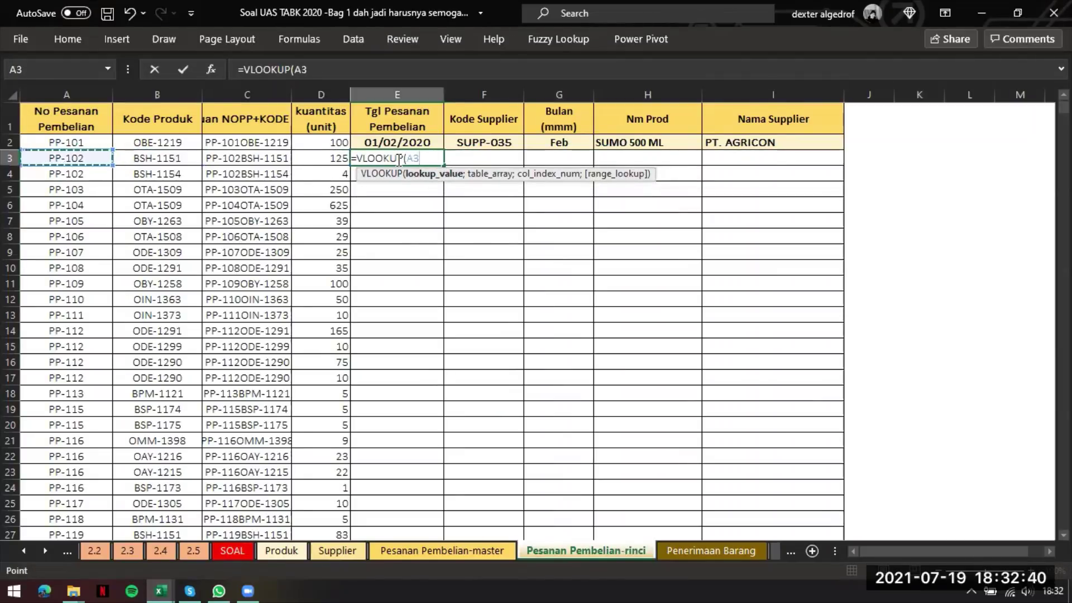
{"action": "type", "text": ";"}
{"action": "left_click", "coordinate": [438, 551]}
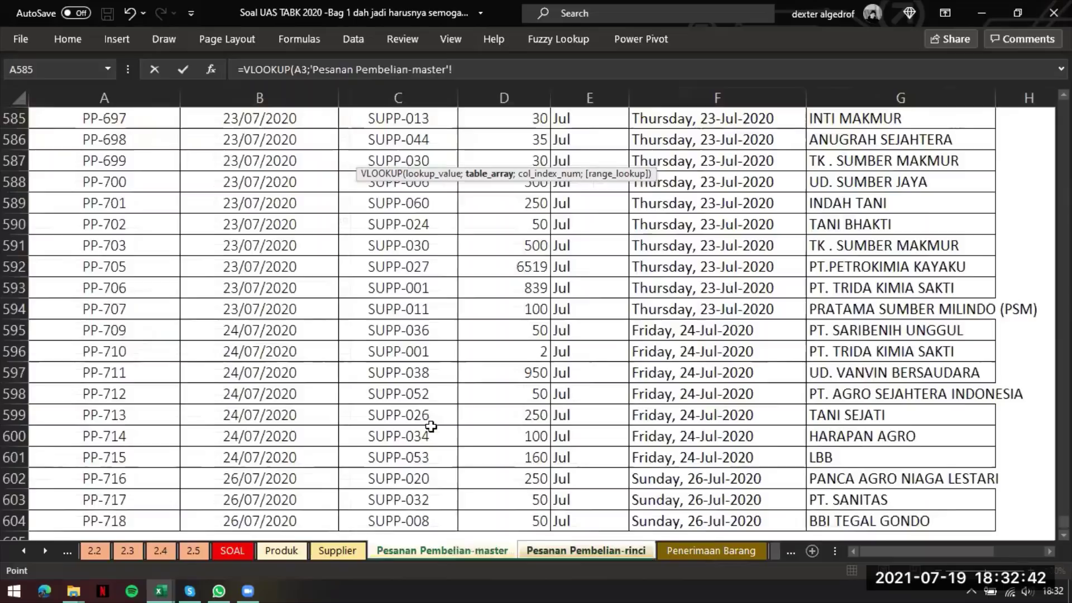
{"action": "scroll", "coordinate": [431, 427], "scroll_direction": "up", "scroll_amount": 12}
{"action": "left_click", "coordinate": [303, 163]}
{"action": "key", "text": "ctrl+Up"}
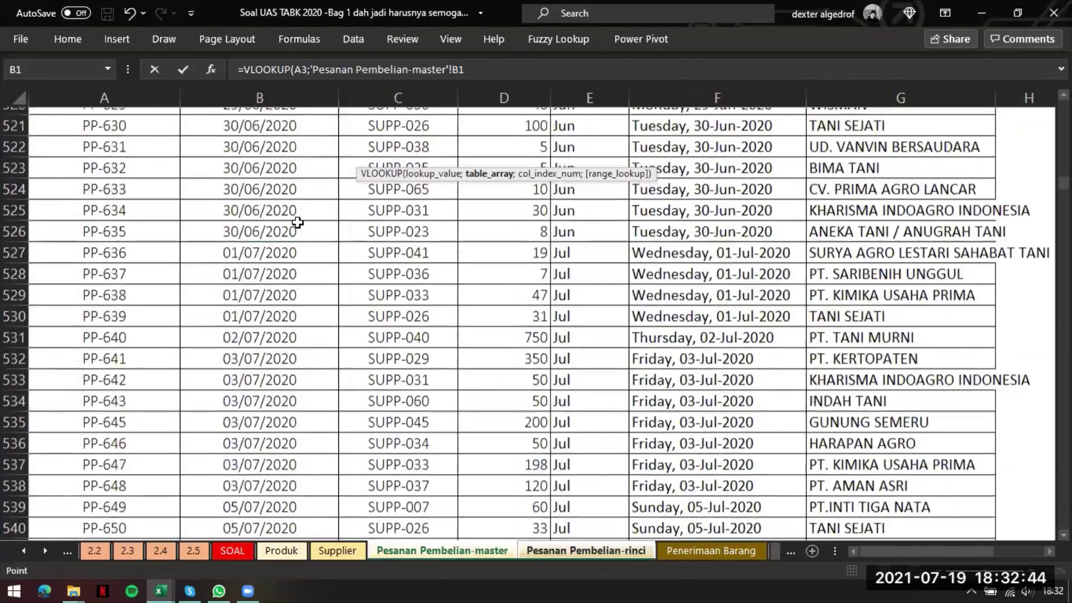
{"action": "key", "text": "Left"}
{"action": "key", "text": "Down"}
{"action": "key", "text": "shift+Right"}
{"action": "key", "text": "shift+Right"}
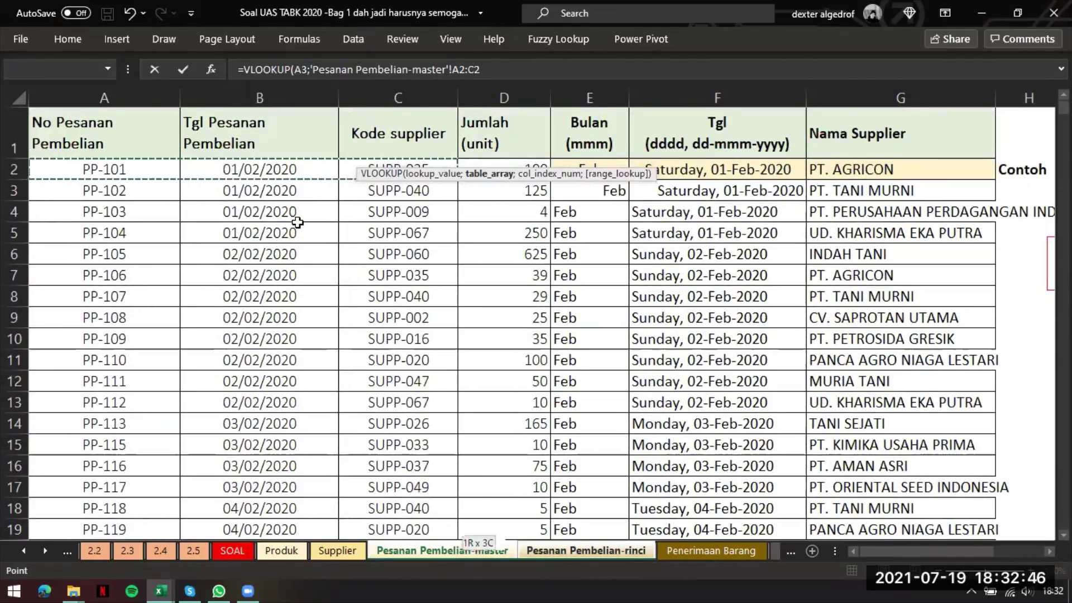
{"action": "key", "text": "ctrl+shift+Down"}
{"action": "key", "text": "F4"}
{"action": "type", "text": ";2"}
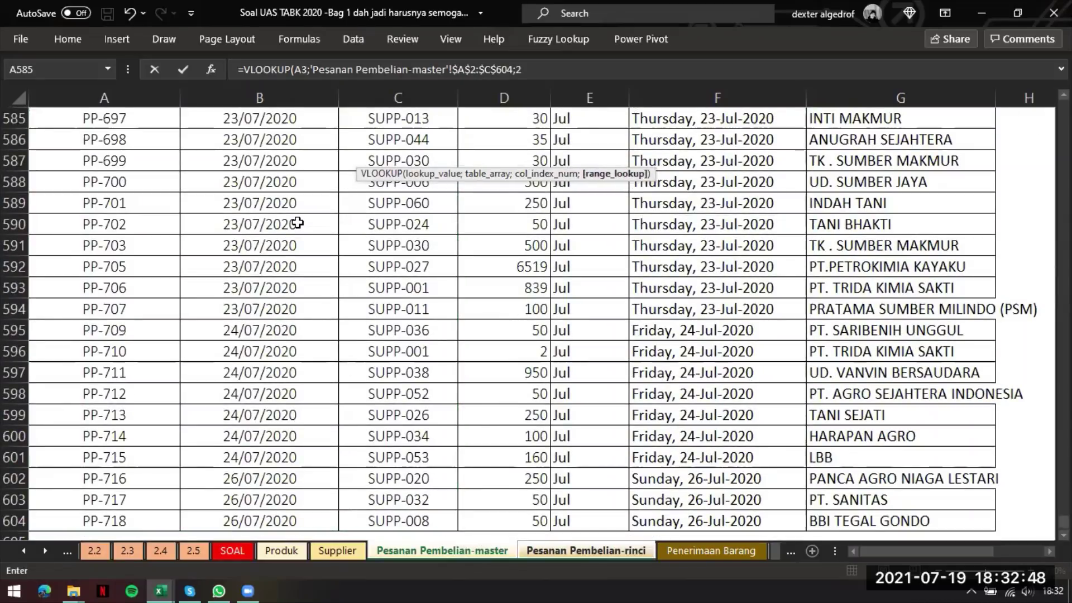
{"action": "type", "text": ";0)"}
{"action": "key", "text": "Return"}
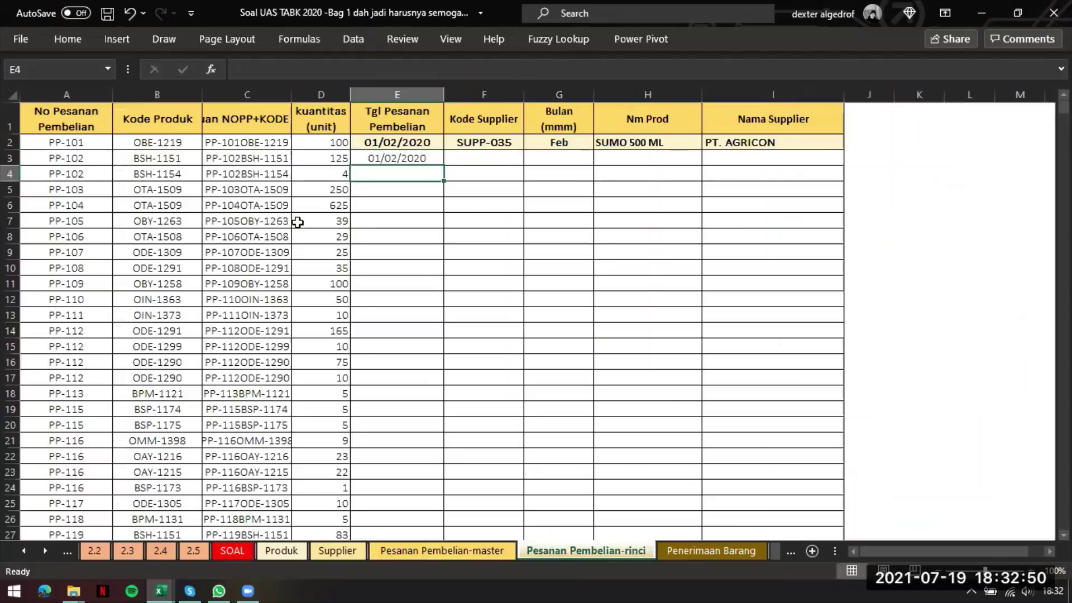
{"action": "left_click", "coordinate": [402, 157]}
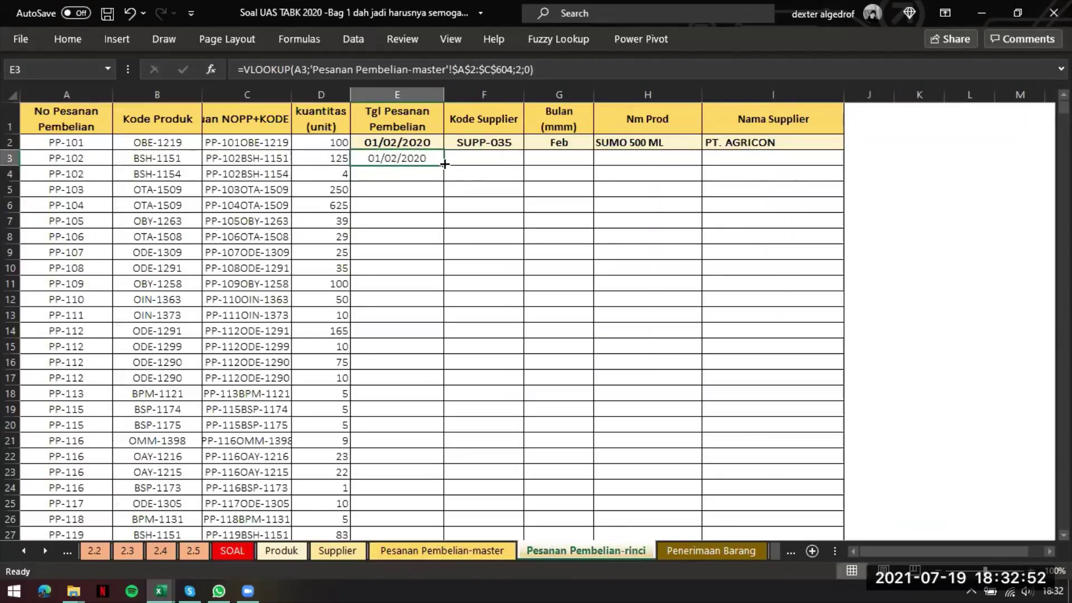
{"action": "double_click", "coordinate": [444, 163]}
- Look up each order's supplier code with =VLOOKUP(A3;'Pesanan Pembelian-master'!$A$2:$C$604;3;0) in F3 and fill it down the Kode Supplier column
{"action": "left_click", "coordinate": [480, 158]}
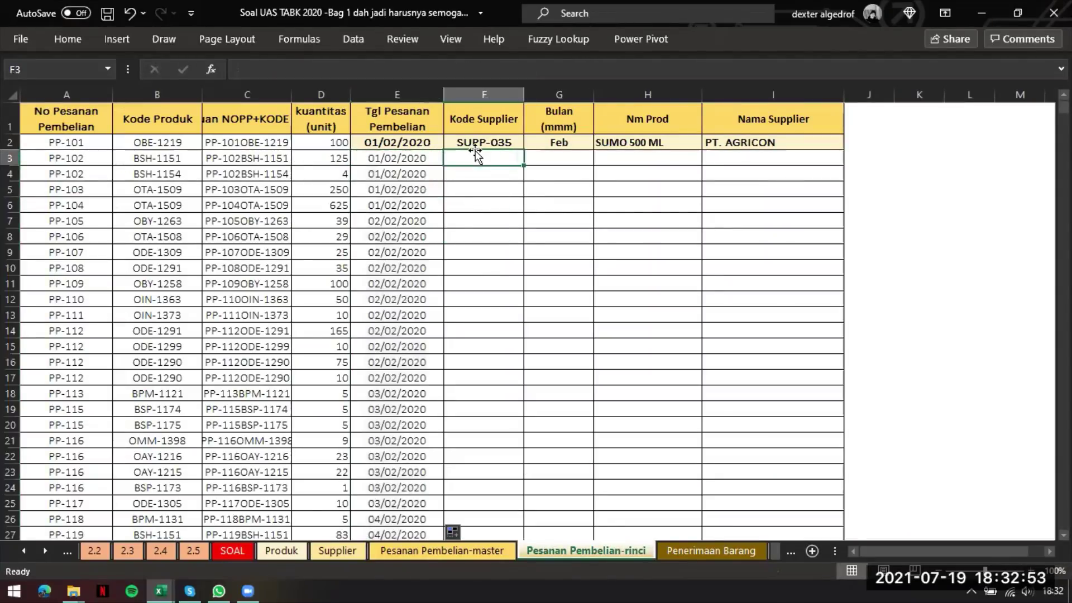
{"action": "left_click", "coordinate": [392, 160]}
{"action": "key", "text": "F2"}
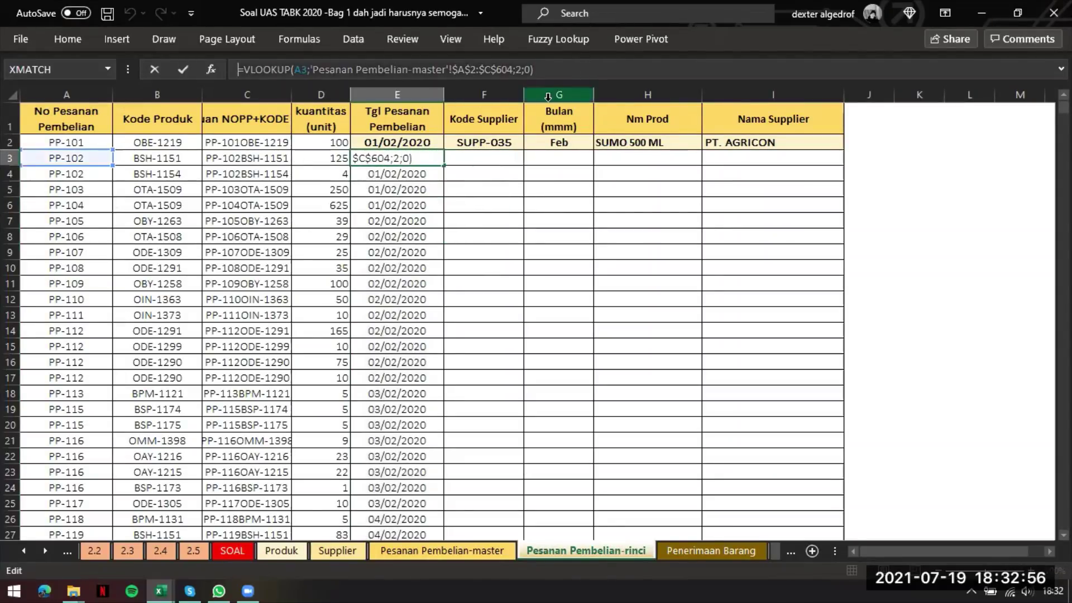
{"action": "key", "text": "Escape"}
{"action": "key", "text": "Right"}
{"action": "type", "text": "=VLOOKUP(A3;'Pesanan Pembelian-master'!$A$2:$C$604;2;0)"}
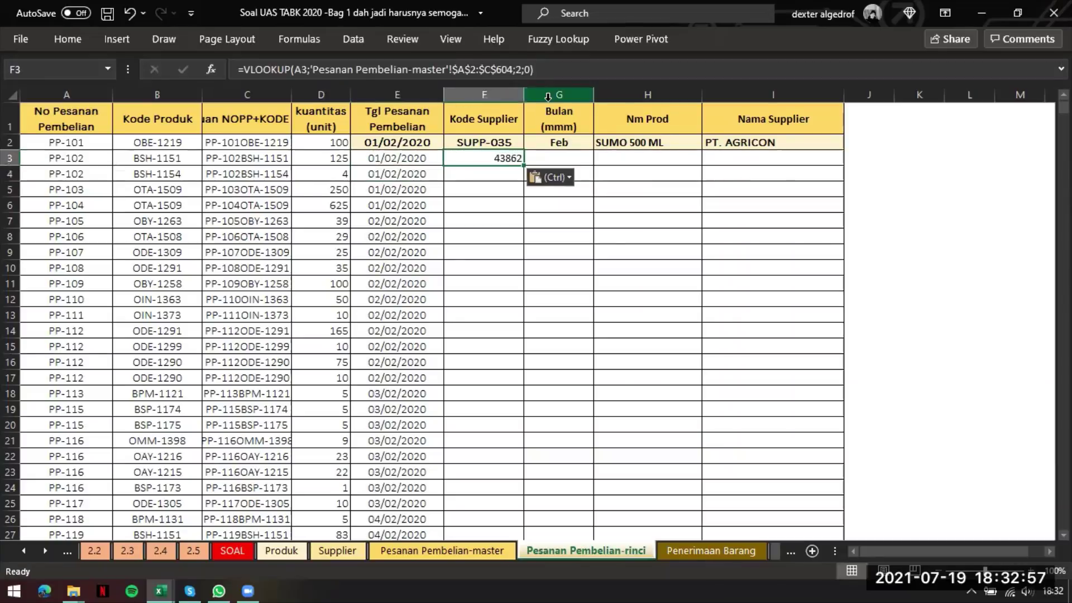
{"action": "left_click", "coordinate": [514, 66]}
{"action": "key", "text": "Delete"}
{"action": "type", "text": "3"}
{"action": "key", "text": "Return"}
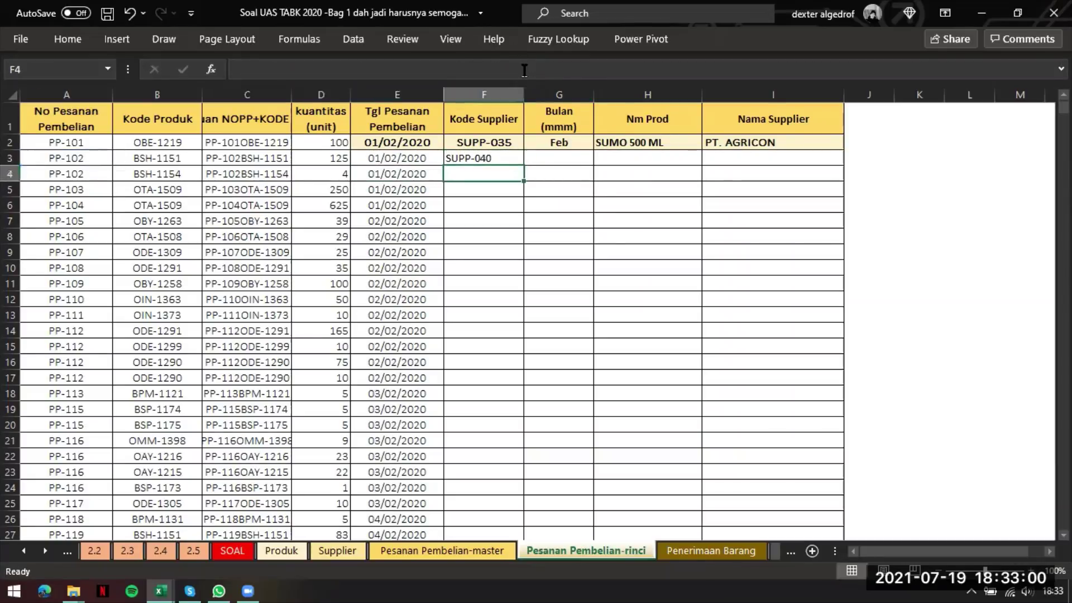
{"action": "left_click", "coordinate": [486, 158]}
{"action": "double_click", "coordinate": [524, 165]}
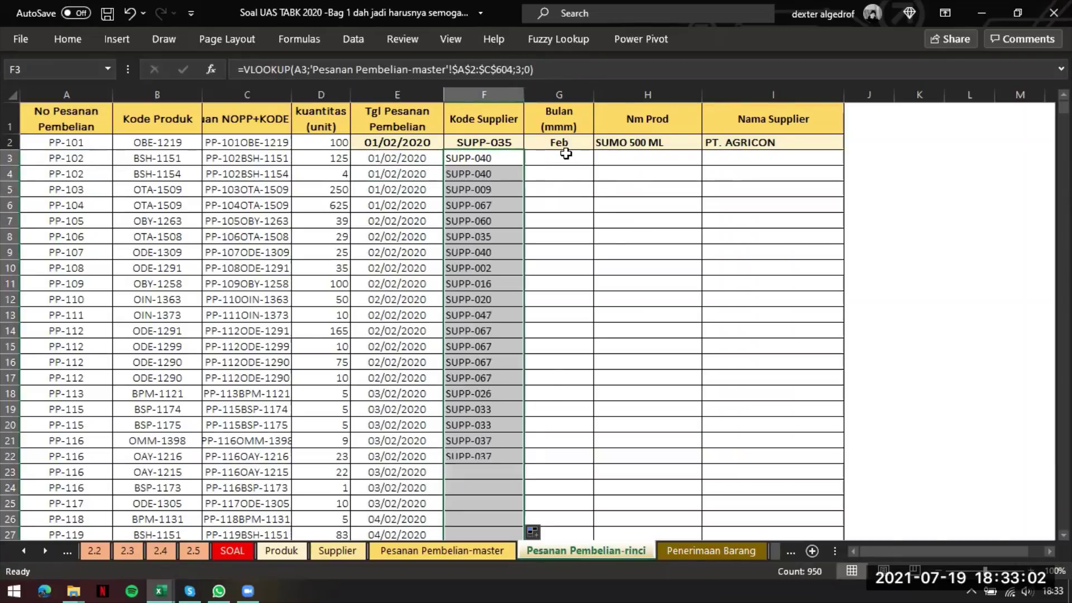
- Enter =TEXT(E3;"mmm") in G3 to show the order date's month name
{"action": "left_click", "coordinate": [566, 155]}
{"action": "type", "text": "="}
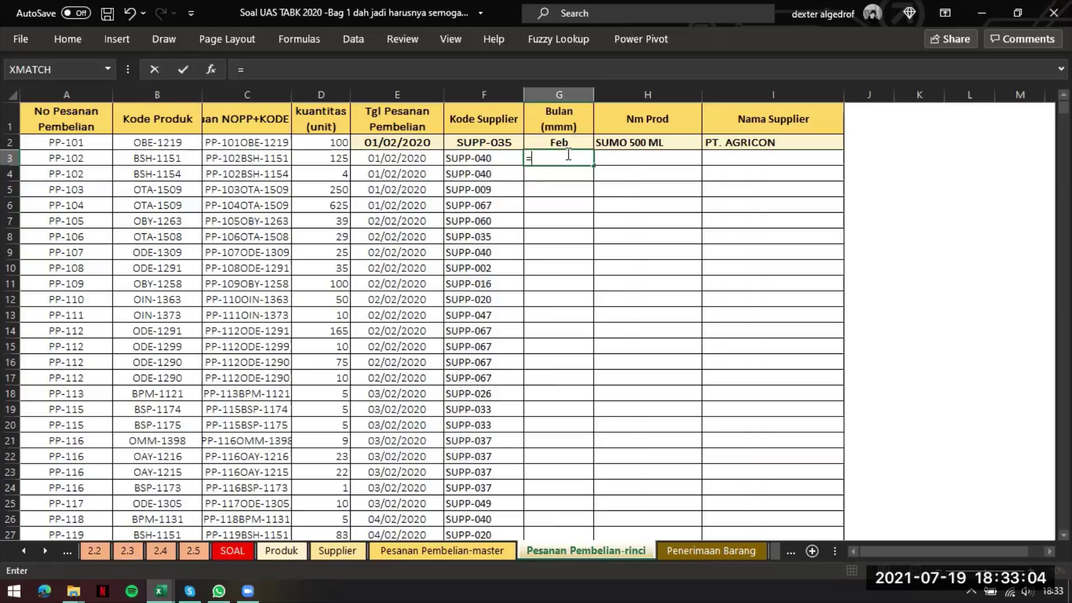
{"action": "type", "text": "text("}
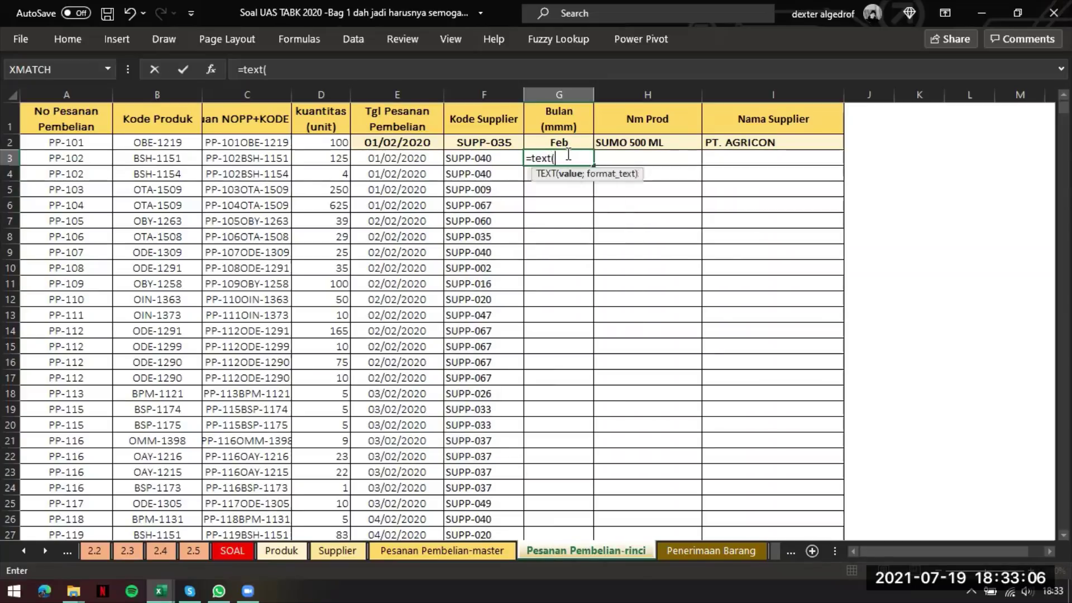
{"action": "key", "text": "Left"}
{"action": "key", "text": "Left"}
{"action": "key", "text": "Left"}
{"action": "key", "text": "Right"}
{"action": "type", "text": ";"}
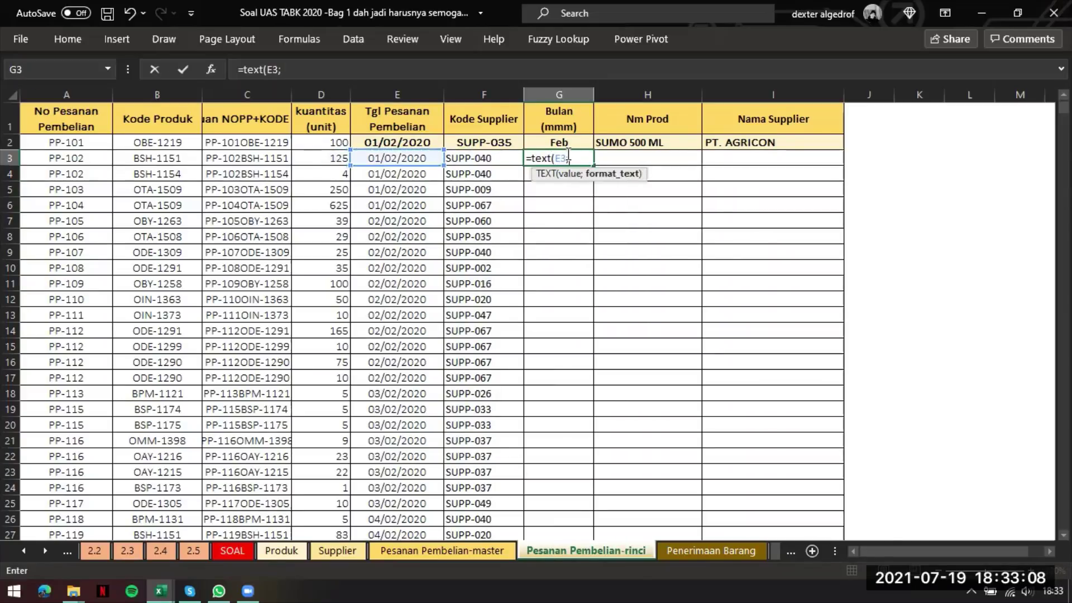
{"action": "type", "text": "\"mmm\")"}
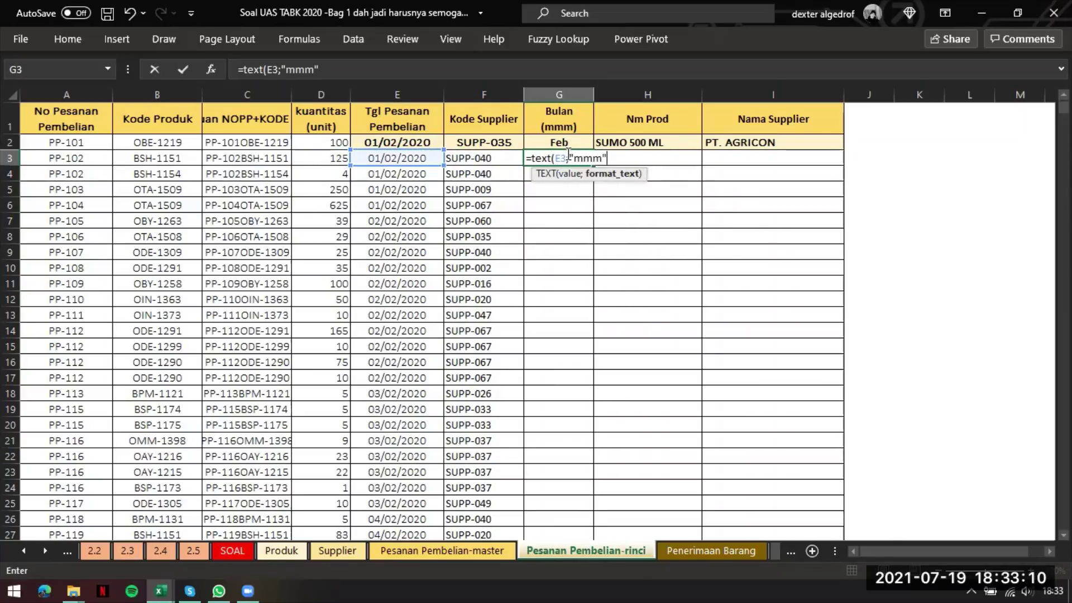
{"action": "key", "text": "Return"}
- Look up the product name in H3 with =VLOOKUP(B3;prdk;2;0), using the prdk named range
{"action": "key", "text": "Right"}
{"action": "key", "text": "Up"}
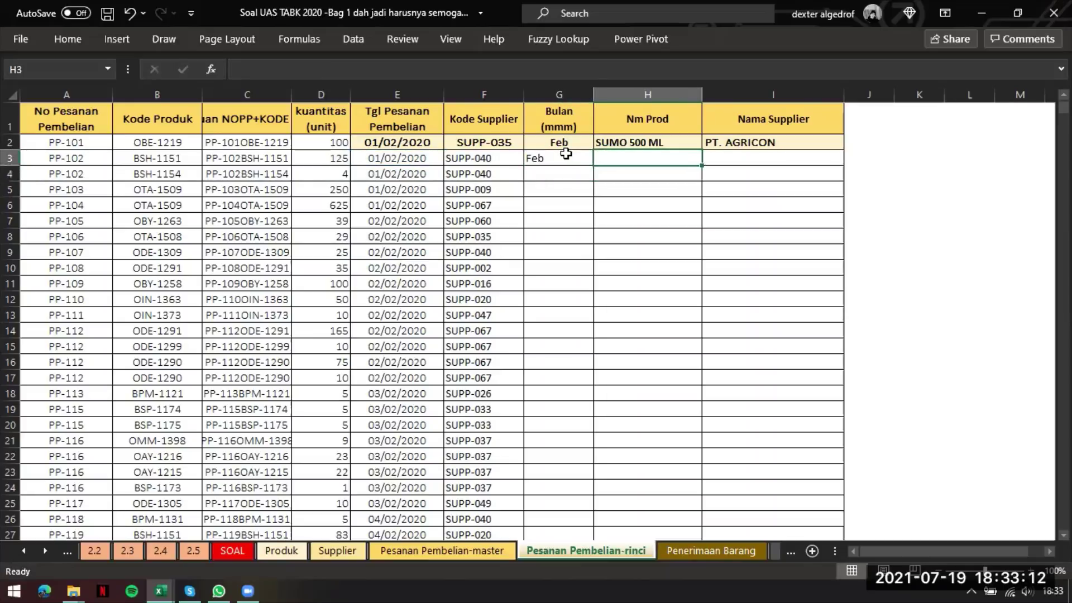
{"action": "type", "text": "="}
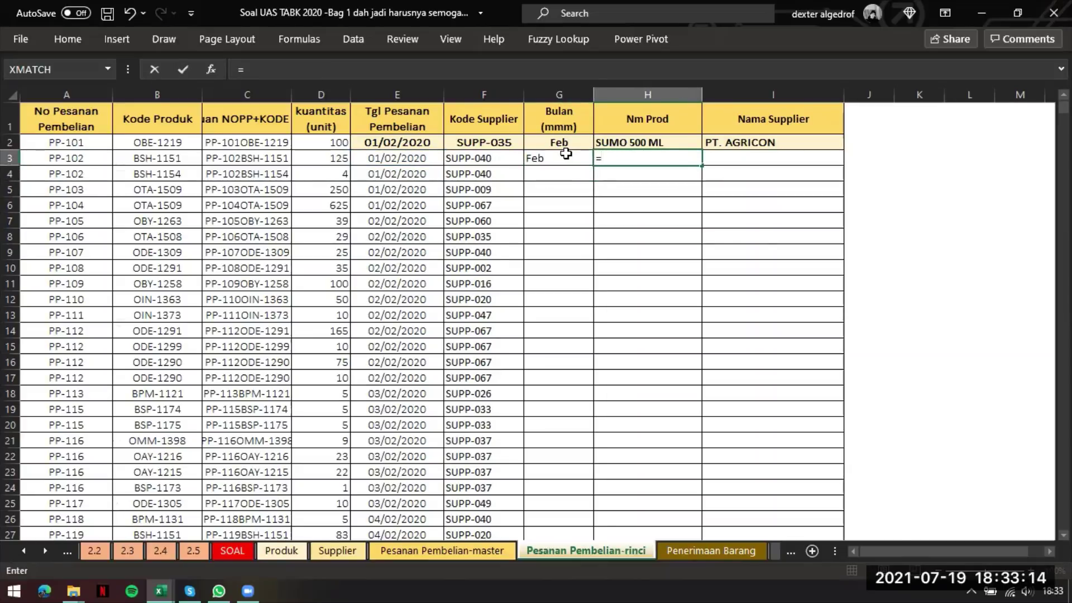
{"action": "type", "text": "VLOOKUP("}
{"action": "left_click", "coordinate": [567, 158]}
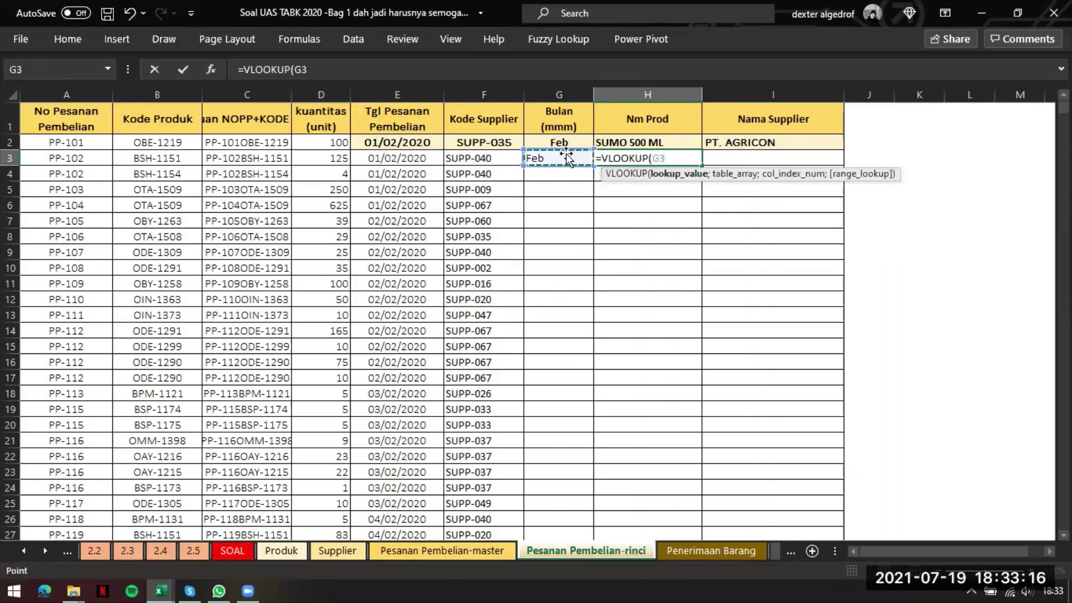
{"action": "key", "text": "Left"}
{"action": "key", "text": "Left"}
{"action": "key", "text": "Left"}
{"action": "key", "text": "Left"}
{"action": "key", "text": "Left"}
{"action": "type", "text": ";"}
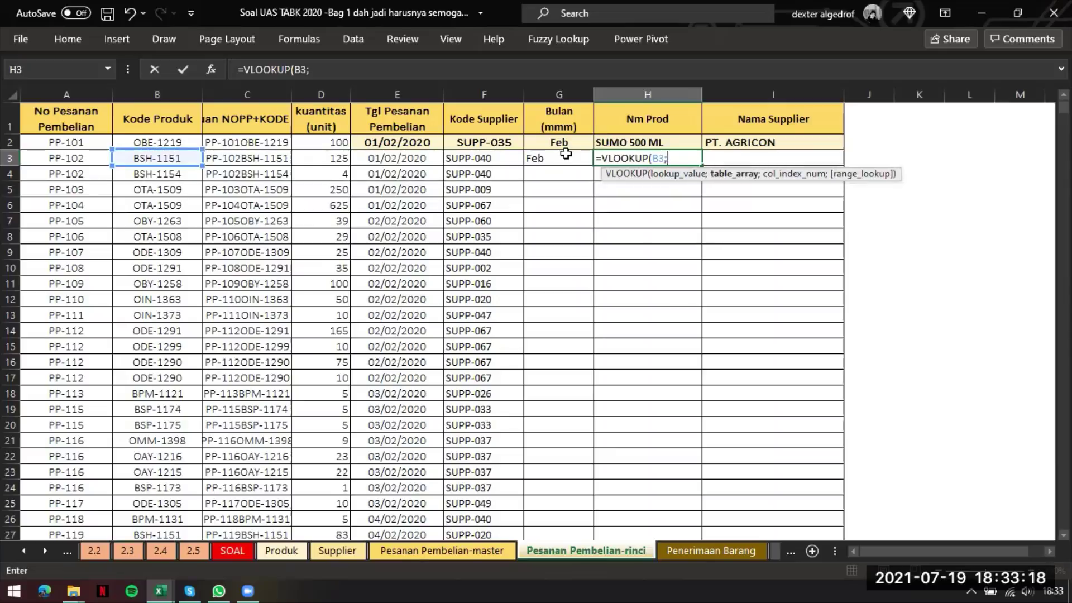
{"action": "type", "text": "pr"}
{"action": "key", "text": "Tab"}
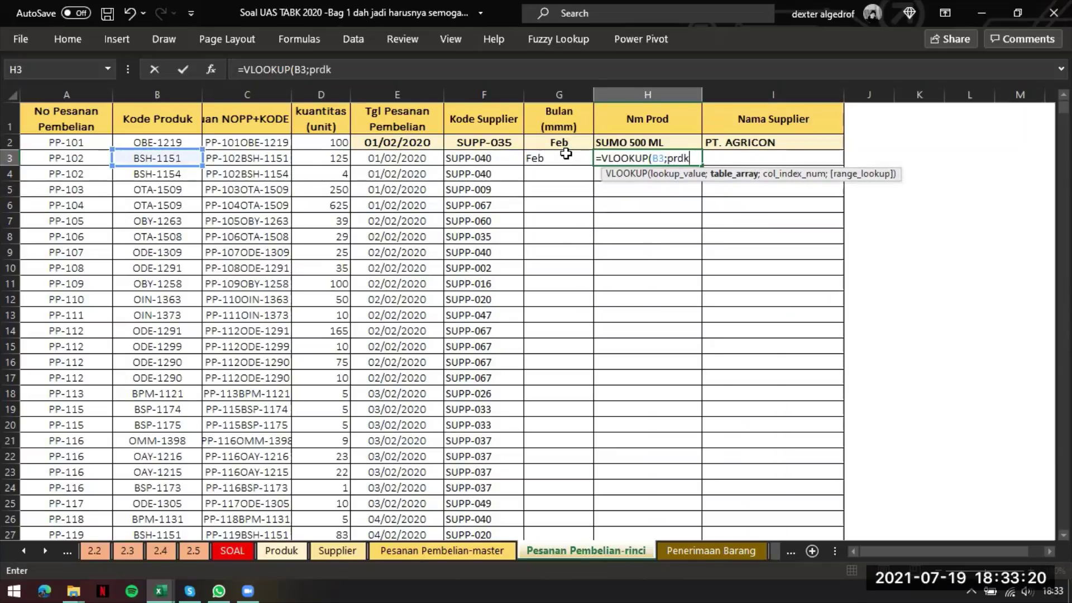
{"action": "type", "text": ";2"}
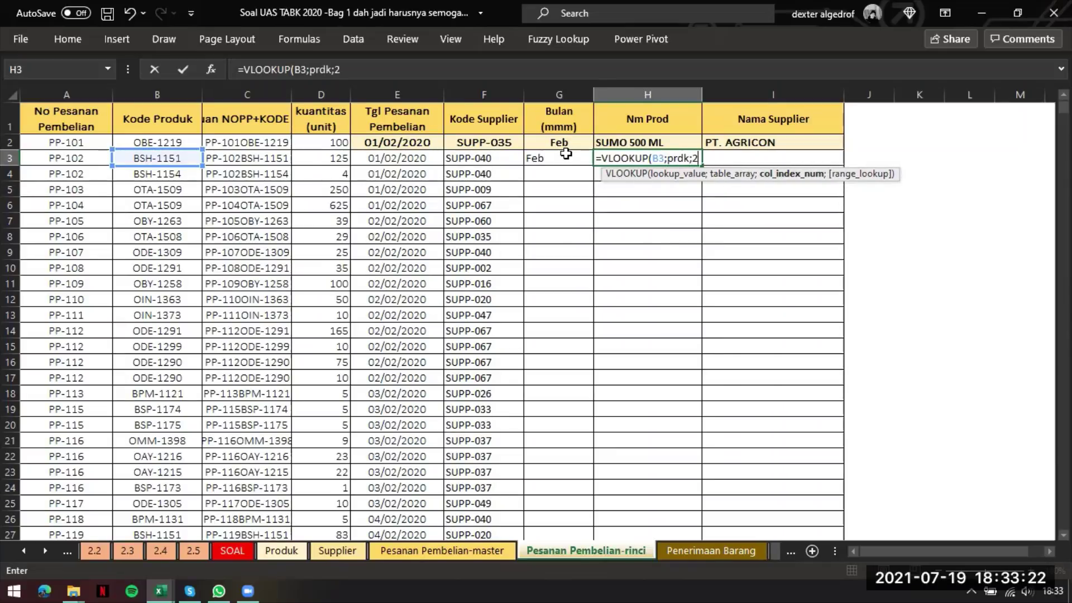
{"action": "type", "text": ";0"}
{"action": "key", "text": "Tab"}
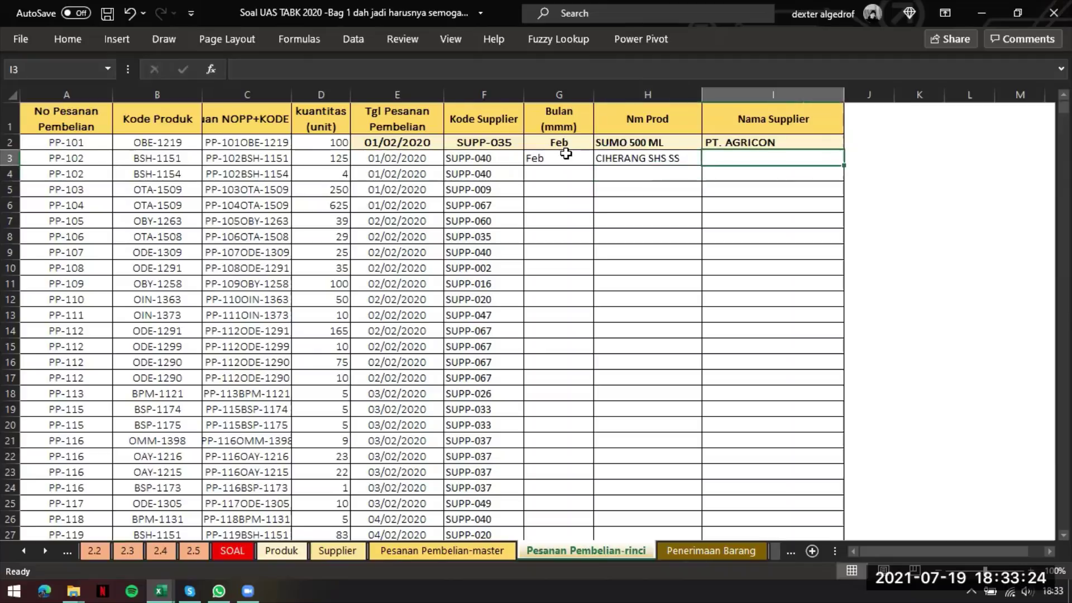
- Look up the supplier name in I3 with =VLOOKUP(F3;supply;2;0), using the supply named range
{"action": "type", "text": "=vl"}
{"action": "key", "text": "Tab"}
{"action": "key", "text": "Left"}
{"action": "key", "text": "Left"}
{"action": "key", "text": "Left"}
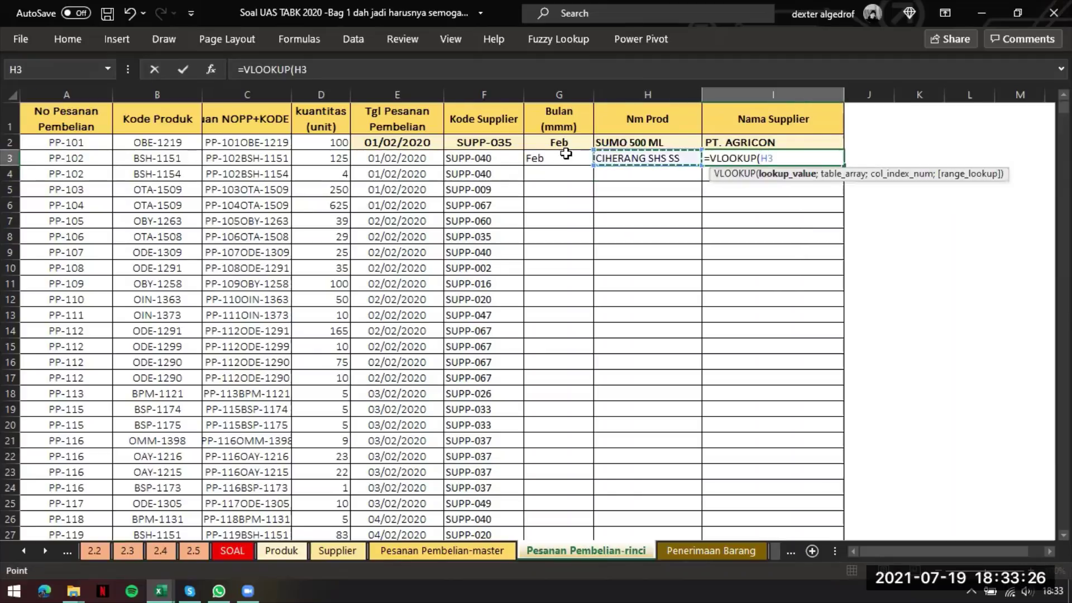
{"action": "type", "text": ";sup"}
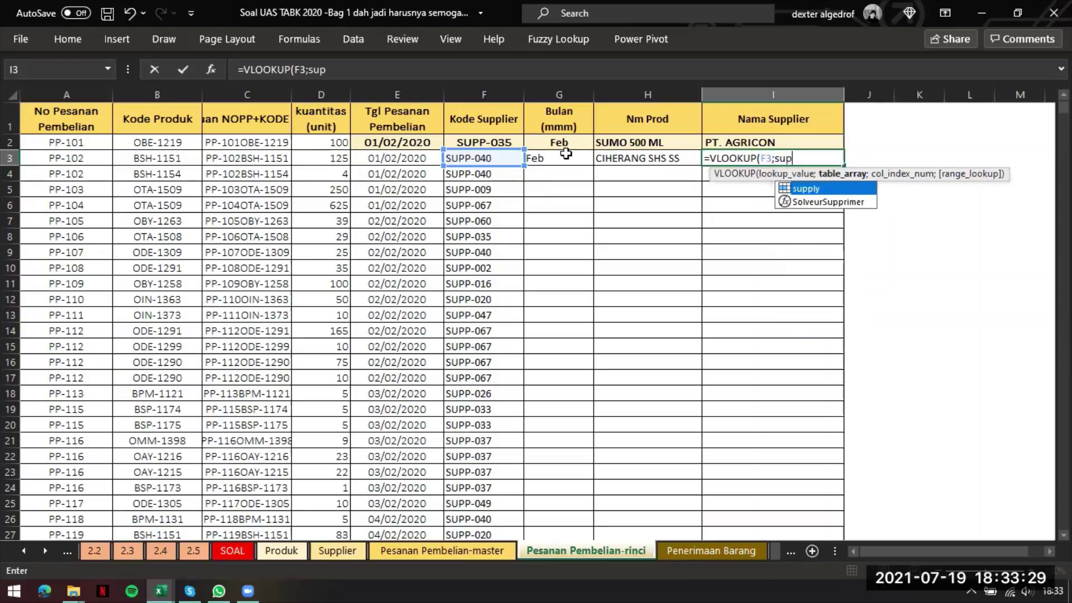
{"action": "key", "text": "Tab"}
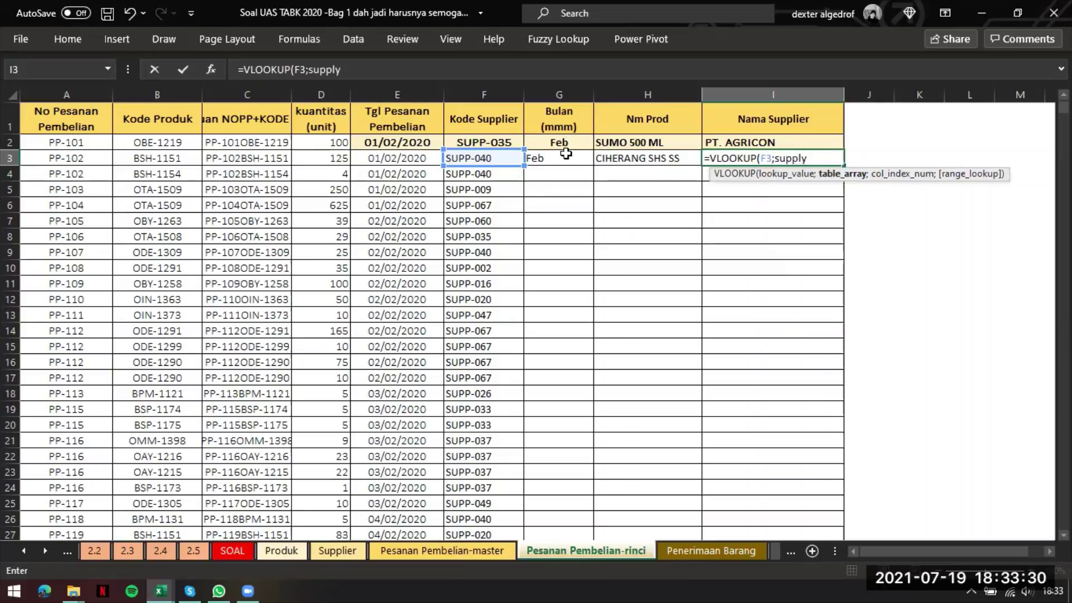
{"action": "type", "text": ";2;0)"}
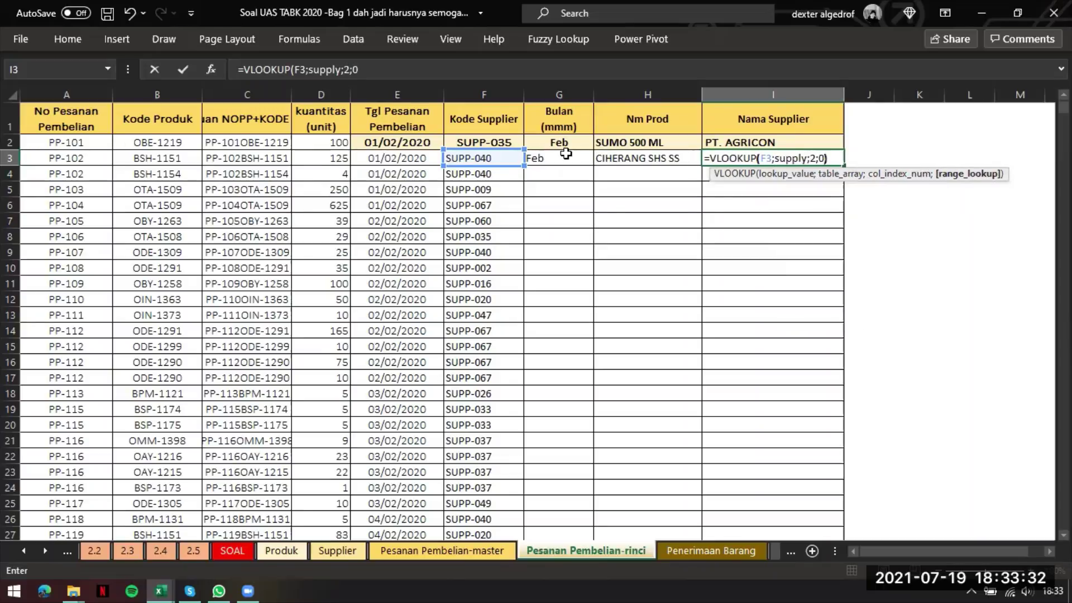
{"action": "key", "text": "Return"}
- Fill the month, product name and supplier name formulas in G3:I3 down to the end of the order rows
{"action": "left_click_drag", "start_coordinate": [566, 154], "coordinate": [769, 160]}
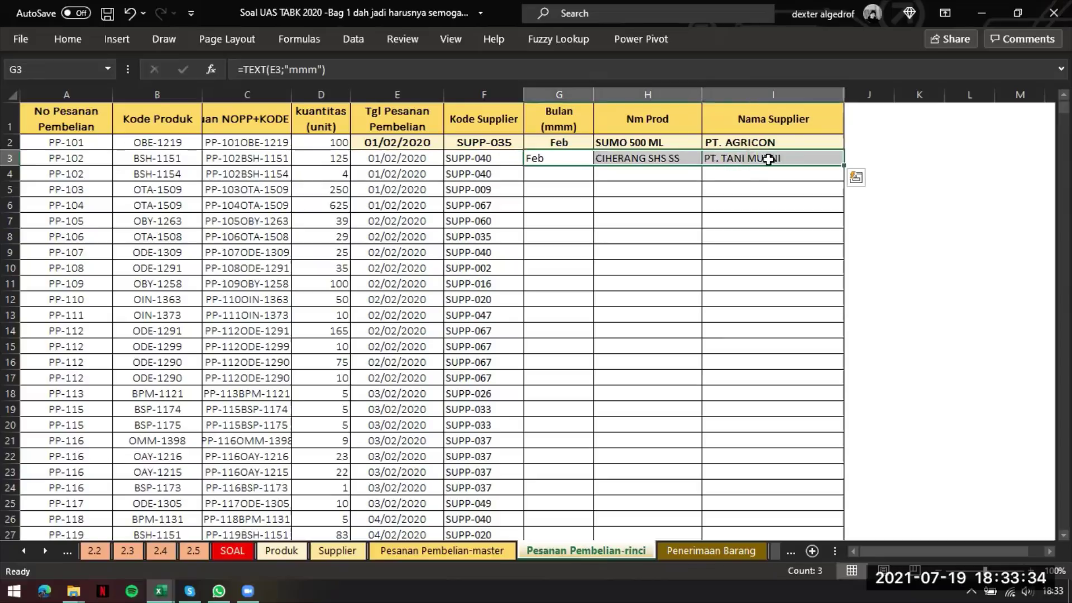
{"action": "double_click", "coordinate": [846, 167]}
{"action": "left_click", "coordinate": [869, 158]}
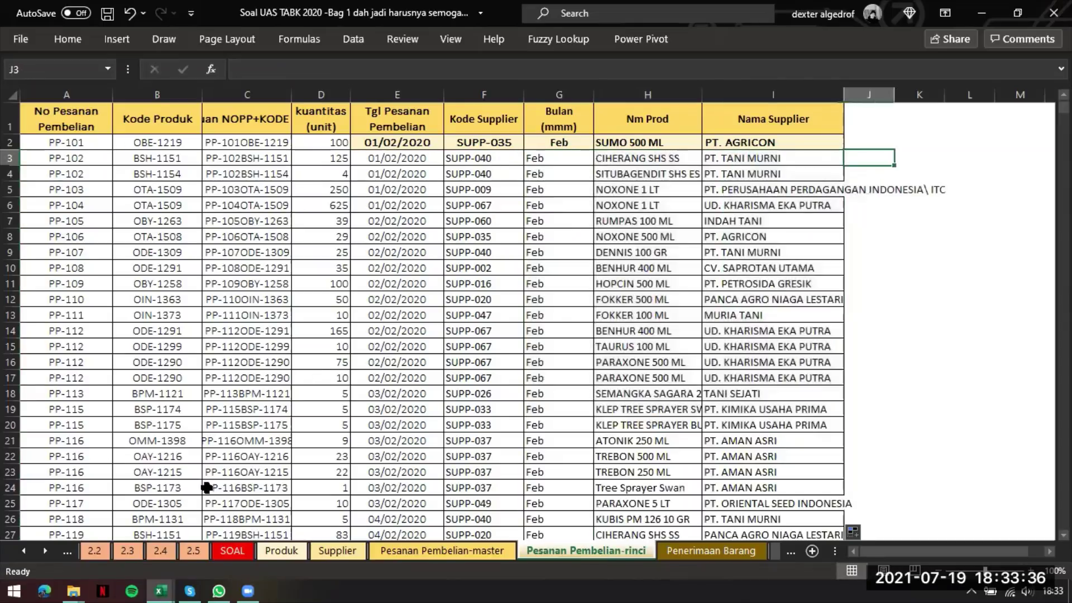
- Read question 2.2 on the SOAL sheet about inaccurate order quantities in the Rincian Pesanan Pembelian report
{"action": "left_click", "coordinate": [232, 550]}
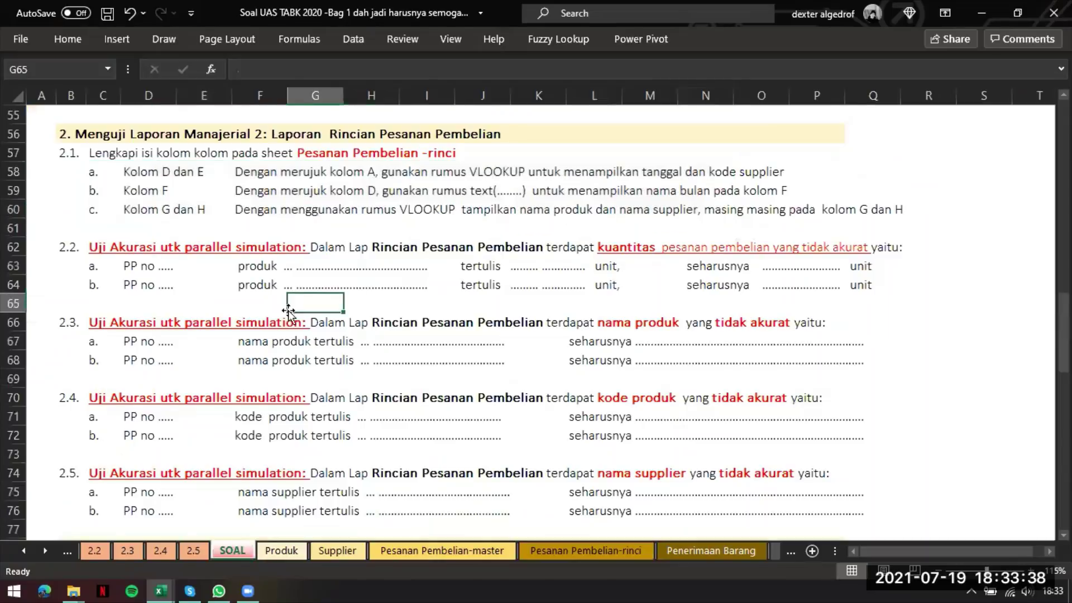
{"action": "scroll", "coordinate": [123, 276], "scroll_direction": "down", "scroll_amount": 1}
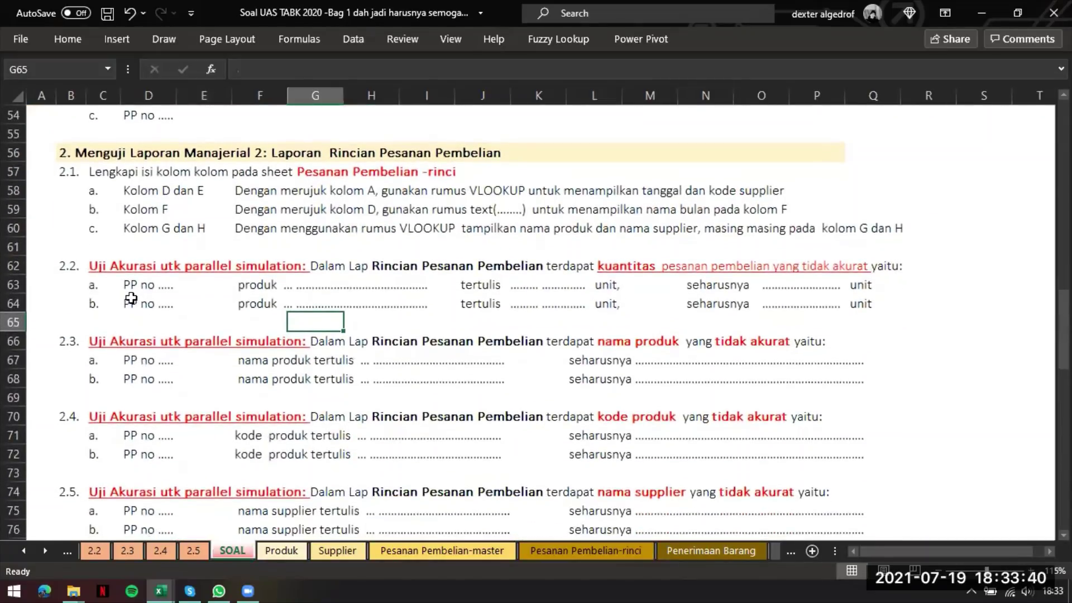
{"action": "scroll", "coordinate": [128, 275], "scroll_direction": "down", "scroll_amount": 1}
{"action": "left_click_drag", "start_coordinate": [103, 248], "coordinate": [865, 276]}
{"action": "left_click_drag", "start_coordinate": [333, 247], "coordinate": [894, 250]}
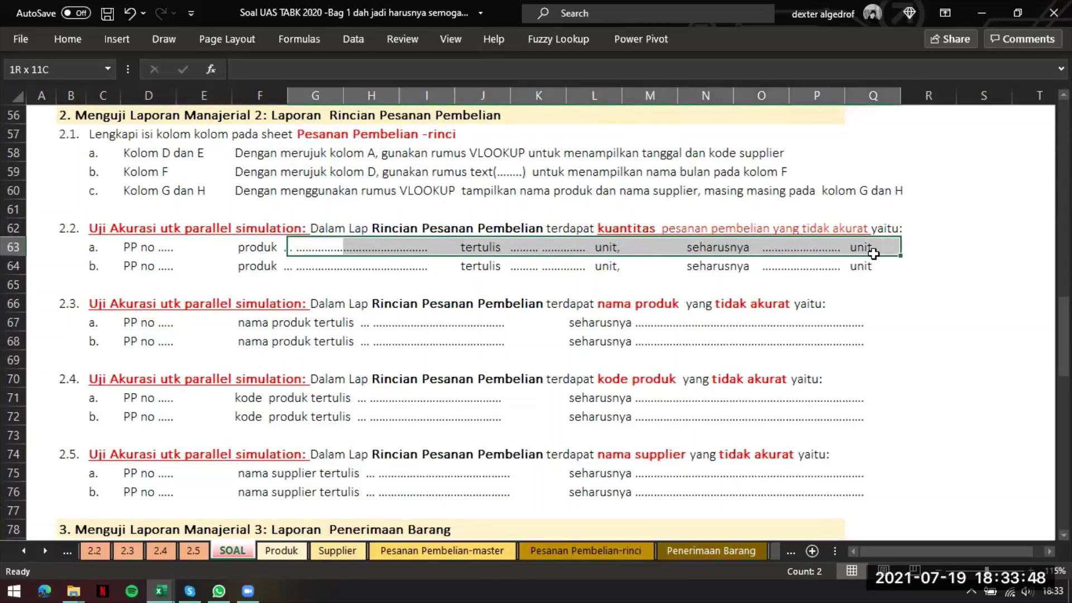
{"action": "left_click", "coordinate": [930, 319]}
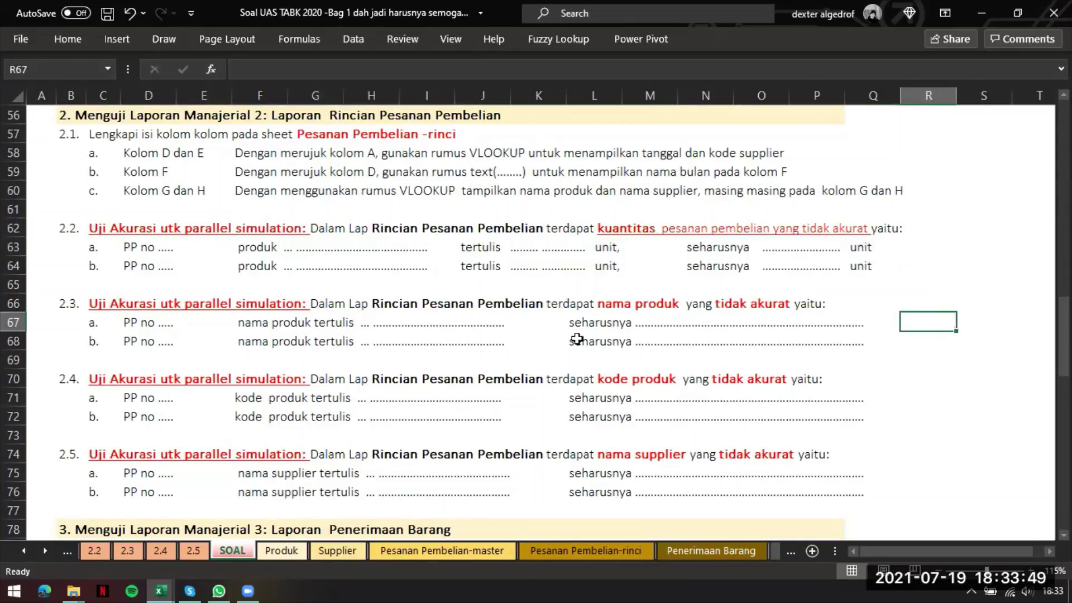
- Open the Lap Manajerial 2 sheet and examine the No PP and Supplier cells in the PP-101 total rows
{"action": "left_click", "coordinate": [95, 551]}
{"action": "scroll", "coordinate": [125, 412], "scroll_direction": "up", "scroll_amount": 2}
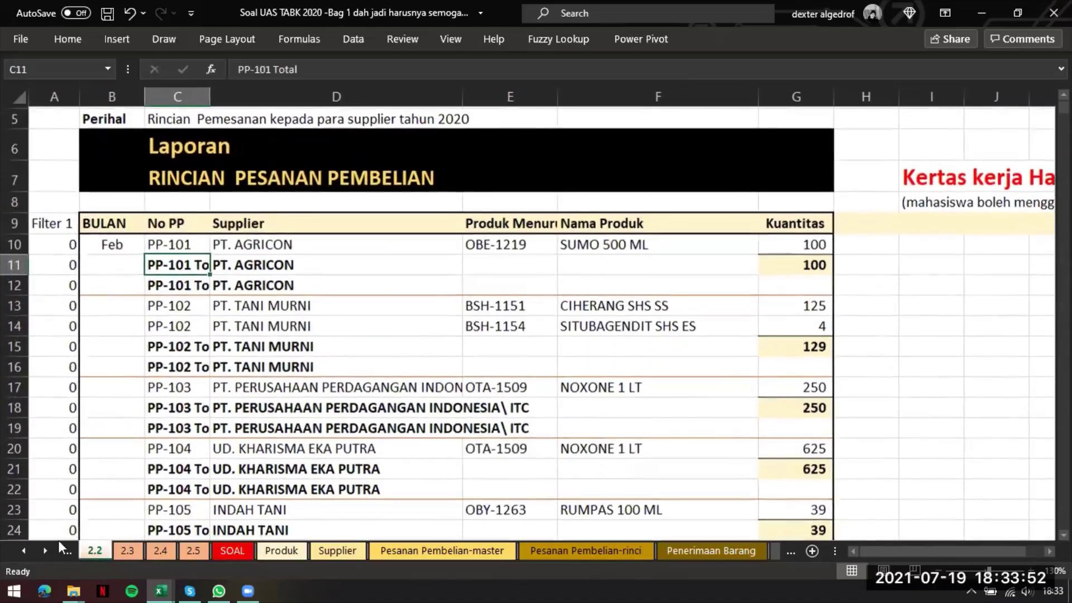
{"action": "scroll", "coordinate": [123, 304], "scroll_direction": "up", "scroll_amount": 1}
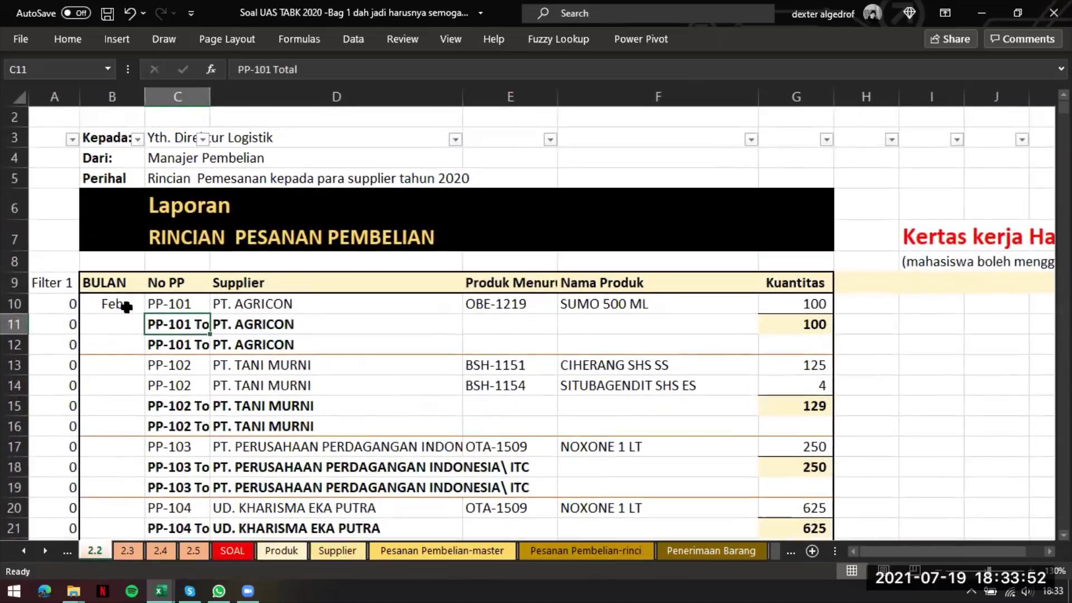
{"action": "left_click", "coordinate": [68, 551]}
{"action": "scroll", "coordinate": [308, 424], "scroll_direction": "down", "scroll_amount": 2}
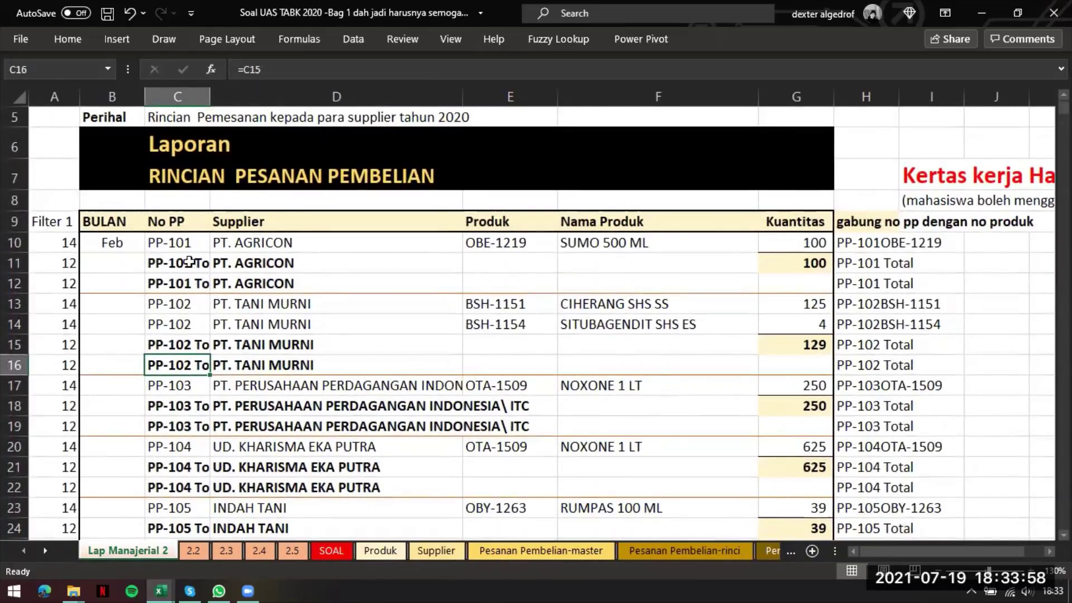
{"action": "left_click_drag", "start_coordinate": [171, 263], "coordinate": [256, 273]}
{"action": "left_click_drag", "start_coordinate": [167, 260], "coordinate": [279, 275]}
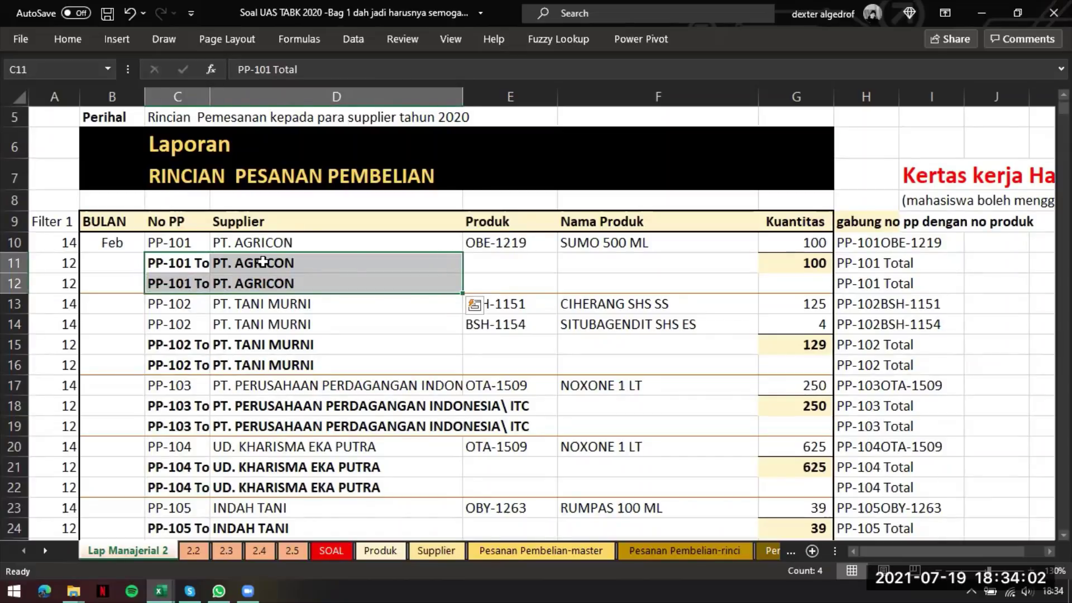
{"action": "left_click", "coordinate": [257, 269]}
{"action": "left_click", "coordinate": [72, 39]}
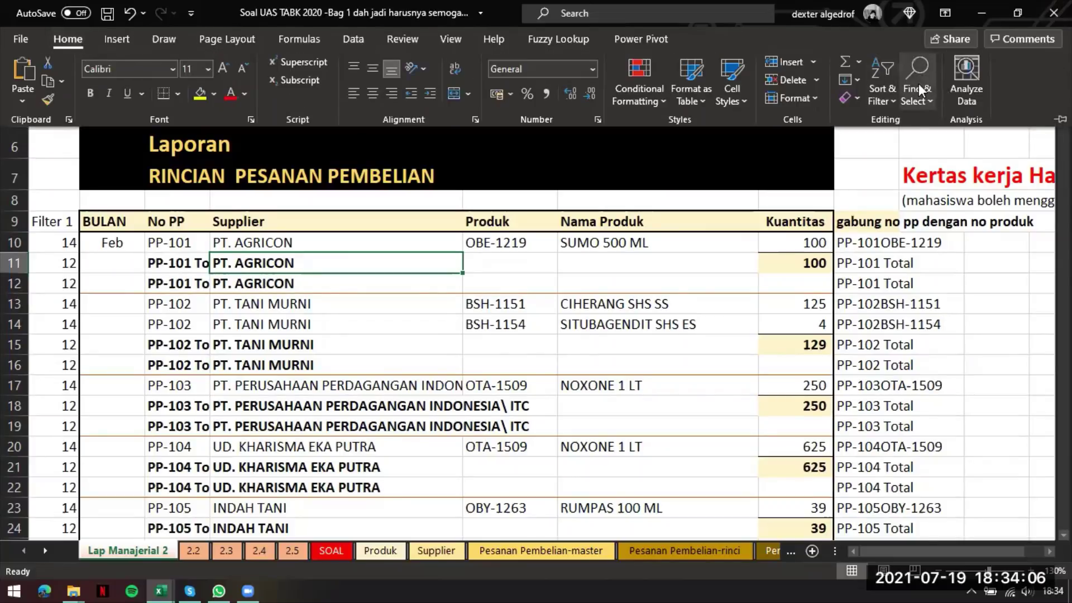
{"action": "left_click", "coordinate": [922, 75]}
{"action": "left_click", "coordinate": [957, 193]}
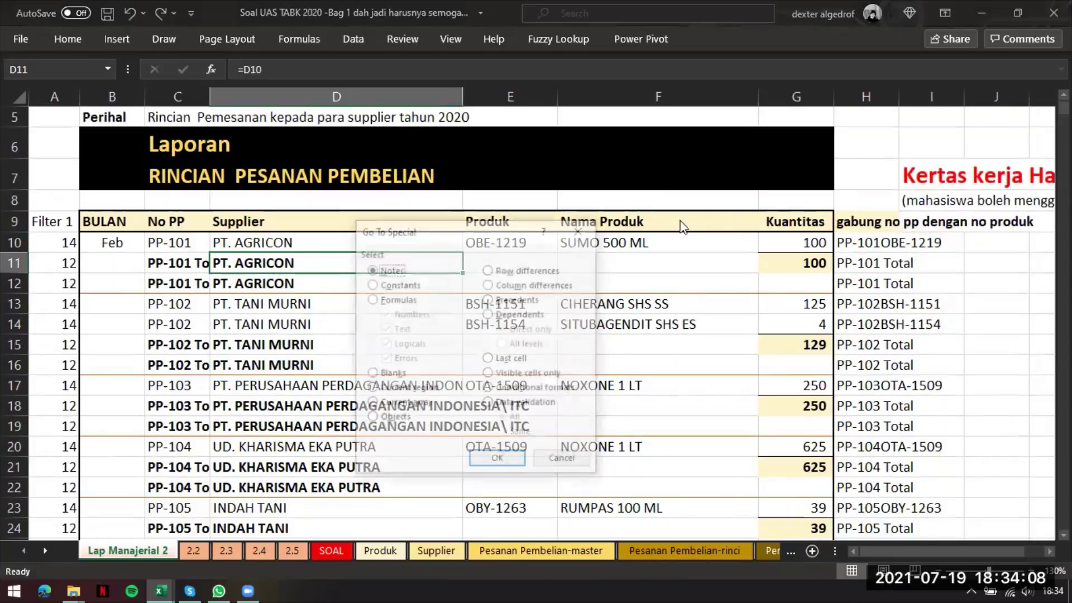
{"action": "left_click", "coordinate": [580, 230]}
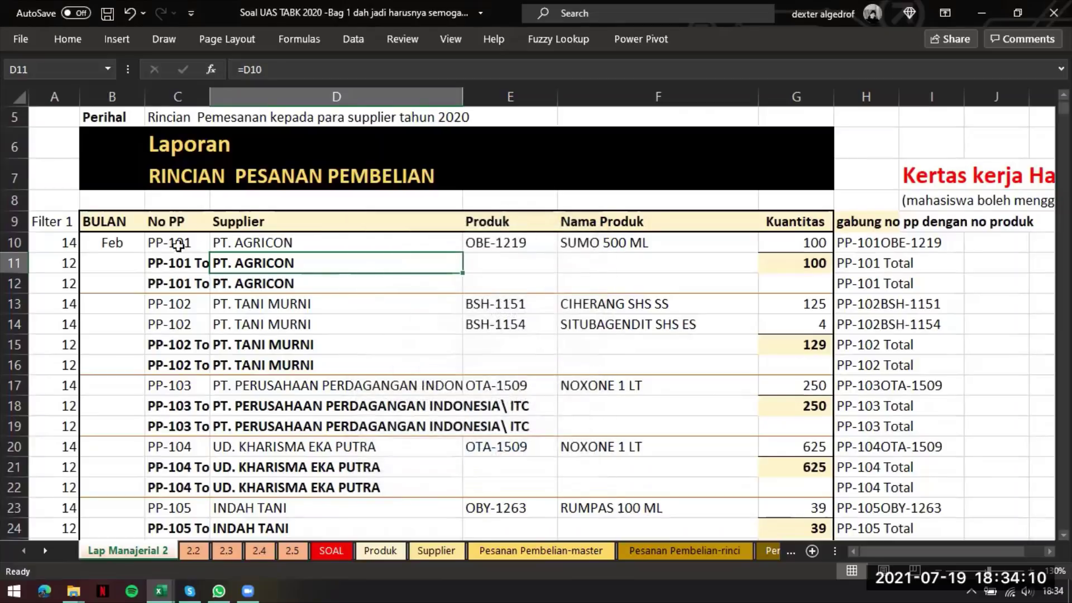
- Examine the filled No PP and Supplier columns and the Filter 1 column on Lap Manajerial 2
{"action": "left_click_drag", "start_coordinate": [162, 242], "coordinate": [290, 345]}
{"action": "left_click", "coordinate": [619, 288]}
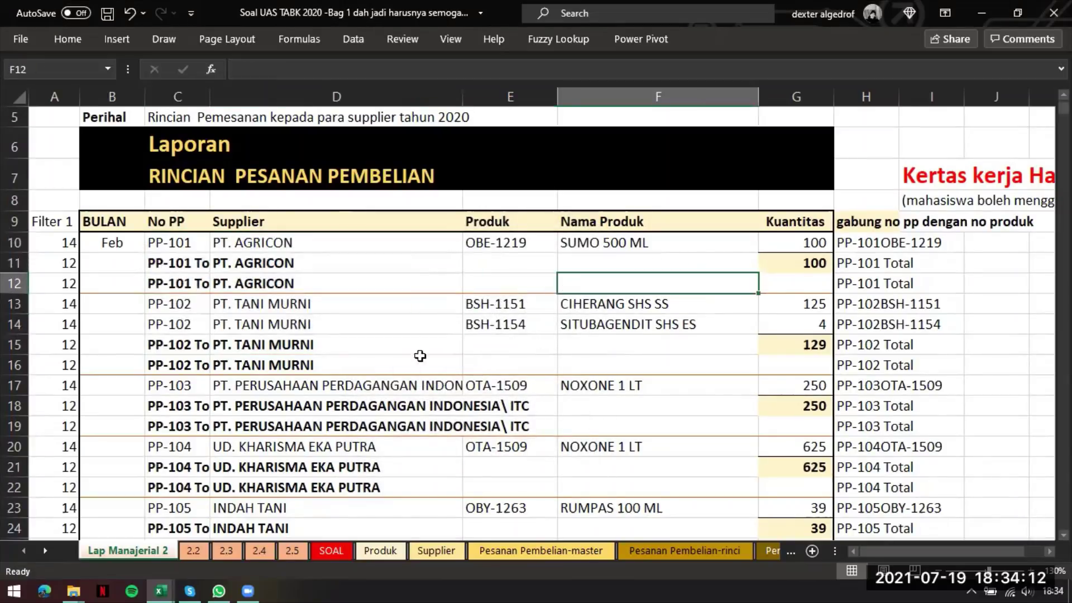
{"action": "left_click_drag", "start_coordinate": [56, 223], "coordinate": [56, 345]}
{"action": "left_click", "coordinate": [177, 242]}
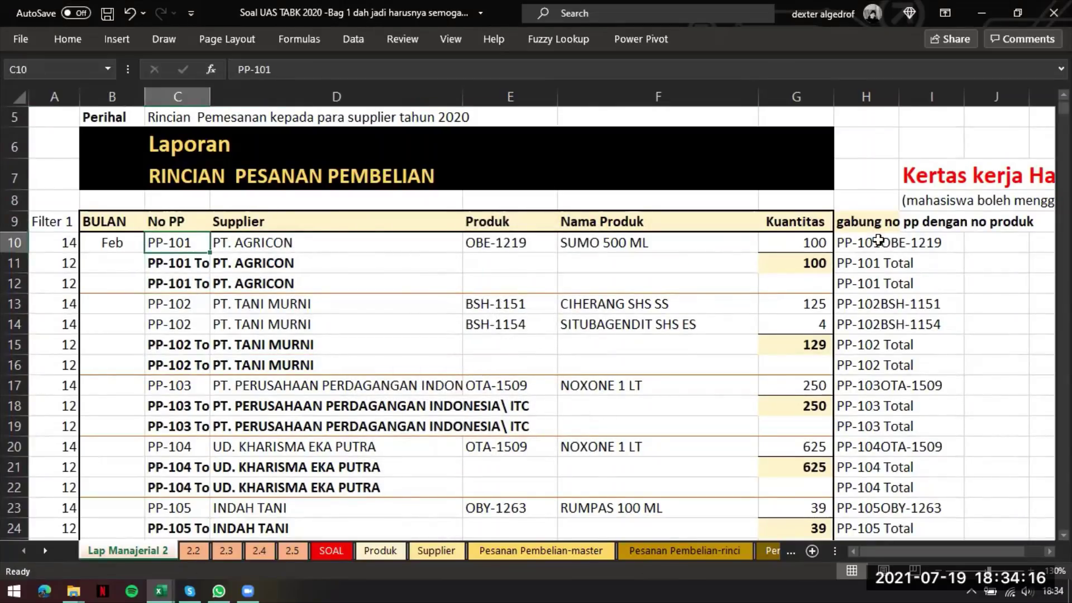
- Examine the "gabung no pp dengan no produk" column on Lap Manajerial 2 alongside the report's order columns
{"action": "scroll", "coordinate": [878, 240], "scroll_direction": "right", "scroll_amount": 3}
{"action": "left_click", "coordinate": [695, 229]}
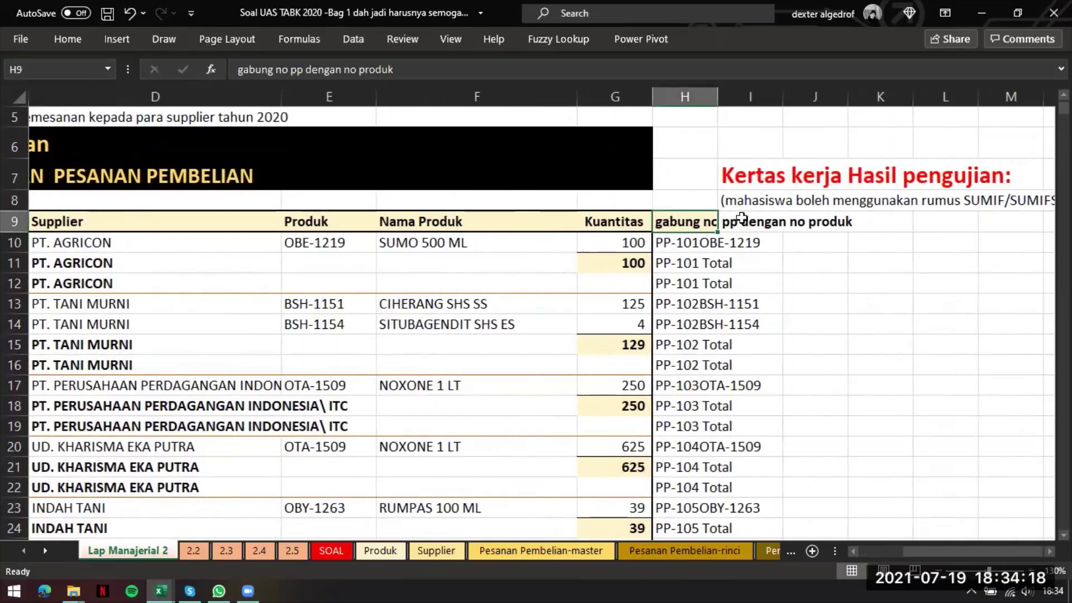
{"action": "scroll", "coordinate": [112, 278], "scroll_direction": "left", "scroll_amount": 3}
{"action": "scroll", "coordinate": [462, 265], "scroll_direction": "right", "scroll_amount": 3}
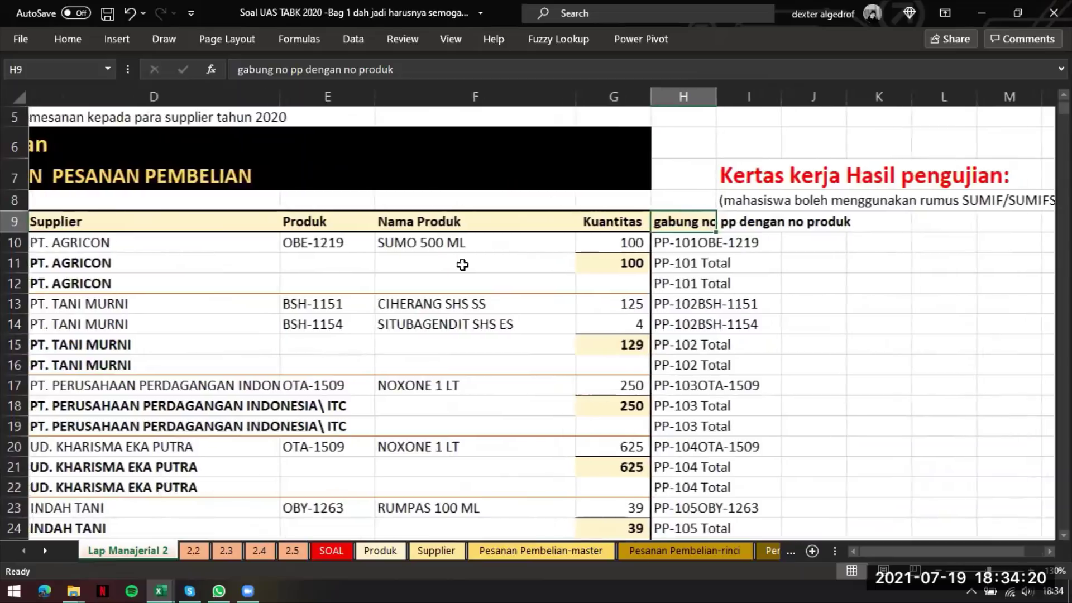
{"action": "scroll", "coordinate": [462, 265], "scroll_direction": "left", "scroll_amount": 1}
{"action": "scroll", "coordinate": [657, 241], "scroll_direction": "left", "scroll_amount": 3}
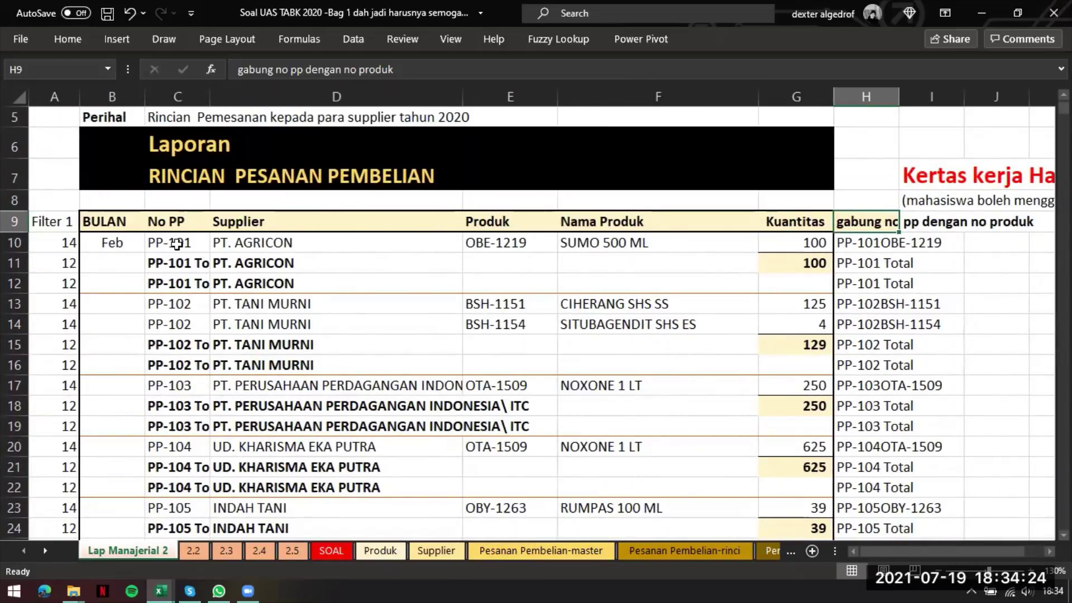
- Compare the No PP, supplier and product code cells in the PP-101 and PP-102 order rows
{"action": "left_click_drag", "start_coordinate": [176, 244], "coordinate": [420, 247]}
{"action": "left_click_drag", "start_coordinate": [211, 244], "coordinate": [170, 245]}
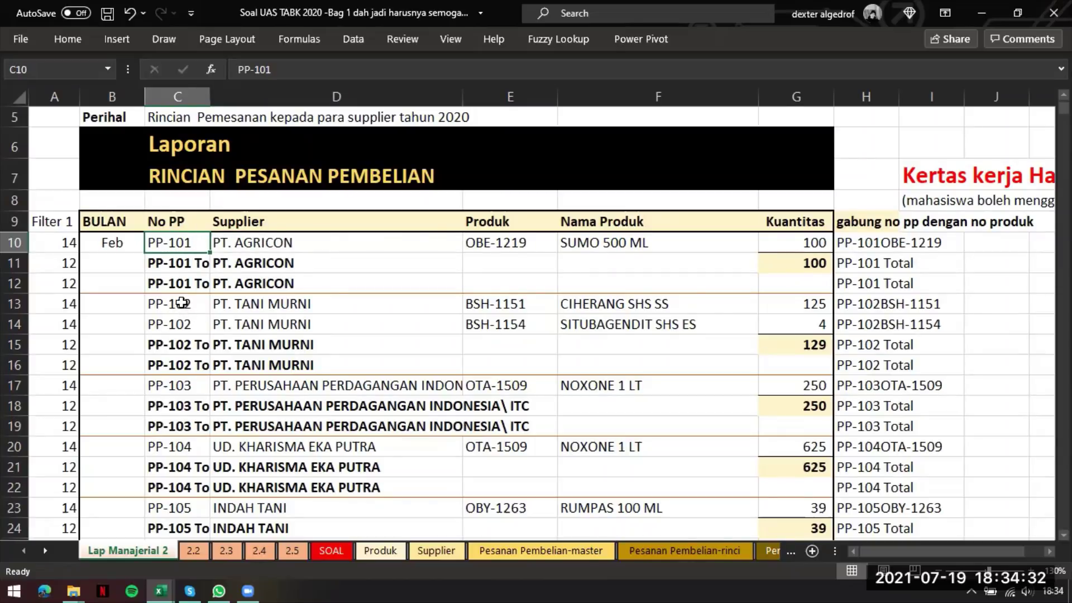
{"action": "left_click_drag", "start_coordinate": [182, 303], "coordinate": [233, 314]}
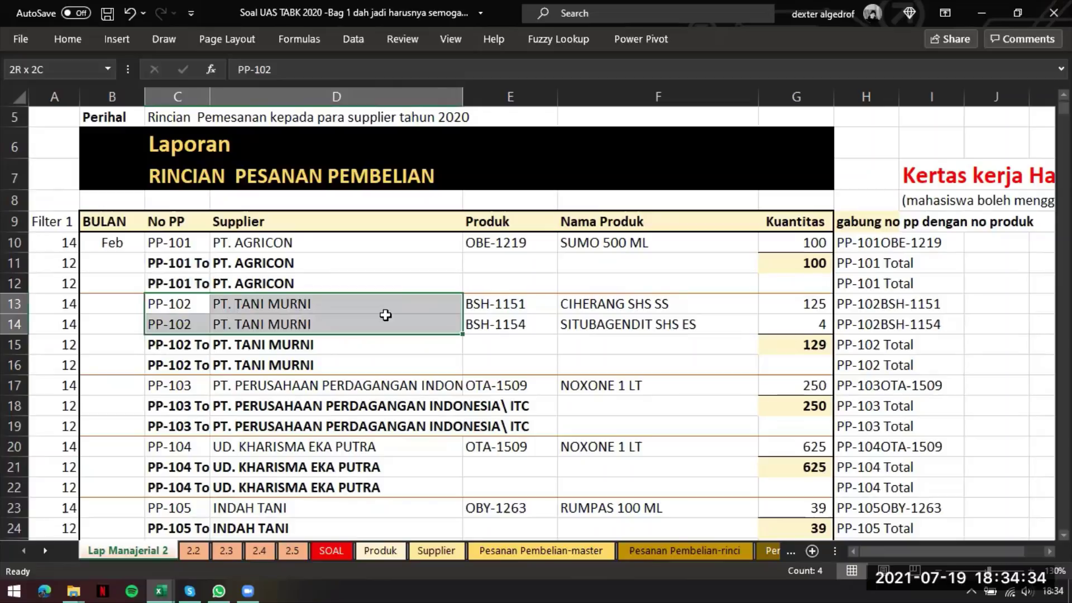
{"action": "left_click_drag", "start_coordinate": [385, 315], "coordinate": [523, 322]}
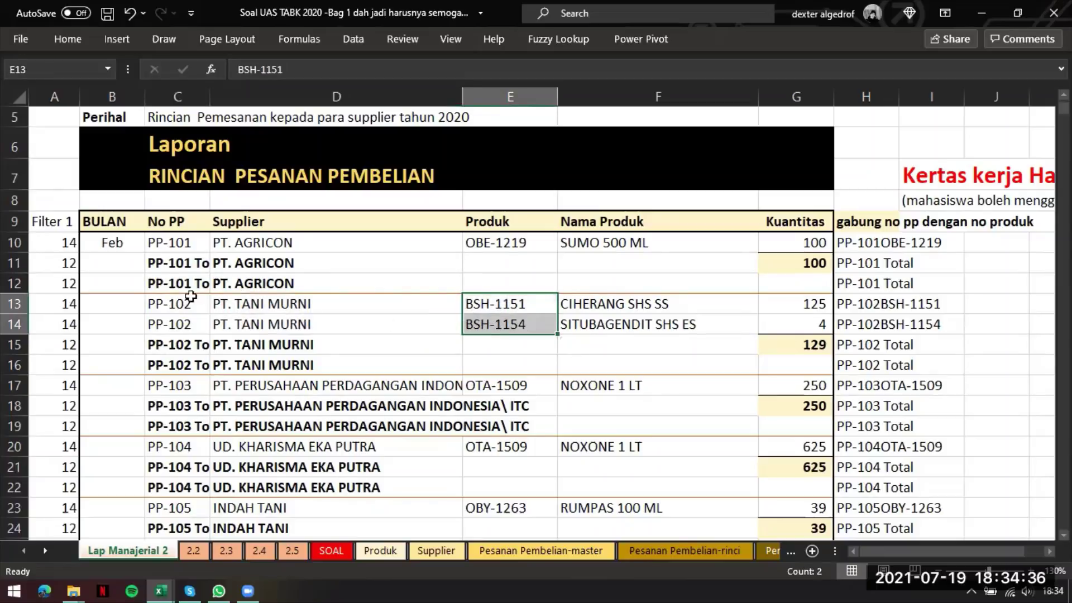
{"action": "left_click_drag", "start_coordinate": [191, 301], "coordinate": [742, 315]}
{"action": "left_click", "coordinate": [479, 304]}
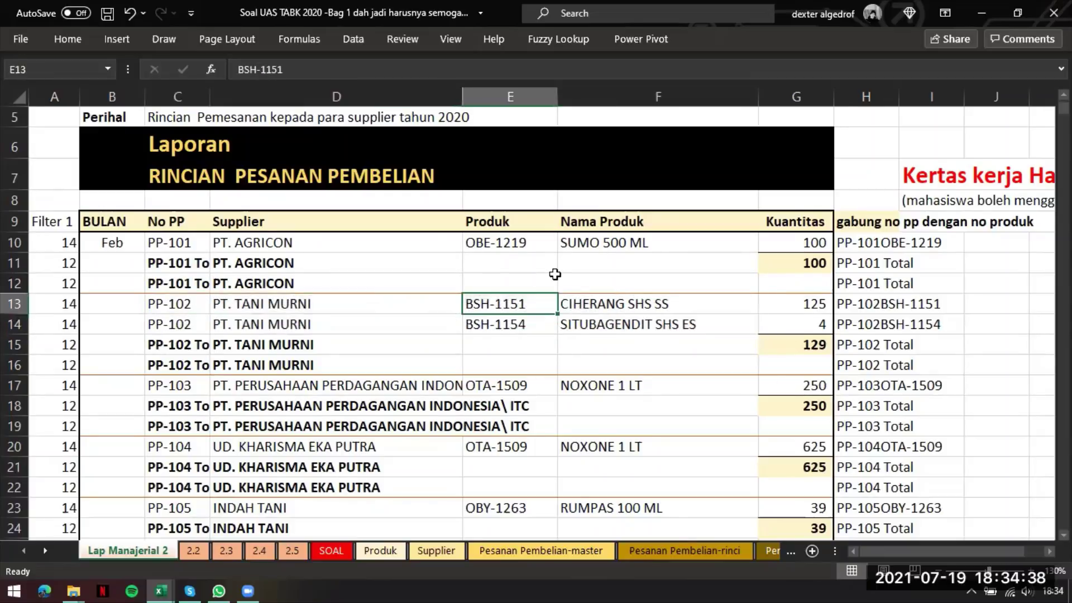
{"action": "scroll", "coordinate": [555, 274], "scroll_direction": "up", "scroll_amount": 2}
{"action": "scroll", "coordinate": [695, 285], "scroll_direction": "down", "scroll_amount": 1}
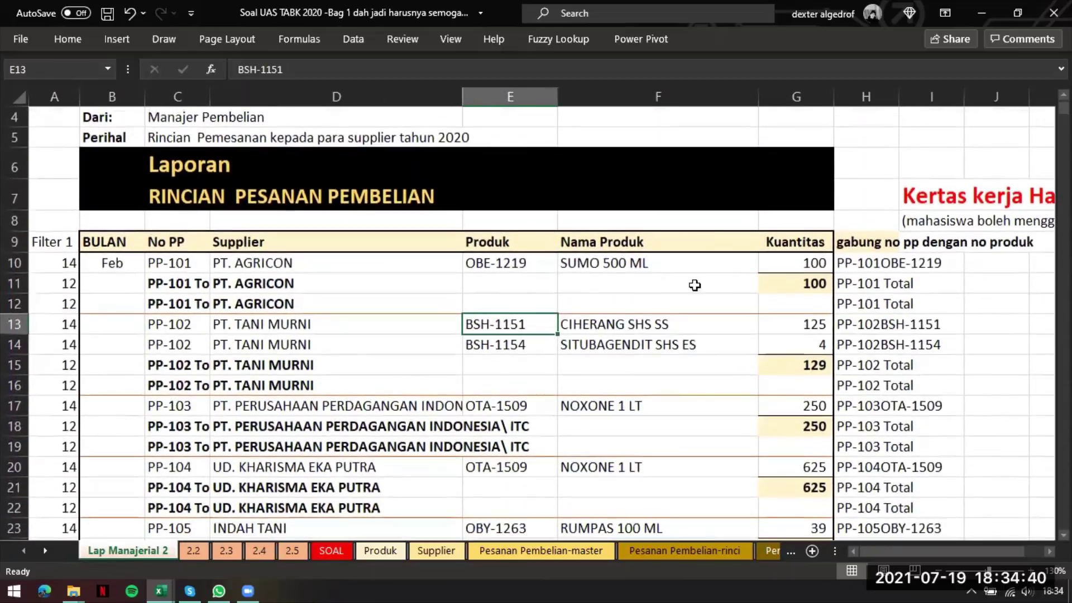
- Calculate the length of the combined code in the Filter 1 column with =LEN(H10) in A10, and fill it down the report
{"action": "left_click_drag", "start_coordinate": [870, 242], "coordinate": [870, 365]}
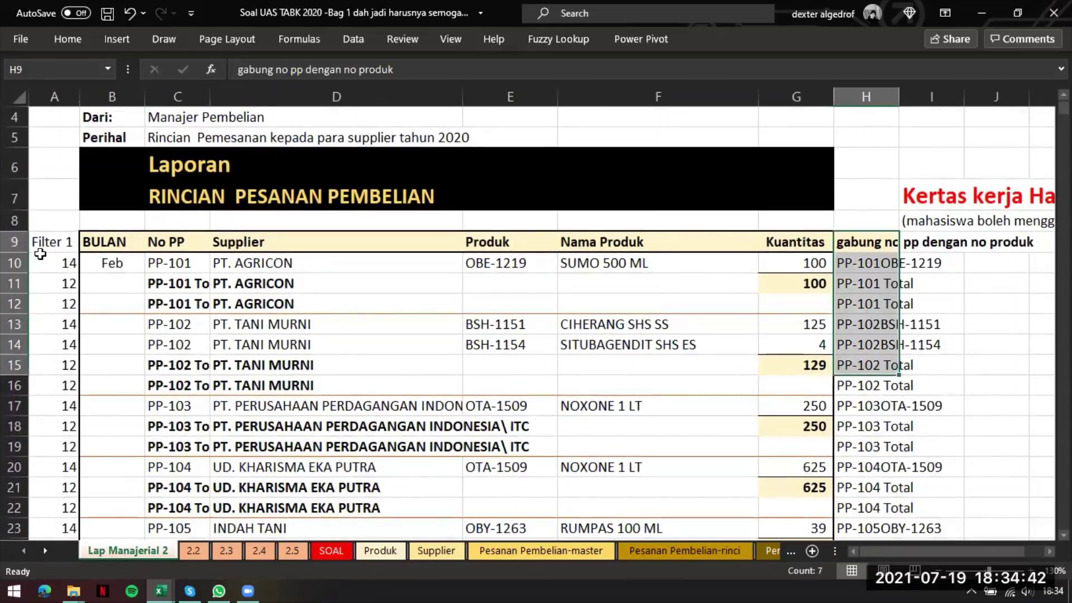
{"action": "left_click_drag", "start_coordinate": [53, 243], "coordinate": [56, 363]}
{"action": "left_click", "coordinate": [74, 254]}
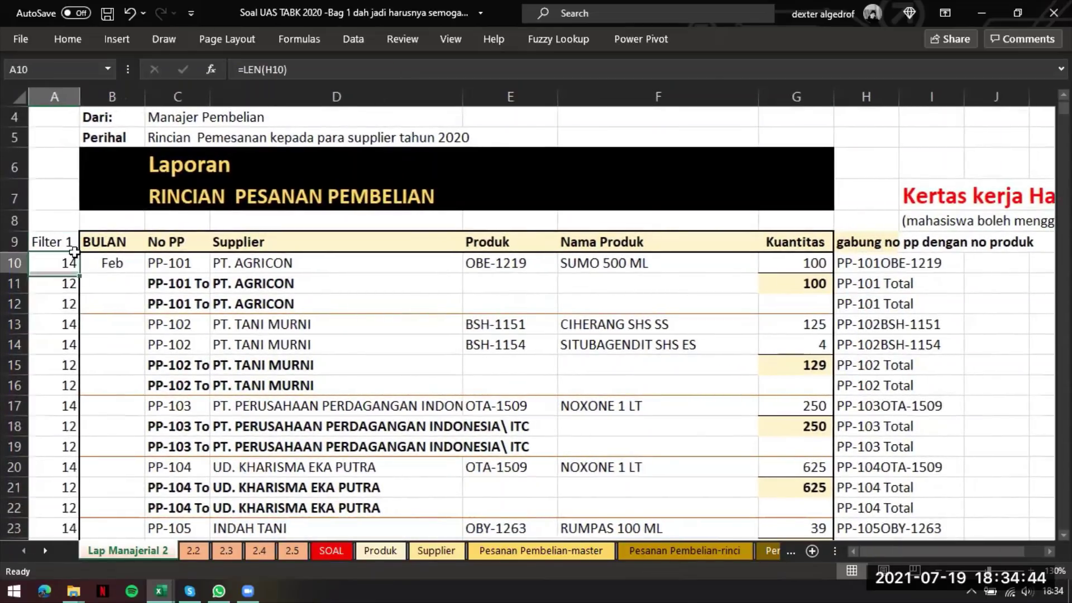
{"action": "type", "text": "="}
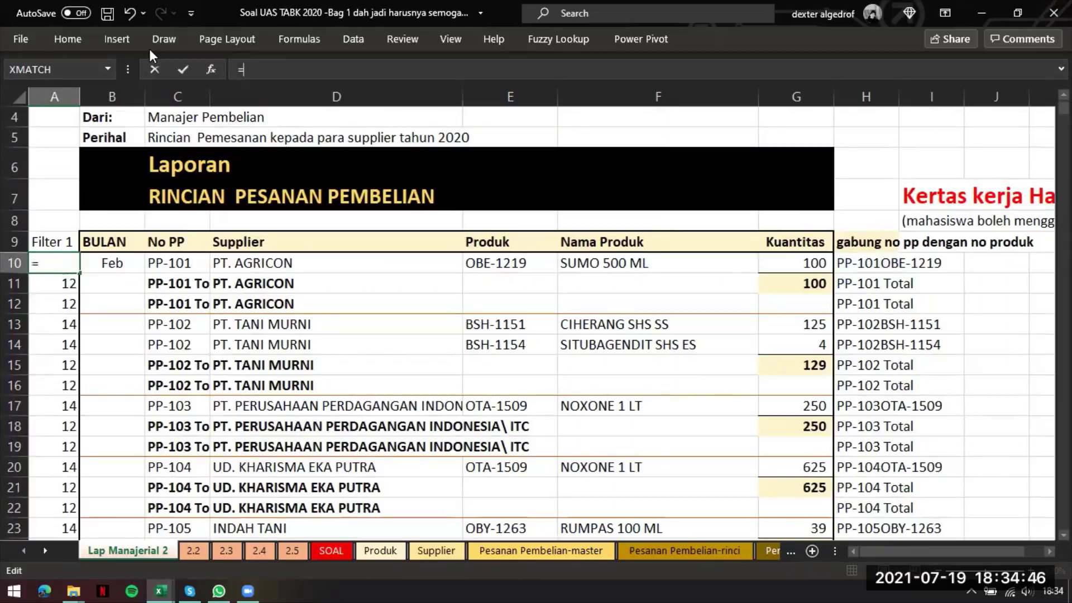
{"action": "type", "text": "len("}
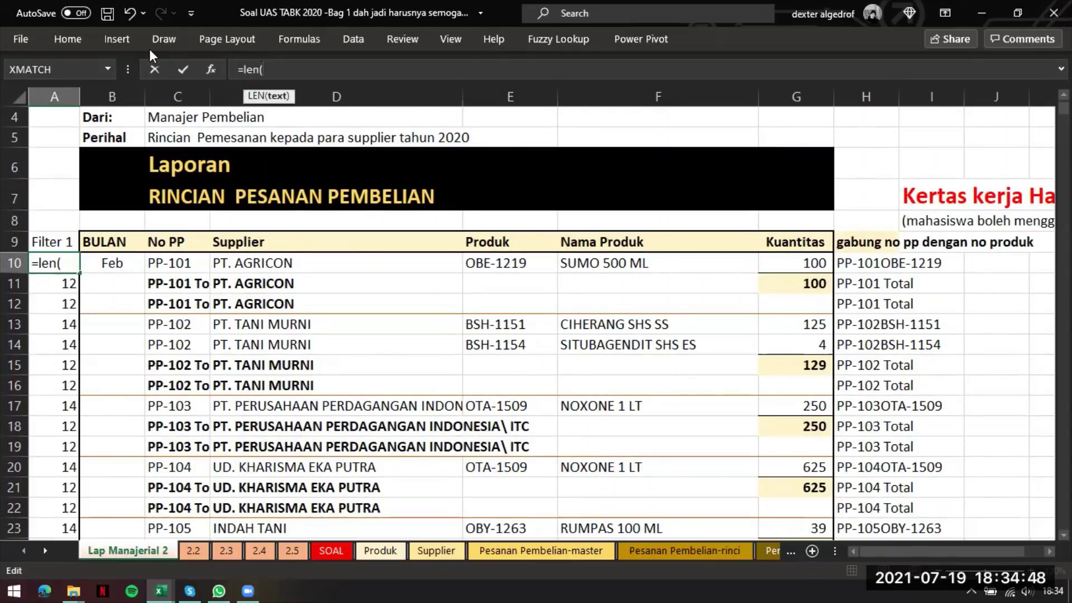
{"action": "left_click", "coordinate": [888, 263]}
{"action": "type", "text": ")"}
{"action": "key", "text": "Return"}
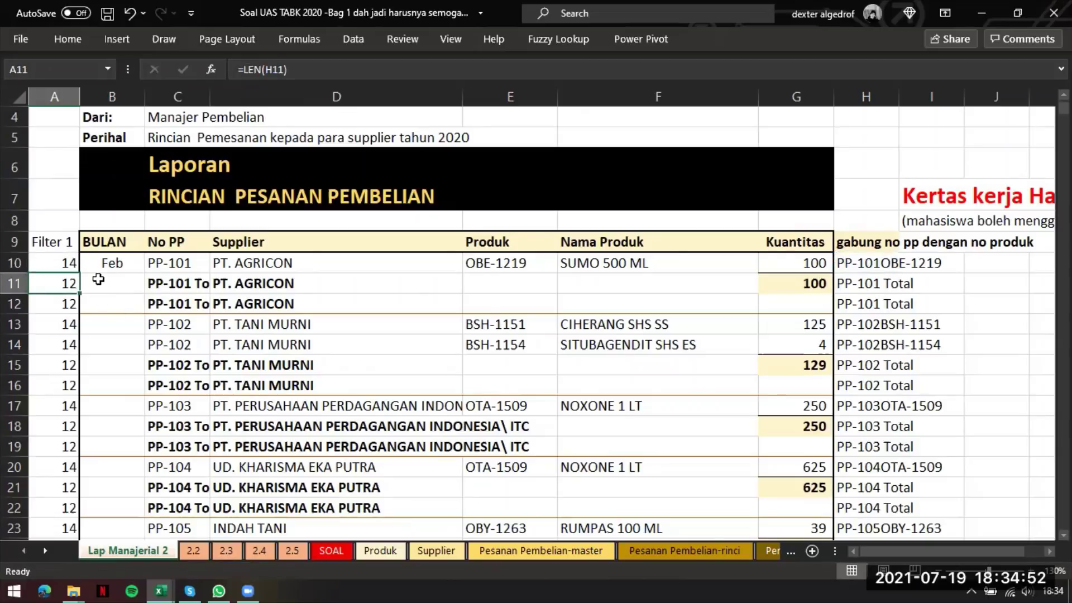
{"action": "left_click", "coordinate": [42, 261]}
{"action": "double_click", "coordinate": [80, 273]}
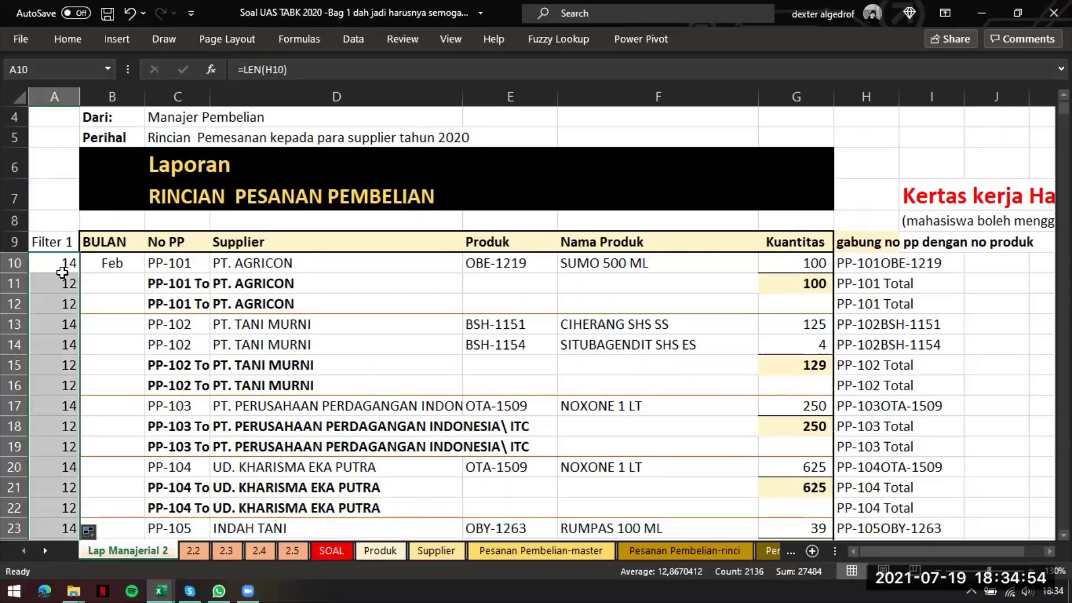
{"action": "left_click", "coordinate": [67, 261]}
{"action": "left_click", "coordinate": [71, 240]}
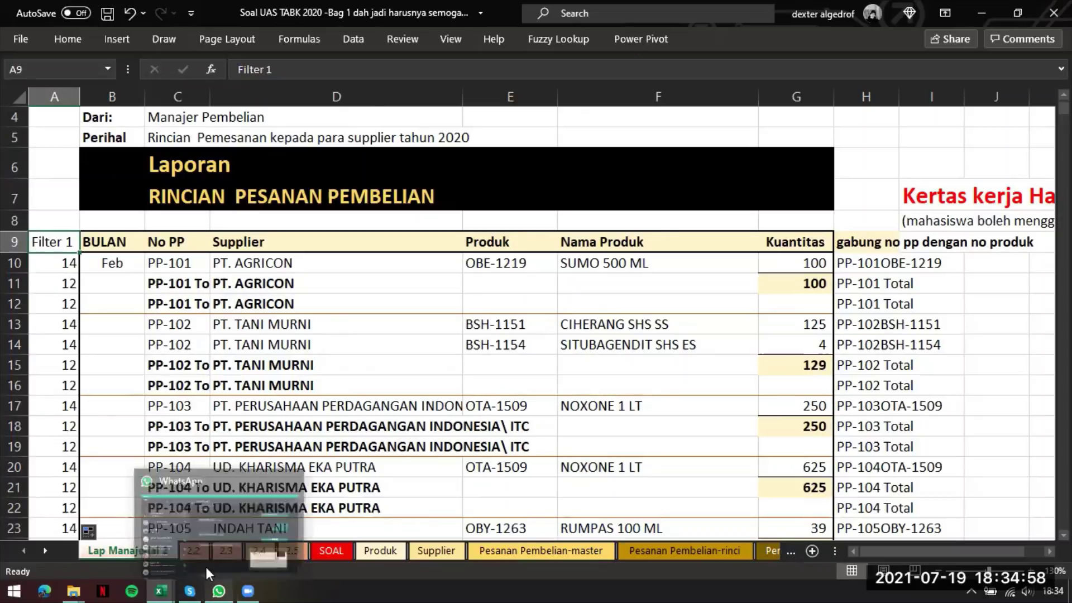
- On sheet 2.2, combine the order number and product code in H10 with =C10&E10, and fill the formula down the report
{"action": "left_click", "coordinate": [194, 551]}
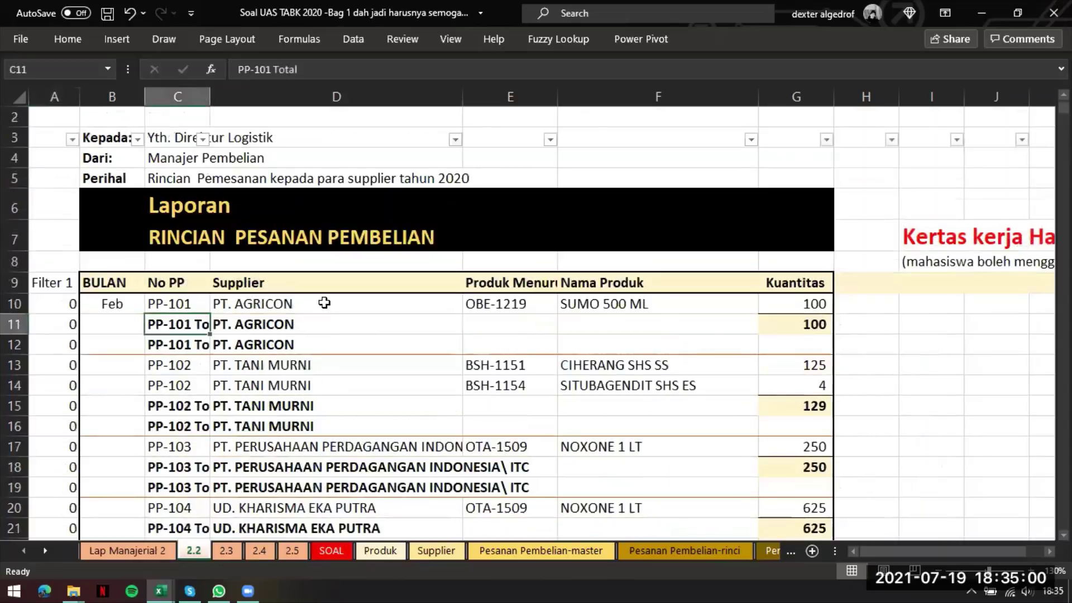
{"action": "left_click", "coordinate": [323, 304]}
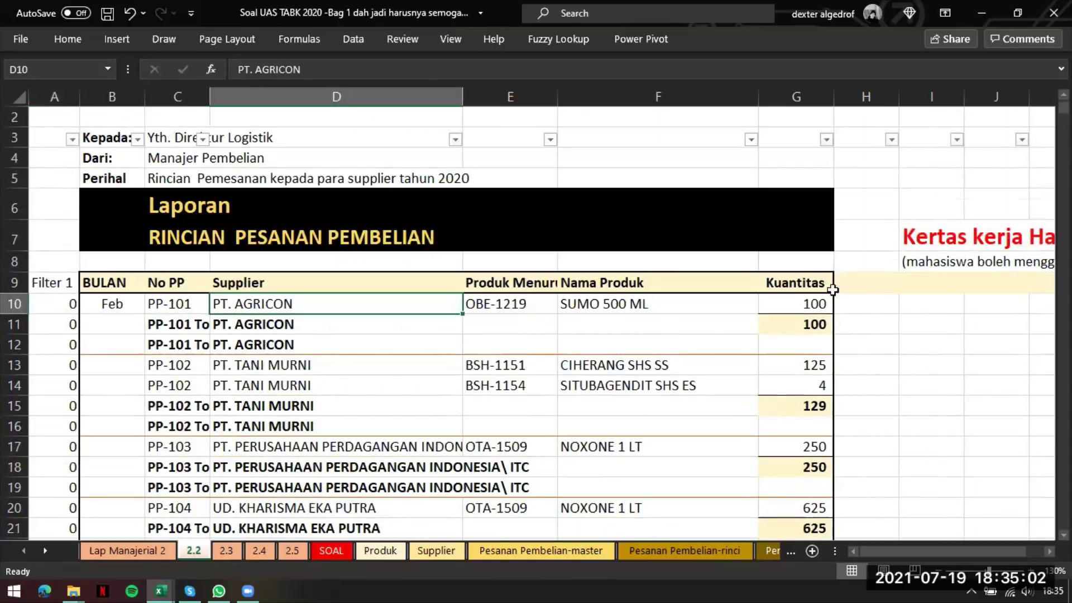
{"action": "left_click", "coordinate": [841, 307]}
{"action": "type", "text": "="}
{"action": "key", "text": "Left"}
{"action": "key", "text": "Left"}
{"action": "key", "text": "Left"}
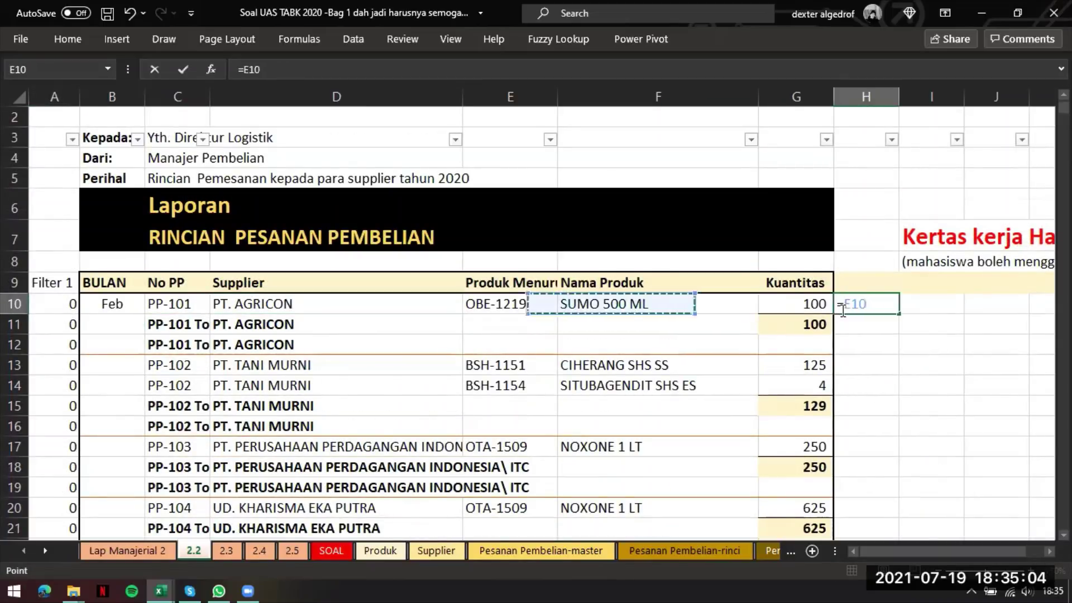
{"action": "key", "text": "Left"}
{"action": "key", "text": "Left"}
{"action": "key", "text": "Left"}
{"action": "key", "text": "Right"}
{"action": "type", "text": "&"}
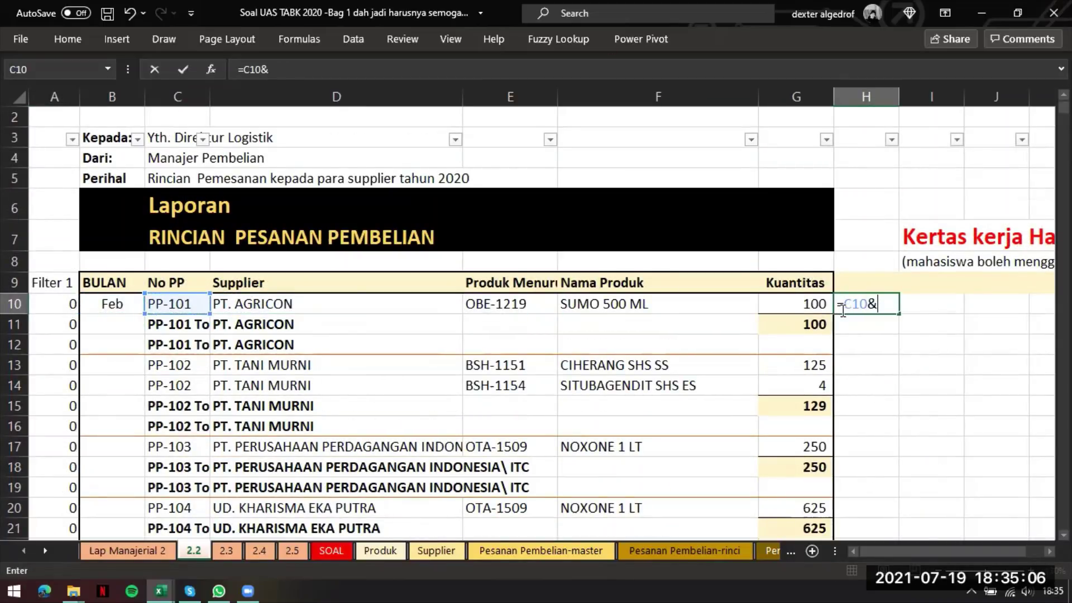
{"action": "key", "text": "Left"}
{"action": "key", "text": "Left"}
{"action": "key", "text": "Left"}
{"action": "key", "text": "Return"}
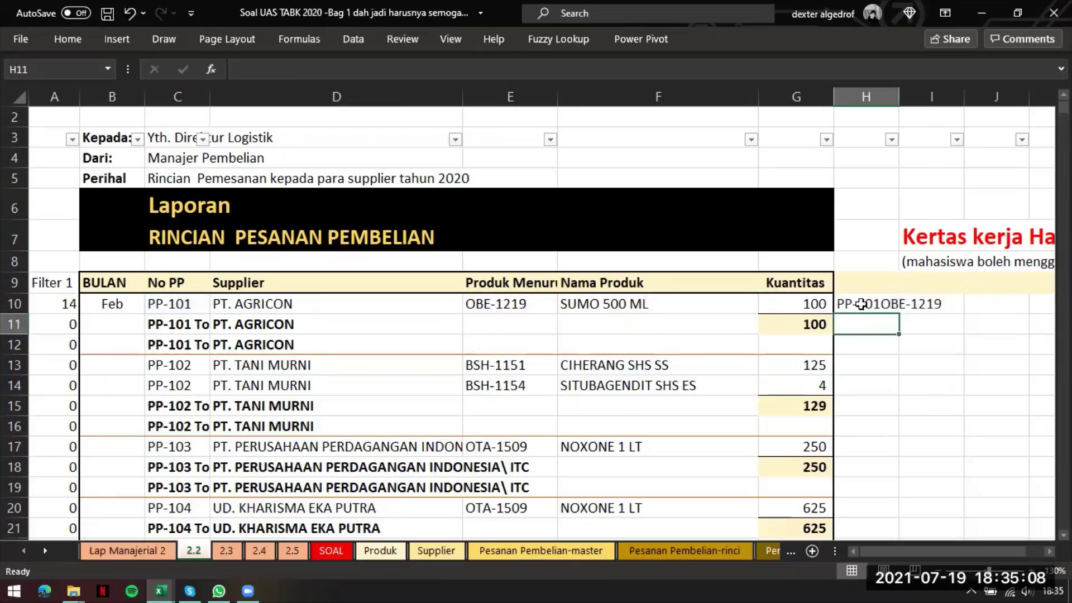
{"action": "left_click", "coordinate": [863, 306]}
{"action": "double_click", "coordinate": [899, 313]}
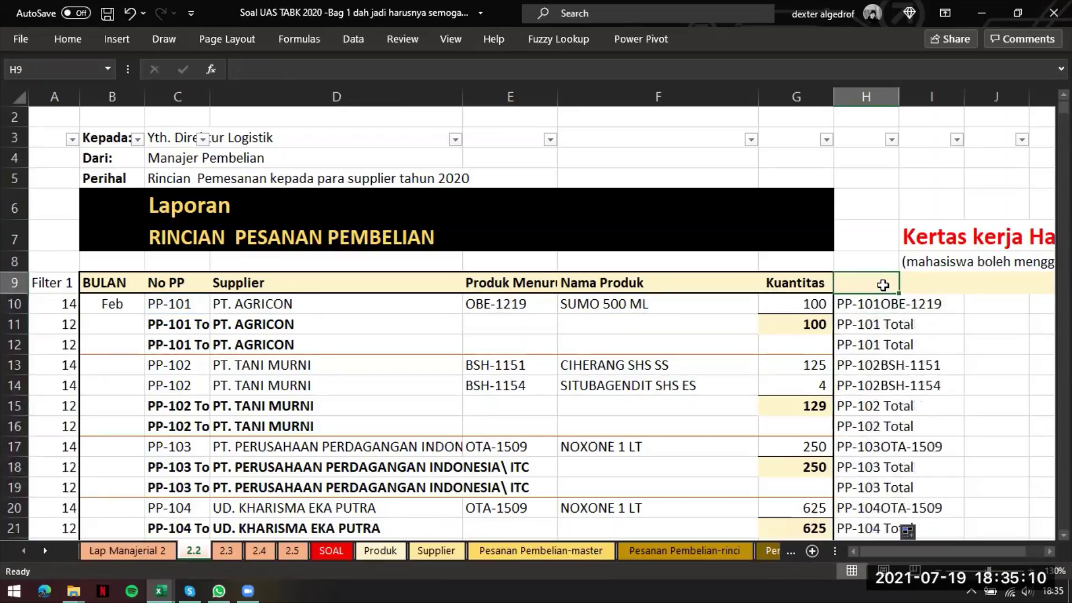
- Label the combined-code column in H9 as "Bantuan NO PP DAN KODE PRDK"
{"action": "left_click", "coordinate": [885, 284]}
{"action": "type", "text": "Bantuan "}
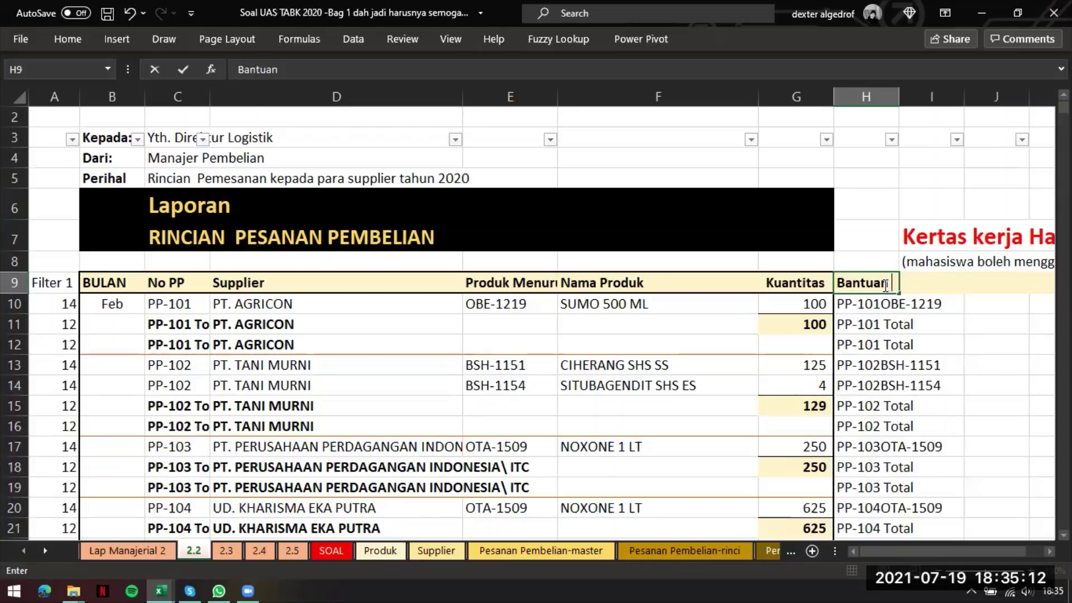
{"action": "type", "text": "kode"}
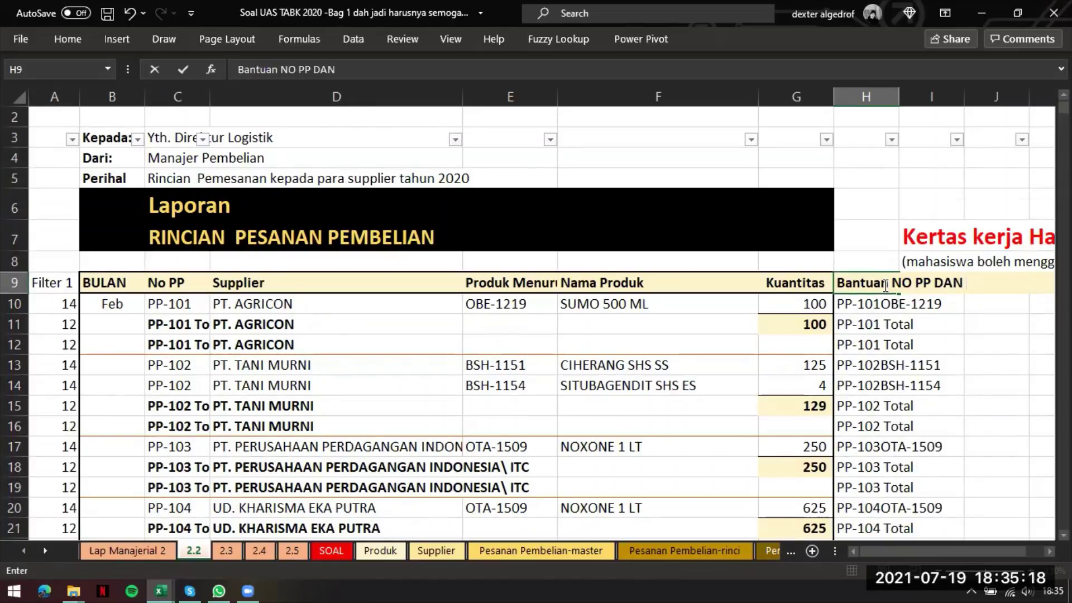
{"action": "type", "text": "KODE PRDK"}
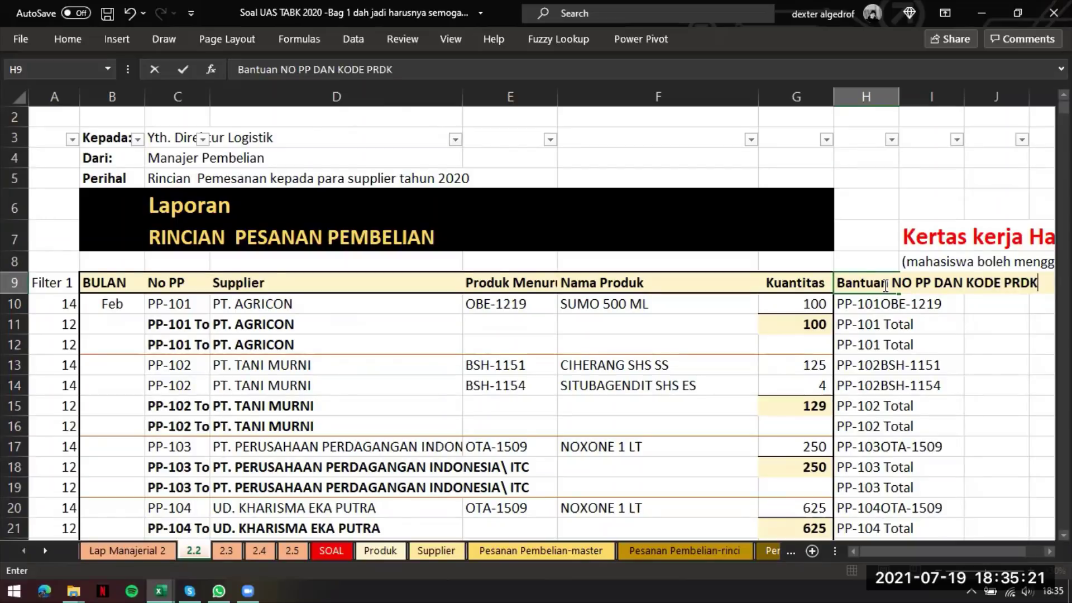
{"action": "key", "text": "Return"}
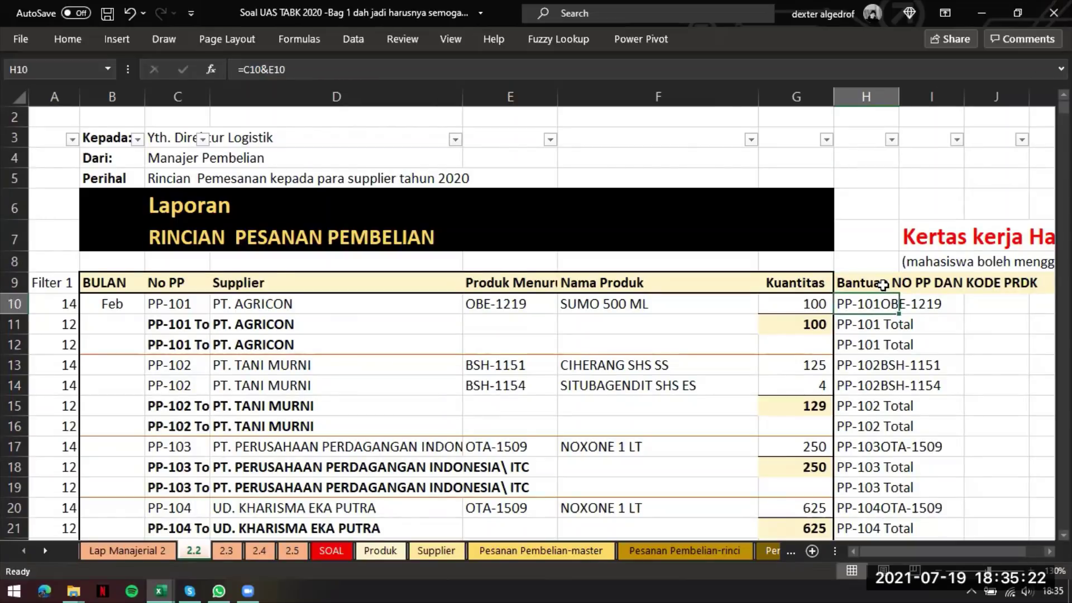
- Check question 2.2 on SOAL, and on Pesanan Pembelian-rinci widen column C to fit its "Bantuan NOPP+KODE PRDK" heading
{"action": "left_click", "coordinate": [331, 552]}
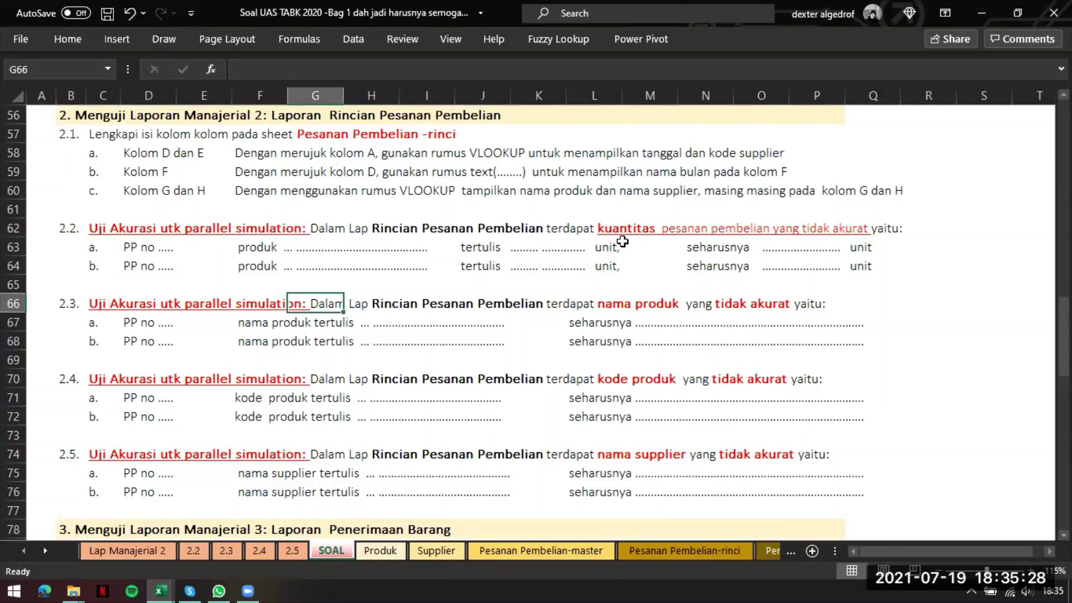
{"action": "left_click_drag", "start_coordinate": [622, 241], "coordinate": [855, 244]}
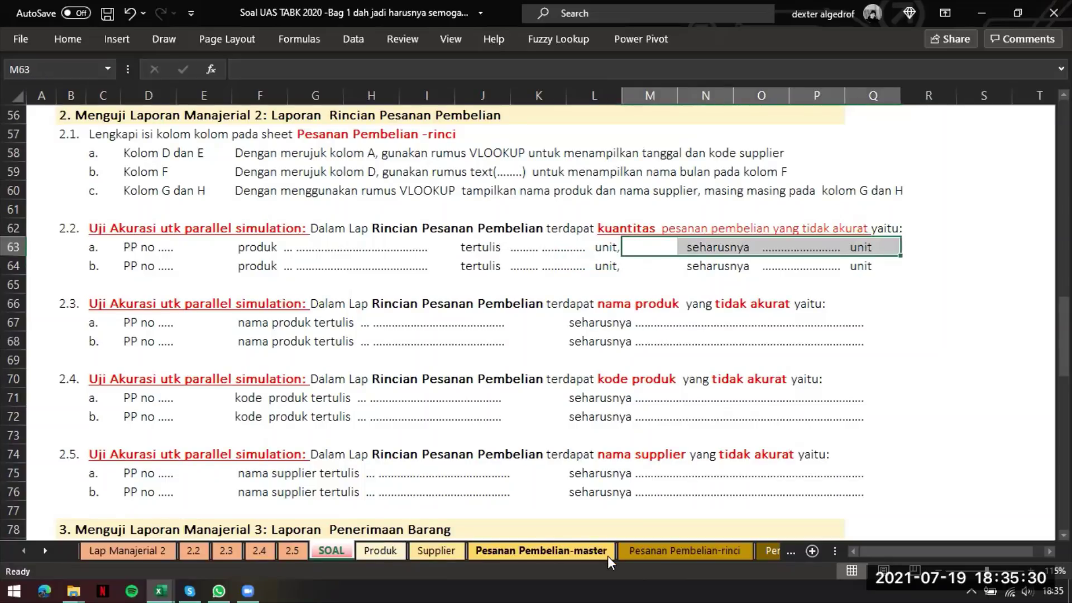
{"action": "left_click", "coordinate": [639, 552]}
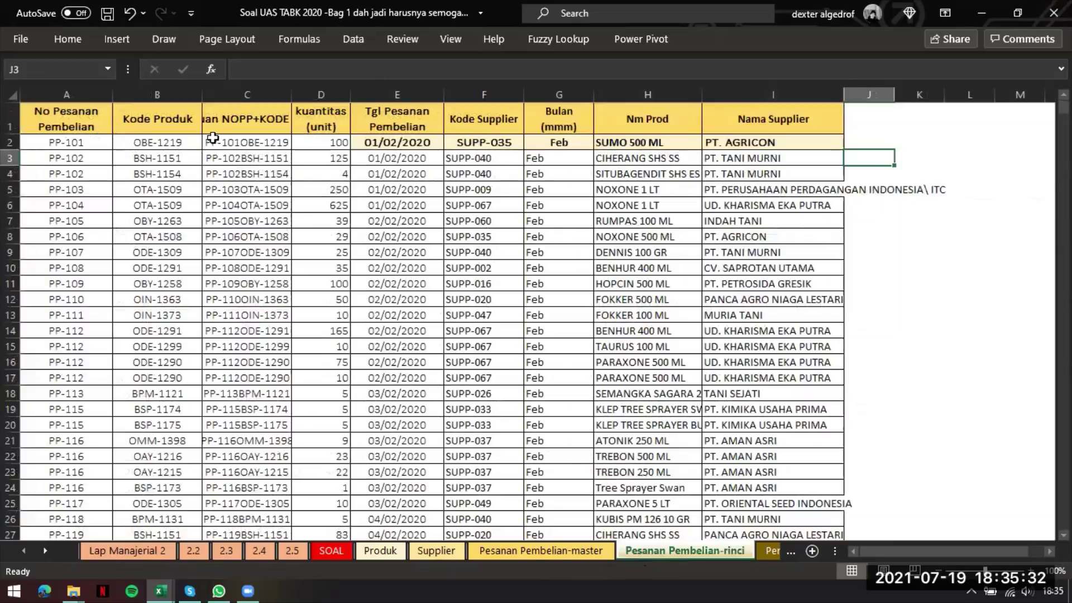
{"action": "left_click", "coordinate": [274, 147]}
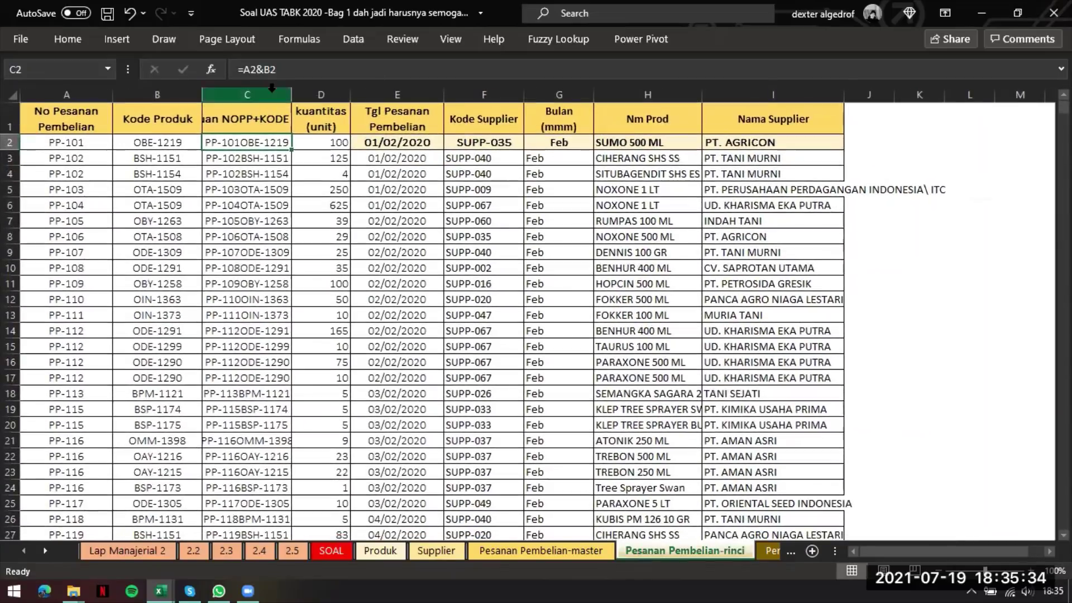
{"action": "left_click", "coordinate": [287, 90]}
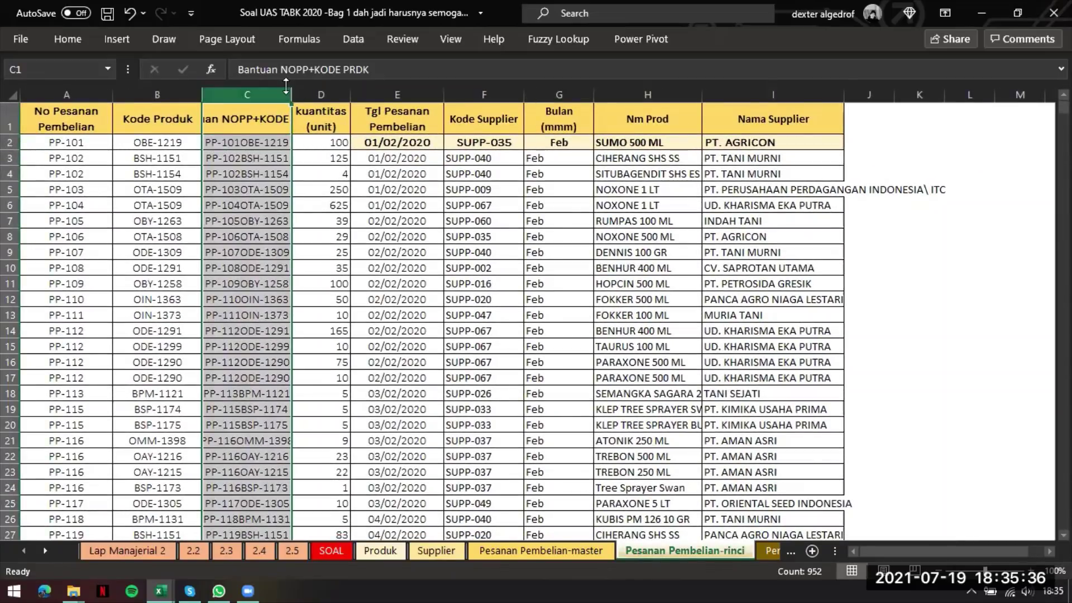
{"action": "double_click", "coordinate": [291, 94]}
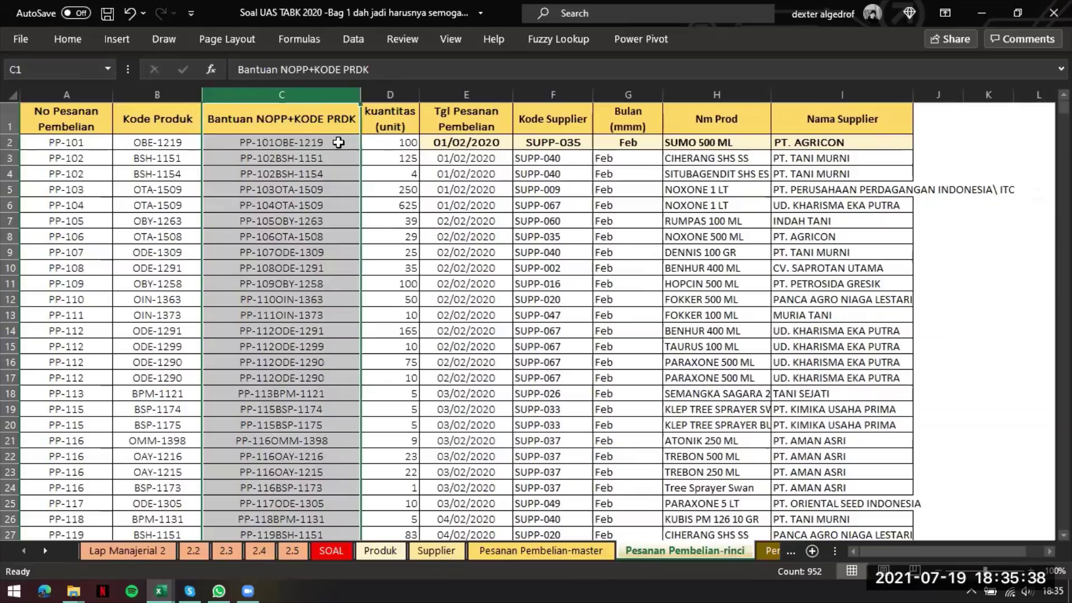
{"action": "left_click", "coordinate": [305, 146]}
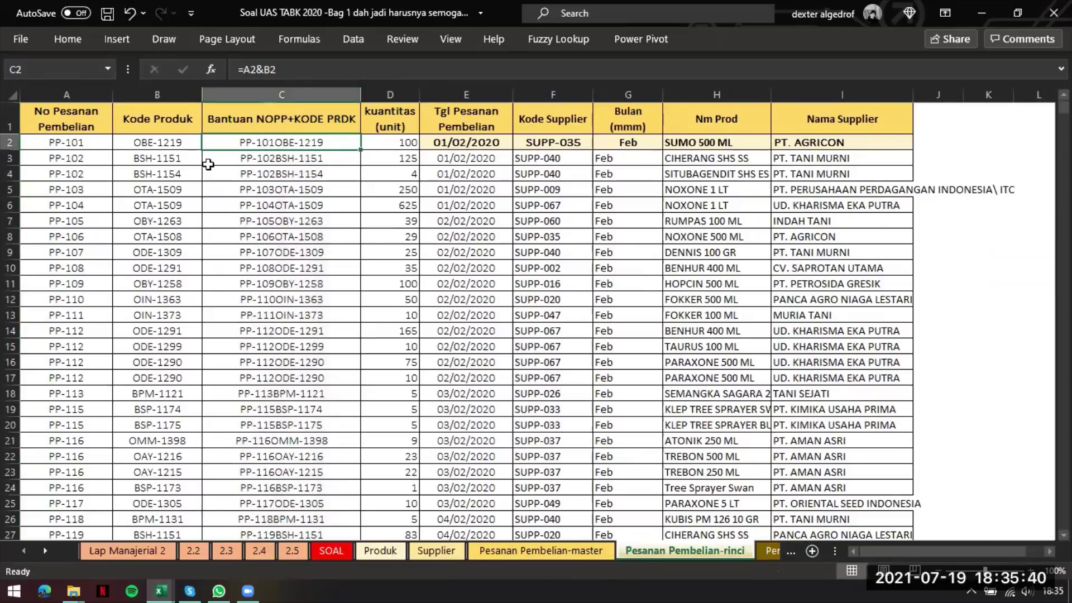
{"action": "mouse_move", "coordinate": [391, 142]}
{"action": "left_mouse_down"}
{"action": "mouse_move", "coordinate": [442, 142]}
{"action": "mouse_move", "coordinate": [390, 142]}
{"action": "left_mouse_up"}
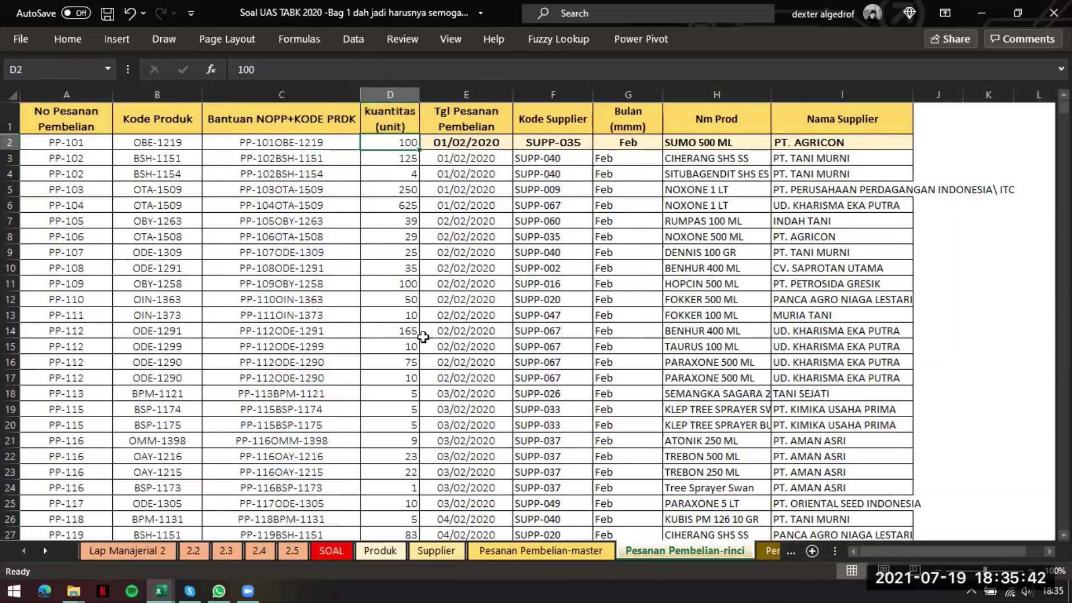
- On sheet 2.2, filter the Filter 1 column to hide the rows with 12 and blanks, keeping 14 and the heading
{"action": "left_click", "coordinate": [193, 551]}
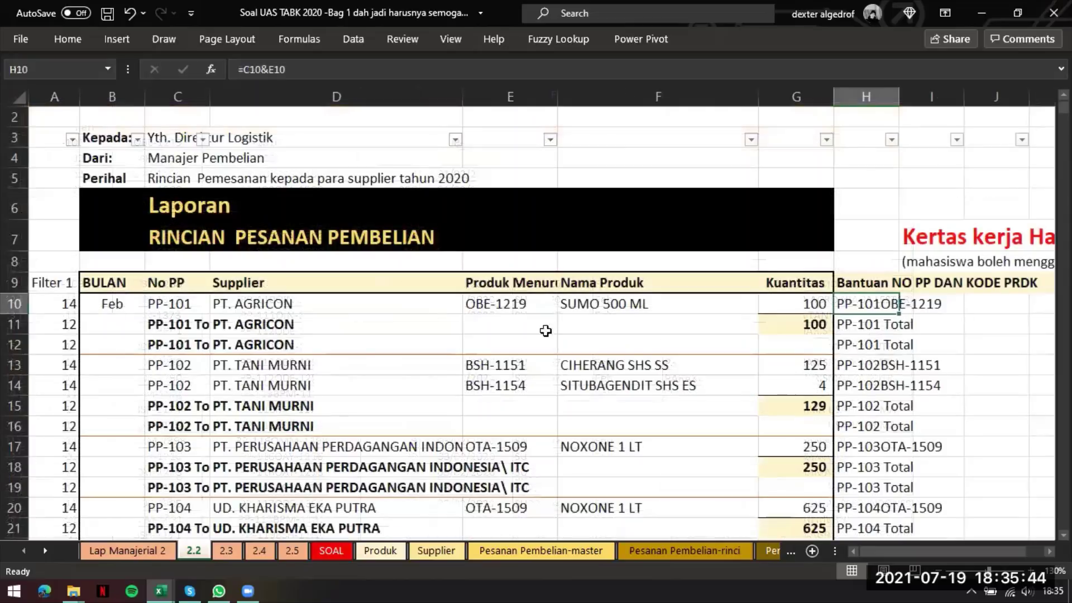
{"action": "scroll", "coordinate": [873, 337], "scroll_direction": "right", "scroll_amount": 3}
{"action": "left_click", "coordinate": [746, 282]}
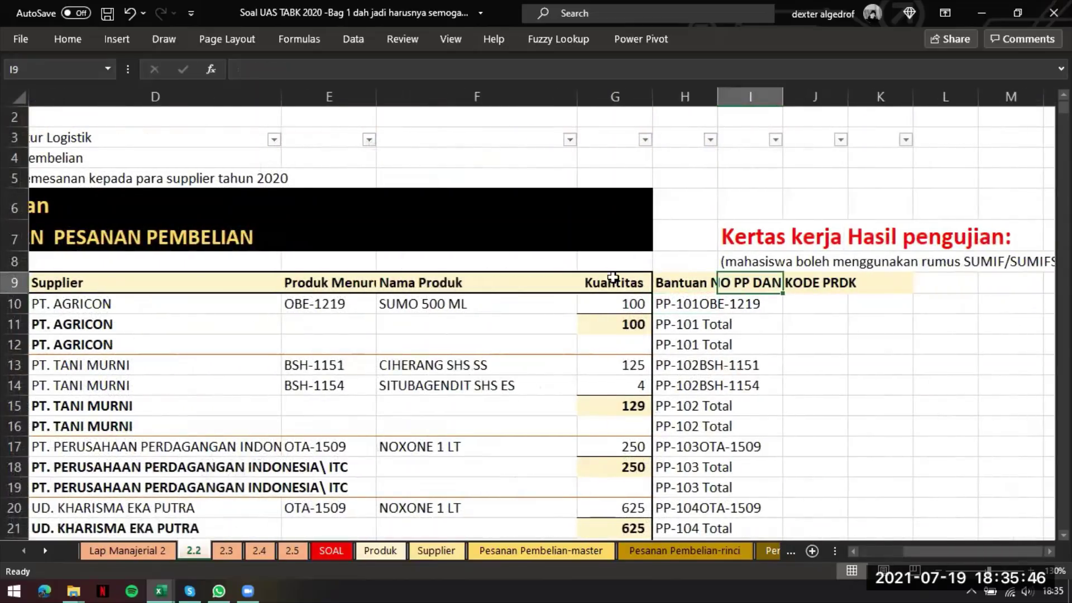
{"action": "scroll", "coordinate": [492, 291], "scroll_direction": "left", "scroll_amount": 3}
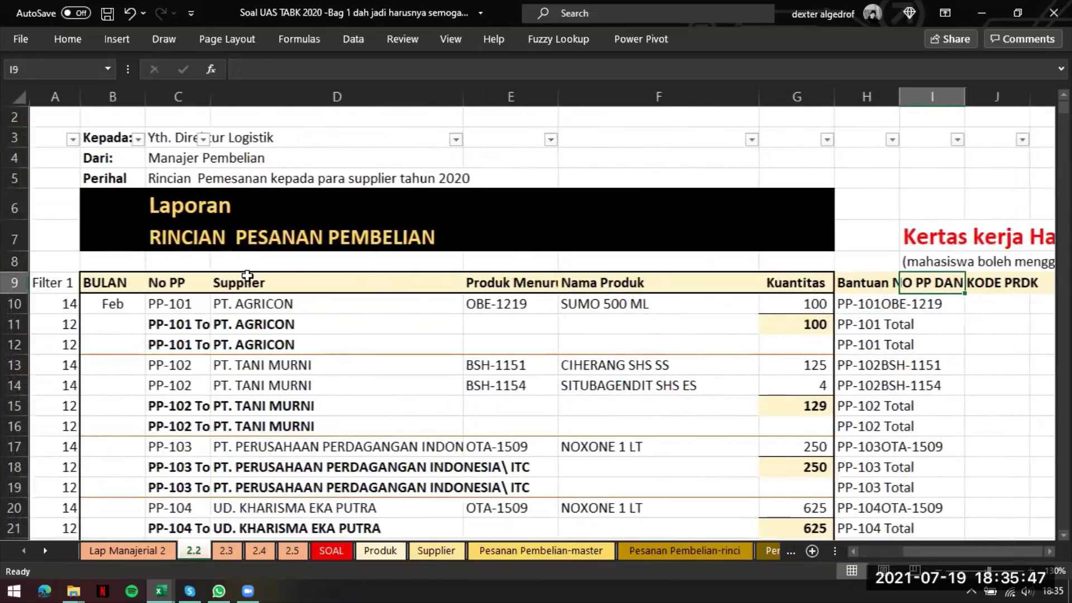
{"action": "left_click", "coordinate": [62, 287]}
{"action": "left_click", "coordinate": [72, 139]}
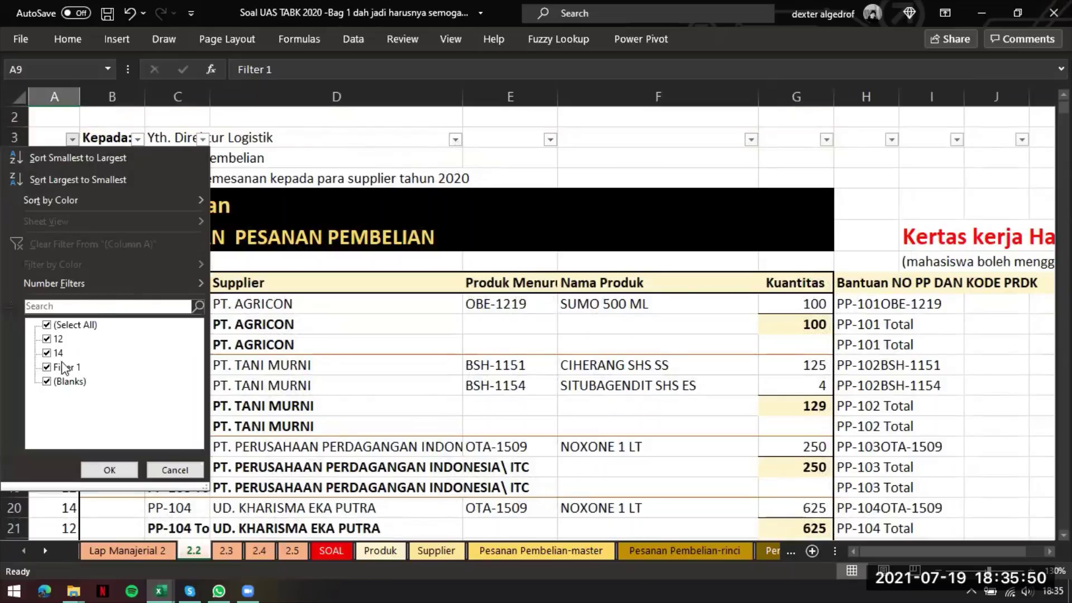
{"action": "left_click", "coordinate": [47, 339]}
{"action": "left_click", "coordinate": [66, 383]}
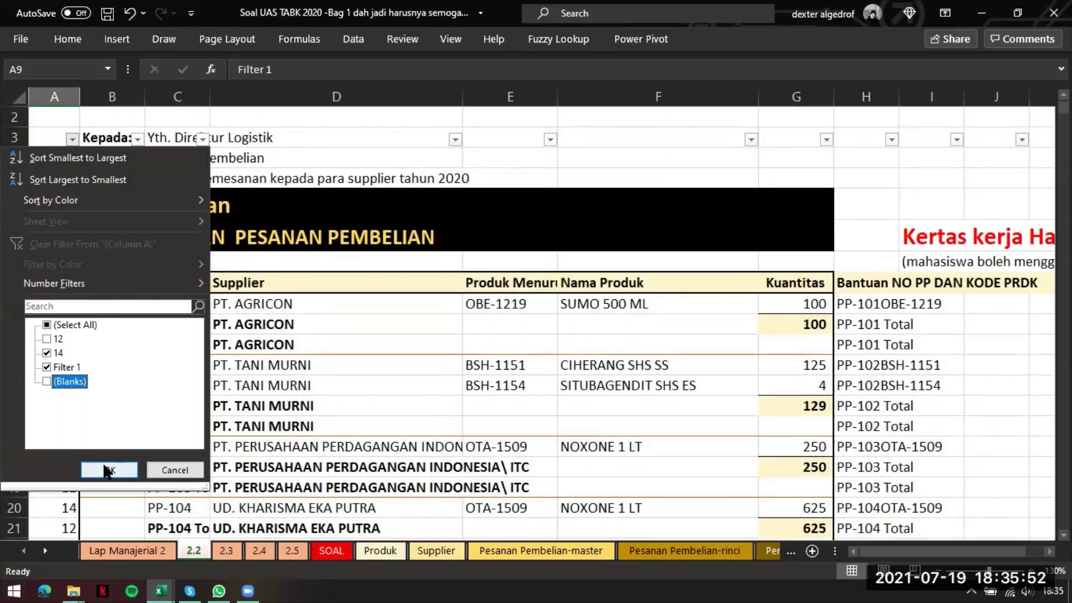
{"action": "left_click", "coordinate": [109, 470]}
- Label column I in I9 as "Kuantitas menurut rincian"
{"action": "left_click", "coordinate": [240, 362]}
{"action": "scroll", "coordinate": [391, 280], "scroll_direction": "up", "scroll_amount": 1}
{"action": "scroll", "coordinate": [659, 215], "scroll_direction": "right", "scroll_amount": 2}
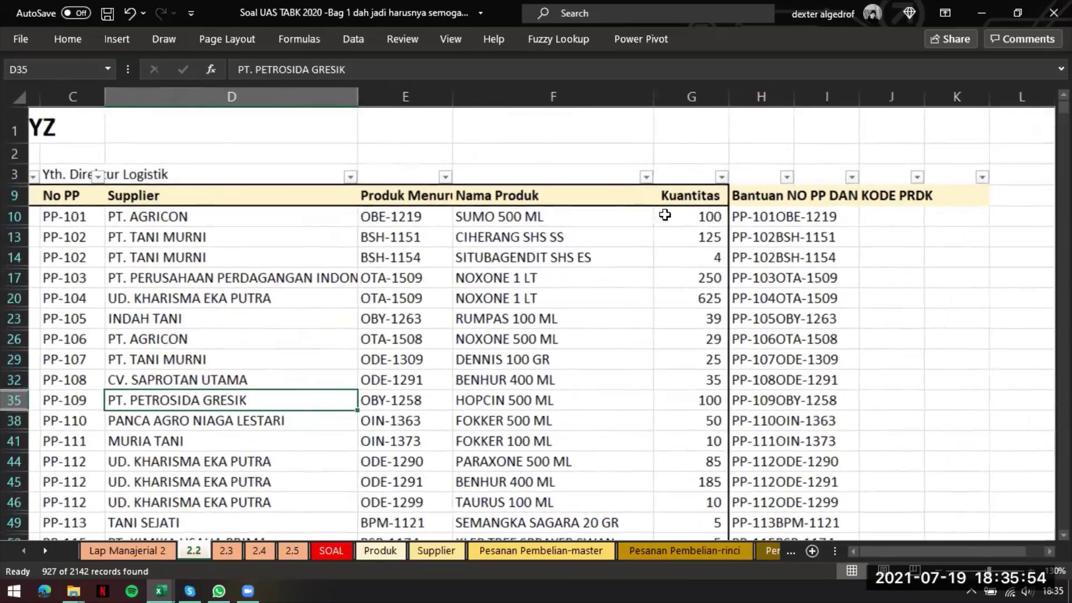
{"action": "left_click", "coordinate": [823, 192]}
{"action": "type", "text": "kUANT"}
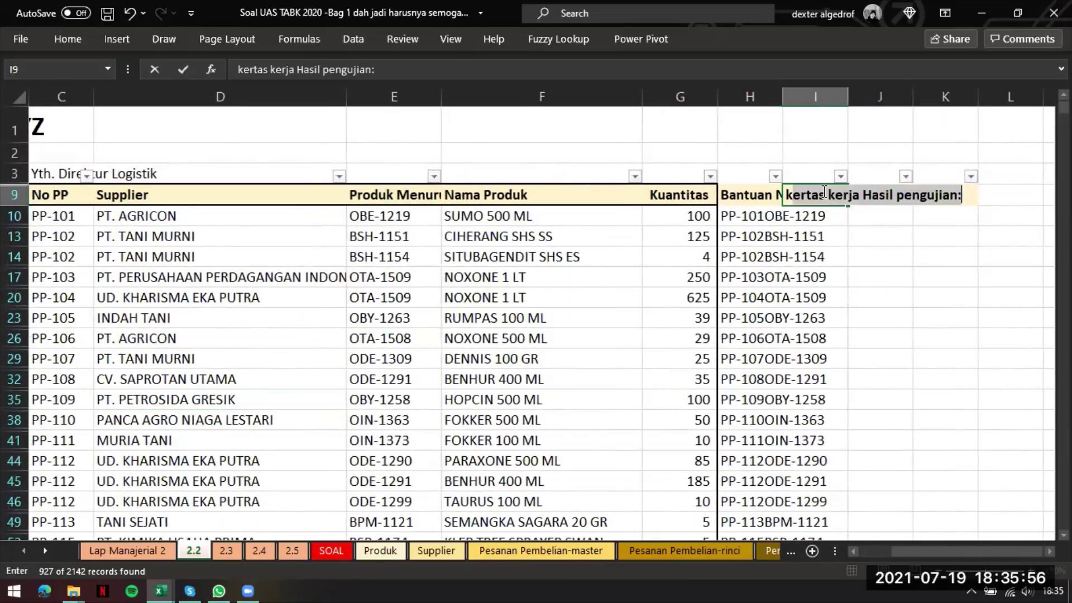
{"action": "type", "text": "ITAS menu"}
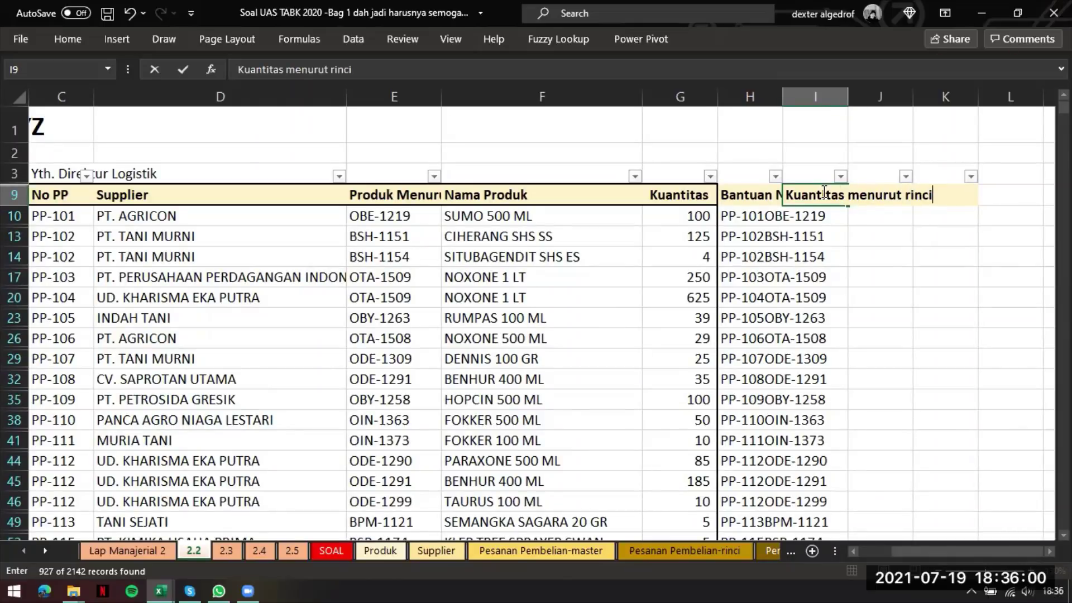
{"action": "key", "text": "Return"}
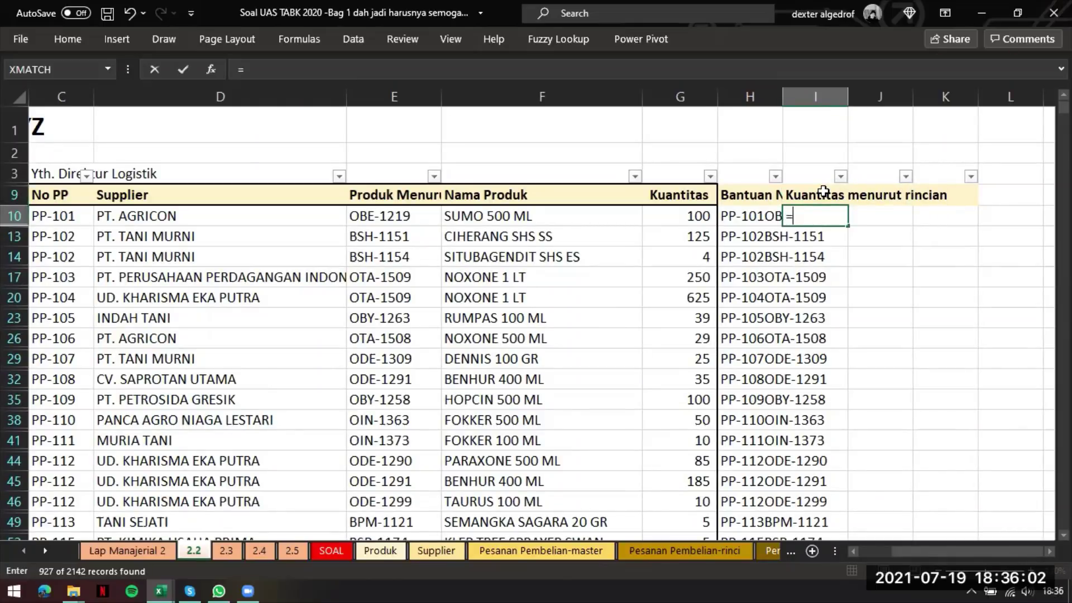
- Start a VLOOKUP formula in I10 that uses the combined code in H10 as the lookup value
{"action": "type", "text": "=vl"}
{"action": "key", "text": "Tab"}
{"action": "key", "text": "Left"}
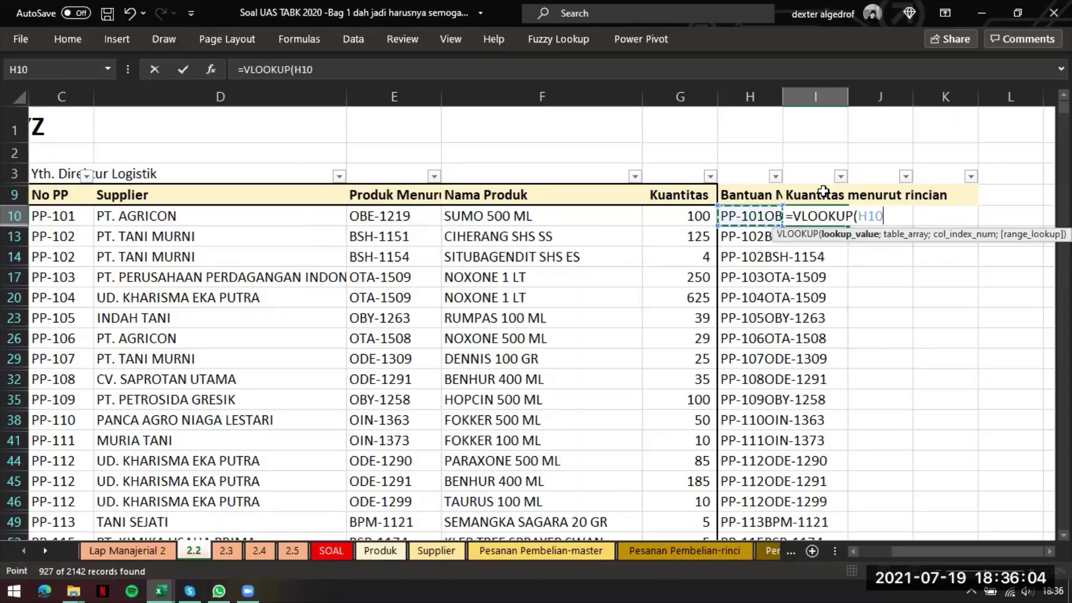
{"action": "type", "text": ";"}
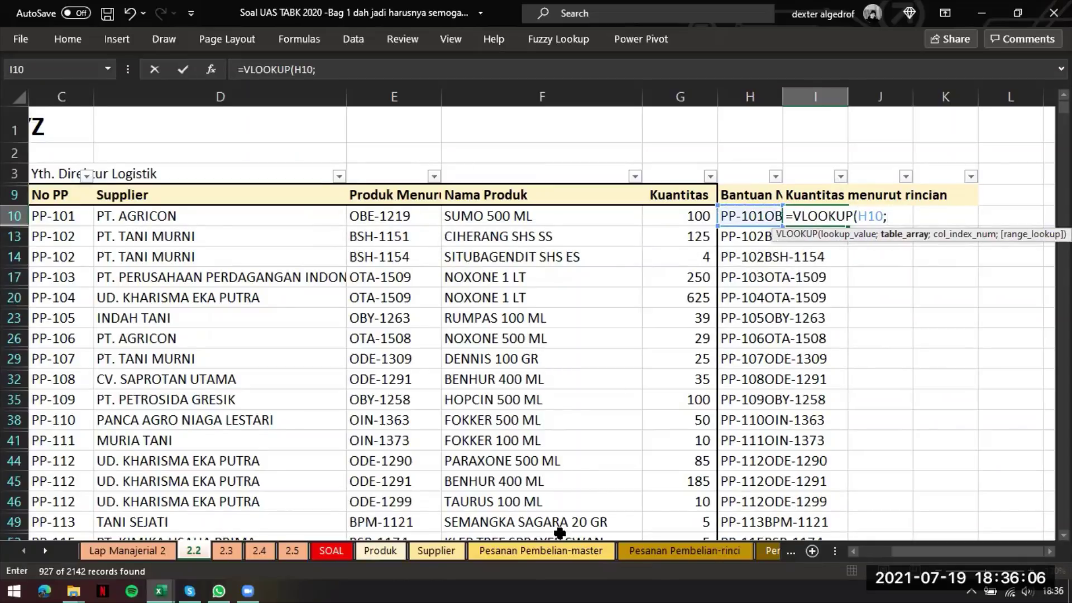
{"action": "left_click", "coordinate": [541, 551]}
{"action": "scroll", "coordinate": [358, 273], "scroll_direction": "up", "scroll_amount": 7}
{"action": "left_click", "coordinate": [321, 280]}
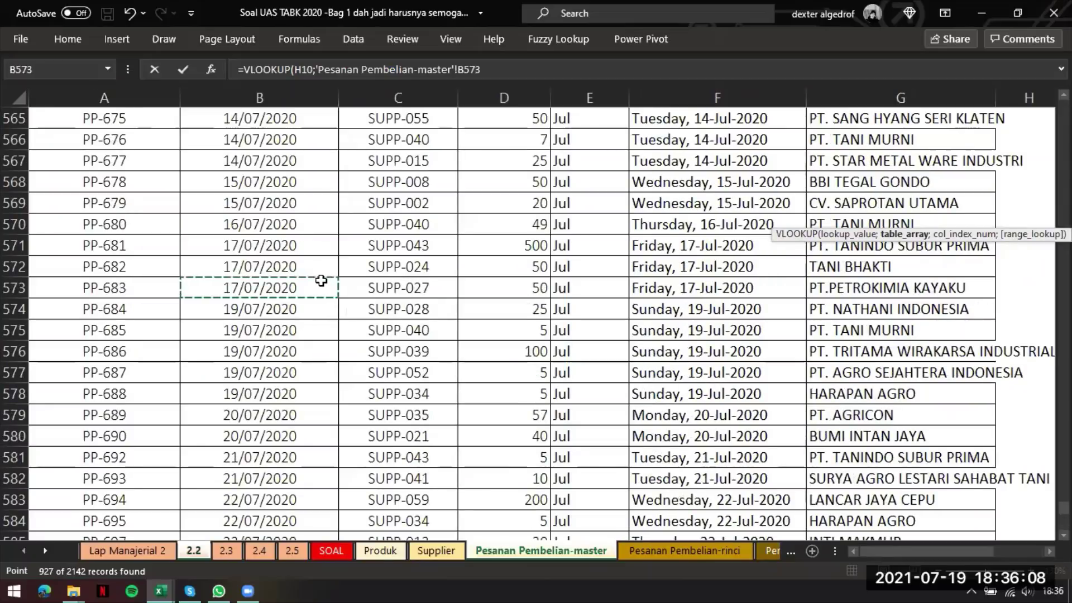
{"action": "key", "text": "ctrl+Up"}
{"action": "key", "text": "Down"}
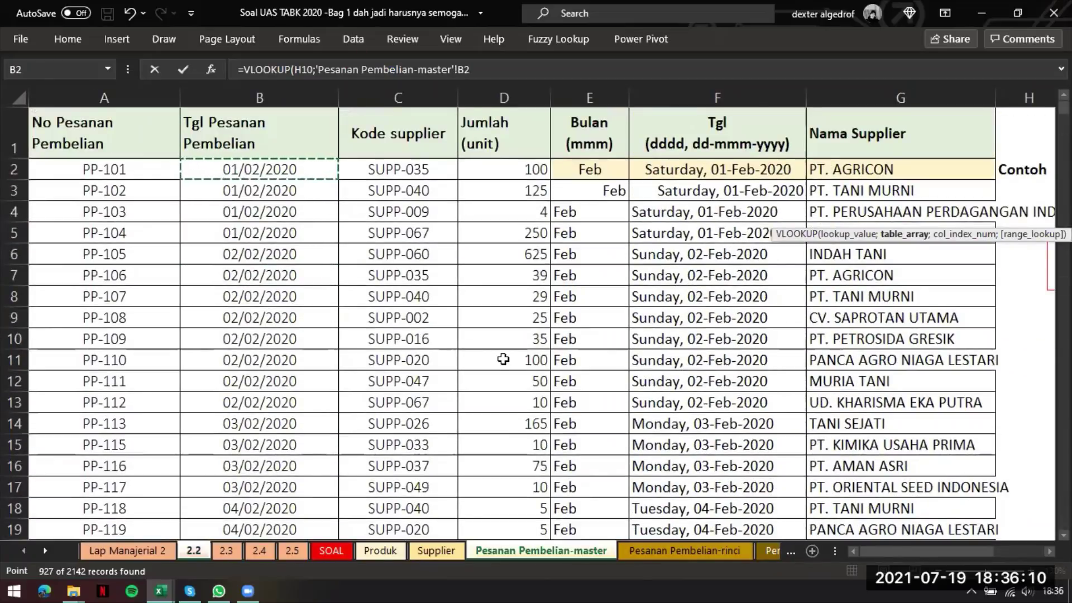
{"action": "left_click", "coordinate": [773, 551]}
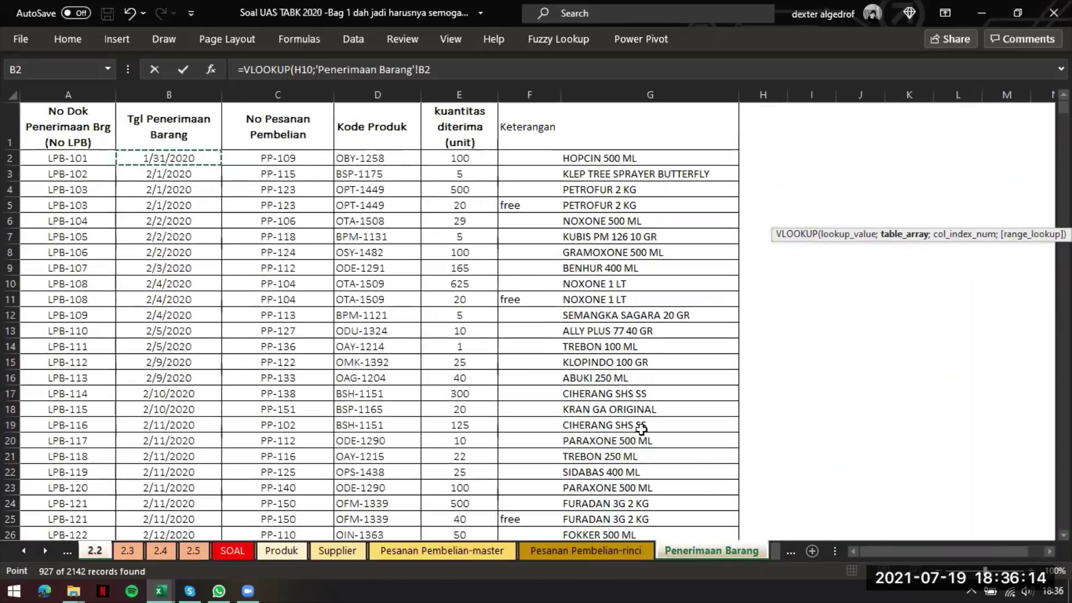
- Set the lookup table to the absolute range $C$2:$D$952 on Pesanan Pembelian-rinci, covering the combined codes and quantities
{"action": "left_click", "coordinate": [586, 550]}
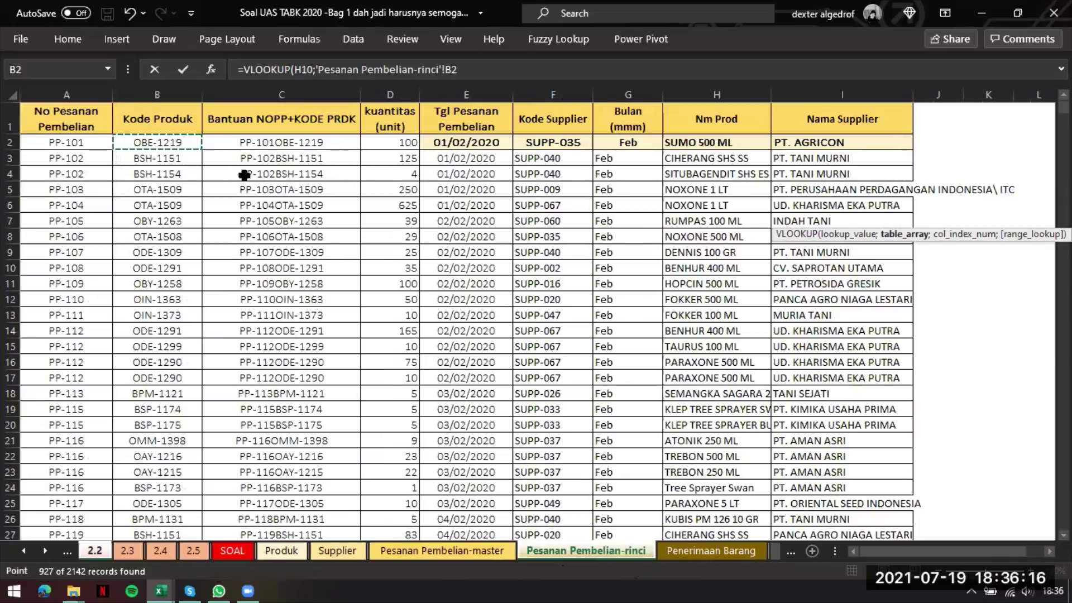
{"action": "left_click_drag", "start_coordinate": [246, 141], "coordinate": [396, 143]}
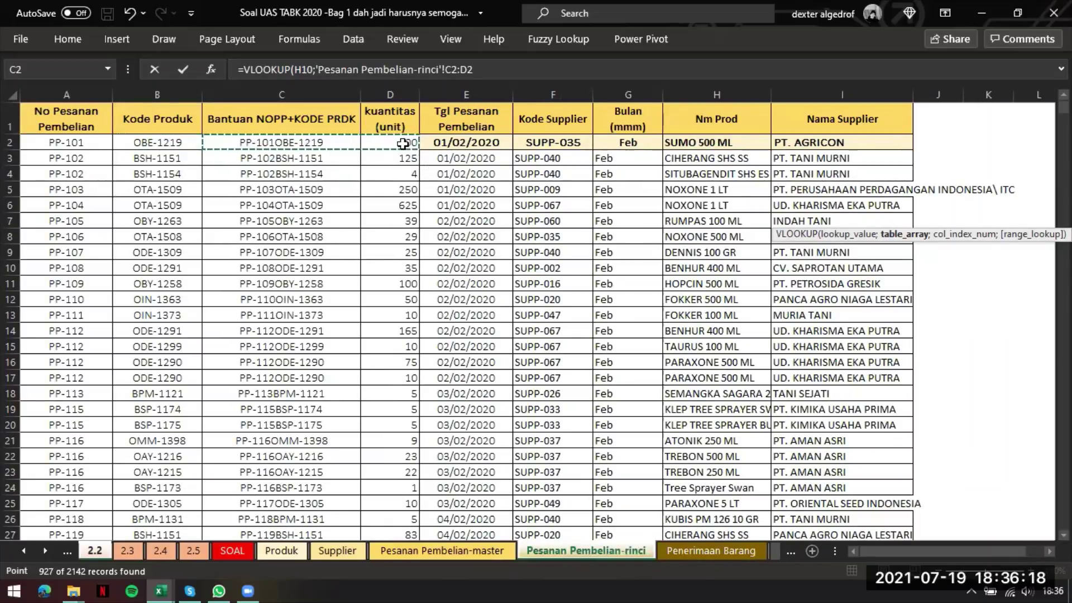
{"action": "key", "text": "Left"}
{"action": "key", "text": "Right"}
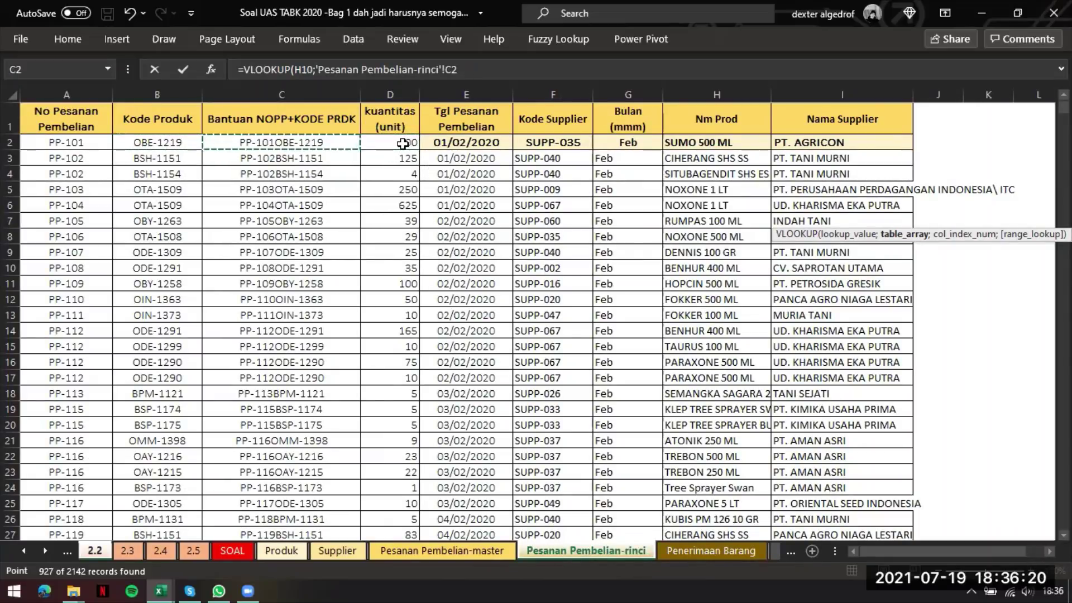
{"action": "key", "text": "shift+Right"}
{"action": "key", "text": "ctrl+shift+Down"}
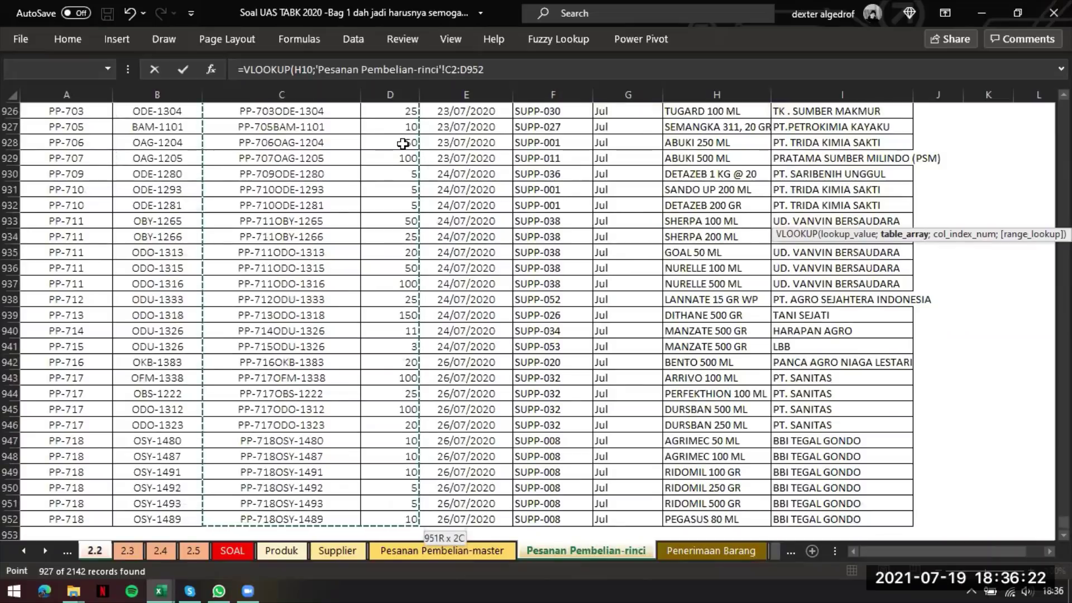
{"action": "key", "text": "F4"}
- Complete the VLOOKUP with column index 2 and exact match 0, and fill it down the Kuantitas menurut rincian column
{"action": "type", "text": ";2"}
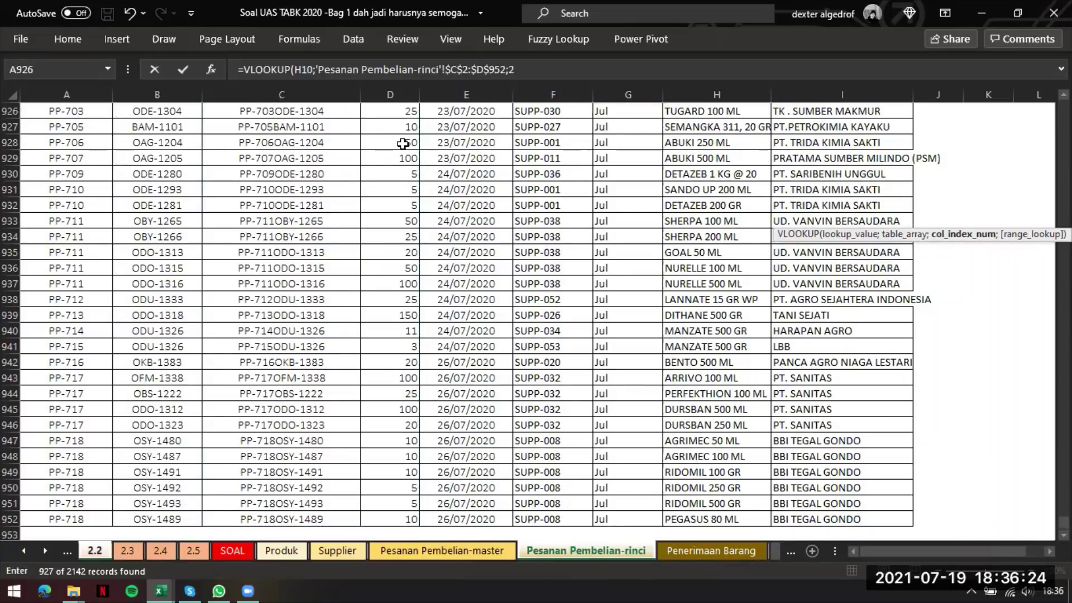
{"action": "type", "text": ";"}
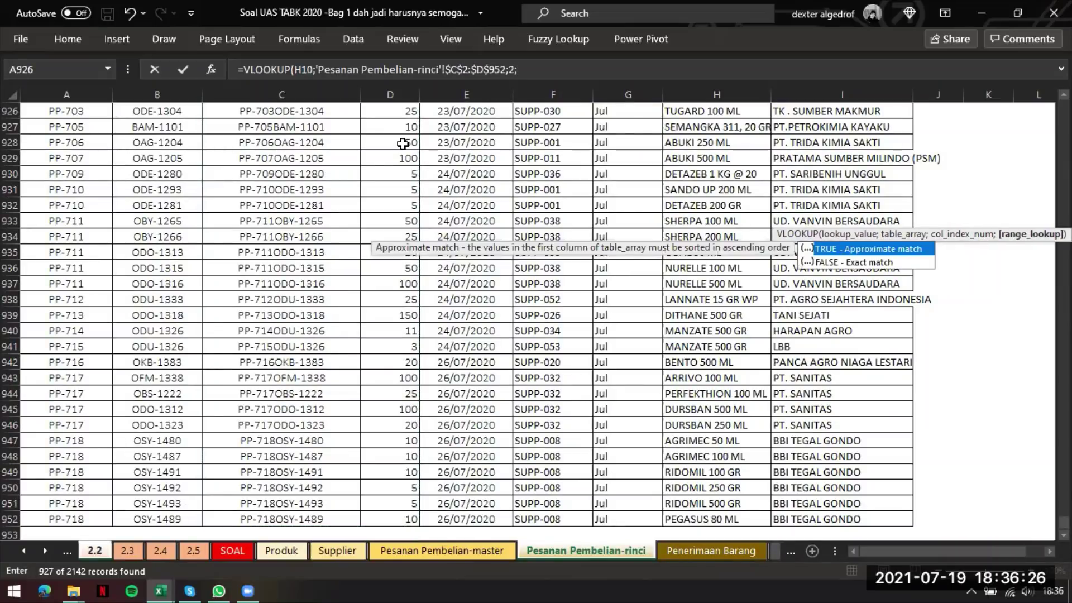
{"action": "type", "text": "0)"}
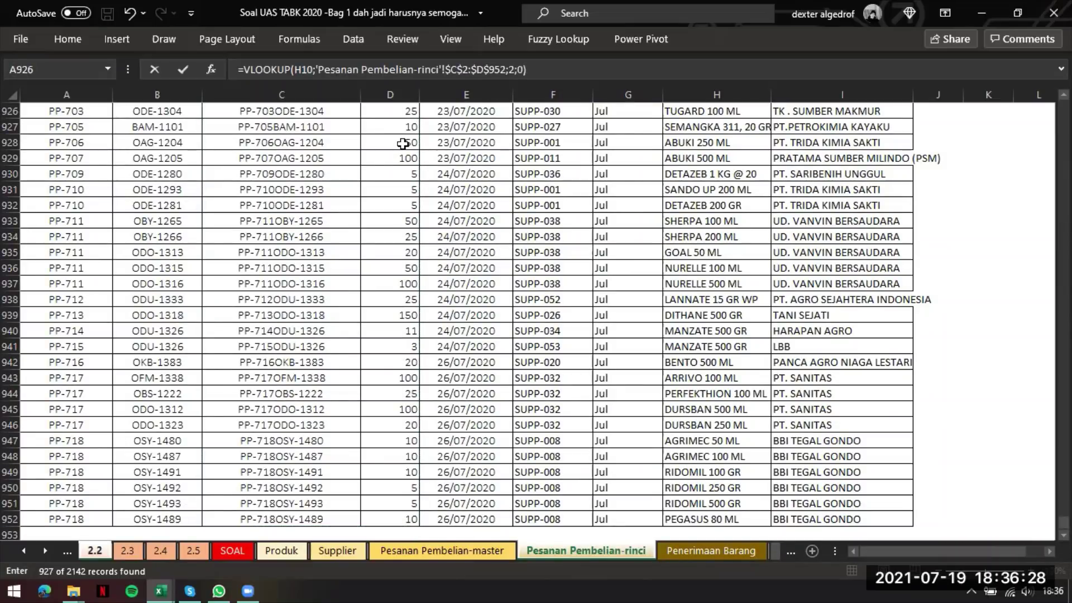
{"action": "key", "text": "Return"}
{"action": "left_click", "coordinate": [816, 220]}
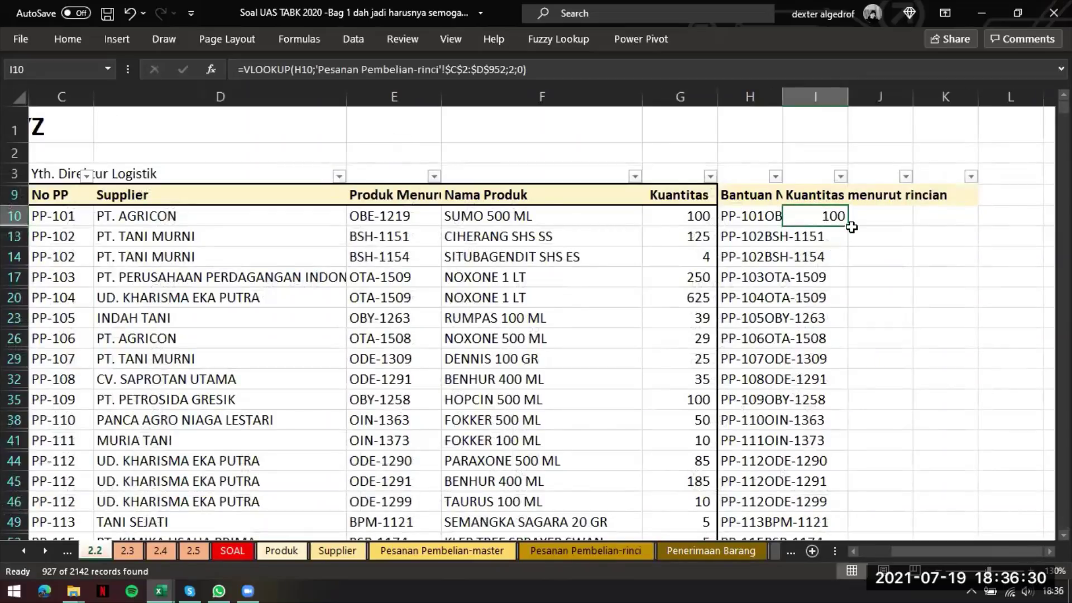
{"action": "double_click", "coordinate": [851, 227]}
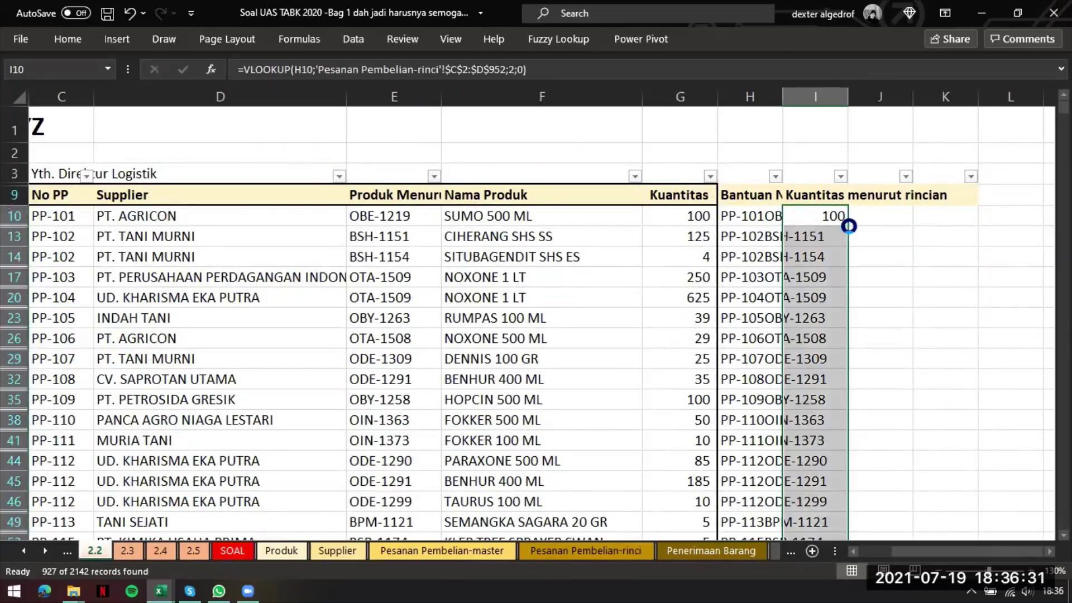
- Compare the looked-up quantity with the report quantity in J10 using =I10=G10, and fill the formula down the report
{"action": "left_click", "coordinate": [891, 218]}
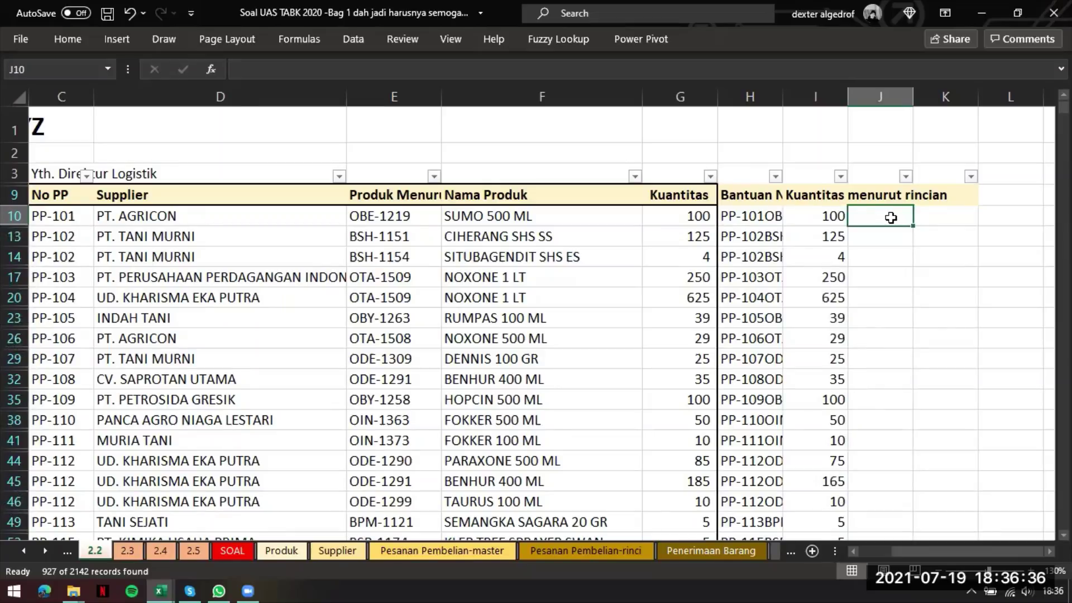
{"action": "type", "text": "="}
{"action": "key", "text": "Left"}
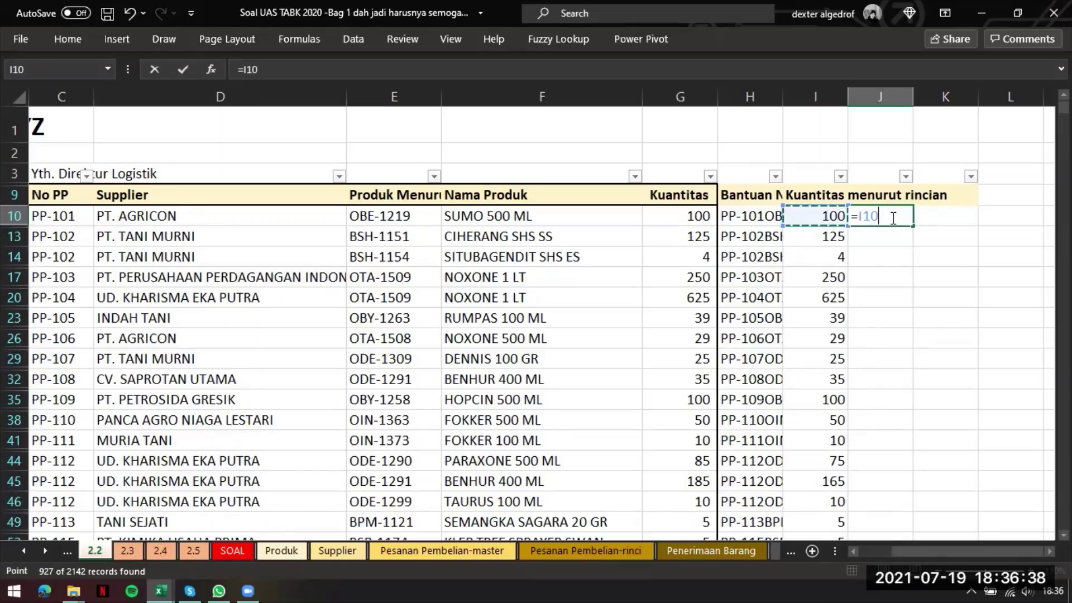
{"action": "type", "text": "="}
{"action": "key", "text": "Left"}
{"action": "key", "text": "Left"}
{"action": "key", "text": "Left"}
{"action": "key", "text": "Return"}
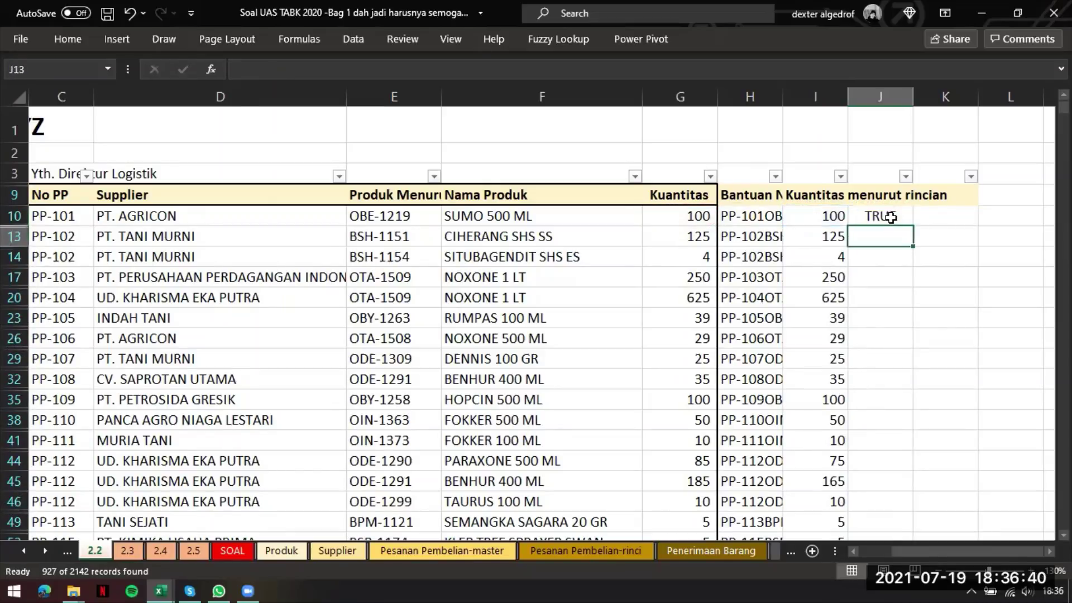
{"action": "left_click", "coordinate": [891, 218]}
{"action": "double_click", "coordinate": [917, 226]}
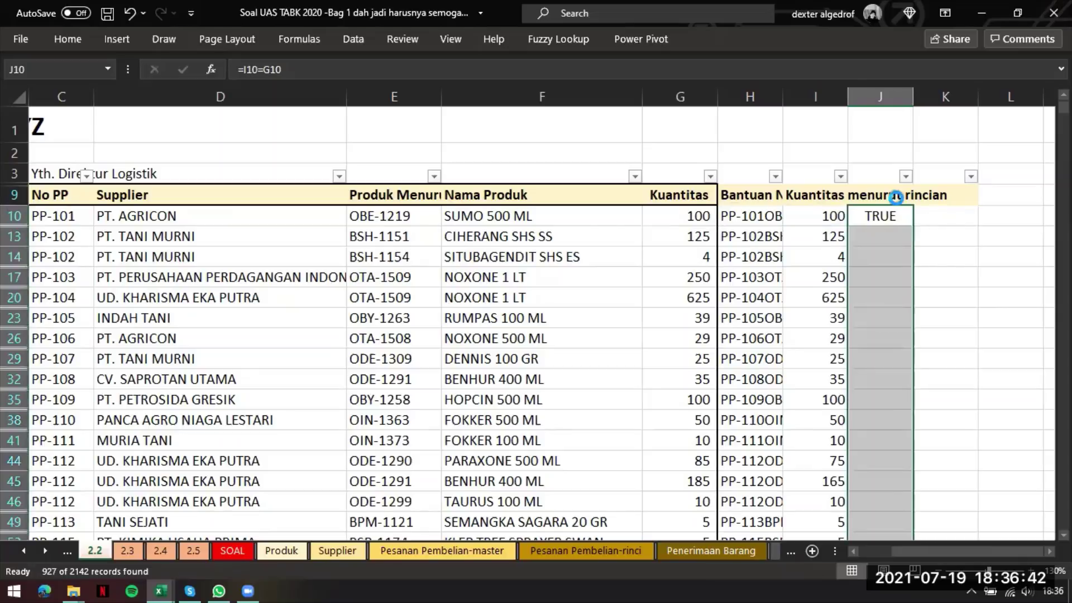
- Label the comparison column in J9 as "Cek"
{"action": "left_click", "coordinate": [886, 193]}
{"action": "type", "text": "Cek"}
{"action": "key", "text": "Return"}
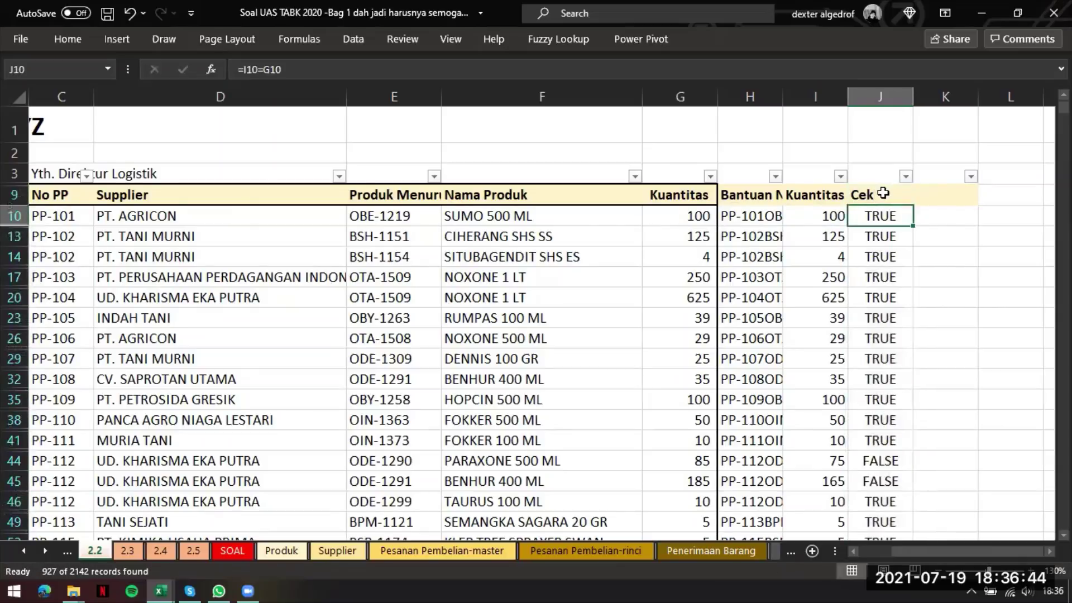
- Hide the Supplier column D on sheet 2.2
{"action": "scroll", "coordinate": [423, 249], "scroll_direction": "left", "scroll_amount": 2}
{"action": "left_click", "coordinate": [335, 97]}
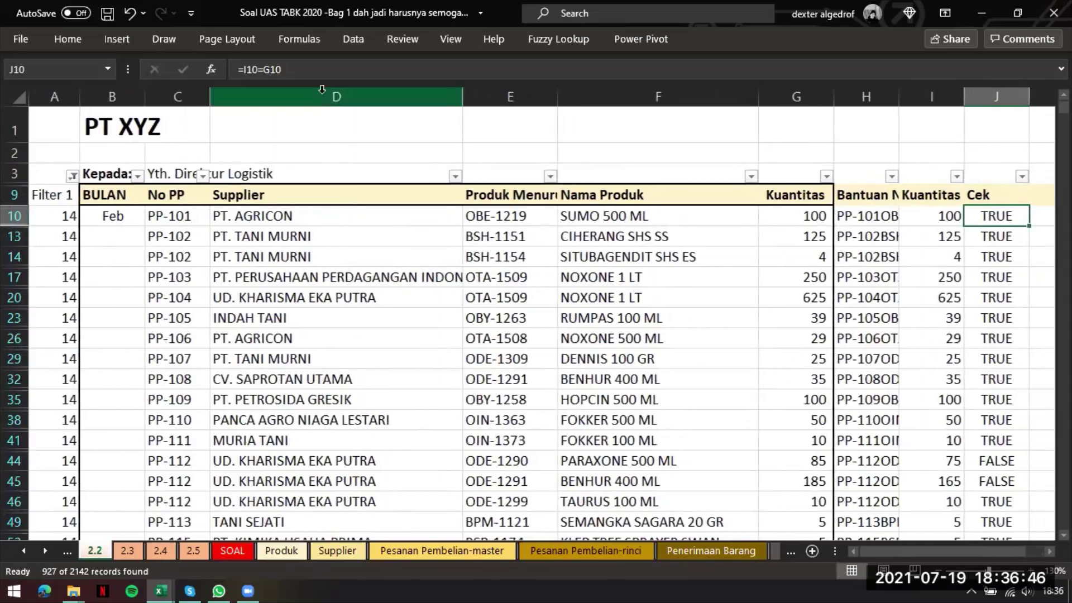
{"action": "scroll", "coordinate": [538, 134], "scroll_direction": "right", "scroll_amount": 2}
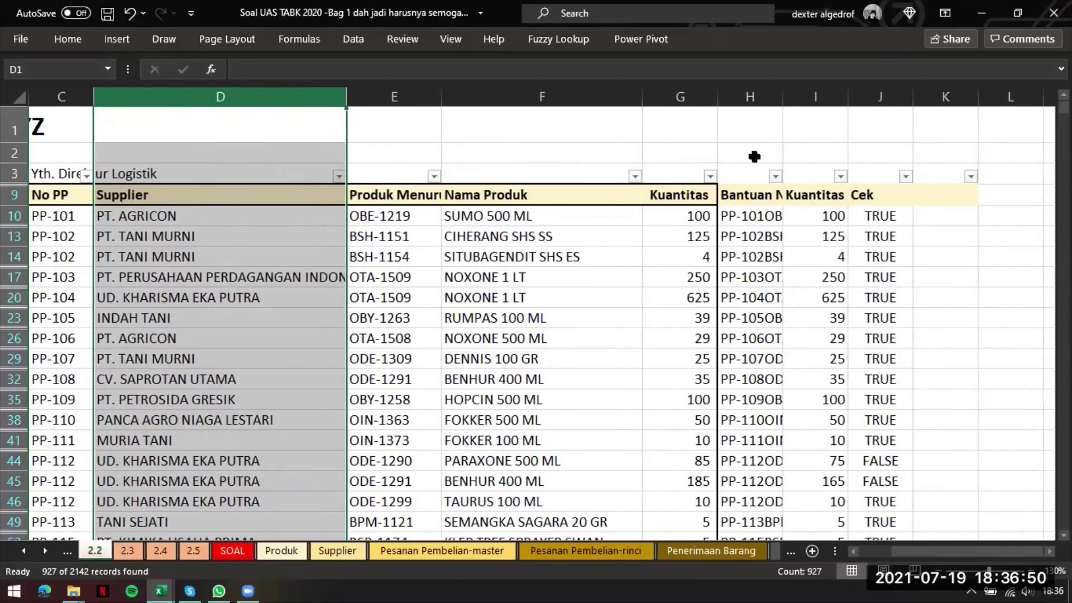
{"action": "scroll", "coordinate": [754, 156], "scroll_direction": "right", "scroll_amount": 2}
{"action": "scroll", "coordinate": [285, 113], "scroll_direction": "left", "scroll_amount": 4}
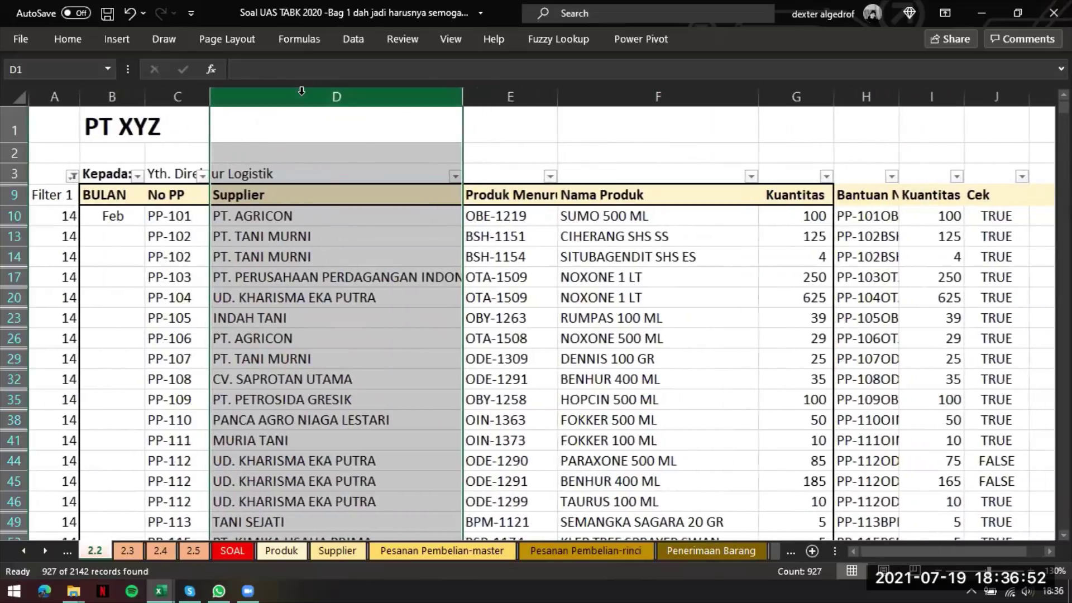
{"action": "right_click", "coordinate": [302, 91]}
{"action": "left_click", "coordinate": [359, 338]}
{"action": "left_click", "coordinate": [544, 297]}
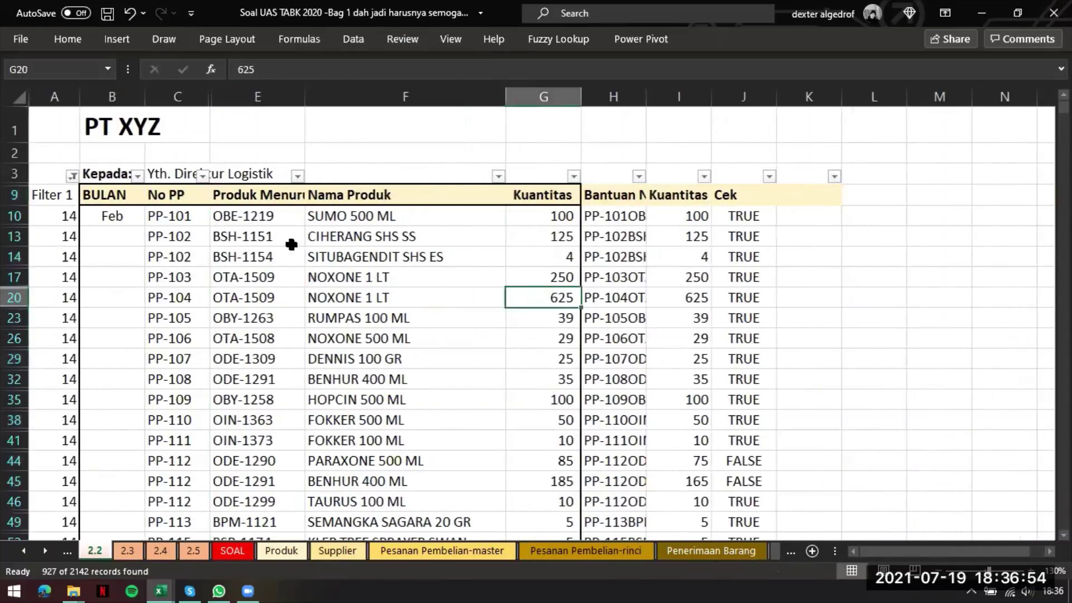
- Review the first report row from product code to Cek, and check which values the Cek column's filter offers
{"action": "left_click_drag", "start_coordinate": [258, 220], "coordinate": [423, 218]}
{"action": "left_click_drag", "start_coordinate": [515, 218], "coordinate": [746, 217]}
{"action": "left_click", "coordinate": [747, 213]}
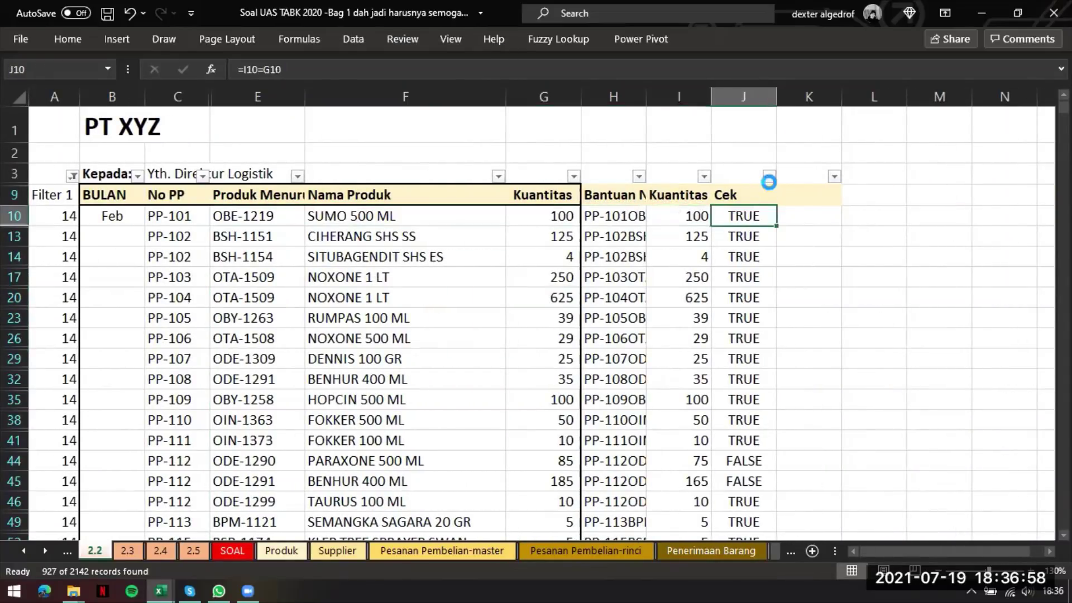
{"action": "left_click", "coordinate": [769, 176]}
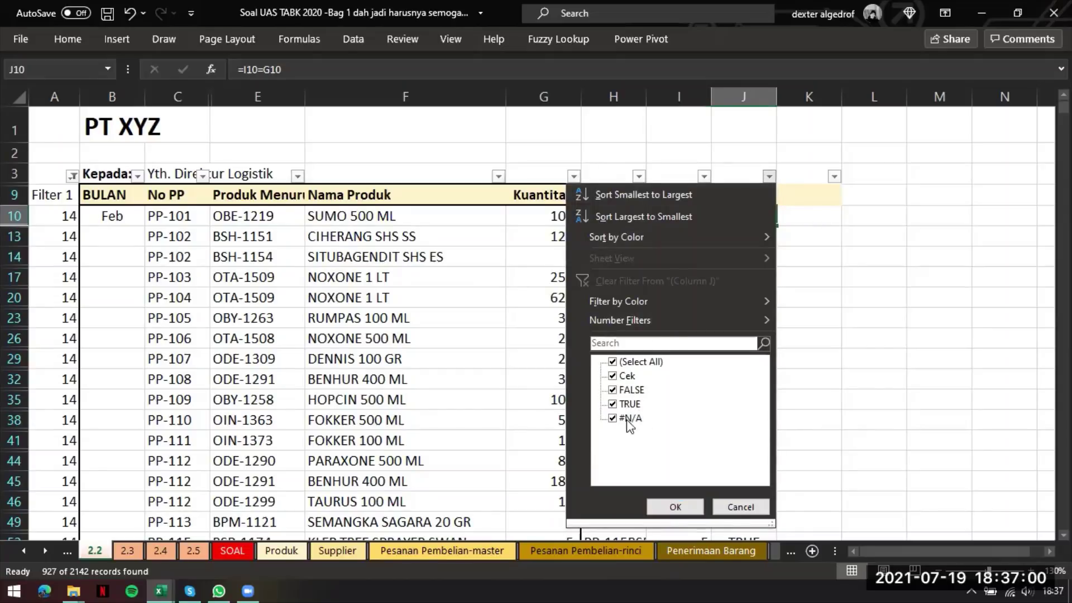
{"action": "left_click", "coordinate": [676, 506]}
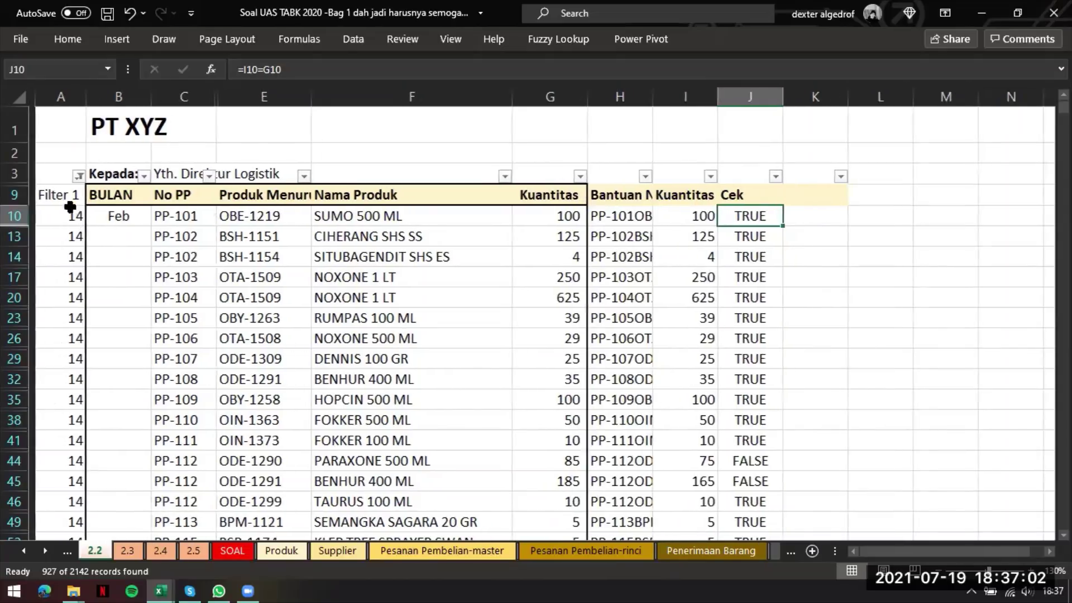
- Examine the Filter 1 codes beside the report rows and the values offered by the Cek column's filter
{"action": "left_click_drag", "start_coordinate": [64, 200], "coordinate": [72, 318]}
{"action": "left_click", "coordinate": [112, 218]}
{"action": "left_click_drag", "start_coordinate": [56, 199], "coordinate": [67, 338]}
{"action": "left_click", "coordinate": [769, 178]}
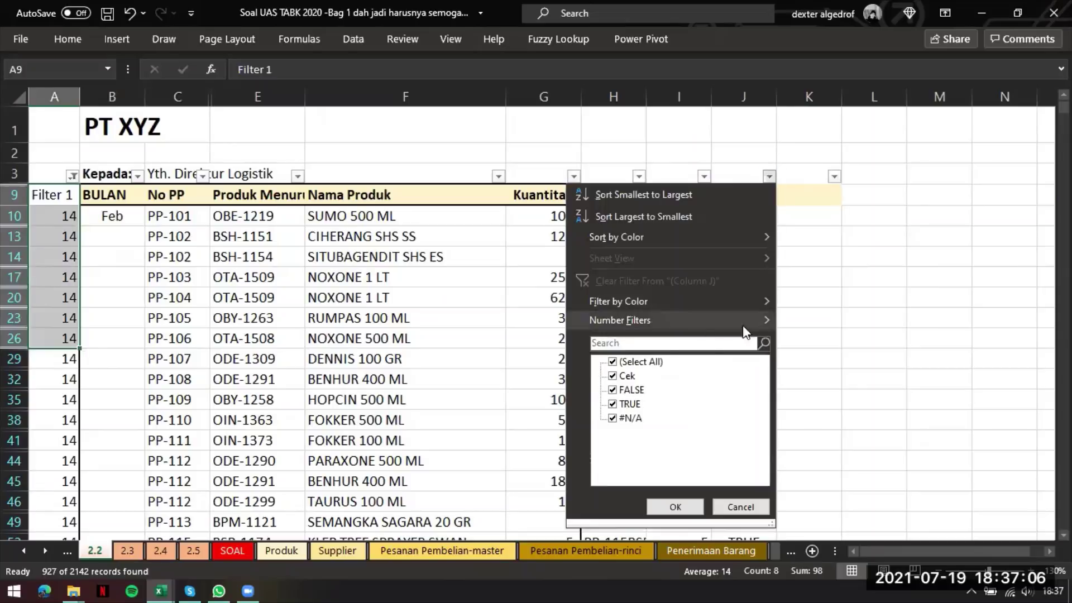
{"action": "left_click", "coordinate": [676, 506]}
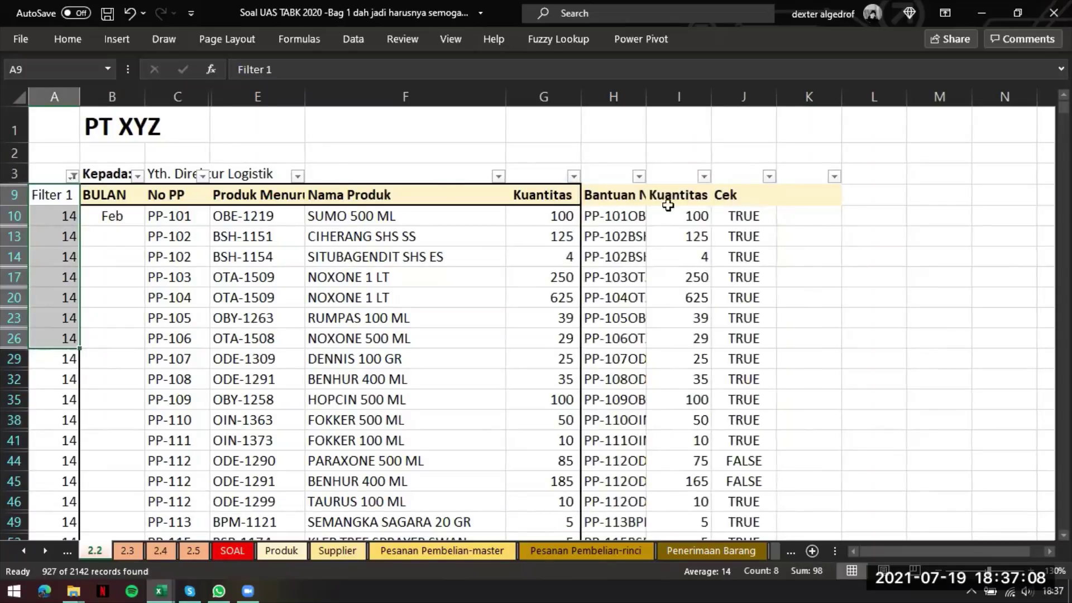
- Show all report rows on sheet 2.2 by selecting every value in the Filter 1 column's filter
{"action": "left_click", "coordinate": [73, 176]}
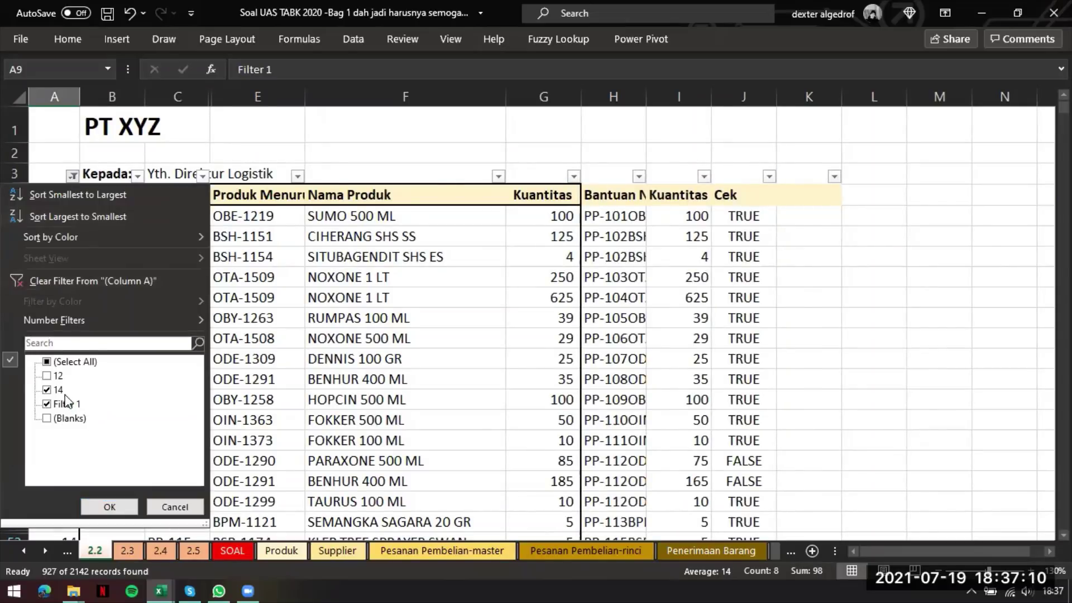
{"action": "left_click", "coordinate": [59, 368]}
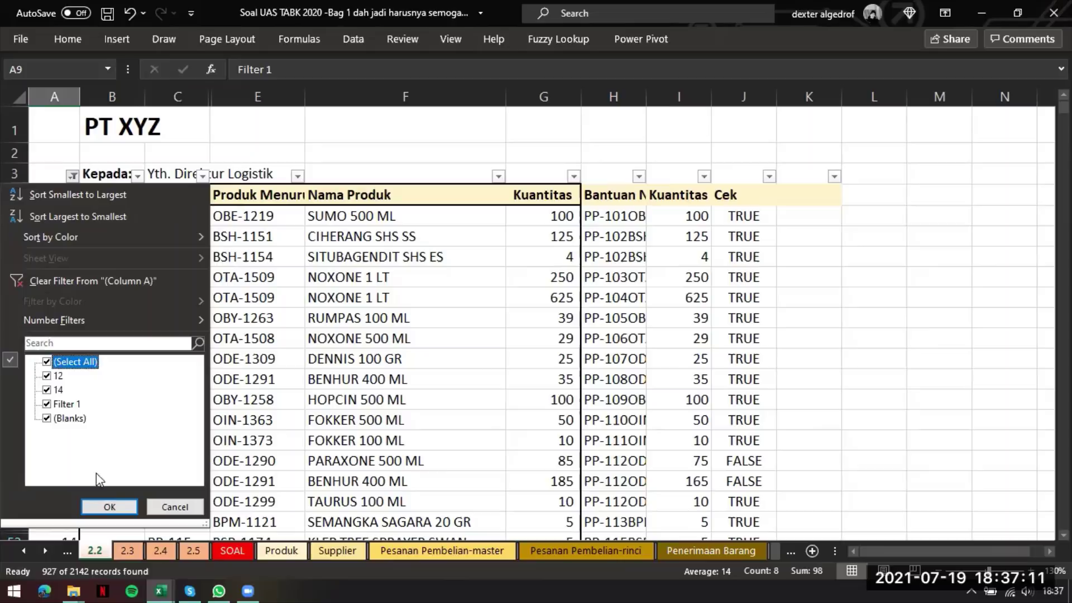
{"action": "left_click", "coordinate": [110, 506]}
{"action": "left_click", "coordinate": [543, 240]}
- Filter the Cek column to exclude TRUE and look through the remaining report rows
{"action": "left_click", "coordinate": [769, 175]}
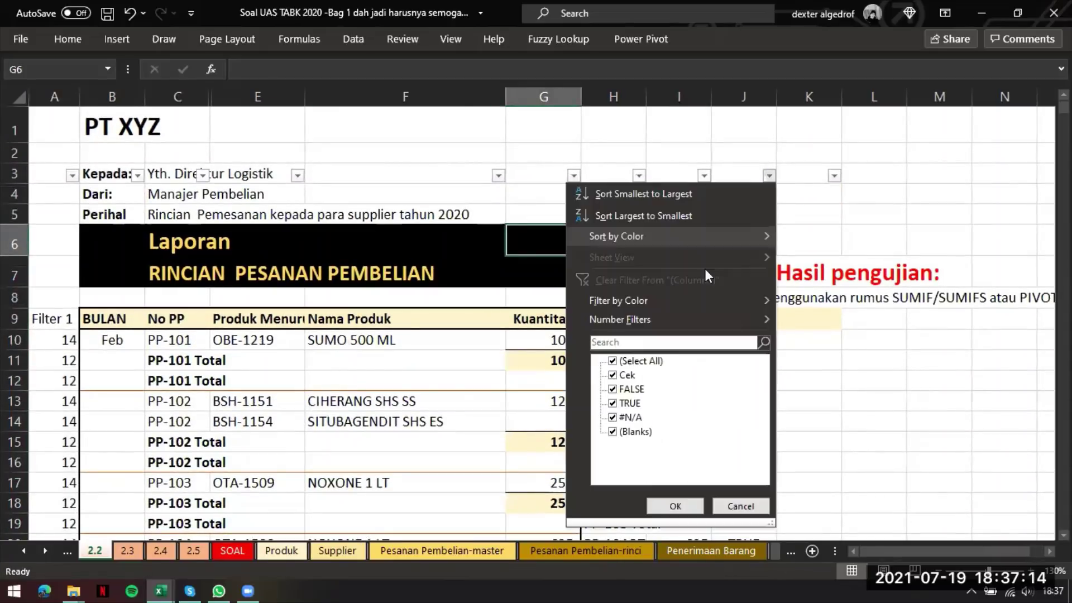
{"action": "left_click", "coordinate": [632, 403]}
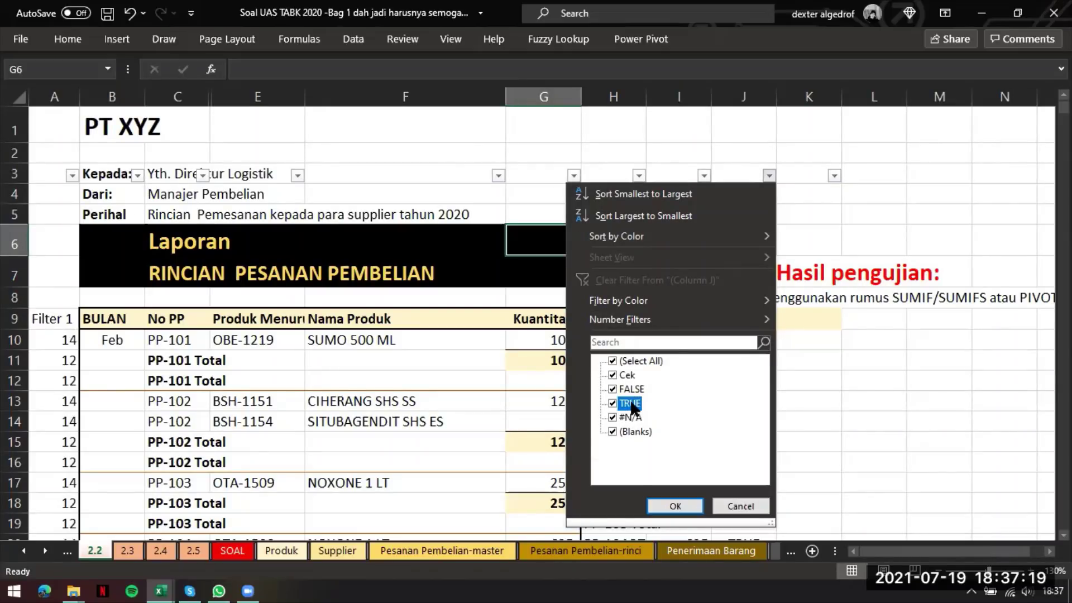
{"action": "left_click", "coordinate": [676, 506]}
{"action": "scroll", "coordinate": [670, 390], "scroll_direction": "down", "scroll_amount": 10}
{"action": "scroll", "coordinate": [692, 384], "scroll_direction": "down", "scroll_amount": 8}
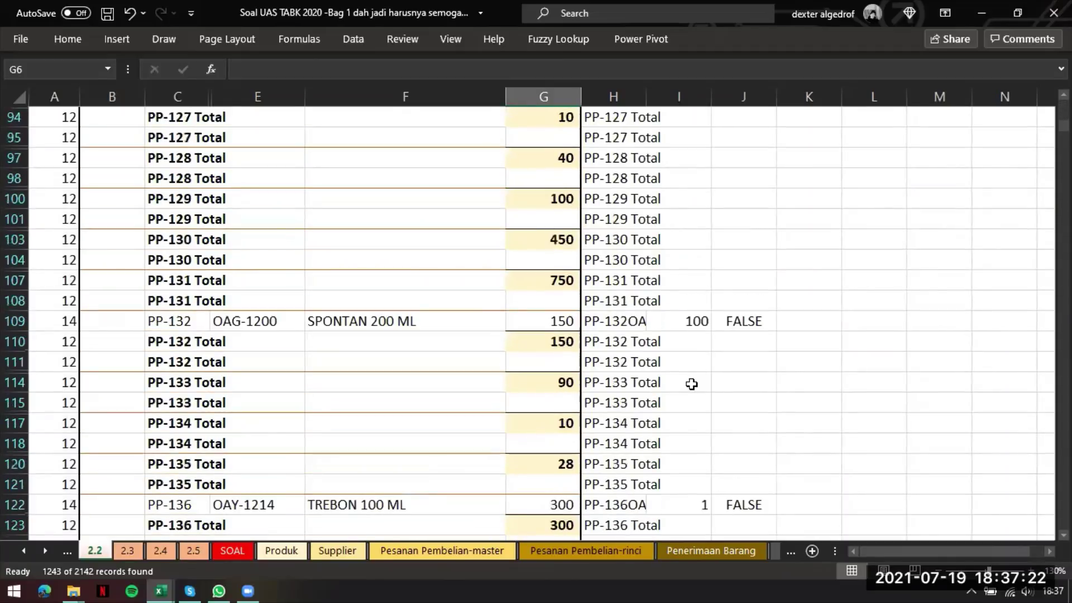
{"action": "scroll", "coordinate": [692, 384], "scroll_direction": "up", "scroll_amount": 18}
{"action": "scroll", "coordinate": [747, 222], "scroll_direction": "up", "scroll_amount": 2}
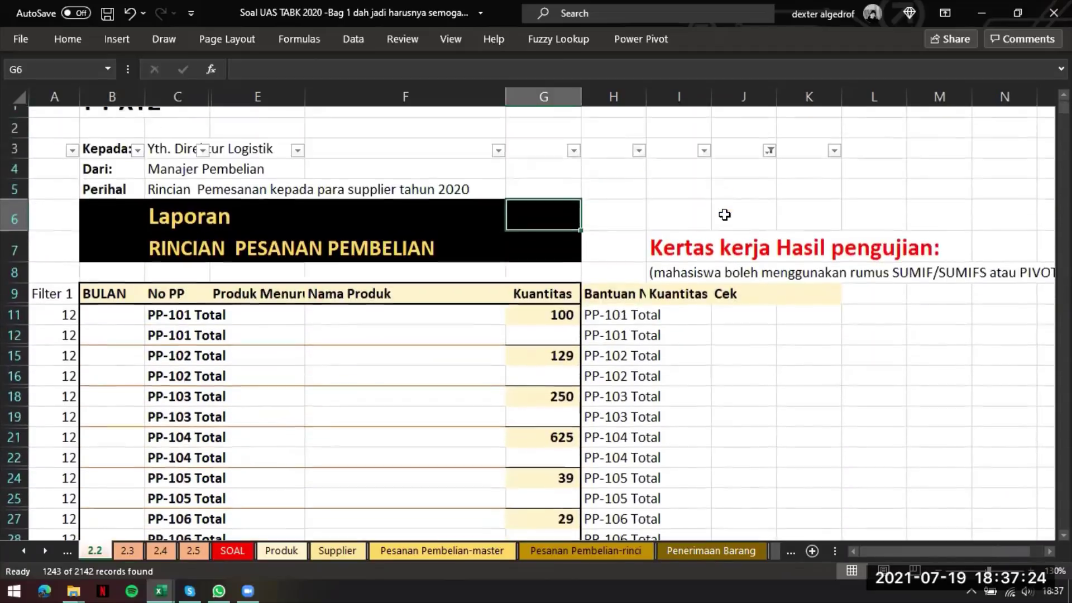
- Exclude blanks from the Cek column's filter as well, keeping Cek, FALSE and #N/A, and review the mismatched rows
{"action": "left_click", "coordinate": [770, 175]}
{"action": "left_click", "coordinate": [630, 417]}
{"action": "left_click", "coordinate": [631, 431]}
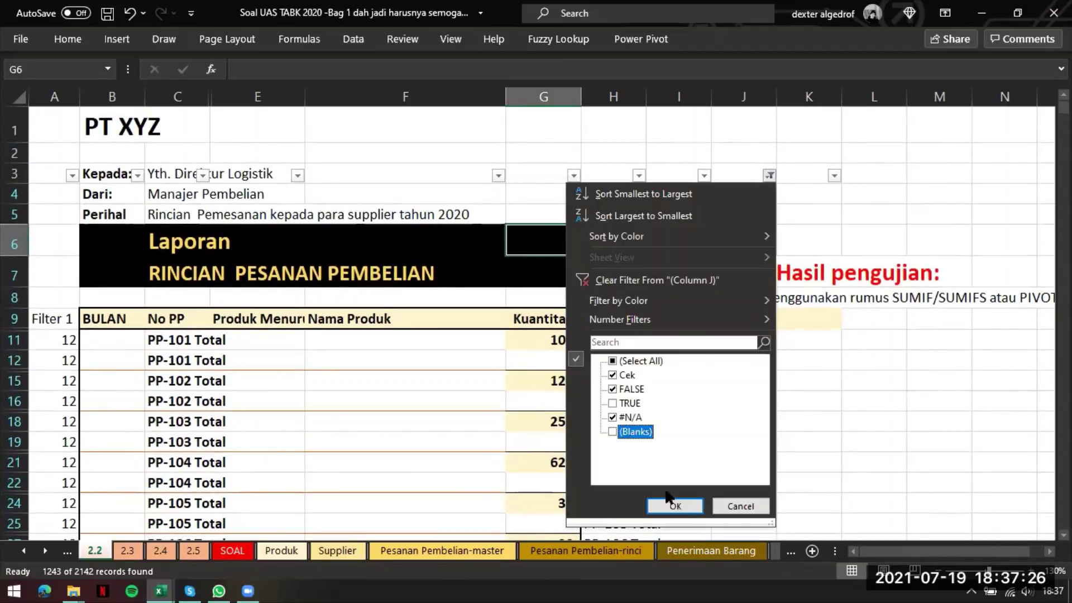
{"action": "left_click", "coordinate": [675, 506]}
{"action": "left_click", "coordinate": [596, 379]}
{"action": "scroll", "coordinate": [655, 339], "scroll_direction": "down", "scroll_amount": 6}
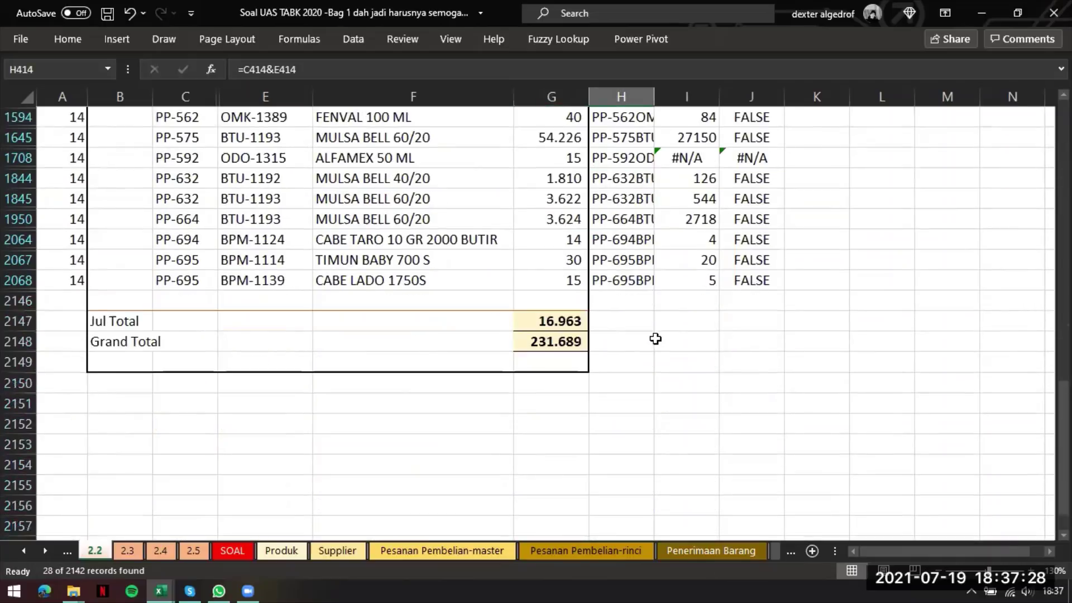
{"action": "scroll", "coordinate": [655, 339], "scroll_direction": "up", "scroll_amount": 5}
{"action": "scroll", "coordinate": [655, 338], "scroll_direction": "up", "scroll_amount": 2}
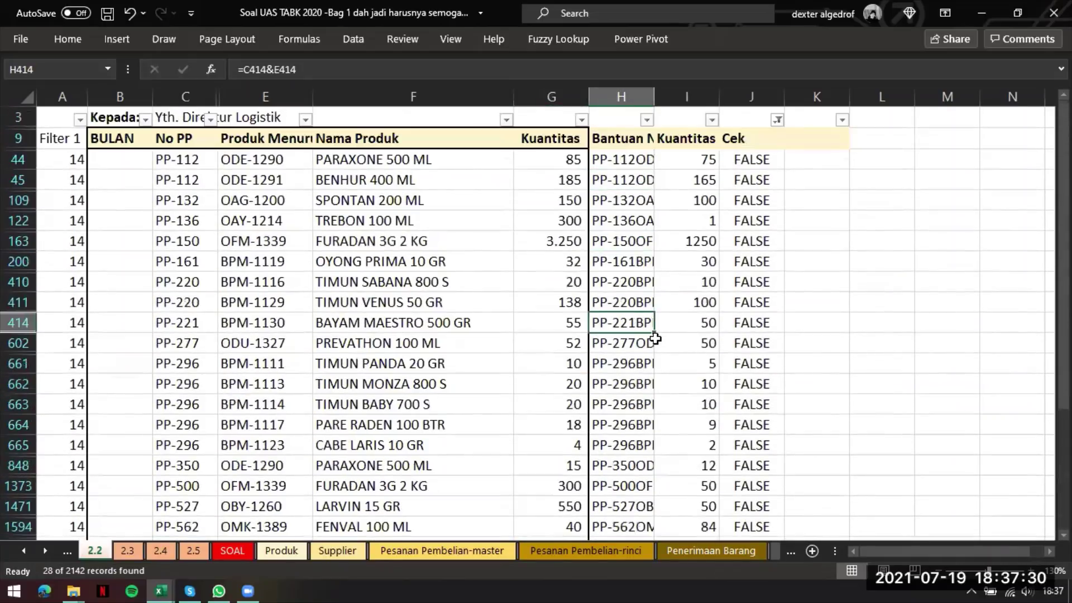
- Select all values in the Cek column's filter and filter the Filter 1 column to exclude 12 and blanks
{"action": "left_click", "coordinate": [778, 177]}
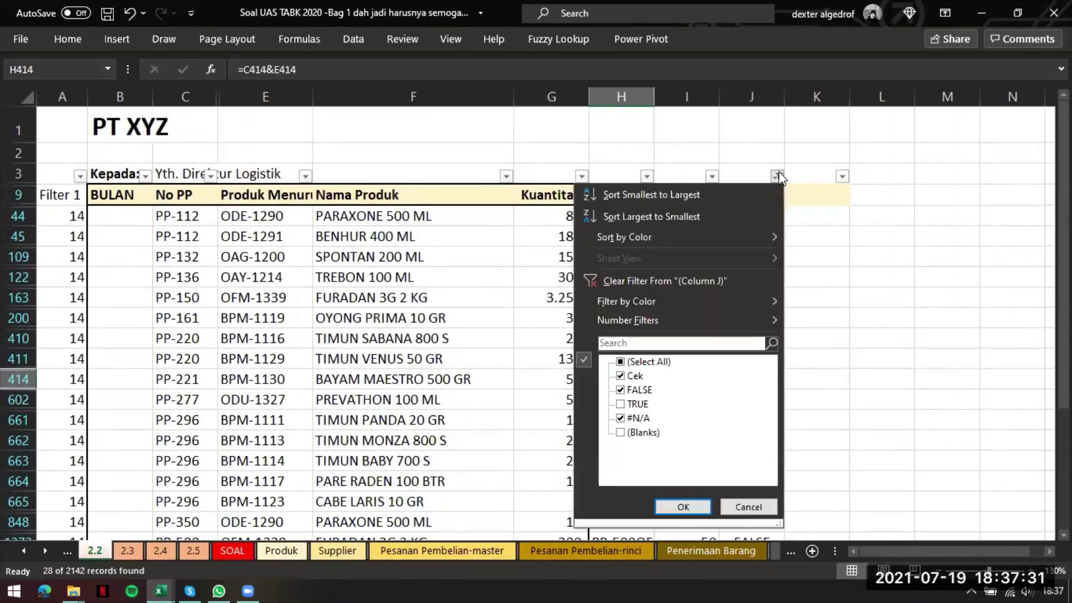
{"action": "left_click", "coordinate": [647, 363]}
{"action": "left_click", "coordinate": [684, 507]}
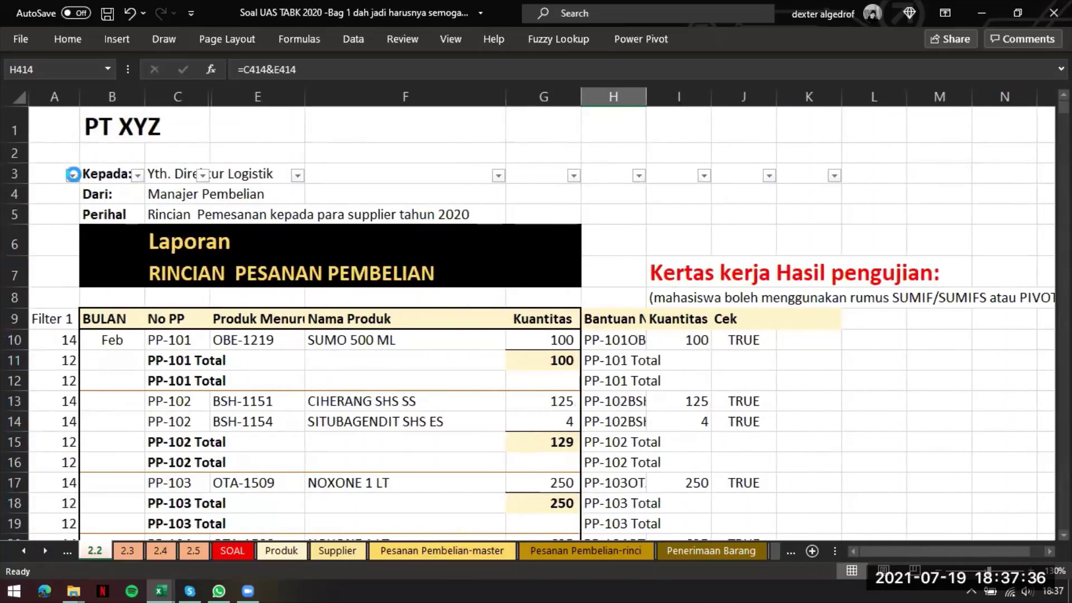
{"action": "left_click", "coordinate": [73, 175]}
{"action": "left_click", "coordinate": [55, 376]}
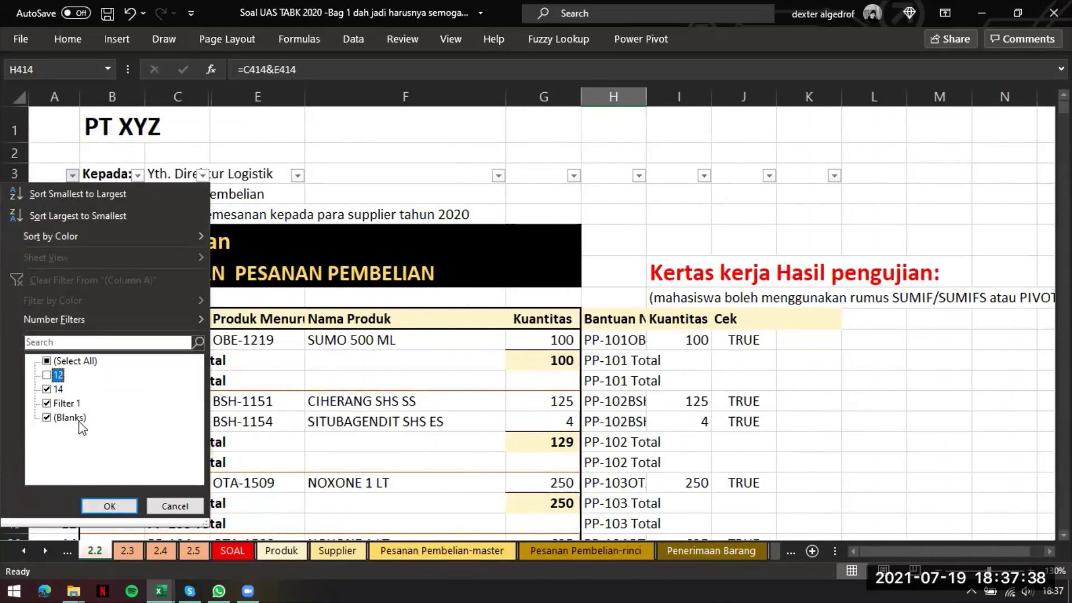
{"action": "left_click", "coordinate": [47, 418]}
{"action": "left_click", "coordinate": [110, 506]}
{"action": "left_click", "coordinate": [242, 360]}
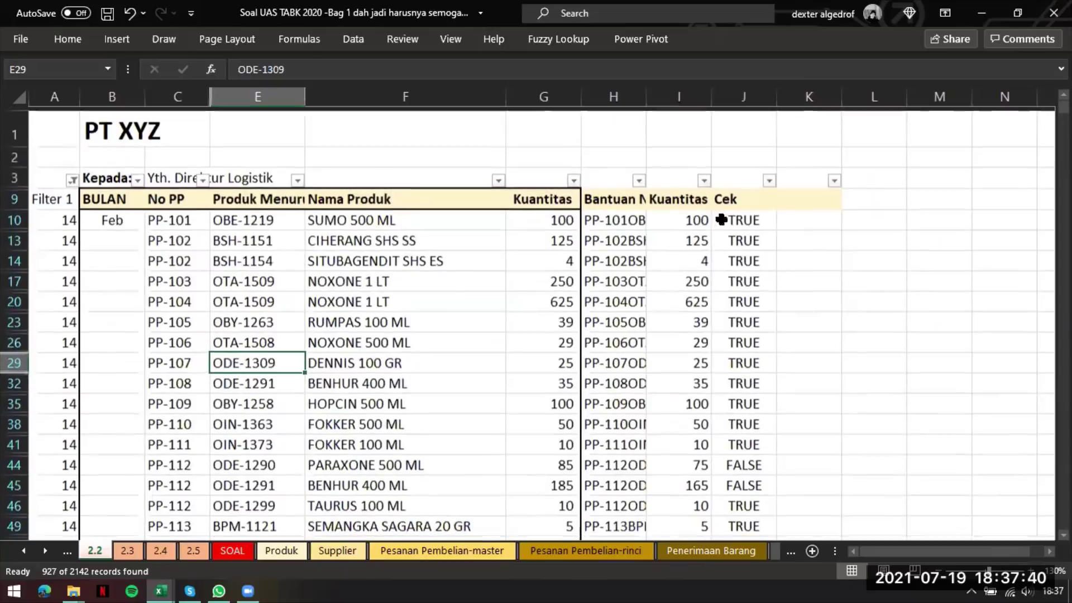
- Open the filter choices of the Cek column
{"action": "left_click", "coordinate": [770, 177]}
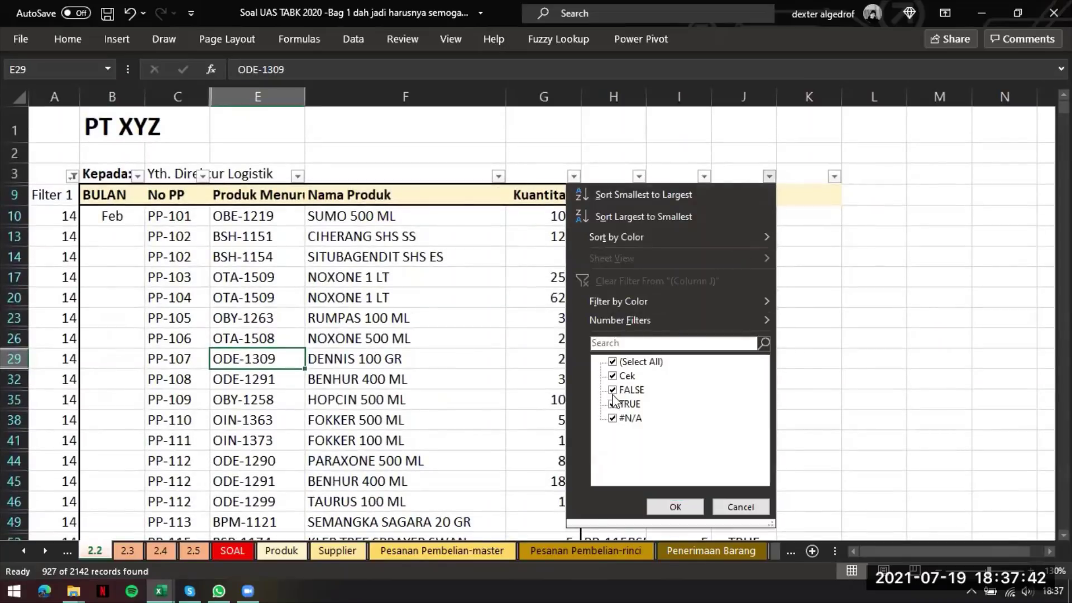
- Filter the Cek column on sheet 2.2 to hide the rows marked TRUE
{"action": "left_click", "coordinate": [627, 405]}
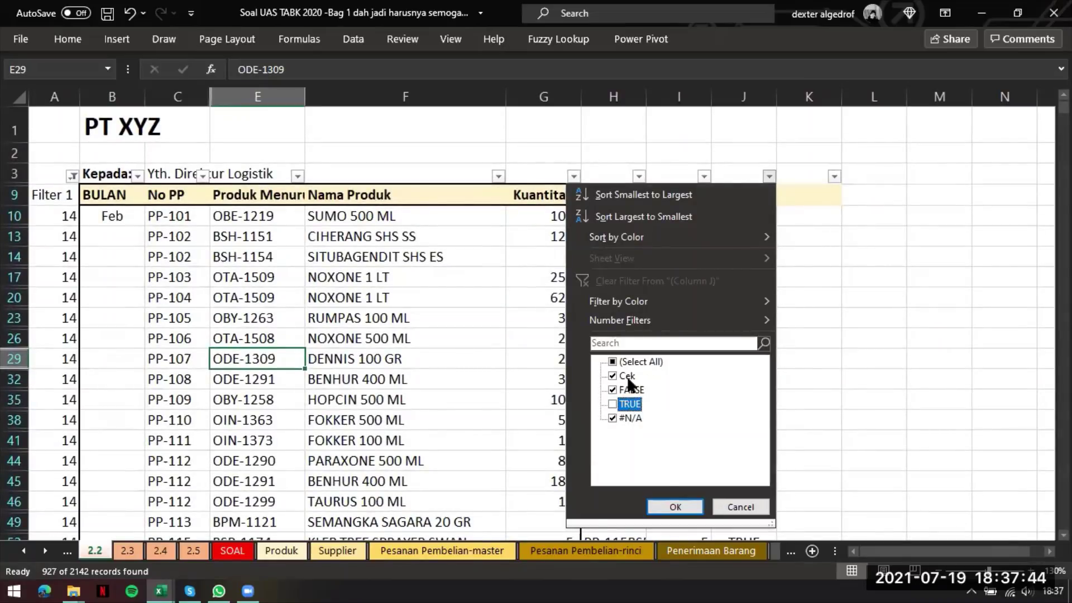
{"action": "left_click", "coordinate": [675, 506]}
{"action": "left_click", "coordinate": [550, 315]}
{"action": "scroll", "coordinate": [57, 216], "scroll_direction": "right", "scroll_amount": 1}
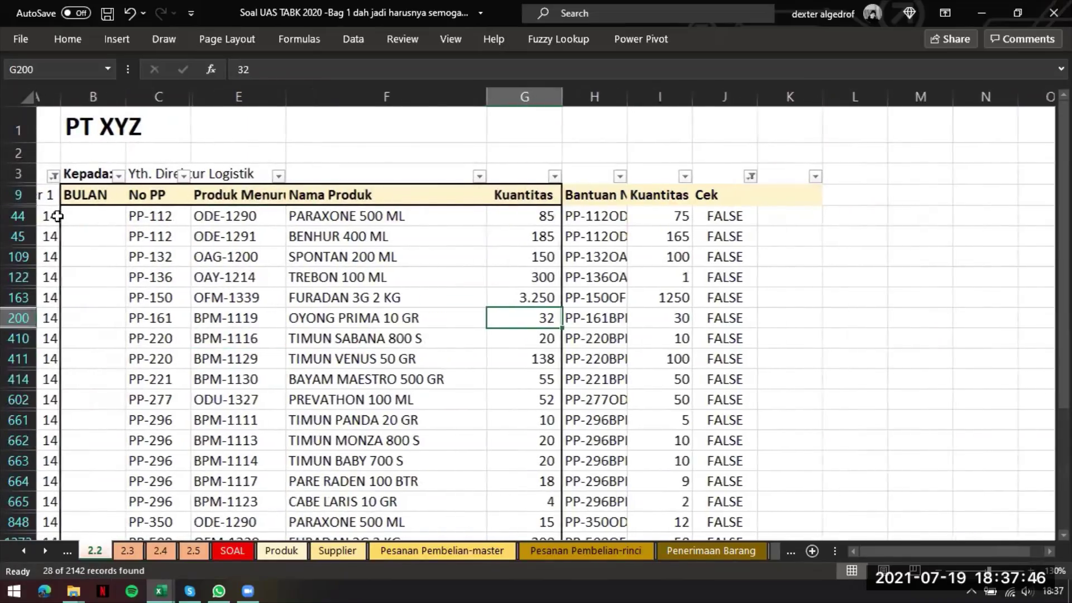
- Examine the filtered rows on sheet 2.2, comparing the reported quantities with the looked-up quantities
{"action": "left_click_drag", "start_coordinate": [57, 216], "coordinate": [694, 471]}
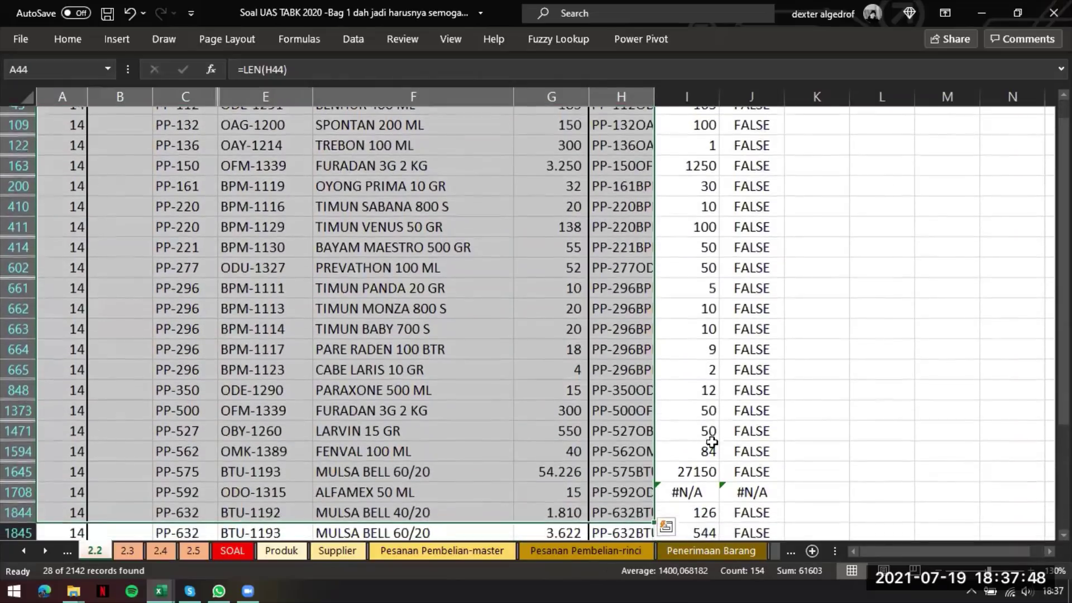
{"action": "scroll", "coordinate": [712, 443], "scroll_direction": "down", "scroll_amount": 1}
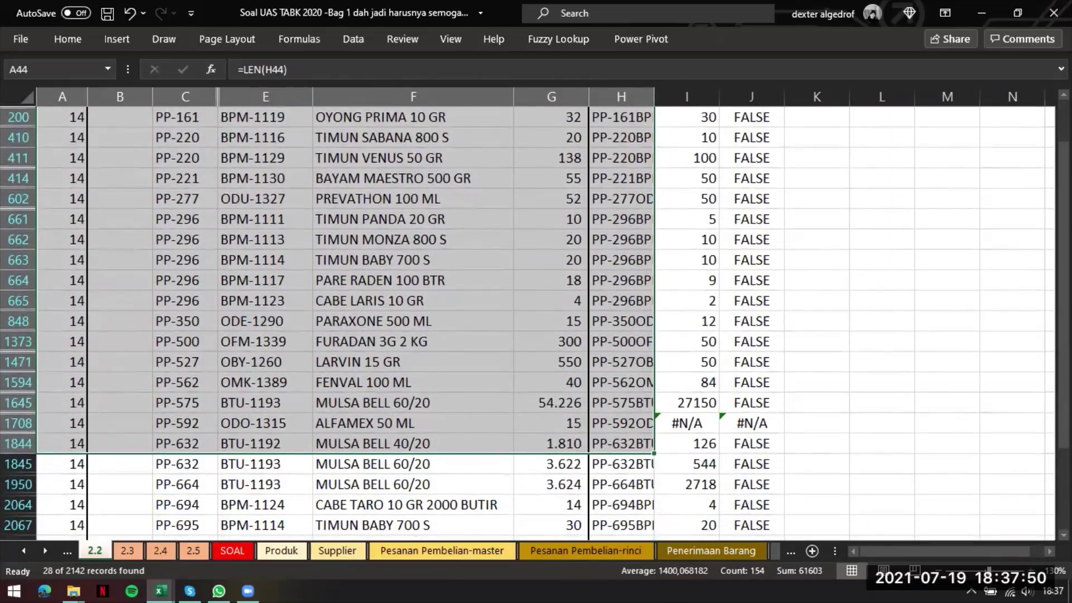
{"action": "key", "text": "alt+Tab"}
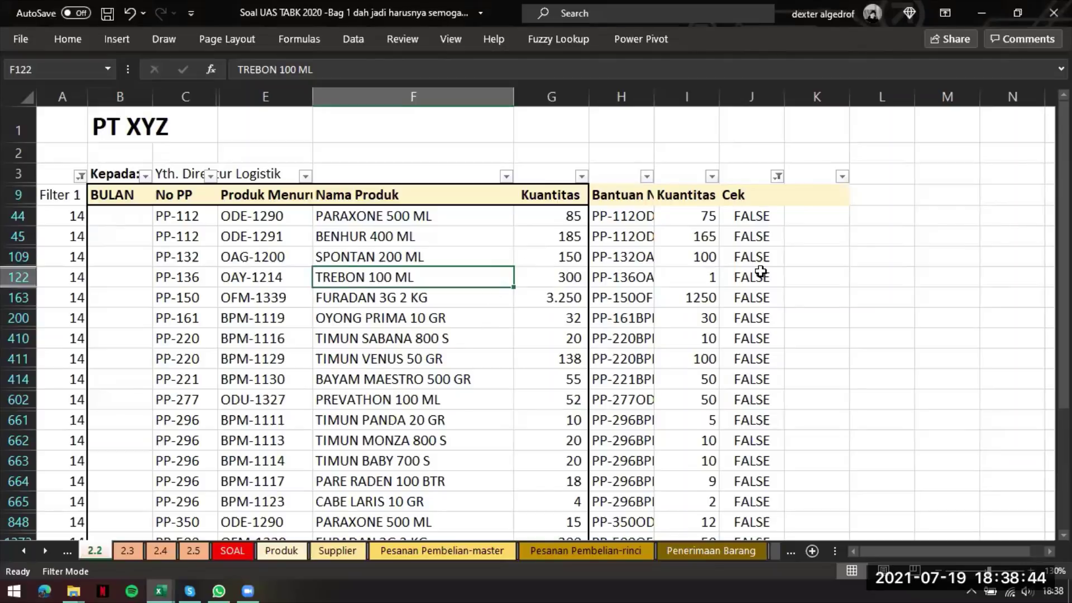
{"action": "scroll", "coordinate": [726, 275], "scroll_direction": "right", "scroll_amount": 5}
{"action": "scroll", "coordinate": [554, 272], "scroll_direction": "left", "scroll_amount": 5}
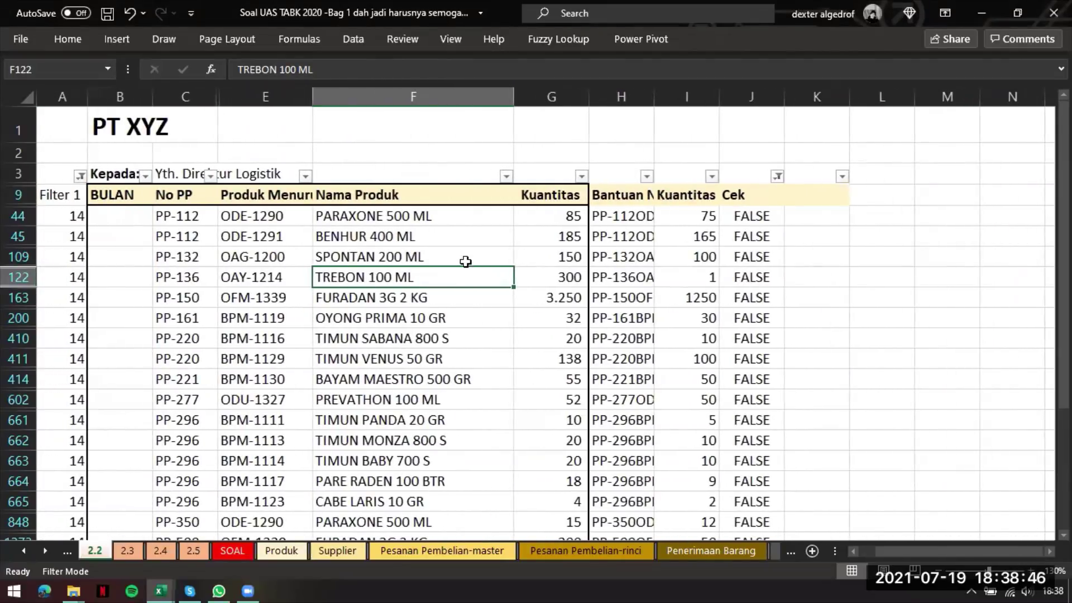
{"action": "left_click", "coordinate": [725, 256]}
{"action": "scroll", "coordinate": [695, 244], "scroll_direction": "down", "scroll_amount": 5}
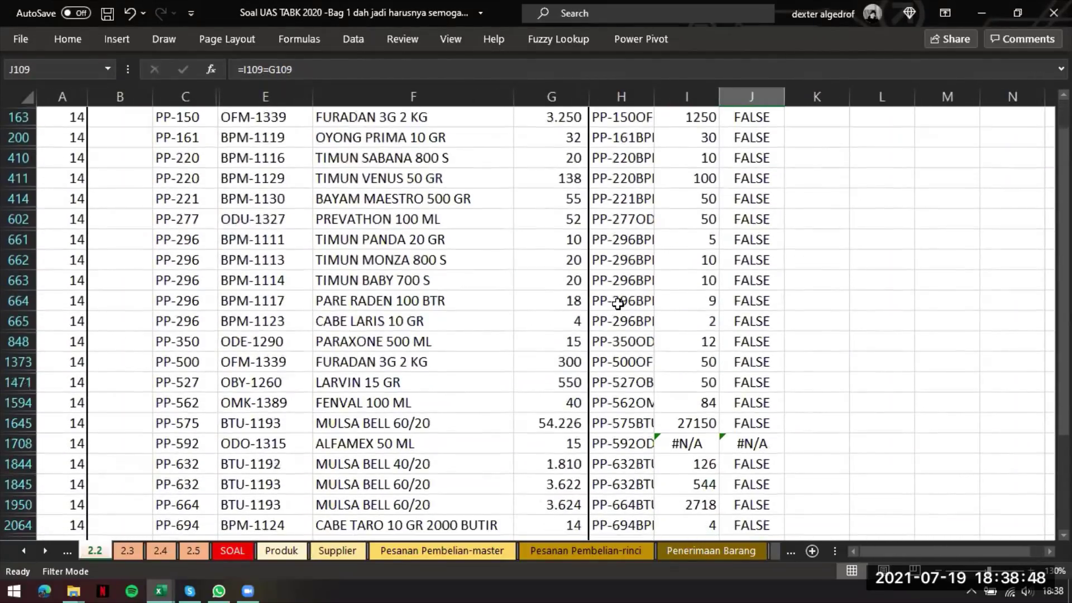
{"action": "scroll", "coordinate": [647, 354], "scroll_direction": "up", "scroll_amount": 5}
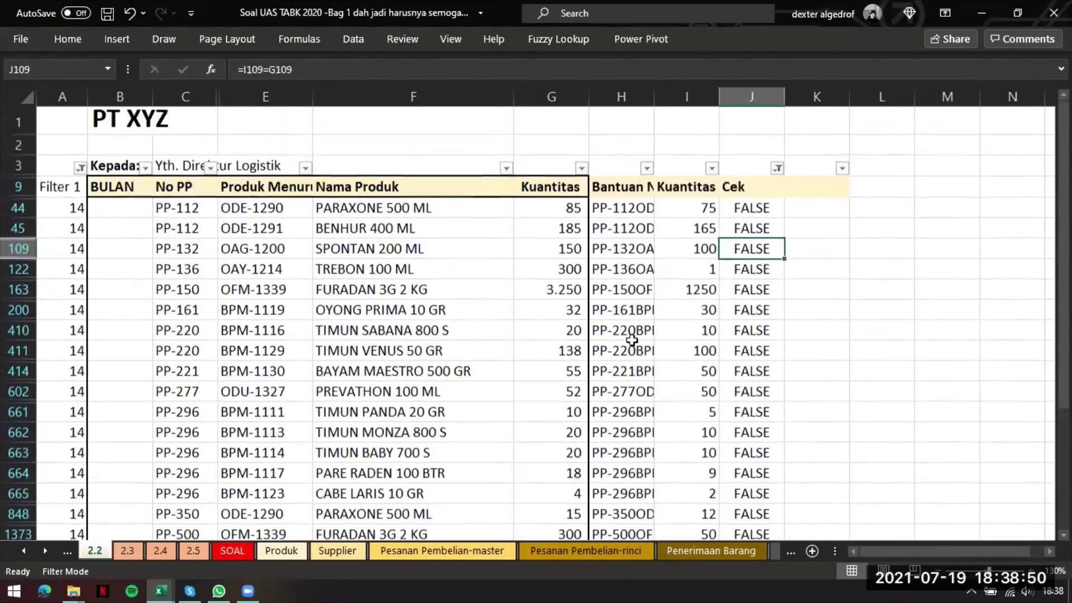
{"action": "left_click", "coordinate": [819, 231]}
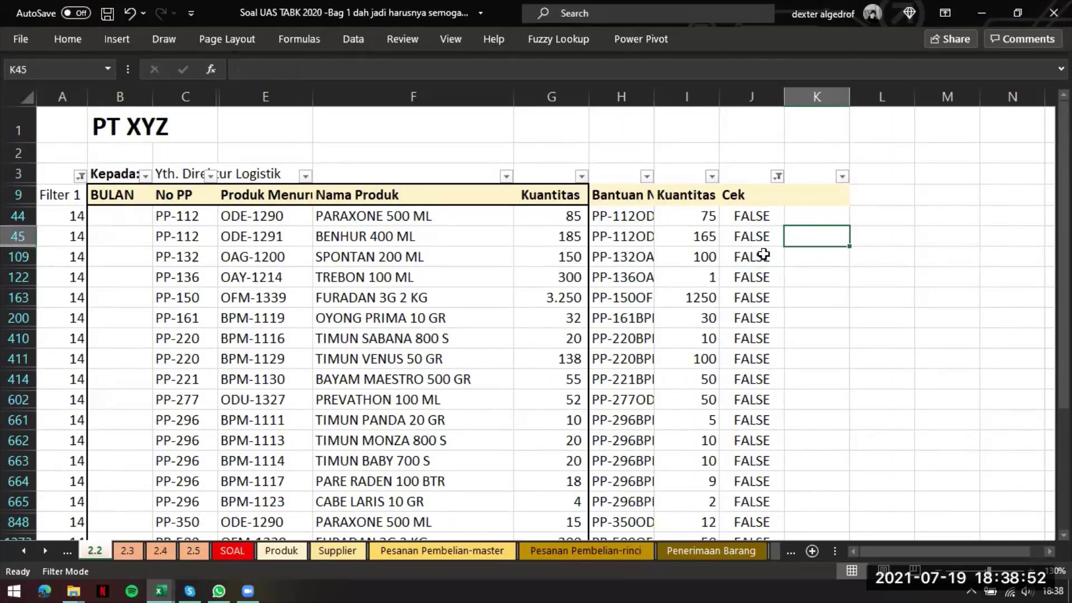
- Read question 2.3 about inaccurate product names on the SOAL sheet, and question 2.4 below it
{"action": "left_click", "coordinate": [127, 551]}
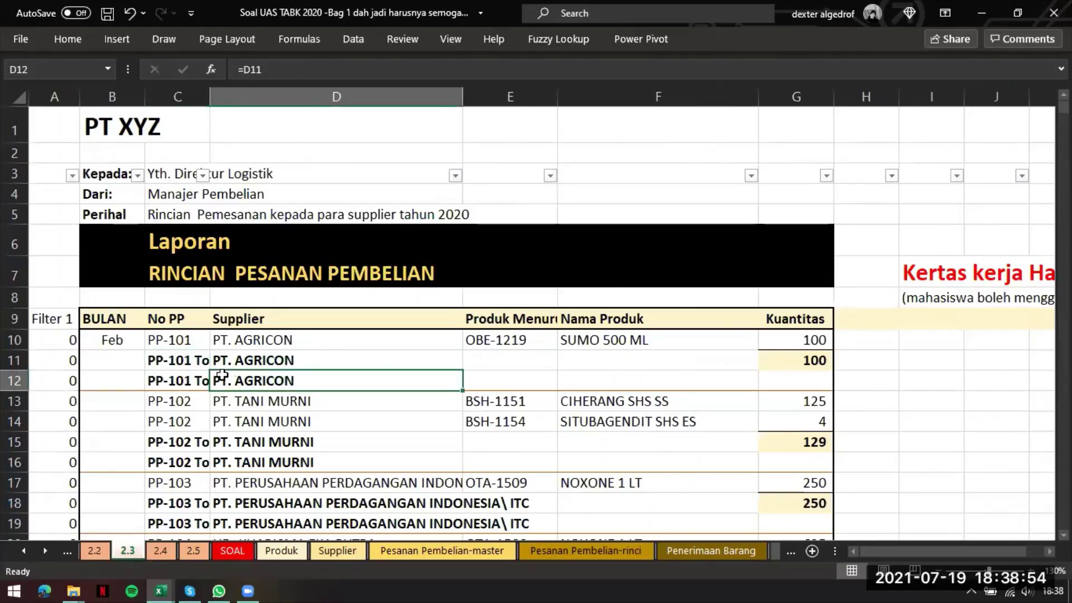
{"action": "scroll", "coordinate": [222, 375], "scroll_direction": "right", "scroll_amount": 6}
{"action": "left_click", "coordinate": [231, 550]}
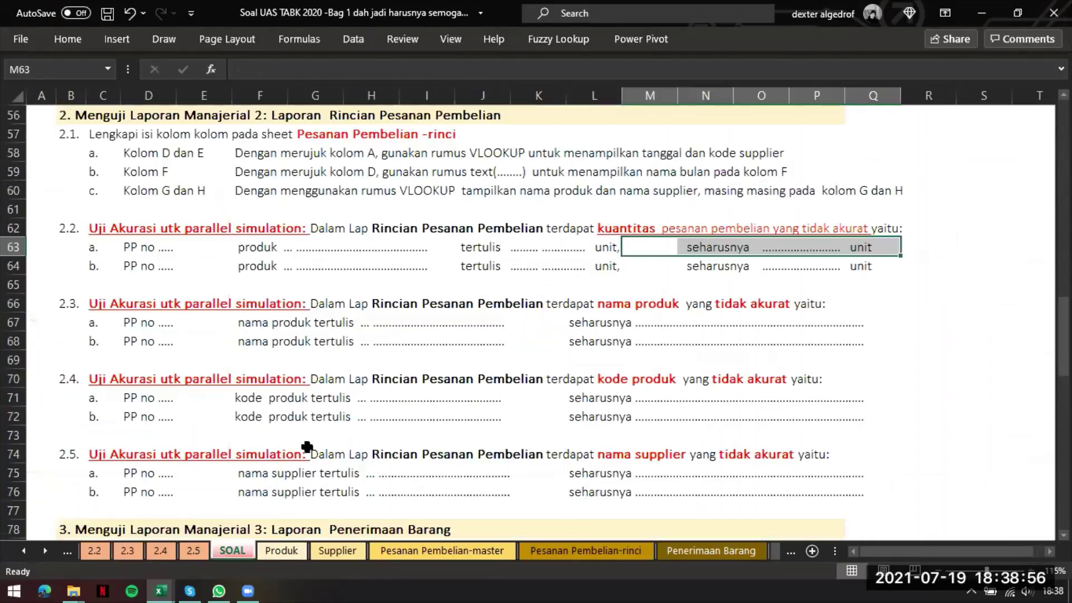
{"action": "scroll", "coordinate": [340, 379], "scroll_direction": "down", "scroll_amount": 1}
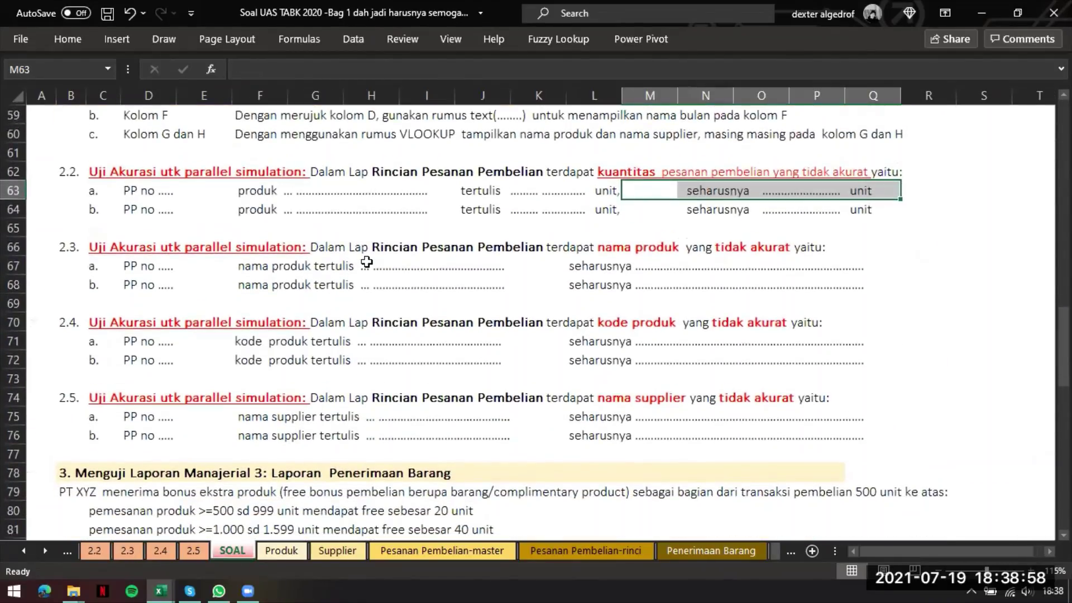
{"action": "left_click_drag", "start_coordinate": [369, 266], "coordinate": [784, 270]}
{"action": "left_click", "coordinate": [511, 323]}
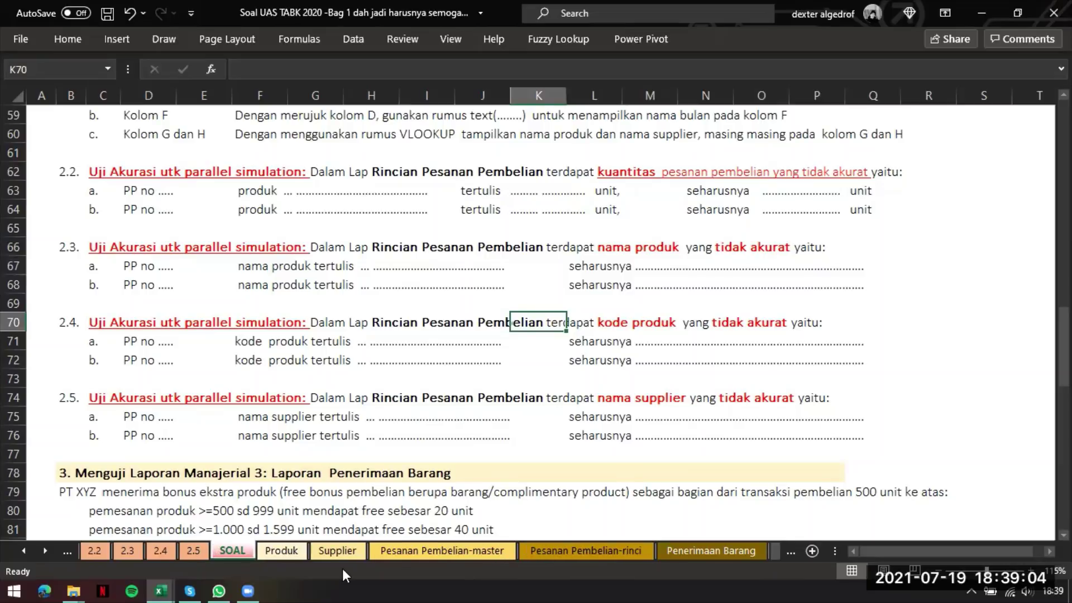
- Look at the Produk and Pesanan Pembelian-master sheets as possible source data for the product name check
{"action": "left_click", "coordinate": [281, 551]}
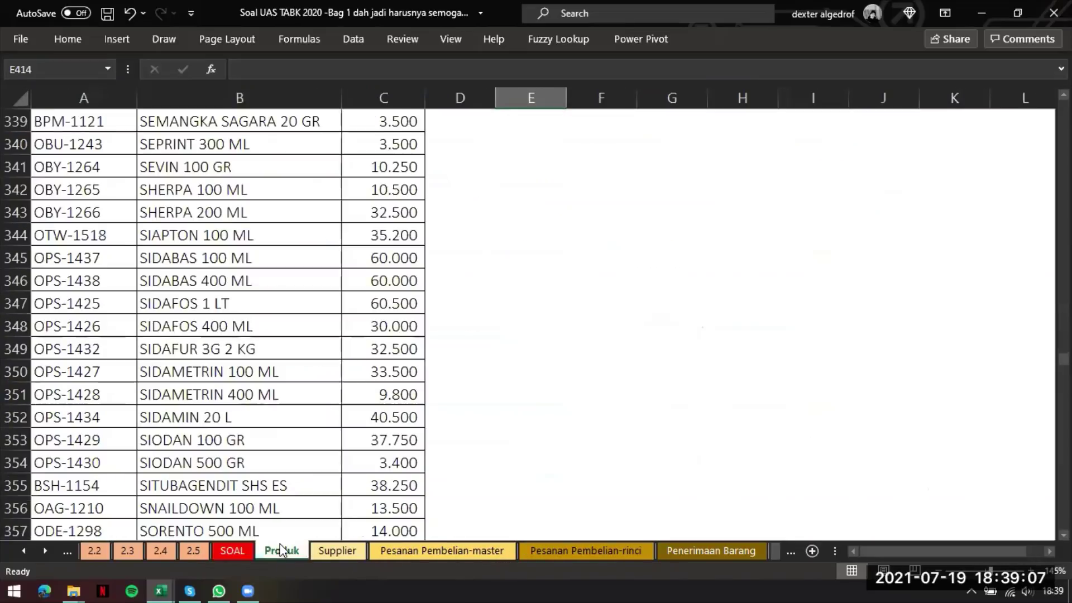
{"action": "left_click", "coordinate": [422, 552]}
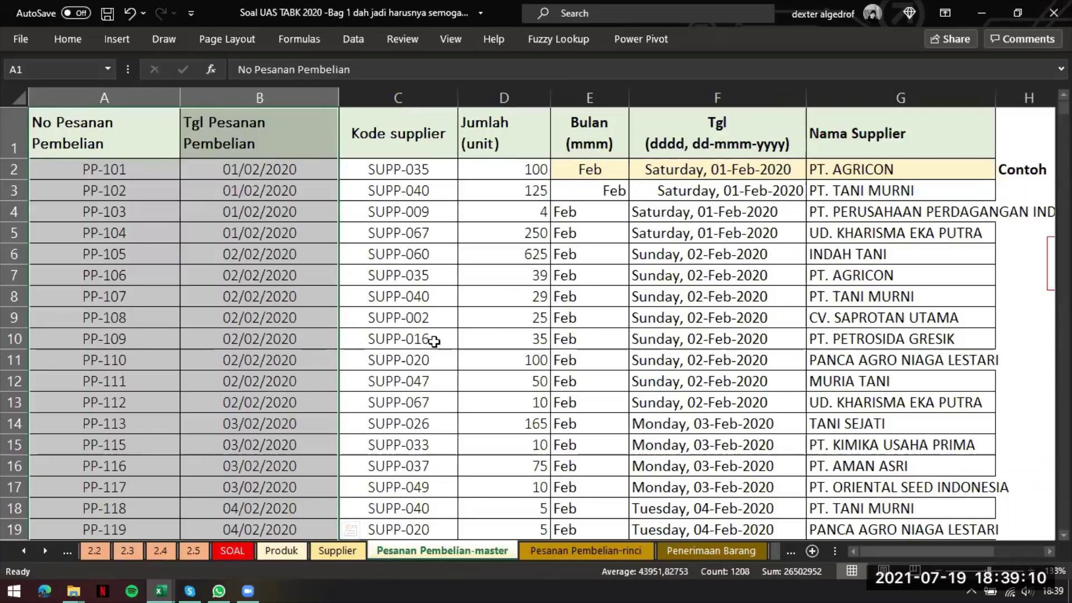
{"action": "left_click", "coordinate": [502, 292]}
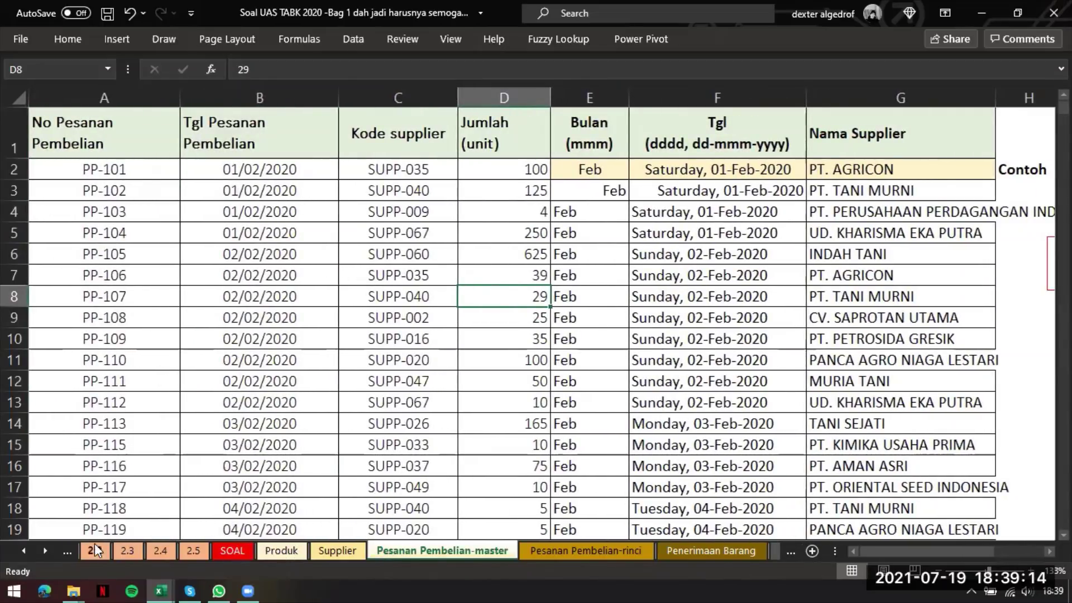
- In H10 of sheet 2.3, combine the PP number and product code with =C10&E10 and fill the formula down the column
{"action": "left_click", "coordinate": [127, 552]}
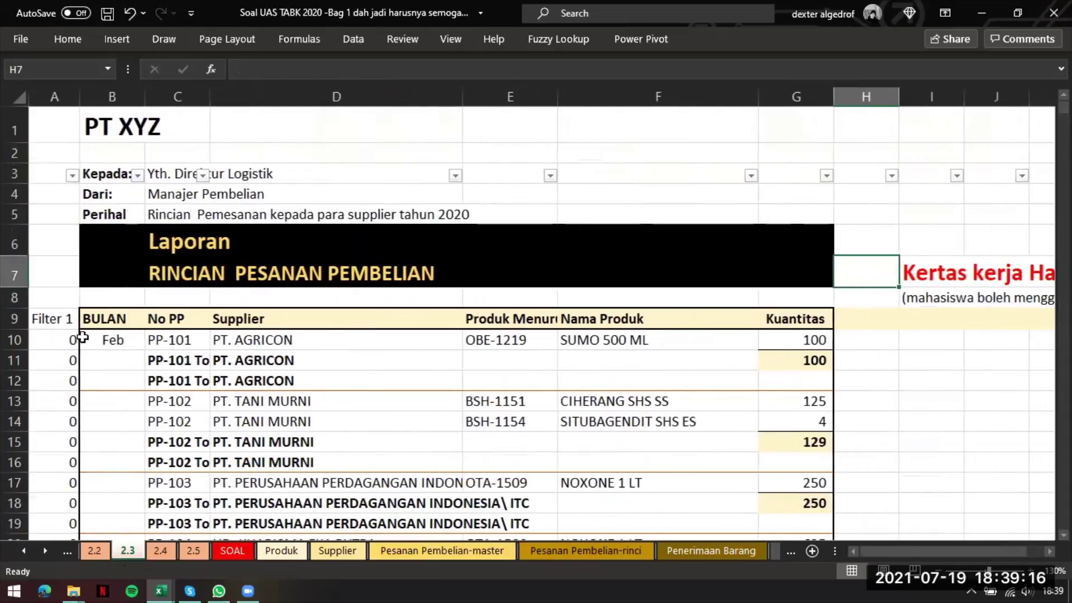
{"action": "left_click", "coordinate": [858, 339]}
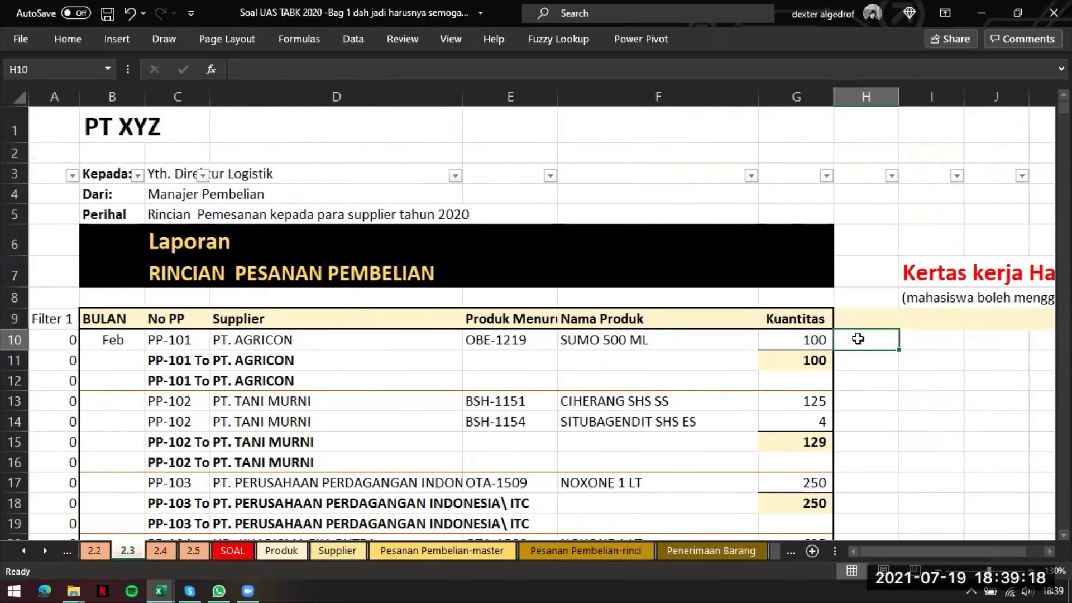
{"action": "type", "text": "="}
{"action": "key", "text": "Left"}
{"action": "key", "text": "Left"}
{"action": "key", "text": "Left"}
{"action": "key", "text": "Left"}
{"action": "key", "text": "Left"}
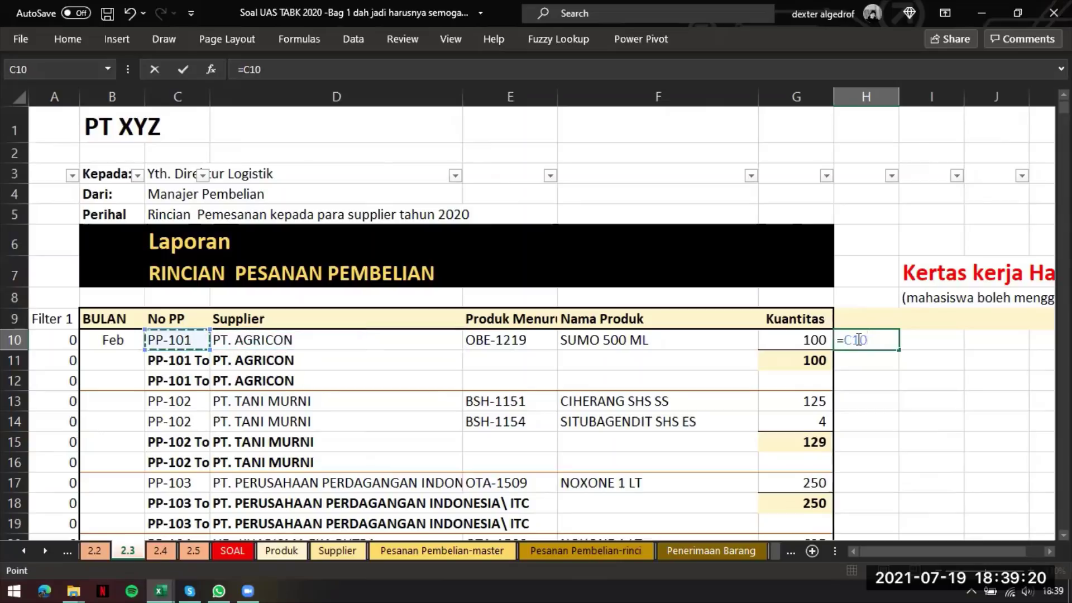
{"action": "type", "text": "&"}
{"action": "key", "text": "Left"}
{"action": "key", "text": "Left"}
{"action": "key", "text": "Left"}
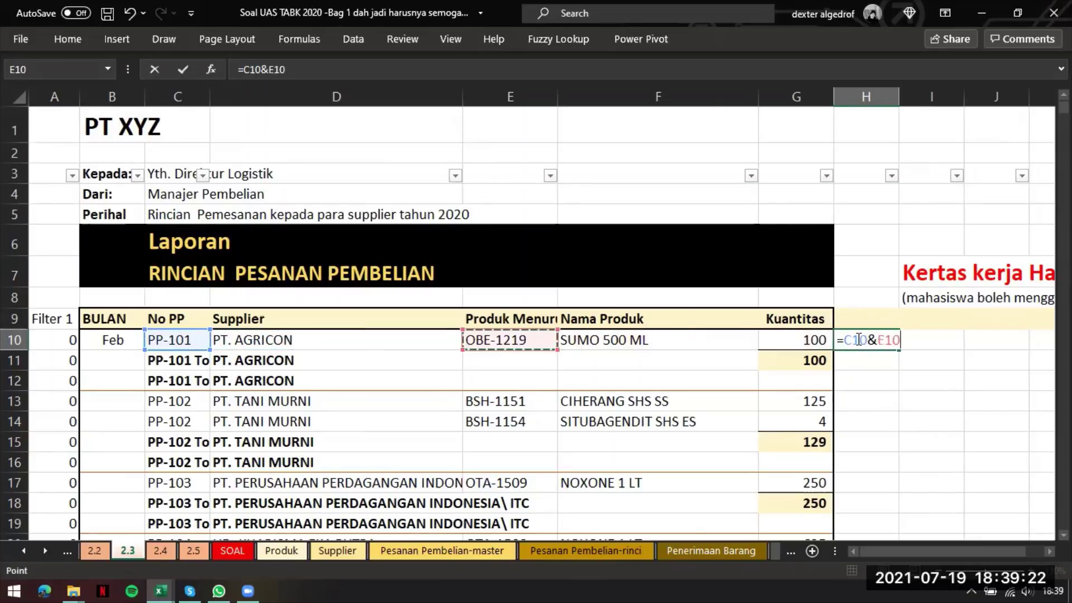
{"action": "key", "text": "Return"}
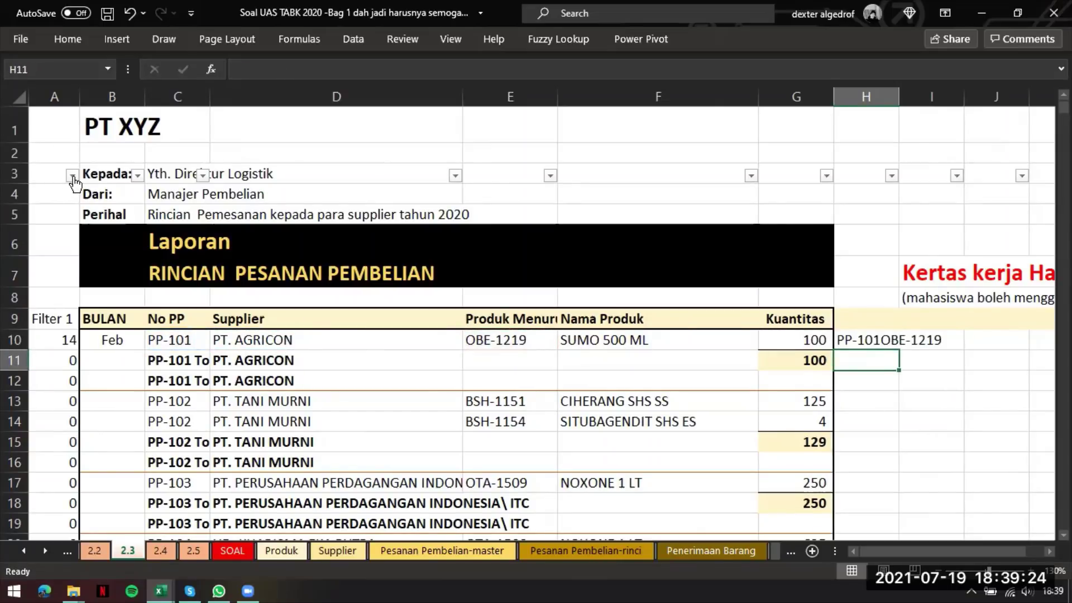
{"action": "key", "text": "Up"}
{"action": "double_click", "coordinate": [899, 350]}
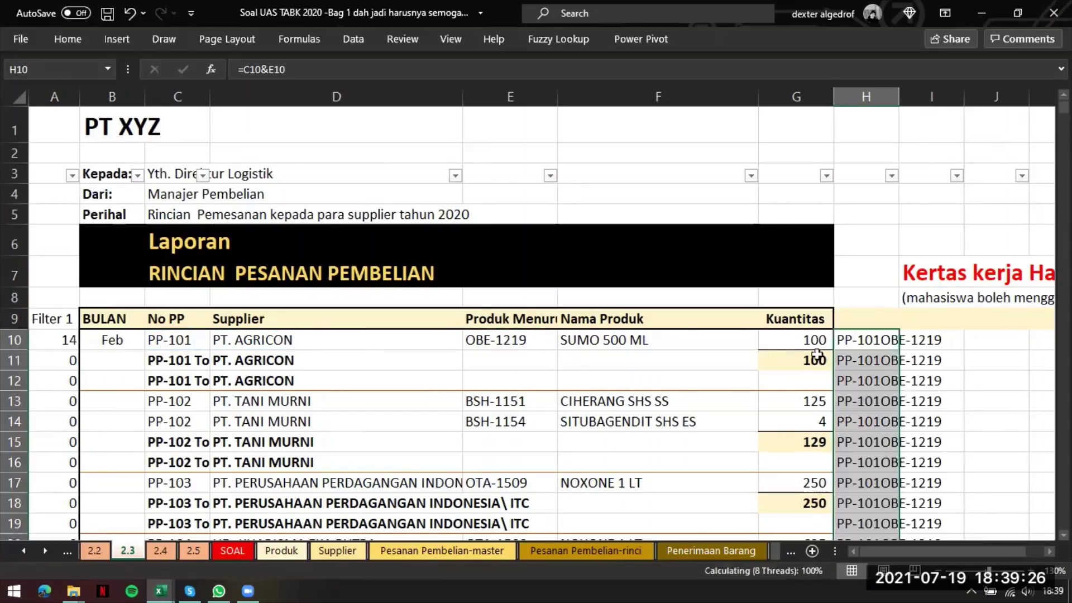
- Filter the Filter 1 column on sheet 2.3 to exclude the value 12 and blanks
{"action": "left_click", "coordinate": [72, 176]}
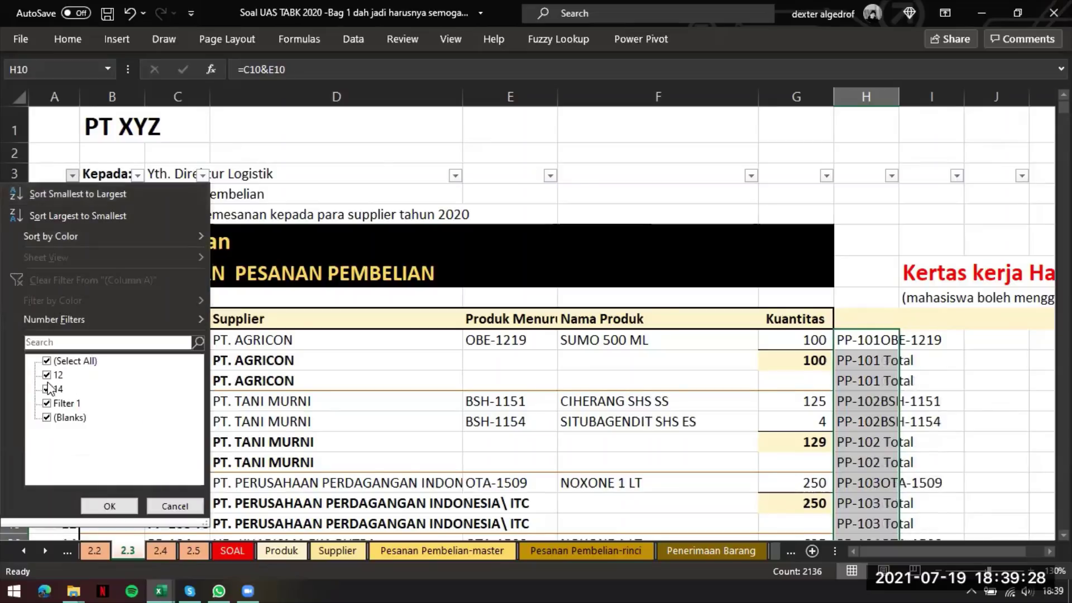
{"action": "left_click", "coordinate": [49, 374]}
{"action": "left_click", "coordinate": [69, 418]}
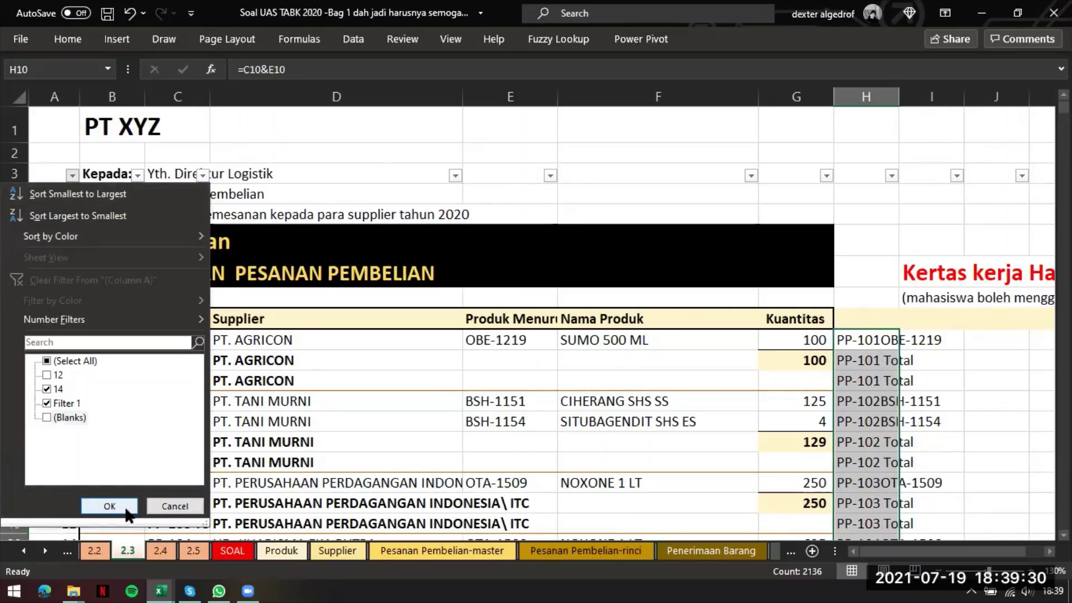
{"action": "left_click", "coordinate": [109, 506]}
{"action": "left_click", "coordinate": [952, 214]}
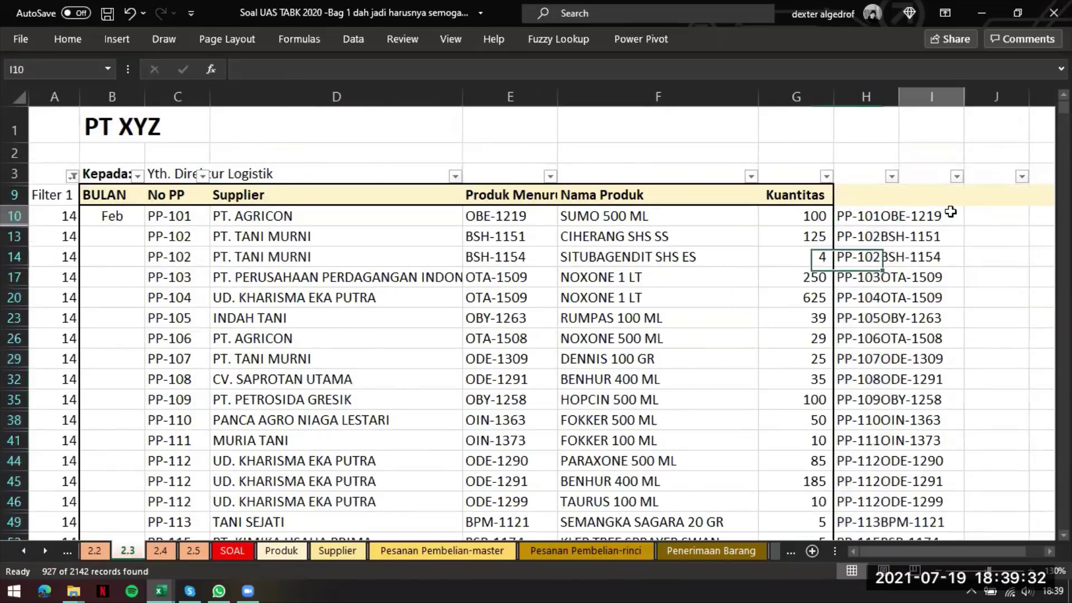
- Label the helper column in H9 as "Bantuan"
{"action": "left_click", "coordinate": [876, 199]}
{"action": "type", "text": "Bantaun"}
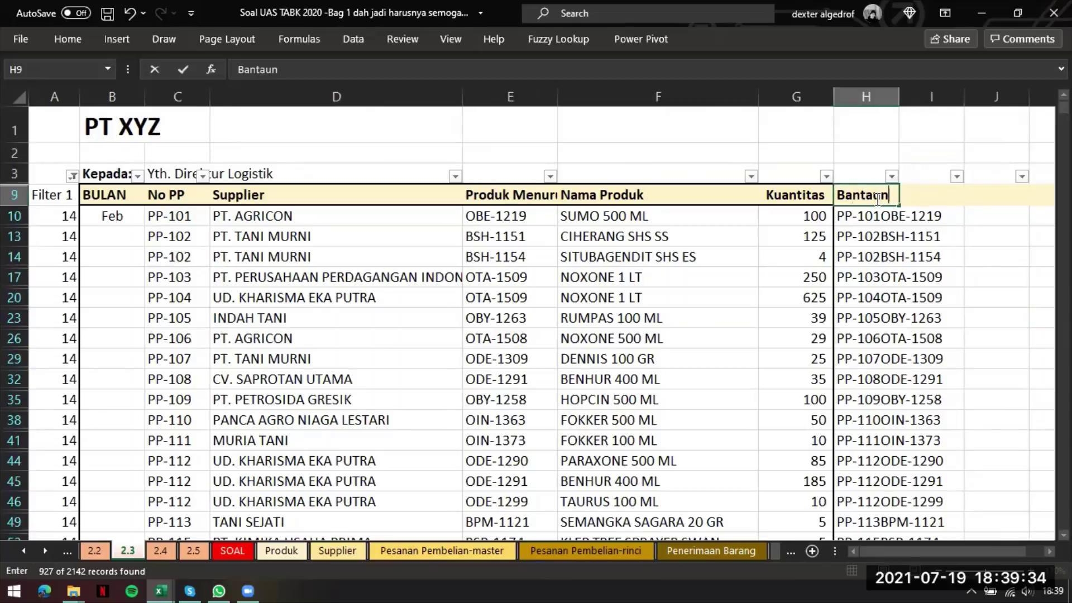
{"action": "key", "text": "Return"}
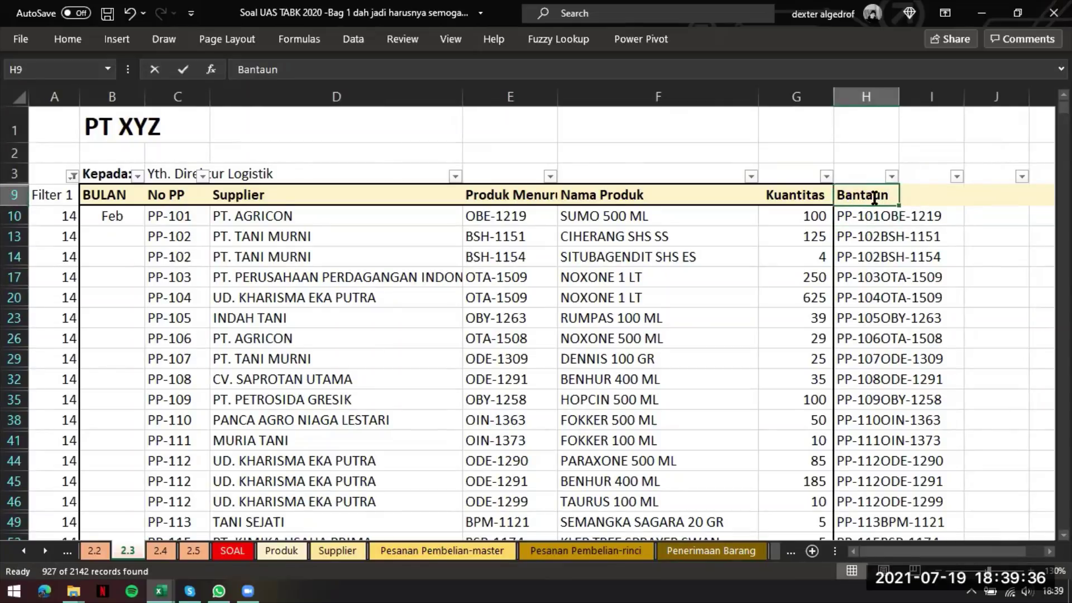
{"action": "double_click", "coordinate": [883, 198]}
{"action": "key", "text": "Return"}
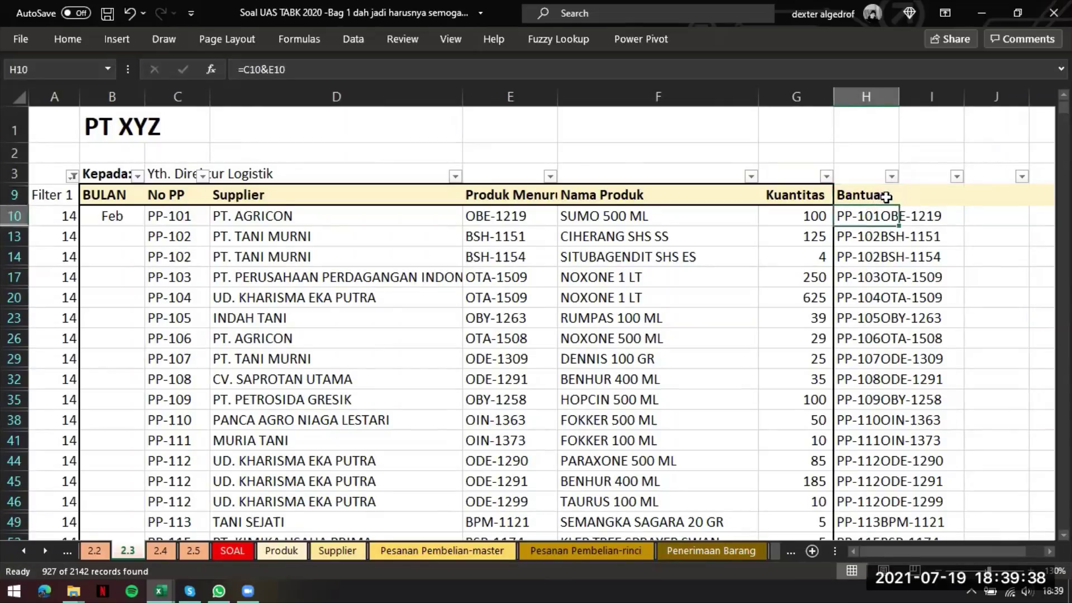
- Enter the heading "Nama produk menurut PPR" in I9
{"action": "key", "text": "Right"}
{"action": "key", "text": "Up"}
{"action": "type", "text": "Nama"}
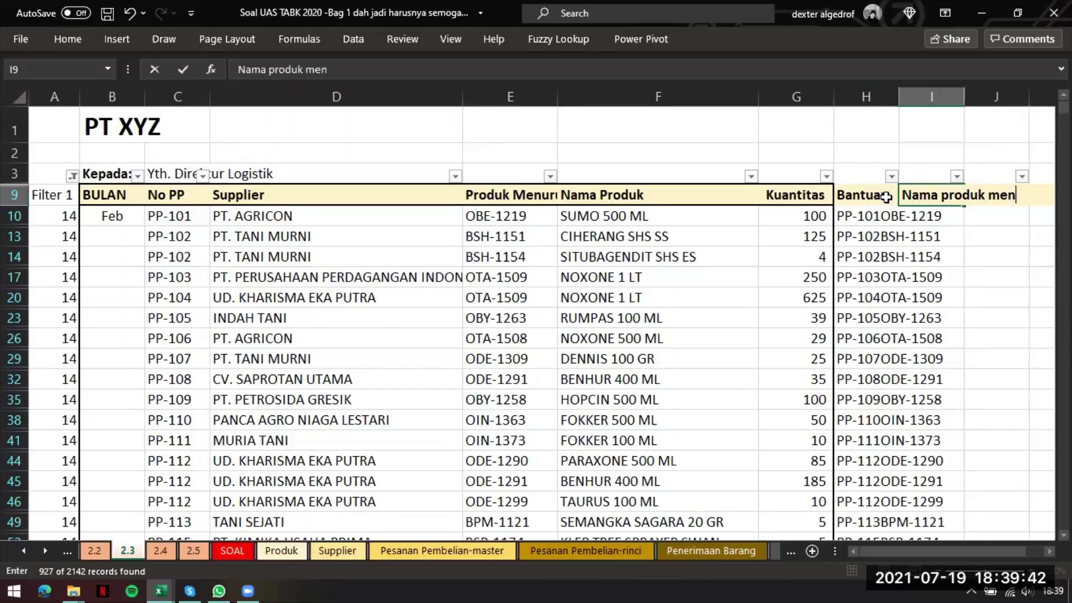
{"action": "type", "text": " produk menurut PP"}
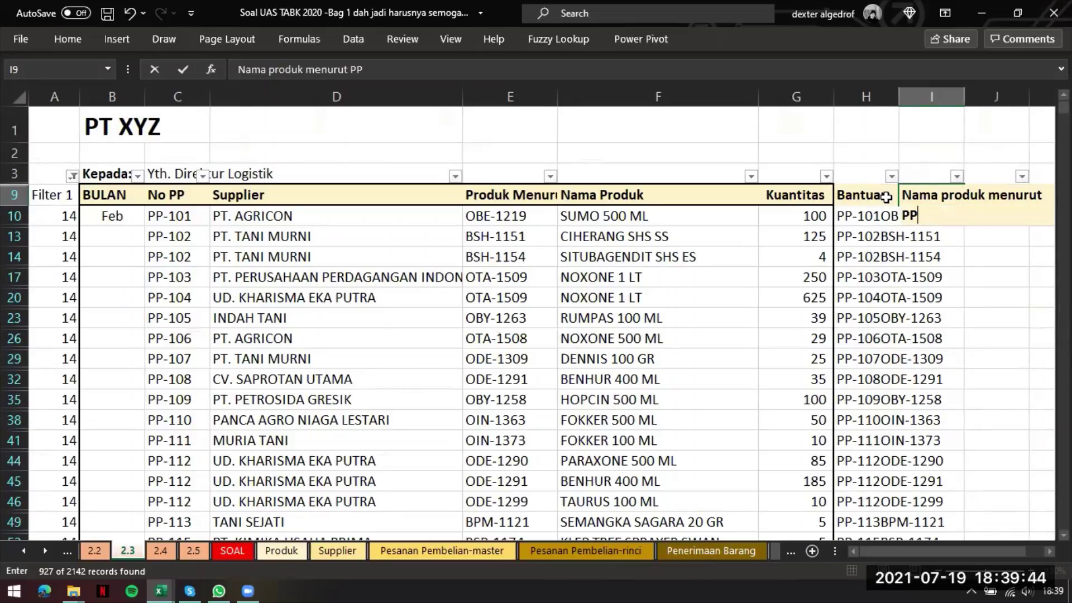
{"action": "type", "text": "R"}
{"action": "key", "text": "Return"}
- Enter the headings "NAMA PRODUK MENURUT MASTER" in J9 and "Cek" in K9
{"action": "type", "text": "N"}
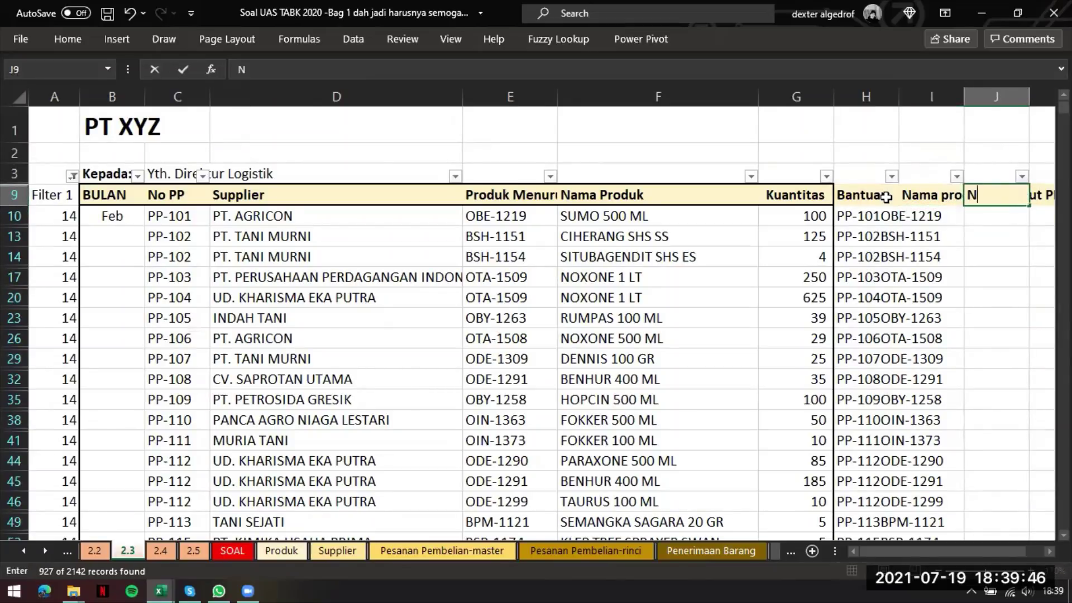
{"action": "type", "text": "AMA PRODUK "}
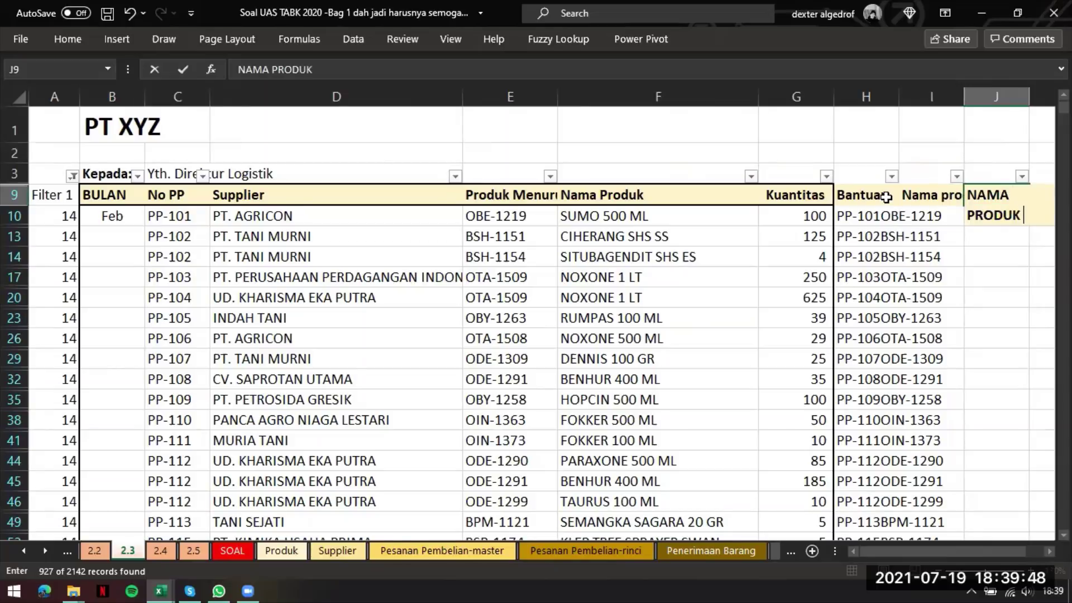
{"action": "type", "text": "MENURUT MAST"}
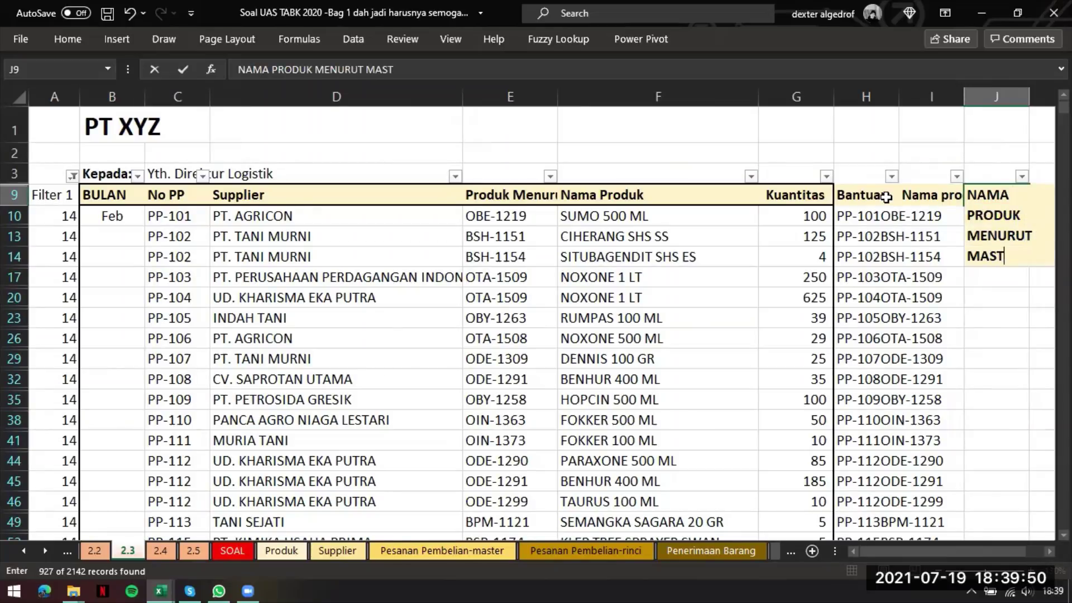
{"action": "type", "text": "ER"}
{"action": "key", "text": "Return"}
{"action": "key", "text": "Right"}
{"action": "key", "text": "Up"}
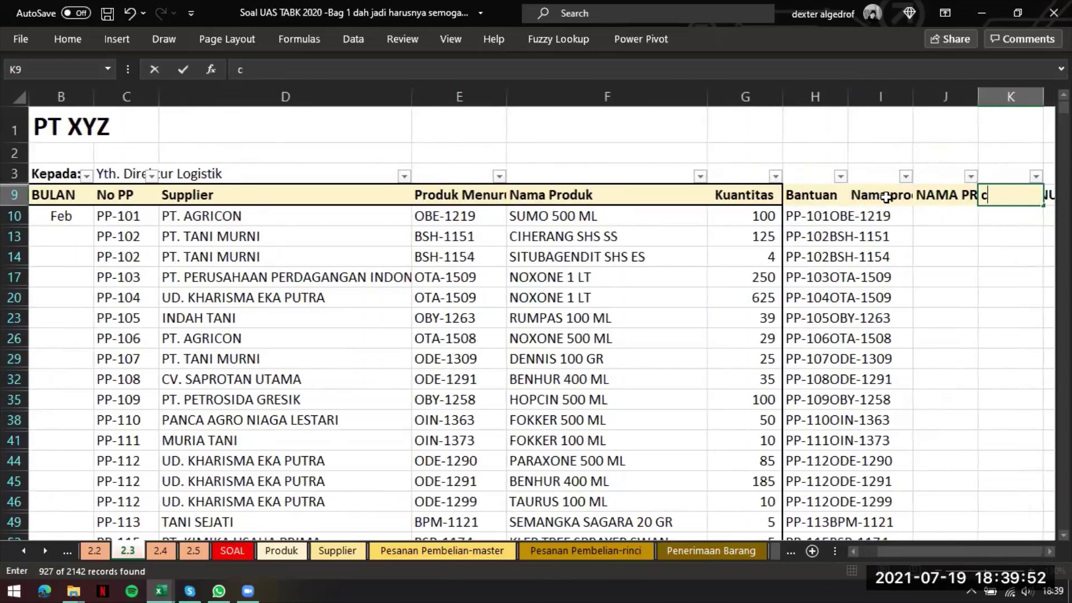
{"action": "type", "text": "Cek"}
{"action": "key", "text": "Return"}
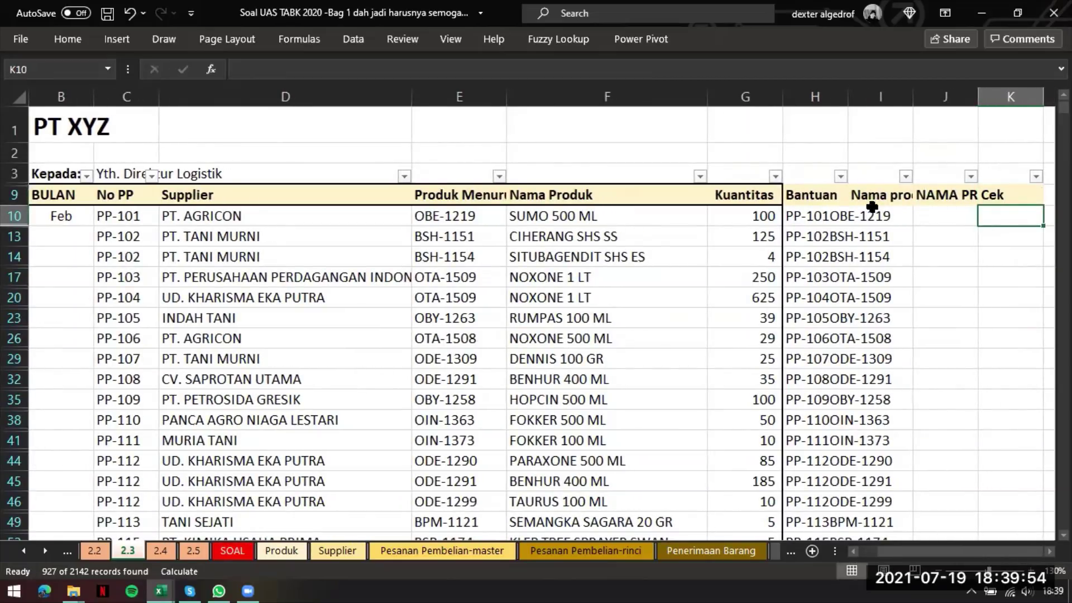
- Begin a VLOOKUP formula in I10 that uses the helper code in H10 as the lookup value
{"action": "left_click", "coordinate": [872, 208]}
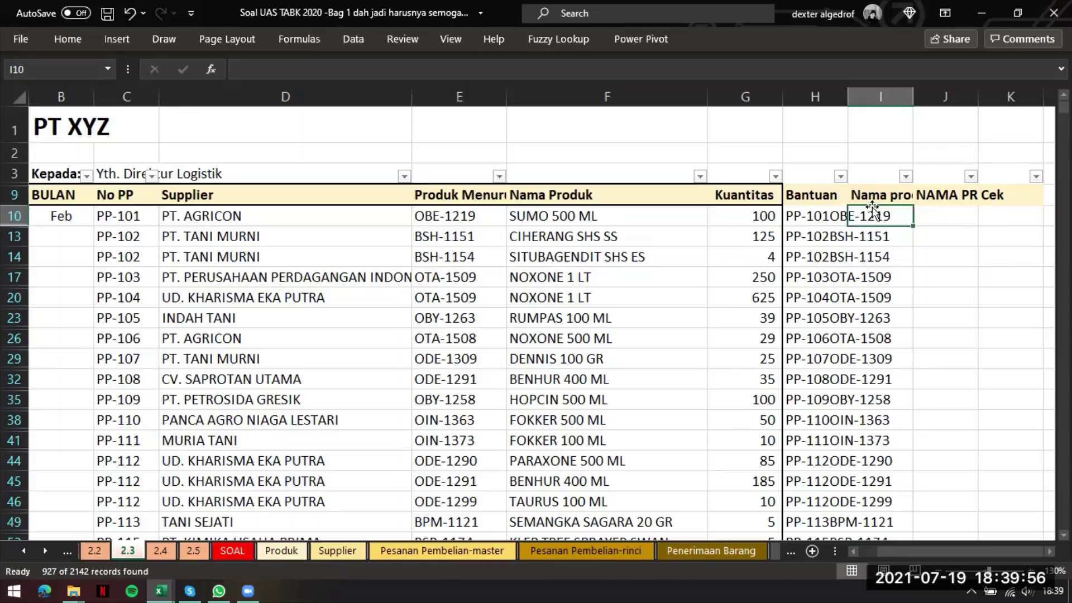
{"action": "type", "text": "=vl"}
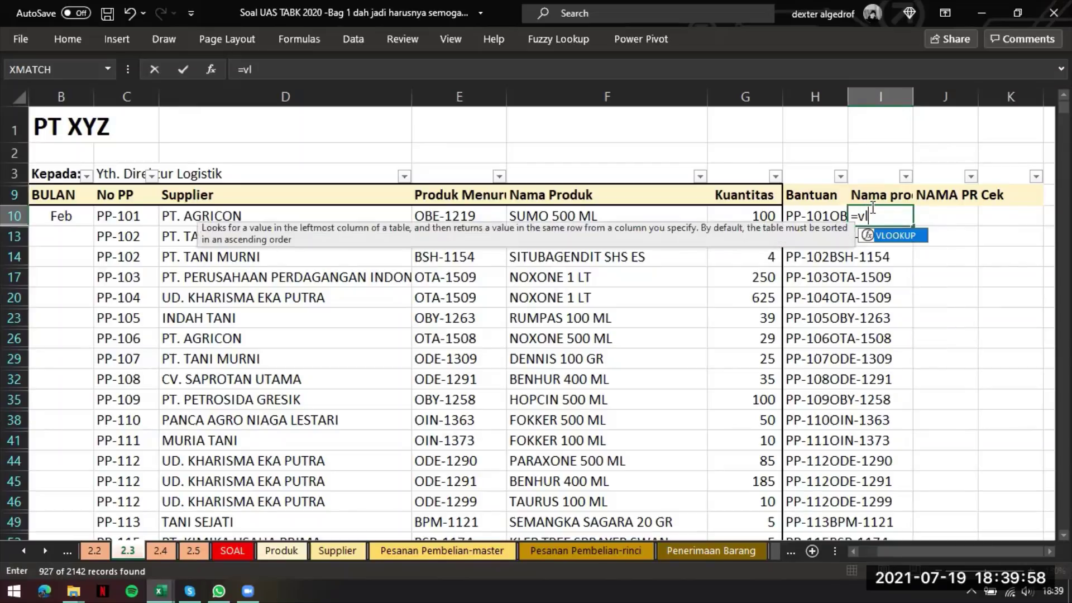
{"action": "key", "text": "Tab"}
{"action": "key", "text": "Left"}
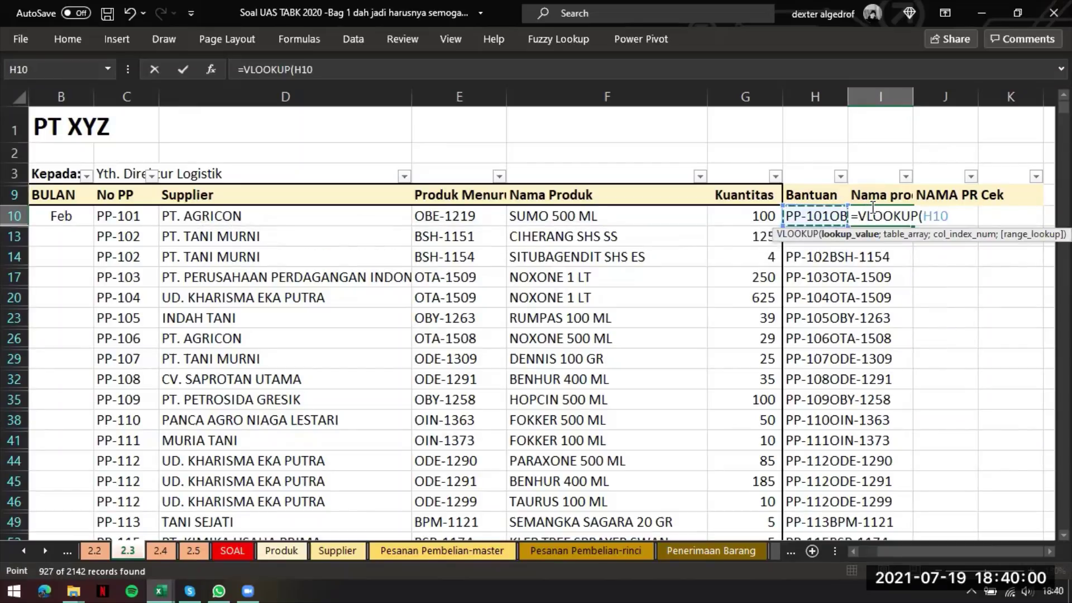
{"action": "type", "text": ";"}
- Complete the I10 lookup with the absolute range $C$2:$H$952 on sheet Pesanan Pembelian-rinci, column index 6 and match type 0
{"action": "left_click", "coordinate": [579, 551]}
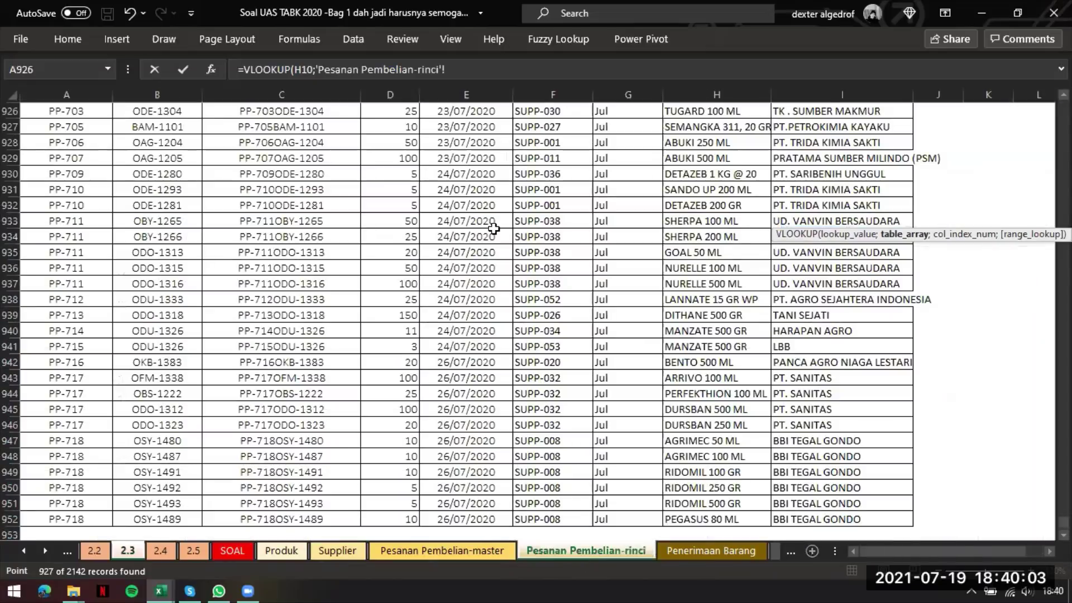
{"action": "scroll", "coordinate": [226, 241], "scroll_direction": "up", "scroll_amount": 8}
{"action": "left_click", "coordinate": [272, 246]}
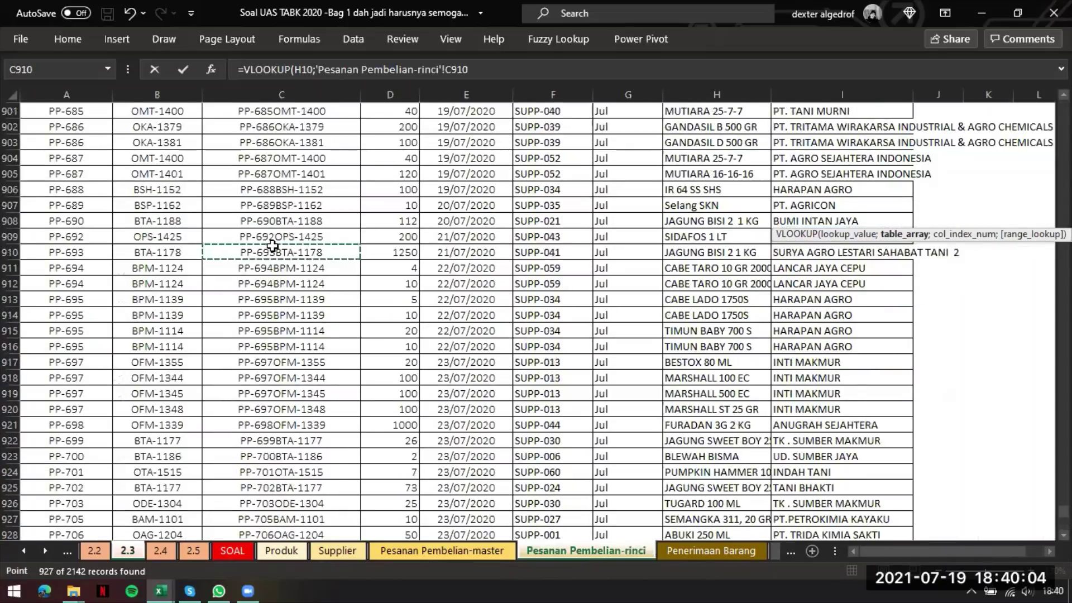
{"action": "key", "text": "ctrl+Up"}
{"action": "key", "text": "Down"}
{"action": "key", "text": "shift+Right"}
{"action": "key", "text": "shift+Right"}
{"action": "key", "text": "shift+Right"}
{"action": "key", "text": "shift+Right"}
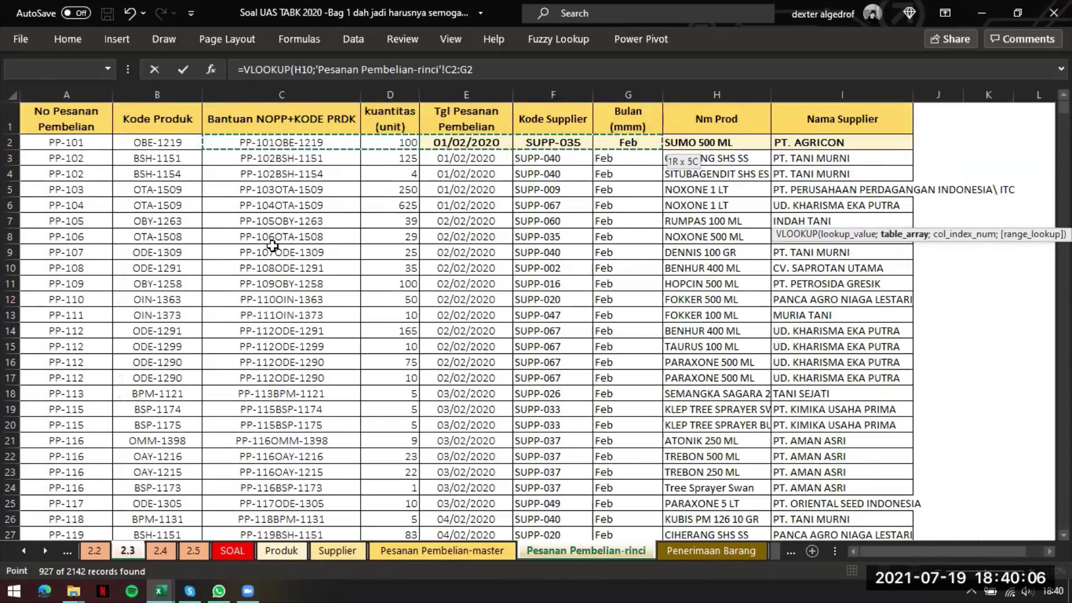
{"action": "key", "text": "shift+Right"}
{"action": "key", "text": "ctrl+shift+Down"}
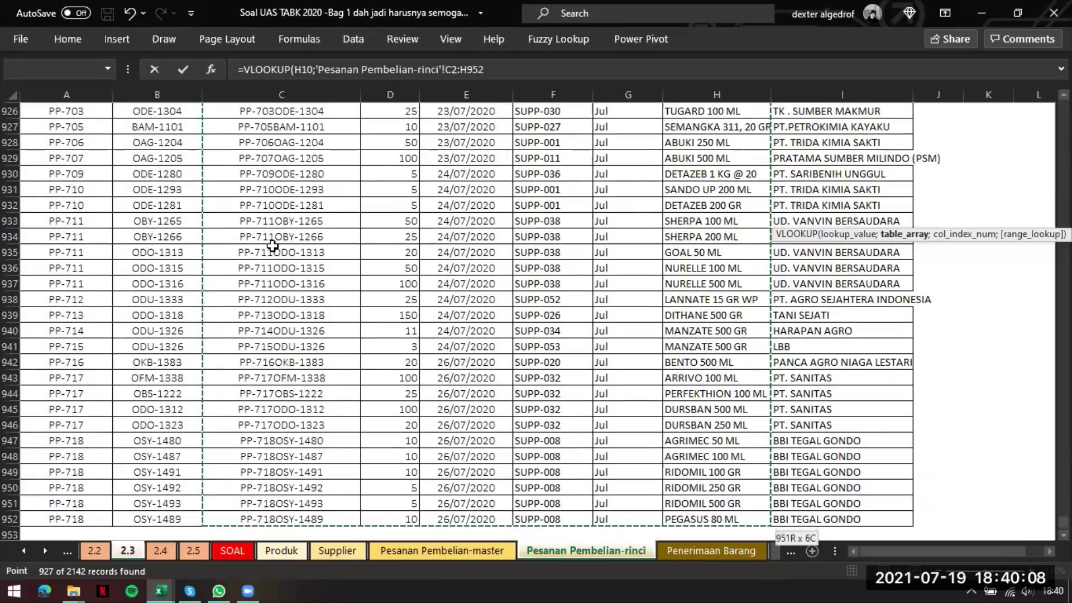
{"action": "key", "text": "F4"}
{"action": "type", "text": ";6;"}
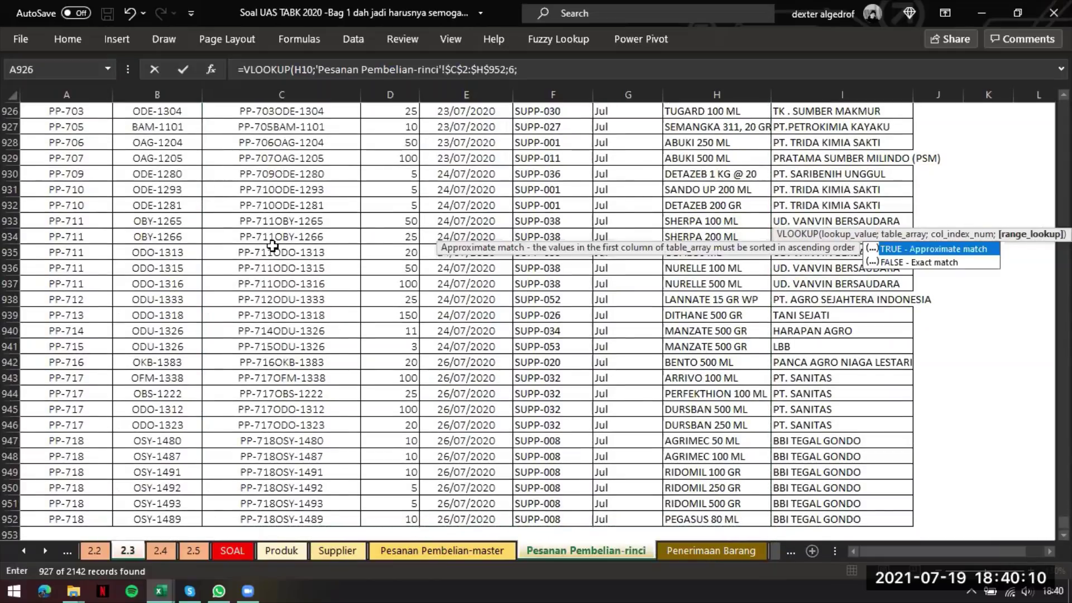
{"action": "type", "text": "0)"}
{"action": "key", "text": "Return"}
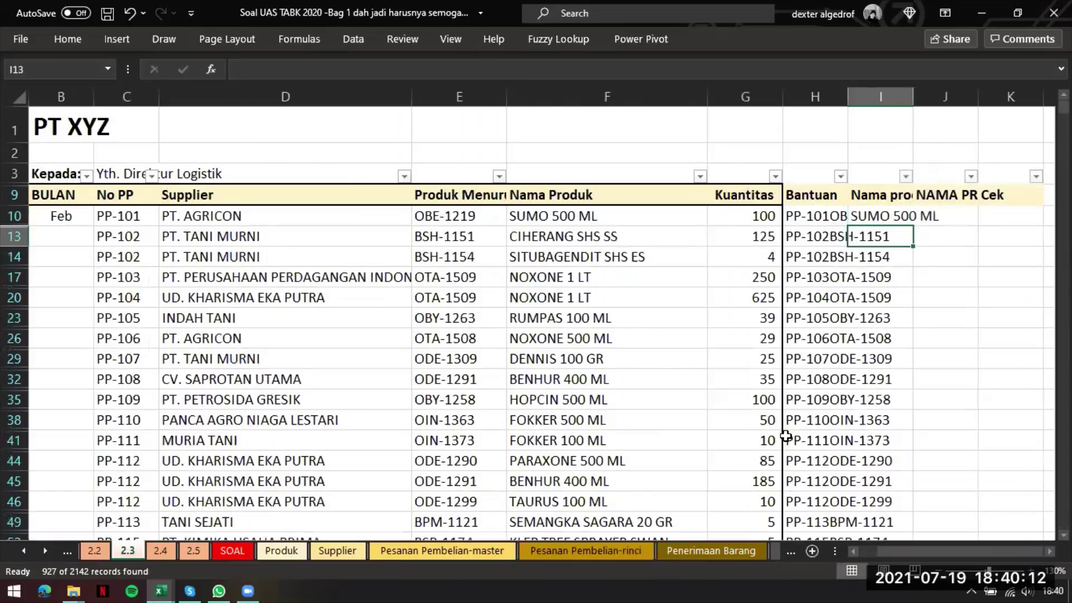
- Begin a VLOOKUP formula in J10 that uses the product code in E10 as the lookup value
{"action": "left_click", "coordinate": [943, 215]}
{"action": "type", "text": "=vl"}
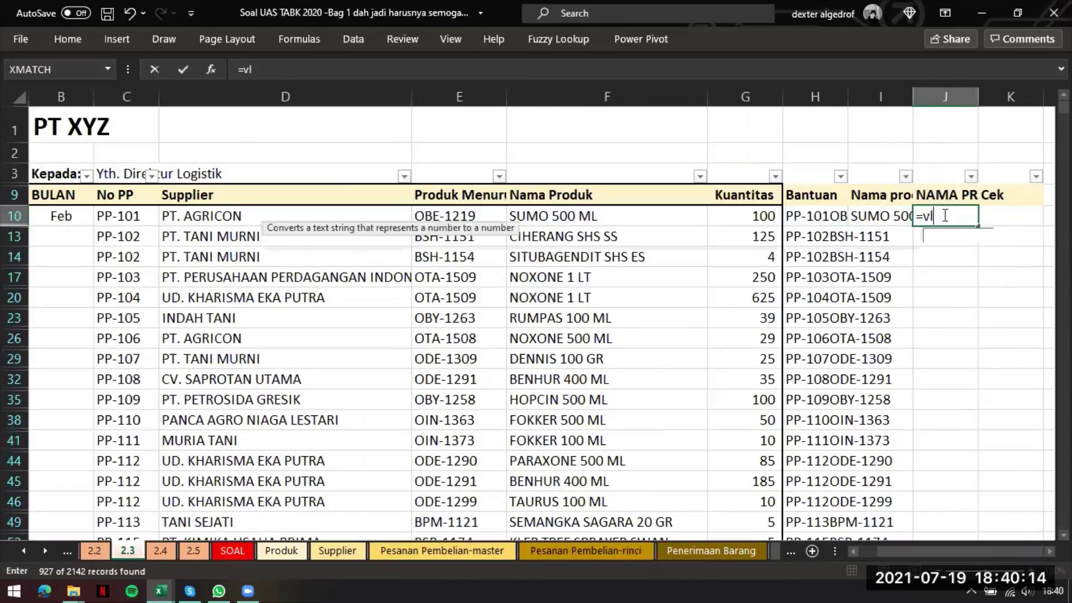
{"action": "key", "text": "Tab"}
{"action": "key", "text": "Left"}
{"action": "key", "text": "Left"}
{"action": "key", "text": "Left"}
{"action": "key", "text": "Left"}
{"action": "key", "text": "Left"}
{"action": "key", "text": "Left"}
{"action": "key", "text": "Right"}
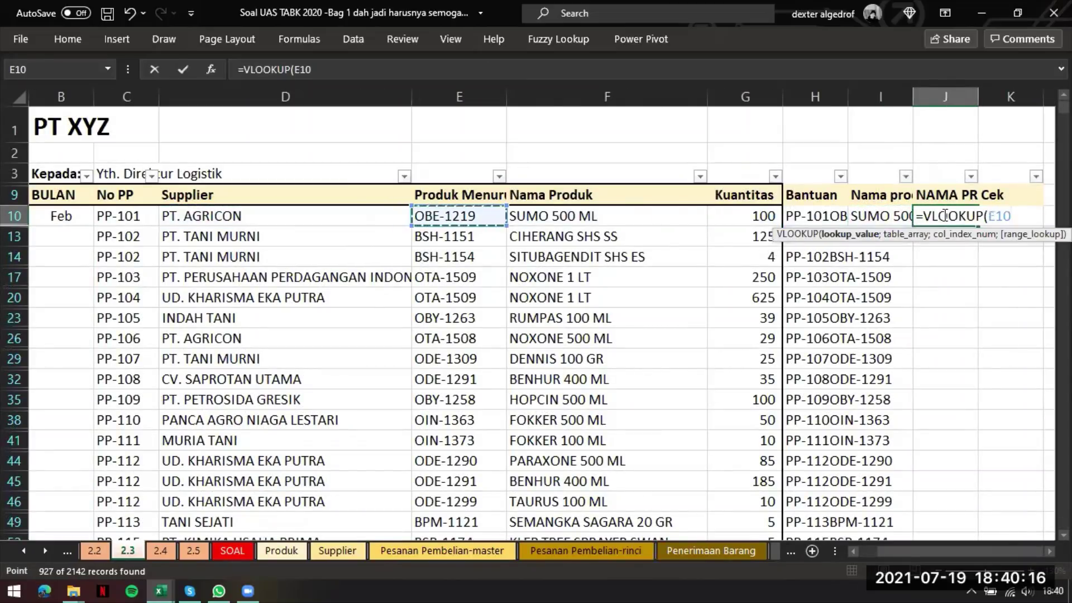
{"action": "type", "text": ";"}
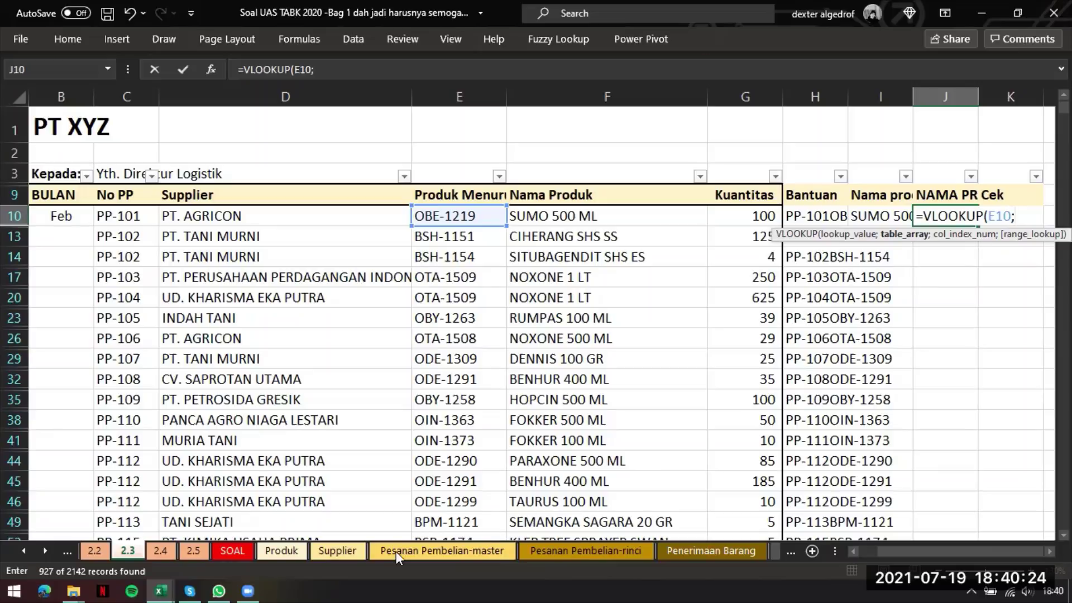
- Complete the J10 lookup with the absolute range $A$2:$B$428 on sheet Produk, column index 2 and match type 0
{"action": "left_click", "coordinate": [283, 550]}
{"action": "scroll", "coordinate": [124, 205], "scroll_direction": "up", "scroll_amount": 2}
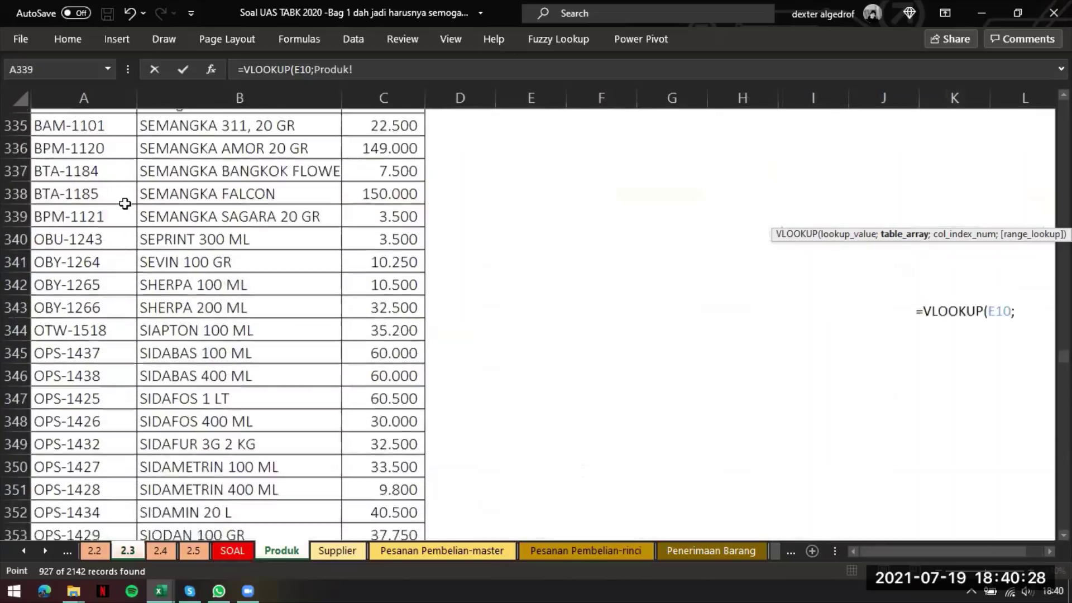
{"action": "left_click", "coordinate": [69, 229]}
{"action": "key", "text": "ctrl+Right"}
{"action": "key", "text": "ctrl+Up"}
{"action": "key", "text": "Down"}
{"action": "key", "text": "Left"}
{"action": "key", "text": "Left"}
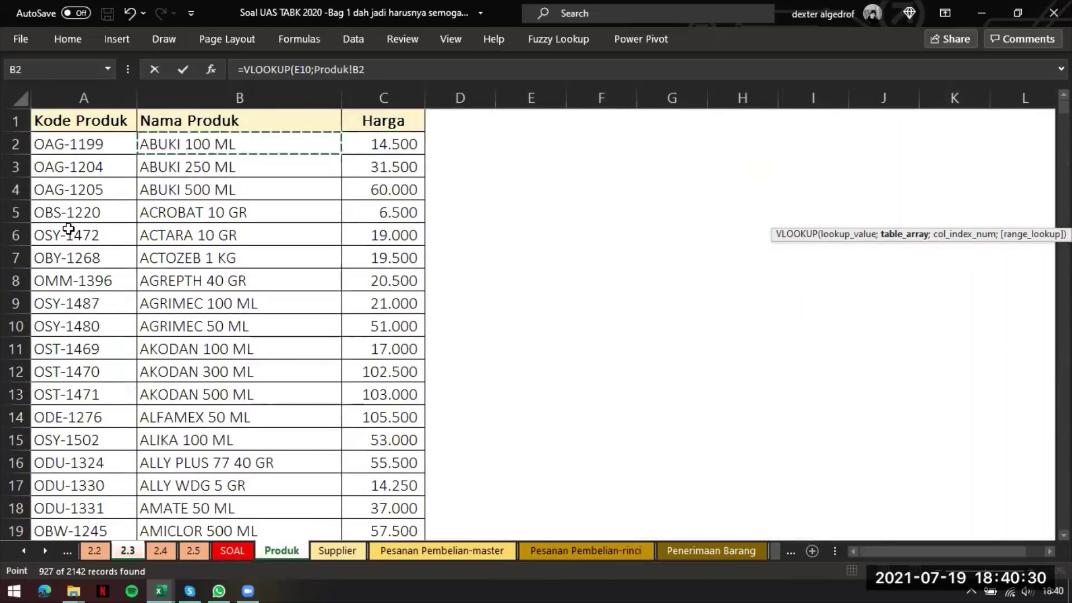
{"action": "key", "text": "shift+Right"}
{"action": "key", "text": "ctrl+shift+Down"}
{"action": "key", "text": "F4"}
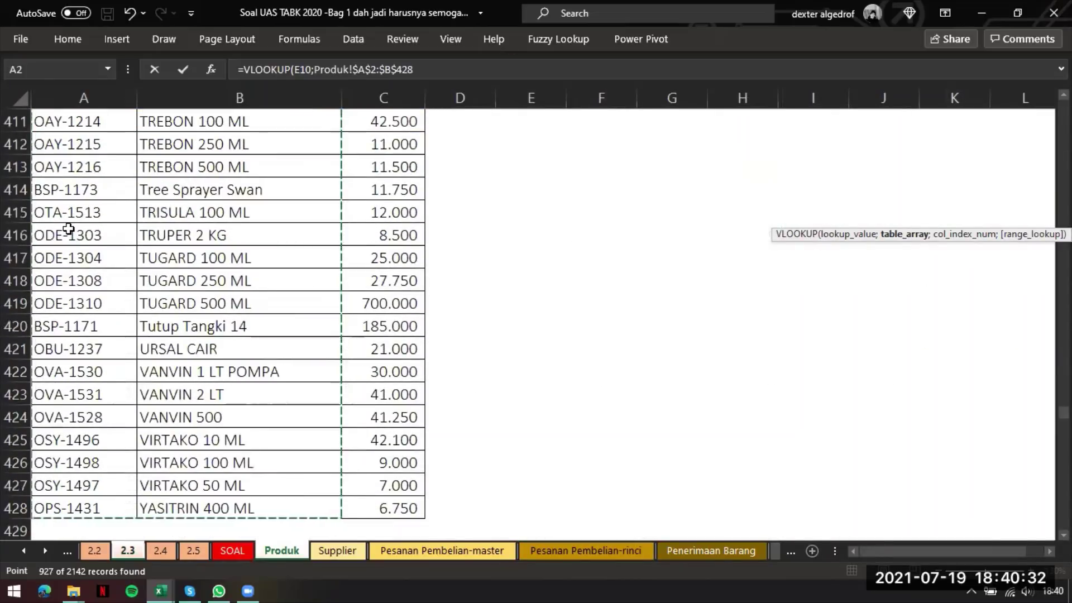
{"action": "type", "text": ";2;0)"}
{"action": "key", "text": "Return"}
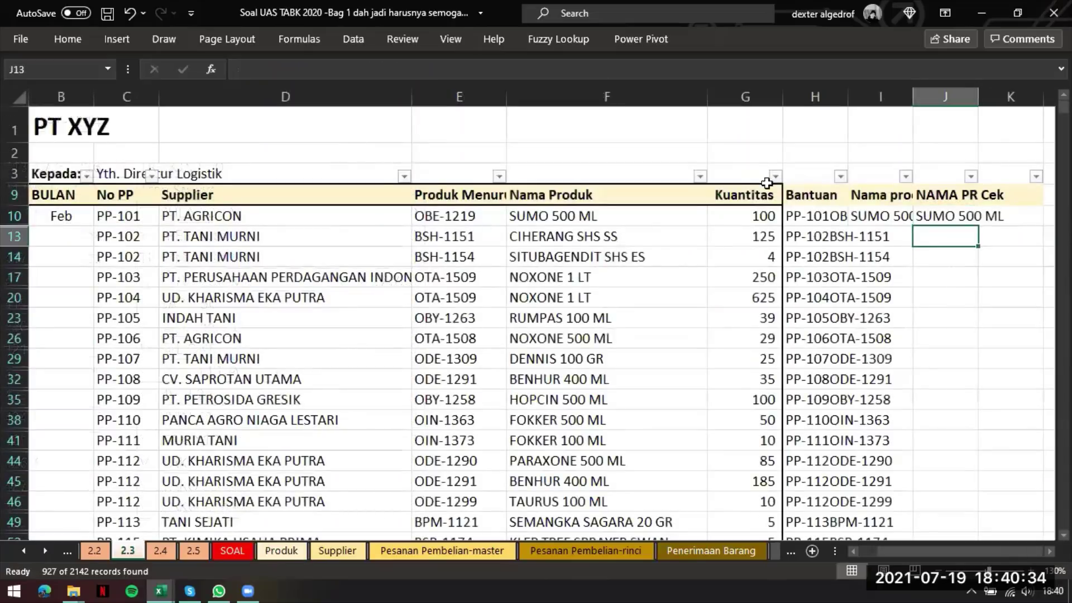
- Fill the I10:J10 lookup formulas down through all the filtered rows
{"action": "left_click_drag", "start_coordinate": [895, 213], "coordinate": [944, 216]}
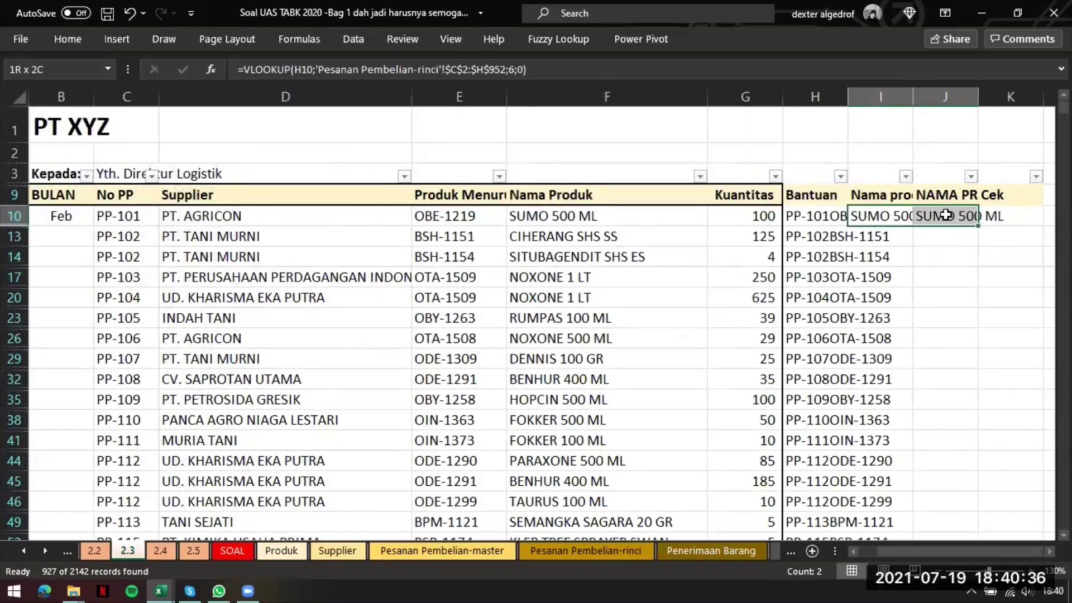
{"action": "double_click", "coordinate": [980, 229]}
- Begin an AND formula in K10 with F10=I10 as its first condition
{"action": "left_click", "coordinate": [1000, 216]}
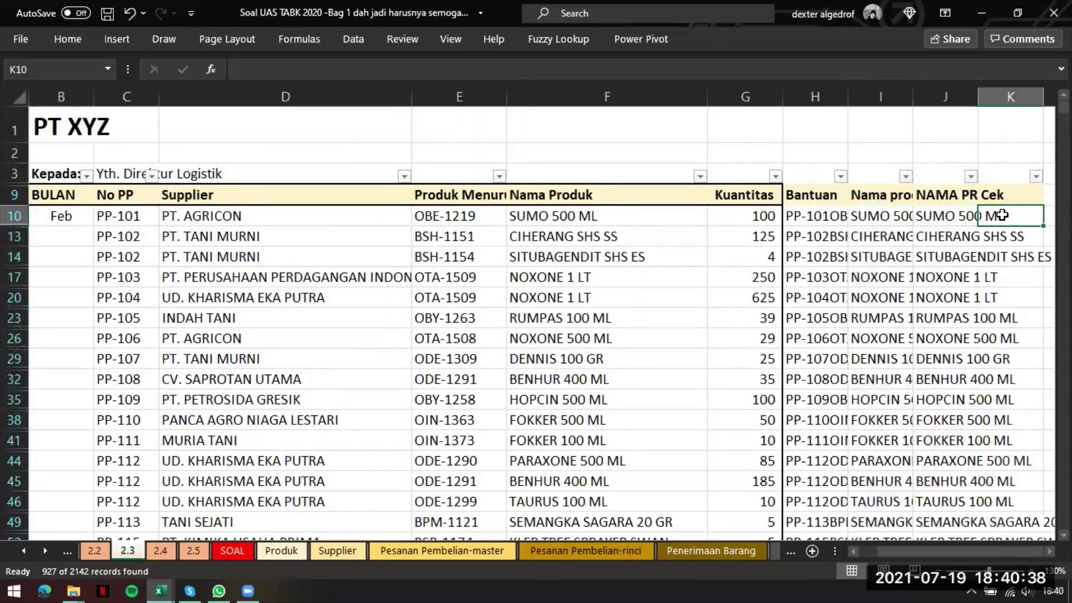
{"action": "scroll", "coordinate": [967, 235], "scroll_direction": "right", "scroll_amount": 3}
{"action": "scroll", "coordinate": [967, 235], "scroll_direction": "left", "scroll_amount": 1}
{"action": "type", "text": "="}
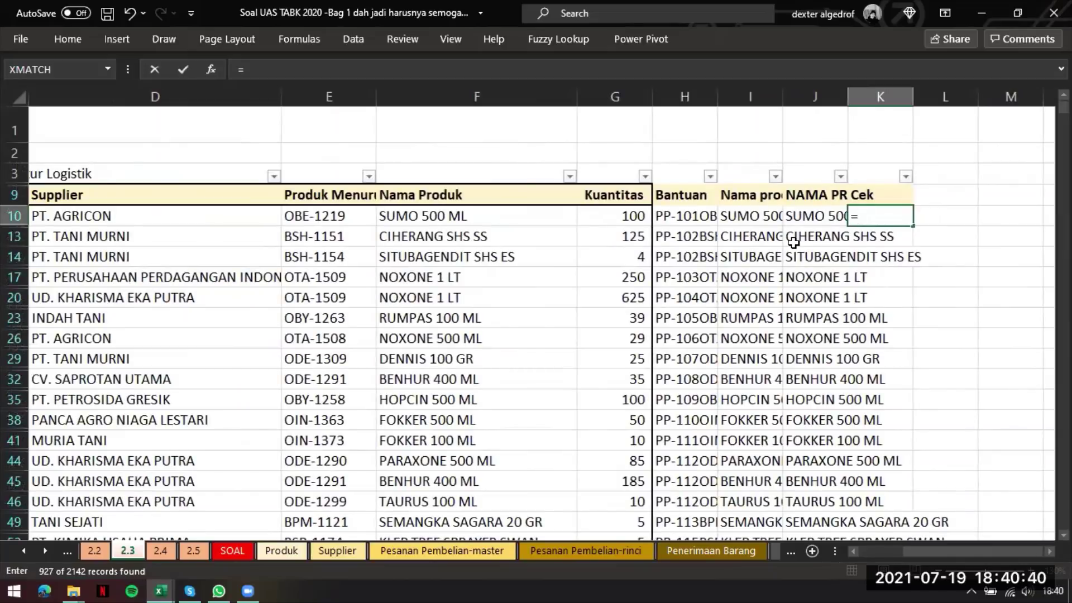
{"action": "type", "text": "and("}
{"action": "key", "text": "Left"}
{"action": "key", "text": "Left"}
{"action": "key", "text": "Left"}
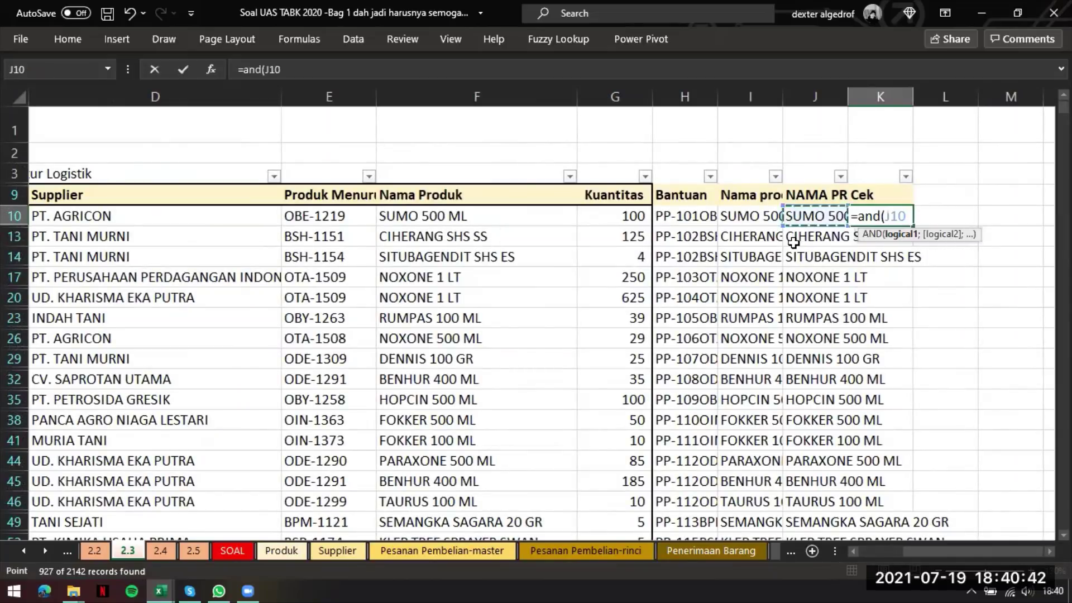
{"action": "key", "text": "Left"}
{"action": "key", "text": "Left"}
{"action": "type", "text": "="}
{"action": "key", "text": "Left"}
{"action": "key", "text": "Left"}
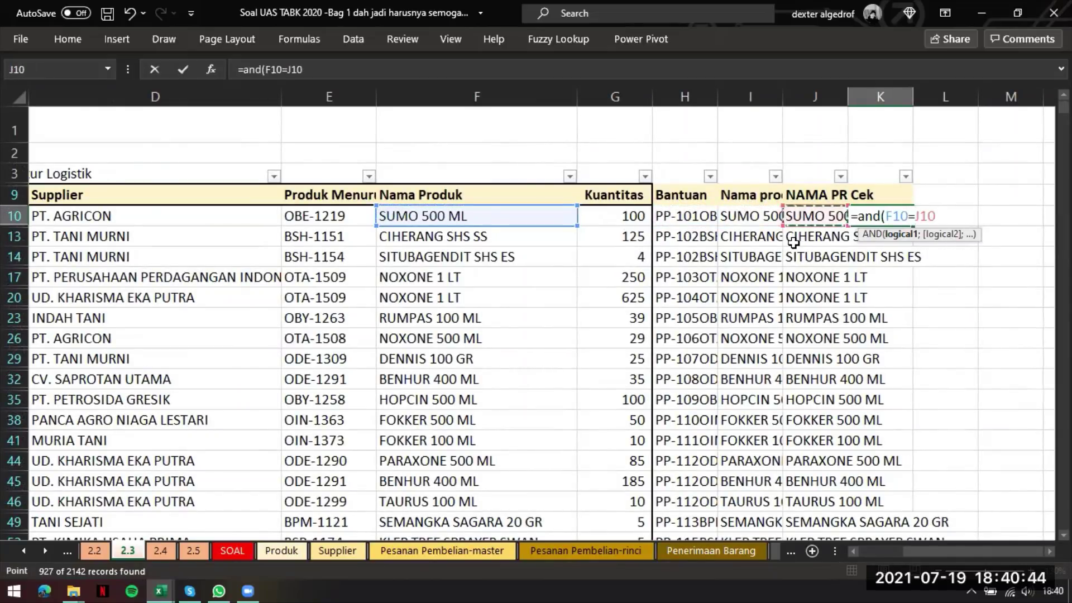
- Add F10=J10 as the second condition of the K10 AND formula and enter it
{"action": "type", "text": ";"}
{"action": "key", "text": "Left"}
{"action": "key", "text": "Left"}
{"action": "key", "text": "Left"}
{"action": "key", "text": "Left"}
{"action": "key", "text": "Left"}
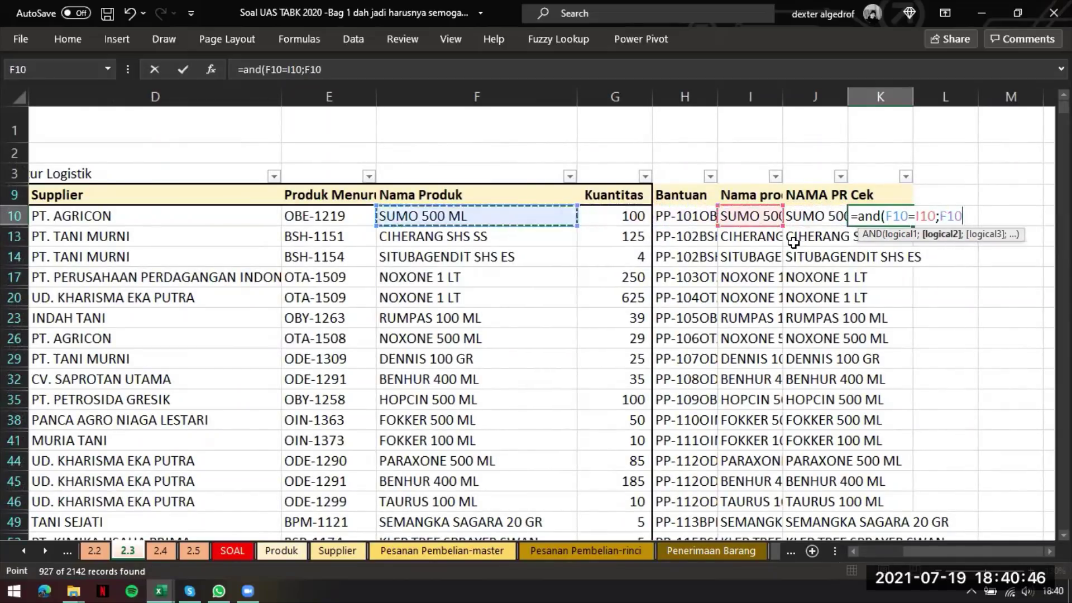
{"action": "type", "text": "="}
{"action": "key", "text": "Left"}
{"action": "key", "text": "Return"}
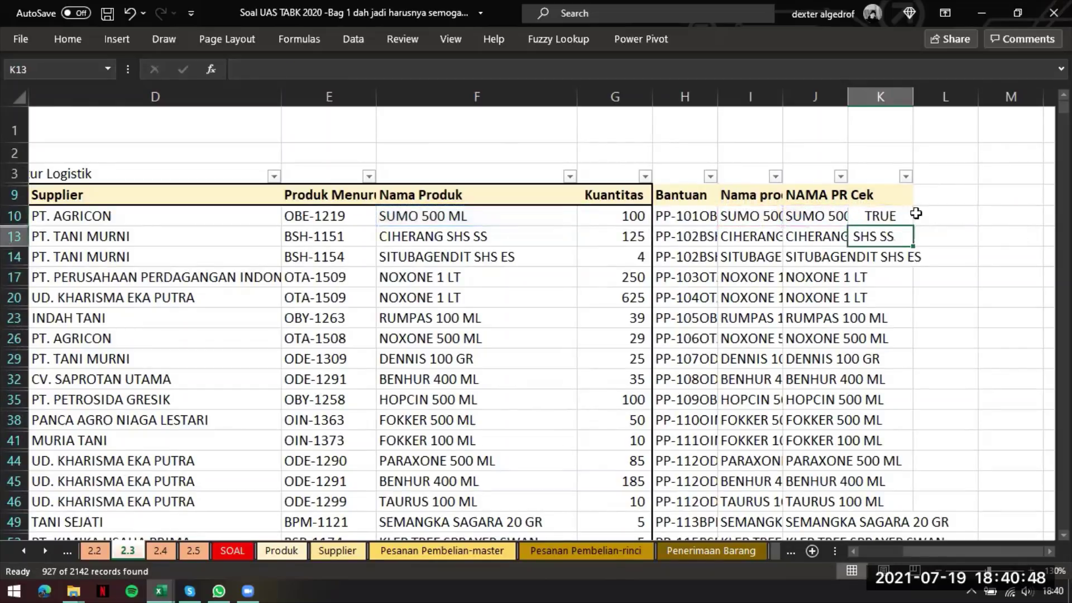
- Fill the K10 check formula down the Cek column for all the filtered rows
{"action": "left_click", "coordinate": [898, 215]}
{"action": "double_click", "coordinate": [914, 225]}
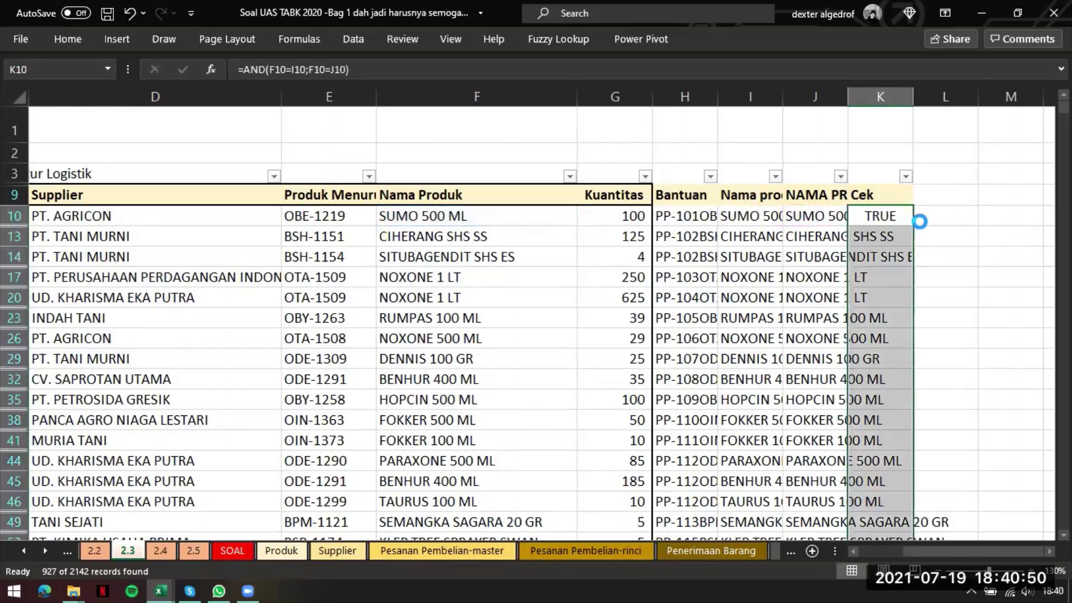
{"action": "left_click", "coordinate": [917, 217]}
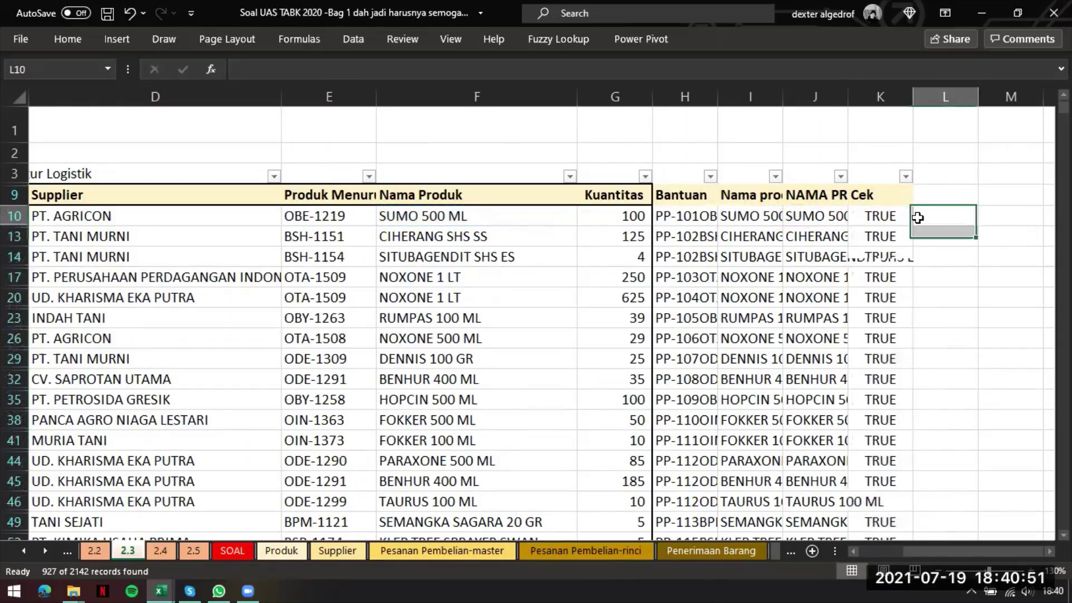
- Filter the Cek column to exclude TRUE
{"action": "left_click", "coordinate": [907, 177]}
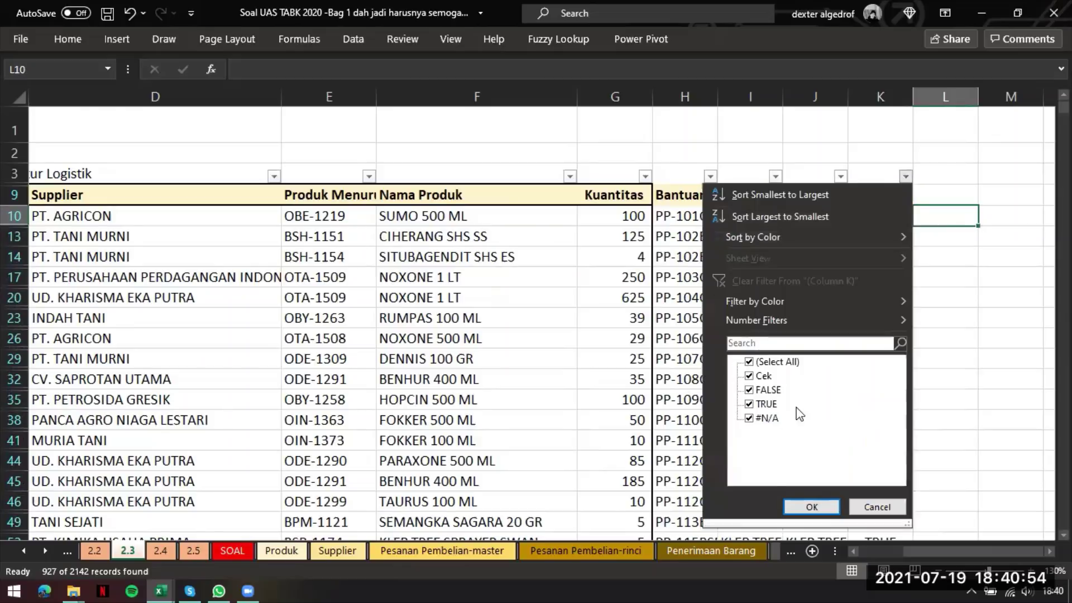
{"action": "left_click", "coordinate": [766, 405]}
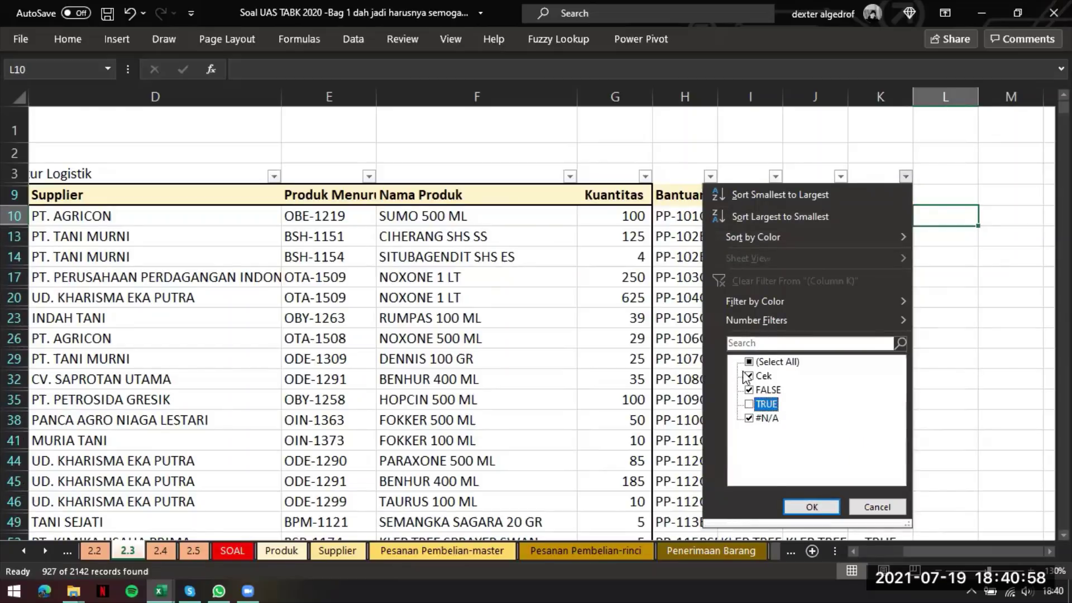
{"action": "left_click", "coordinate": [812, 507]}
{"action": "left_click_drag", "start_coordinate": [893, 215], "coordinate": [89, 270]}
{"action": "left_click", "coordinate": [818, 323]}
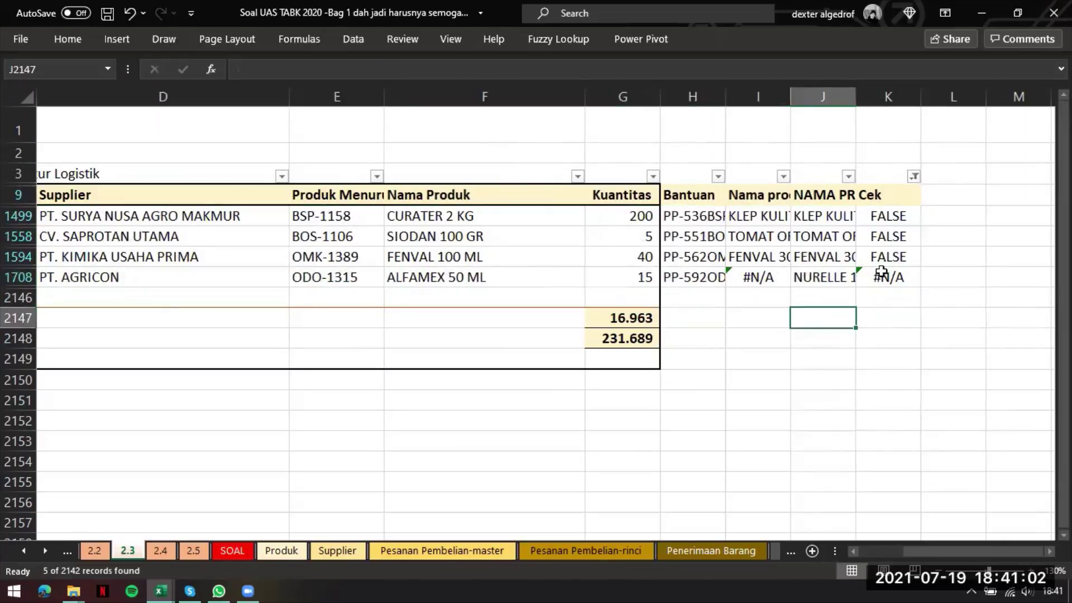
- Widen column I until its full heading "Nama produk menurut PPR" fits
{"action": "left_click_drag", "start_coordinate": [790, 85], "coordinate": [880, 96]}
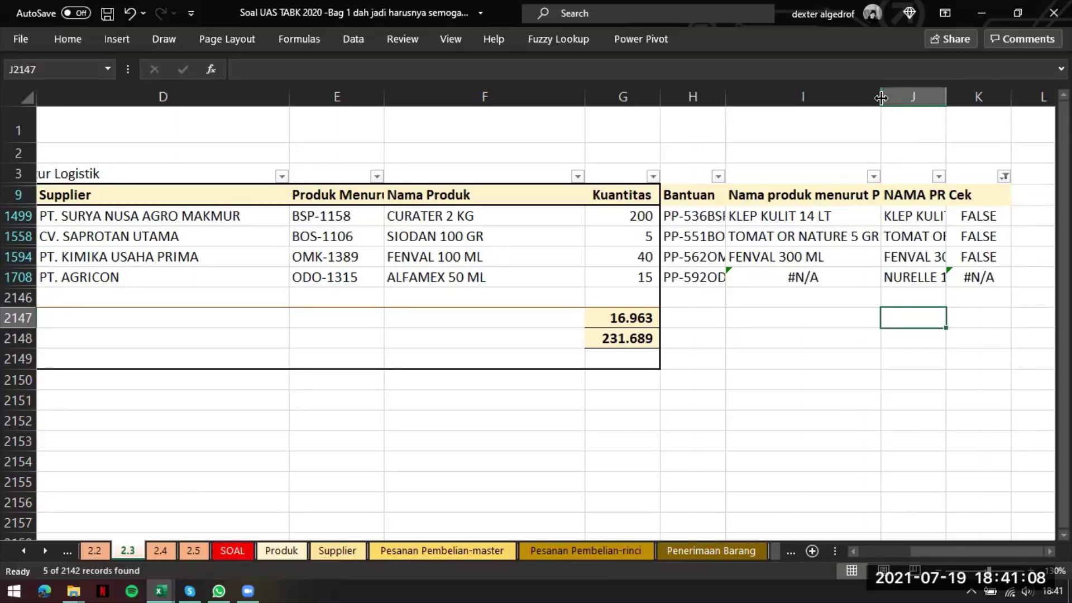
{"action": "left_click_drag", "start_coordinate": [881, 94], "coordinate": [910, 96]}
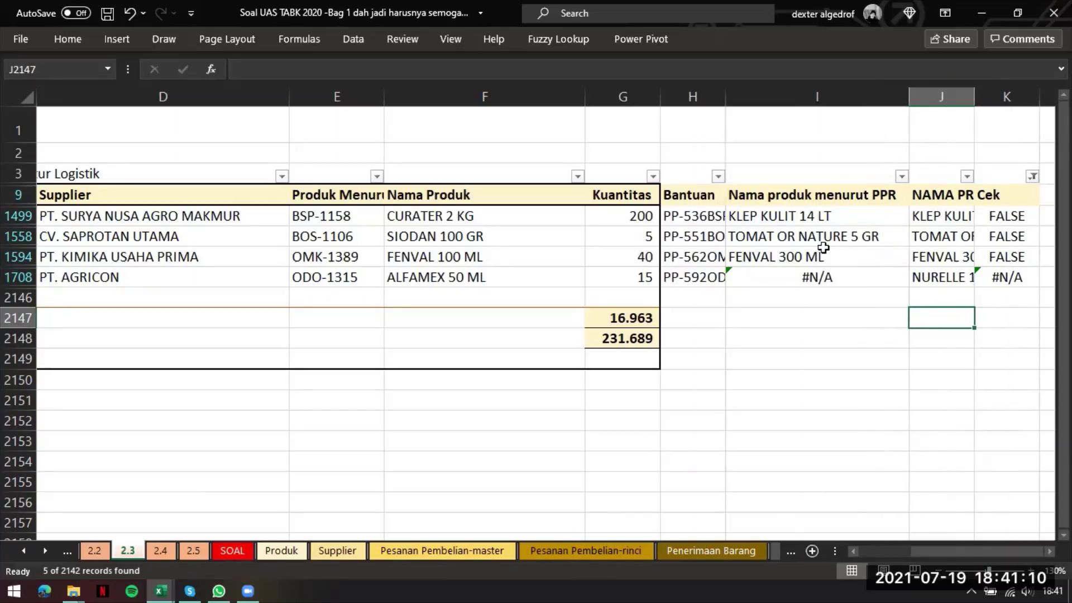
- Examine the lookup in I1708, its helper code in H1708 and the report values of the filtered exception rows
{"action": "left_click", "coordinate": [807, 279]}
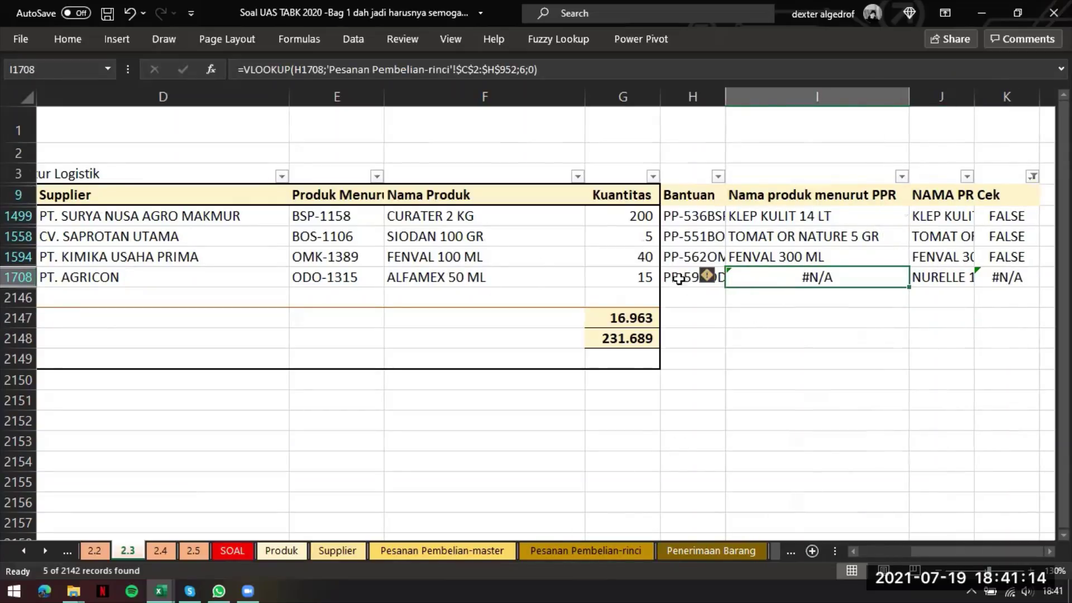
{"action": "key", "text": "Left"}
{"action": "scroll", "coordinate": [344, 302], "scroll_direction": "left", "scroll_amount": 3}
{"action": "scroll", "coordinate": [344, 302], "scroll_direction": "right", "scroll_amount": 1}
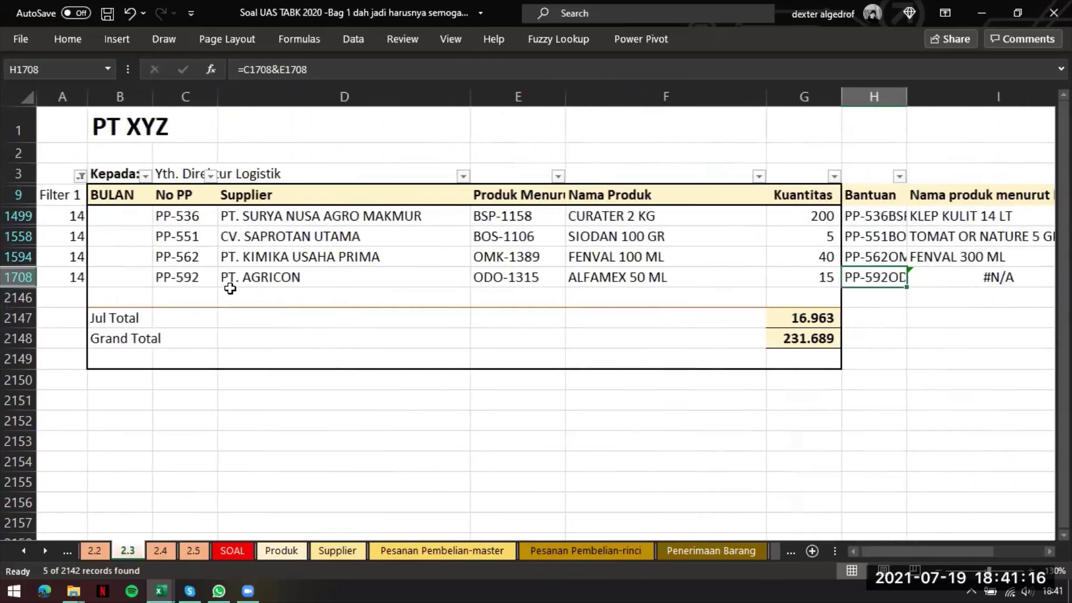
{"action": "scroll", "coordinate": [388, 306], "scroll_direction": "right", "scroll_amount": 3}
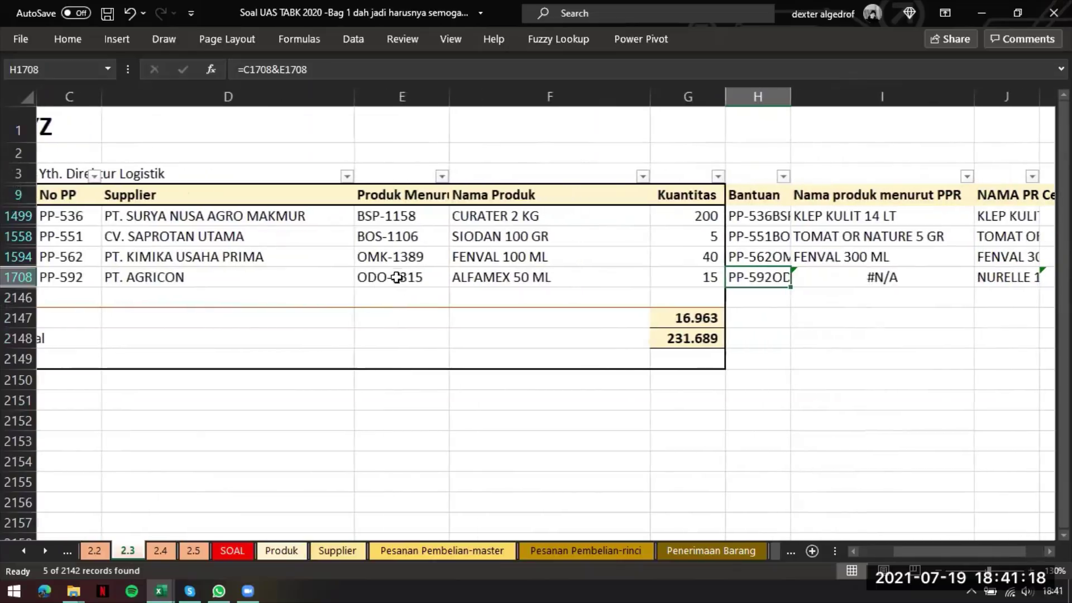
{"action": "scroll", "coordinate": [739, 291], "scroll_direction": "right", "scroll_amount": 2}
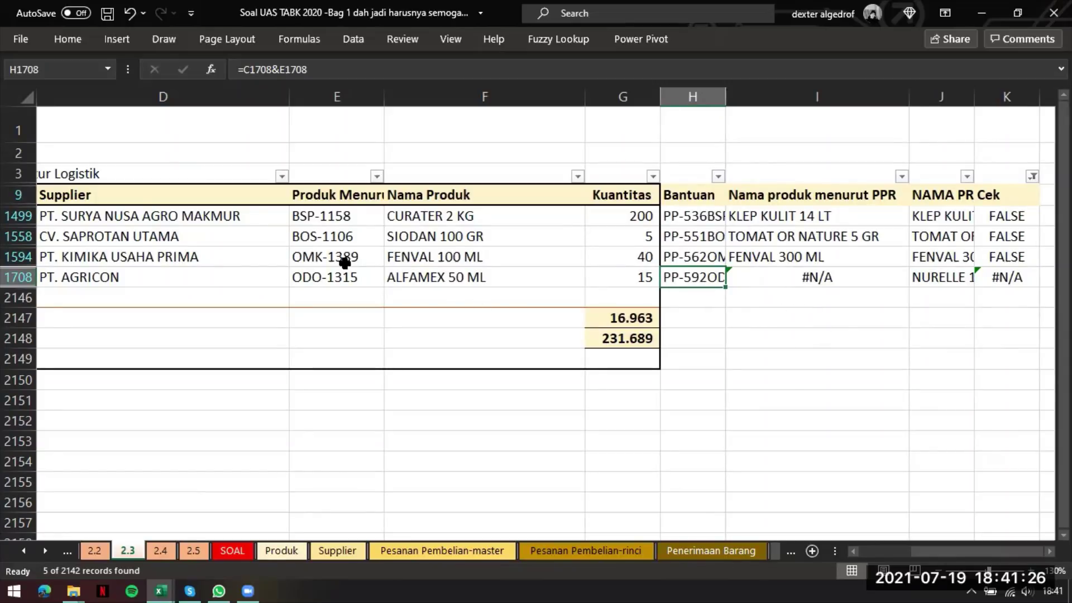
{"action": "scroll", "coordinate": [192, 272], "scroll_direction": "left", "scroll_amount": 3}
{"action": "scroll", "coordinate": [622, 323], "scroll_direction": "right", "scroll_amount": 4}
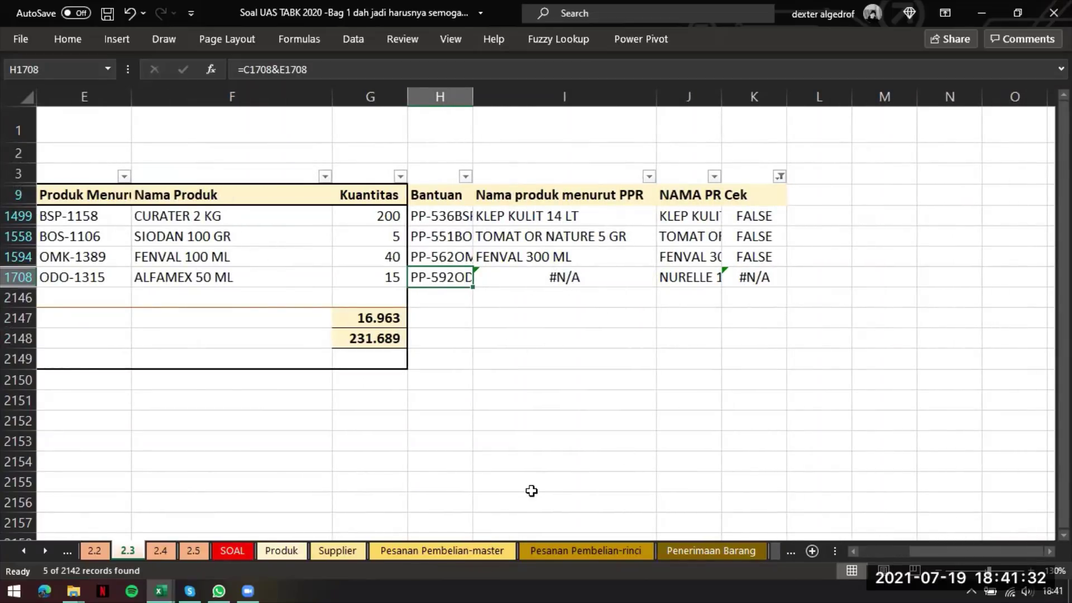
- Read question 2.4 on the SOAL sheet and enter the heading Bantuan in H9 of sheet 2.4
{"action": "left_click", "coordinate": [240, 553]}
{"action": "scroll", "coordinate": [223, 352], "scroll_direction": "down", "scroll_amount": 2}
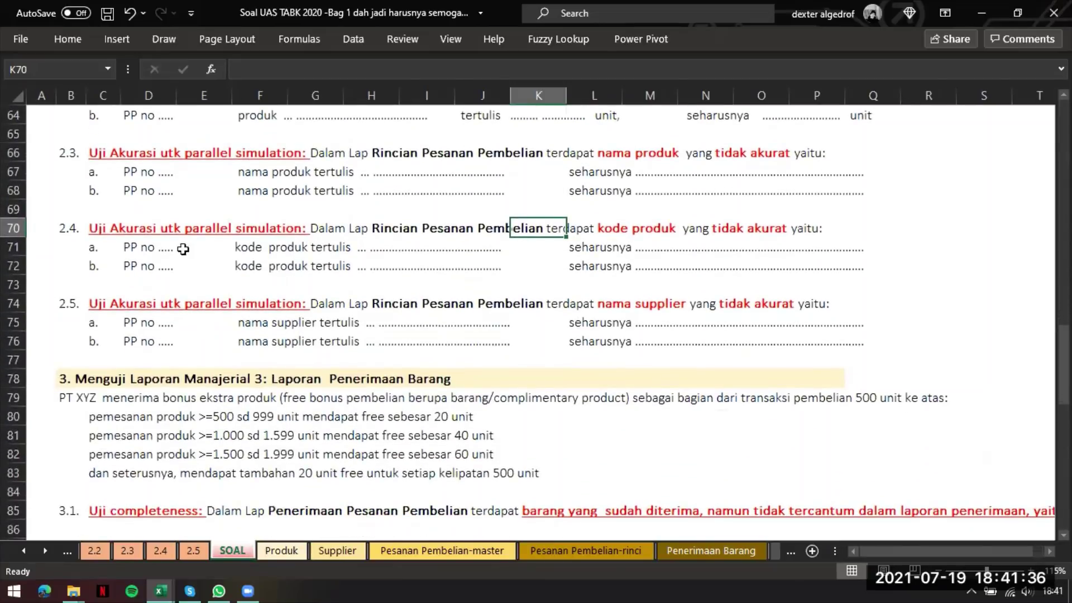
{"action": "left_click", "coordinate": [550, 247]}
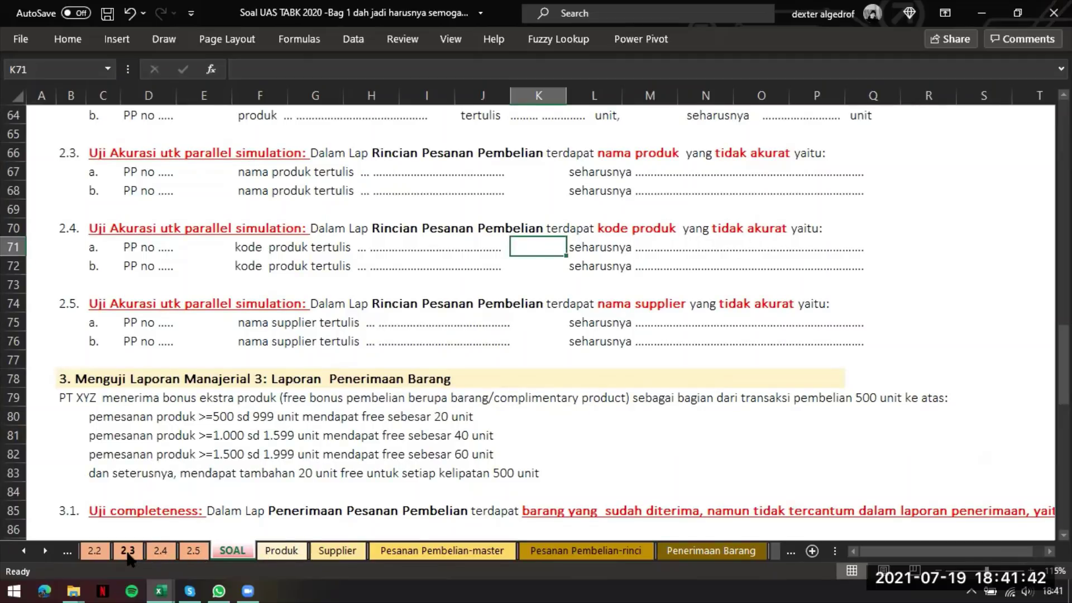
{"action": "left_click", "coordinate": [153, 553]}
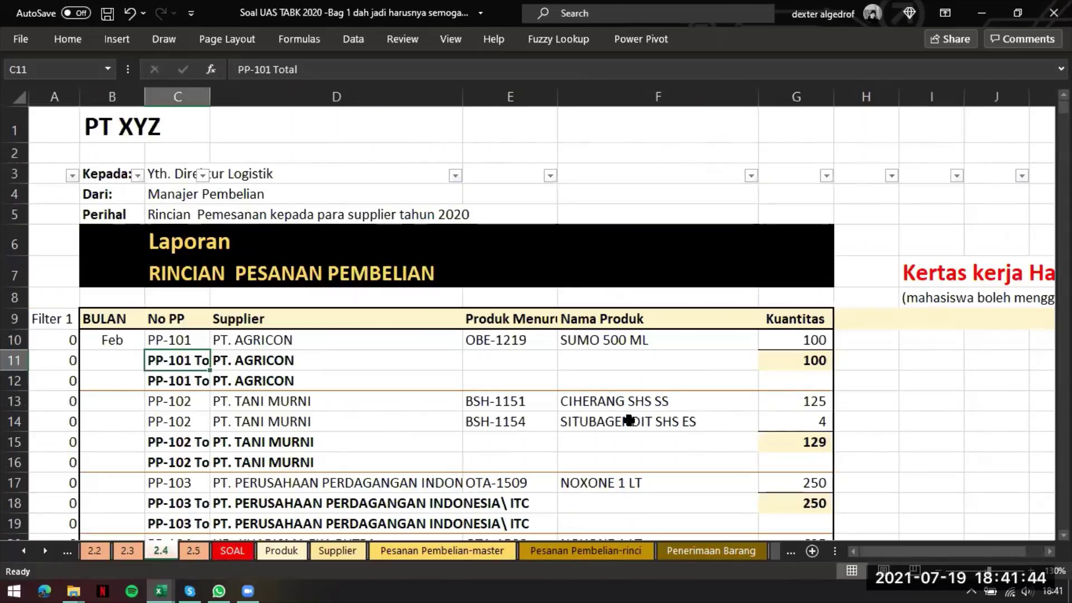
{"action": "left_click", "coordinate": [860, 333]}
{"action": "left_click", "coordinate": [857, 327]}
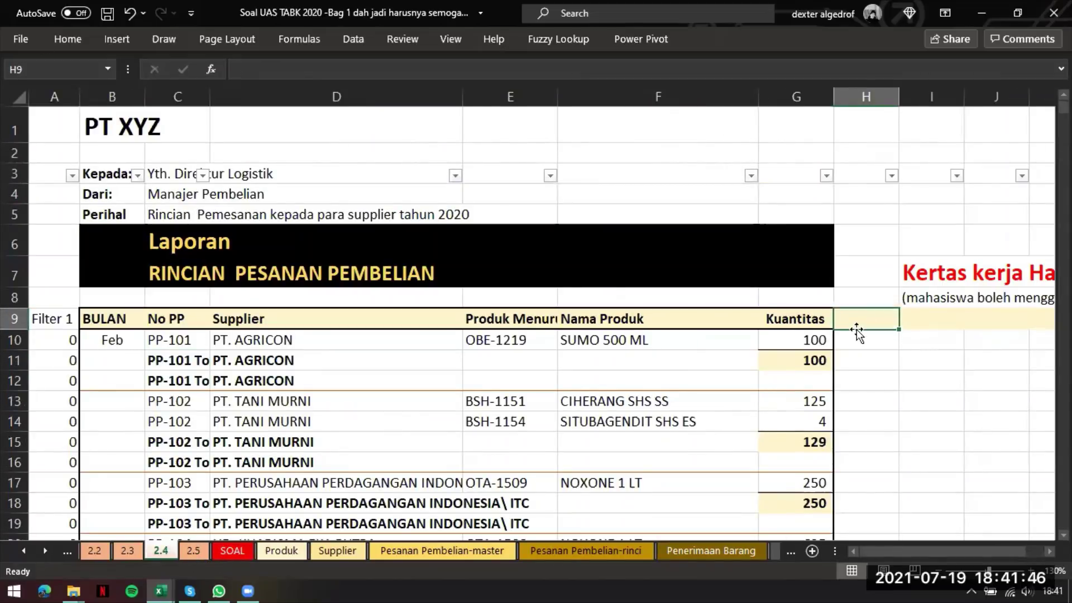
{"action": "type", "text": "Bantuan"}
{"action": "key", "text": "Return"}
- Enter =C10&E10 in H10 to join the order number and product code, and fill it down the Bantuan column
{"action": "type", "text": "="}
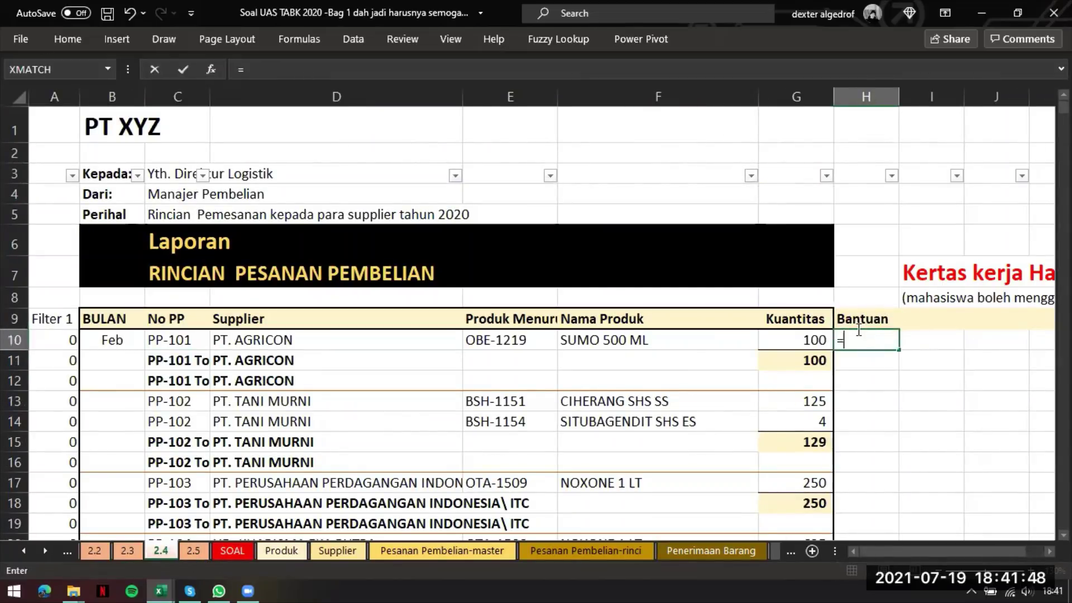
{"action": "key", "text": "Left"}
{"action": "key", "text": "Left"}
{"action": "key", "text": "Left"}
{"action": "key", "text": "Left"}
{"action": "key", "text": "Left"}
{"action": "type", "text": "&"}
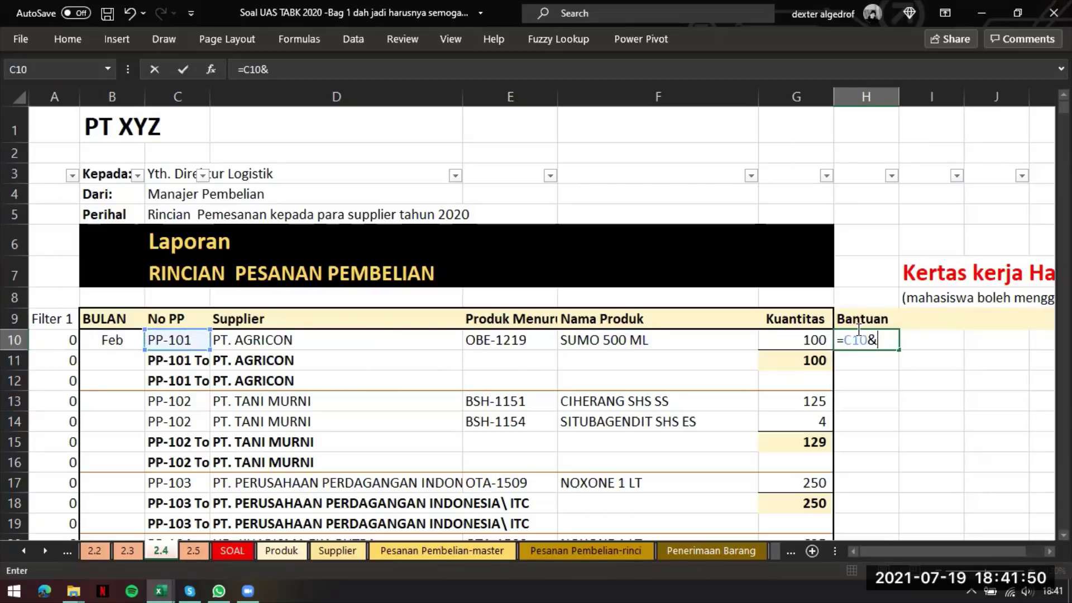
{"action": "key", "text": "Left"}
{"action": "key", "text": "Left"}
{"action": "key", "text": "Left"}
{"action": "key", "text": "Left"}
{"action": "key", "text": "Right"}
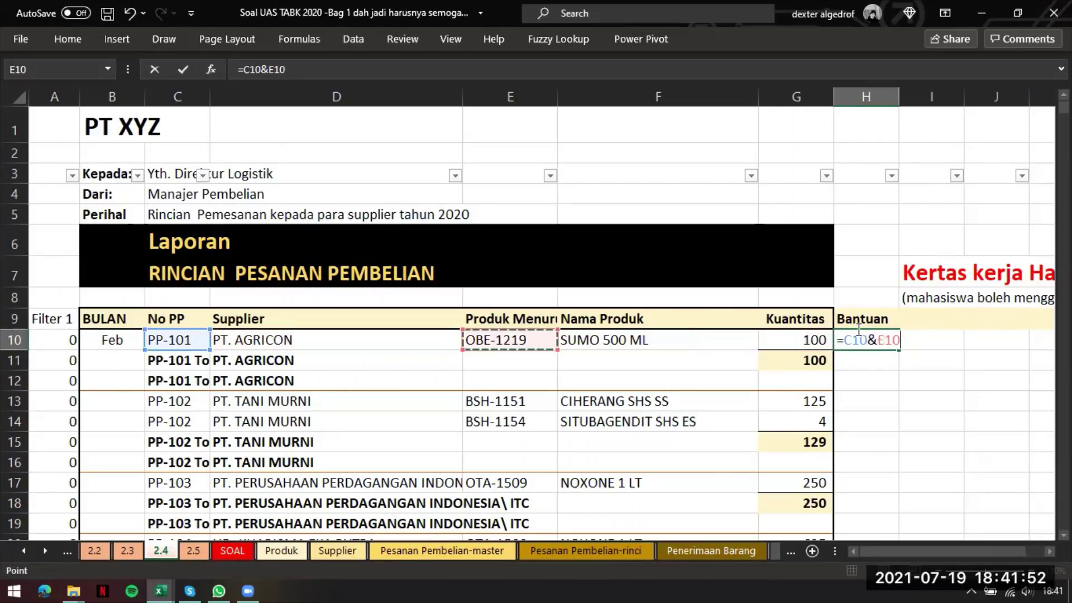
{"action": "key", "text": "Return"}
{"action": "left_click", "coordinate": [872, 343]}
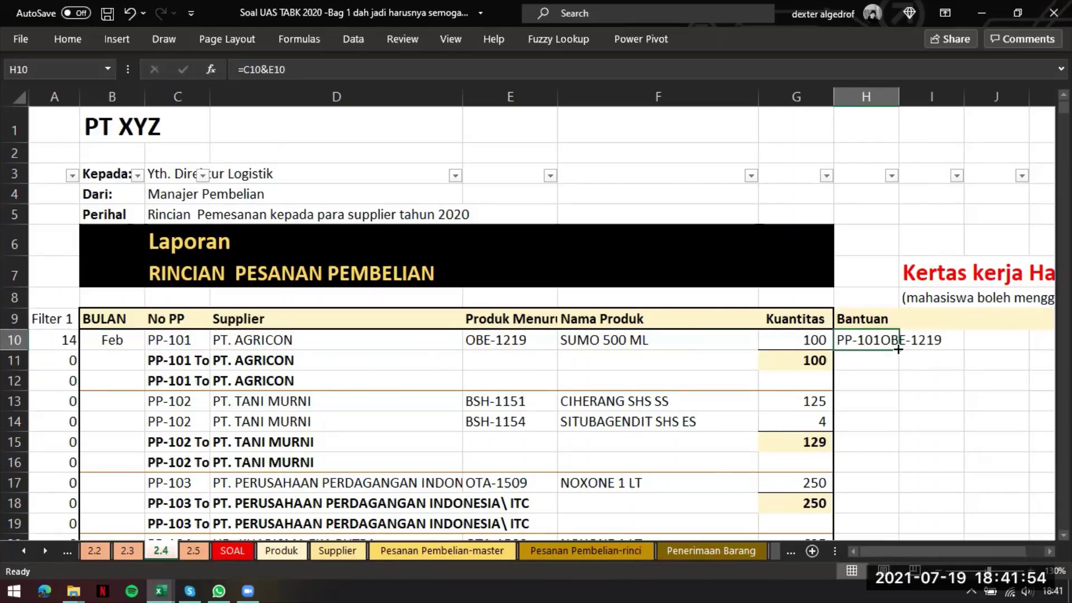
{"action": "double_click", "coordinate": [898, 349]}
- Enter the heading "Kode produk menurut PP" in I9
{"action": "left_click", "coordinate": [918, 319]}
{"action": "type", "text": "N"}
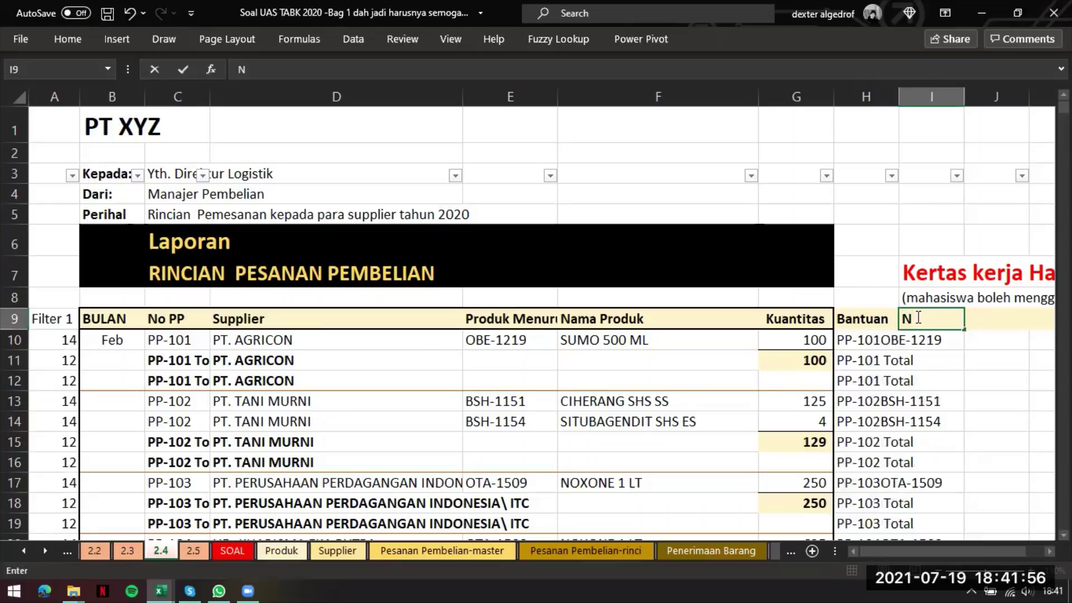
{"action": "type", "text": "Kode p"}
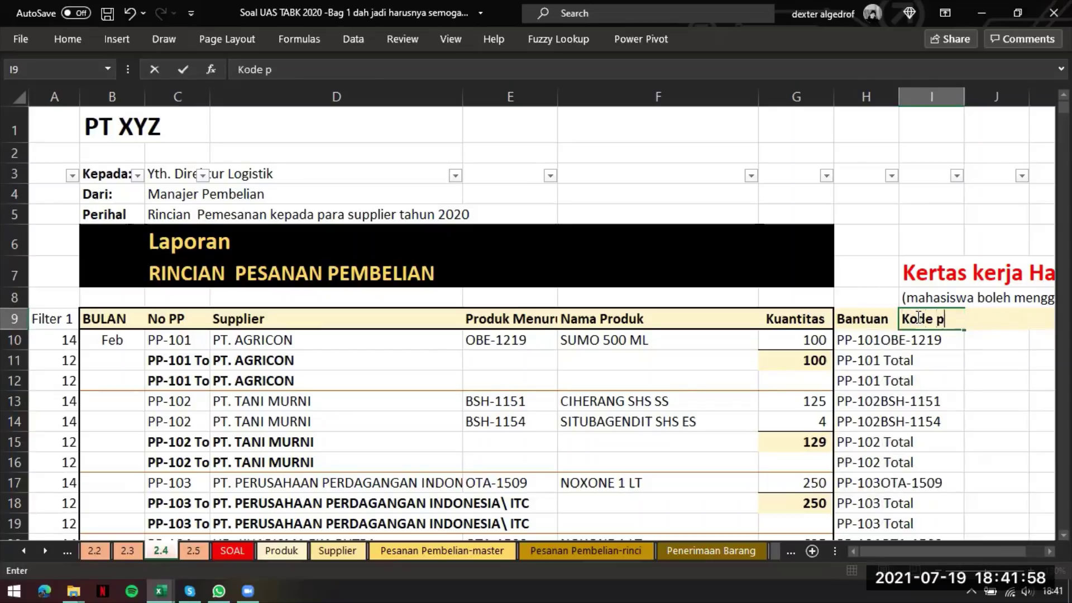
{"action": "type", "text": "roduk menurut "}
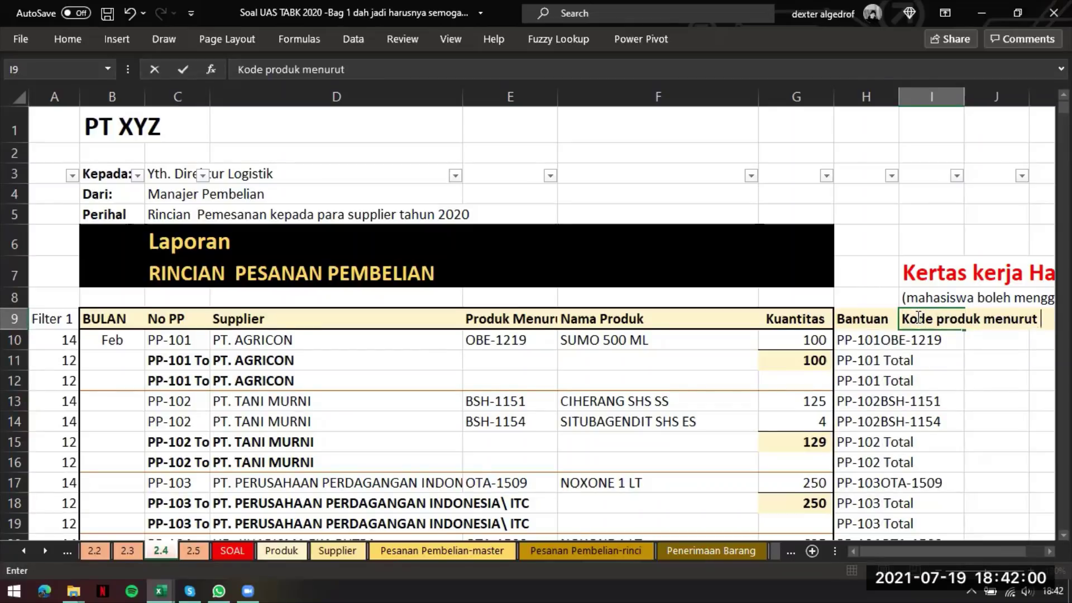
{"action": "type", "text": "pp"}
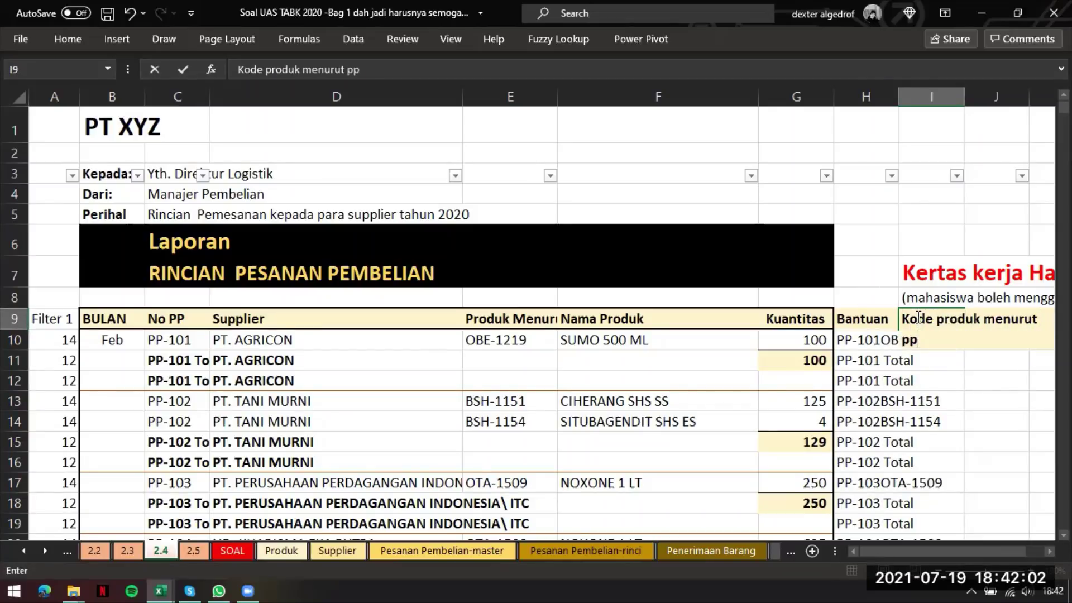
{"action": "key", "text": "BackSpace"}
{"action": "key", "text": "BackSpace"}
{"action": "type", "text": "PP"}
{"action": "key", "text": "Return"}
- Enter the heading "Kode produk menurut master" in J9
{"action": "key", "text": "Up"}
{"action": "key", "text": "Right"}
{"action": "type", "text": "Kode "}
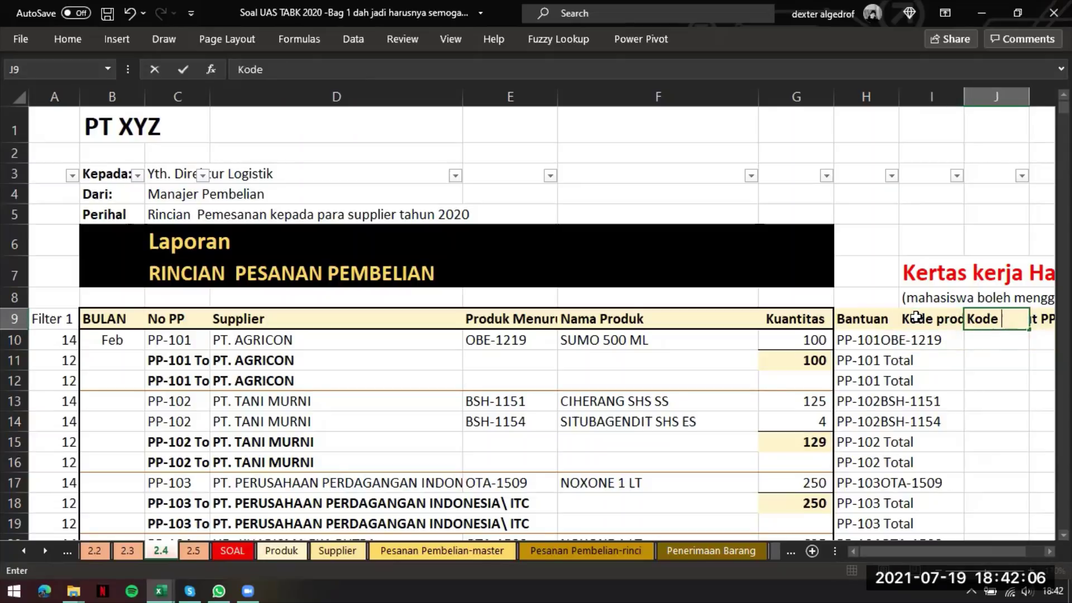
{"action": "type", "text": "produk menur"}
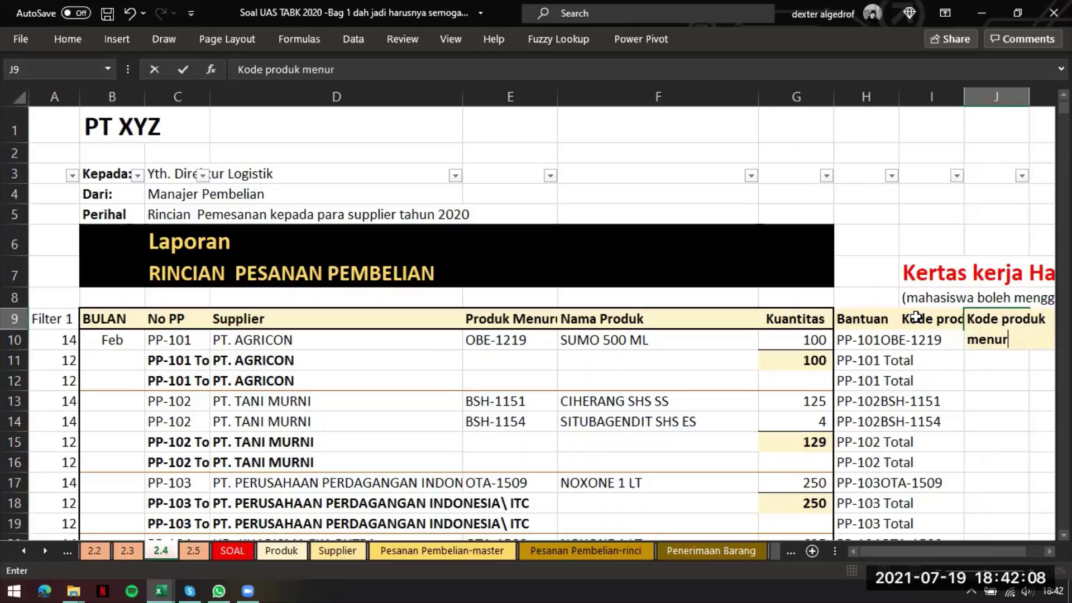
{"action": "type", "text": "ut mesin"}
{"action": "key", "text": "Return"}
{"action": "key", "text": "Left"}
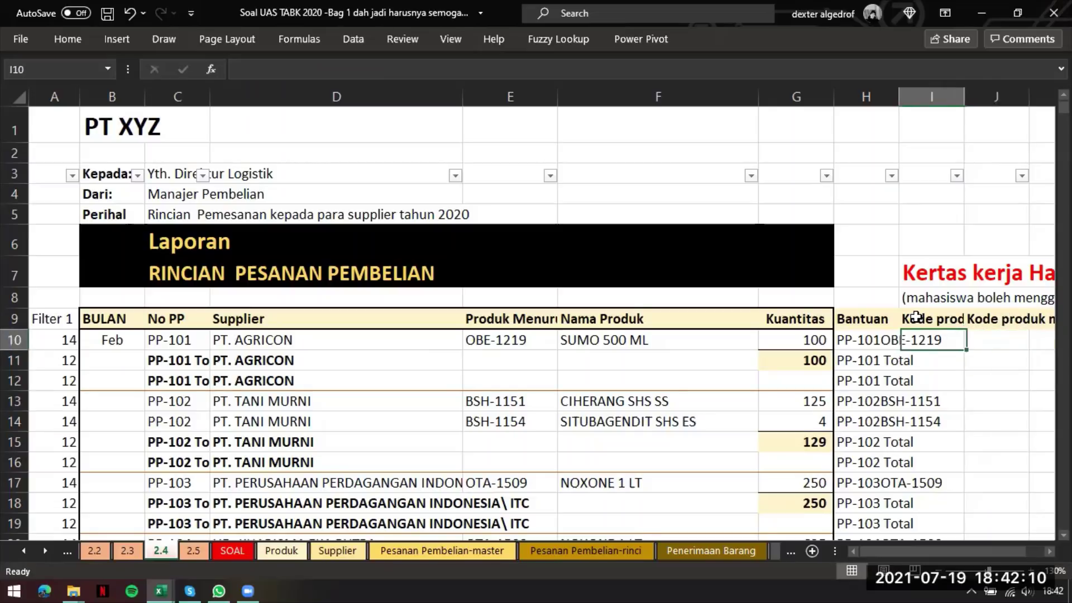
{"action": "type", "text": "="}
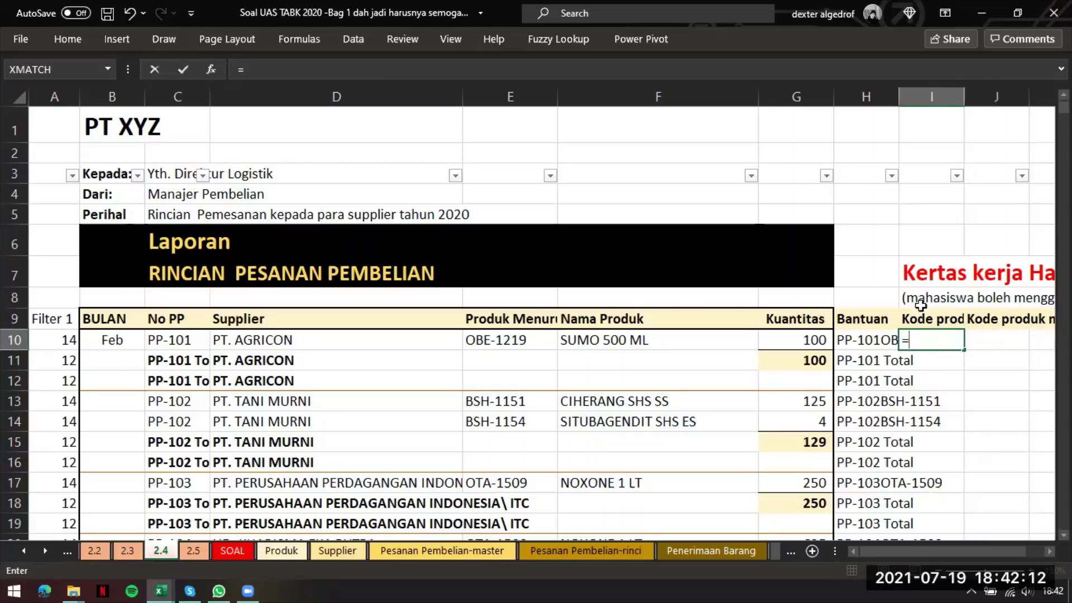
{"action": "scroll", "coordinate": [826, 364], "scroll_direction": "down", "scroll_amount": 1}
{"action": "scroll", "coordinate": [826, 365], "scroll_direction": "right", "scroll_amount": 1}
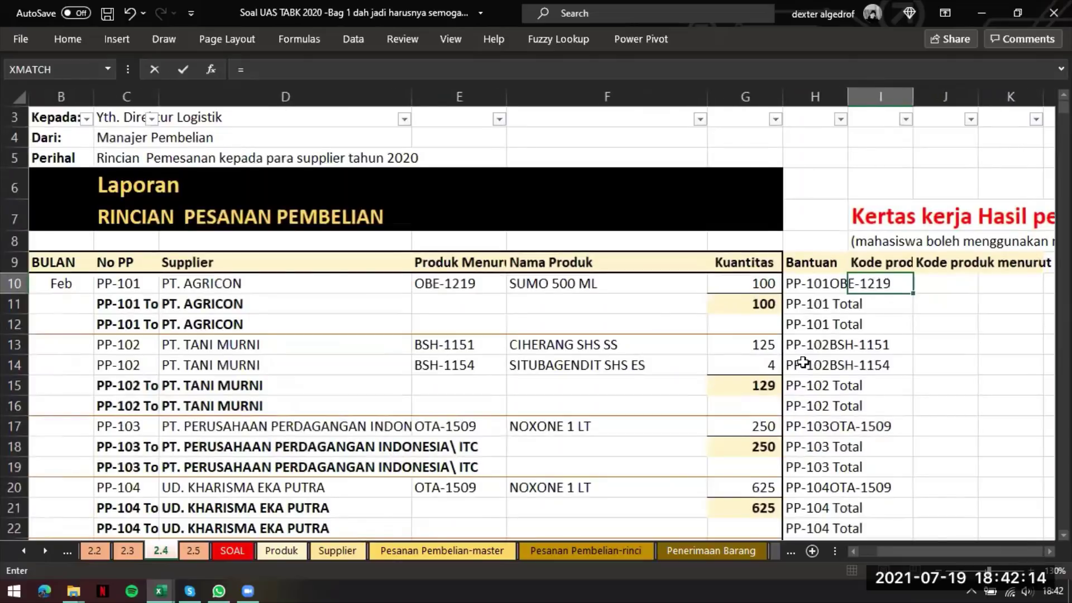
{"action": "scroll", "coordinate": [783, 356], "scroll_direction": "left", "scroll_amount": 1}
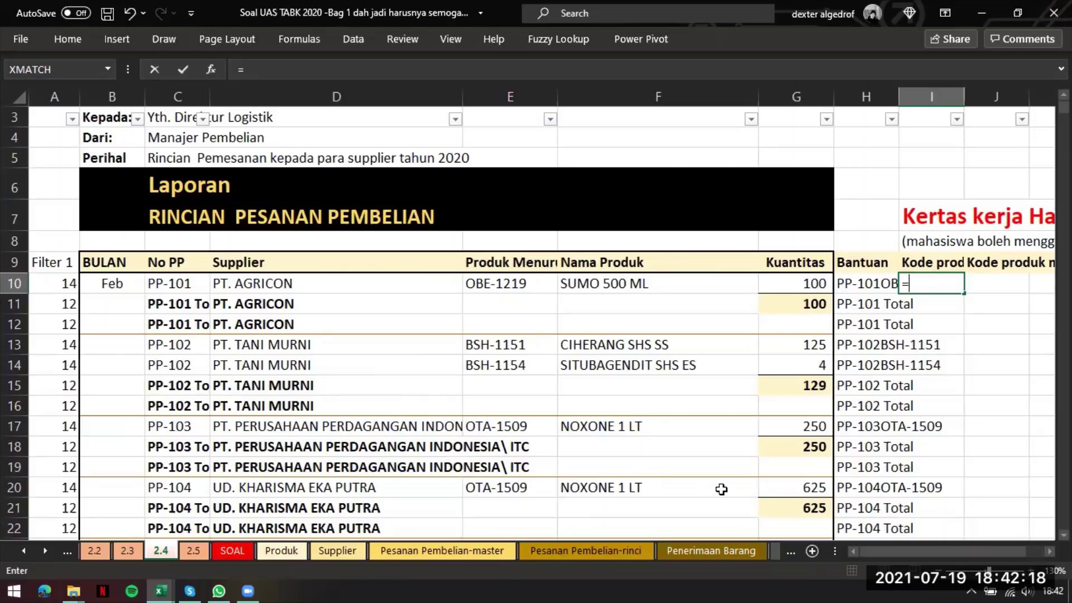
{"action": "key", "text": "BackSpace"}
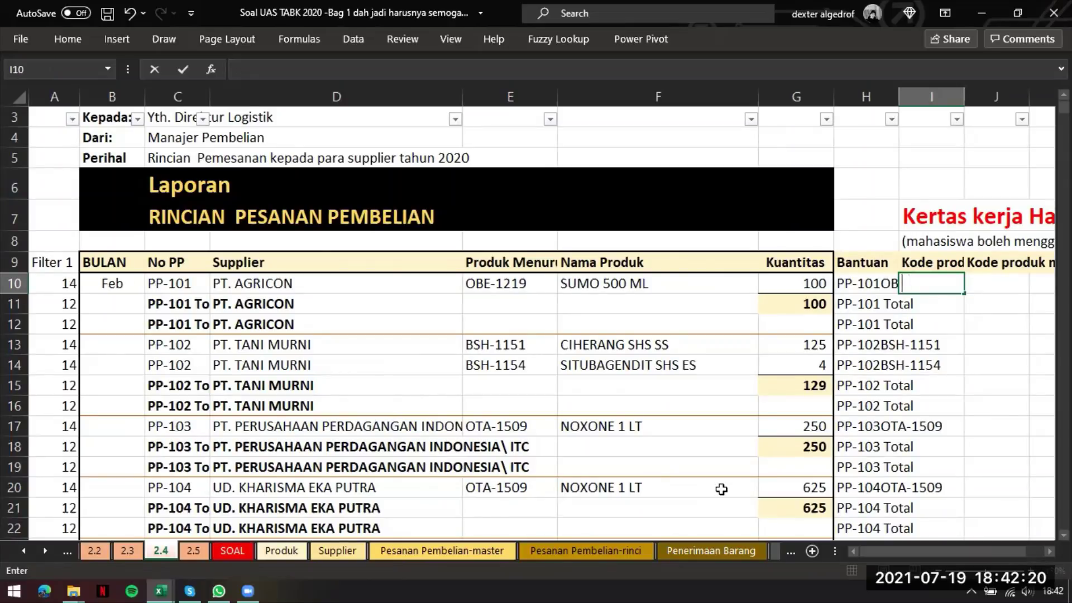
- Examine the Pesanan Pembelian-master and Pesanan Pembelian-rinci sheets for the columns needed to look up the product code on sheet 2.4
{"action": "left_click", "coordinate": [492, 551]}
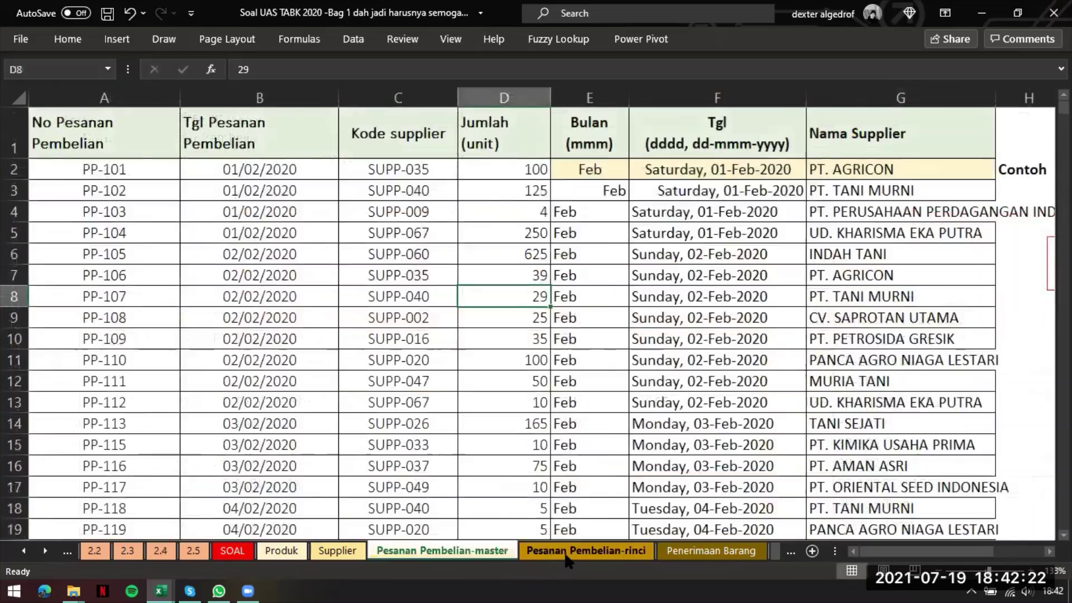
{"action": "left_click", "coordinate": [586, 551]}
{"action": "scroll", "coordinate": [430, 373], "scroll_direction": "up", "scroll_amount": 20}
{"action": "scroll", "coordinate": [430, 373], "scroll_direction": "up", "scroll_amount": 4}
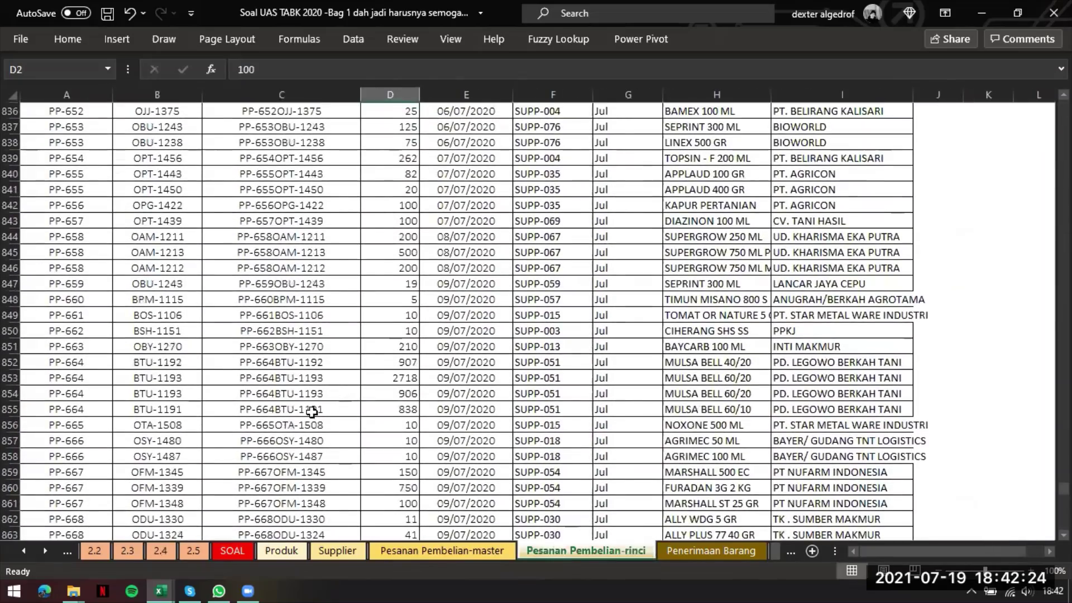
{"action": "left_click", "coordinate": [442, 551]}
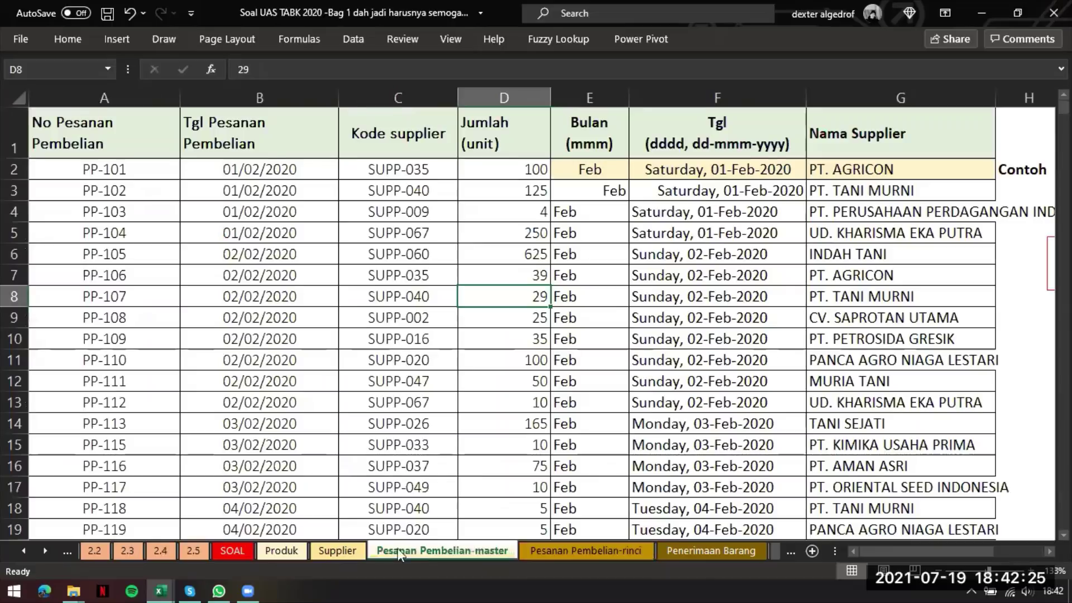
{"action": "left_click", "coordinate": [161, 550]}
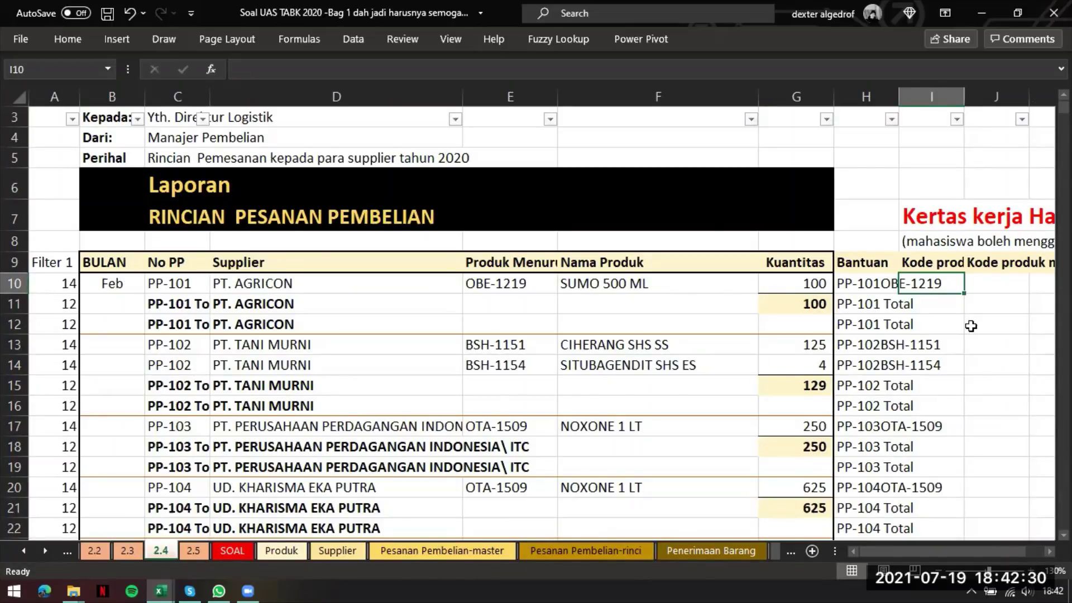
{"action": "left_click", "coordinate": [620, 552]}
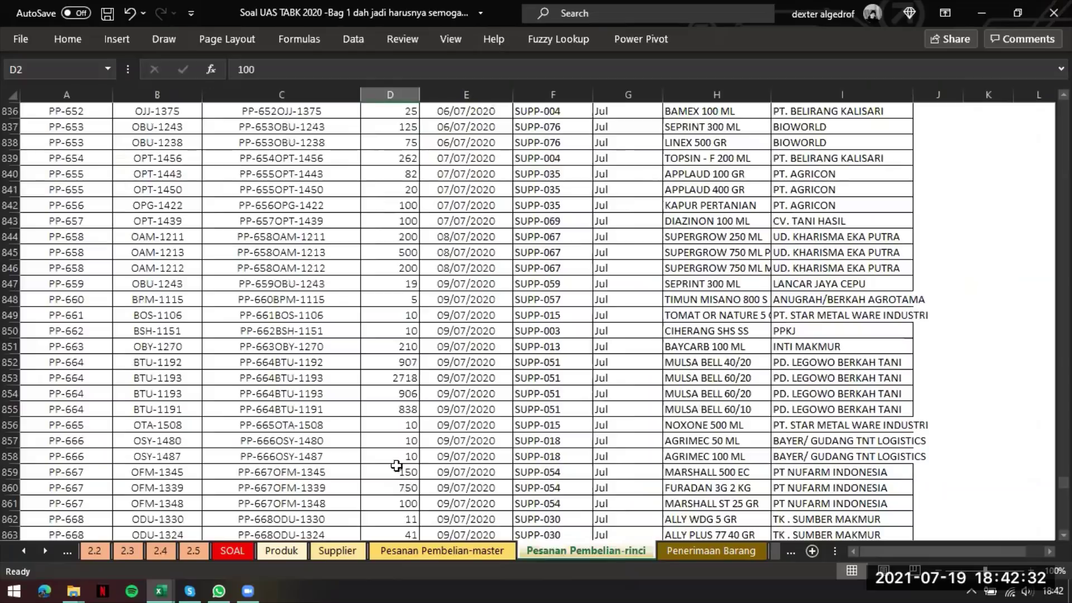
{"action": "left_click", "coordinate": [356, 461]}
{"action": "key", "text": "ctrl+Up"}
{"action": "key", "text": "Down"}
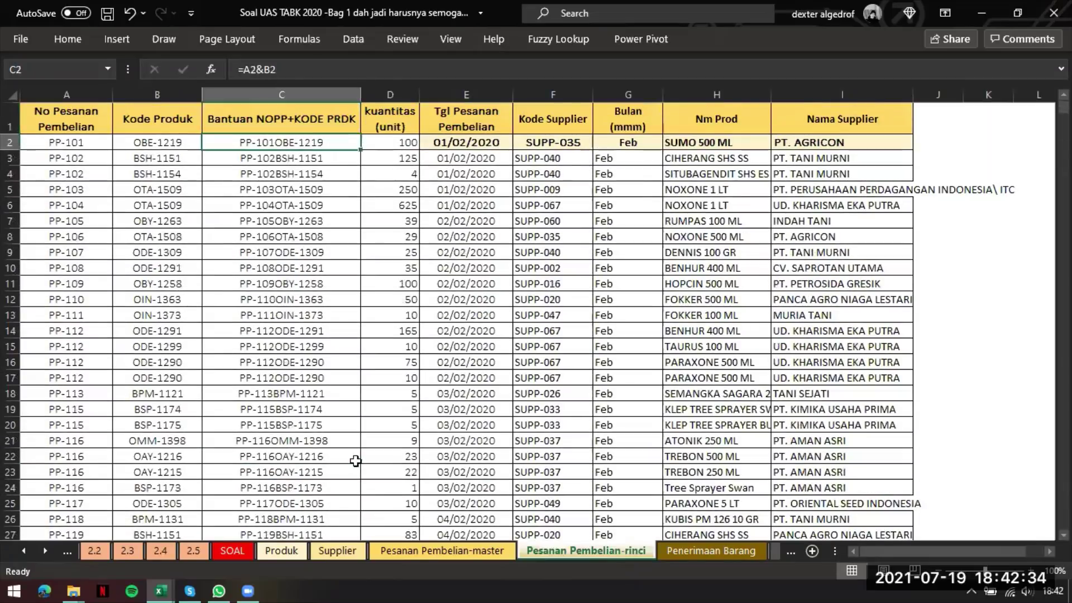
- Try inserting a column before Kode Produk on the Pesanan Pembelian-rinci sheet, and undo the insertion
{"action": "key", "text": "Left"}
{"action": "left_click", "coordinate": [264, 92]}
{"action": "left_click", "coordinate": [148, 93]}
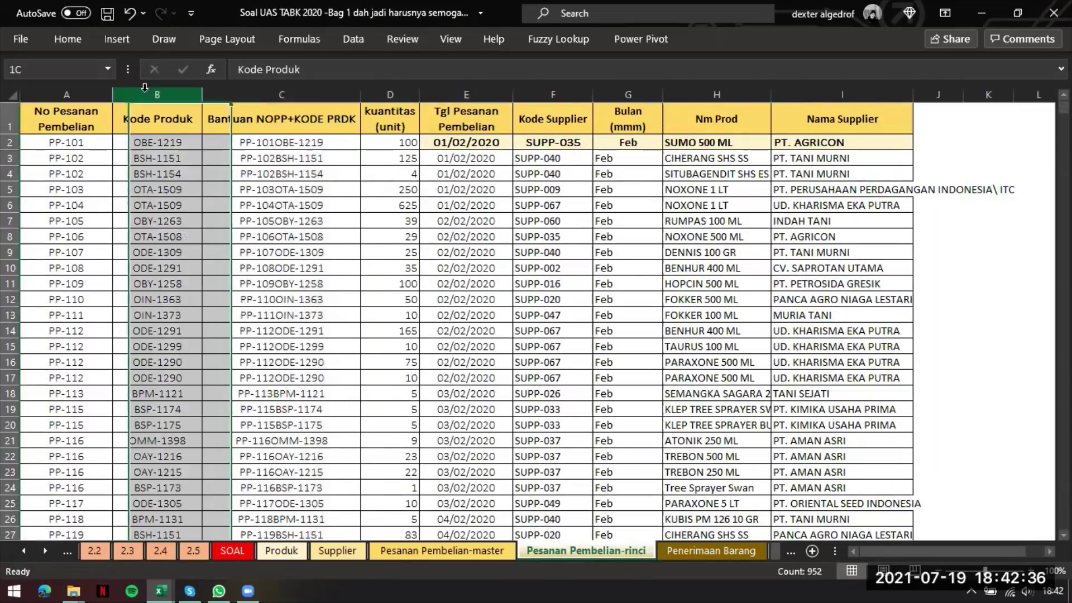
{"action": "right_click", "coordinate": [148, 93]}
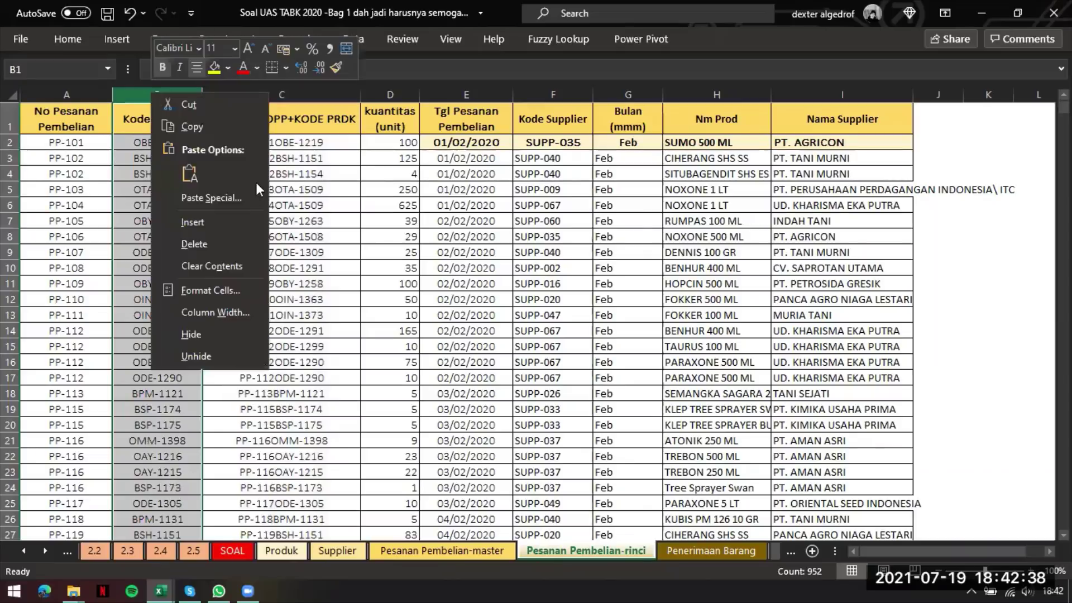
{"action": "left_click", "coordinate": [234, 219]}
{"action": "left_click", "coordinate": [539, 205]}
{"action": "key", "text": "ctrl+z"}
{"action": "left_click", "coordinate": [552, 252]}
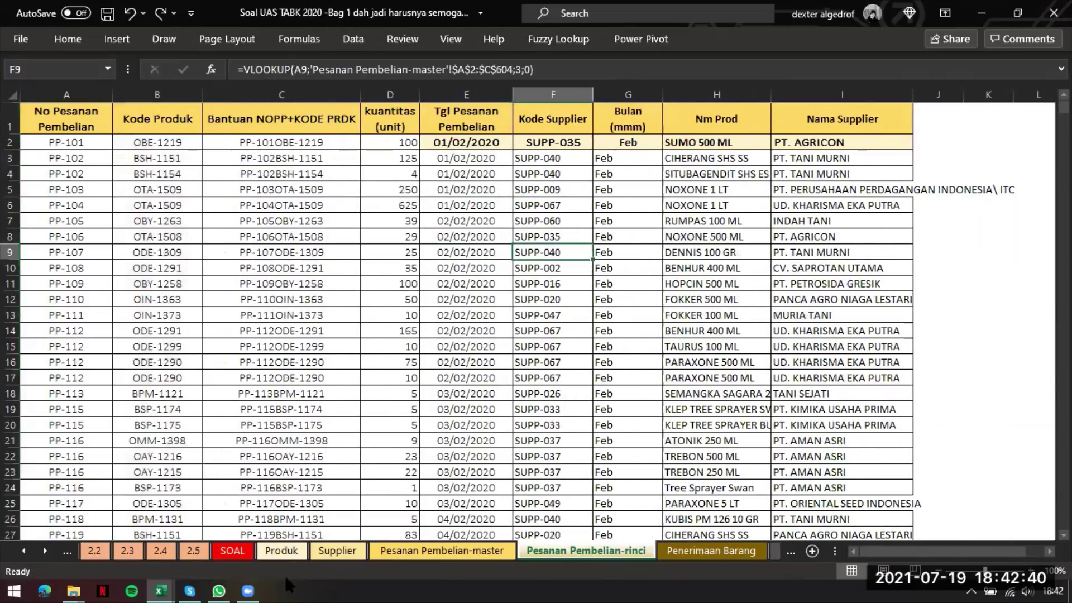
- In I10 on sheet 2.4, start an INDEX formula returning 'Pesanan Pembelian-rinci'!$B$2:$B$952, with a nested MATCH for the row number
{"action": "left_click", "coordinate": [162, 552]}
{"action": "left_click", "coordinate": [493, 342]}
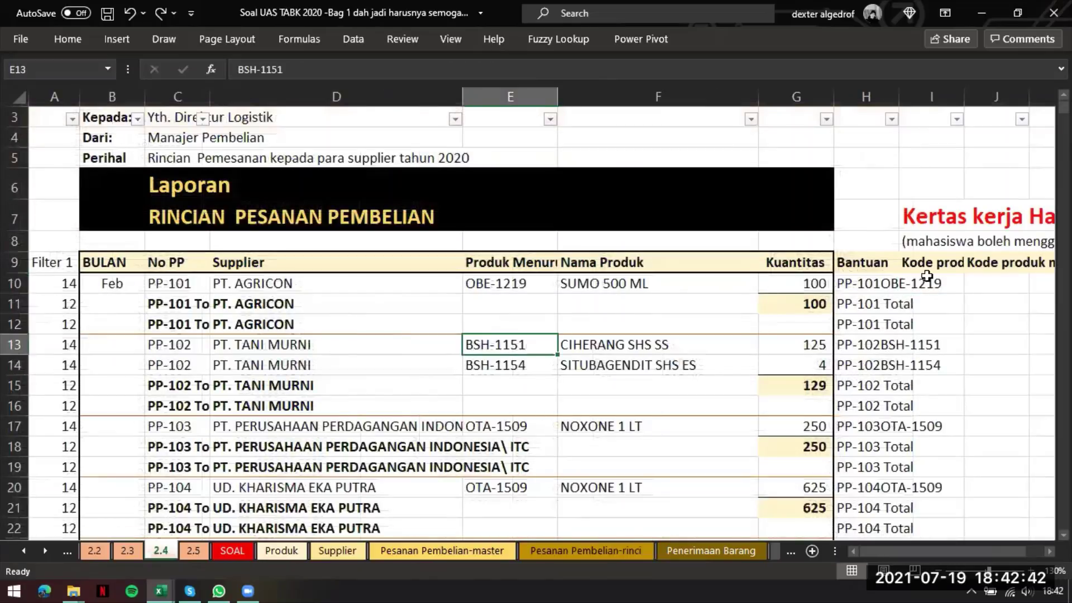
{"action": "left_click", "coordinate": [943, 285]}
{"action": "type", "text": "="}
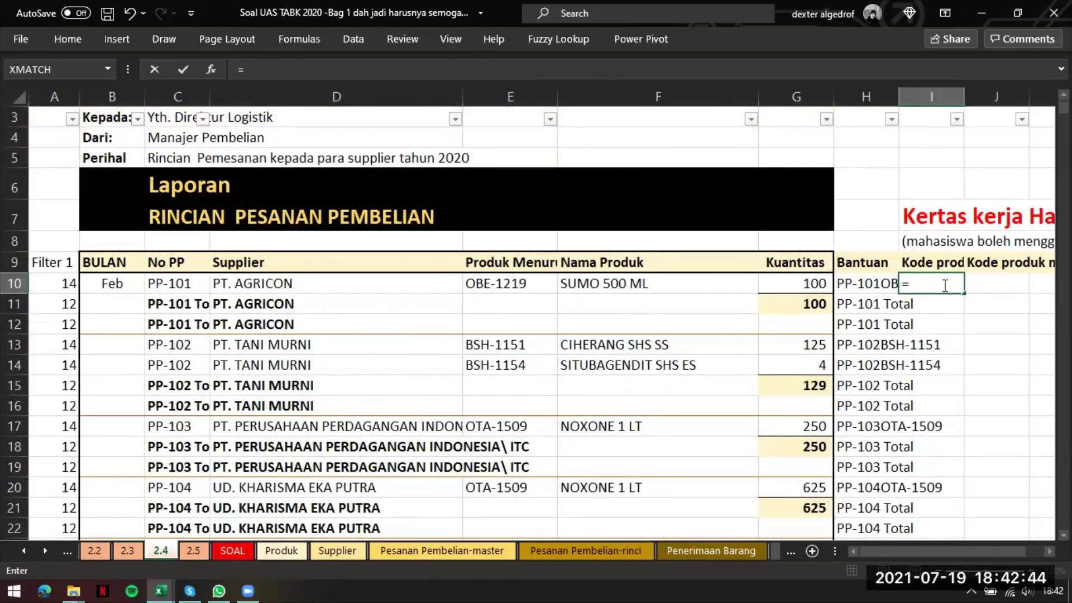
{"action": "type", "text": "inde"}
{"action": "key", "text": "Tab"}
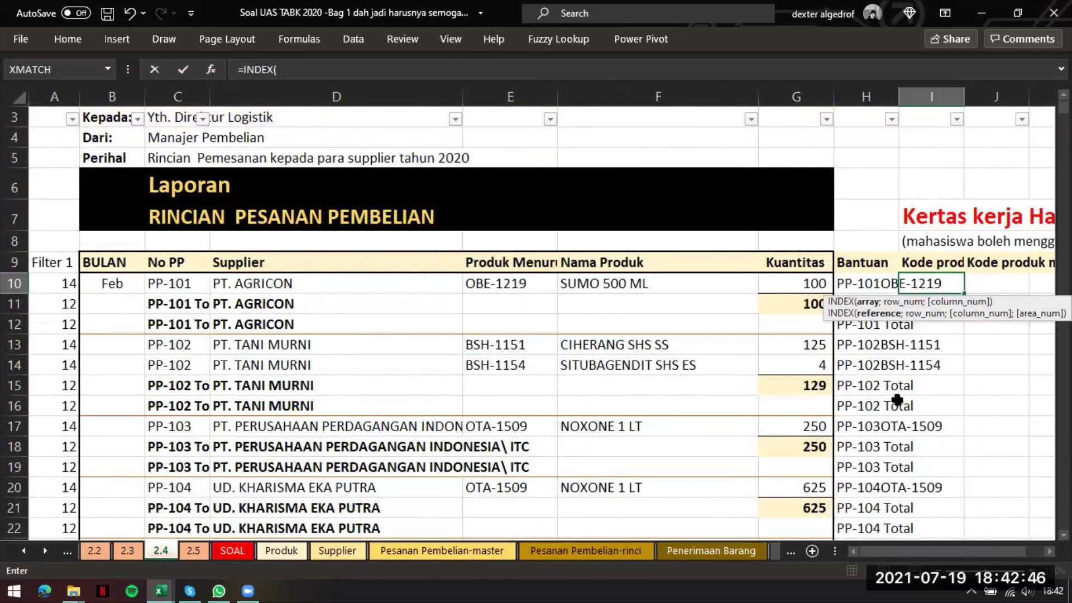
{"action": "scroll", "coordinate": [898, 400], "scroll_direction": "right", "scroll_amount": 5}
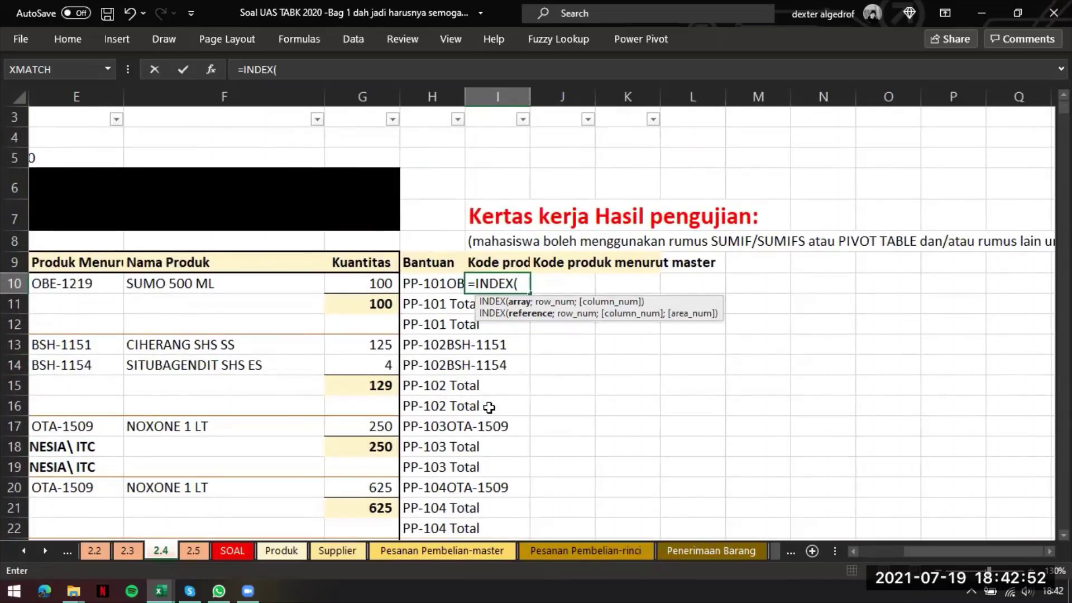
{"action": "left_click", "coordinate": [466, 556]}
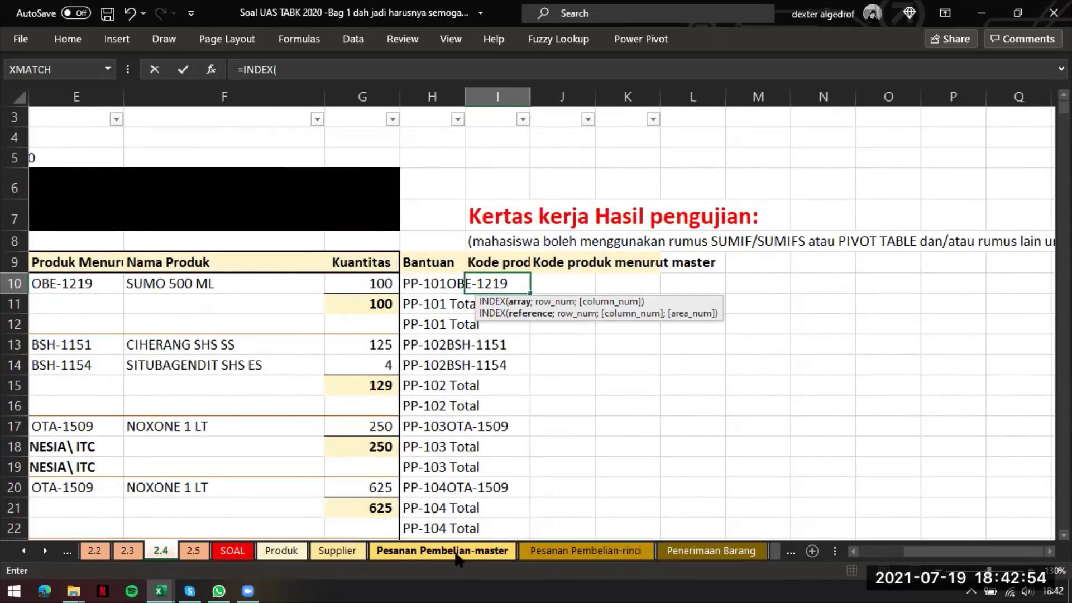
{"action": "left_click", "coordinate": [456, 554]}
{"action": "left_click", "coordinate": [586, 551]}
{"action": "left_click", "coordinate": [166, 144]}
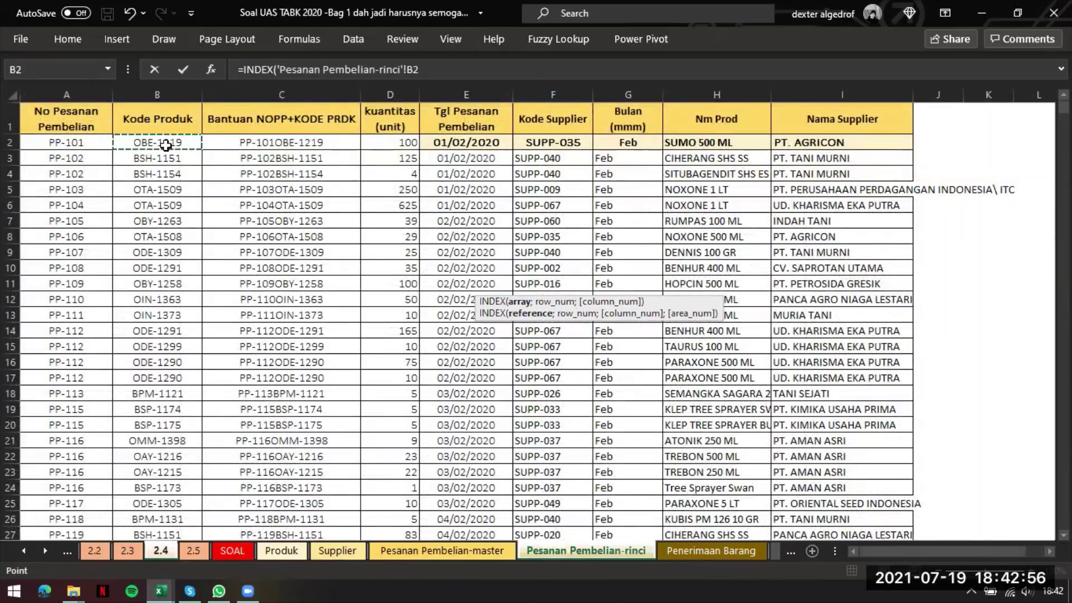
{"action": "key", "text": "ctrl+shift+Down"}
{"action": "key", "text": "F4"}
{"action": "type", "text": ";MATCH("}
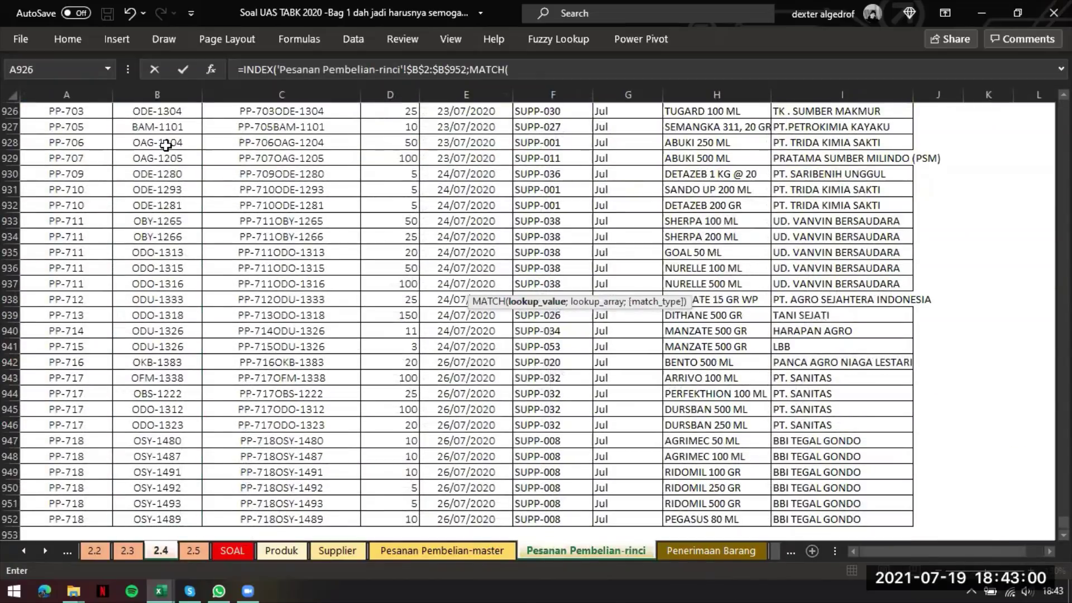
- Complete the MATCH with an empty lookup value, lookup array 'Pesanan Pembelian-rinci'!$C$2:$C$952 and match type 0, and enter the formula
{"action": "left_click", "coordinate": [555, 62]}
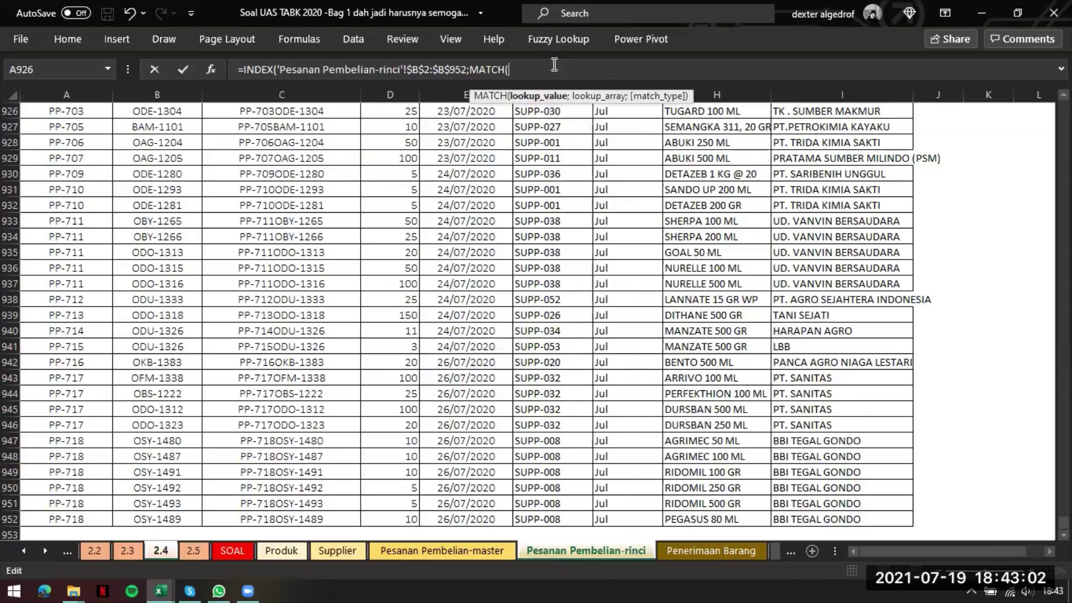
{"action": "type", "text": ";"}
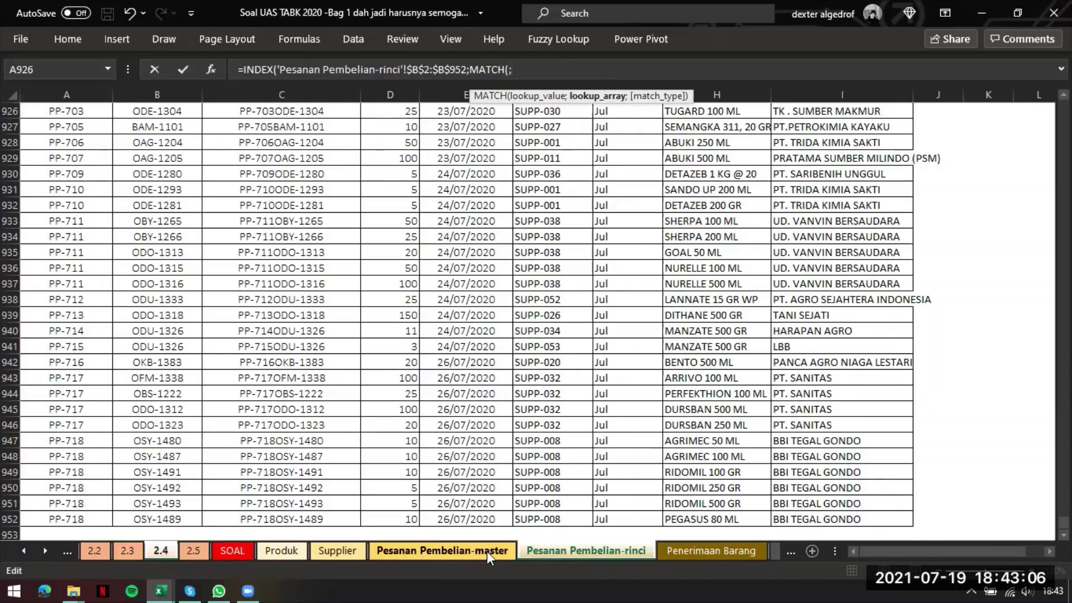
{"action": "left_click", "coordinate": [301, 512]}
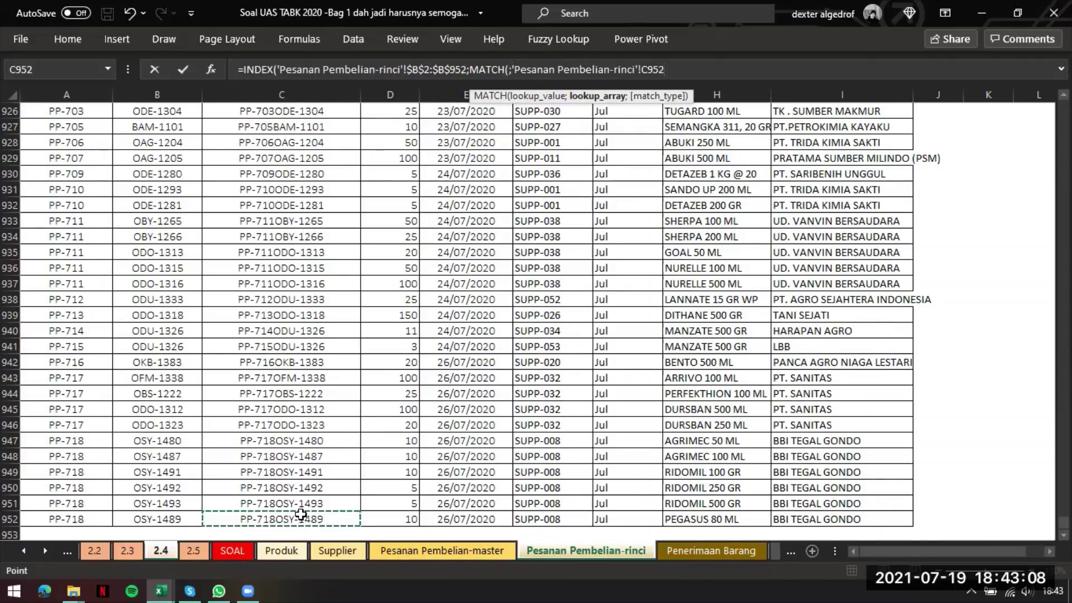
{"action": "key", "text": "ctrl+Up"}
{"action": "key", "text": "Down"}
{"action": "key", "text": "ctrl+shift+Down"}
{"action": "key", "text": "F4"}
{"action": "type", "text": ";"}
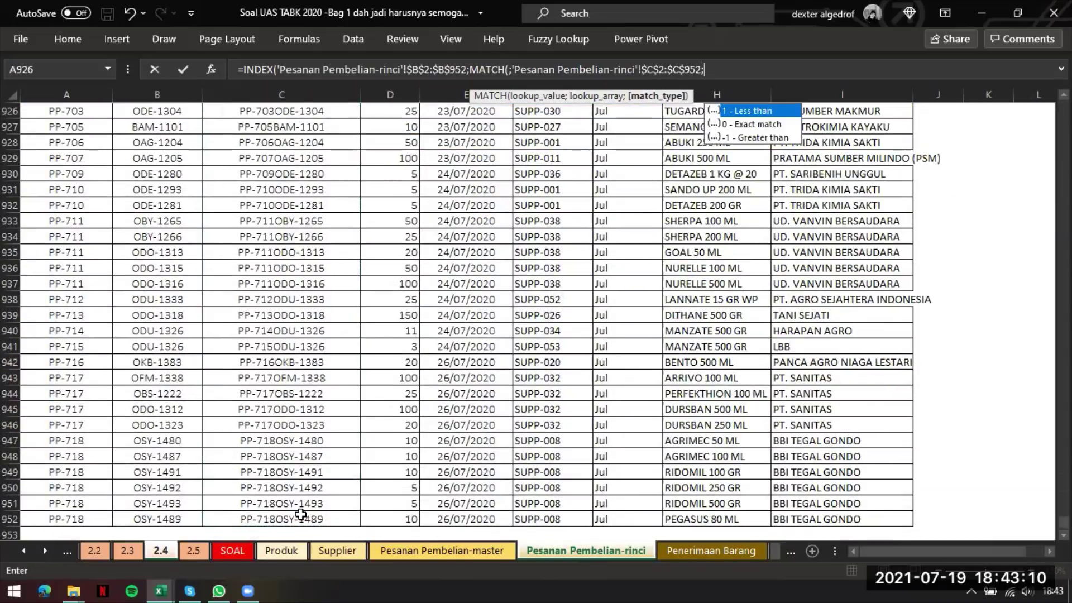
{"action": "type", "text": "0)"}
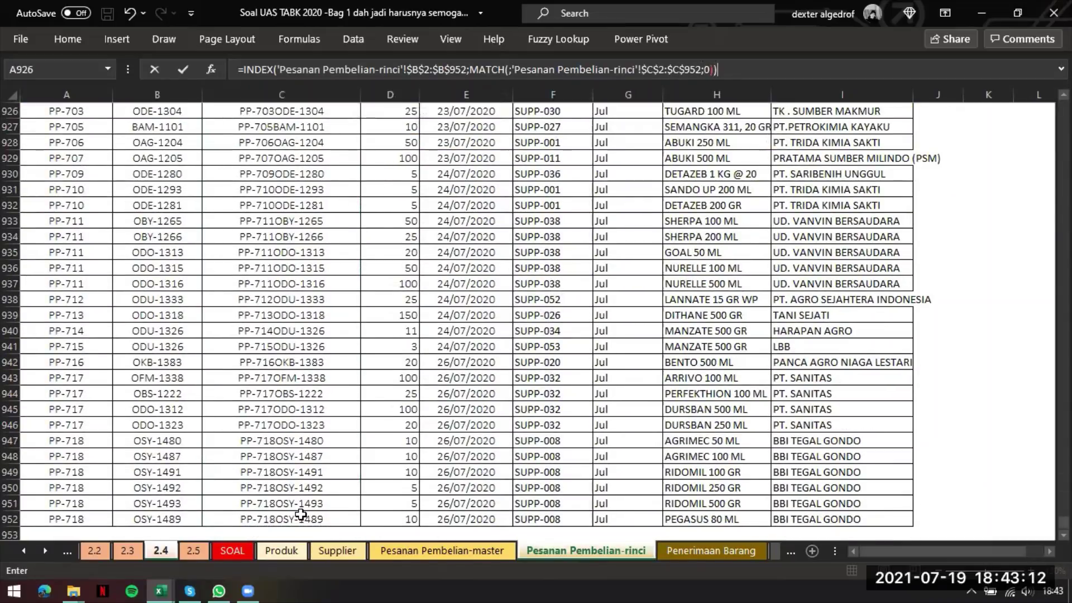
{"action": "key", "text": "Return"}
- Add H10 as the MATCH lookup value in the I10 formula
{"action": "left_click", "coordinate": [511, 282]}
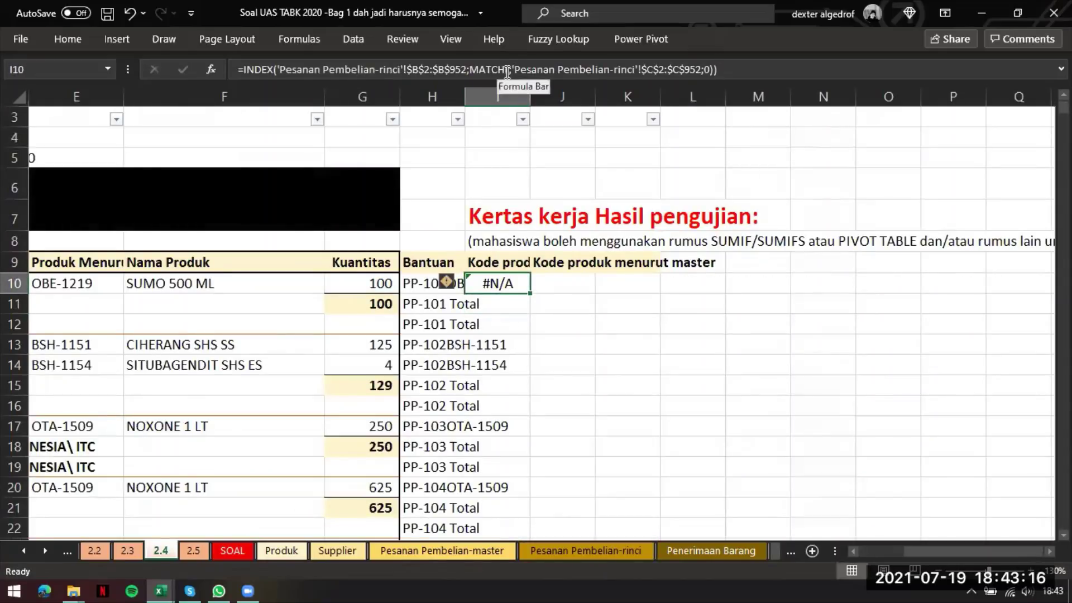
{"action": "left_click", "coordinate": [506, 71]}
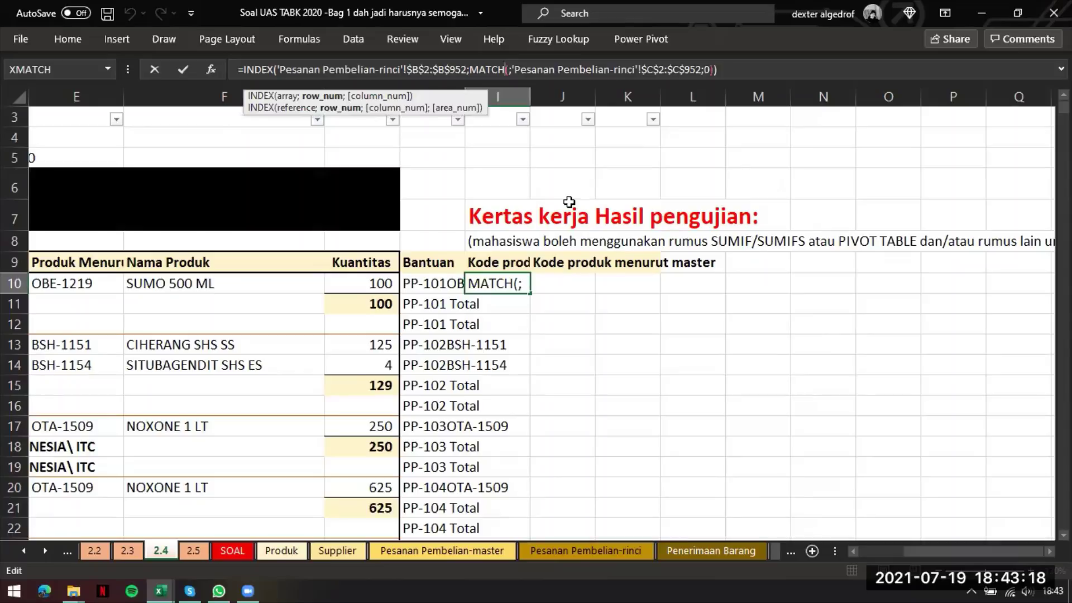
{"action": "left_click", "coordinate": [441, 283]}
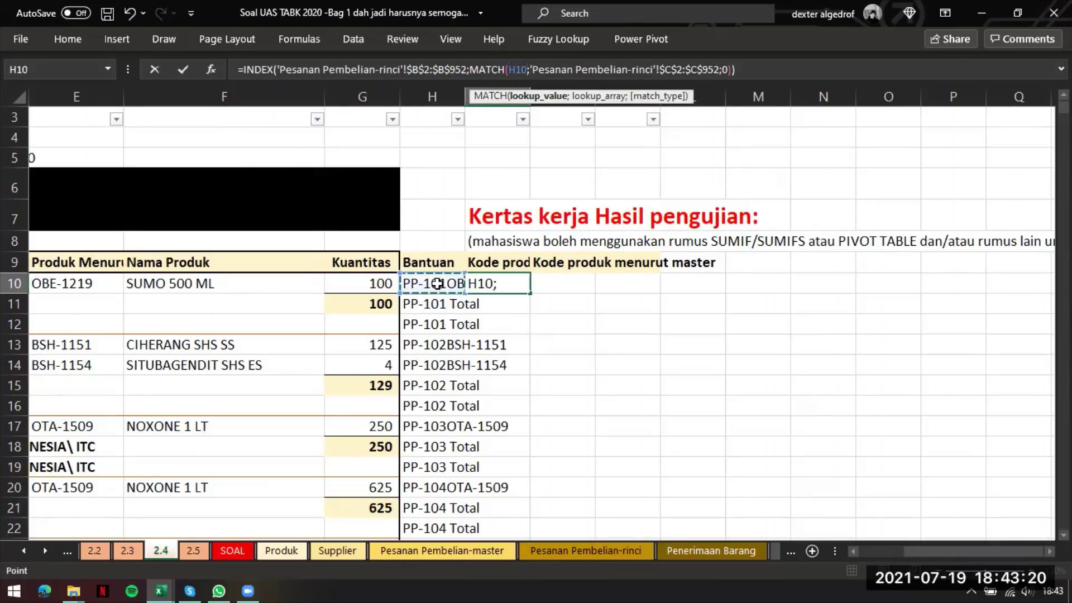
{"action": "key", "text": "Return"}
- Fill the I10 product code formula down column I for all report rows
{"action": "left_click", "coordinate": [525, 285]}
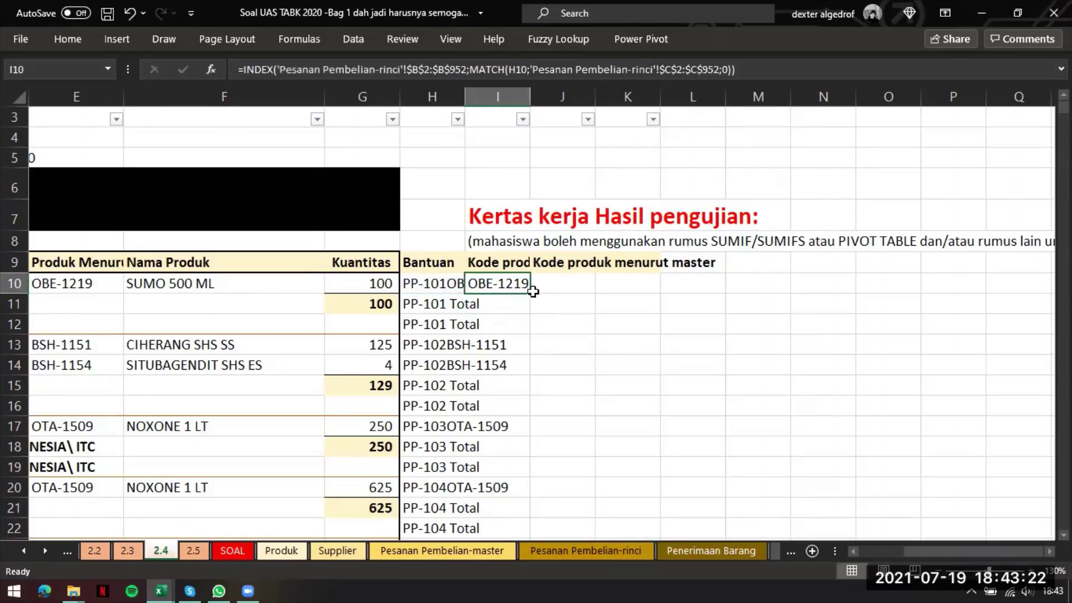
{"action": "left_click", "coordinate": [533, 291]}
{"action": "left_click", "coordinate": [522, 286]}
{"action": "double_click", "coordinate": [528, 294]}
{"action": "left_click", "coordinate": [560, 286]}
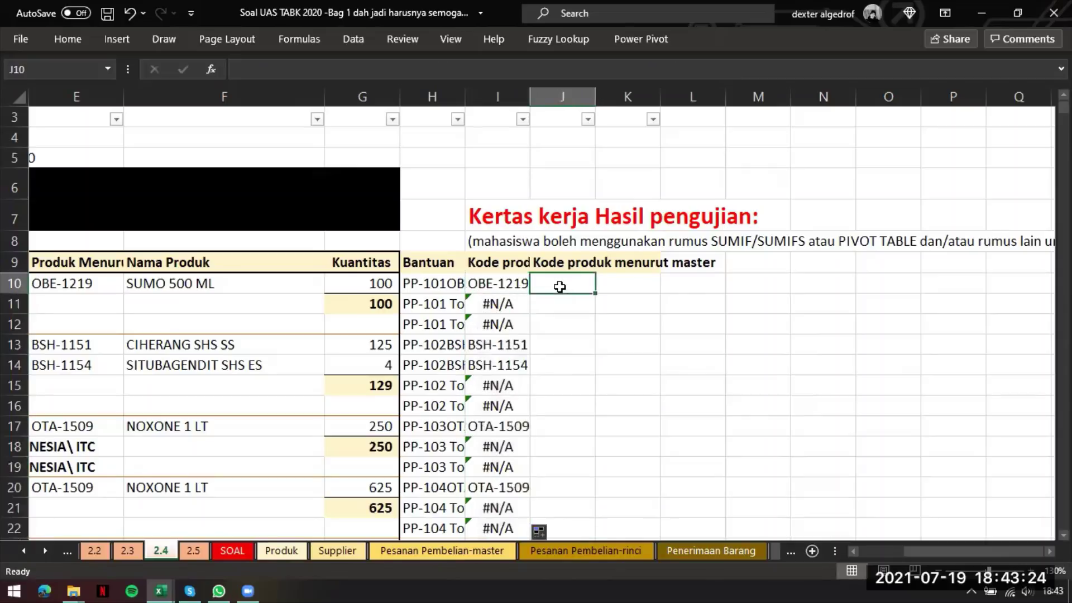
{"action": "left_click", "coordinate": [499, 285]}
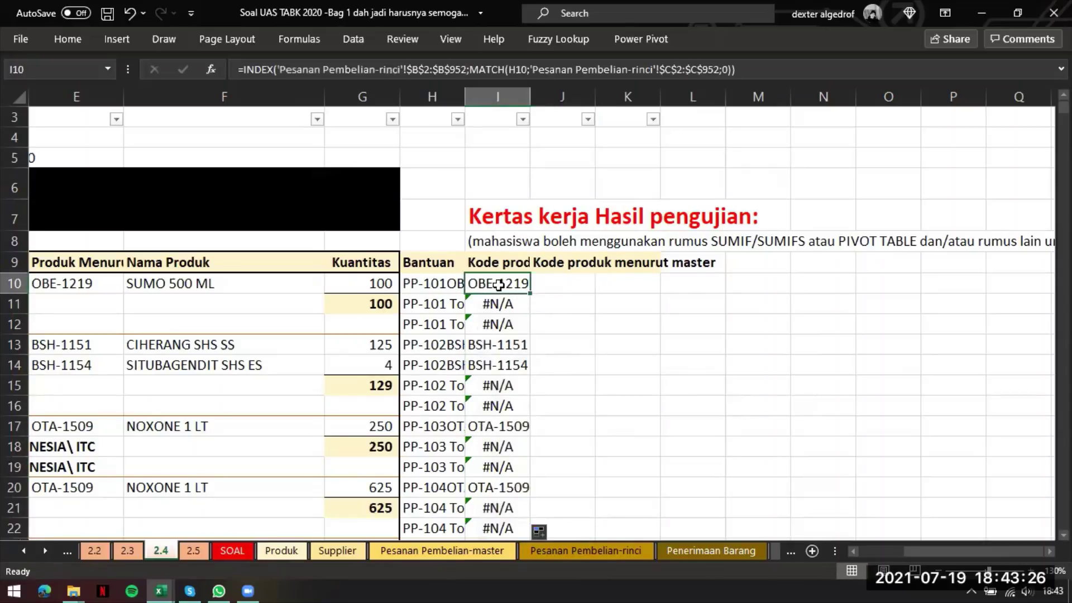
- Filter column A to exclude 12 and blanks, leaving only the product detail rows and the heading
{"action": "scroll", "coordinate": [480, 302], "scroll_direction": "left", "scroll_amount": 5}
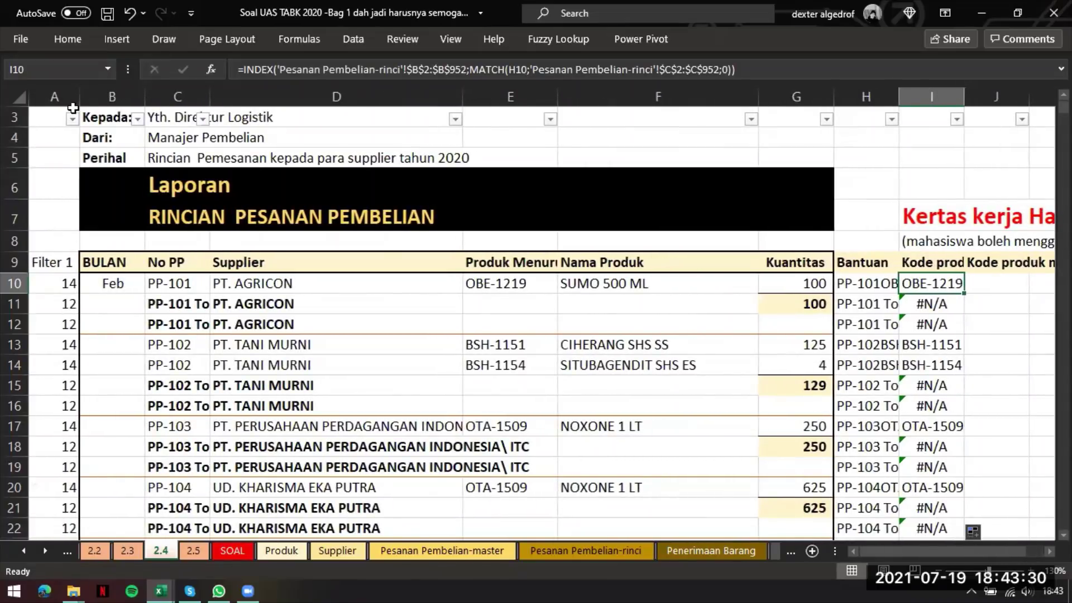
{"action": "left_click", "coordinate": [72, 118]}
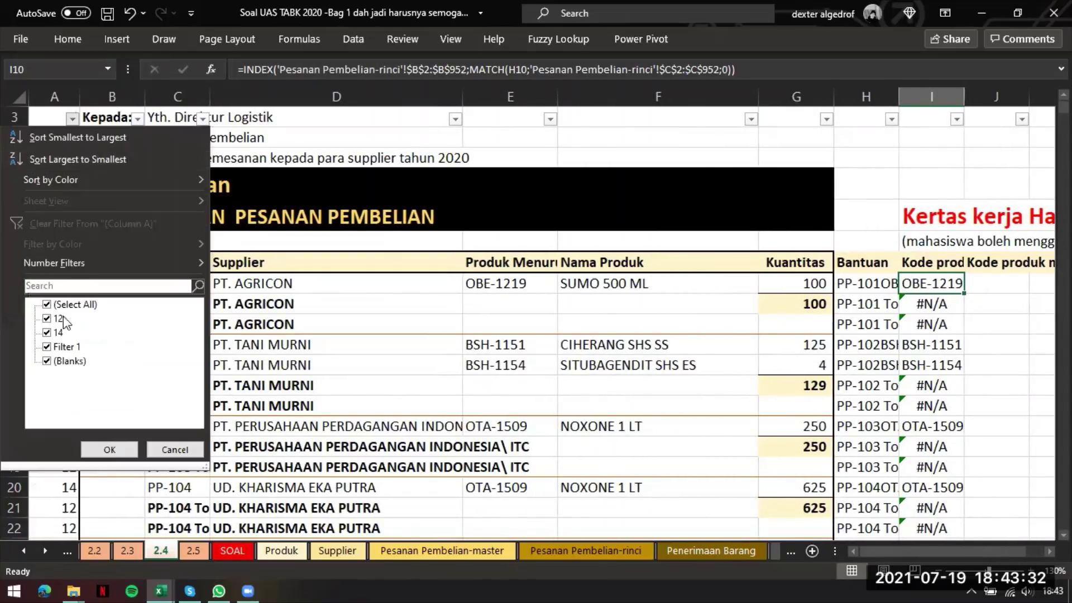
{"action": "left_click", "coordinate": [58, 319]}
{"action": "left_click", "coordinate": [61, 361]}
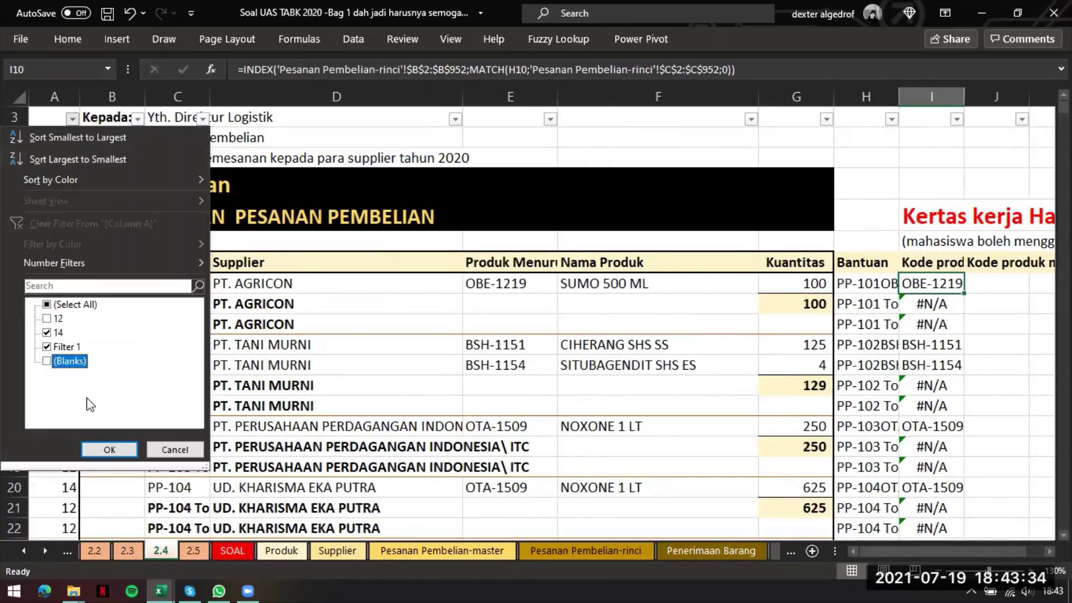
{"action": "left_click", "coordinate": [109, 450]}
{"action": "left_click", "coordinate": [652, 364]}
{"action": "scroll", "coordinate": [1008, 218], "scroll_direction": "up", "scroll_amount": 3}
{"action": "scroll", "coordinate": [928, 222], "scroll_direction": "right", "scroll_amount": 1}
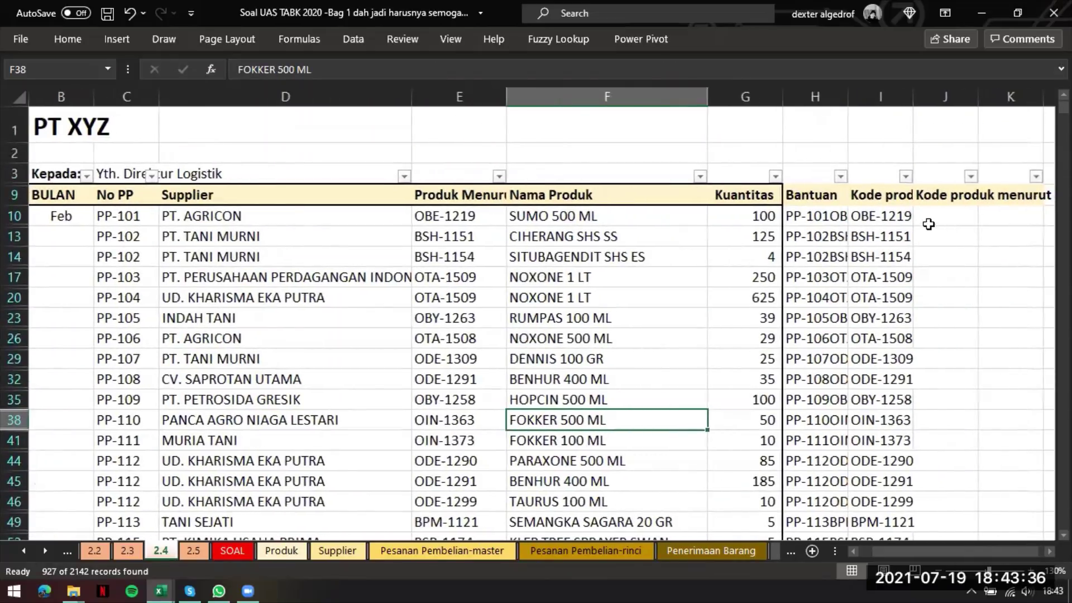
- Review the filtered product codes, and restore all rows in the column A filter
{"action": "left_click", "coordinate": [945, 215]}
{"action": "scroll", "coordinate": [945, 215], "scroll_direction": "right", "scroll_amount": 5}
{"action": "scroll", "coordinate": [922, 228], "scroll_direction": "left", "scroll_amount": 2}
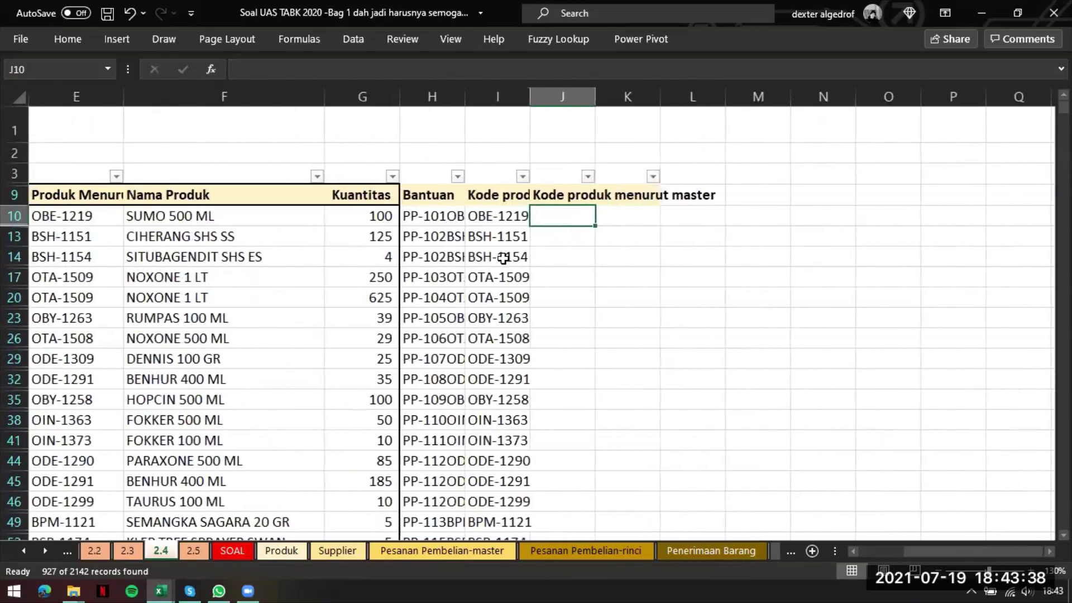
{"action": "scroll", "coordinate": [428, 276], "scroll_direction": "left", "scroll_amount": 2}
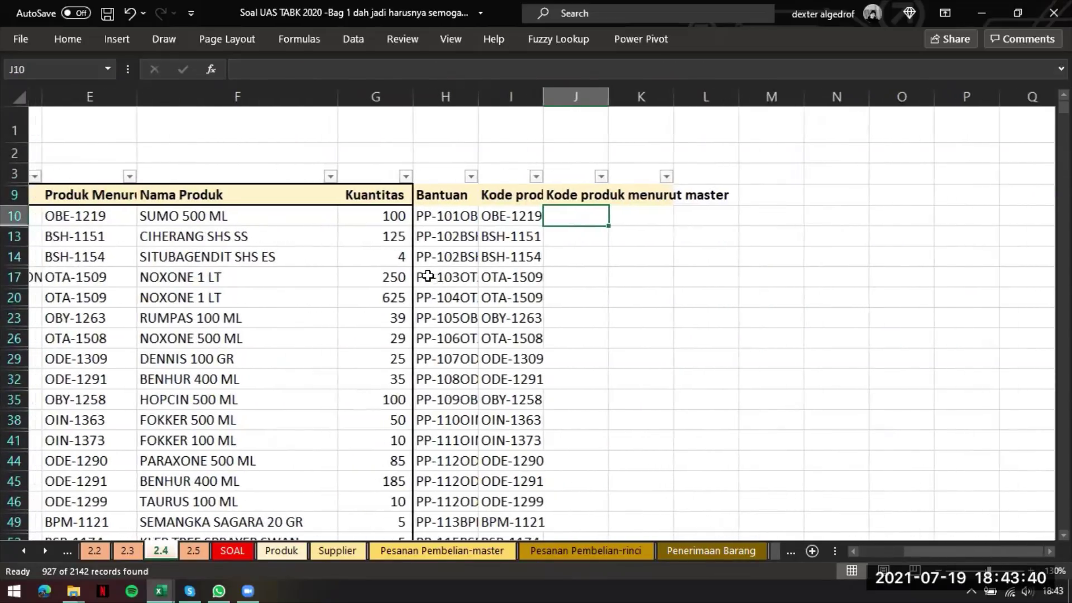
{"action": "scroll", "coordinate": [428, 276], "scroll_direction": "left", "scroll_amount": 2}
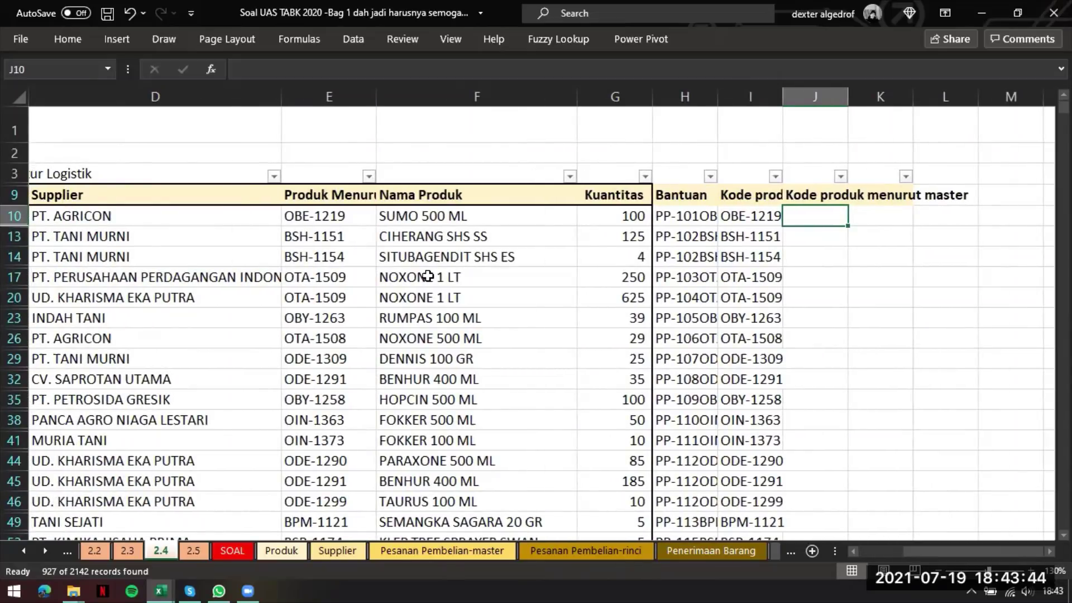
{"action": "scroll", "coordinate": [354, 323], "scroll_direction": "left", "scroll_amount": 3}
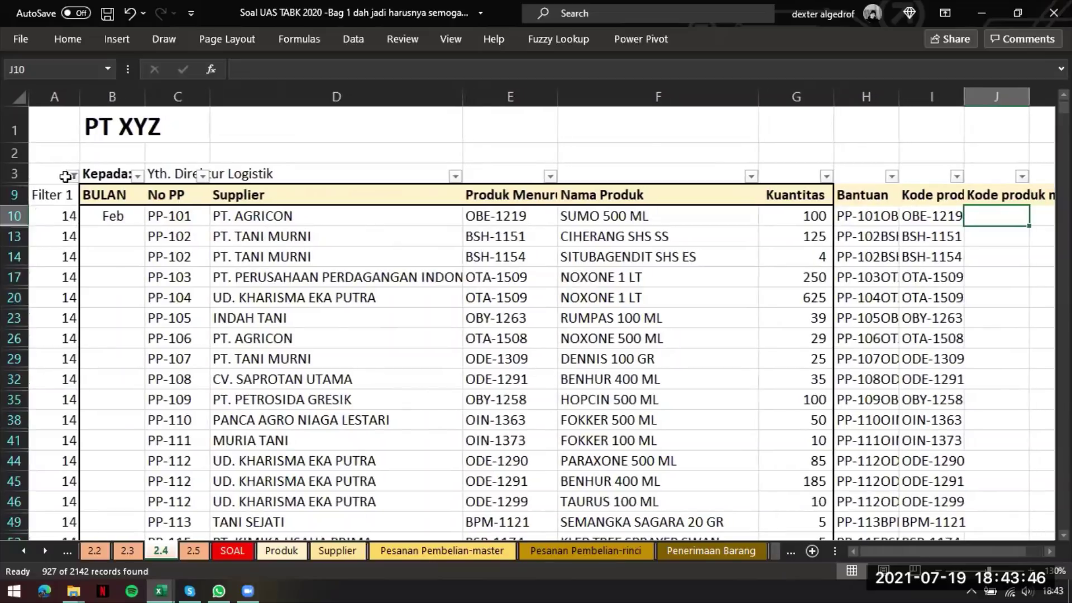
{"action": "left_click", "coordinate": [71, 176]}
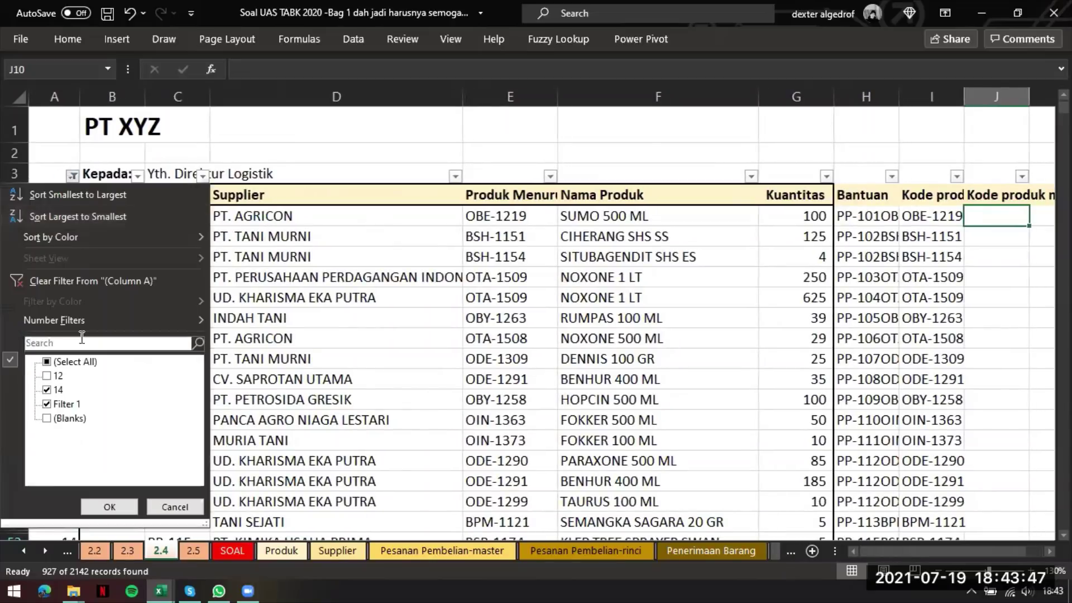
{"action": "left_click", "coordinate": [61, 362]}
{"action": "left_click", "coordinate": [109, 507]}
- Enter =VLOOKUP(E10;prdk;1;0) in J10 for the master product code and fill it down column J for all report rows
{"action": "left_click", "coordinate": [458, 321]}
{"action": "scroll", "coordinate": [558, 290], "scroll_direction": "down", "scroll_amount": 2}
{"action": "scroll", "coordinate": [558, 290], "scroll_direction": "right", "scroll_amount": 3}
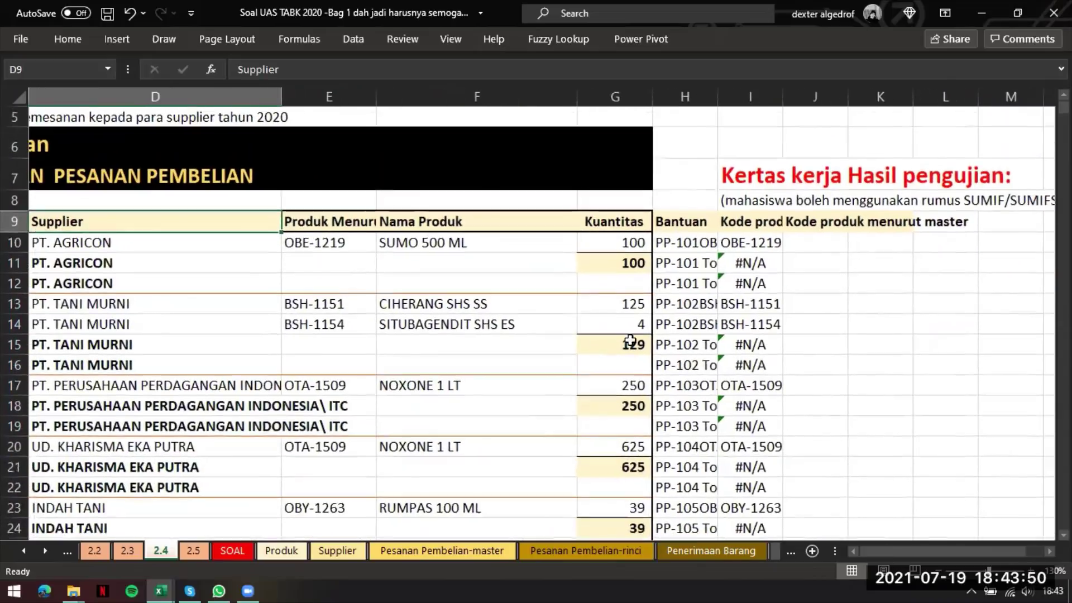
{"action": "left_click", "coordinate": [581, 226]}
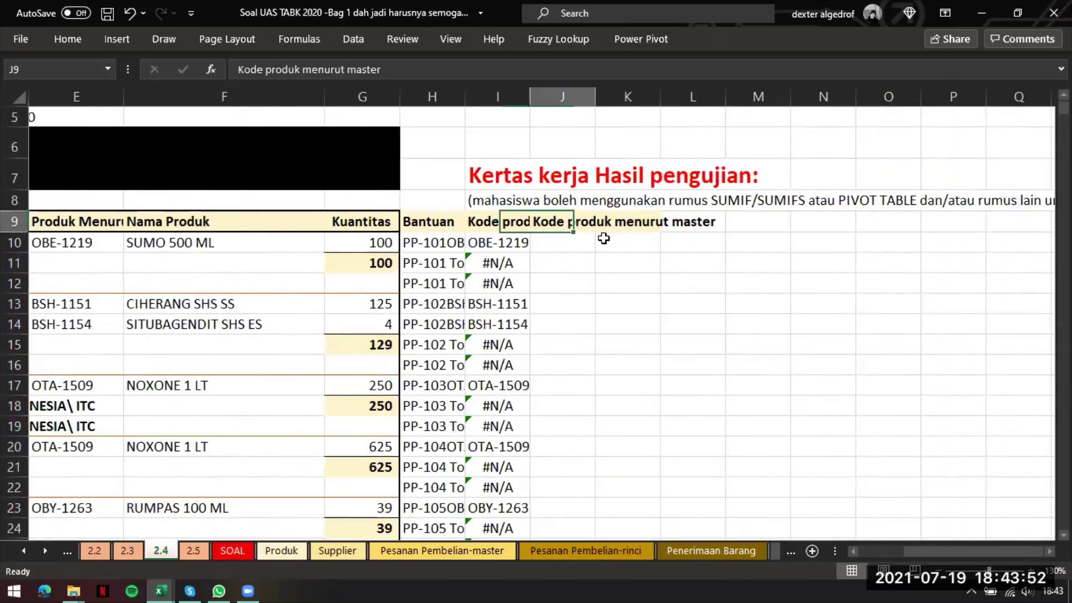
{"action": "left_click", "coordinate": [671, 229]}
{"action": "left_click", "coordinate": [689, 243]}
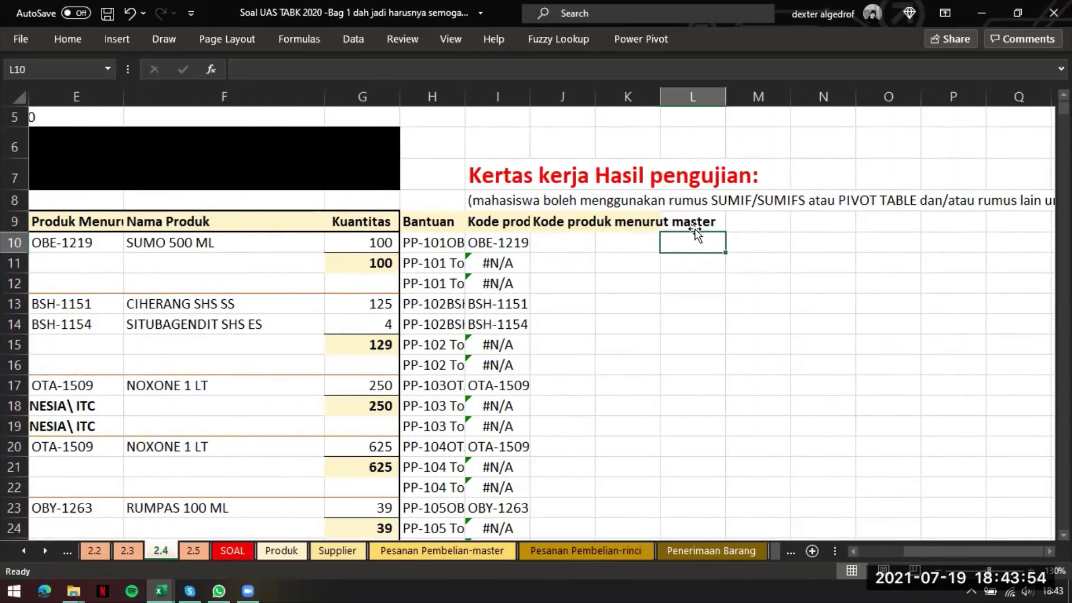
{"action": "left_click", "coordinate": [562, 249]}
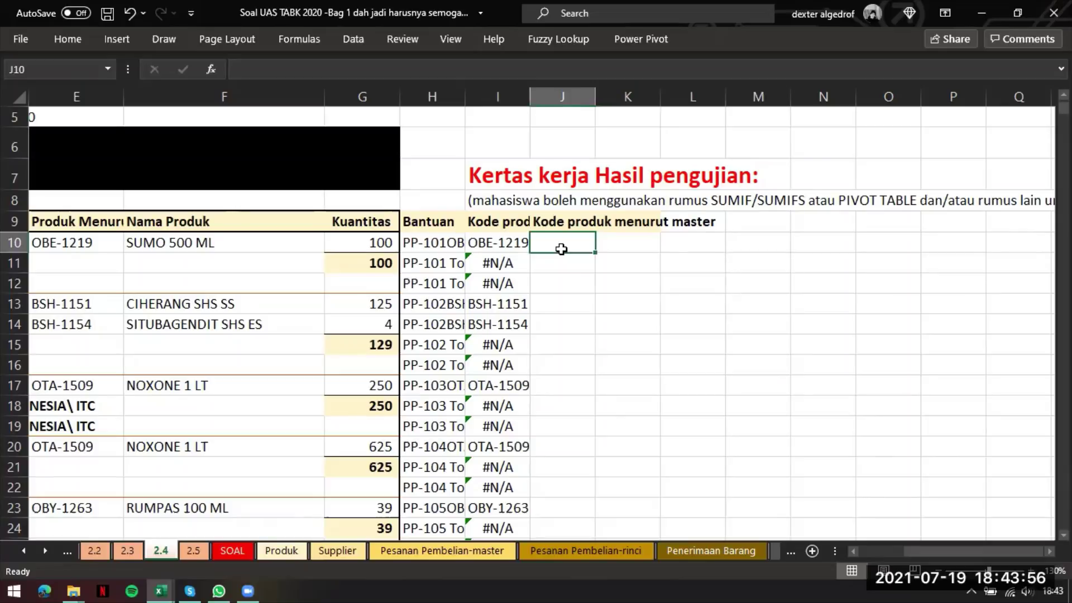
{"action": "type", "text": "="}
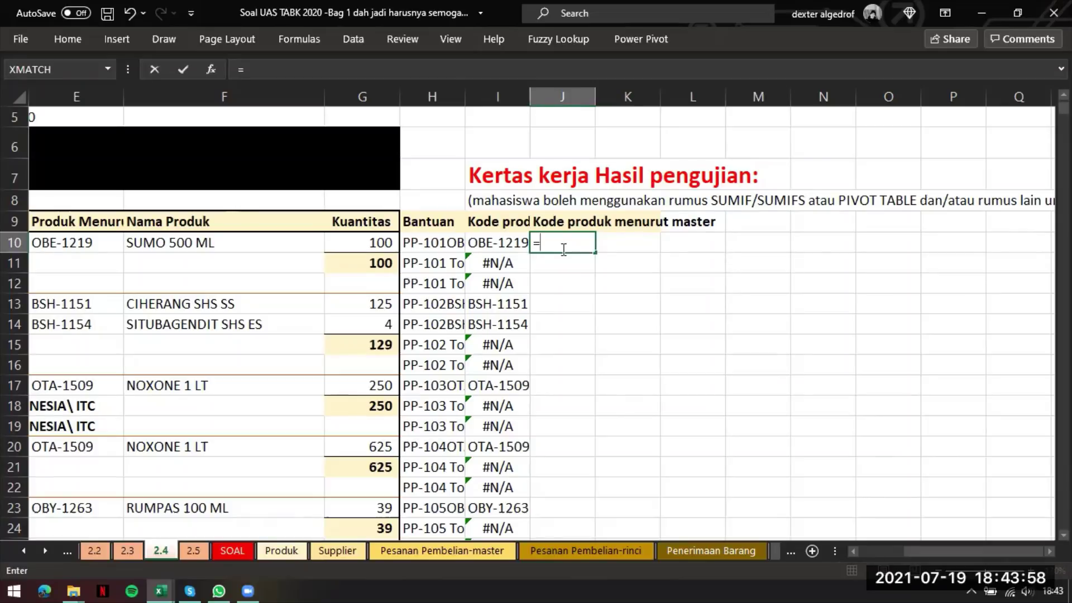
{"action": "type", "text": "vl"}
{"action": "key", "text": "Tab"}
{"action": "key", "text": "Left"}
{"action": "key", "text": "Left"}
{"action": "key", "text": "Left"}
{"action": "key", "text": "Left"}
{"action": "key", "text": "Left"}
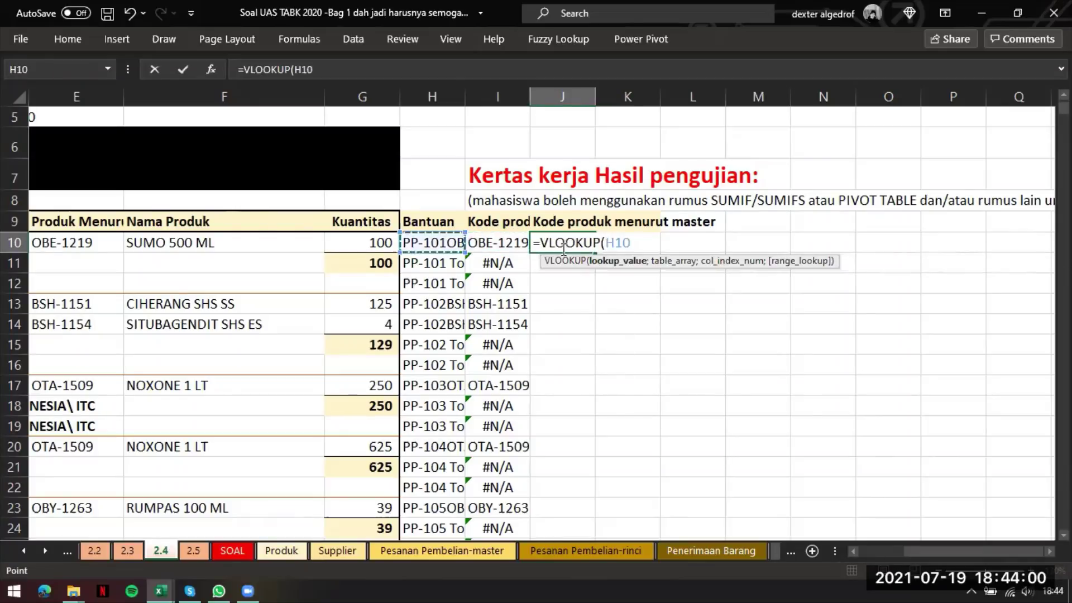
{"action": "scroll", "coordinate": [563, 249], "scroll_direction": "left", "scroll_amount": 1}
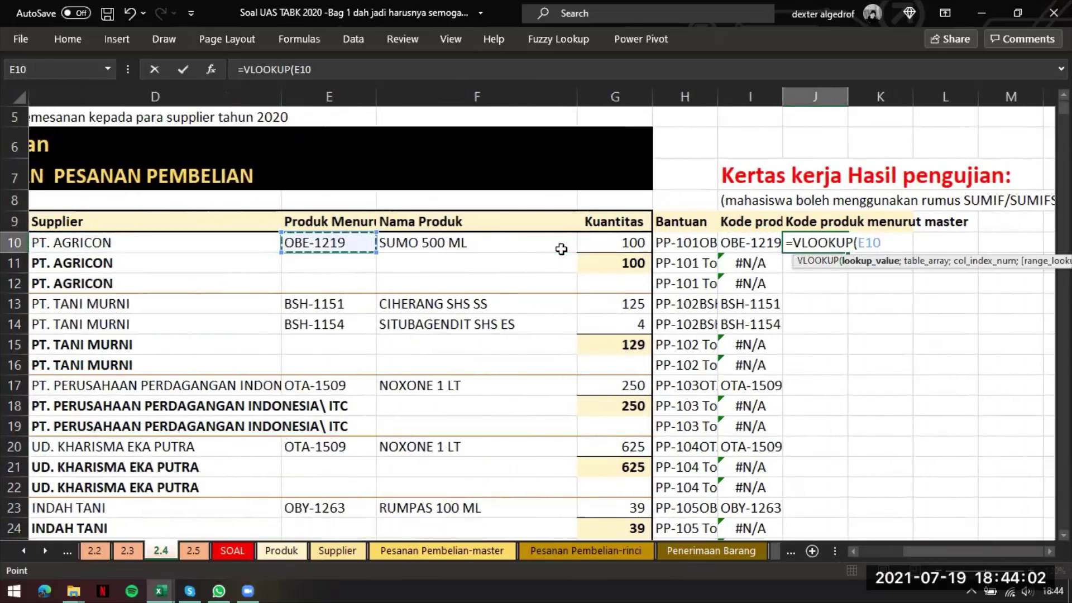
{"action": "type", "text": ";"}
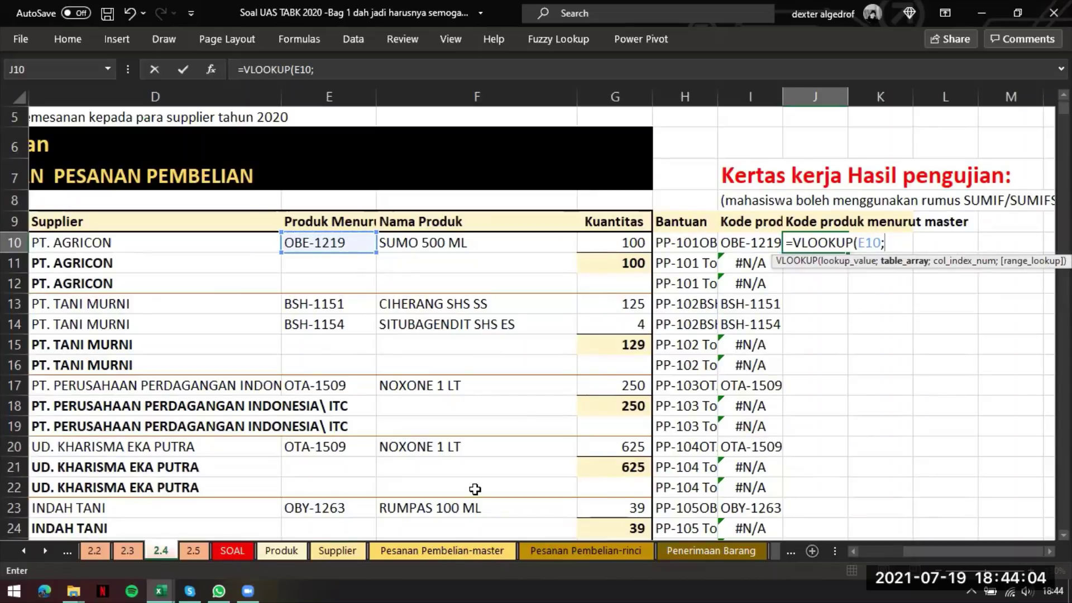
{"action": "type", "text": "prdk;1;"}
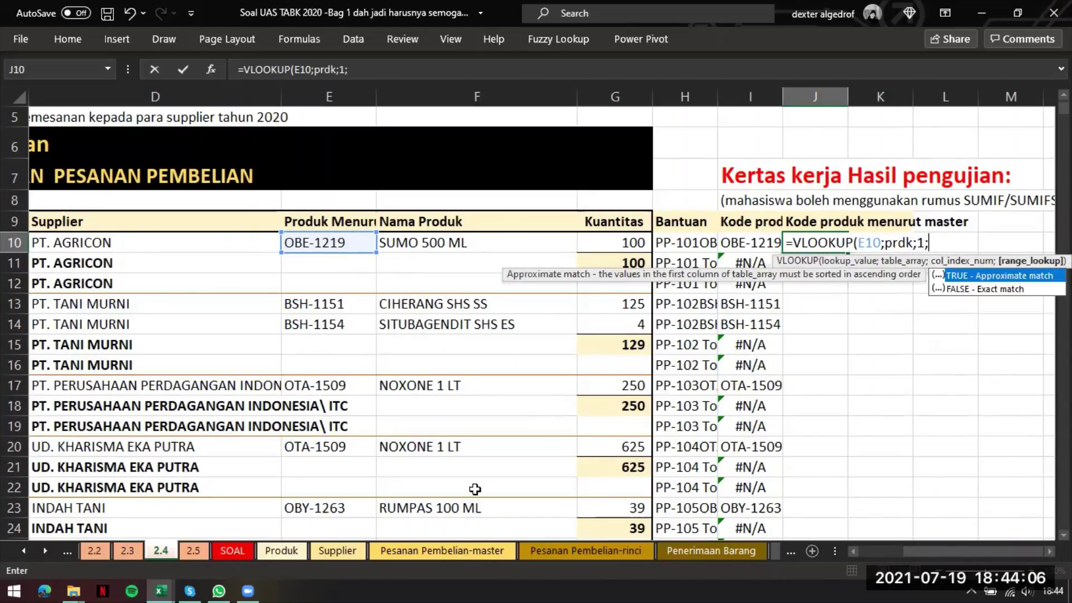
{"action": "type", "text": "0)"}
{"action": "key", "text": "Return"}
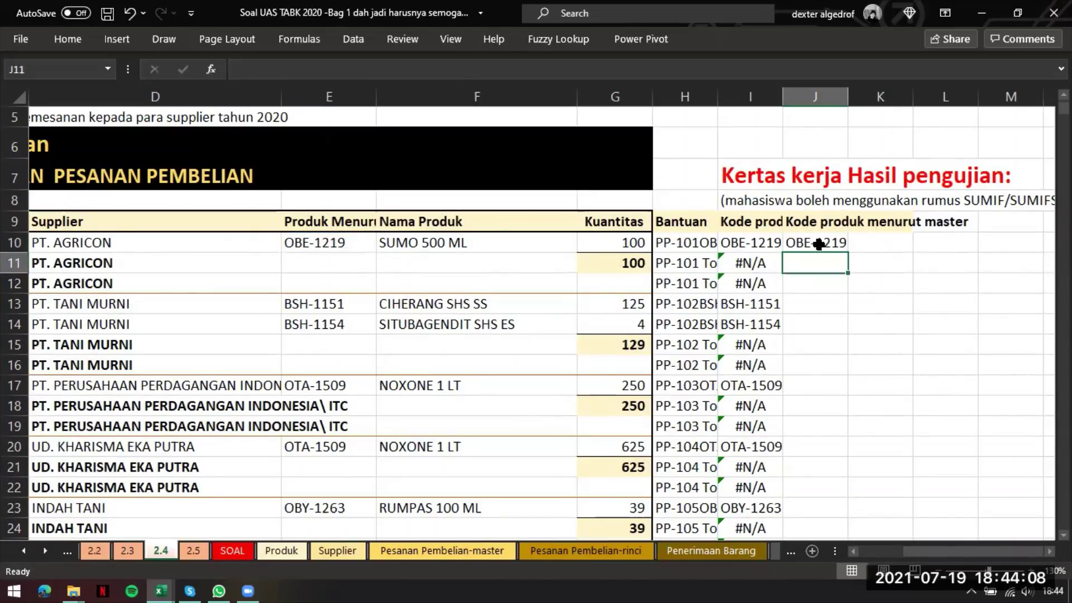
{"action": "left_click", "coordinate": [819, 244]}
{"action": "double_click", "coordinate": [850, 254]}
- Enter =AND(E10=I10;E10=J10) in K10 to compare the three product codes, and fill it down column K for all report rows
{"action": "left_click", "coordinate": [887, 248]}
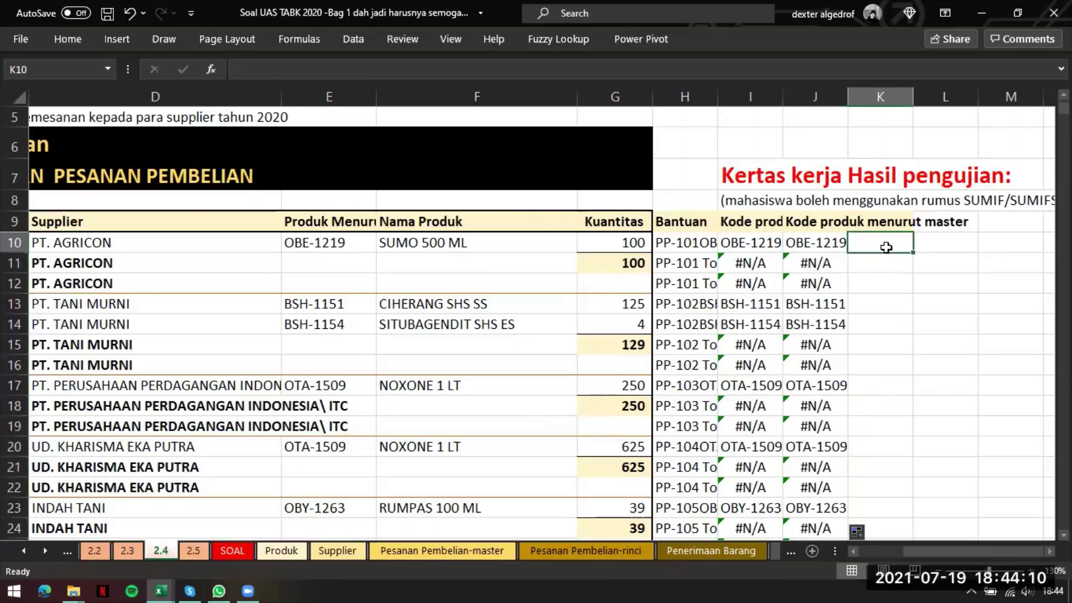
{"action": "type", "text": "=and("}
{"action": "key", "text": "Left"}
{"action": "key", "text": "Left"}
{"action": "key", "text": "Left"}
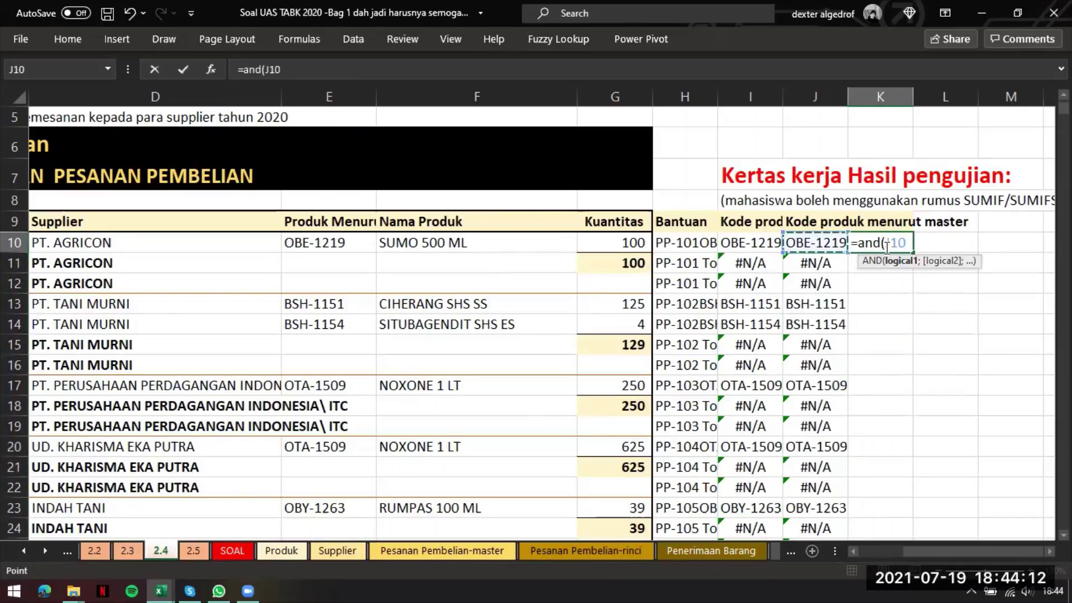
{"action": "key", "text": "Left"}
{"action": "key", "text": "Left"}
{"action": "key", "text": "Left"}
{"action": "type", "text": "="}
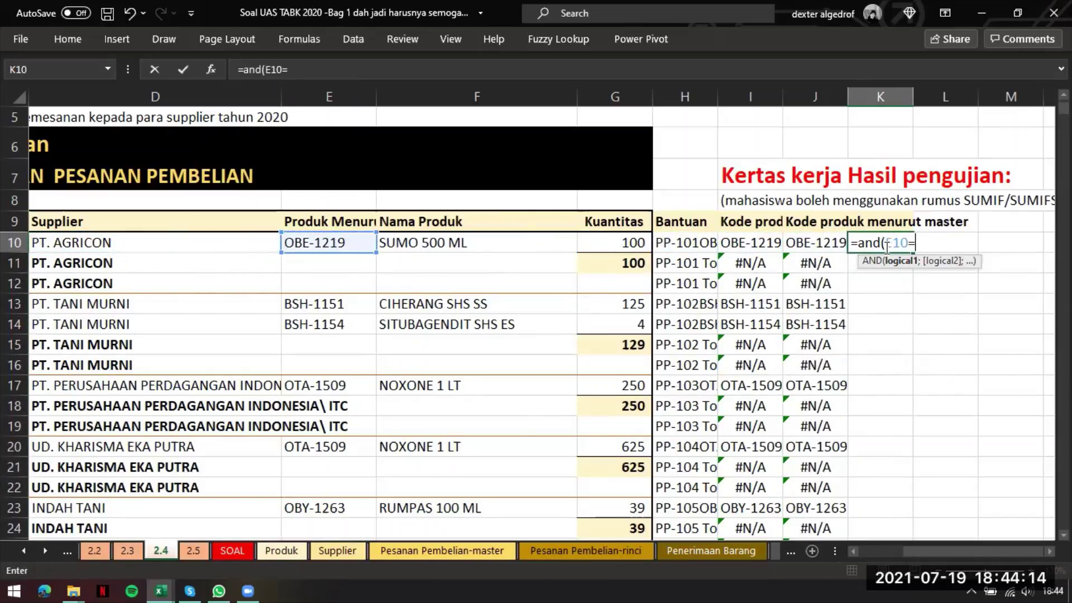
{"action": "key", "text": "Left"}
{"action": "key", "text": "Left"}
{"action": "type", "text": ";"}
{"action": "key", "text": "Left"}
{"action": "key", "text": "Left"}
{"action": "key", "text": "Left"}
{"action": "key", "text": "Left"}
{"action": "key", "text": "Left"}
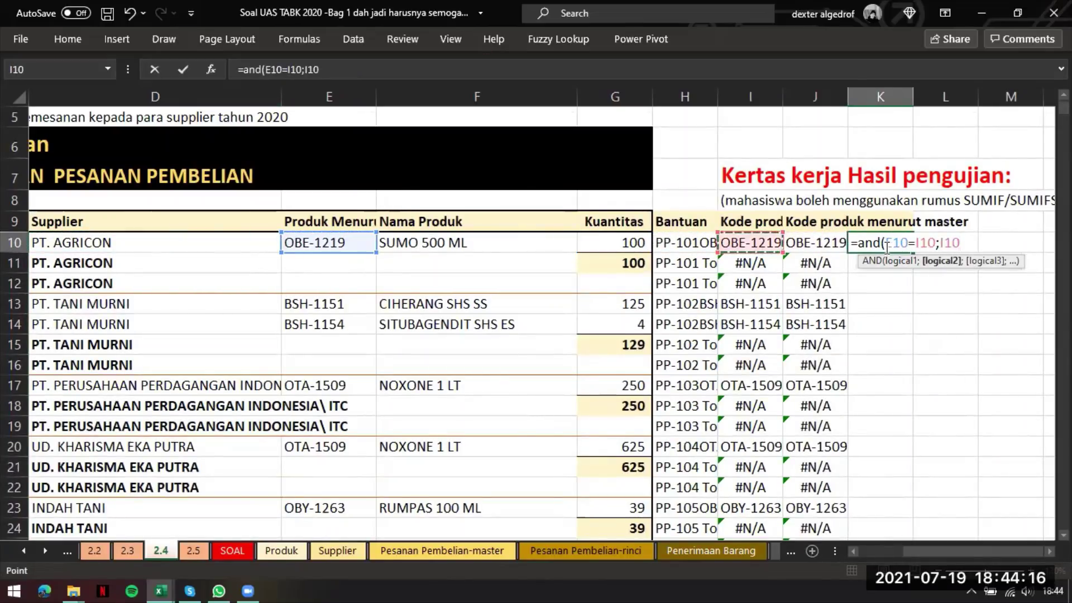
{"action": "key", "text": "Left"}
{"action": "type", "text": "="}
{"action": "key", "text": "Left"}
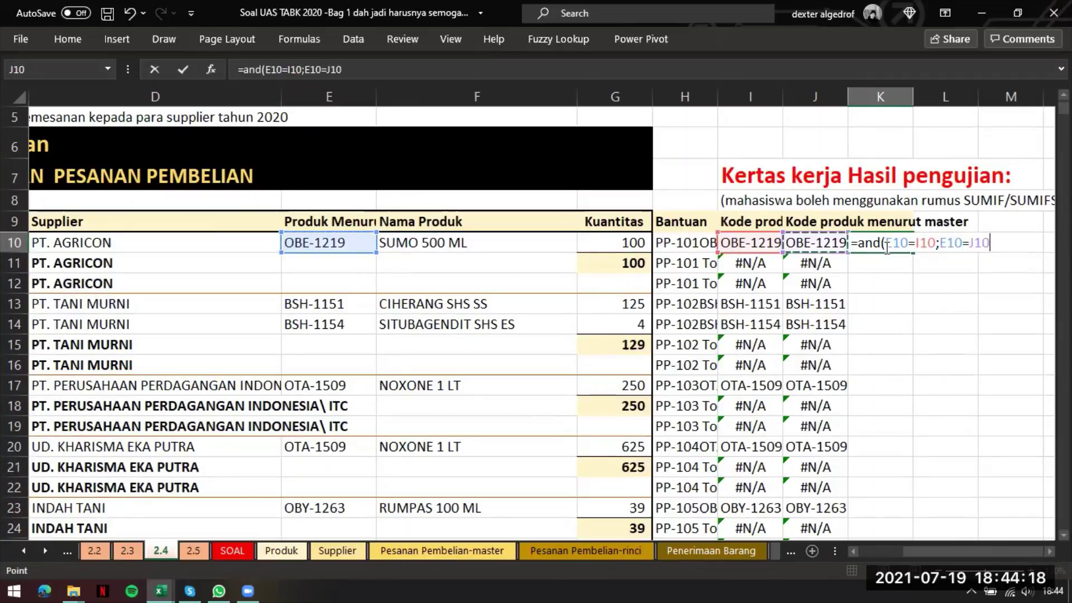
{"action": "key", "text": "Return"}
{"action": "left_click", "coordinate": [887, 248]}
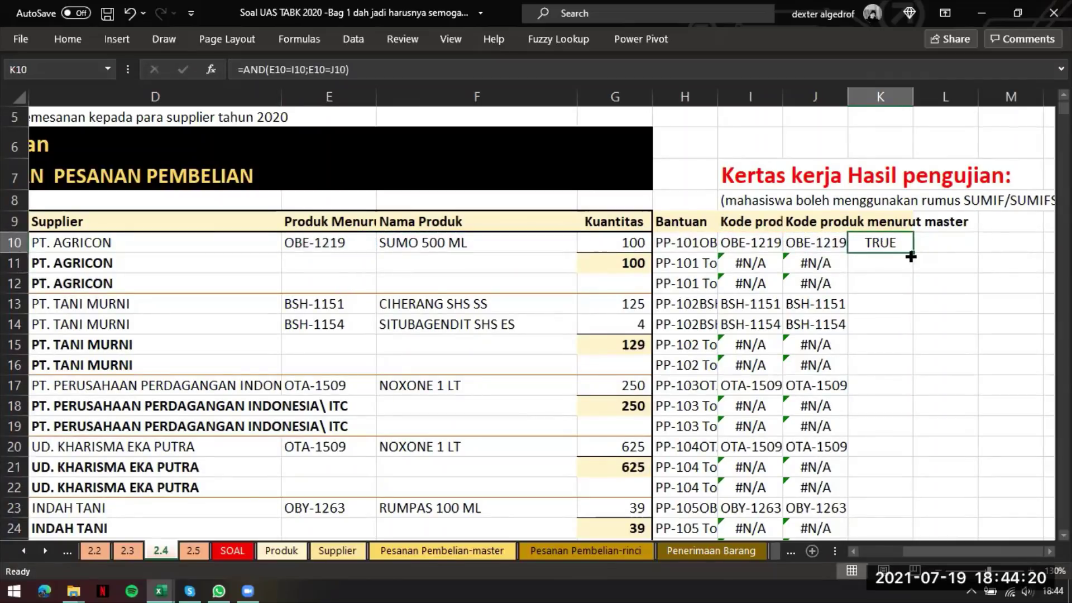
{"action": "double_click", "coordinate": [911, 256]}
{"action": "key", "text": "Up"}
{"action": "scroll", "coordinate": [906, 184], "scroll_direction": "up", "scroll_amount": 2}
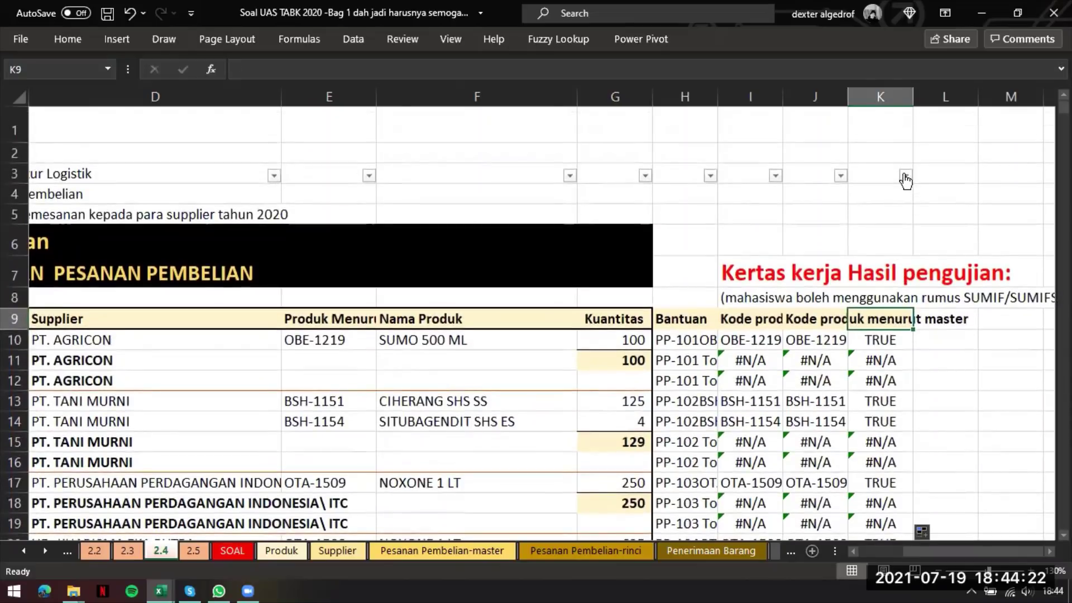
{"action": "left_click", "coordinate": [906, 176]}
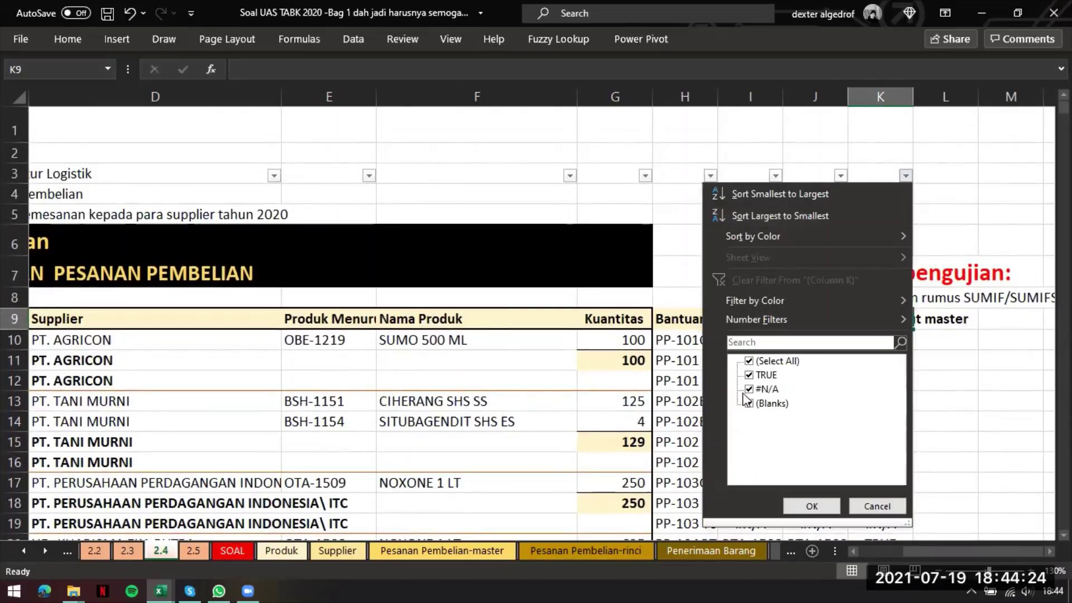
{"action": "left_click", "coordinate": [878, 506]}
- Filter column A to exclude 12 and blanks, keeping the product detail rows and the heading
{"action": "left_click", "coordinate": [615, 380]}
{"action": "scroll", "coordinate": [335, 335], "scroll_direction": "left", "scroll_amount": 3}
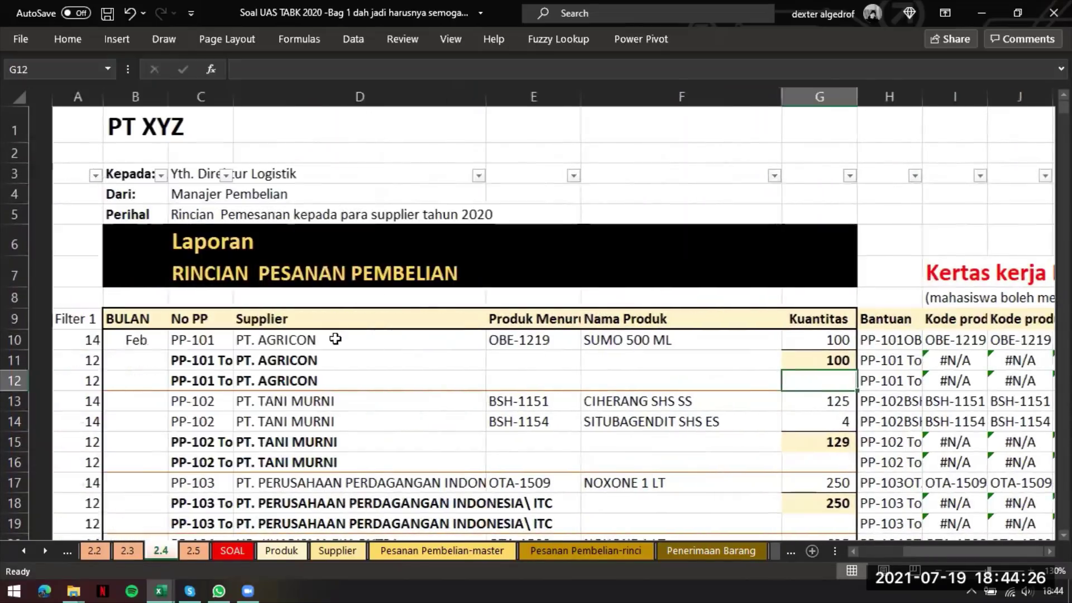
{"action": "left_click", "coordinate": [58, 318]}
{"action": "left_click", "coordinate": [72, 175]}
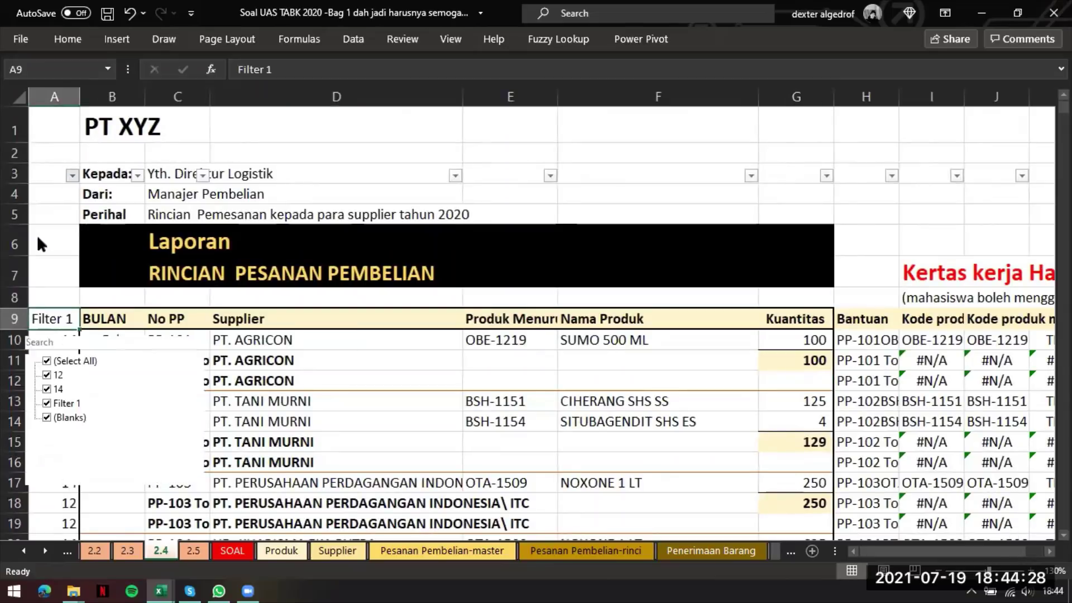
{"action": "left_click", "coordinate": [58, 375]}
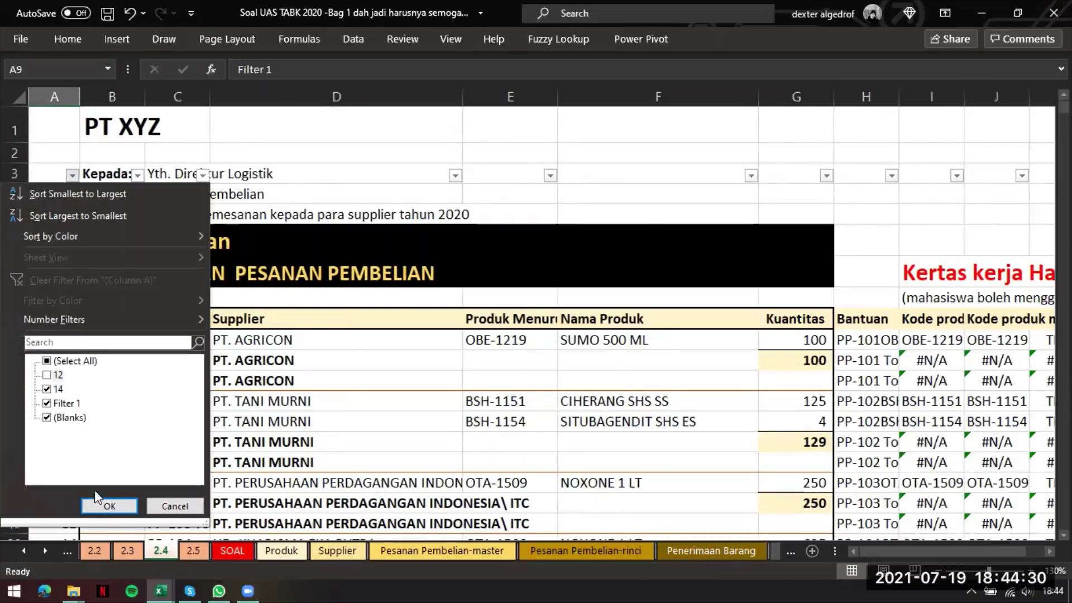
{"action": "left_click", "coordinate": [58, 417]}
{"action": "left_click", "coordinate": [109, 505]}
- Filter column K to exclude TRUE, isolating the rows whose product codes do not match
{"action": "left_click", "coordinate": [395, 394]}
{"action": "scroll", "coordinate": [871, 218], "scroll_direction": "right", "scroll_amount": 3}
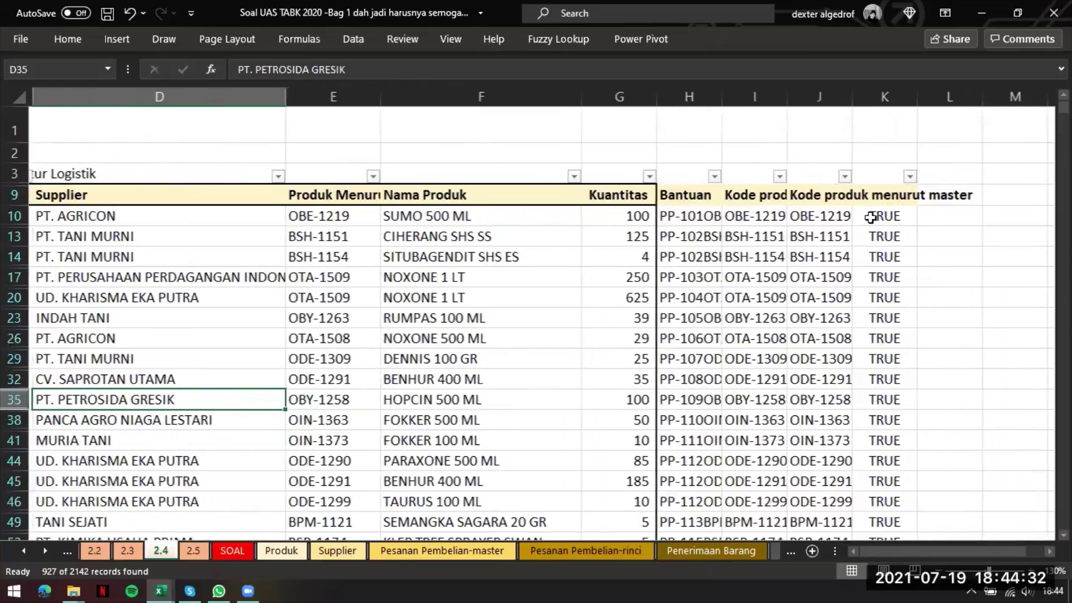
{"action": "left_click", "coordinate": [905, 176]}
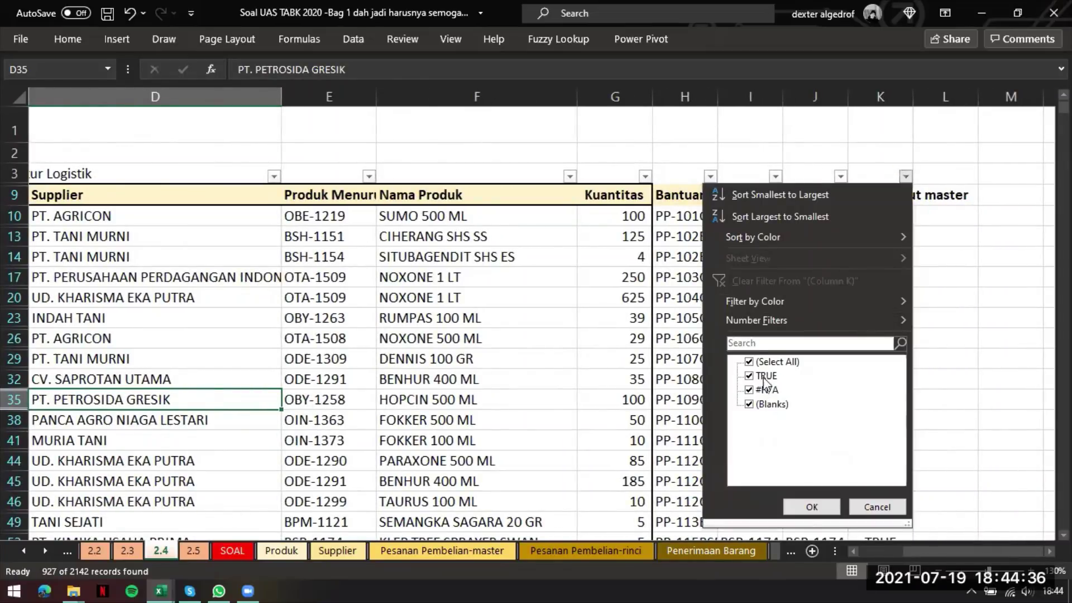
{"action": "left_click", "coordinate": [766, 378]}
{"action": "left_click", "coordinate": [811, 507]}
- Examine the filtered exception in row 1708 across its supplier, product, quantity and code comparison columns
{"action": "left_click", "coordinate": [748, 297]}
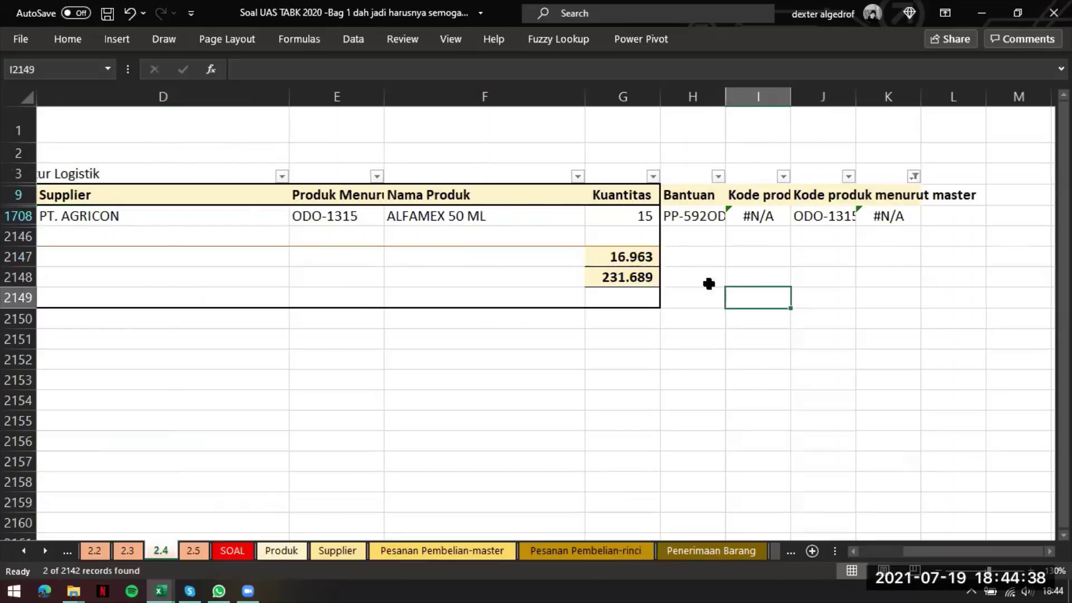
{"action": "scroll", "coordinate": [412, 275], "scroll_direction": "left", "scroll_amount": 3}
{"action": "left_click_drag", "start_coordinate": [89, 222], "coordinate": [947, 215]}
{"action": "left_click", "coordinate": [864, 255]}
{"action": "scroll", "coordinate": [865, 255], "scroll_direction": "left", "scroll_amount": 2}
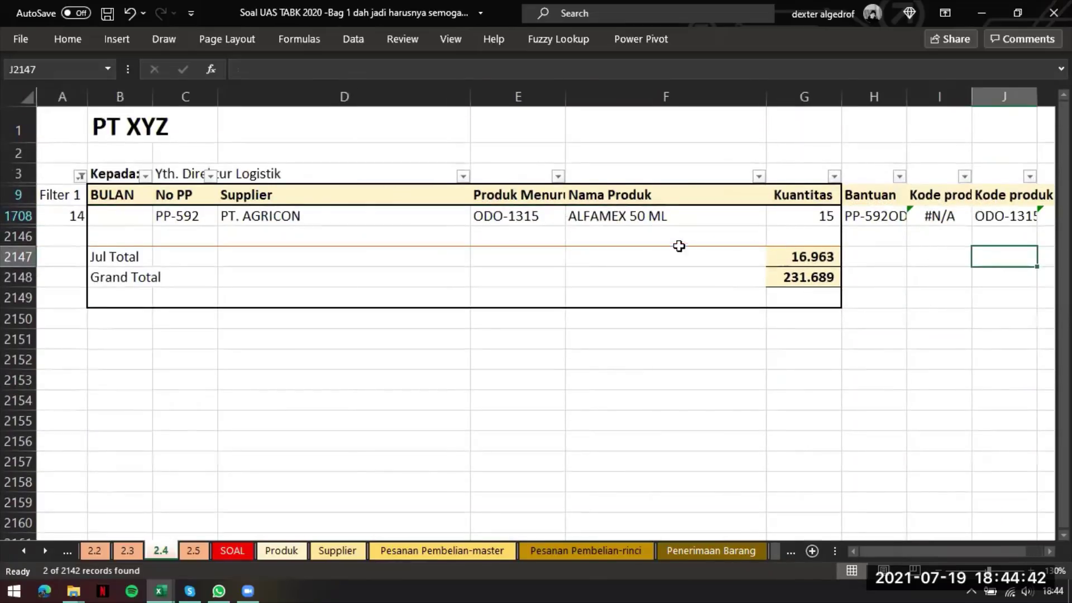
{"action": "scroll", "coordinate": [613, 249], "scroll_direction": "right", "scroll_amount": 3}
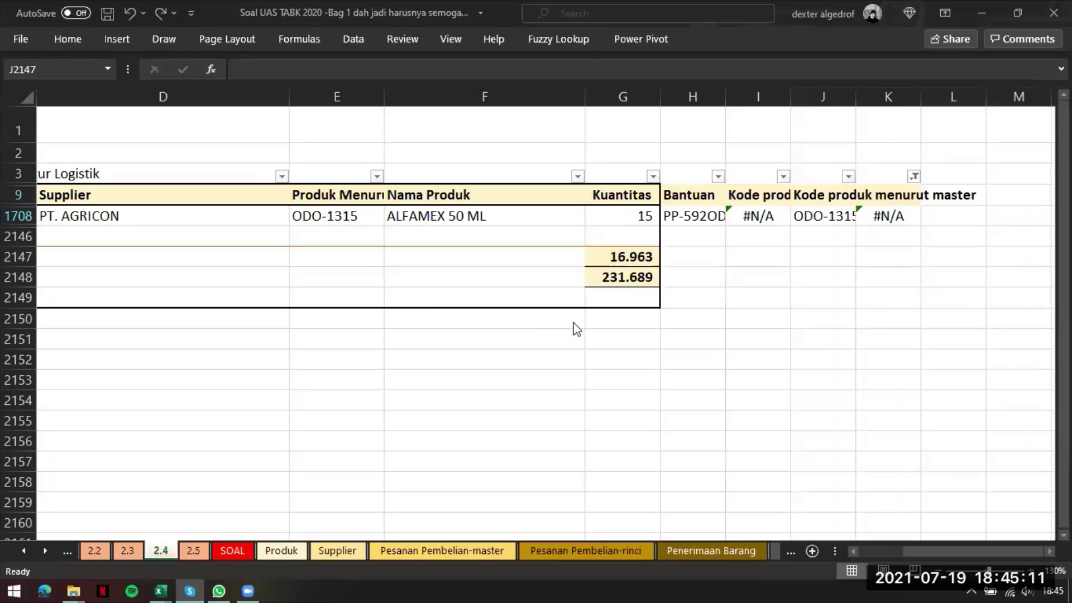
{"action": "scroll", "coordinate": [586, 283], "scroll_direction": "left", "scroll_amount": 1}
{"action": "scroll", "coordinate": [419, 297], "scroll_direction": "left", "scroll_amount": 2}
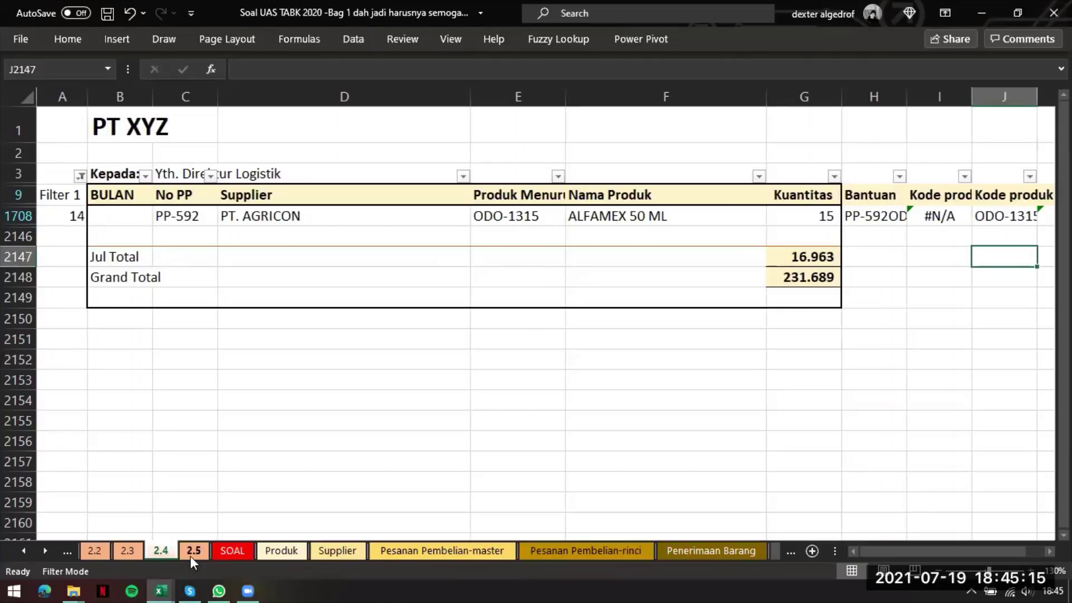
- Compare the product code exception in row 1708 of sheet 2.4 with the filtered product name exceptions on sheet 2.3
{"action": "left_click", "coordinate": [129, 547]}
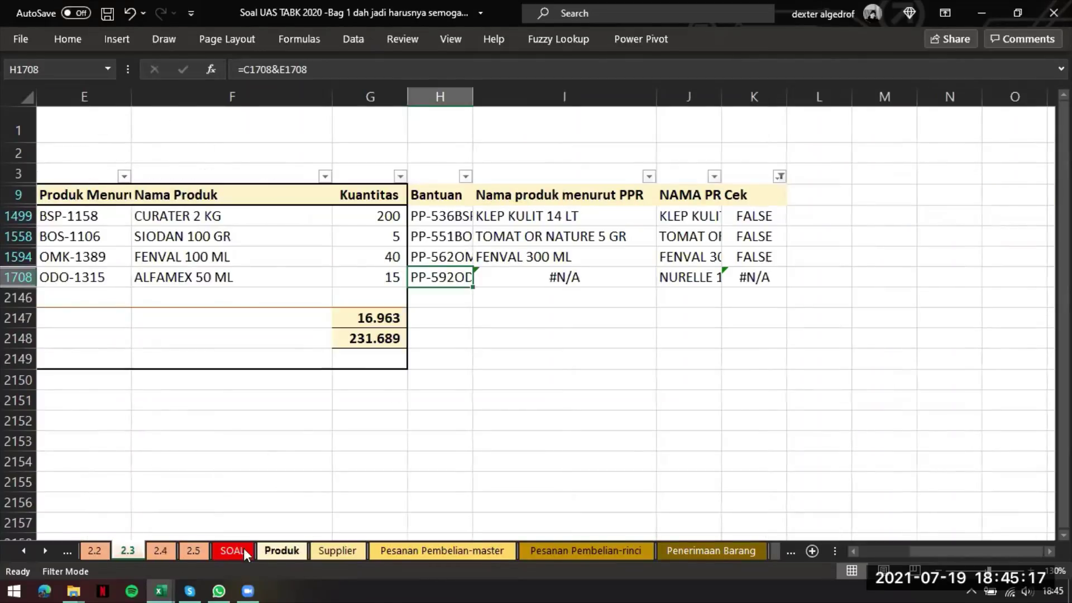
{"action": "left_click", "coordinate": [159, 549]}
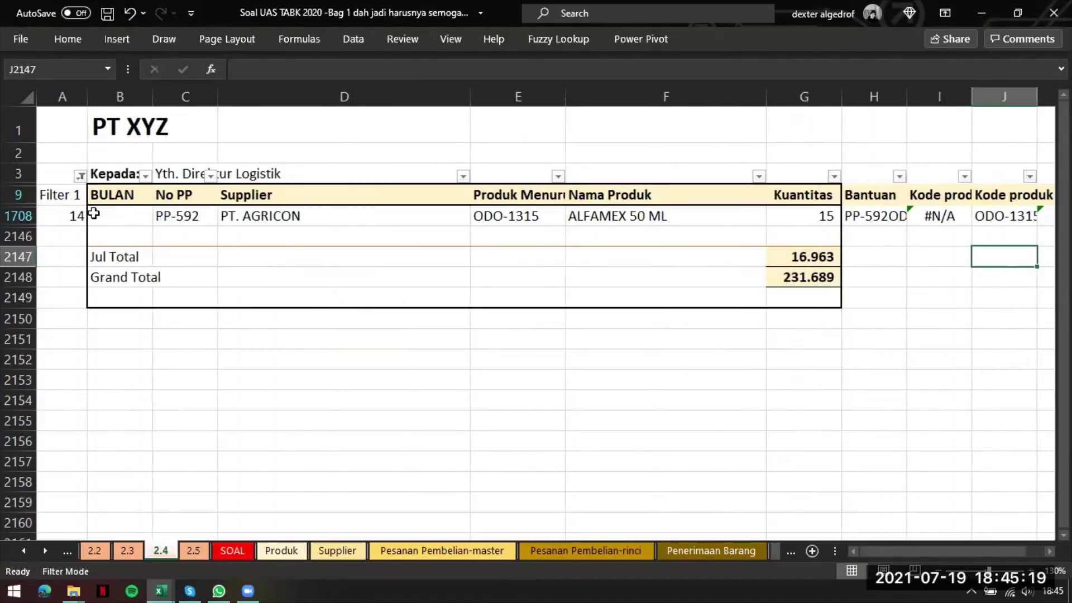
{"action": "left_click_drag", "start_coordinate": [74, 216], "coordinate": [952, 217]}
{"action": "scroll", "coordinate": [135, 302], "scroll_direction": "left", "scroll_amount": 3}
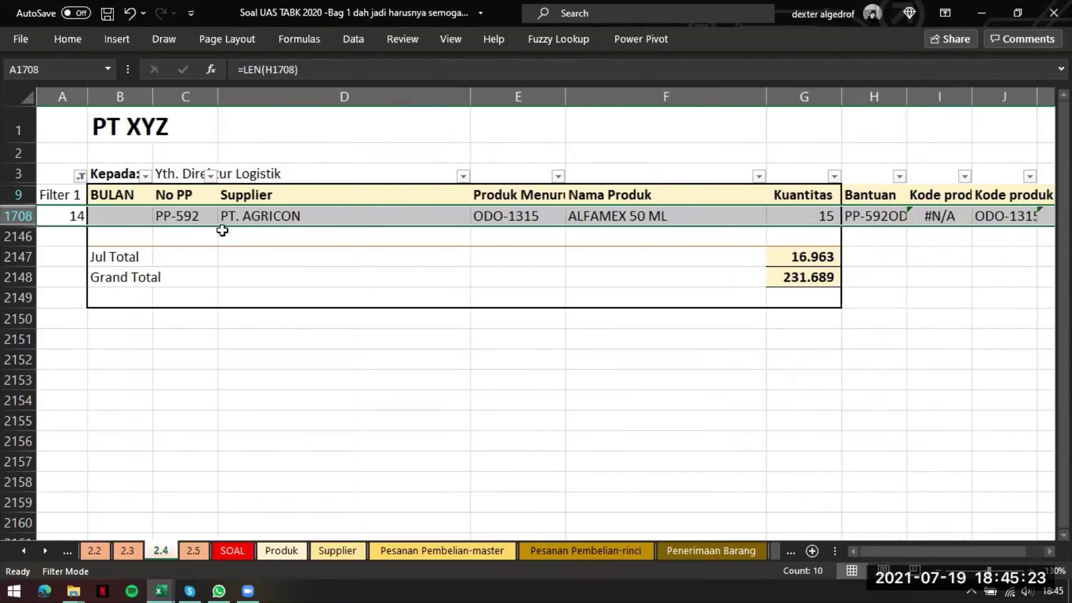
{"action": "scroll", "coordinate": [222, 230], "scroll_direction": "right", "scroll_amount": 3}
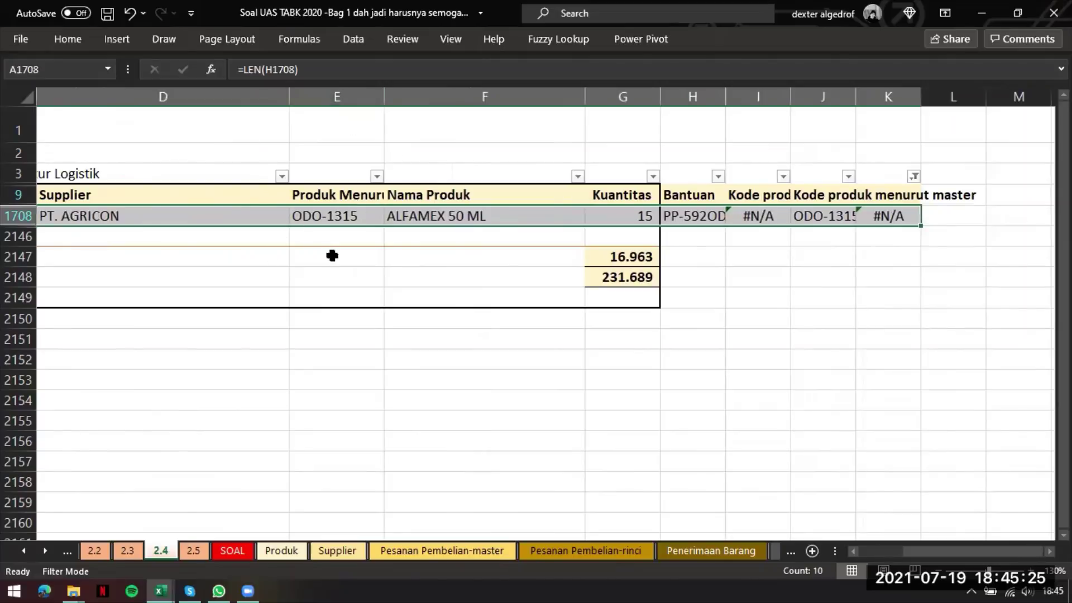
{"action": "scroll", "coordinate": [270, 232], "scroll_direction": "left", "scroll_amount": 3}
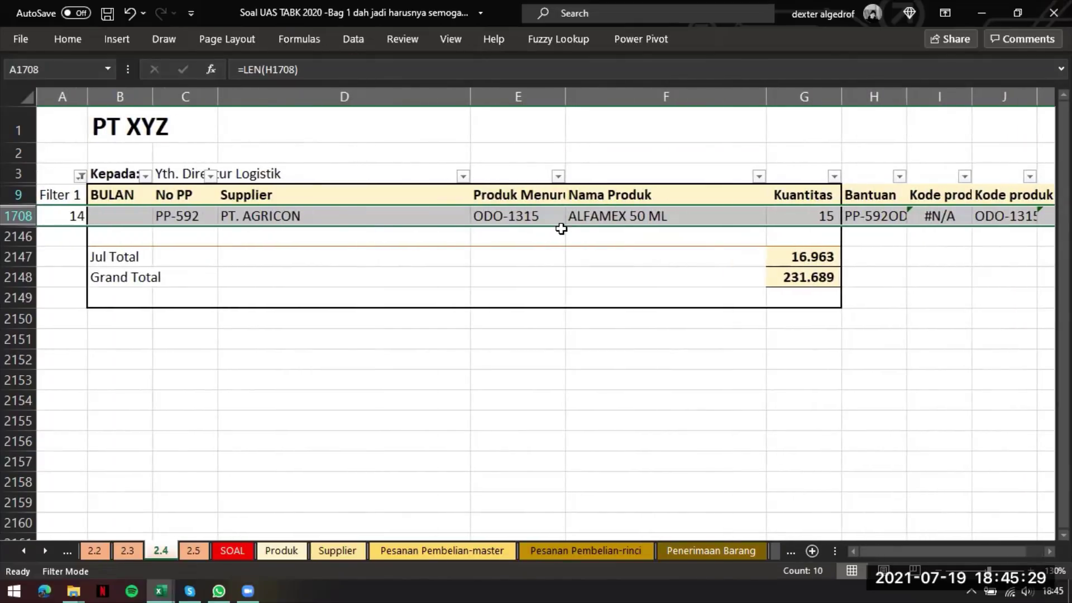
{"action": "scroll", "coordinate": [558, 251], "scroll_direction": "right", "scroll_amount": 2}
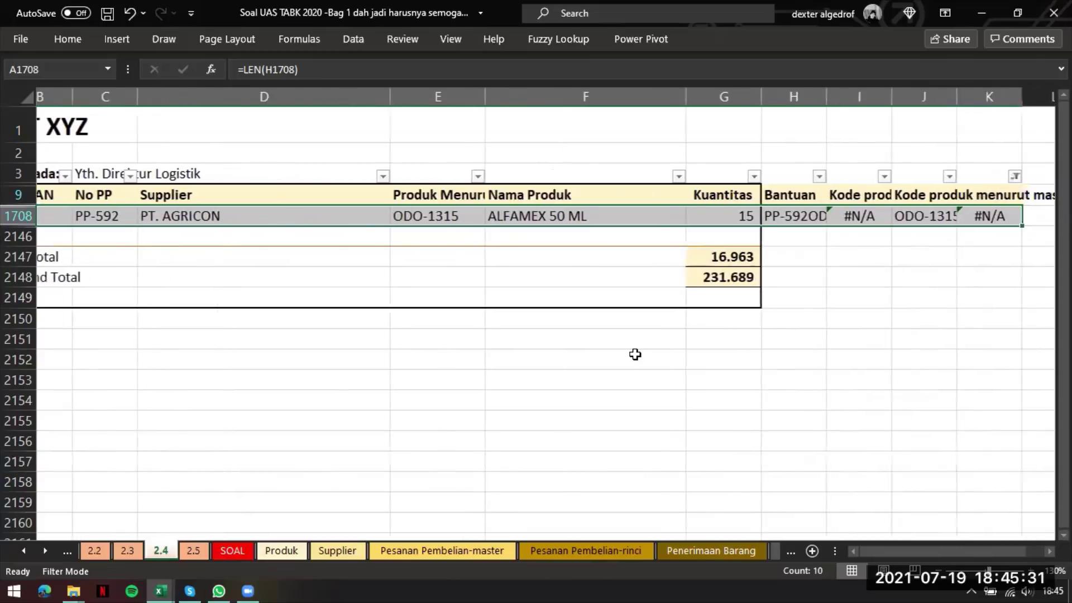
{"action": "scroll", "coordinate": [636, 354], "scroll_direction": "right", "scroll_amount": 2}
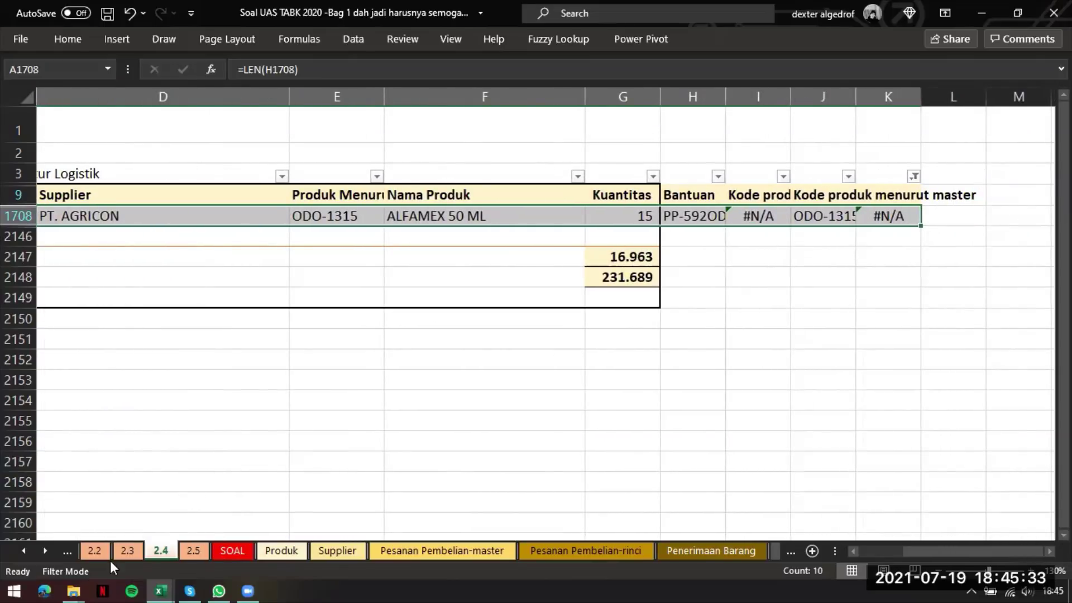
{"action": "left_click", "coordinate": [127, 552]}
{"action": "scroll", "coordinate": [246, 280], "scroll_direction": "left", "scroll_amount": 3}
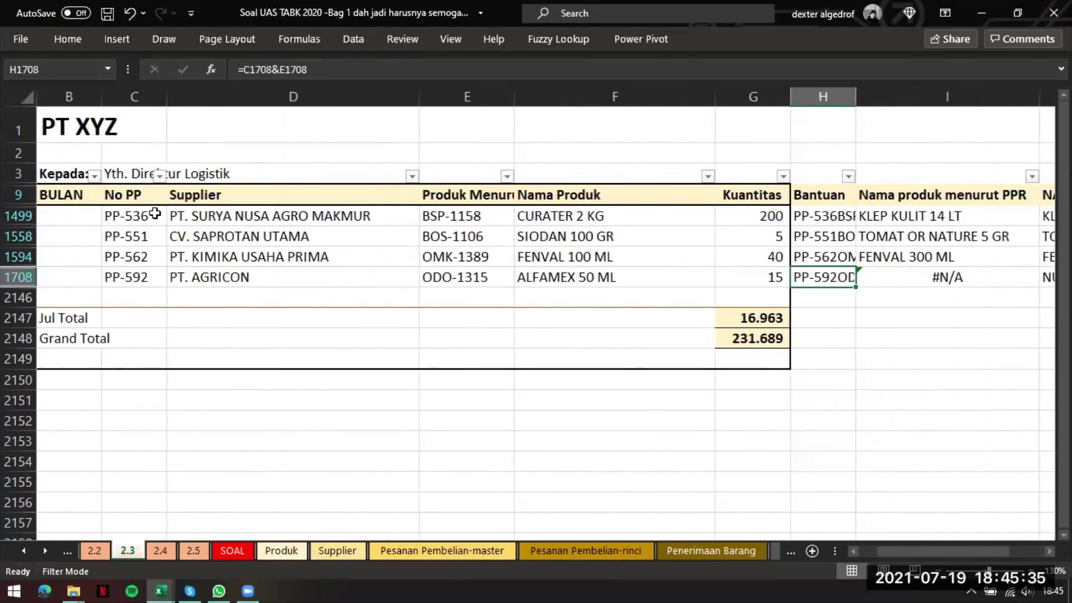
- Review the product name exceptions on sheet 2.3 and read question 2.5 about inaccurate supplier names on the SOAL sheet
{"action": "left_click_drag", "start_coordinate": [154, 214], "coordinate": [734, 256]}
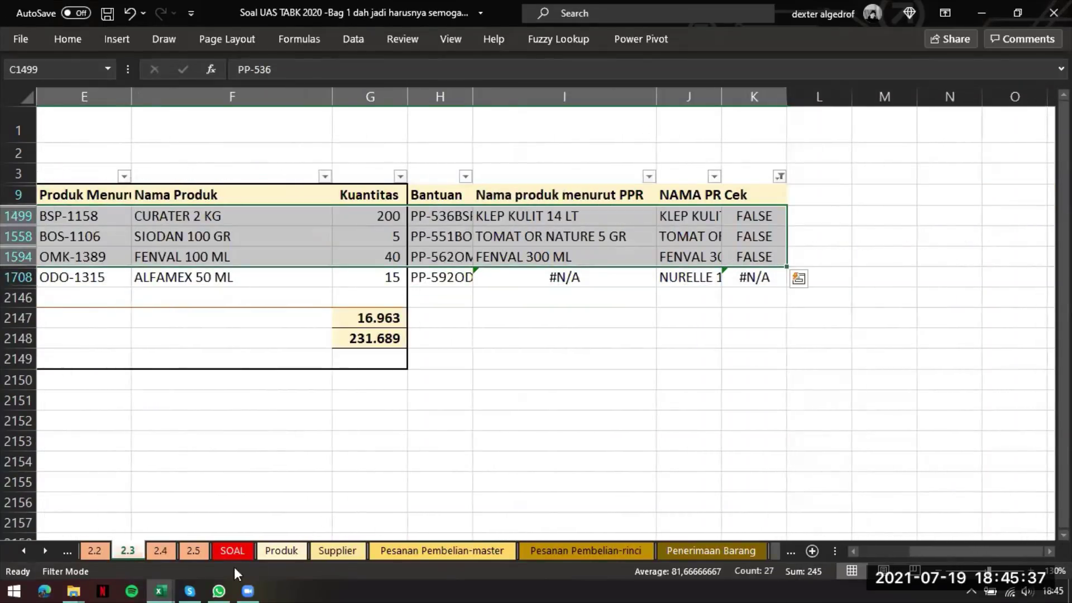
{"action": "left_click", "coordinate": [165, 549]}
{"action": "left_click", "coordinate": [195, 553]}
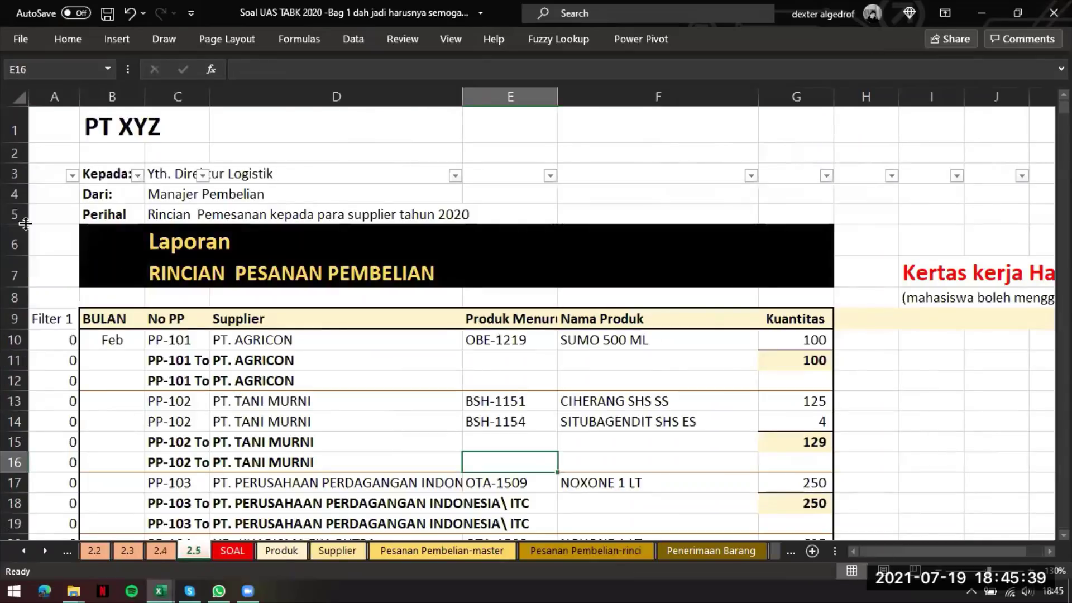
{"action": "left_click", "coordinate": [233, 551]}
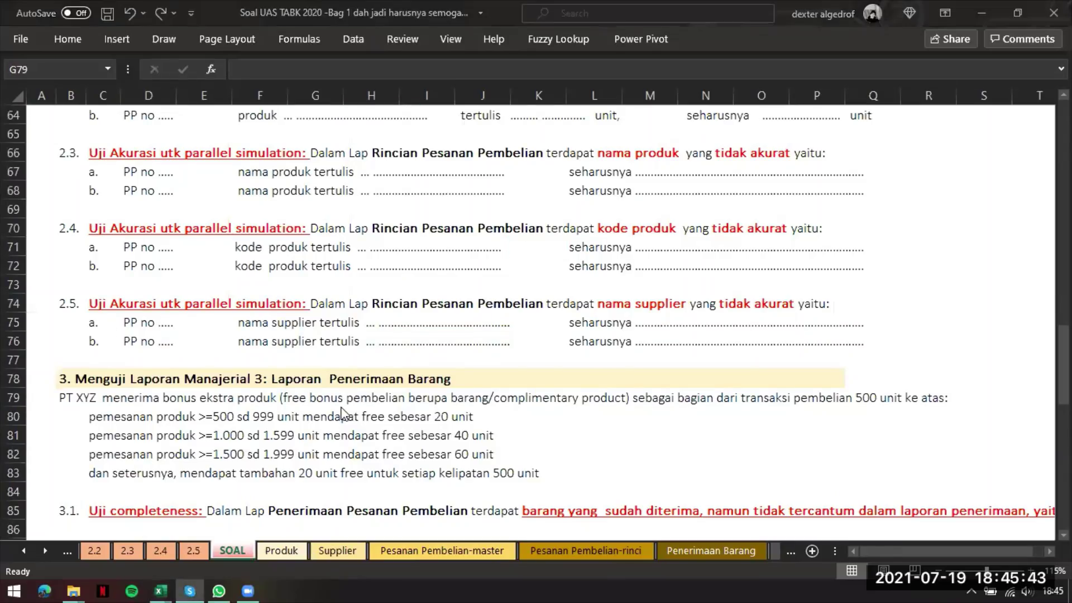
{"action": "left_click_drag", "start_coordinate": [412, 328], "coordinate": [837, 323]}
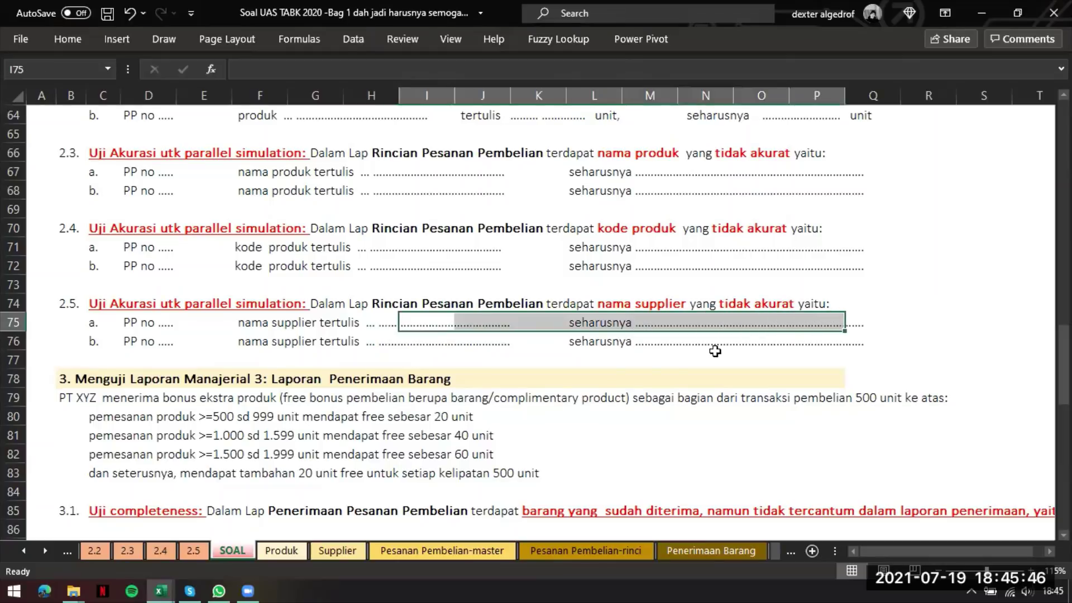
- On sheet 2.5, enter a formula in H10 that joins the order number and product code, =C10&E10
{"action": "left_click", "coordinate": [195, 552]}
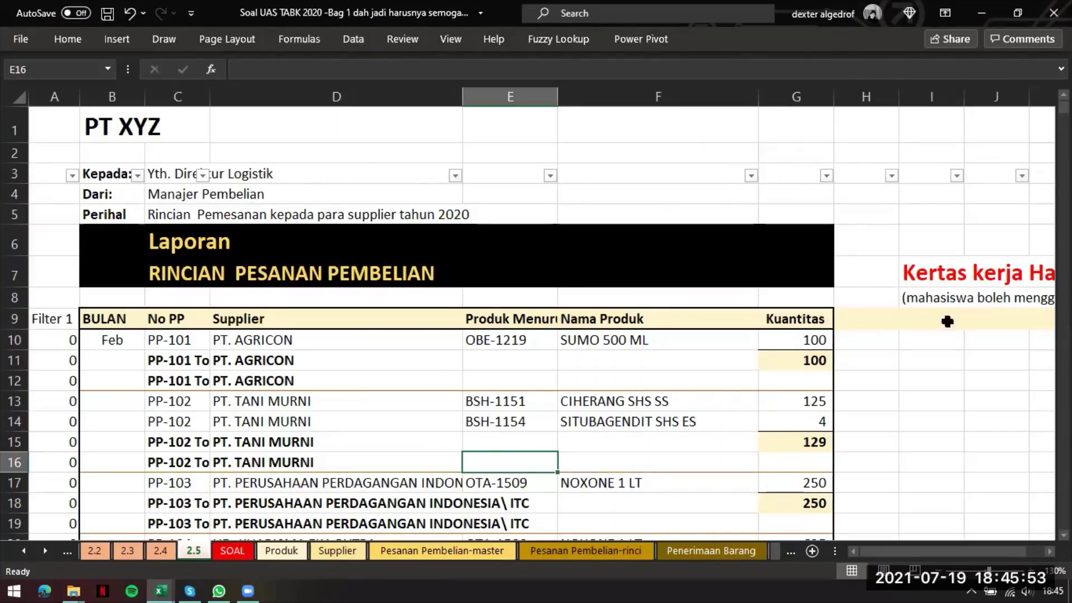
{"action": "left_click", "coordinate": [863, 342]}
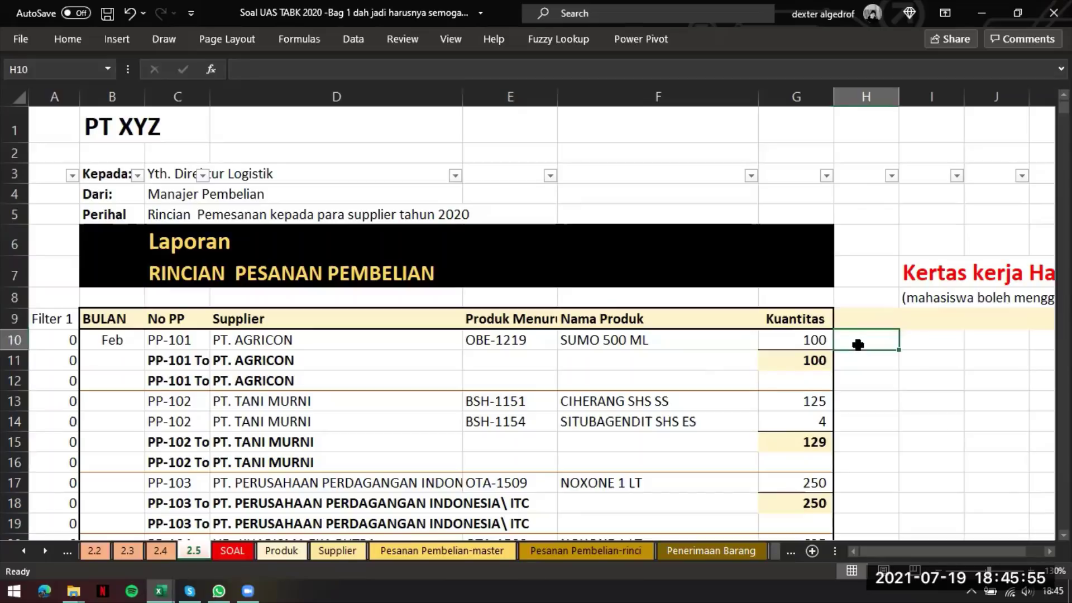
{"action": "type", "text": "="}
{"action": "key", "text": "Left"}
{"action": "key", "text": "Left"}
{"action": "key", "text": "Left"}
{"action": "key", "text": "Left"}
{"action": "key", "text": "Left"}
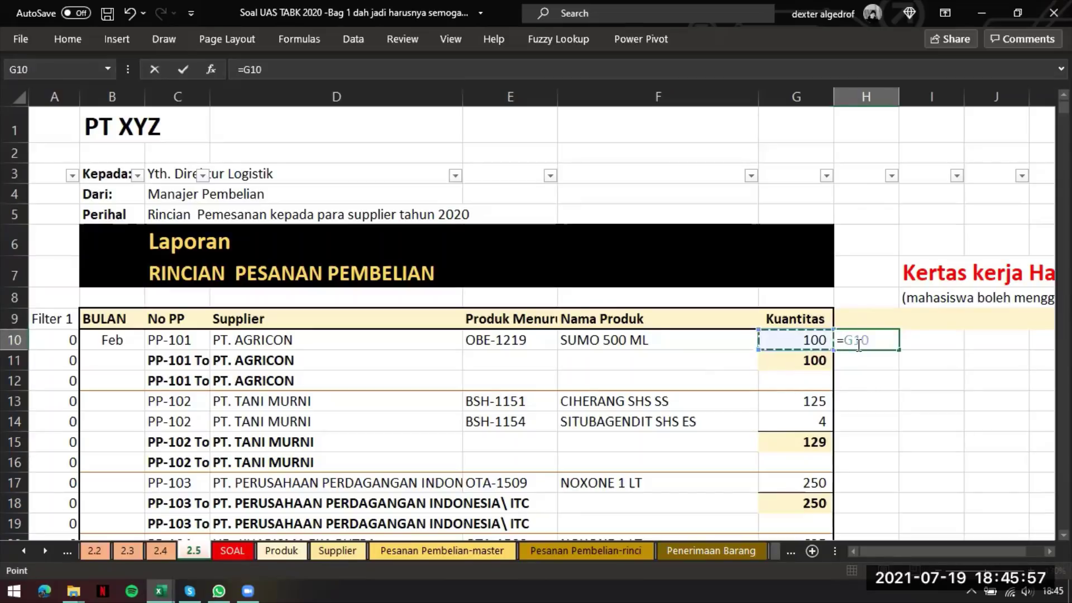
{"action": "type", "text": "&"}
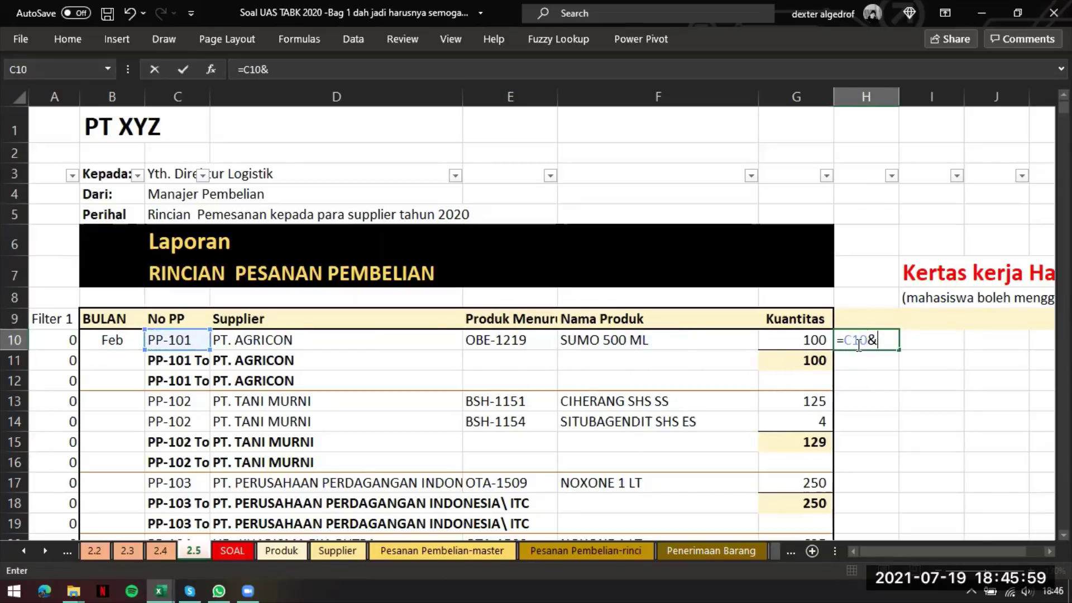
{"action": "key", "text": "Left"}
{"action": "key", "text": "Left"}
{"action": "key", "text": "Left"}
{"action": "key", "text": "Return"}
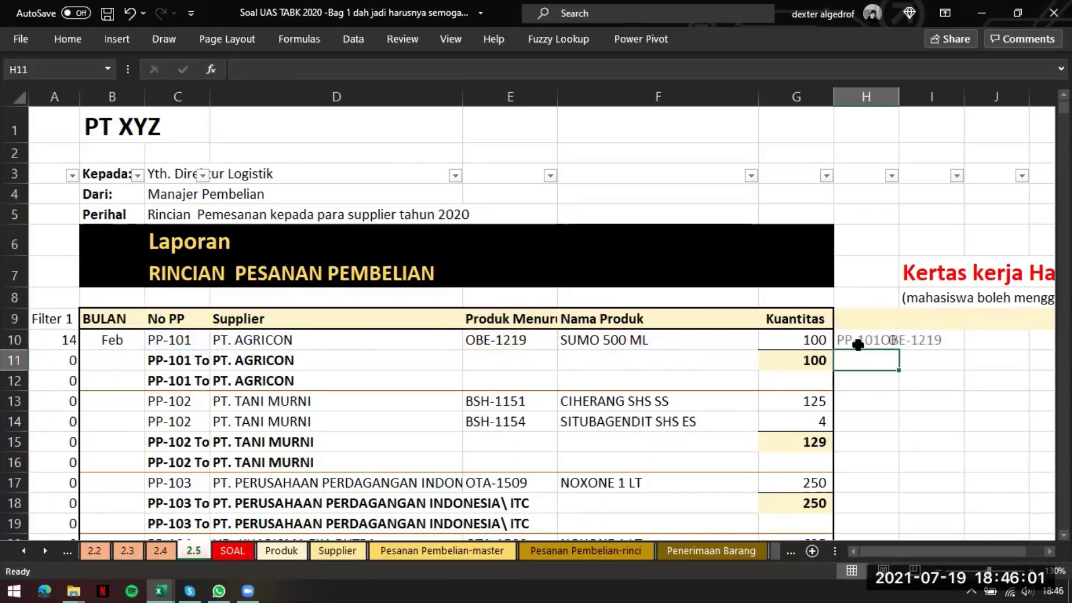
- Enter the headings "Bantuan kode" in H9 and "Nama supplier menurut pp" in I9
{"action": "left_click", "coordinate": [879, 316]}
{"action": "type", "text": "Bantuan"}
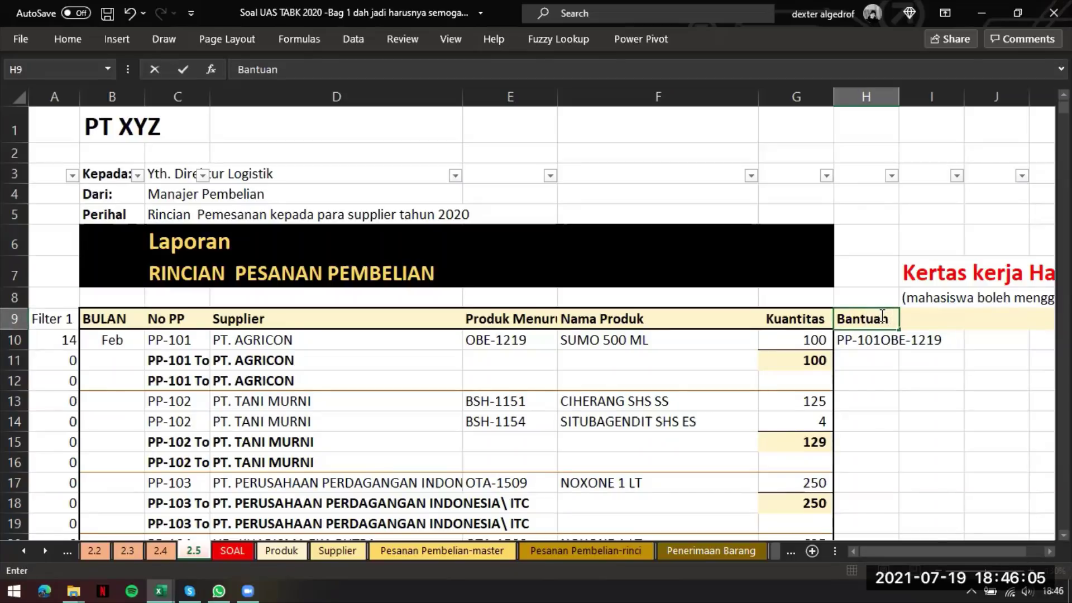
{"action": "type", "text": " kode"}
{"action": "key", "text": "Return"}
{"action": "key", "text": "Up"}
{"action": "key", "text": "Right"}
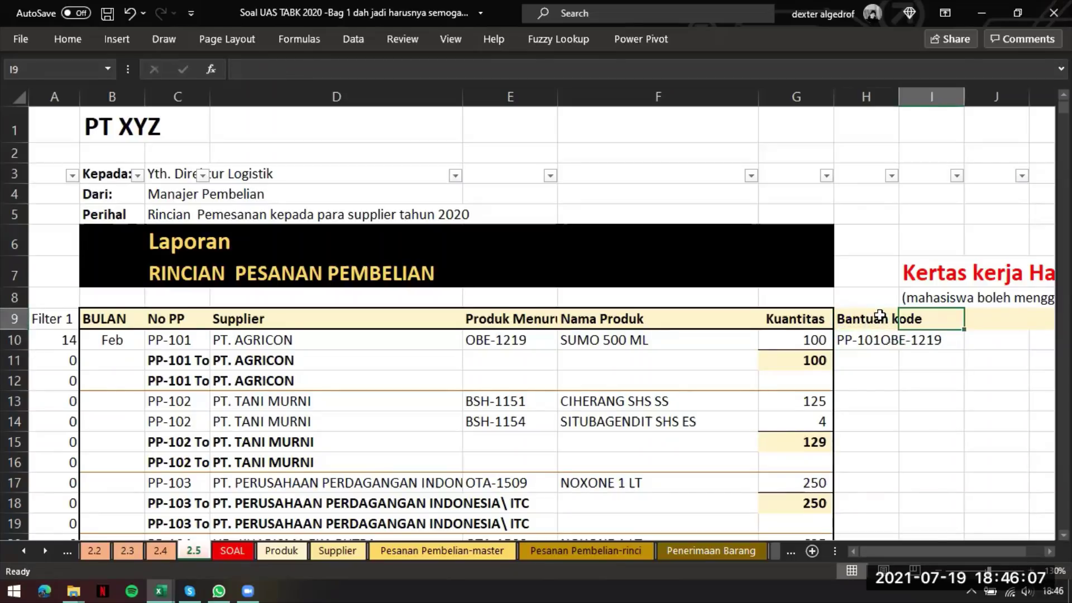
{"action": "type", "text": "Nama "}
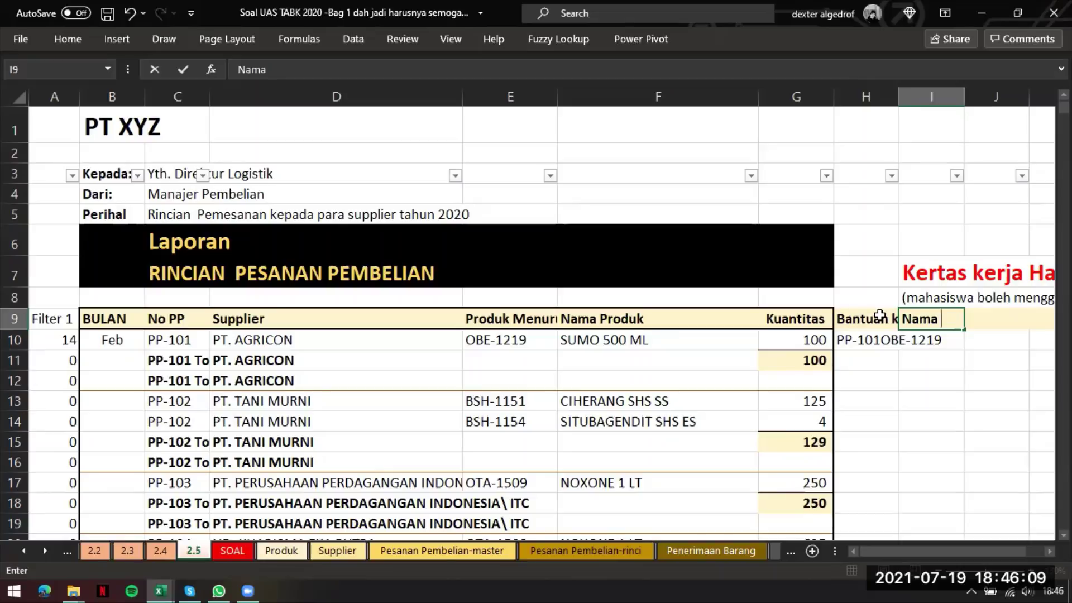
{"action": "type", "text": "supplie"}
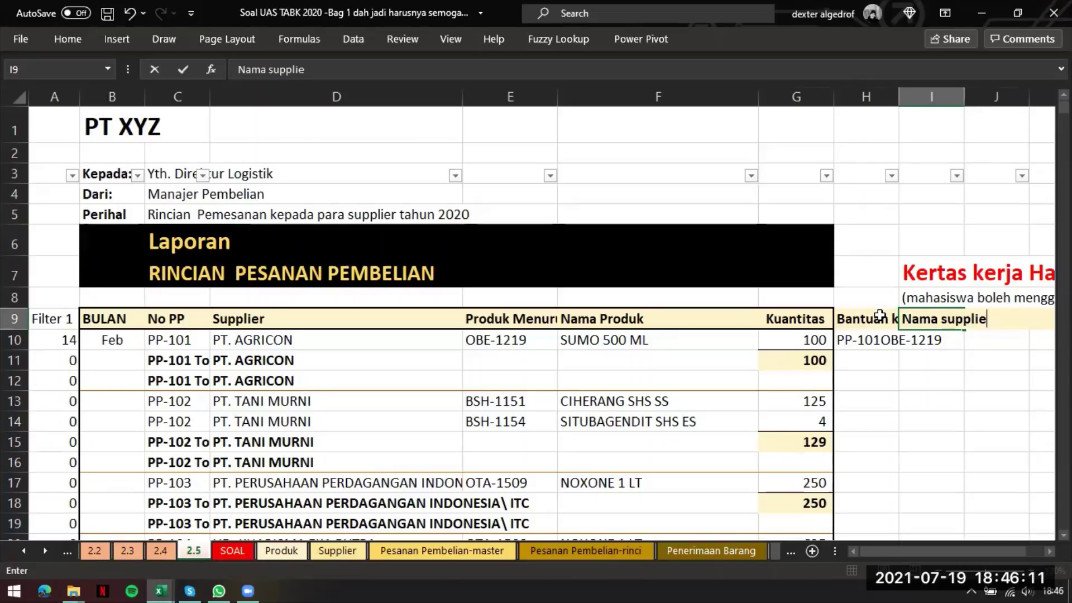
{"action": "type", "text": "r menurut"}
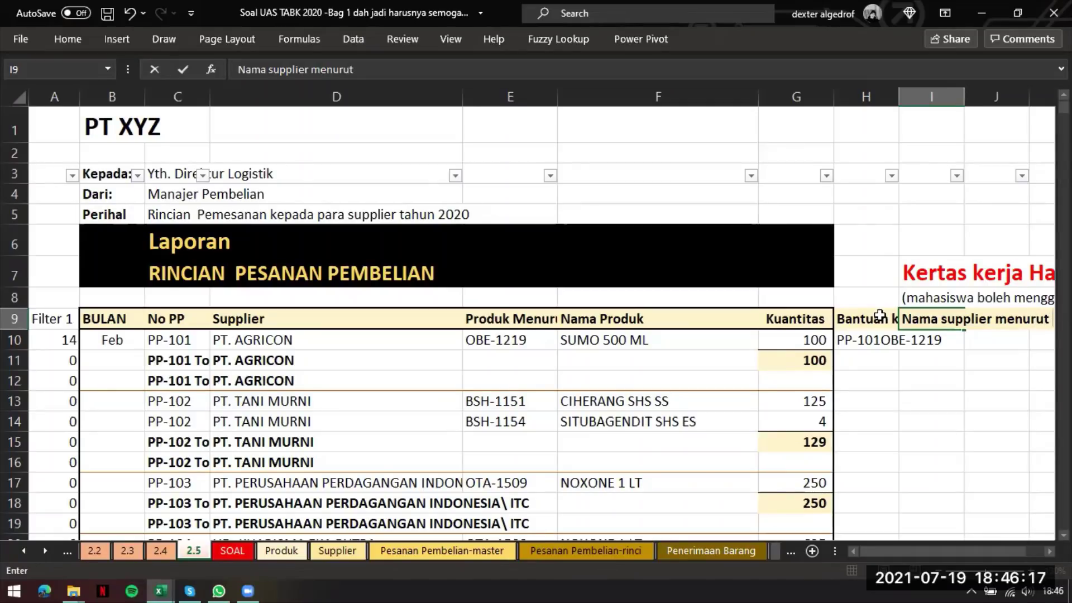
{"action": "type", "text": " pp"}
{"action": "key", "text": "Tab"}
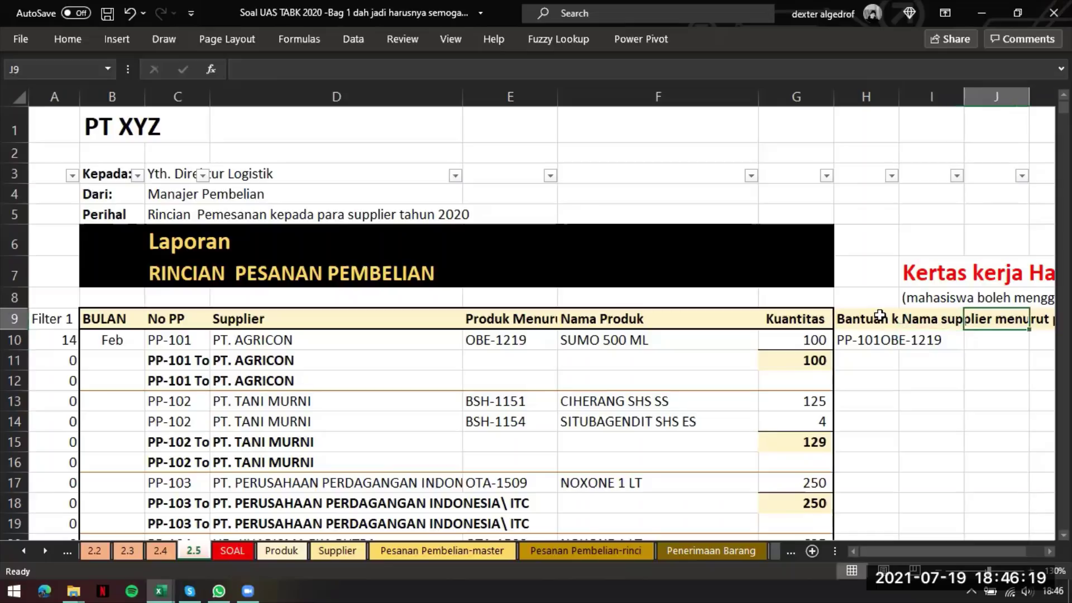
- Enter the heading "nama supplier menurut supplier master" in J9
{"action": "type", "text": "nar"}
{"action": "key", "text": "BackSpace"}
{"action": "type", "text": "ma"}
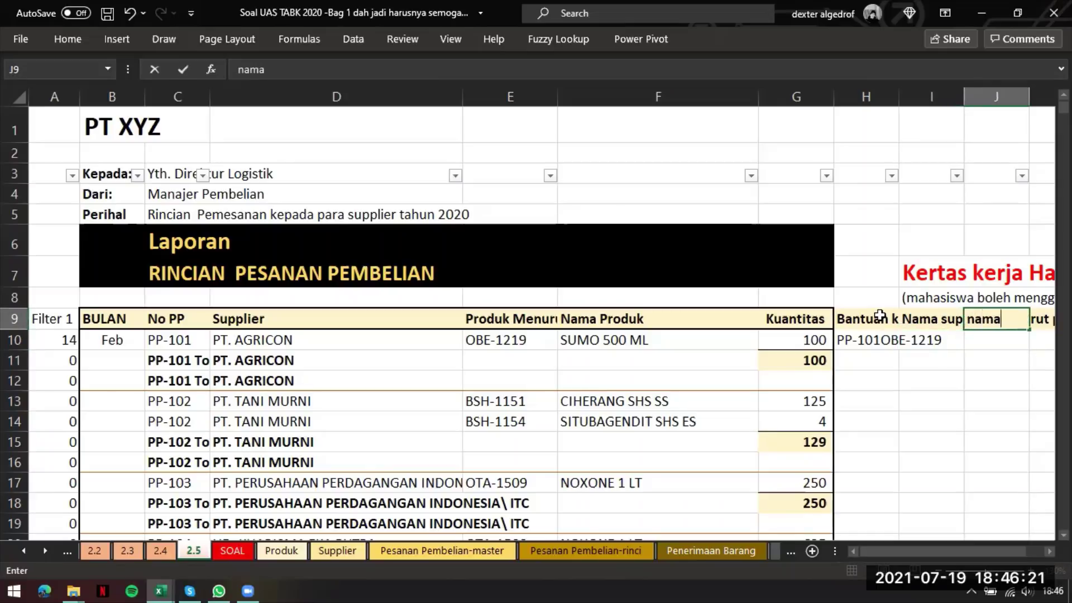
{"action": "type", "text": " supplier m"}
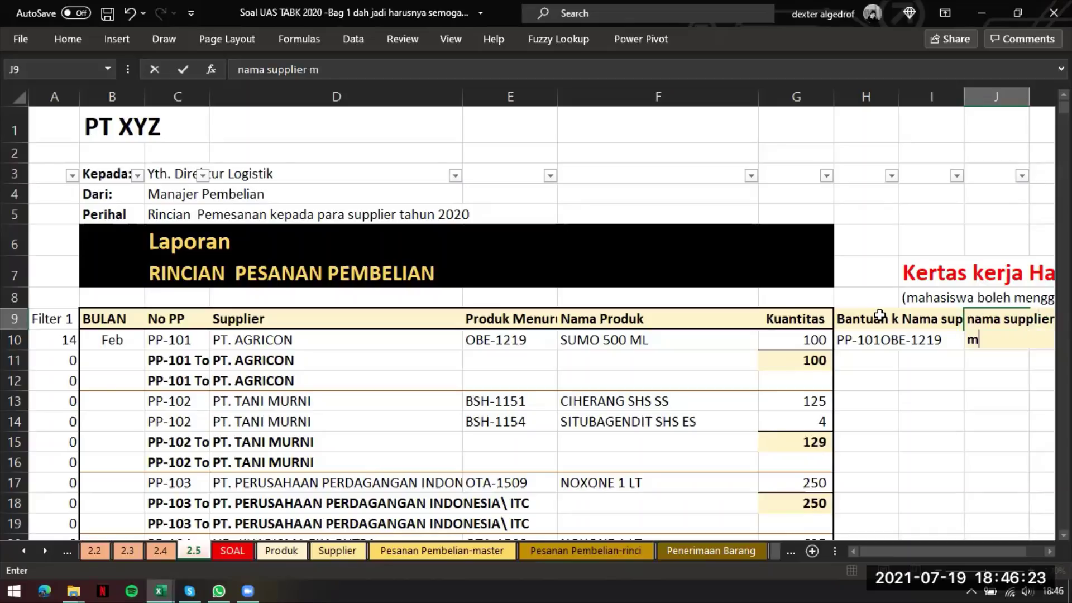
{"action": "type", "text": "enurut "}
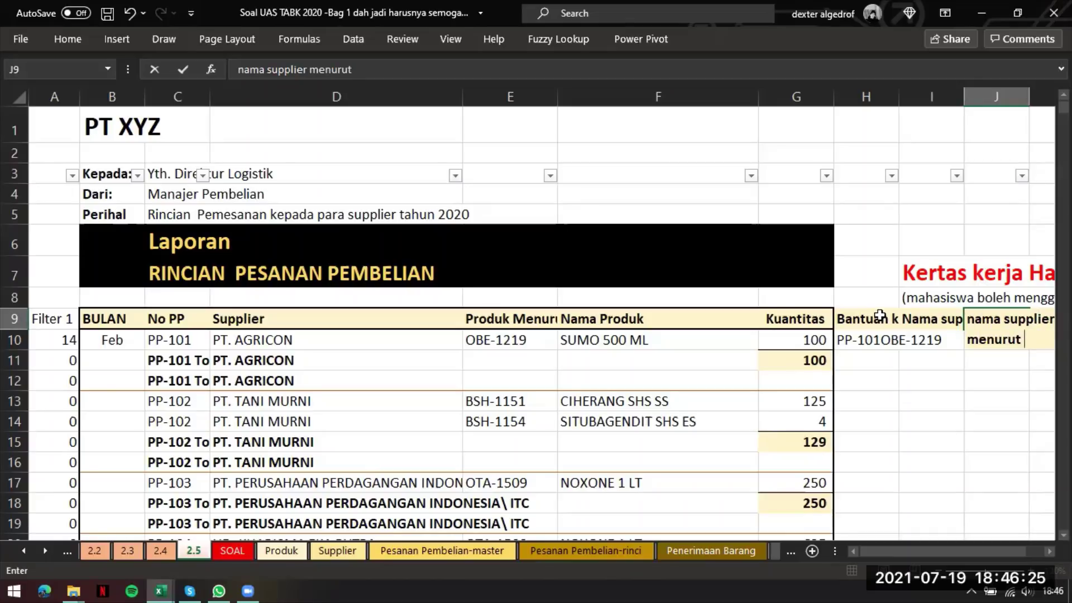
{"action": "type", "text": "supplier "}
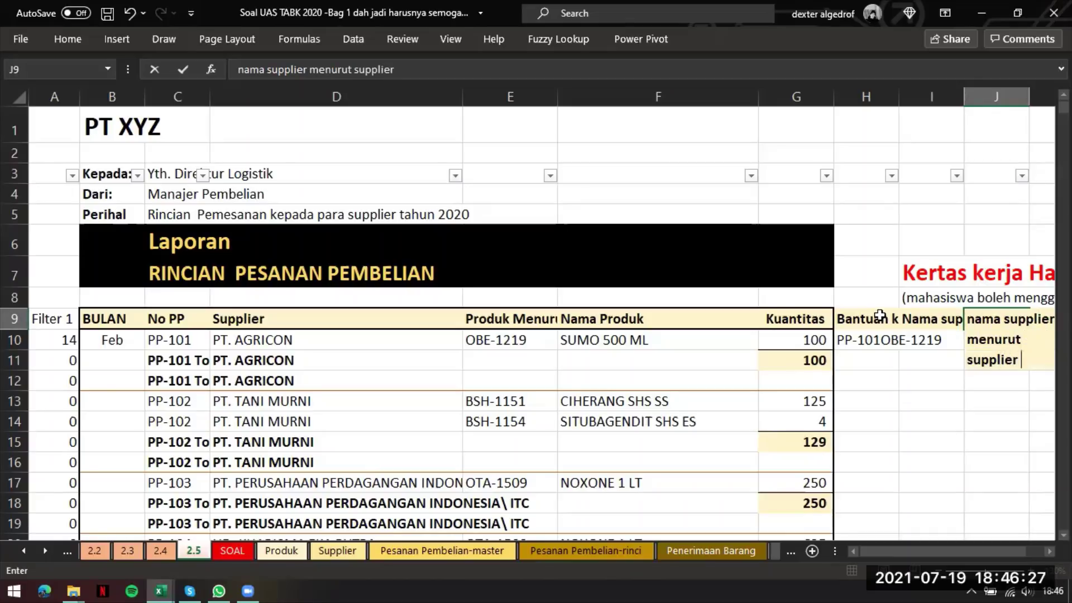
{"action": "type", "text": "master"}
{"action": "key", "text": "Return"}
- Check the supplier name headings in row 9 and add the heading "Cek" in K9
{"action": "scroll", "coordinate": [880, 315], "scroll_direction": "right", "scroll_amount": 2}
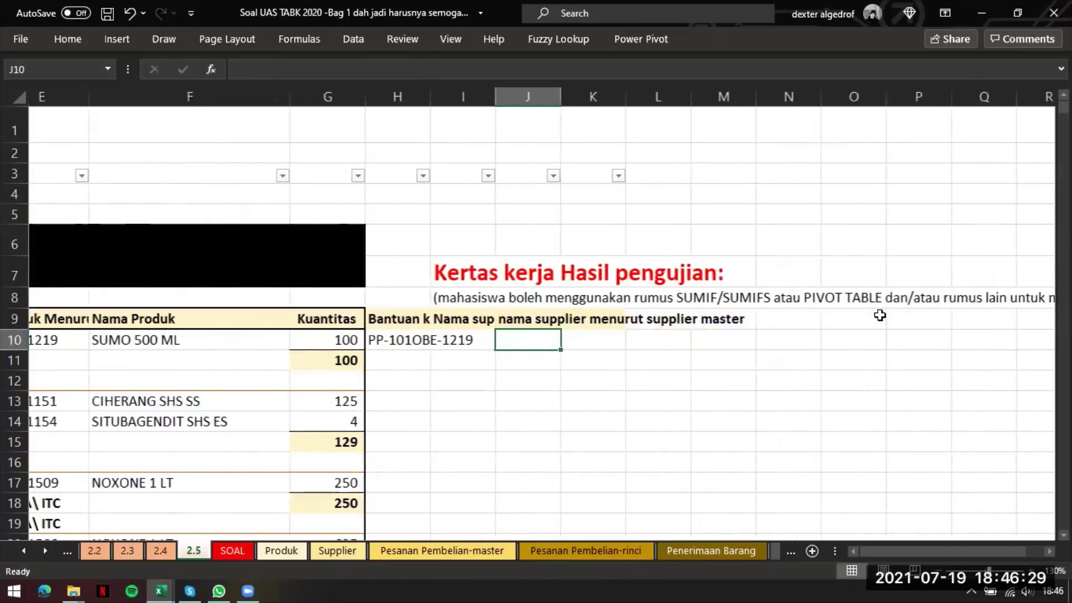
{"action": "scroll", "coordinate": [880, 316], "scroll_direction": "right", "scroll_amount": 1}
{"action": "left_click", "coordinate": [407, 338]}
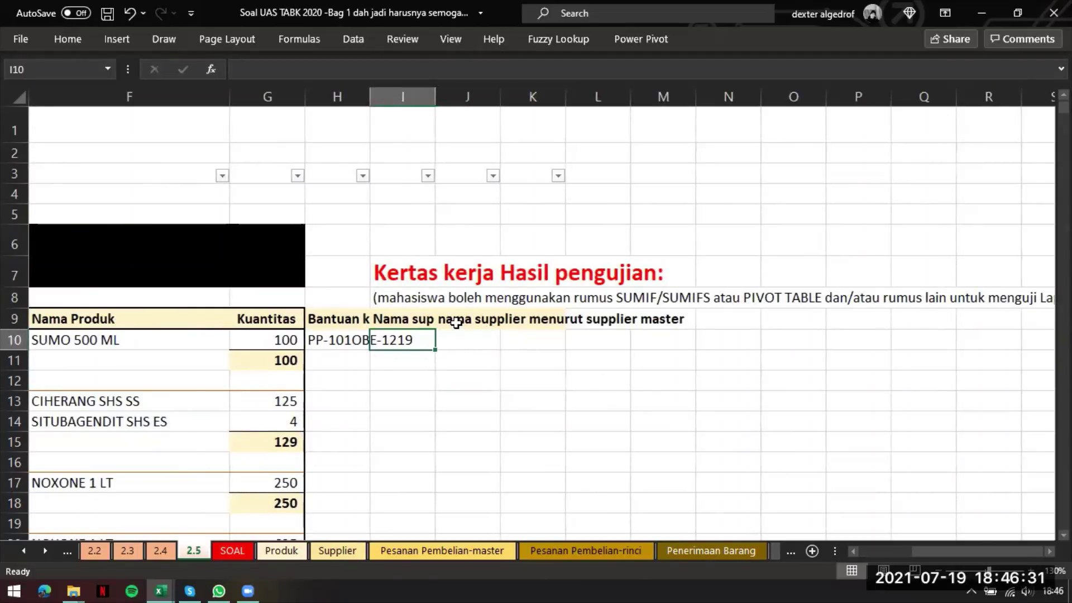
{"action": "left_click", "coordinate": [456, 323]}
{"action": "left_click", "coordinate": [405, 322]}
{"action": "left_click", "coordinate": [469, 318]}
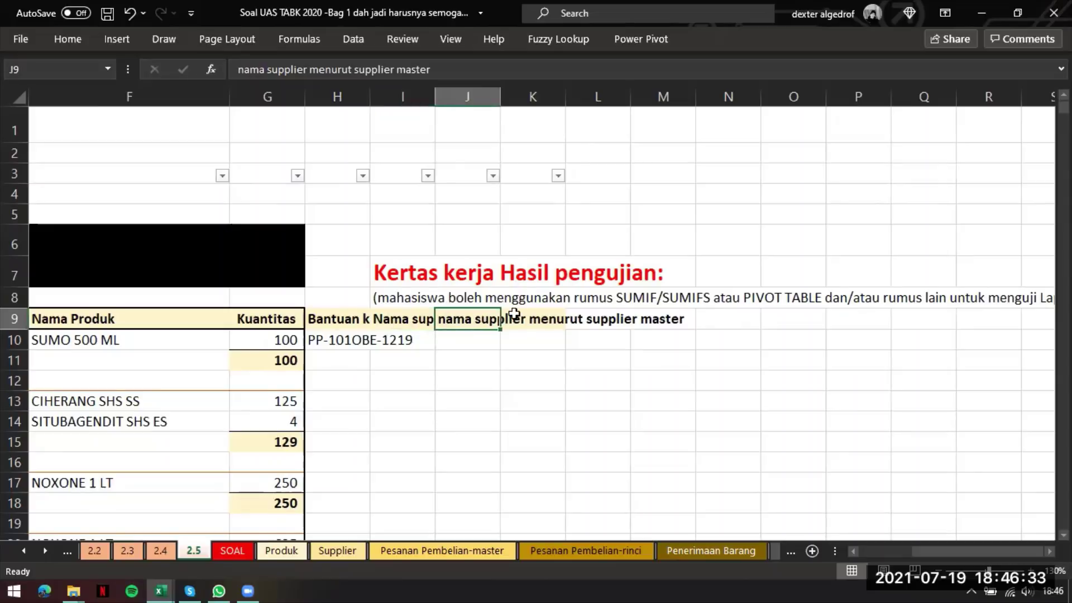
{"action": "left_click", "coordinate": [513, 315]}
{"action": "type", "text": "Cek"}
{"action": "key", "text": "Return"}
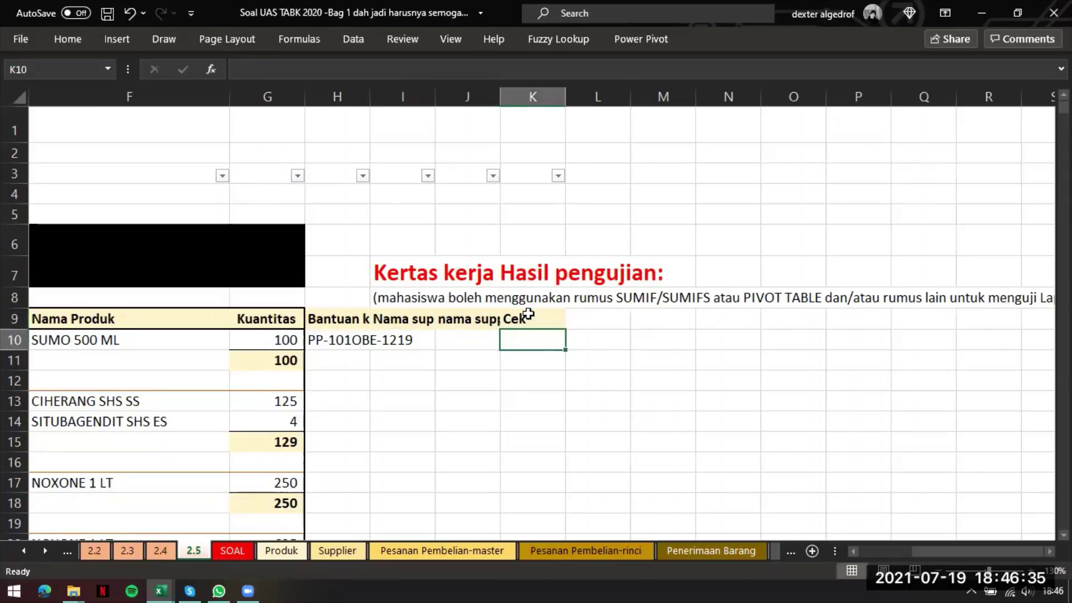
- In I10, look up H10 with VLOOKUP in 'Pesanan Pembelian-rinci'!$C$2:$I$952, returning column 7 with range lookup 0
{"action": "key", "text": "Left"}
{"action": "key", "text": "Left"}
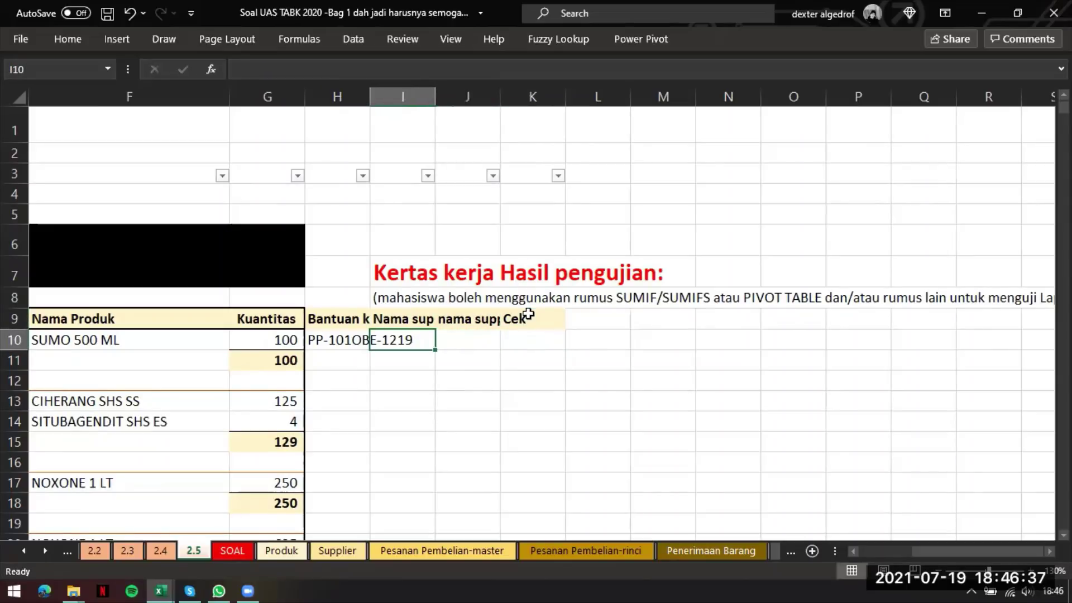
{"action": "scroll", "coordinate": [528, 314], "scroll_direction": "left", "scroll_amount": 5}
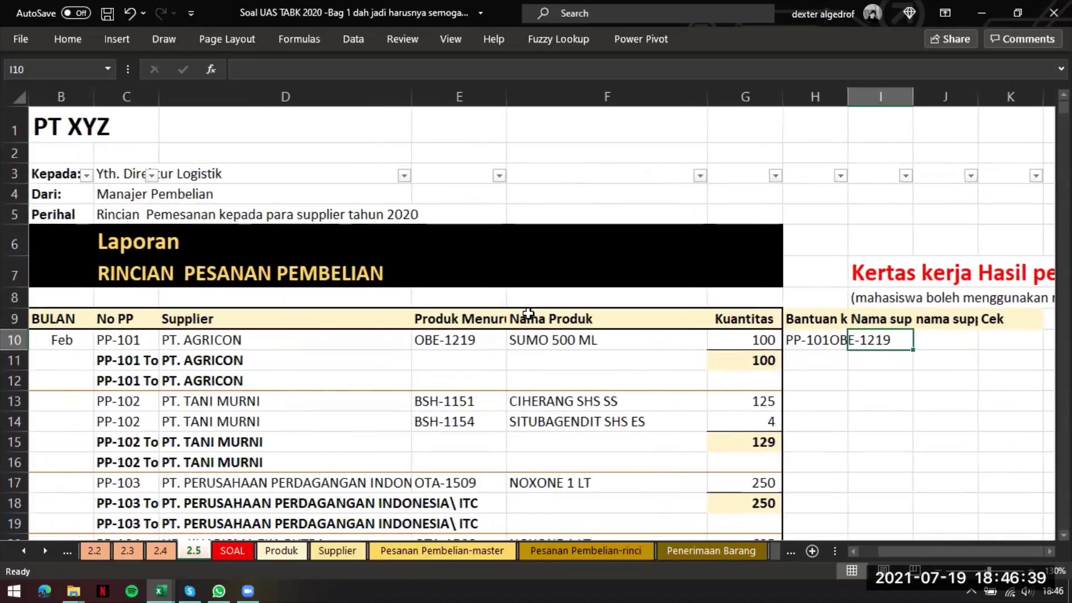
{"action": "scroll", "coordinate": [529, 315], "scroll_direction": "right", "scroll_amount": 3}
{"action": "scroll", "coordinate": [528, 315], "scroll_direction": "left", "scroll_amount": 1}
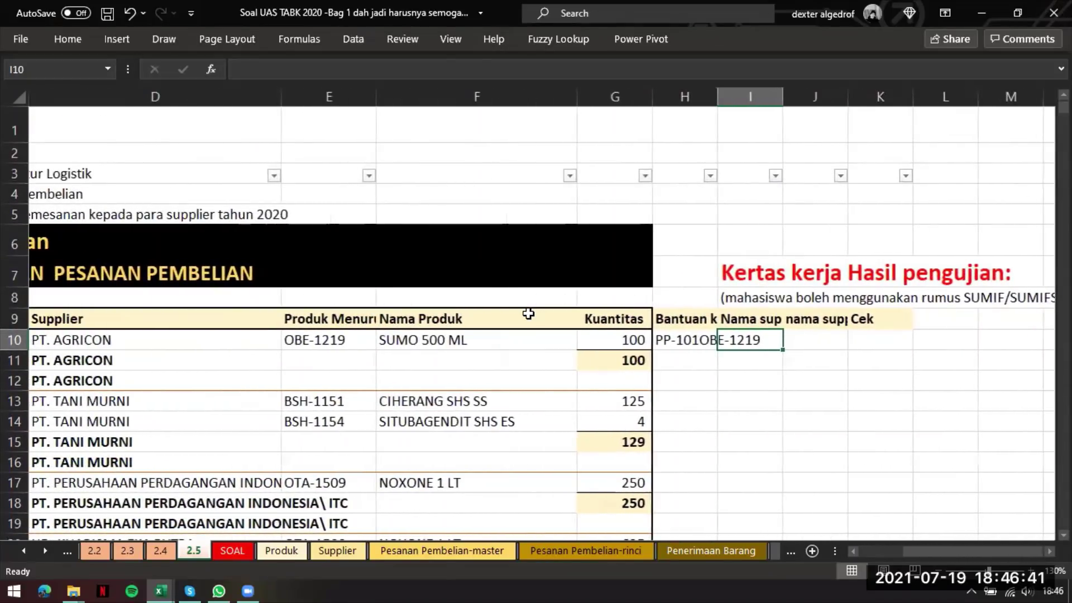
{"action": "type", "text": "=VLOOKUP("}
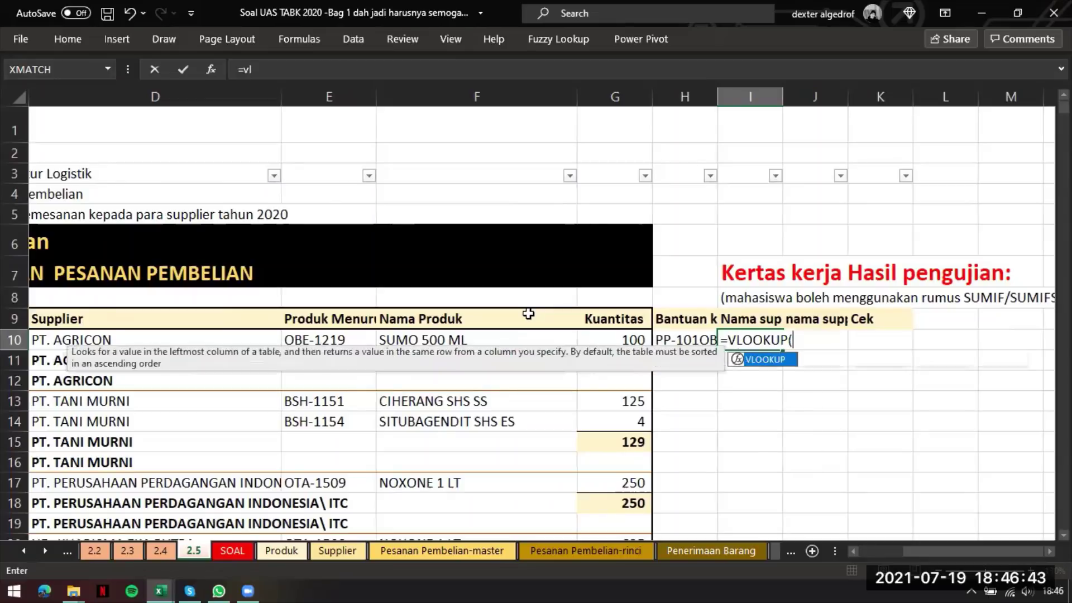
{"action": "key", "text": "Left"}
{"action": "type", "text": ";"}
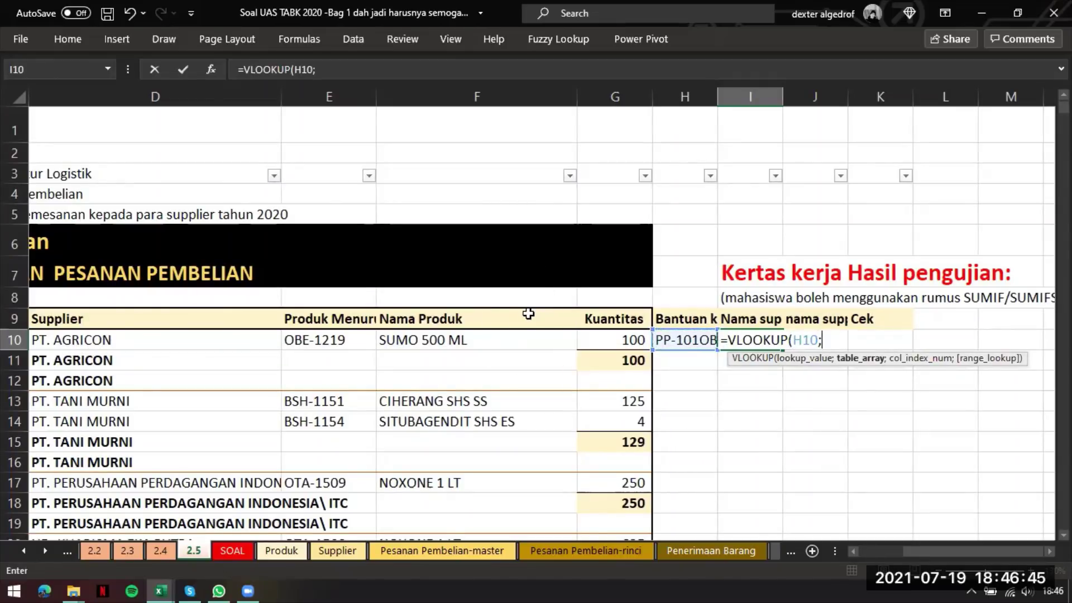
{"action": "left_click", "coordinate": [624, 552]}
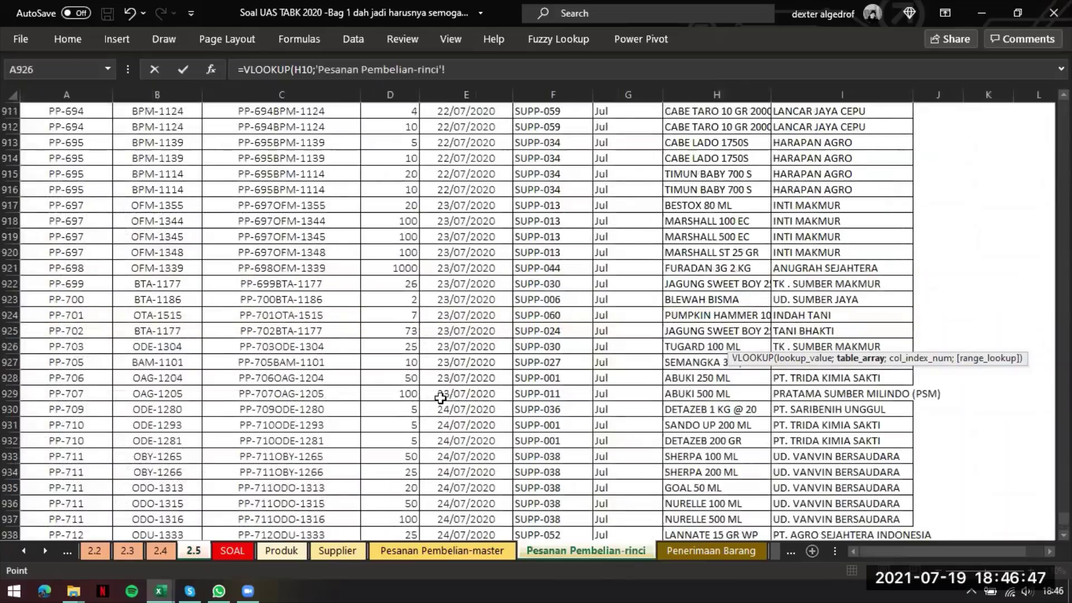
{"action": "left_click", "coordinate": [212, 347]}
{"action": "key", "text": "Down"}
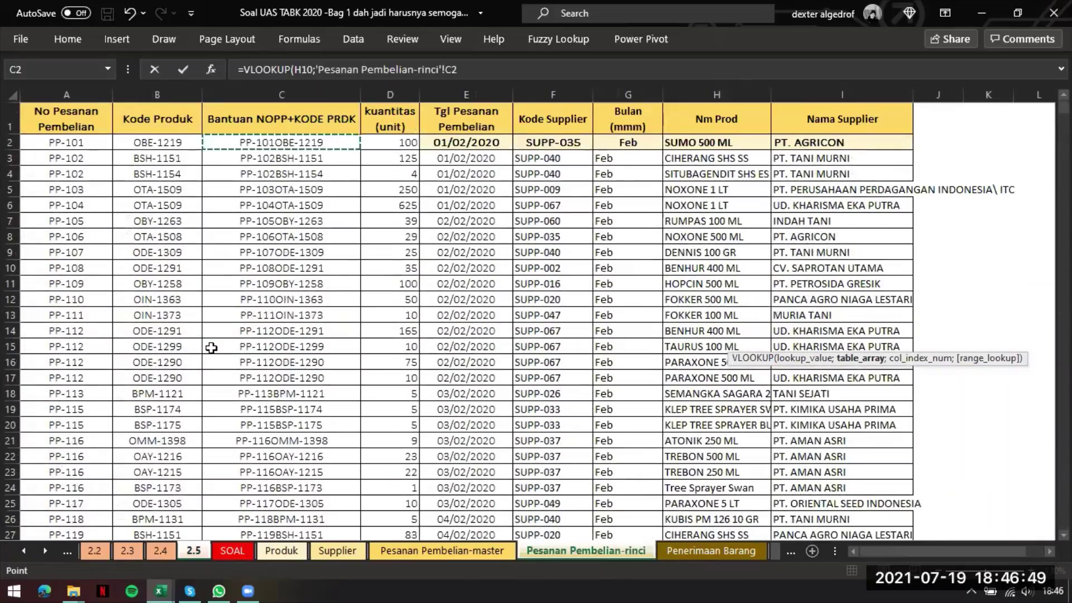
{"action": "key", "text": "shift+Right"}
{"action": "key", "text": "shift+Right"}
{"action": "key", "text": "shift+Right"}
{"action": "key", "text": "shift+Right"}
{"action": "key", "text": "shift+Right"}
{"action": "key", "text": "shift+Right"}
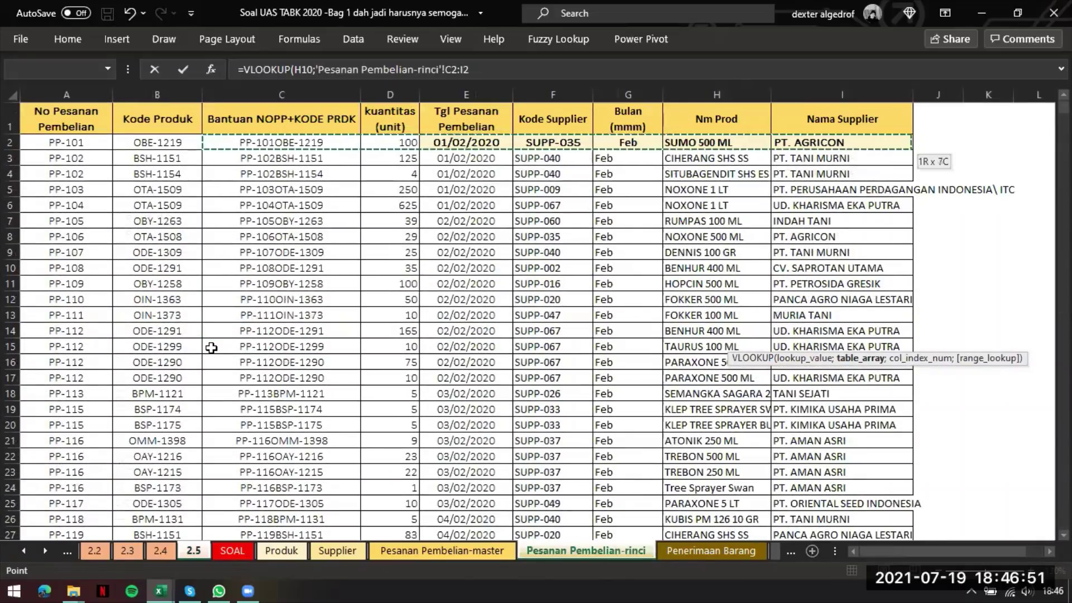
{"action": "key", "text": "ctrl+shift+Down"}
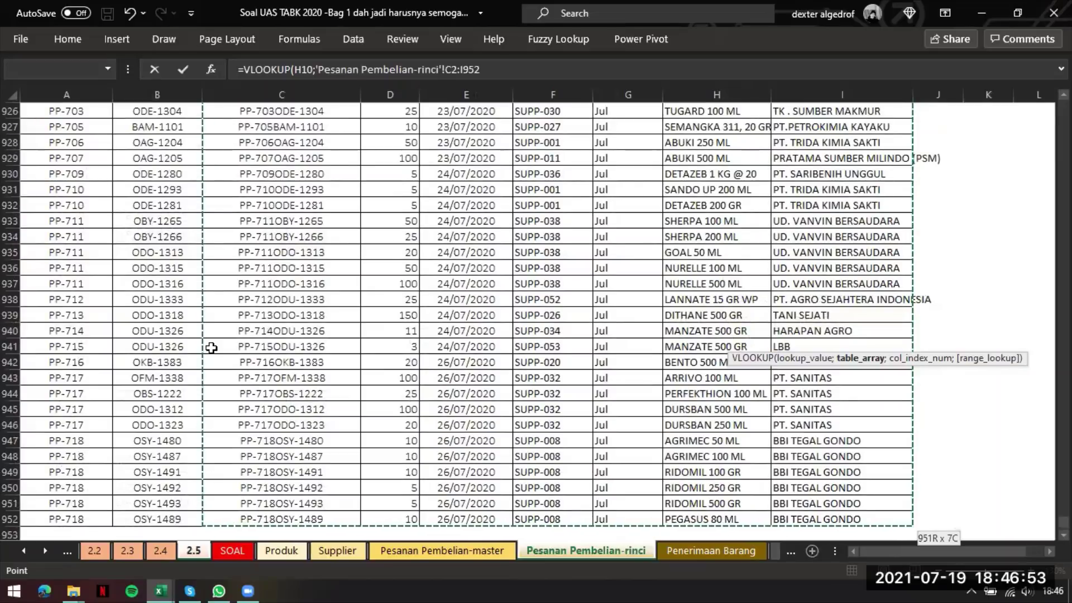
{"action": "key", "text": "F4"}
{"action": "type", "text": ";7;0"}
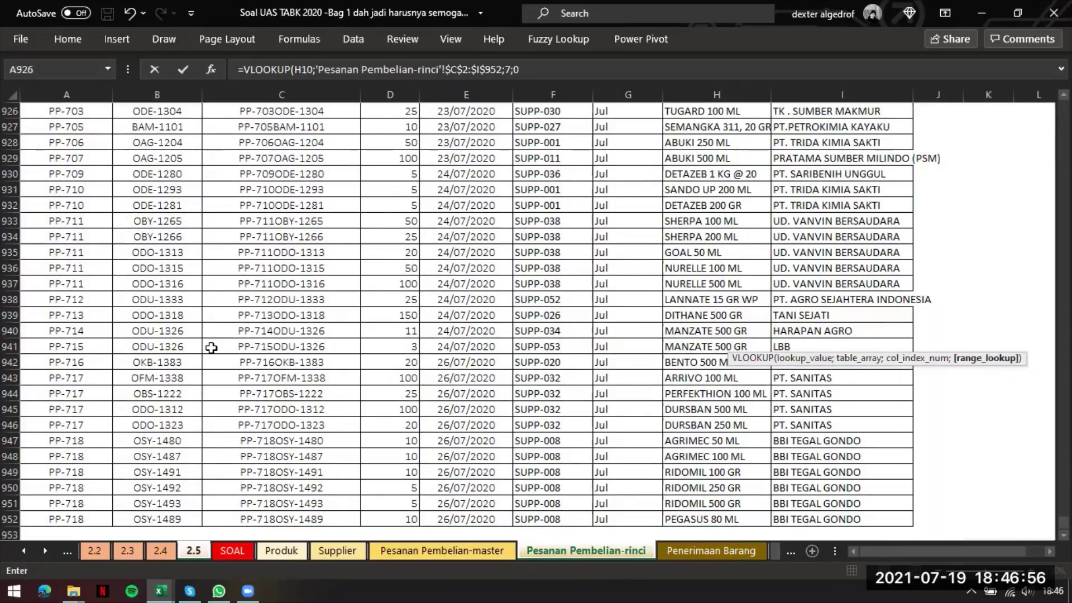
{"action": "key", "text": "Return"}
{"action": "scroll", "coordinate": [211, 348], "scroll_direction": "left", "scroll_amount": 3}
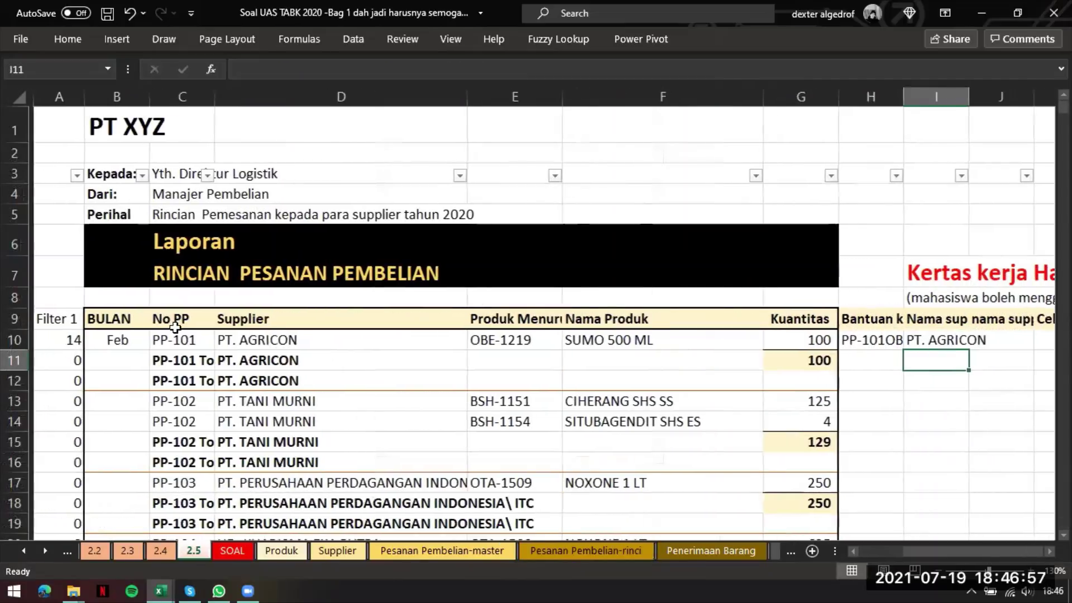
{"action": "left_click", "coordinate": [54, 319]}
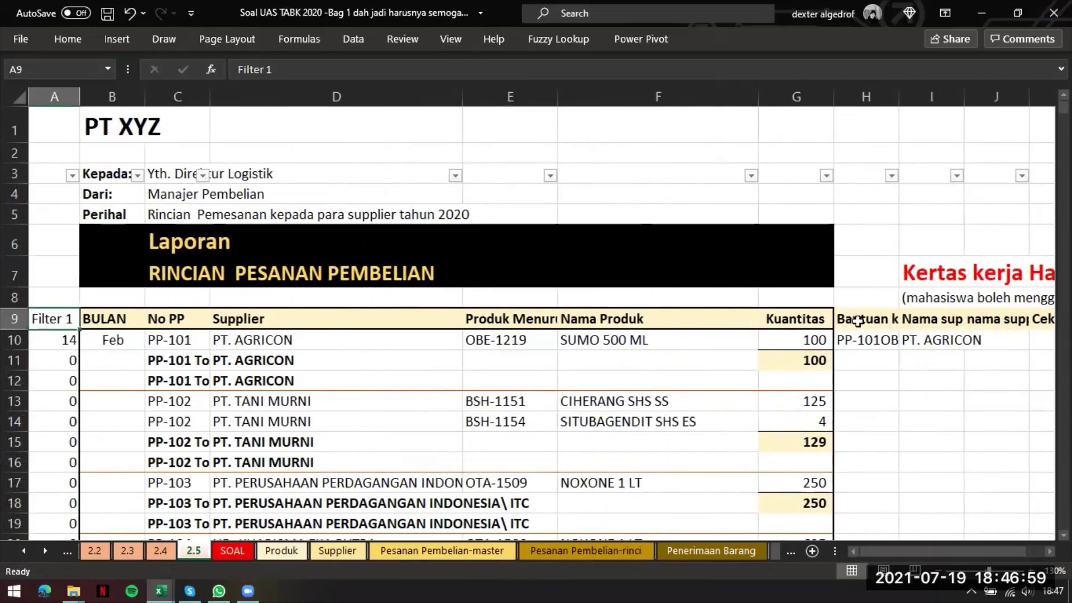
- Copy the helper code formula in H10 down column H and filter column A to exclude 12
{"action": "left_click", "coordinate": [867, 340]}
{"action": "double_click", "coordinate": [898, 350]}
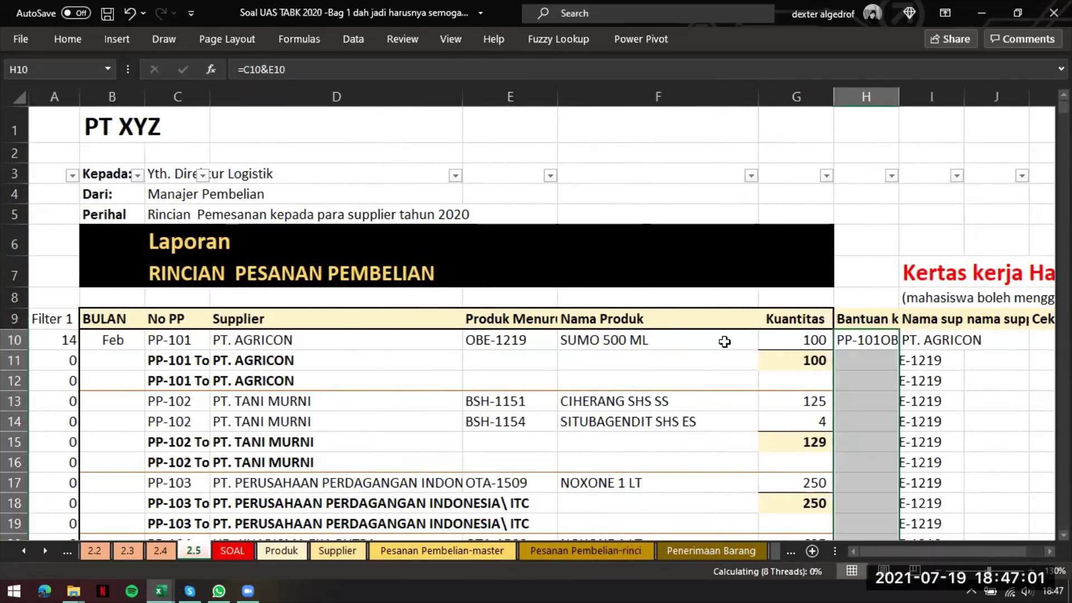
{"action": "left_click", "coordinate": [72, 177]}
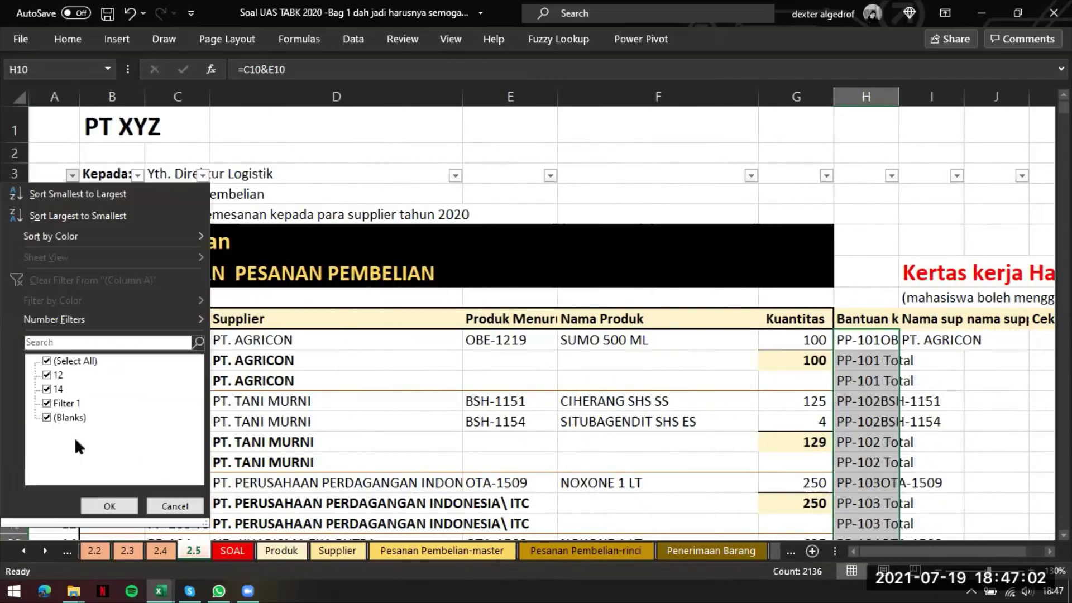
{"action": "left_click", "coordinate": [47, 374]}
{"action": "left_click", "coordinate": [110, 505]}
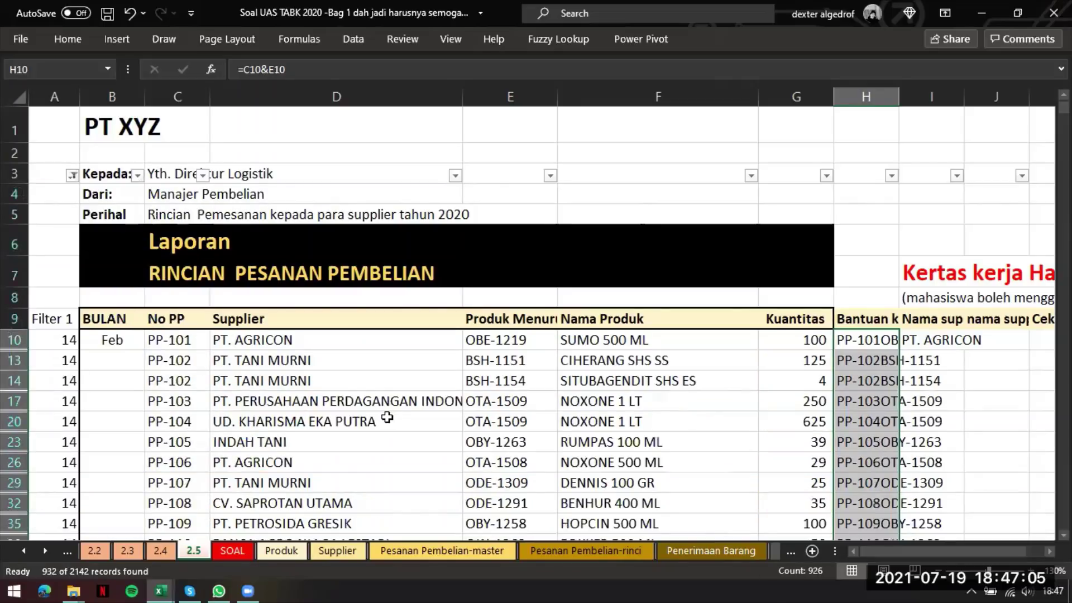
- Copy the VLOOKUP formula in I10 down the supplier name column of the filtered rows
{"action": "left_click", "coordinate": [257, 421]}
{"action": "scroll", "coordinate": [625, 342], "scroll_direction": "right", "scroll_amount": 5}
{"action": "scroll", "coordinate": [626, 343], "scroll_direction": "left", "scroll_amount": 1}
{"action": "left_click", "coordinate": [781, 347]}
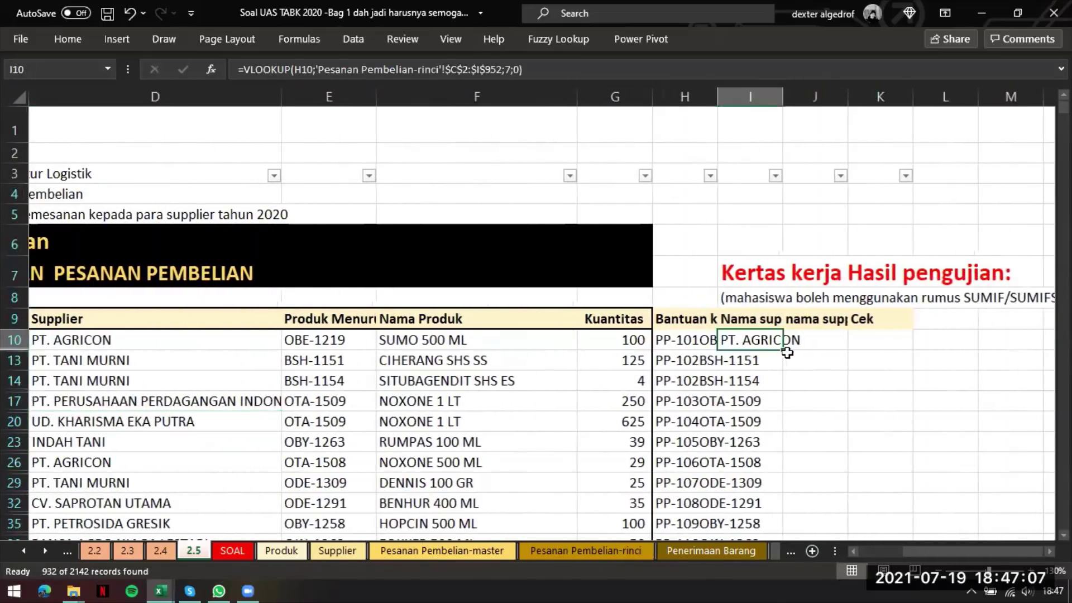
{"action": "double_click", "coordinate": [782, 350]}
{"action": "left_click", "coordinate": [821, 340]}
{"action": "type", "text": "=VLOOKUP("}
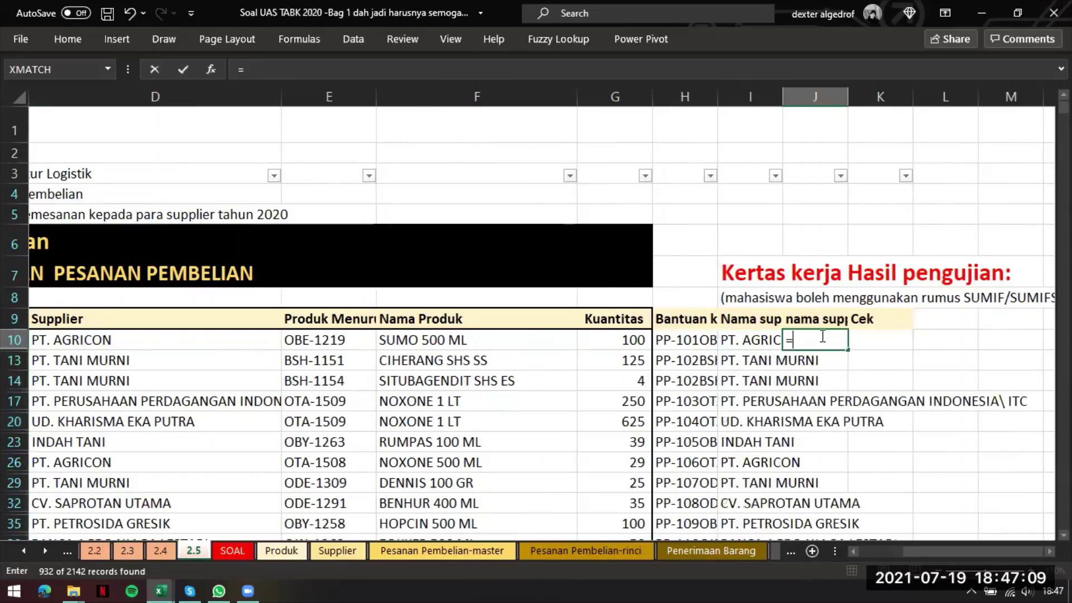
{"action": "key", "text": "Left"}
{"action": "key", "text": "Left"}
{"action": "key", "text": "Left"}
{"action": "key", "text": "Left"}
{"action": "key", "text": "Left"}
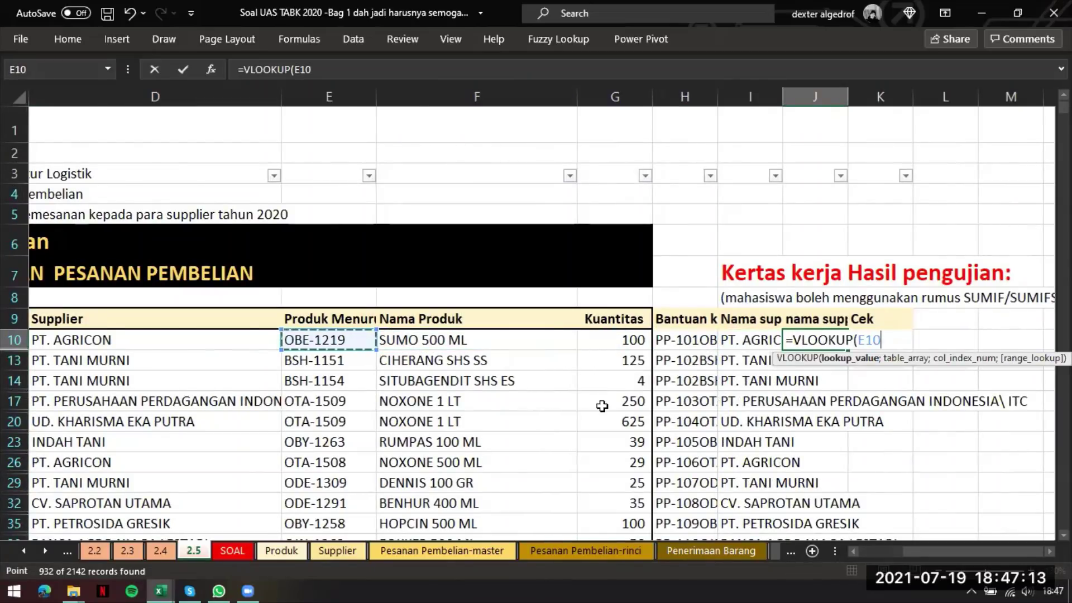
{"action": "scroll", "coordinate": [602, 406], "scroll_direction": "left", "scroll_amount": 3}
{"action": "scroll", "coordinate": [602, 406], "scroll_direction": "right", "scroll_amount": 6}
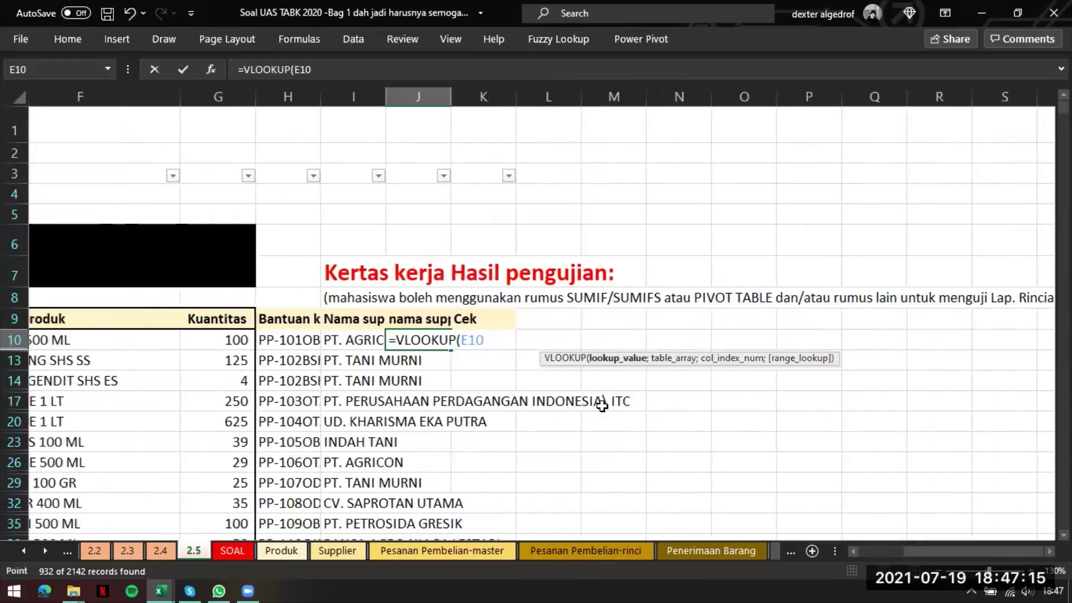
{"action": "scroll", "coordinate": [602, 406], "scroll_direction": "left", "scroll_amount": 1}
{"action": "key", "text": "BackSpace"}
{"action": "key", "text": "BackSpace"}
{"action": "key", "text": "BackSpace"}
{"action": "key", "text": "BackSpace"}
{"action": "key", "text": "BackSpace"}
{"action": "key", "text": "BackSpace"}
{"action": "key", "text": "BackSpace"}
{"action": "key", "text": "BackSpace"}
{"action": "key", "text": "BackSpace"}
{"action": "key", "text": "BackSpace"}
{"action": "key", "text": "BackSpace"}
{"action": "key", "text": "BackSpace"}
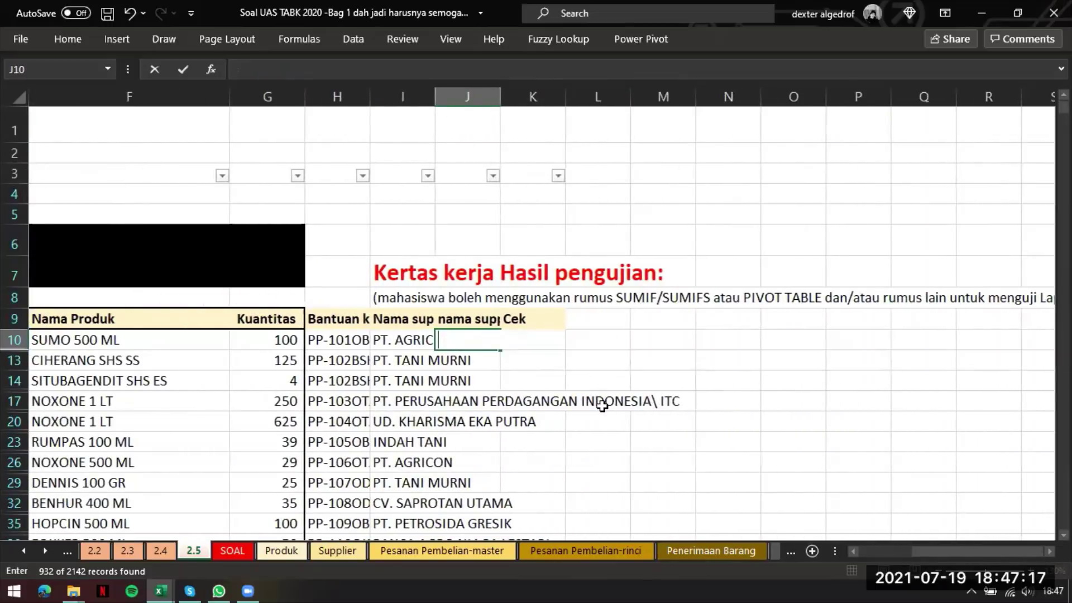
{"action": "key", "text": "Return"}
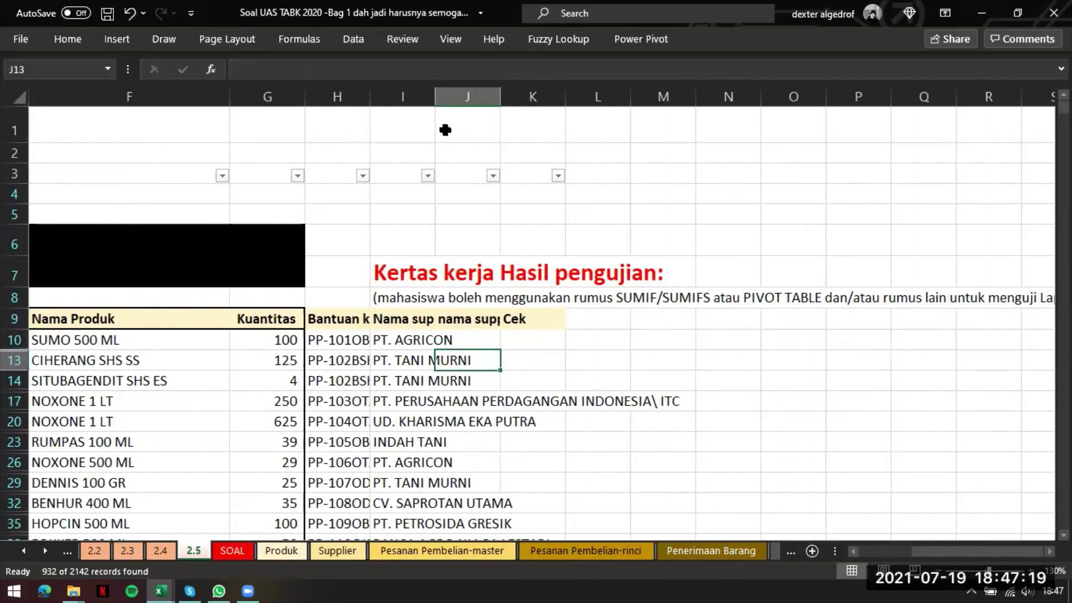
- Delete column J, which is headed for the supplier master names
{"action": "right_click", "coordinate": [466, 98]}
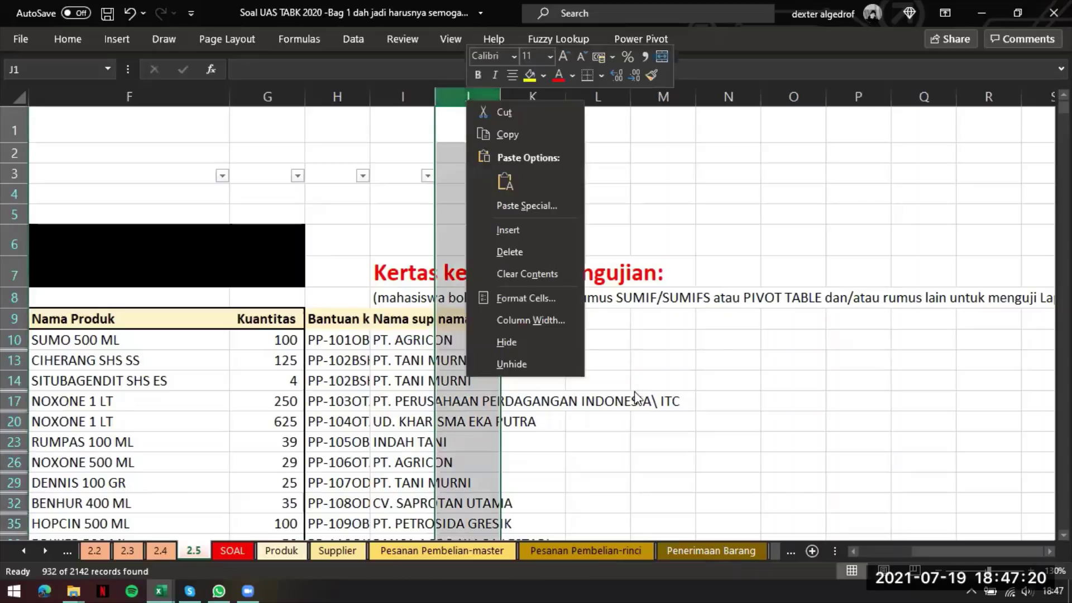
{"action": "left_click", "coordinate": [517, 253]}
- In J10 under Cek, compare the two supplier names with =D10=I10 and copy the formula down the column
{"action": "left_click", "coordinate": [465, 345]}
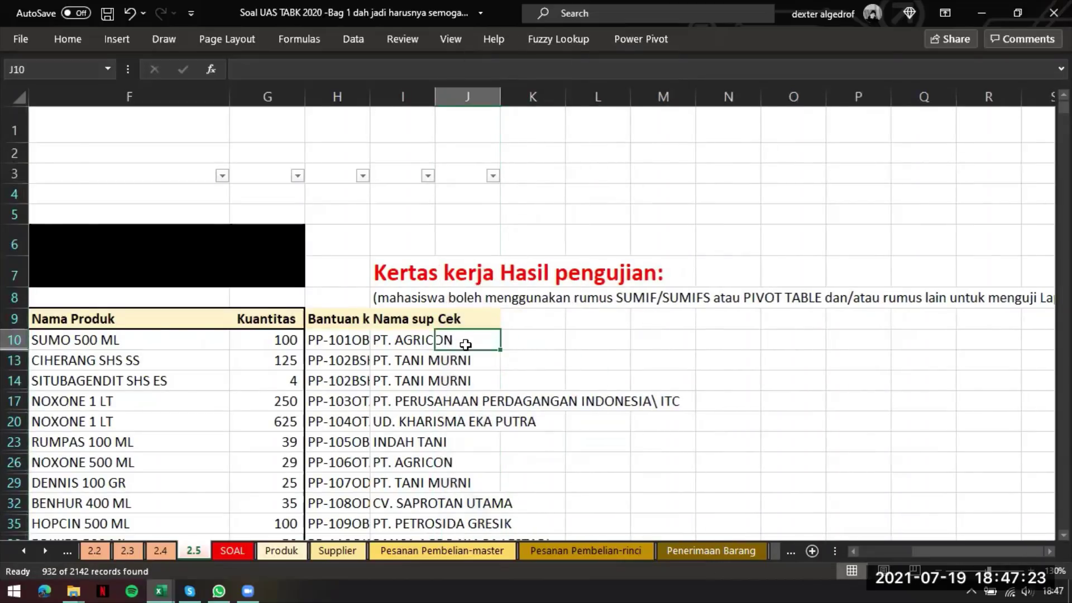
{"action": "scroll", "coordinate": [465, 344], "scroll_direction": "left", "scroll_amount": 3}
{"action": "scroll", "coordinate": [586, 370], "scroll_direction": "right", "scroll_amount": 2}
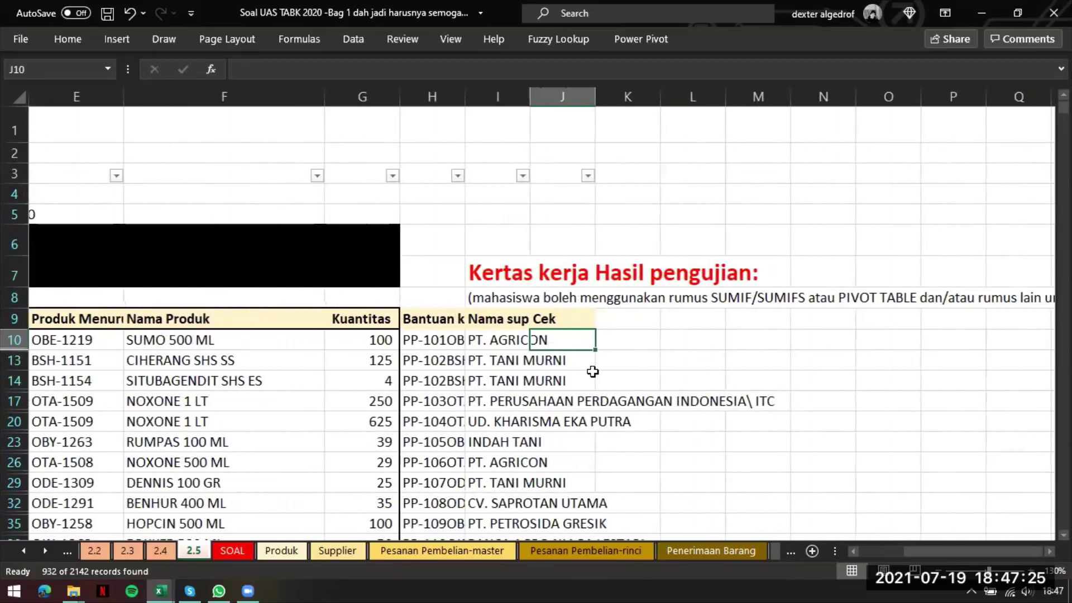
{"action": "type", "text": "="}
{"action": "key", "text": "Left"}
{"action": "key", "text": "Left"}
{"action": "key", "text": "Left"}
{"action": "key", "text": "Left"}
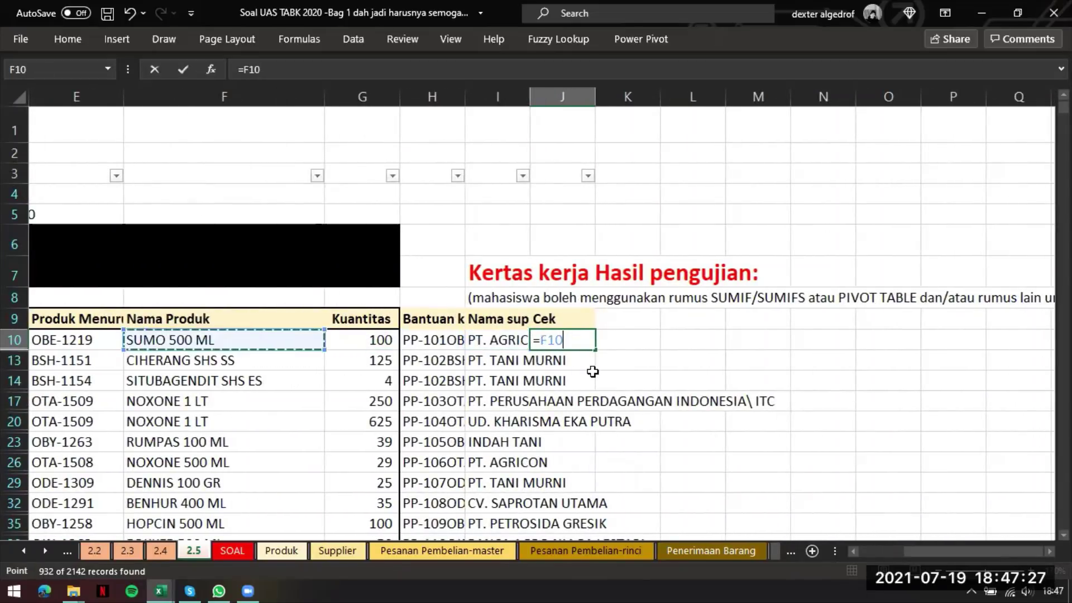
{"action": "key", "text": "Left"}
{"action": "key", "text": "Left"}
{"action": "key", "text": "Left"}
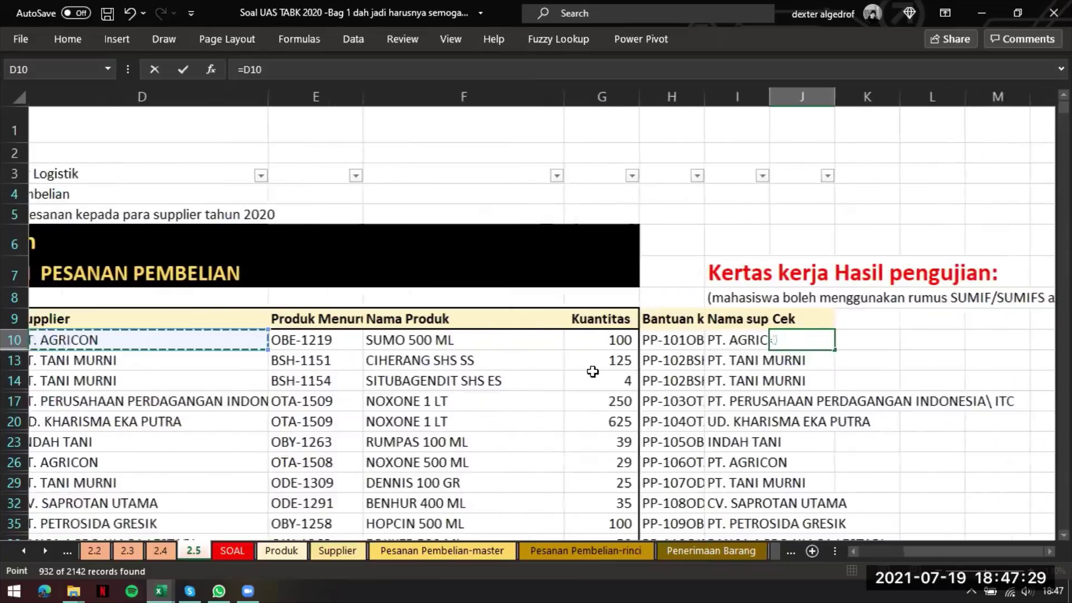
{"action": "key", "text": "Right"}
{"action": "type", "text": "="}
{"action": "key", "text": "Left"}
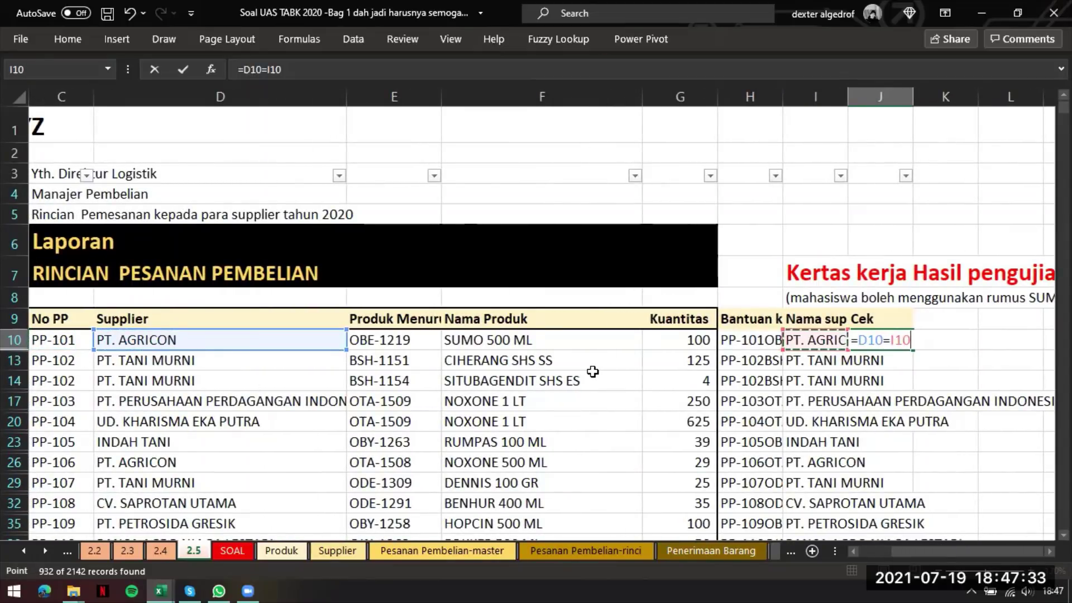
{"action": "key", "text": "Return"}
{"action": "left_click", "coordinate": [900, 346]}
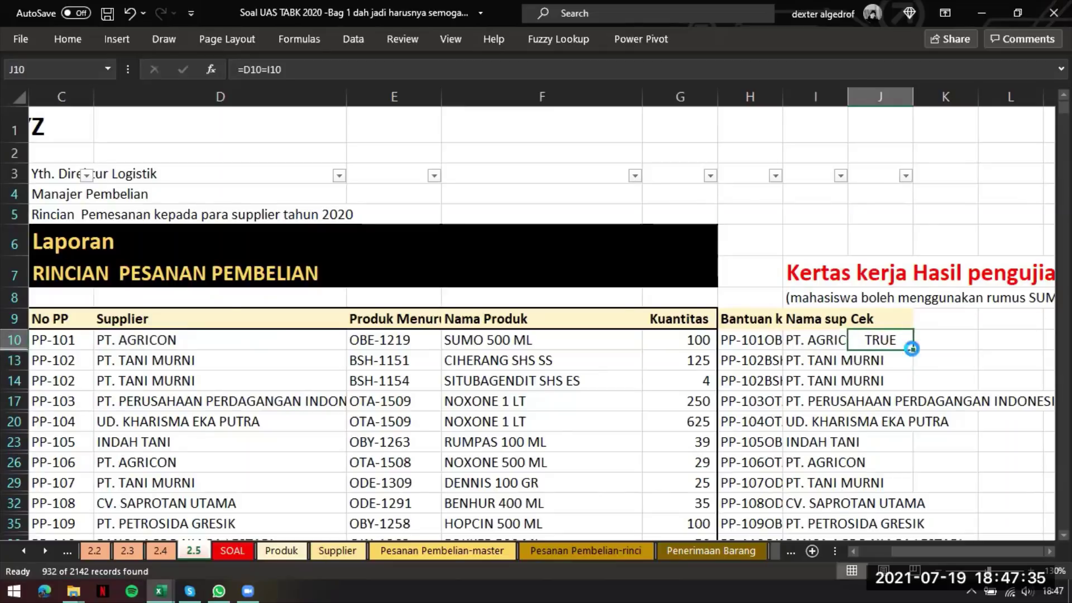
{"action": "double_click", "coordinate": [911, 348]}
- Filter the Cek column to exclude TRUE and review the remaining supplier name exception rows
{"action": "left_click", "coordinate": [906, 175]}
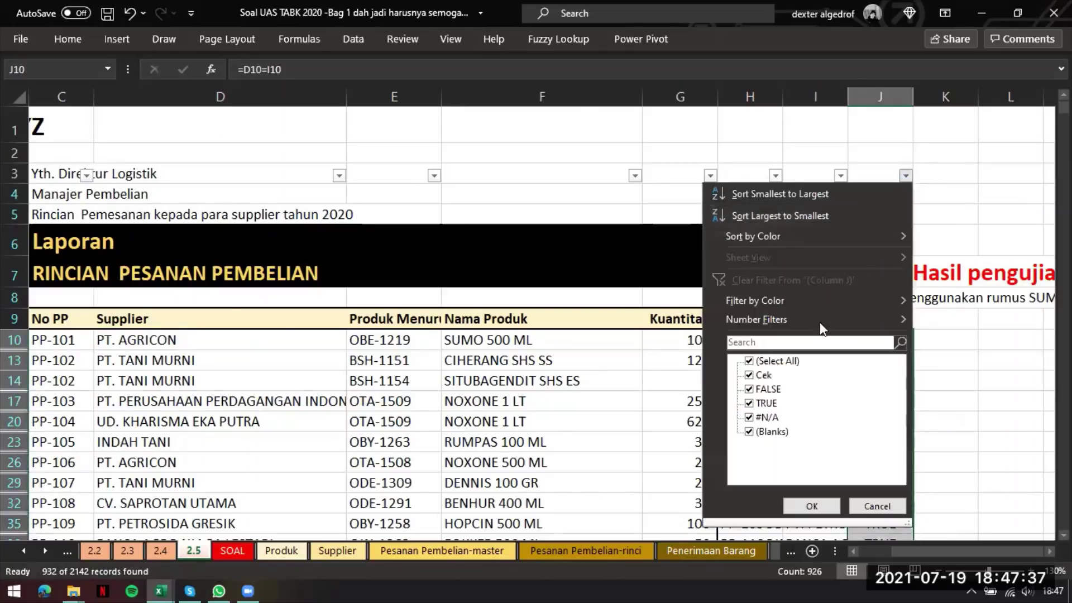
{"action": "left_click", "coordinate": [766, 407]}
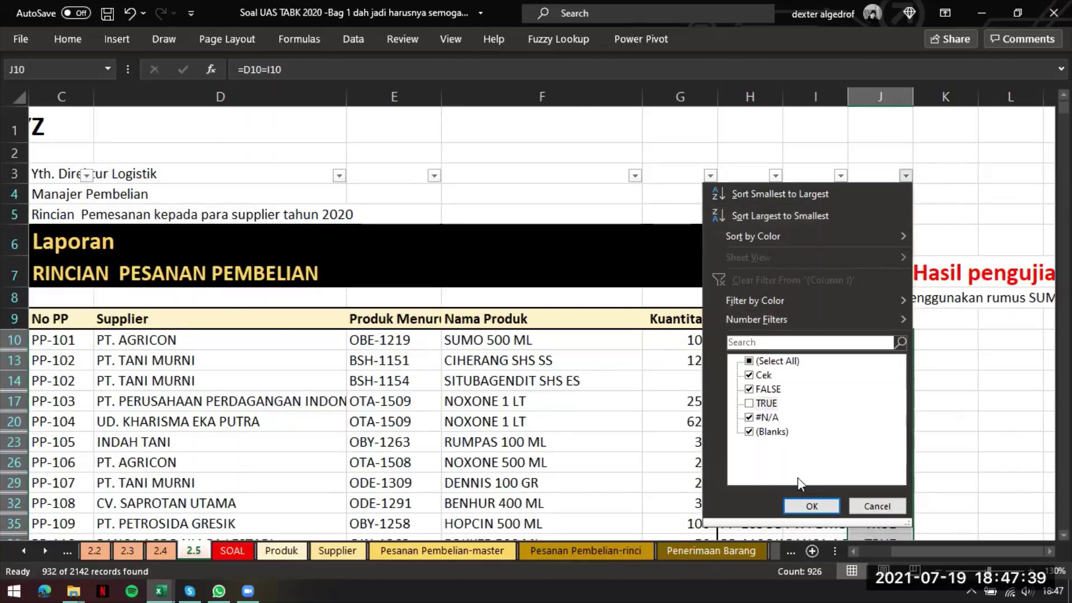
{"action": "left_click", "coordinate": [812, 506]}
{"action": "left_click_drag", "start_coordinate": [892, 339], "coordinate": [67, 381]}
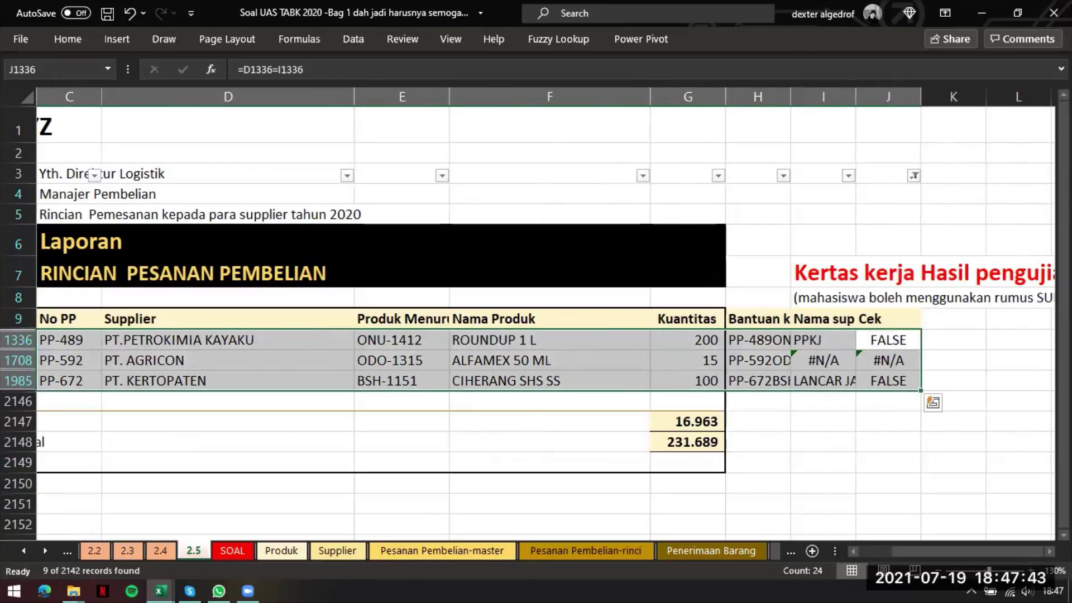
{"action": "key", "text": "alt+Tab"}
{"action": "key", "text": "alt+Tab"}
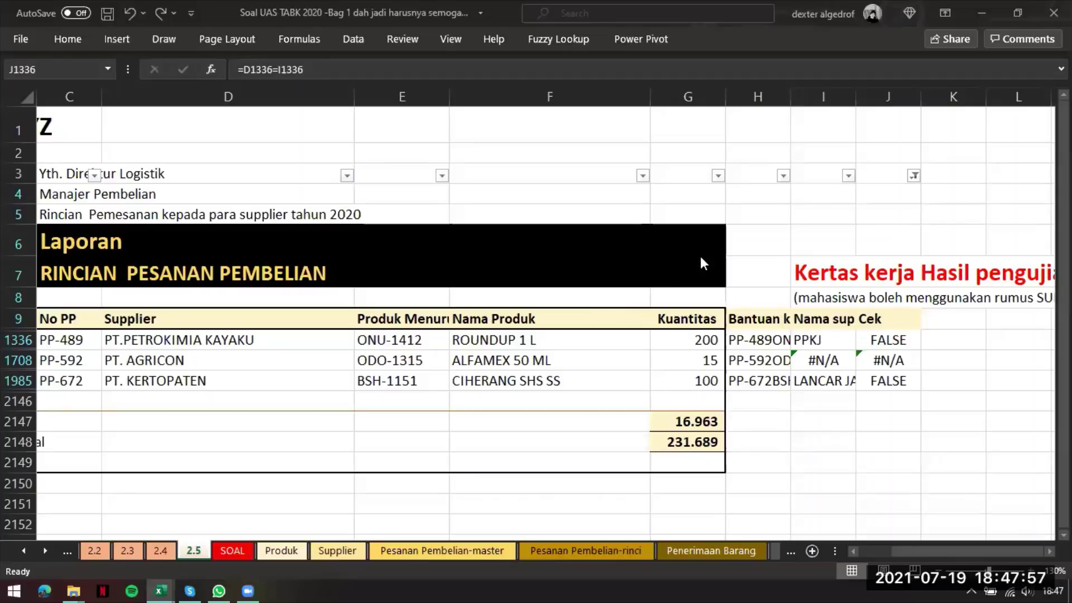
{"action": "scroll", "coordinate": [768, 299], "scroll_direction": "right", "scroll_amount": 2}
{"action": "scroll", "coordinate": [647, 262], "scroll_direction": "left", "scroll_amount": 4}
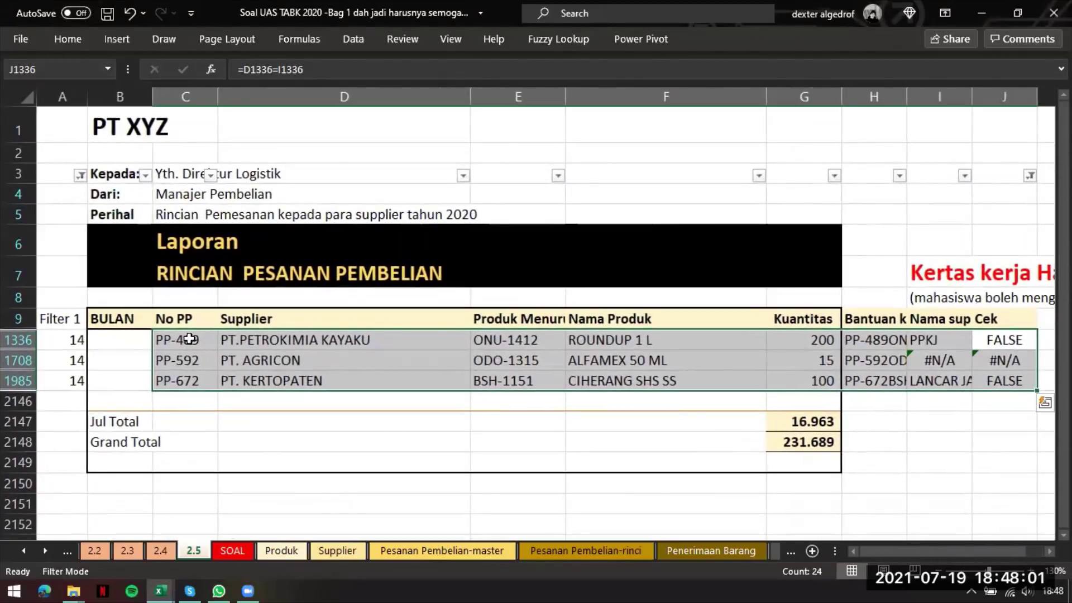
- Read the free bonus quantity rules and the test questions in section 3 of the SOAL sheet
{"action": "key", "text": "alt+Tab"}
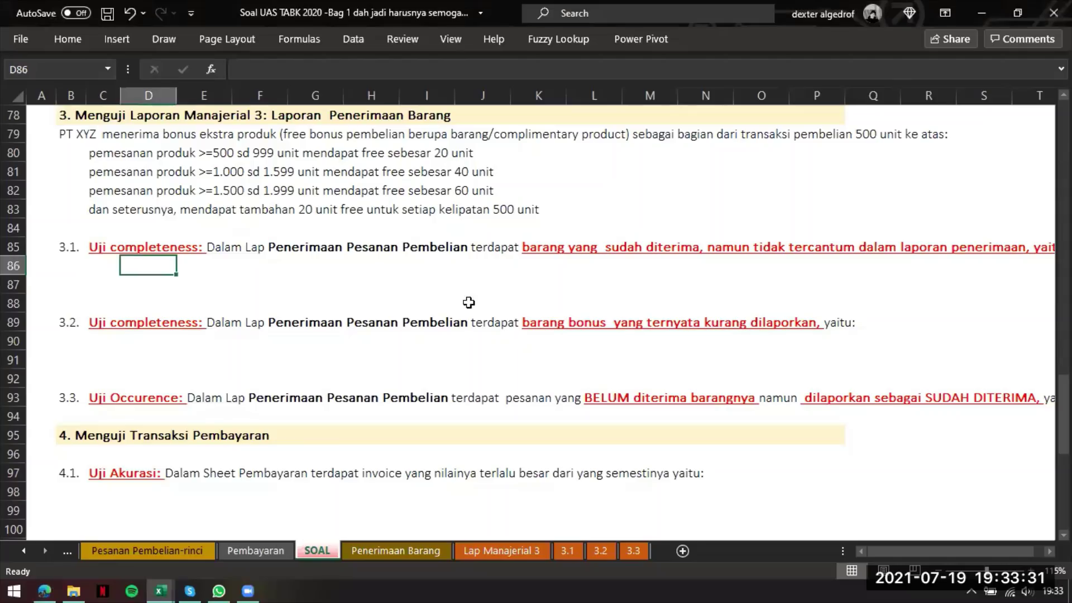
{"action": "scroll", "coordinate": [315, 286], "scroll_direction": "up", "scroll_amount": 1}
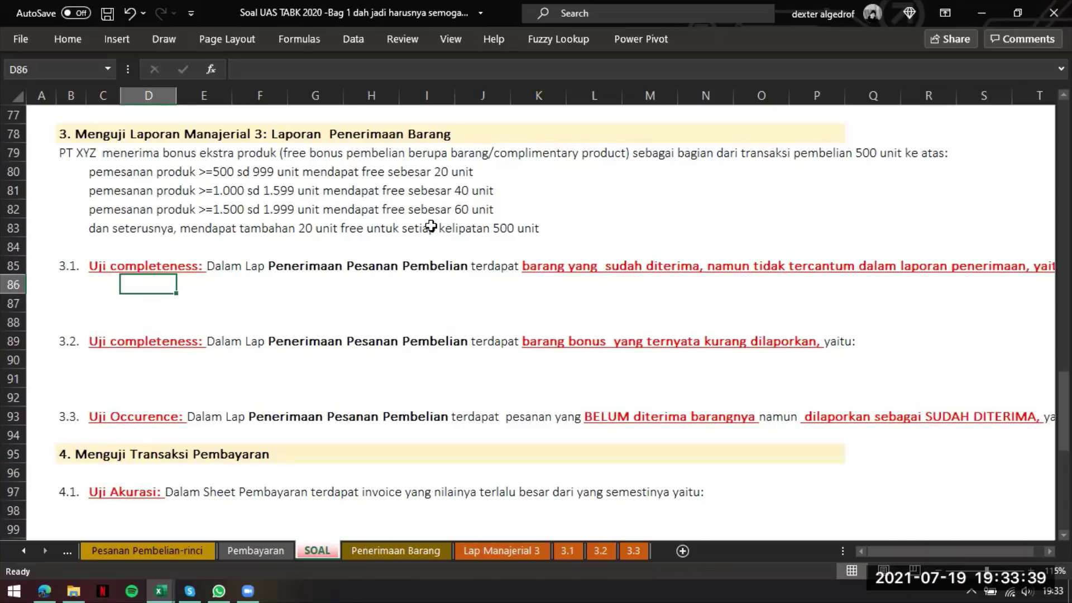
{"action": "left_click_drag", "start_coordinate": [65, 151], "coordinate": [612, 229]}
{"action": "left_click_drag", "start_coordinate": [109, 251], "coordinate": [437, 189]}
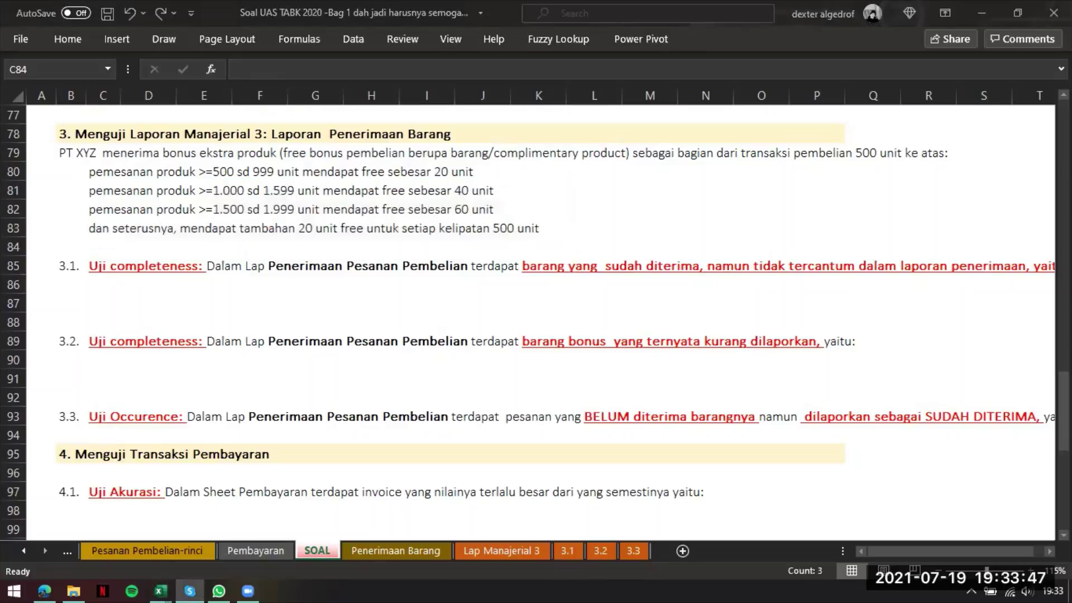
{"action": "left_click", "coordinate": [119, 307]}
{"action": "left_click_drag", "start_coordinate": [72, 283], "coordinate": [953, 327]}
{"action": "left_click", "coordinate": [429, 288]}
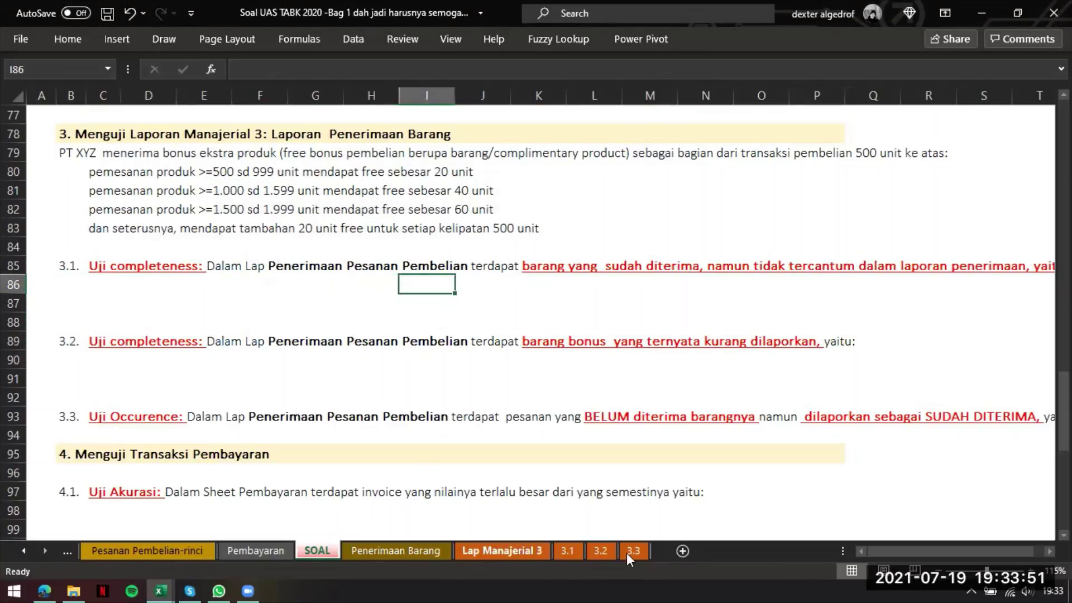
- Look at sheet 3.1 and examine the test 3.1 completeness question in row 85 of the SOAL sheet
{"action": "left_click", "coordinate": [572, 548]}
{"action": "key", "text": "ctrl+Page_Up"}
{"action": "key", "text": "ctrl+Page_Up"}
{"action": "key", "text": "ctrl+Page_Up"}
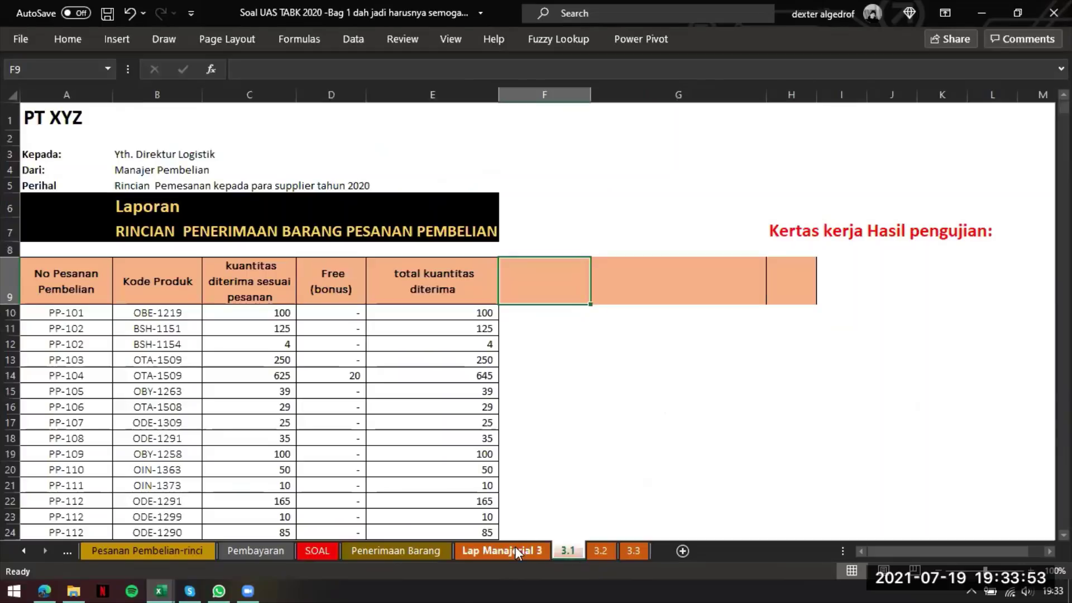
{"action": "key", "text": "Down"}
{"action": "key", "text": "Down"}
{"action": "key", "text": "Right"}
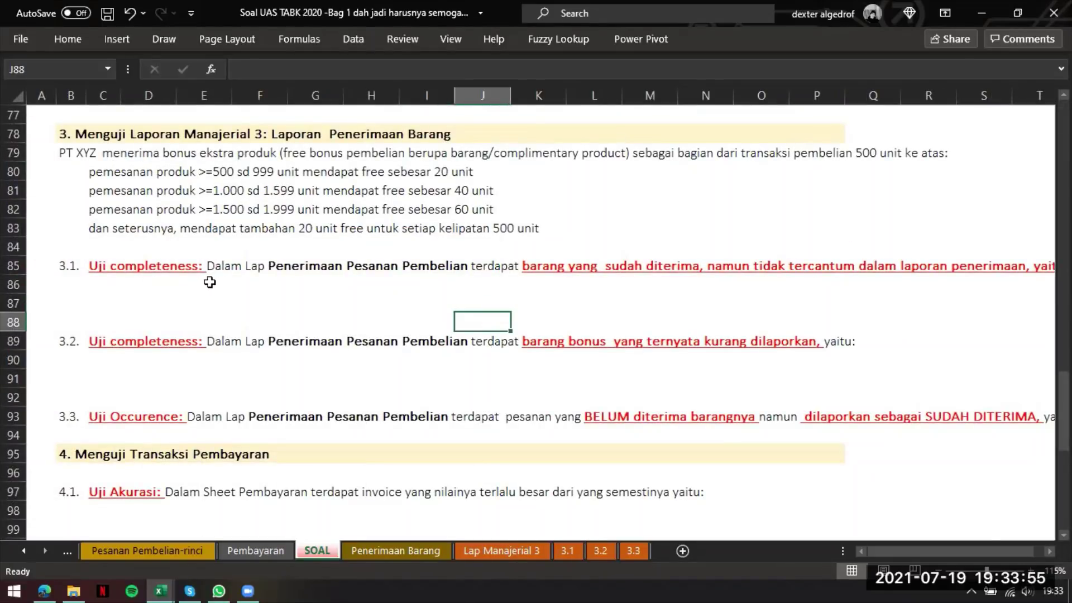
{"action": "left_click_drag", "start_coordinate": [209, 283], "coordinate": [520, 307]}
{"action": "scroll", "coordinate": [534, 302], "scroll_direction": "right", "scroll_amount": 2}
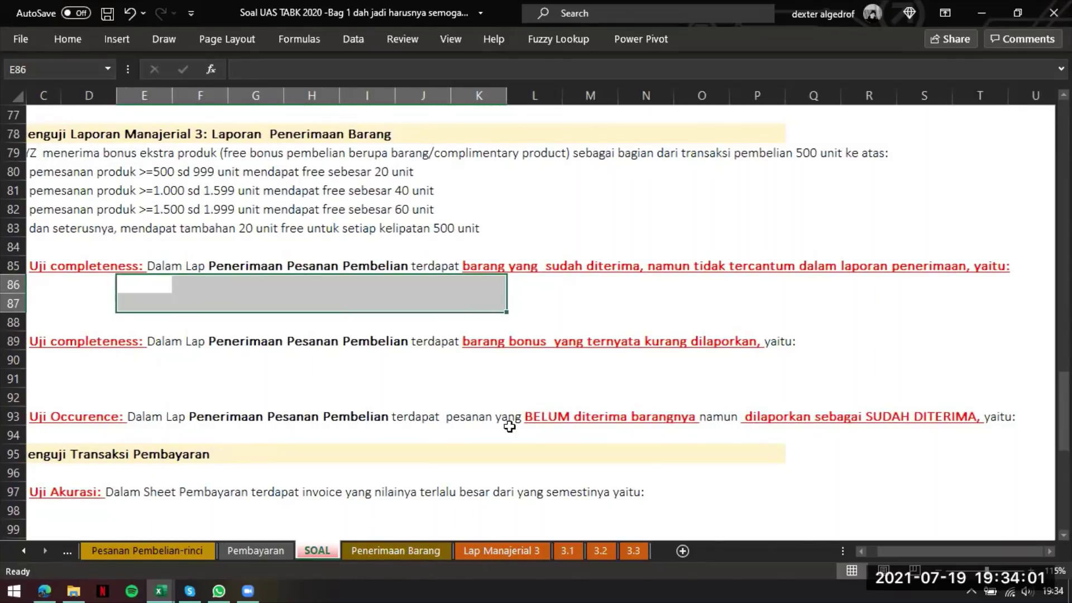
{"action": "left_click_drag", "start_coordinate": [650, 287], "coordinate": [924, 285]}
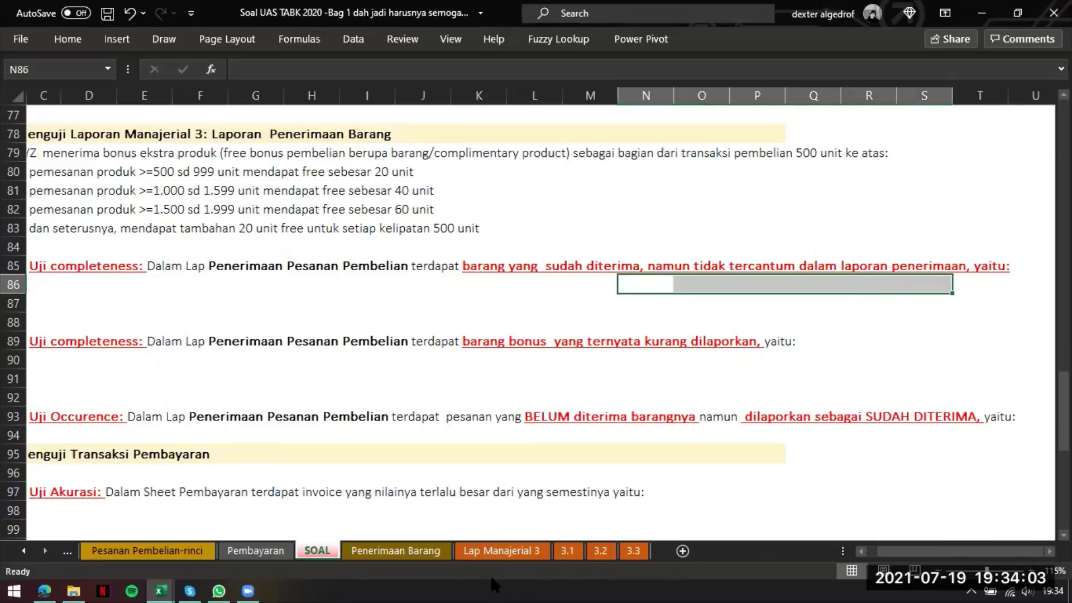
- Check the Lap Manajerial 3 report, and on sheet 3.1 enter the heading "bantuan" in F9
{"action": "left_click", "coordinate": [468, 555]}
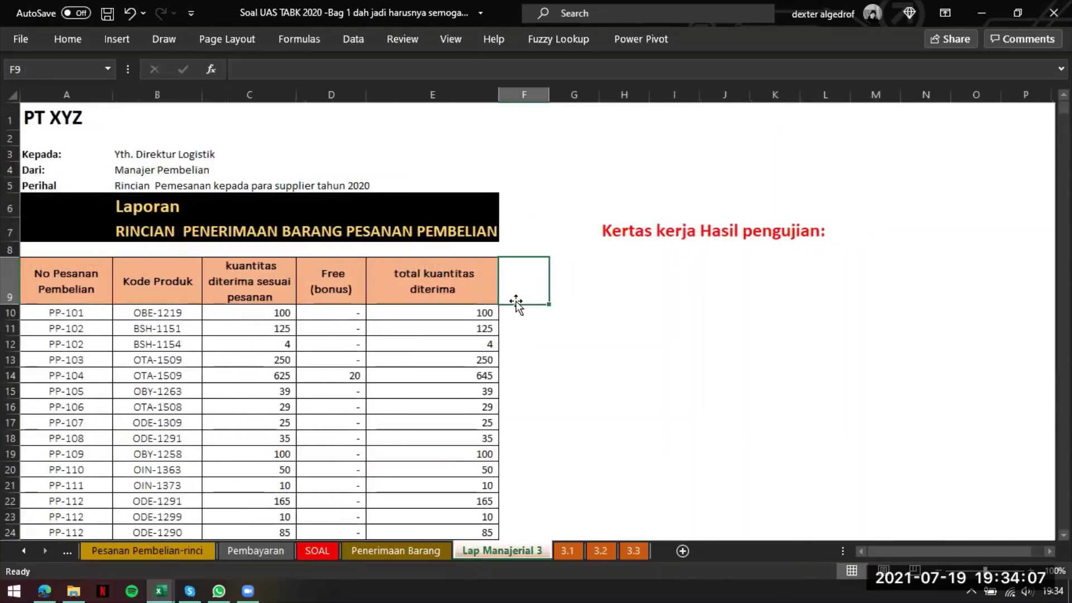
{"action": "left_click", "coordinate": [568, 552]}
{"action": "type", "text": "b"}
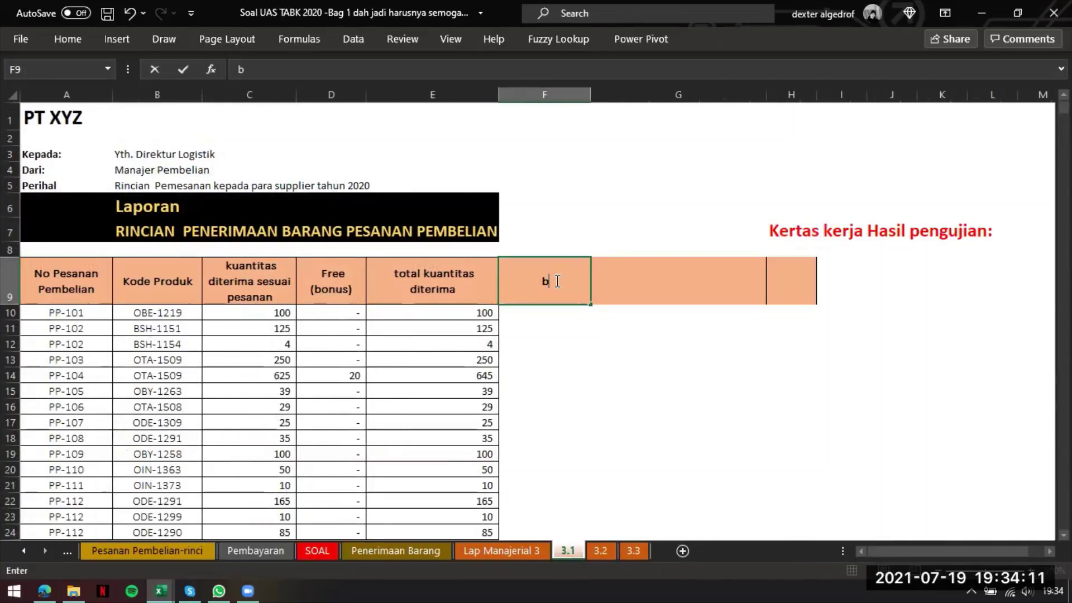
{"action": "type", "text": "antuan"}
{"action": "key", "text": "Return"}
- In F10, join the order number and product code with =A10&B10 and copy the formula down column F
{"action": "type", "text": "="}
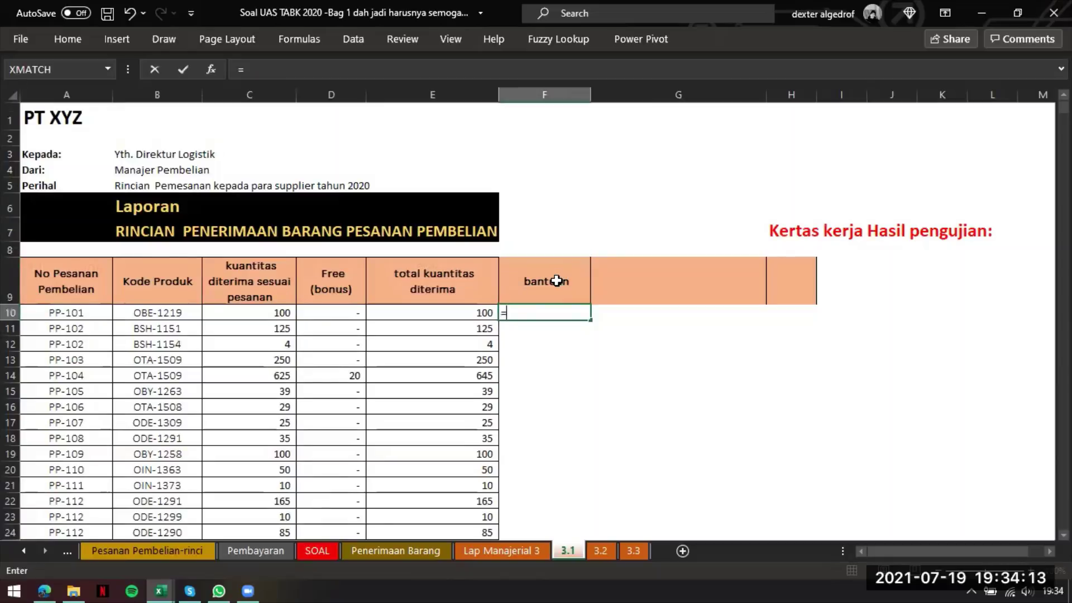
{"action": "key", "text": "Left"}
{"action": "key", "text": "Left"}
{"action": "key", "text": "Left"}
{"action": "key", "text": "Left"}
{"action": "key", "text": "Left"}
{"action": "type", "text": "&"}
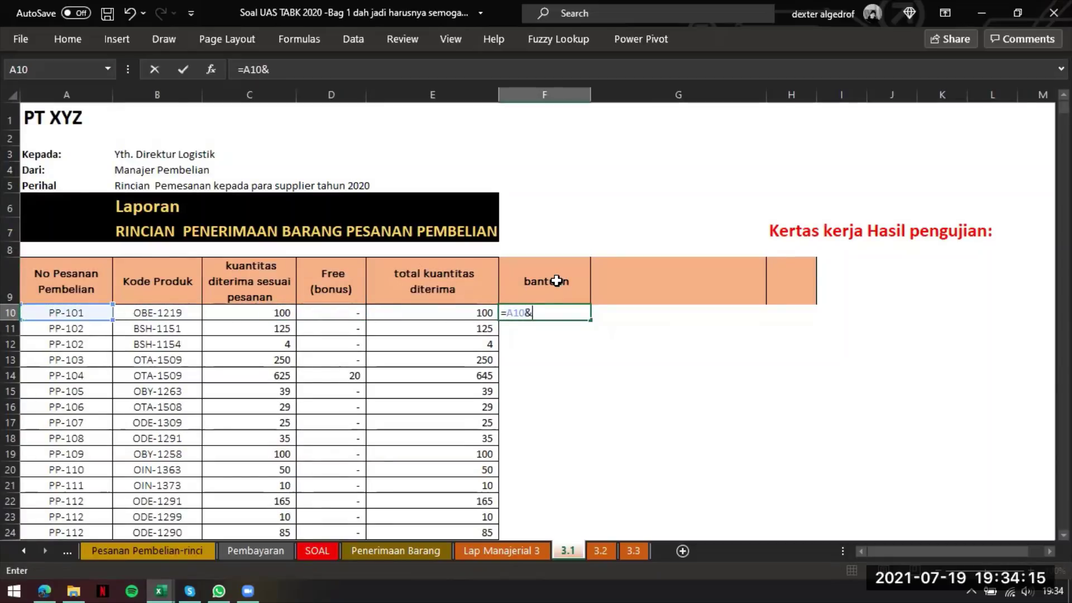
{"action": "key", "text": "Left"}
{"action": "key", "text": "Left"}
{"action": "key", "text": "Left"}
{"action": "key", "text": "Left"}
{"action": "key", "text": "Return"}
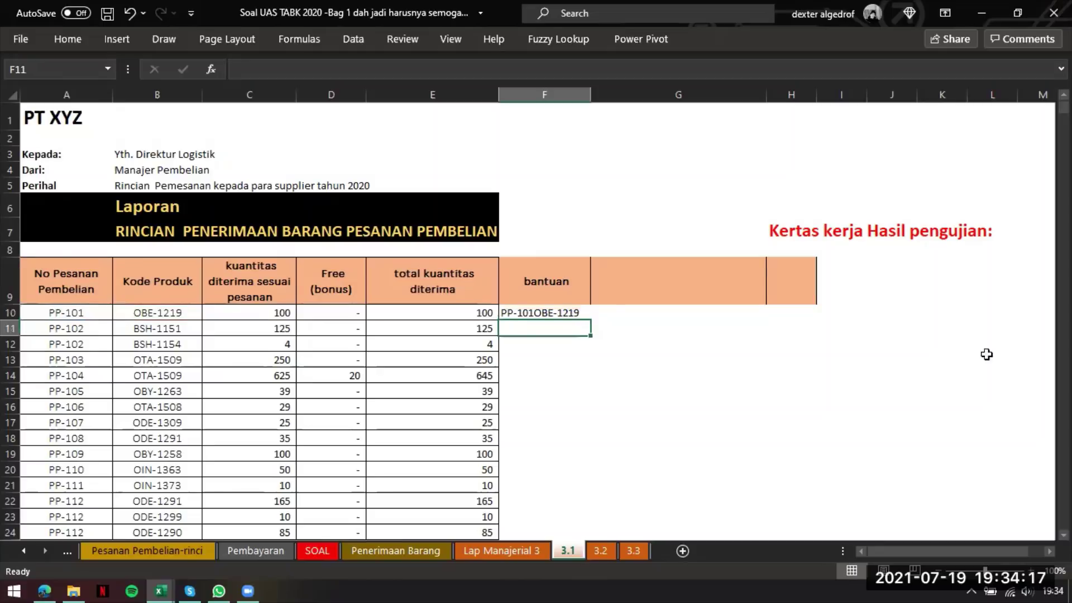
{"action": "left_click", "coordinate": [581, 314]}
{"action": "double_click", "coordinate": [591, 320]}
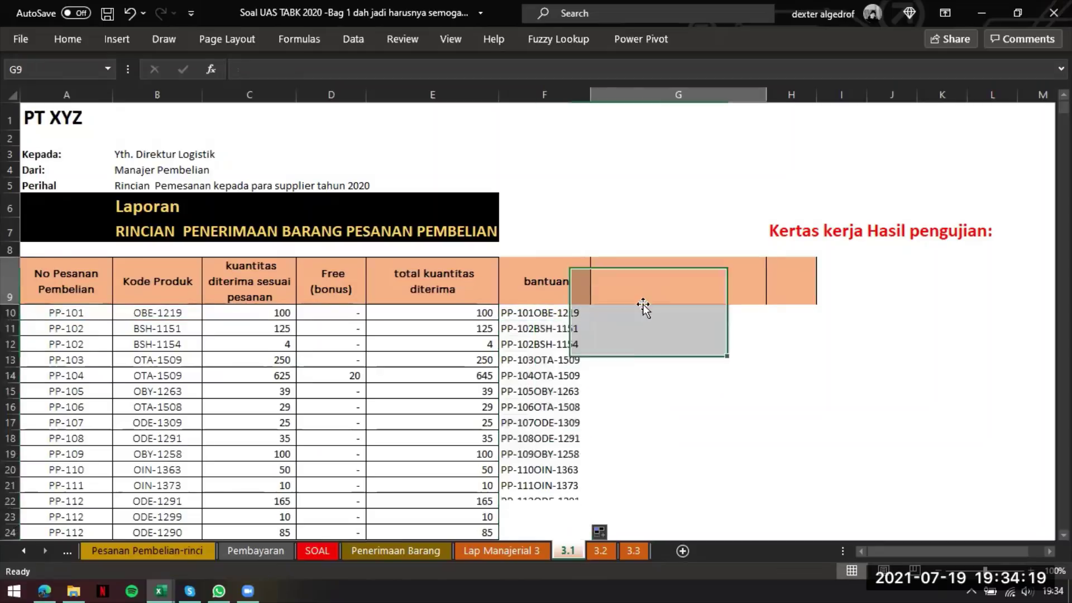
{"action": "left_click", "coordinate": [643, 302]}
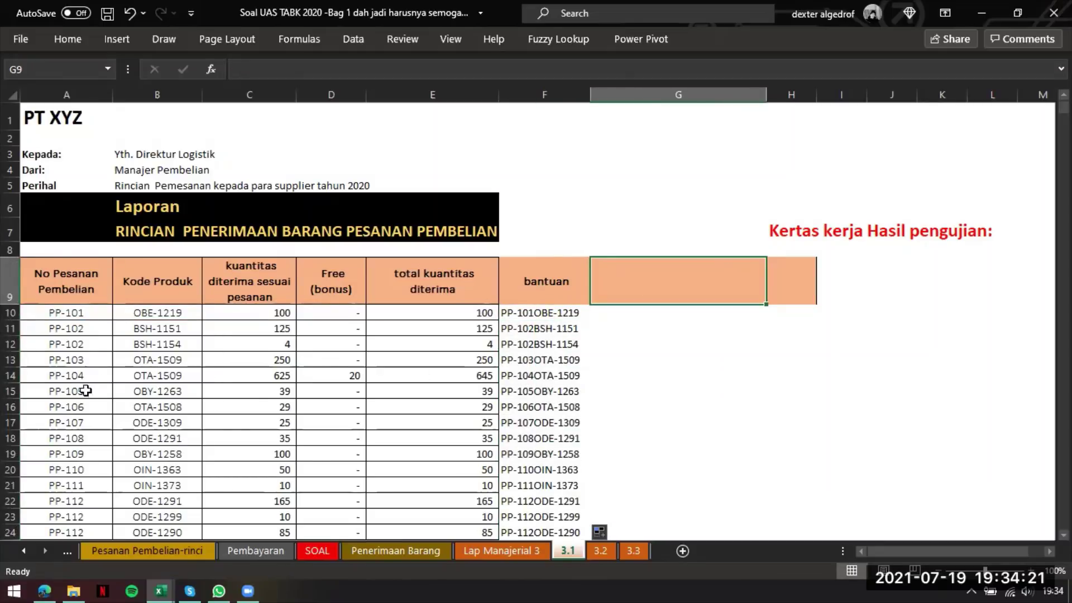
{"action": "left_click", "coordinate": [80, 327]}
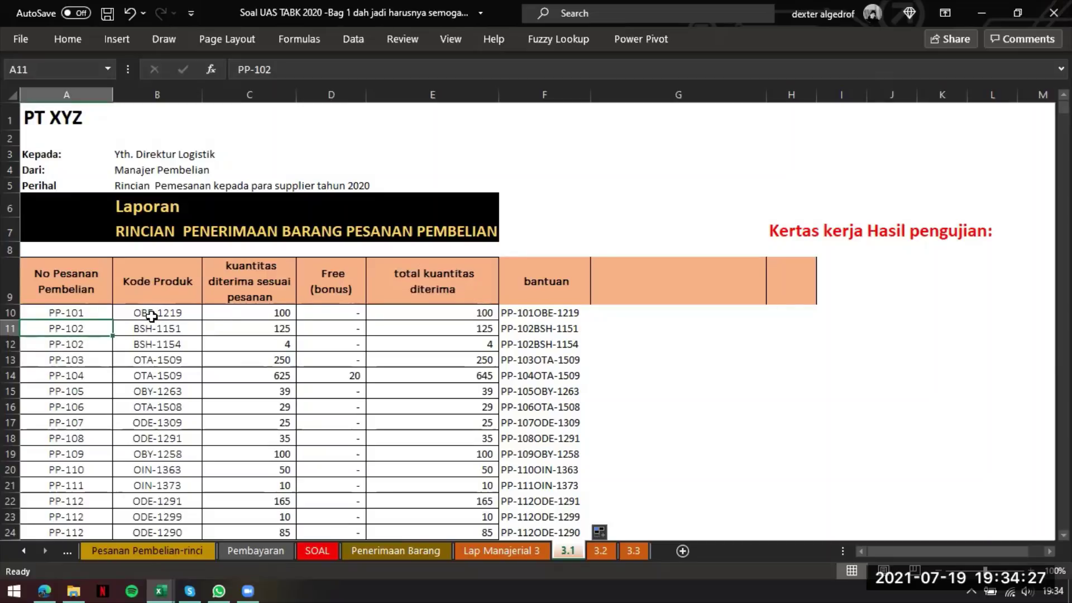
{"action": "left_click_drag", "start_coordinate": [152, 317], "coordinate": [156, 329]}
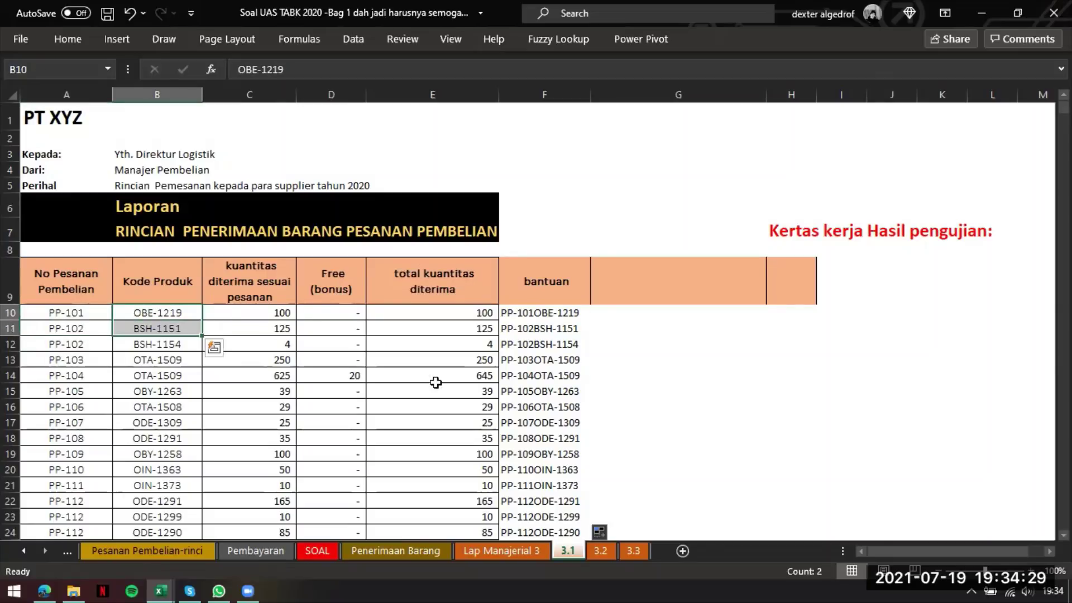
{"action": "left_click", "coordinate": [630, 317]}
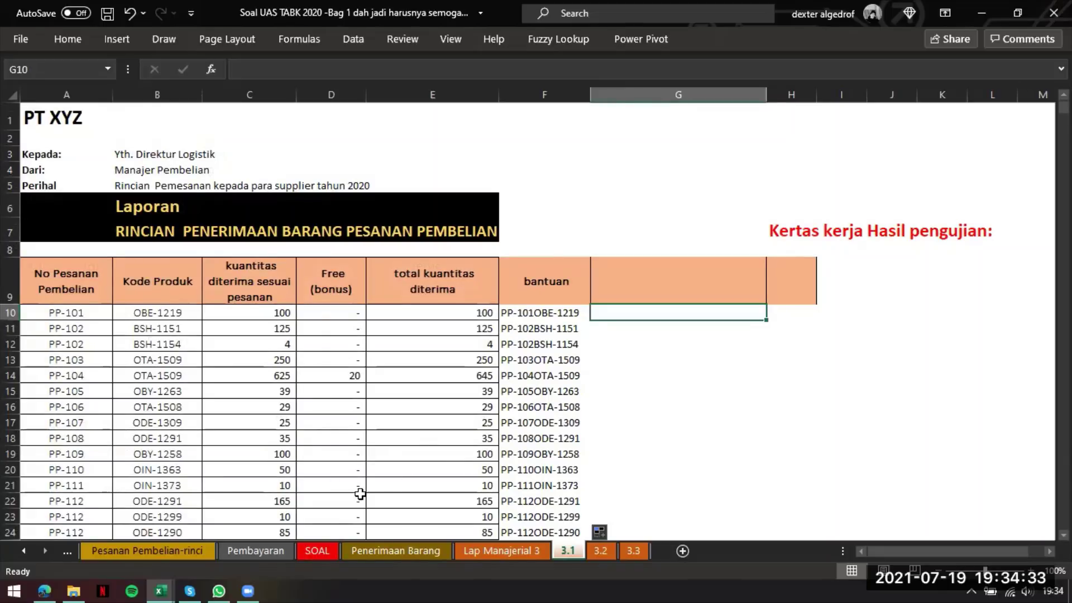
{"action": "left_click", "coordinate": [770, 434]}
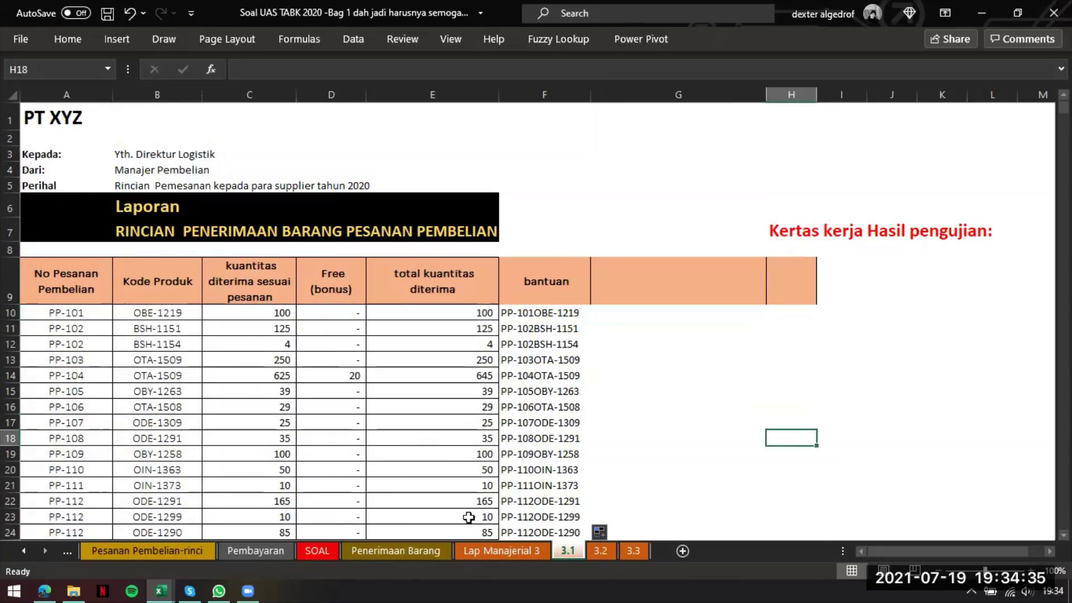
- On the Penerimaan Barang sheet, insert an empty column before the received quantity column E
{"action": "left_click", "coordinate": [446, 552]}
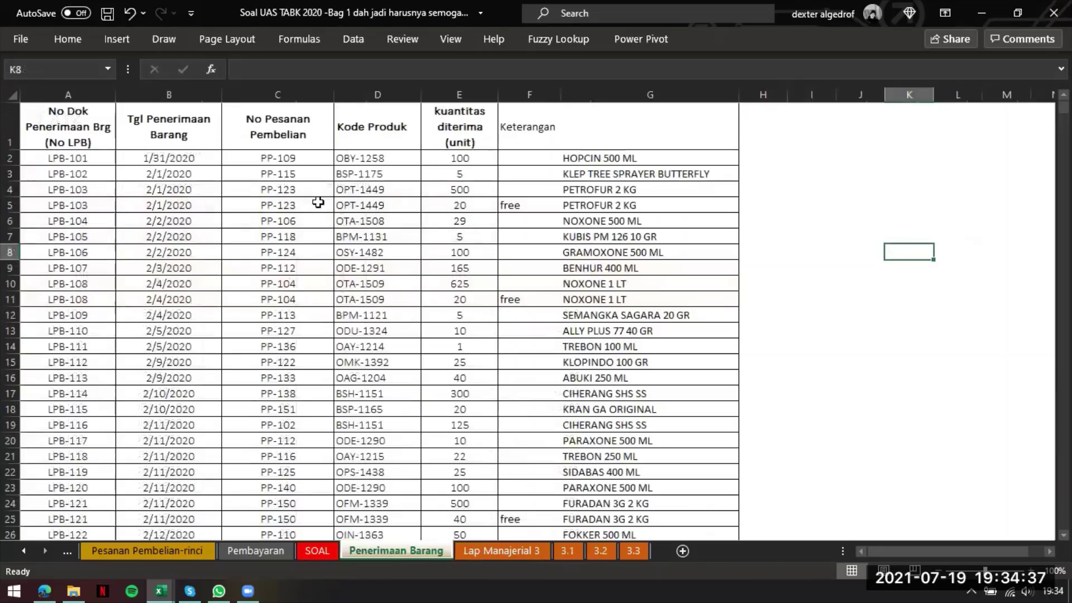
{"action": "left_click", "coordinate": [459, 95]}
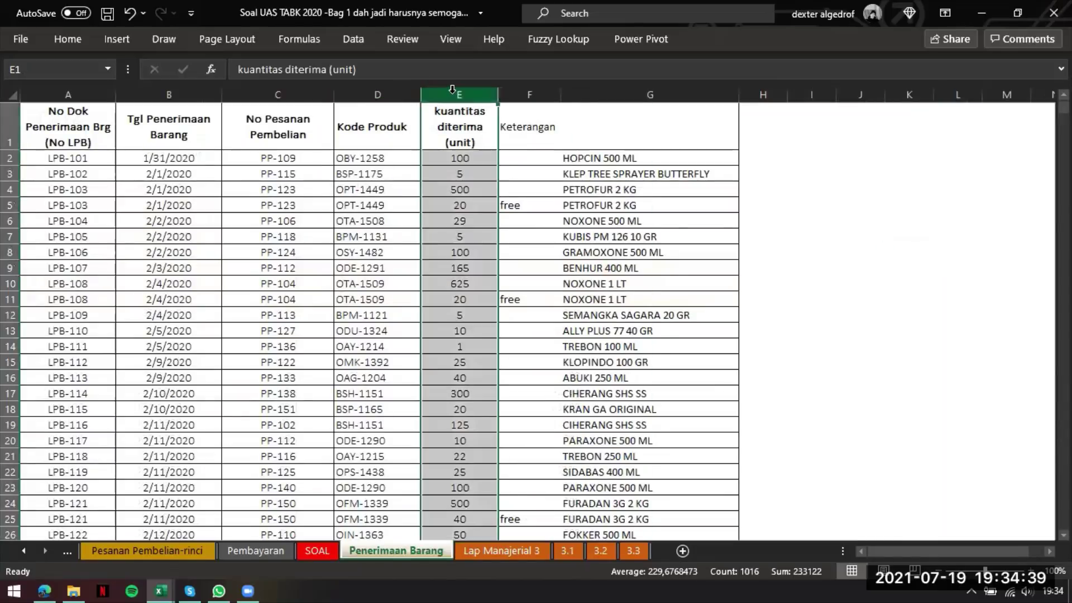
{"action": "right_click", "coordinate": [453, 94]}
{"action": "left_click", "coordinate": [479, 223]}
- In E2, join the order number and product code with =C2&D2 and copy the formula down column E
{"action": "left_click", "coordinate": [482, 158]}
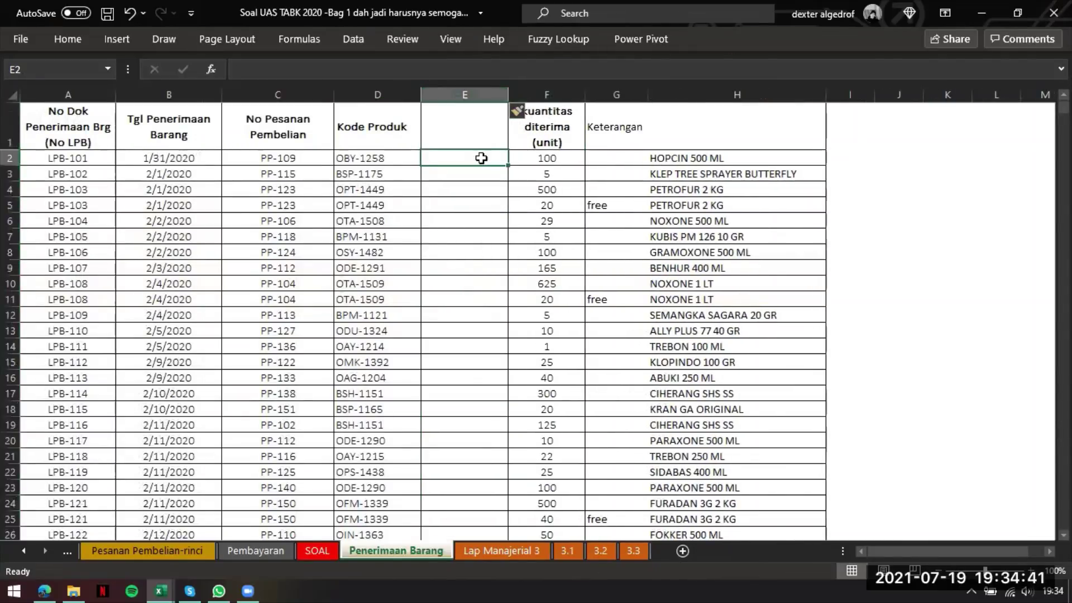
{"action": "type", "text": "="}
{"action": "key", "text": "Left"}
{"action": "key", "text": "Left"}
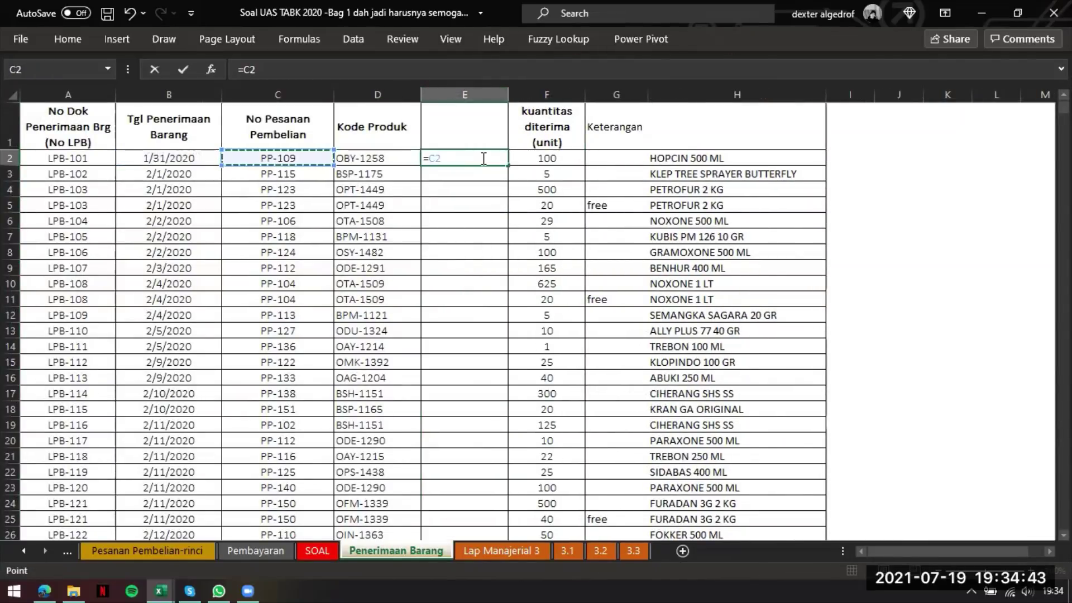
{"action": "type", "text": "&"}
{"action": "key", "text": "Left"}
{"action": "key", "text": "Return"}
{"action": "left_click", "coordinate": [505, 158]}
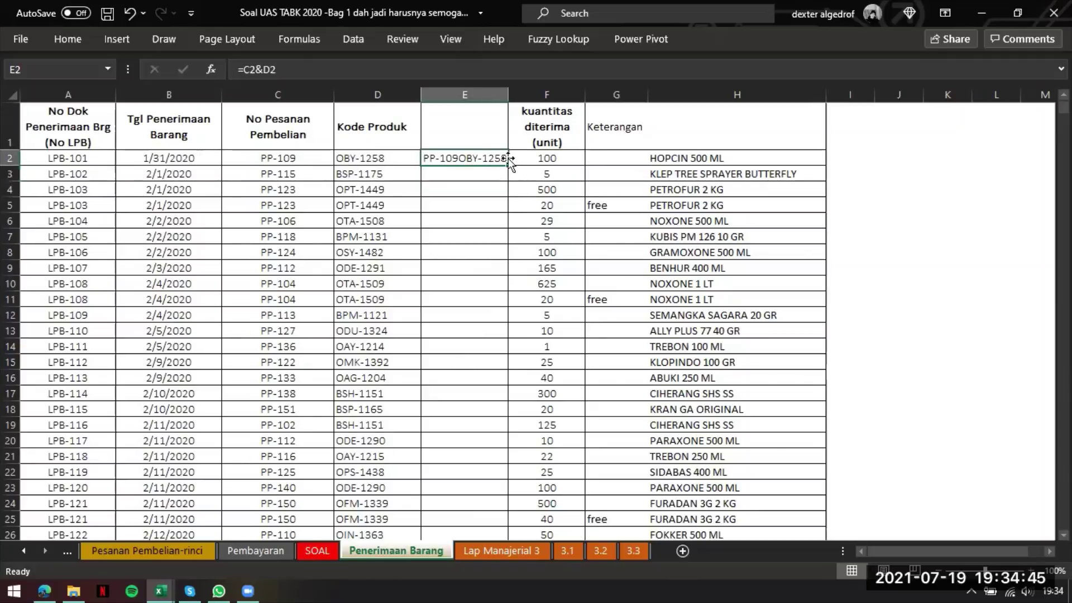
{"action": "double_click", "coordinate": [509, 159]}
- Examine receipt rows 4 and 5, comparing their document number, order number, product code, quantity and free note
{"action": "left_click", "coordinate": [629, 179]}
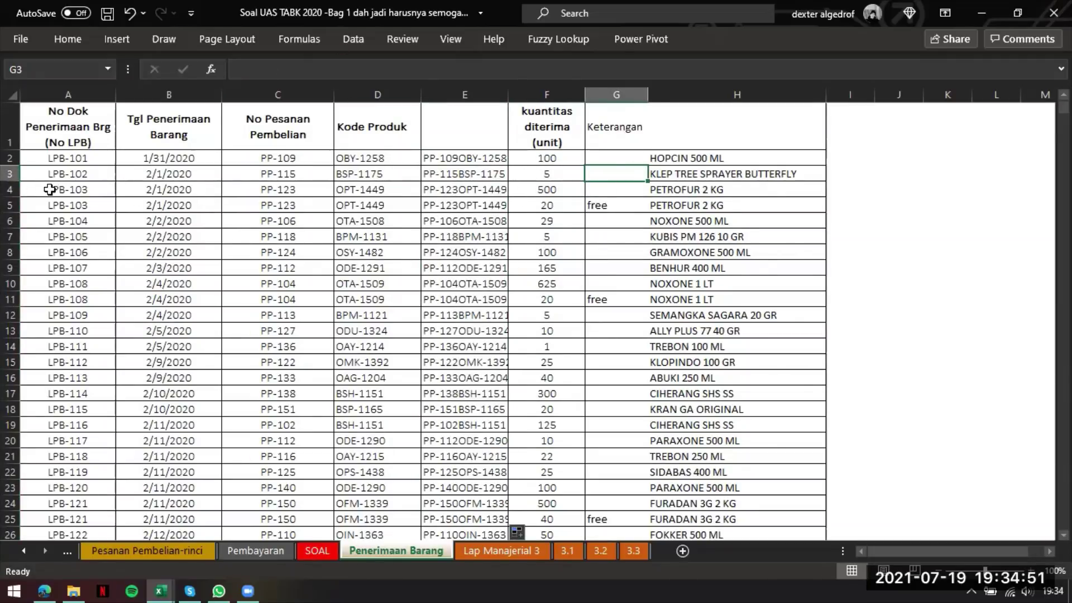
{"action": "left_click_drag", "start_coordinate": [50, 190], "coordinate": [537, 203]}
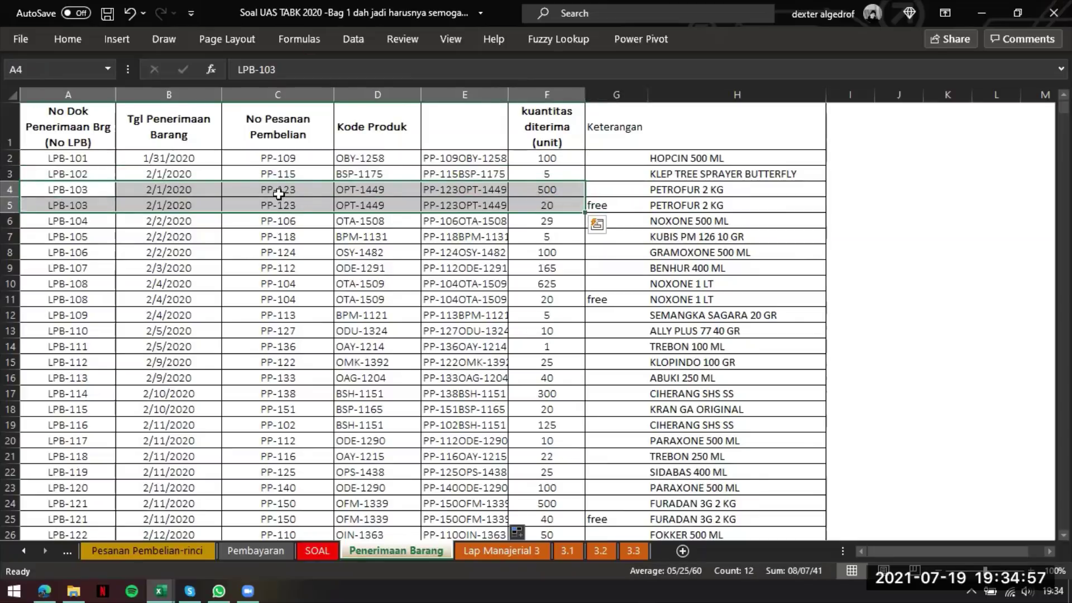
{"action": "left_click_drag", "start_coordinate": [272, 195], "coordinate": [394, 211]}
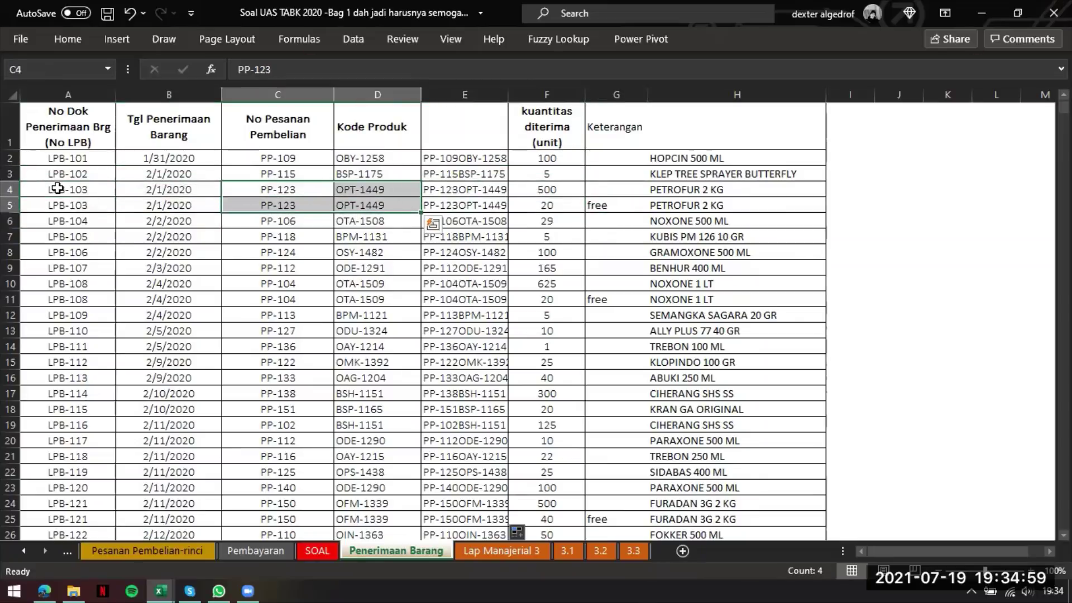
{"action": "left_click", "coordinate": [69, 192]}
{"action": "left_click_drag", "start_coordinate": [75, 205], "coordinate": [105, 201]}
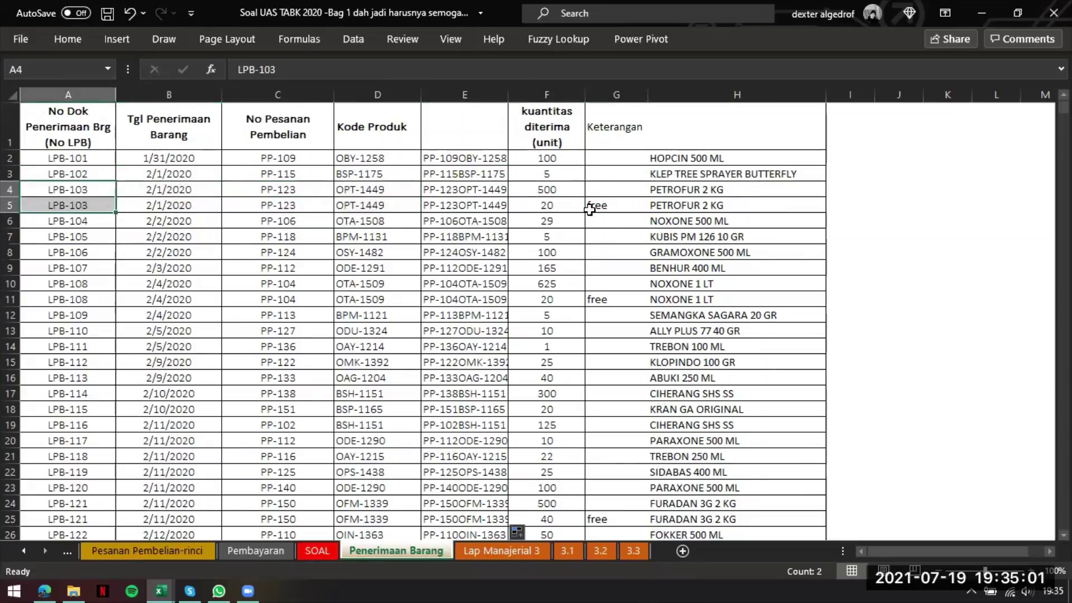
{"action": "left_click_drag", "start_coordinate": [591, 208], "coordinate": [593, 215]}
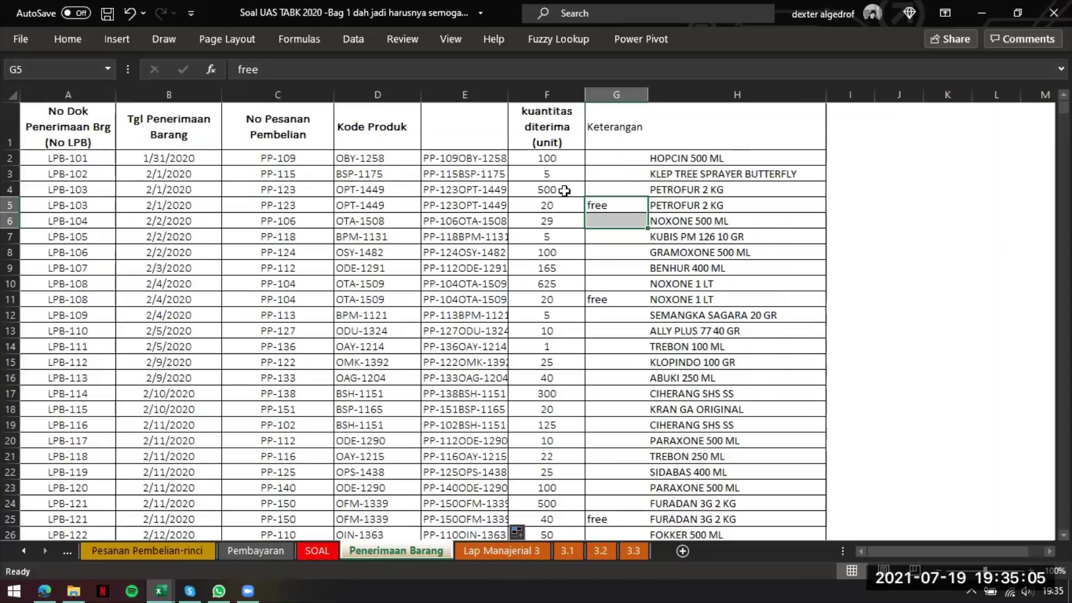
{"action": "mouse_move", "coordinate": [553, 190]}
{"action": "left_mouse_down"}
{"action": "mouse_move", "coordinate": [581, 207]}
{"action": "mouse_move", "coordinate": [557, 205]}
{"action": "left_mouse_up"}
{"action": "left_click", "coordinate": [850, 205]}
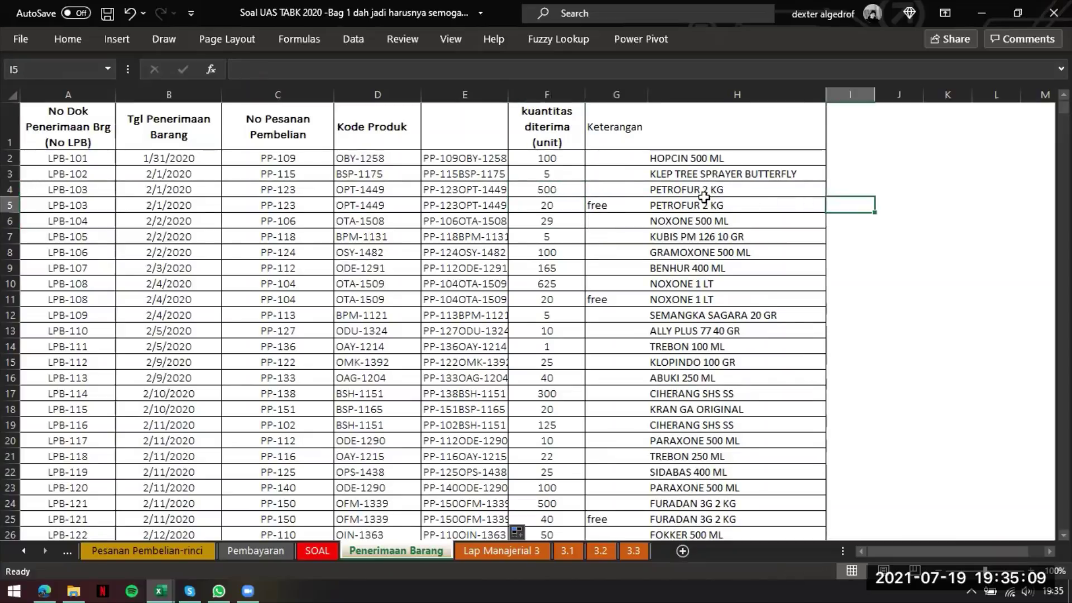
- On sheet 3.1, enter the heading "Menurut Lap Penerimaan barang" in G9
{"action": "left_click", "coordinate": [540, 553]}
{"action": "left_click", "coordinate": [568, 553]}
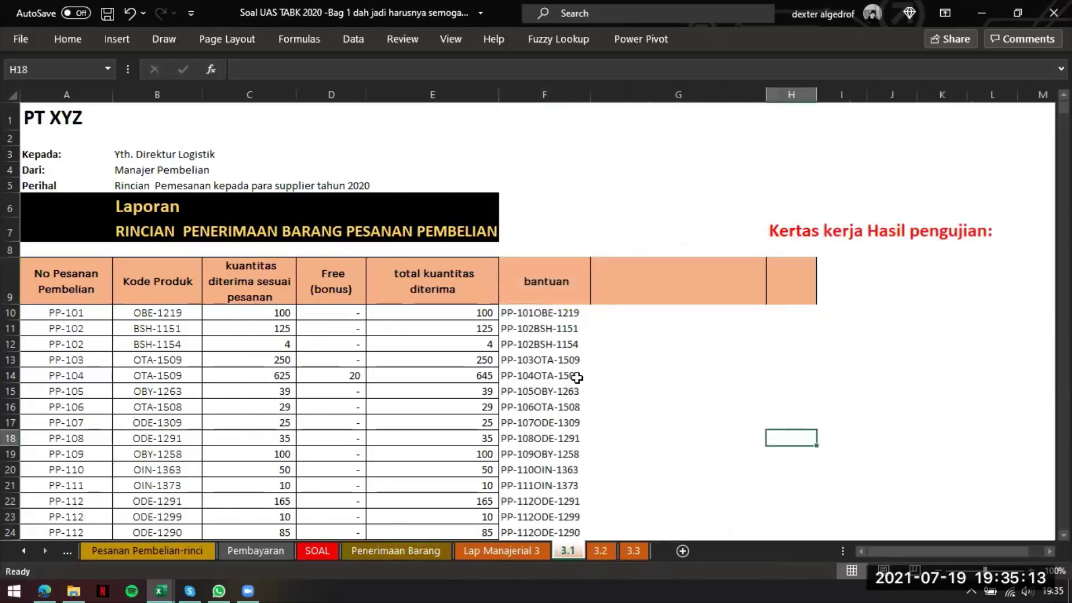
{"action": "left_click", "coordinate": [629, 284]}
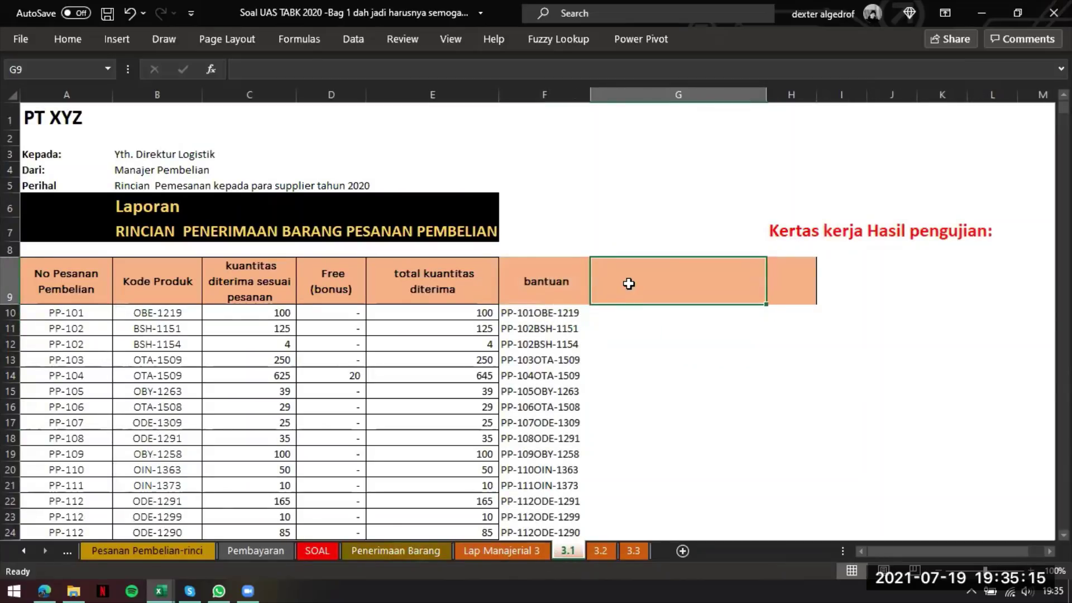
{"action": "type", "text": "Menurut "}
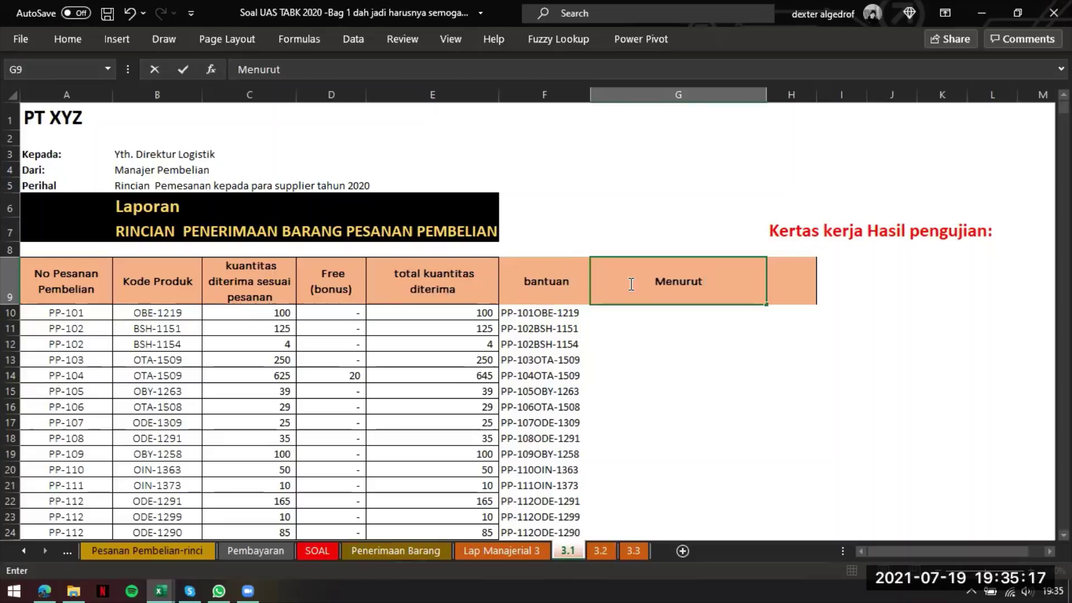
{"action": "type", "text": "Lap"}
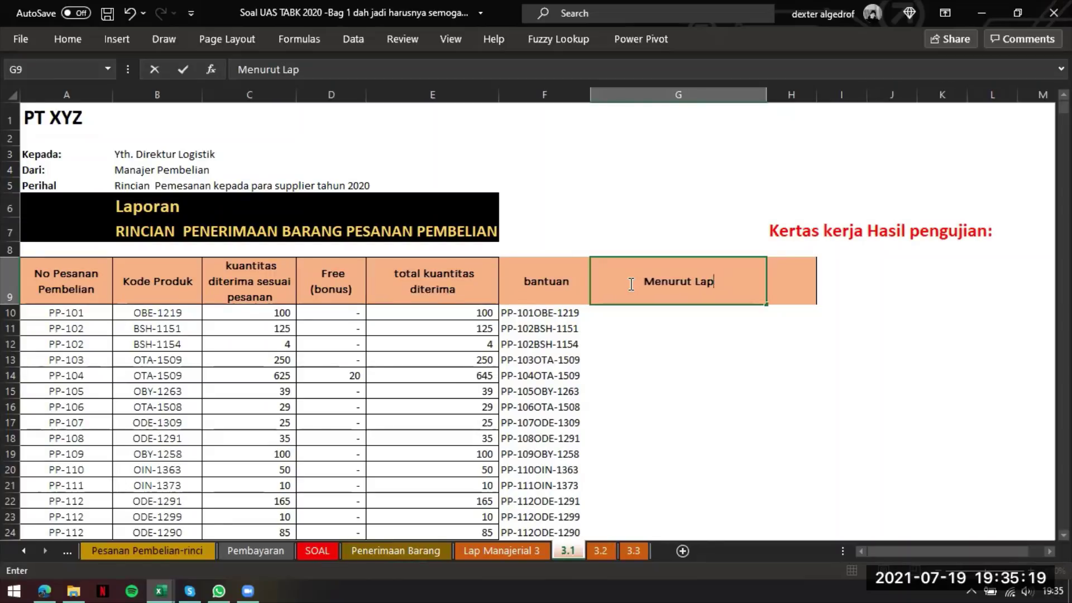
{"action": "type", "text": " Penerima"}
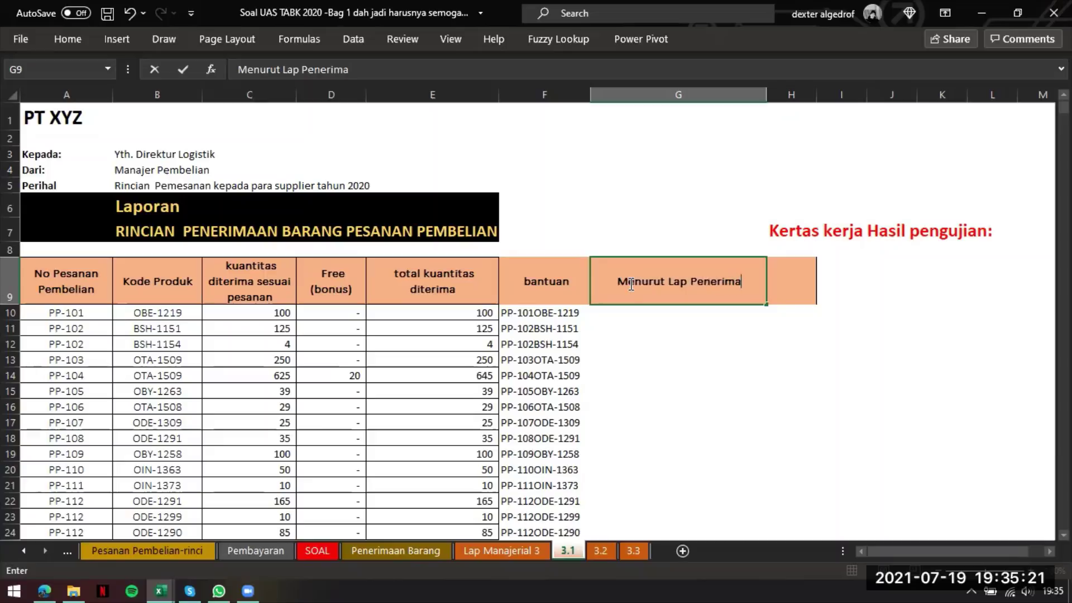
{"action": "type", "text": "an barang"}
{"action": "key", "text": "Return"}
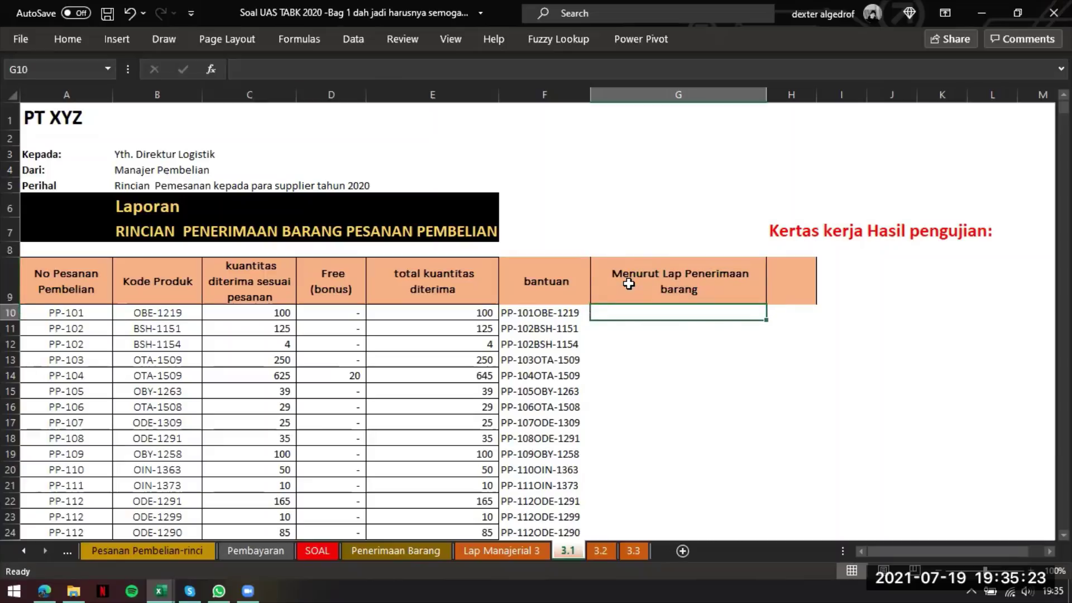
- In G10, enter a SUMIF with range 'Penerimaan Barang'!$E$2:$E$1016, an empty criterion and sum range 'Penerimaan Barang'!$F$2:$F$1016
{"action": "type", "text": "=sumif("}
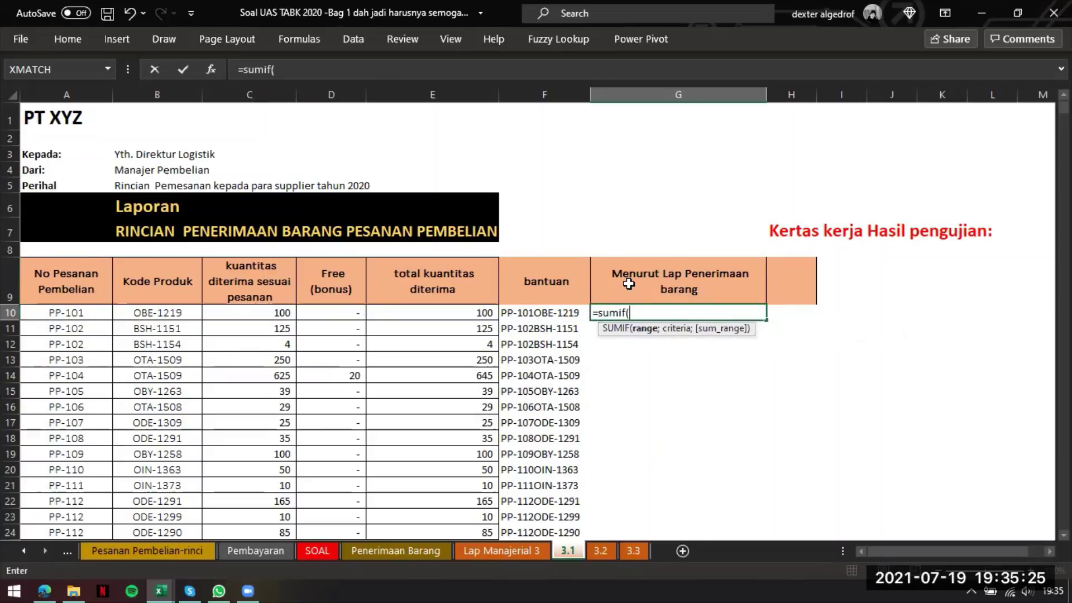
{"action": "key", "text": "Left"}
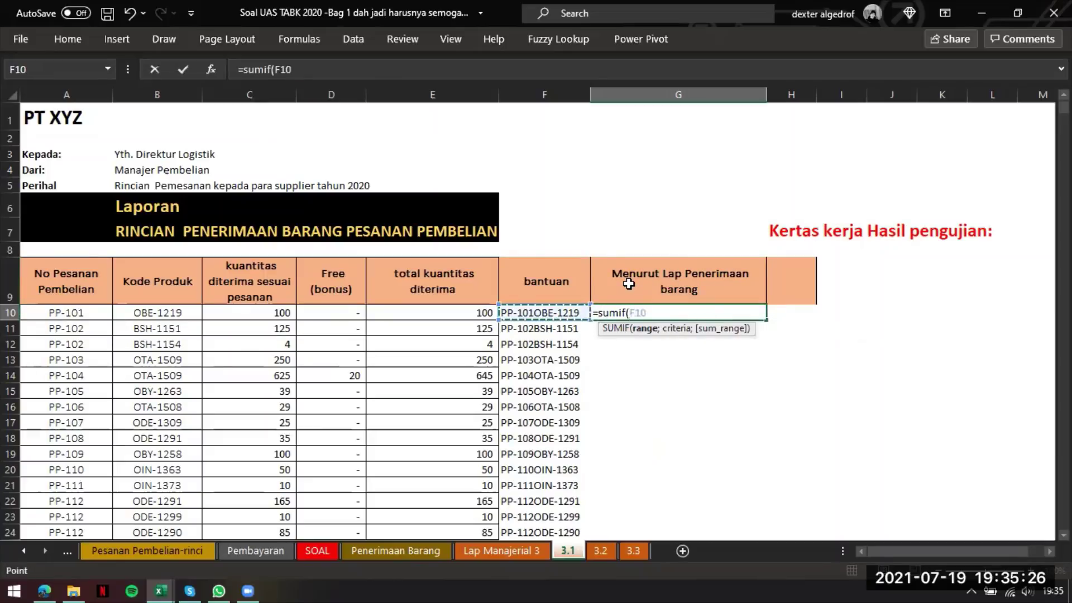
{"action": "left_click", "coordinate": [426, 551]}
{"action": "left_click", "coordinate": [461, 160]}
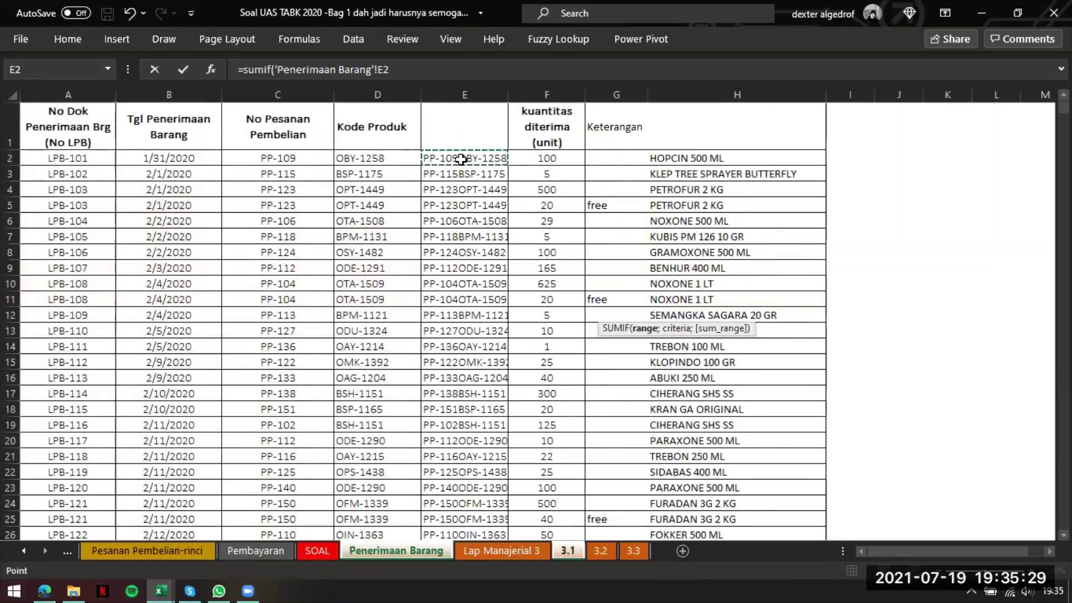
{"action": "key", "text": "ctrl+shift+Down"}
{"action": "key", "text": "F4"}
{"action": "type", "text": ";"}
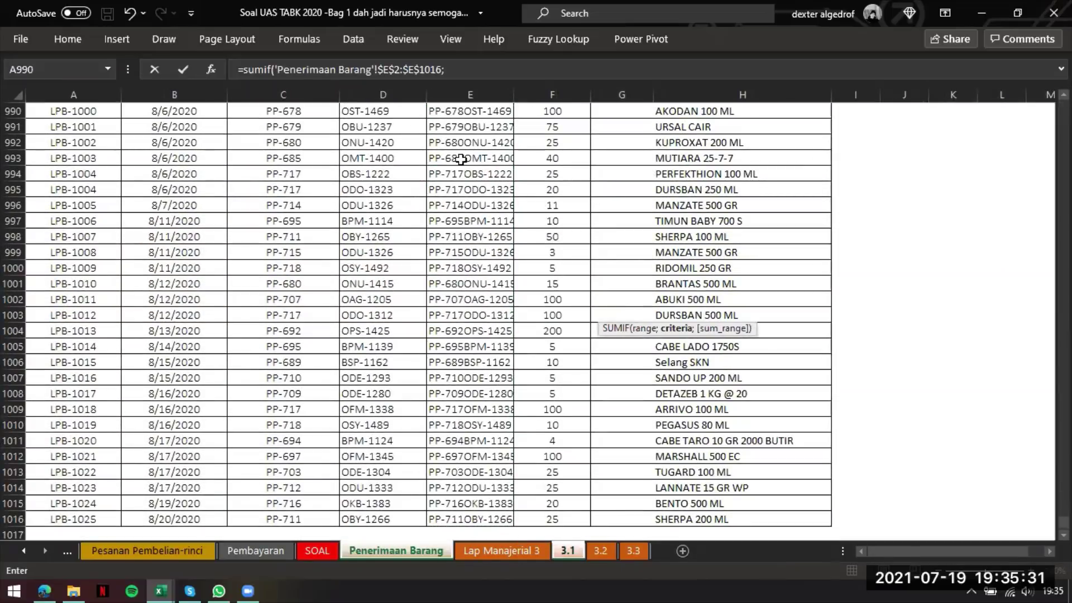
{"action": "type", "text": ";"}
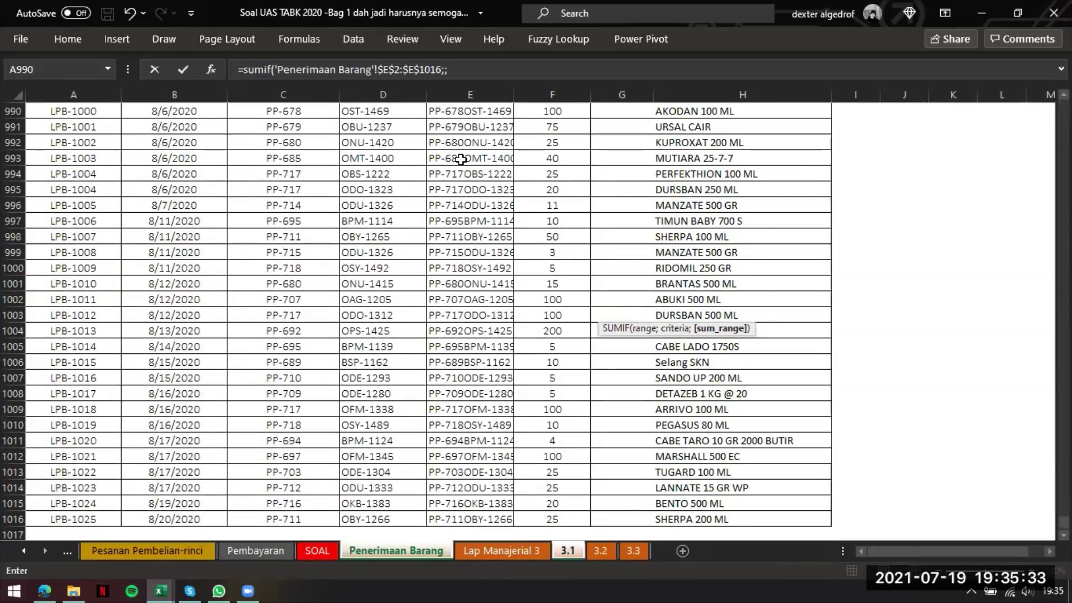
{"action": "left_click", "coordinate": [529, 245]}
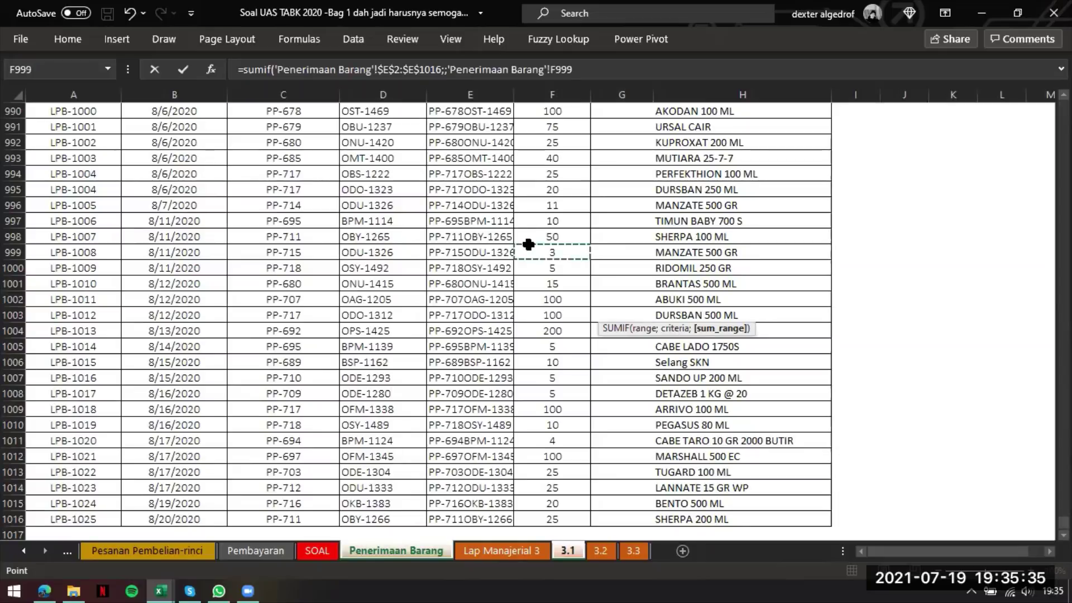
{"action": "key", "text": "ctrl+Up"}
{"action": "key", "text": "ctrl+shift+Down"}
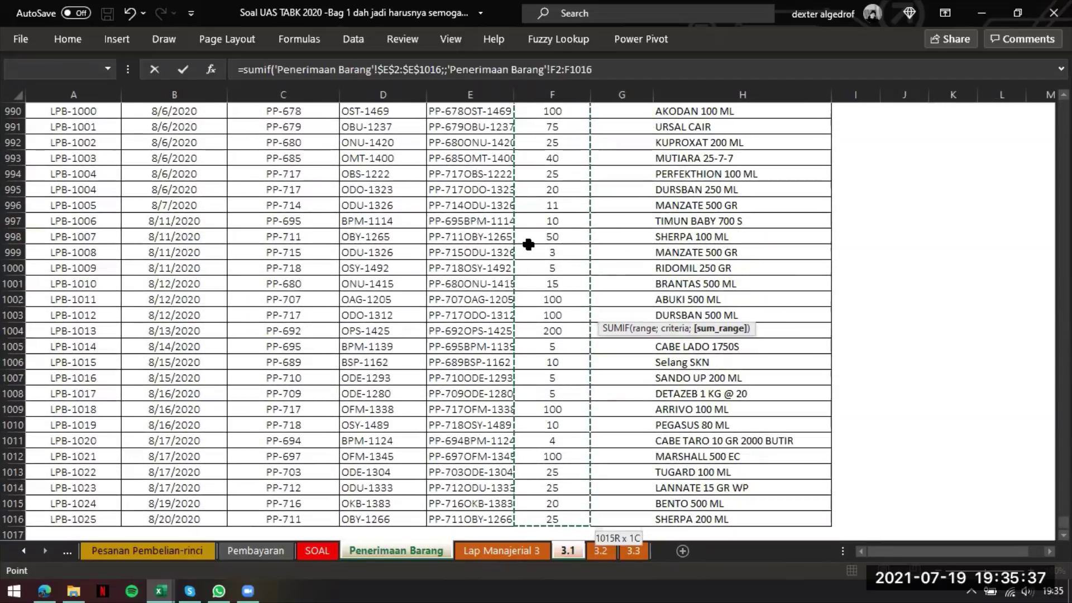
{"action": "key", "text": "F4"}
{"action": "key", "text": "Return"}
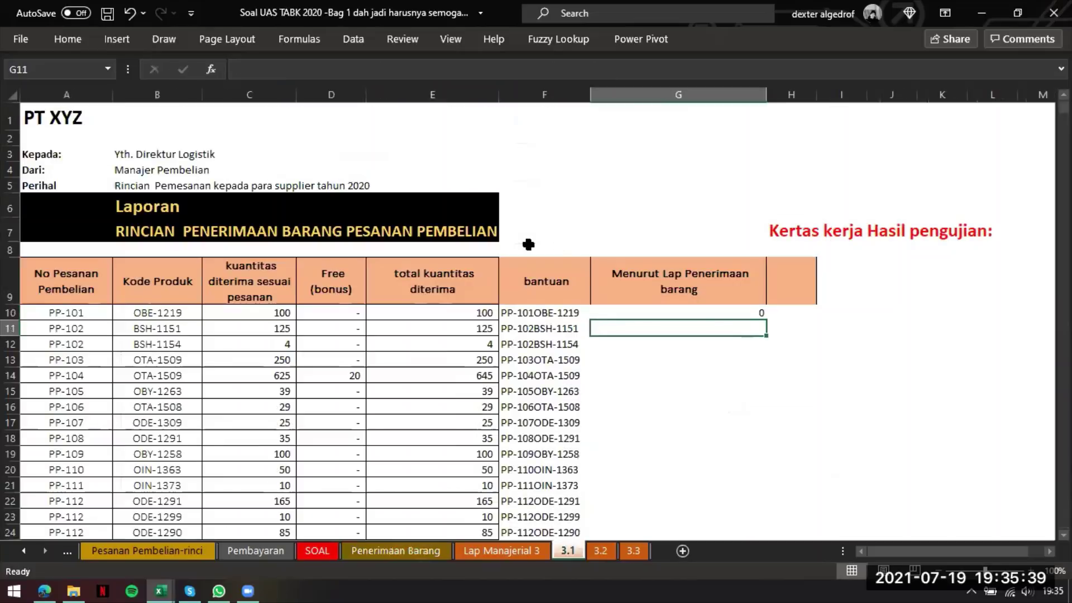
- Add F10 as the criterion of the SUMIF formula in G10 and copy the formula down column G
{"action": "left_click", "coordinate": [718, 314]}
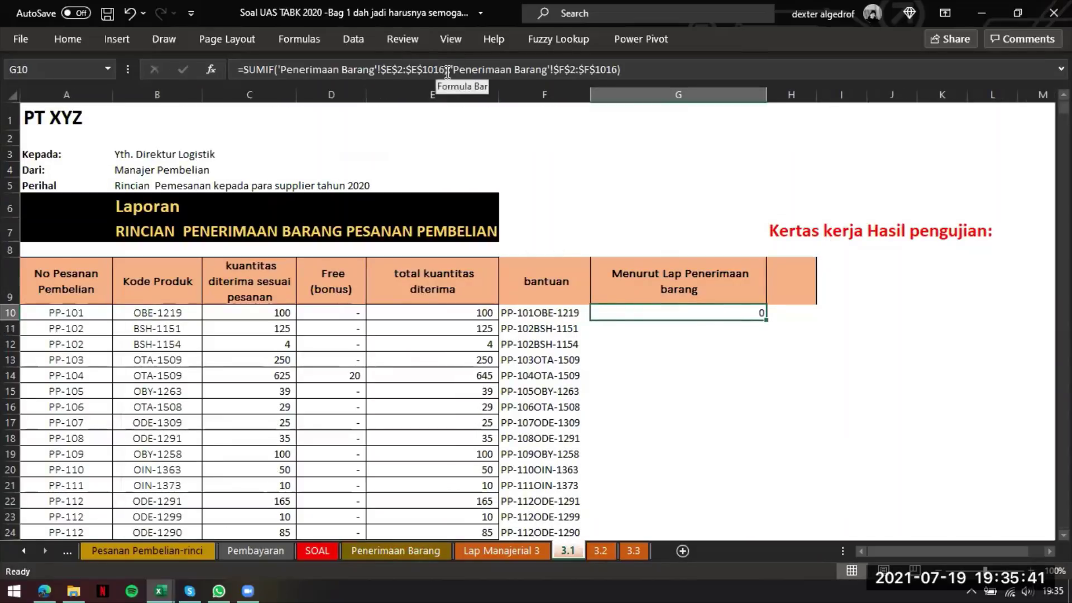
{"action": "left_click", "coordinate": [452, 70]}
{"action": "left_click", "coordinate": [537, 313]}
{"action": "key", "text": "Return"}
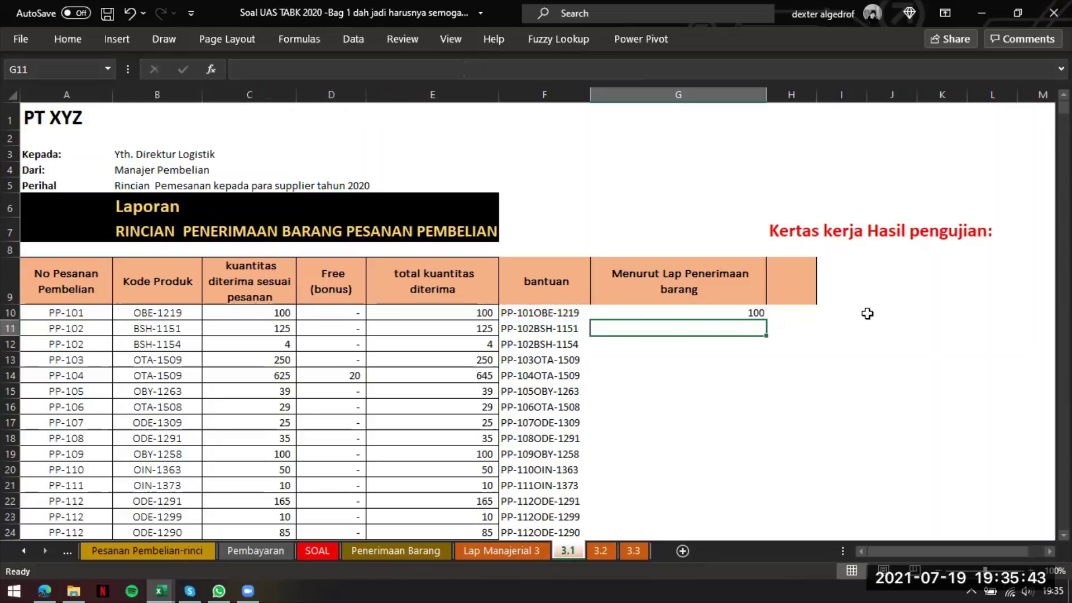
{"action": "left_click", "coordinate": [711, 311]}
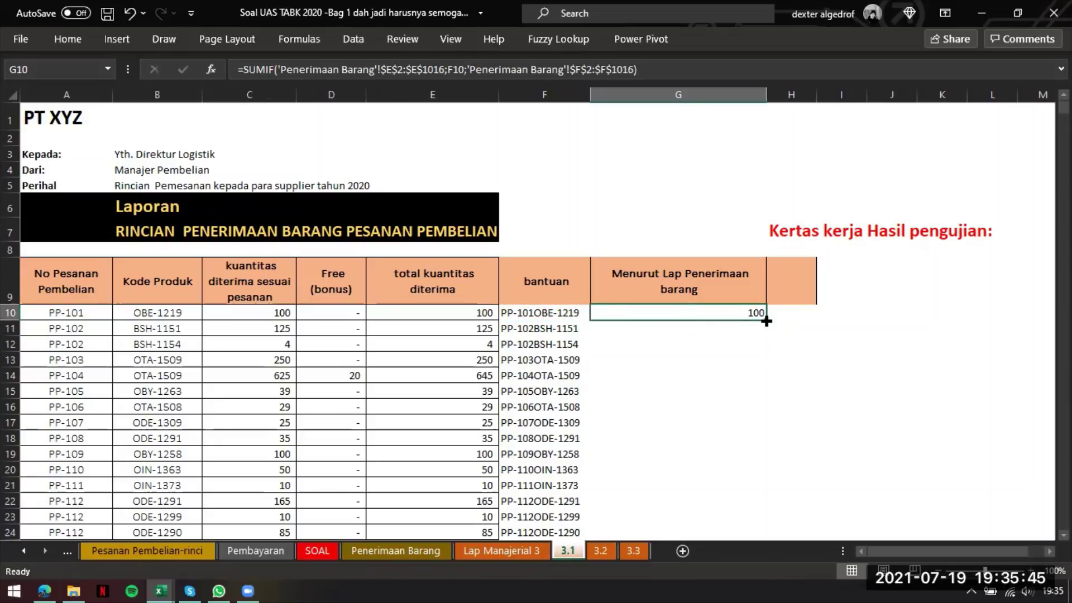
{"action": "double_click", "coordinate": [767, 321]}
- In H10, enter a formula that checks whether the total received quantity equals the goods receipt quantity, =E10=G10
{"action": "left_click", "coordinate": [784, 309]}
{"action": "type", "text": "="}
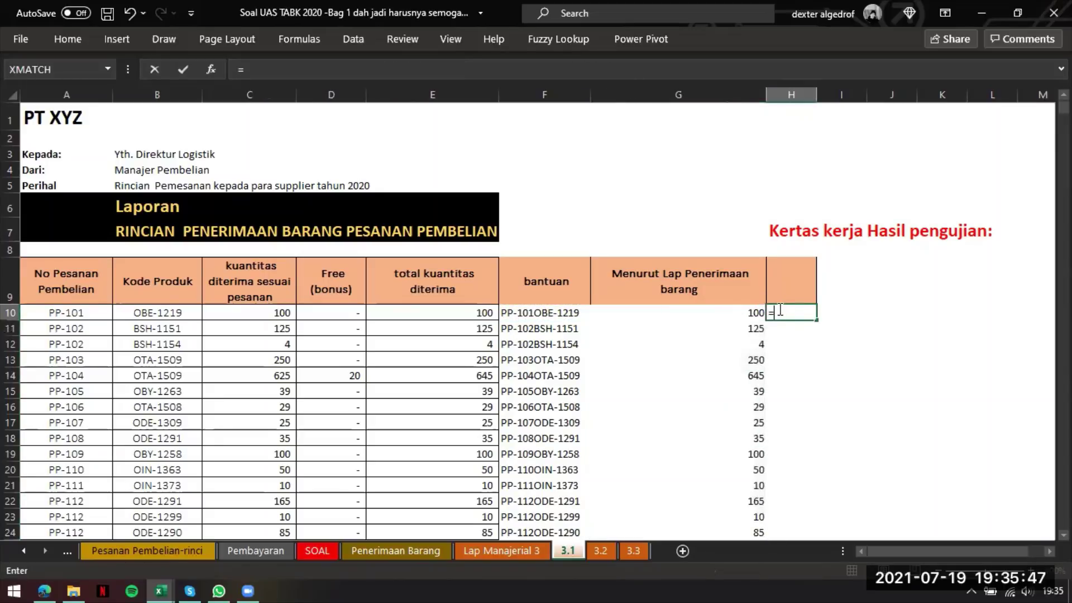
{"action": "key", "text": "Left"}
{"action": "key", "text": "Left"}
{"action": "key", "text": "Left"}
{"action": "type", "text": "="}
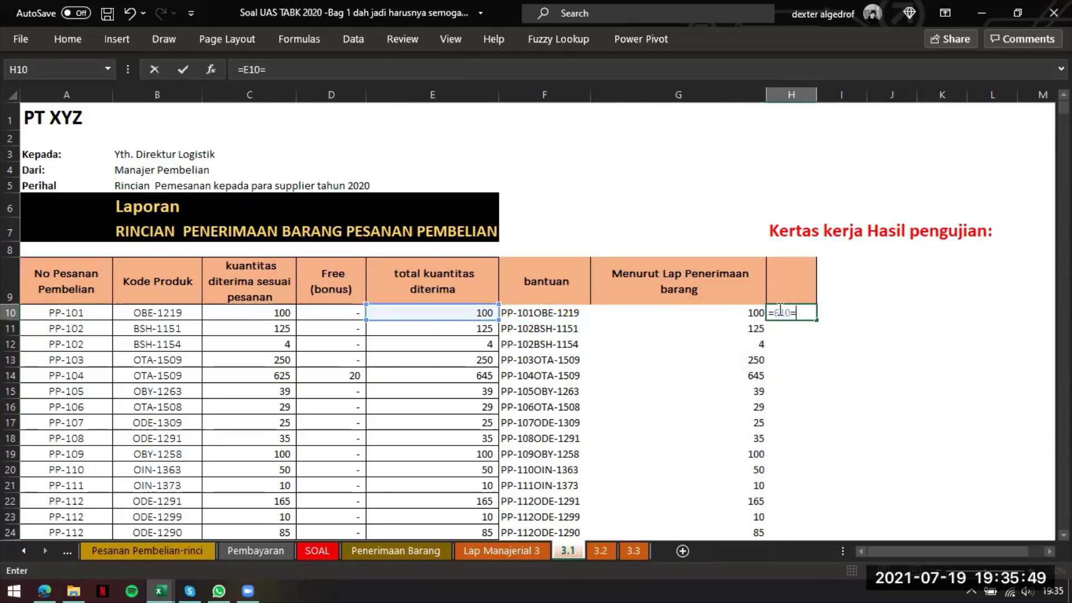
{"action": "key", "text": "Left"}
{"action": "key", "text": "Return"}
- Enter the heading "Cek" in H9 and copy the comparison formula from H10 down column H
{"action": "key", "text": "Up"}
{"action": "key", "text": "Up"}
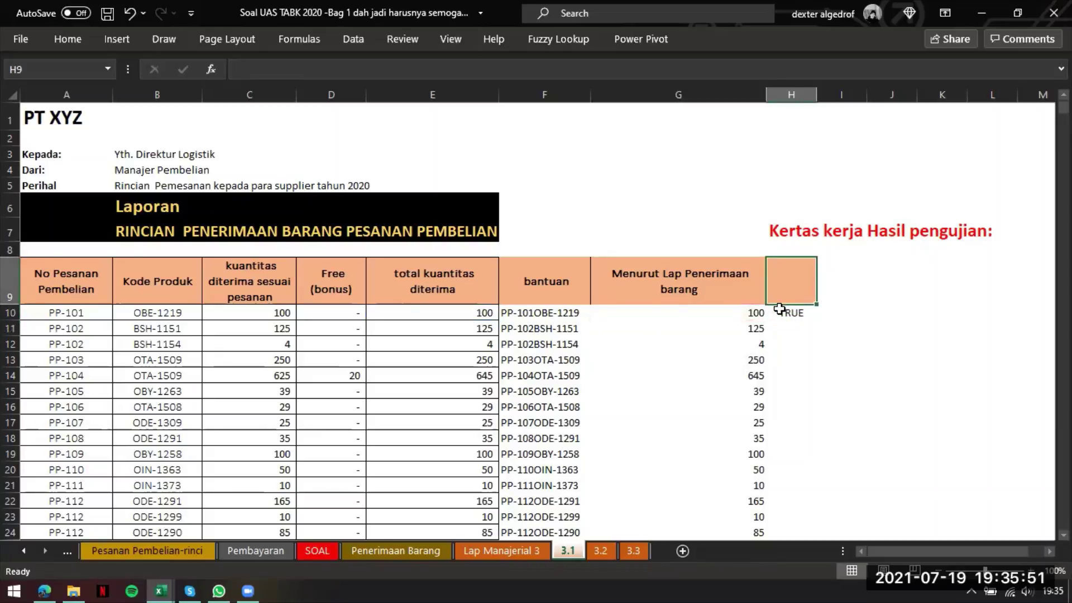
{"action": "type", "text": "Cek"}
{"action": "key", "text": "Return"}
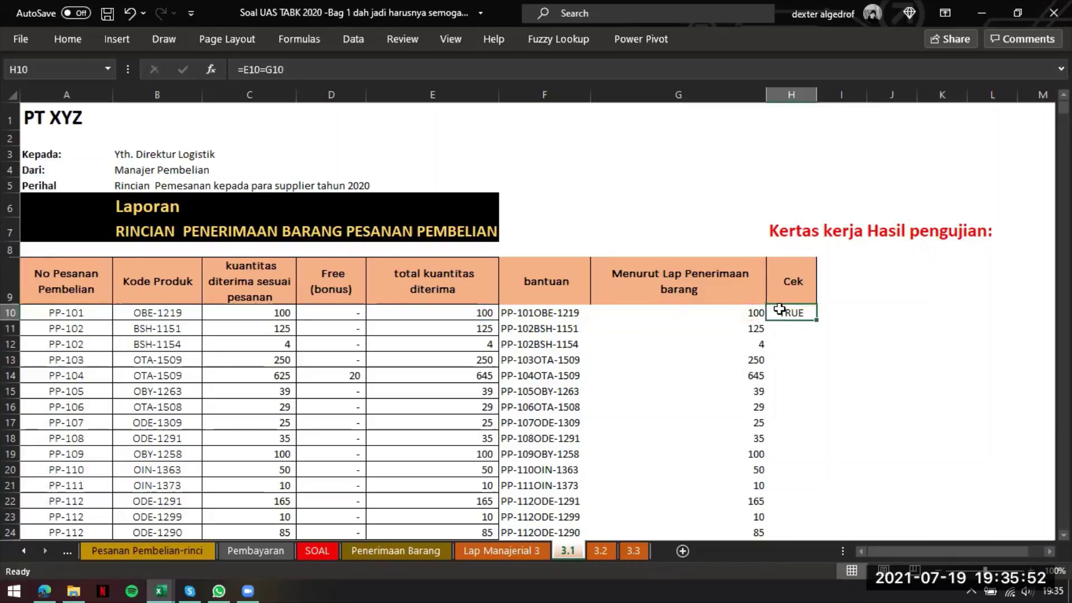
{"action": "double_click", "coordinate": [817, 323]}
- Add filters to the header row and filter the Cek column to exclude TRUE
{"action": "left_click", "coordinate": [799, 285]}
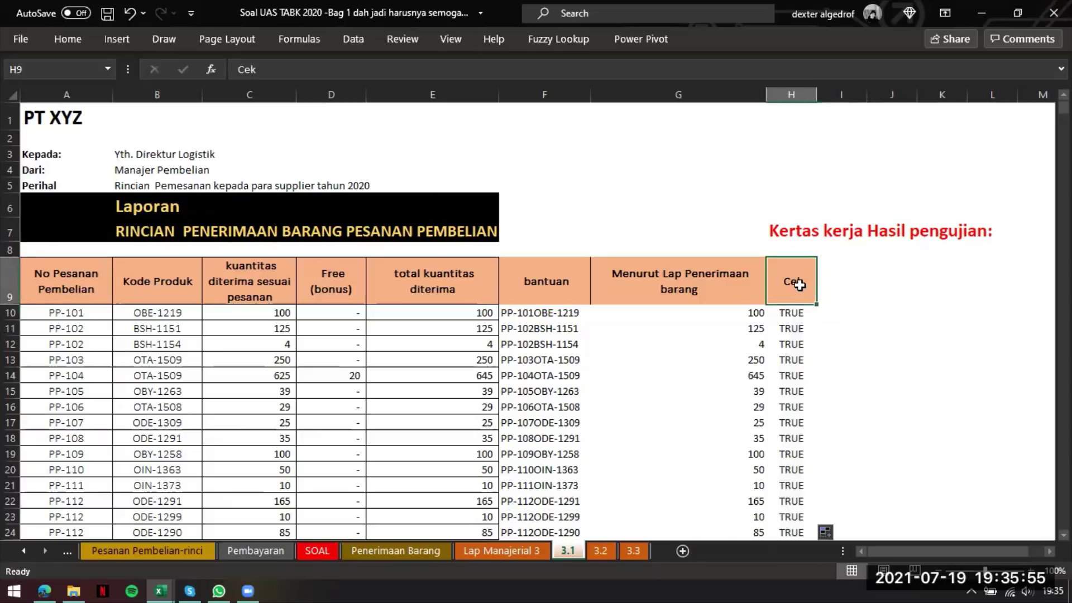
{"action": "left_click", "coordinate": [353, 39]}
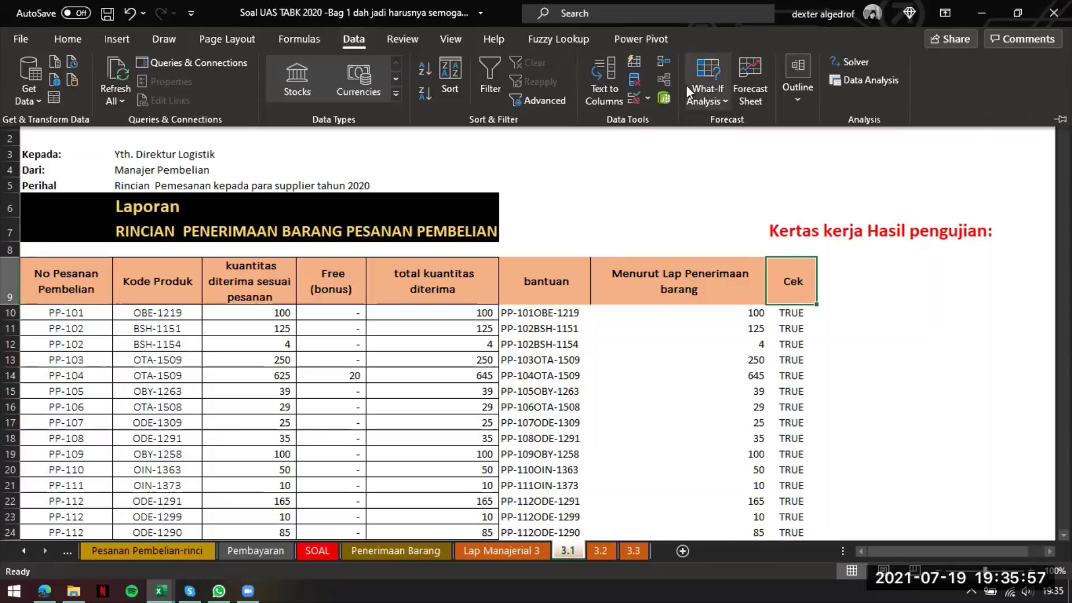
{"action": "left_click", "coordinate": [483, 72]}
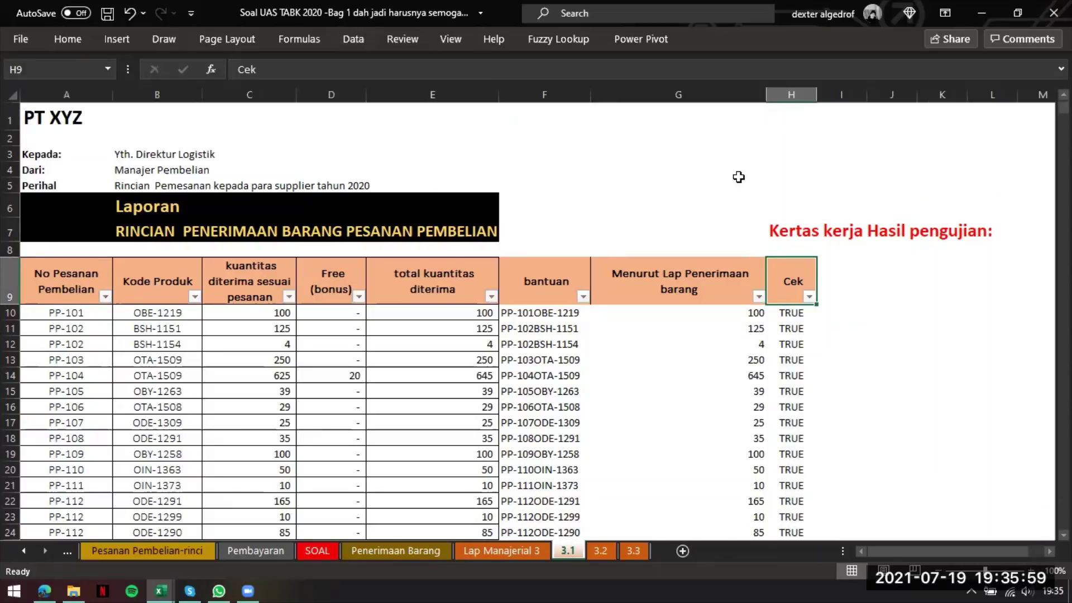
{"action": "left_click", "coordinate": [808, 296]}
{"action": "left_click", "coordinate": [662, 439]}
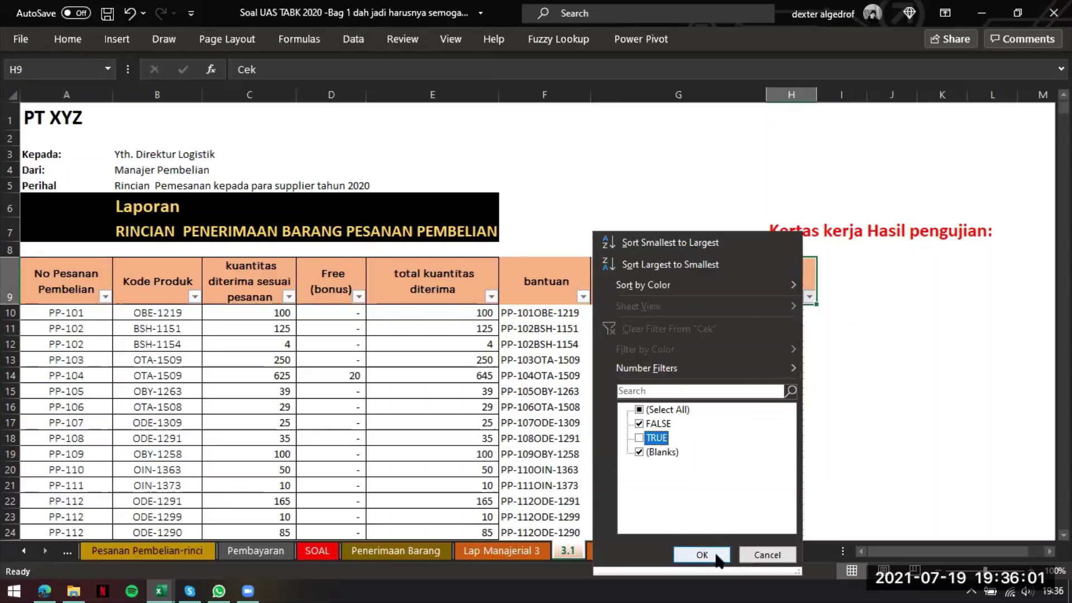
{"action": "left_click", "coordinate": [702, 555]}
- Fill the filtered FALSE rows, PP-167 through PP-539, with yellow across columns A to H, leaving out the totals row
{"action": "left_click_drag", "start_coordinate": [56, 312], "coordinate": [56, 328]}
{"action": "left_click_drag", "start_coordinate": [481, 392], "coordinate": [804, 392]}
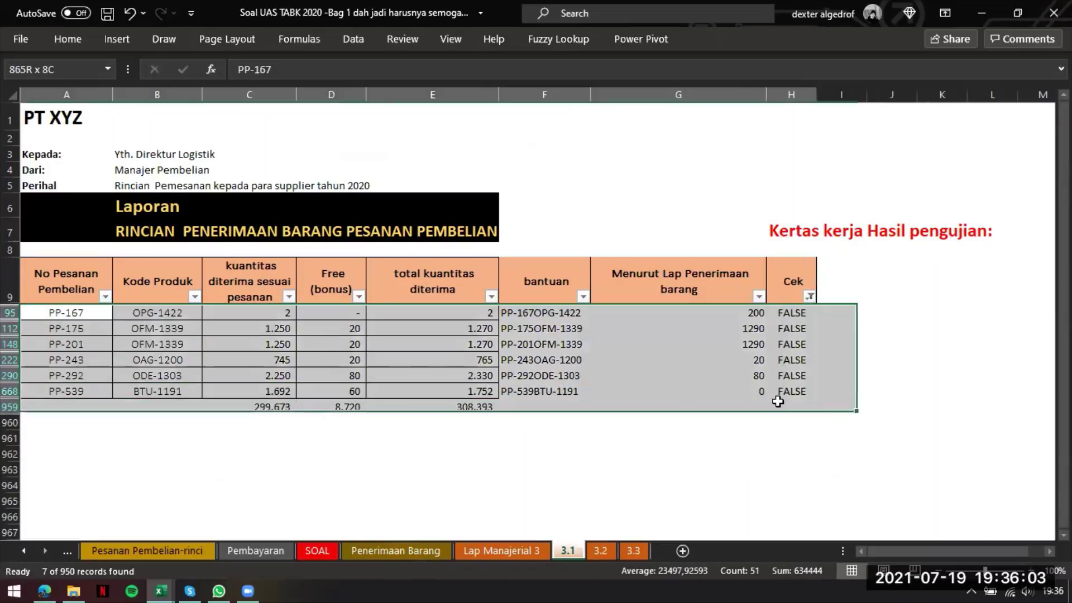
{"action": "left_click", "coordinate": [64, 38]}
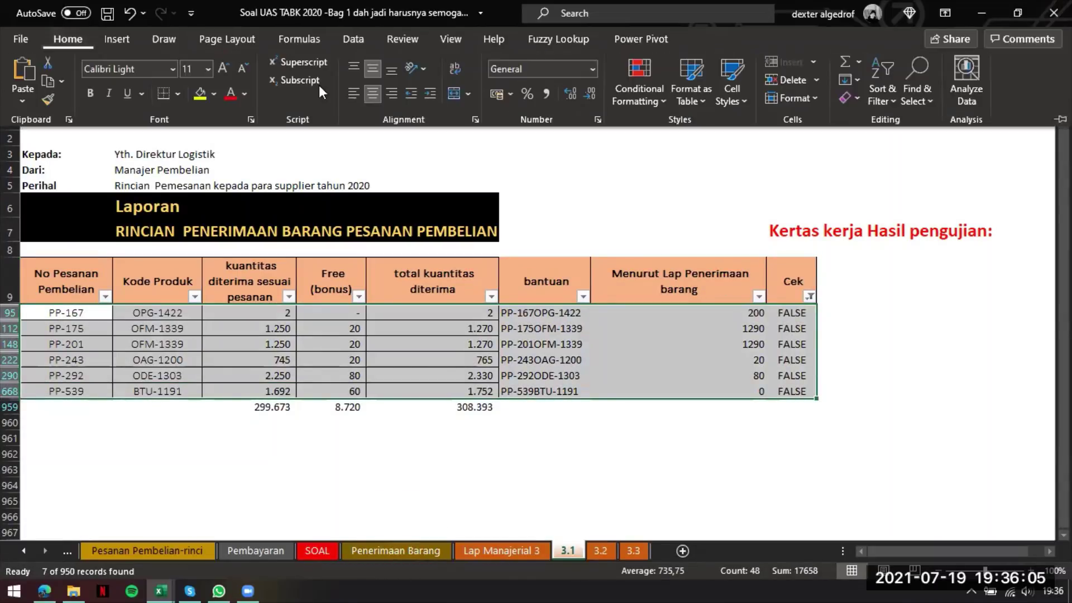
{"action": "left_click", "coordinate": [203, 95]}
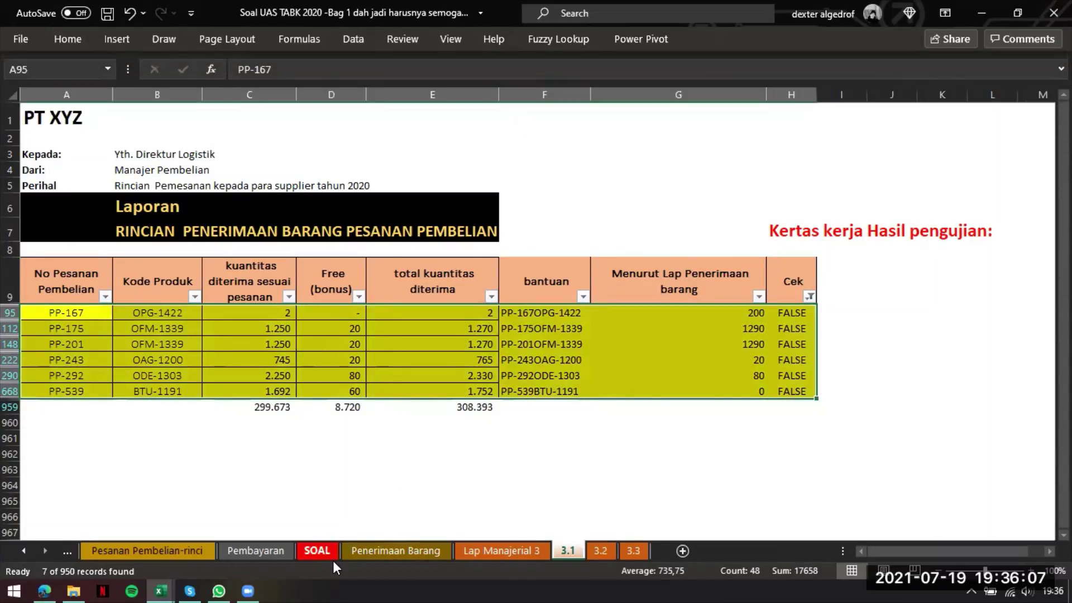
- On the SOAL sheet, read completeness test 3.2 about under-reported bonus goods
{"action": "left_click", "coordinate": [320, 551]}
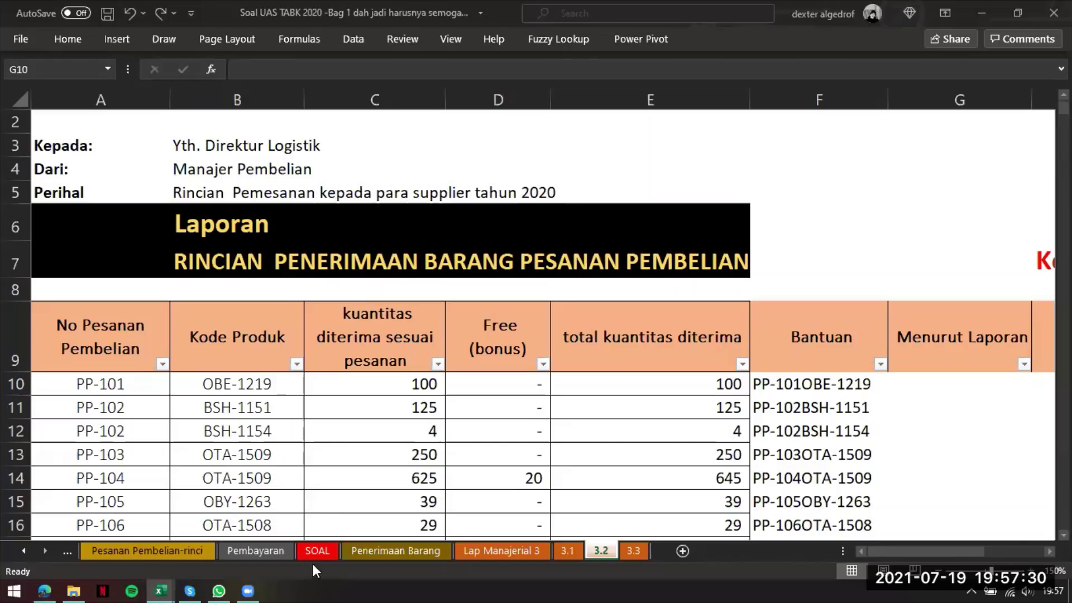
{"action": "left_click", "coordinate": [317, 551]}
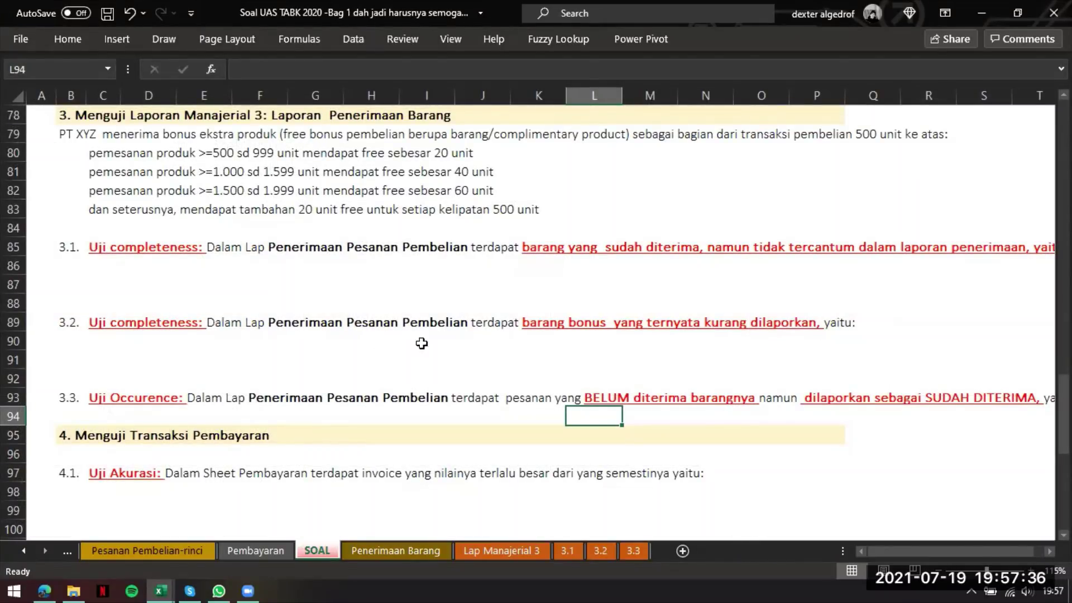
{"action": "left_click_drag", "start_coordinate": [567, 355], "coordinate": [768, 347]}
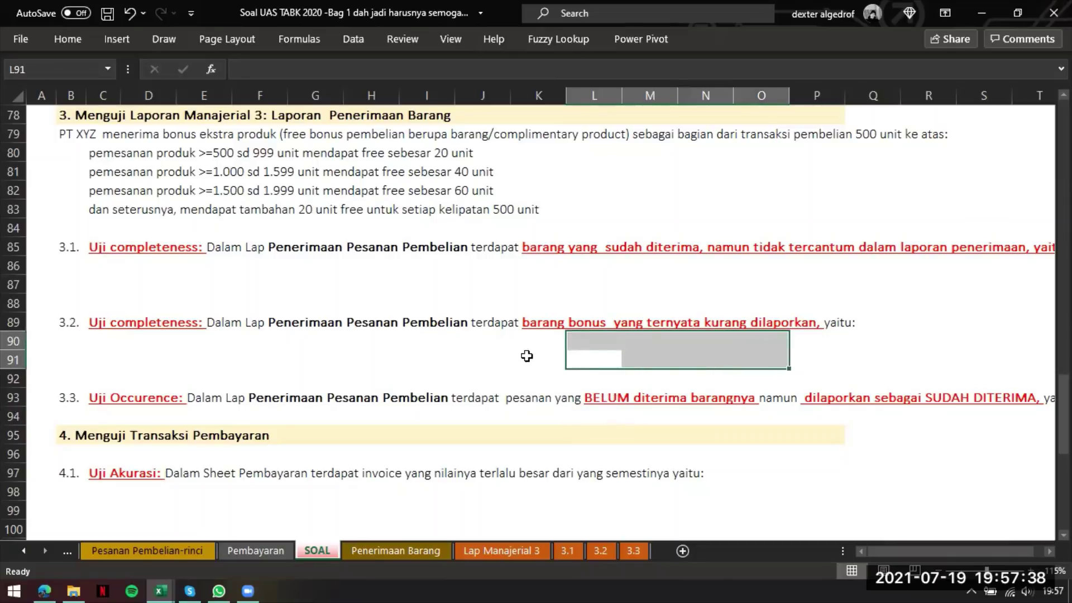
- On the Penerimaan Barang sheet, copy columns E to G of the filtered "free" rows together with their header row
{"action": "left_click", "coordinate": [410, 553]}
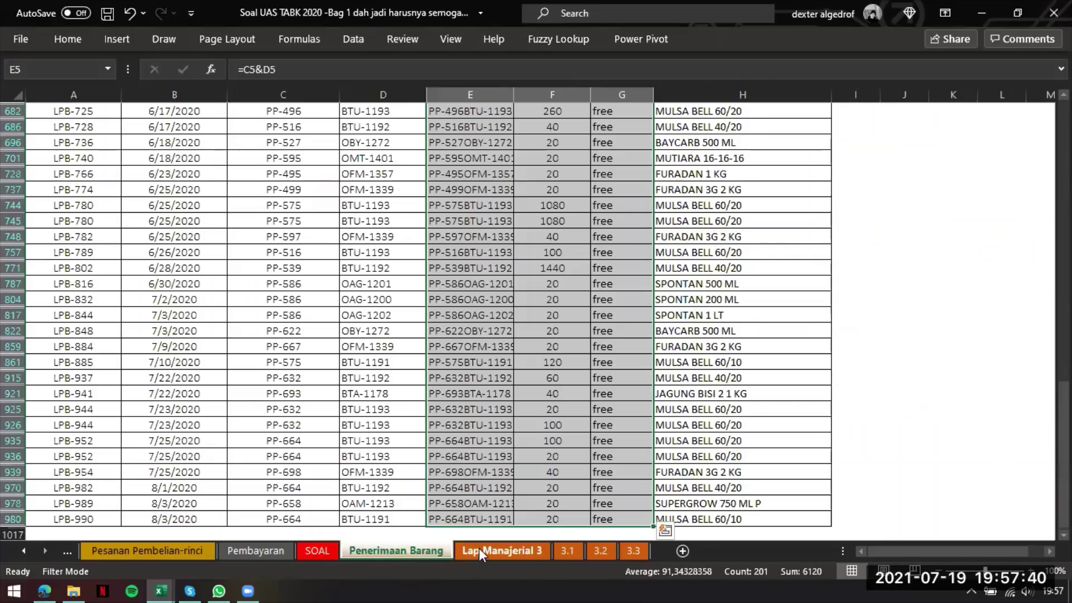
{"action": "left_click", "coordinate": [479, 549]}
{"action": "left_click", "coordinate": [433, 555]}
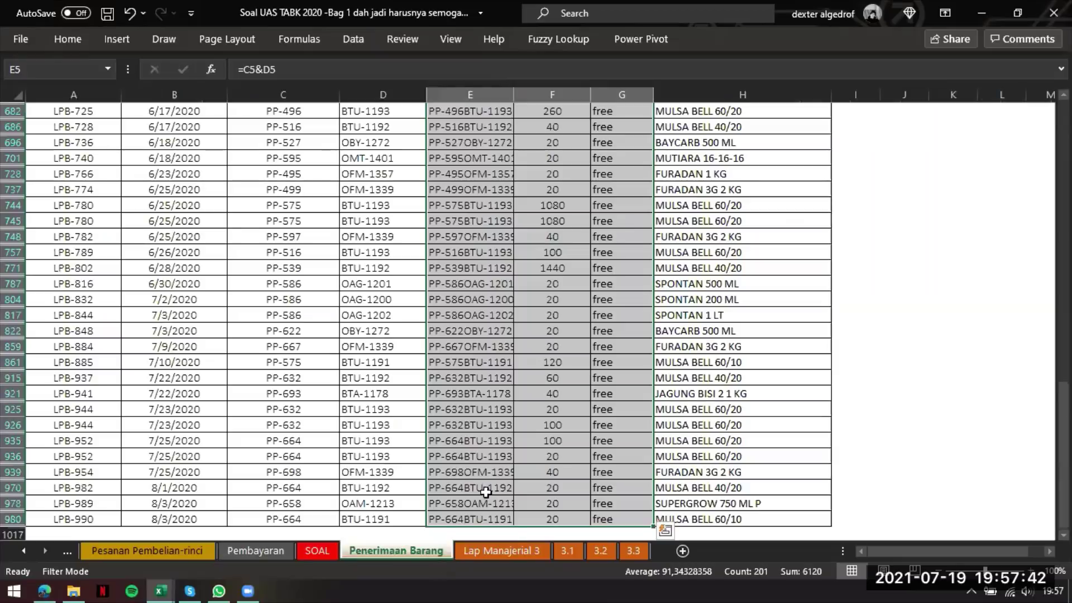
{"action": "scroll", "coordinate": [515, 391], "scroll_direction": "up", "scroll_amount": 2}
{"action": "left_click", "coordinate": [514, 391]}
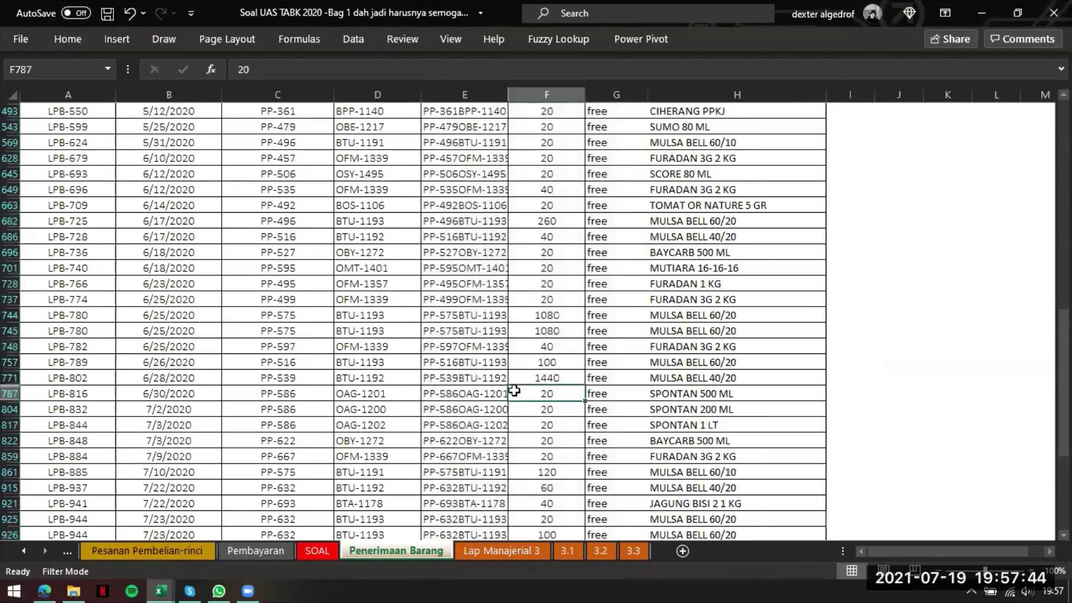
{"action": "key", "text": "ctrl+Up"}
{"action": "left_click_drag", "start_coordinate": [464, 139], "coordinate": [550, 145]}
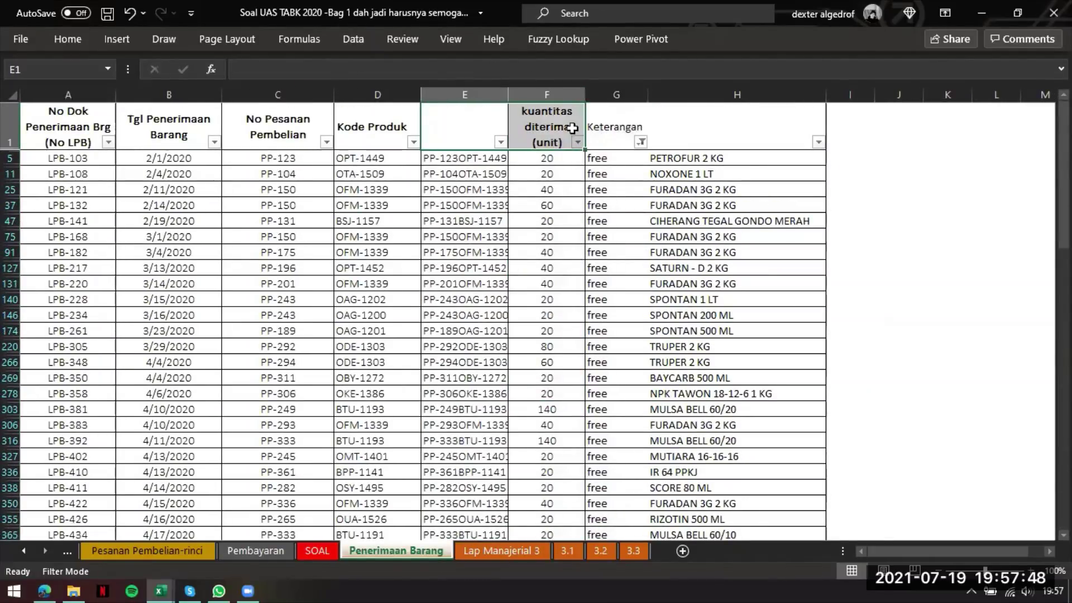
{"action": "key", "text": "shift+Right"}
{"action": "key", "text": "shift+Down"}
{"action": "key", "text": "ctrl+c"}
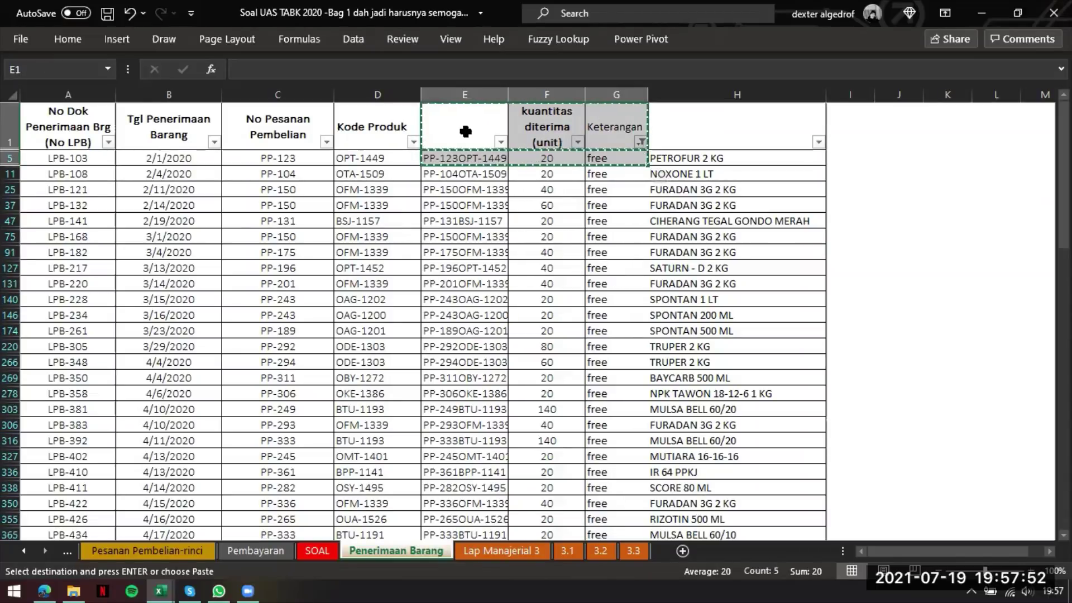
{"action": "key", "text": "ctrl+shift+Down"}
{"action": "key", "text": "ctrl+c"}
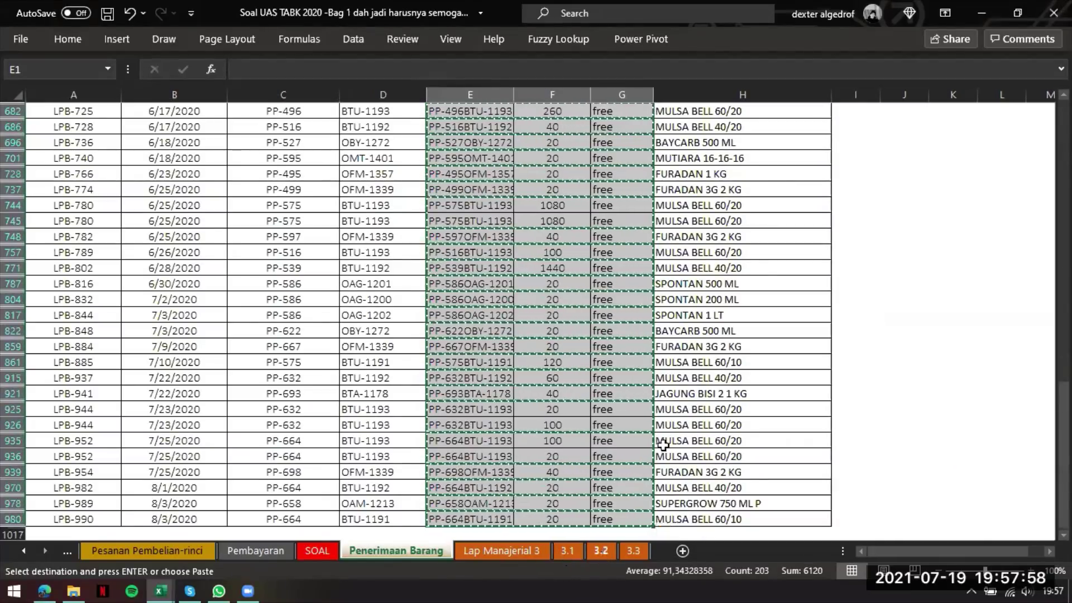
- Paste the copied bonus receipt data into sheet 3.2 starting at N9
{"action": "key", "text": "ctrl+Page_Down"}
{"action": "key", "text": "ctrl+Page_Down"}
{"action": "key", "text": "ctrl+Page_Down"}
{"action": "scroll", "coordinate": [898, 391], "scroll_direction": "right", "scroll_amount": 5}
{"action": "left_click", "coordinate": [683, 332]}
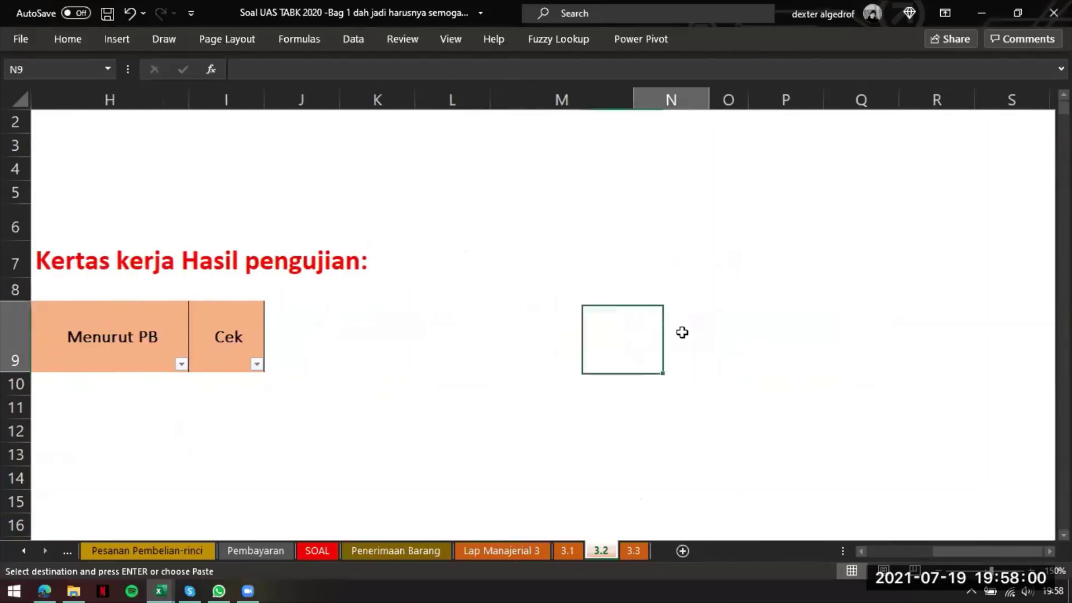
{"action": "key", "text": "ctrl+v"}
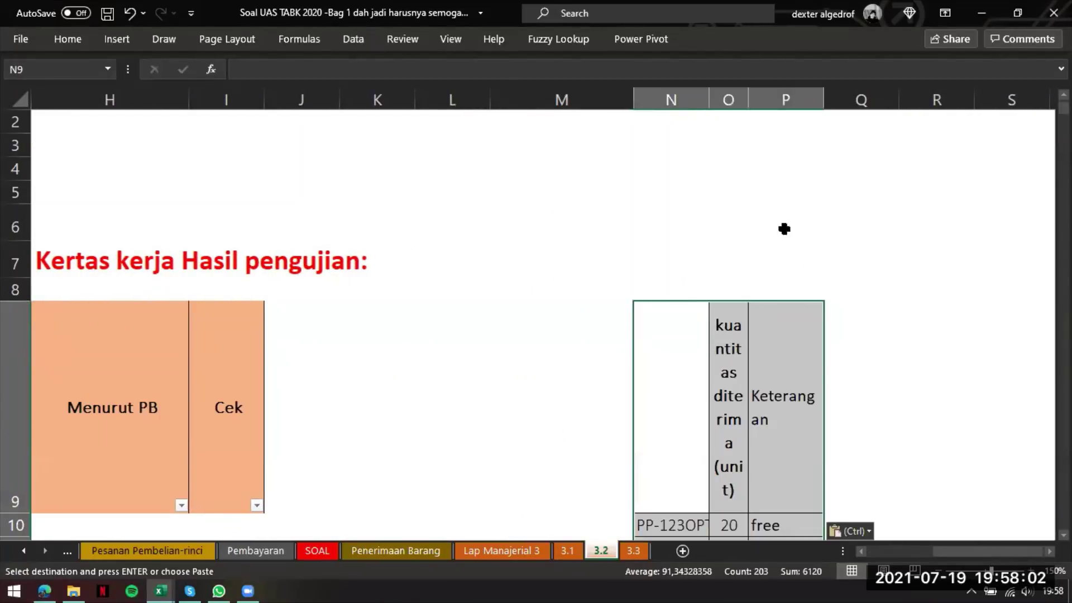
- Fit the widths of columns N, O and P to their contents and reduce the height of header row 9
{"action": "double_click", "coordinate": [748, 100]}
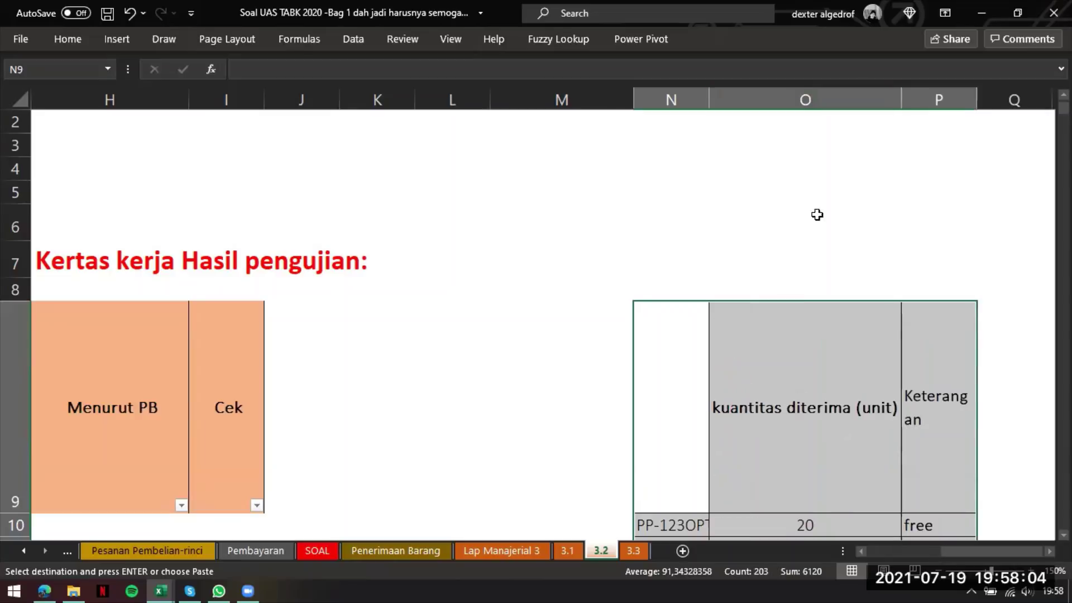
{"action": "double_click", "coordinate": [977, 100]}
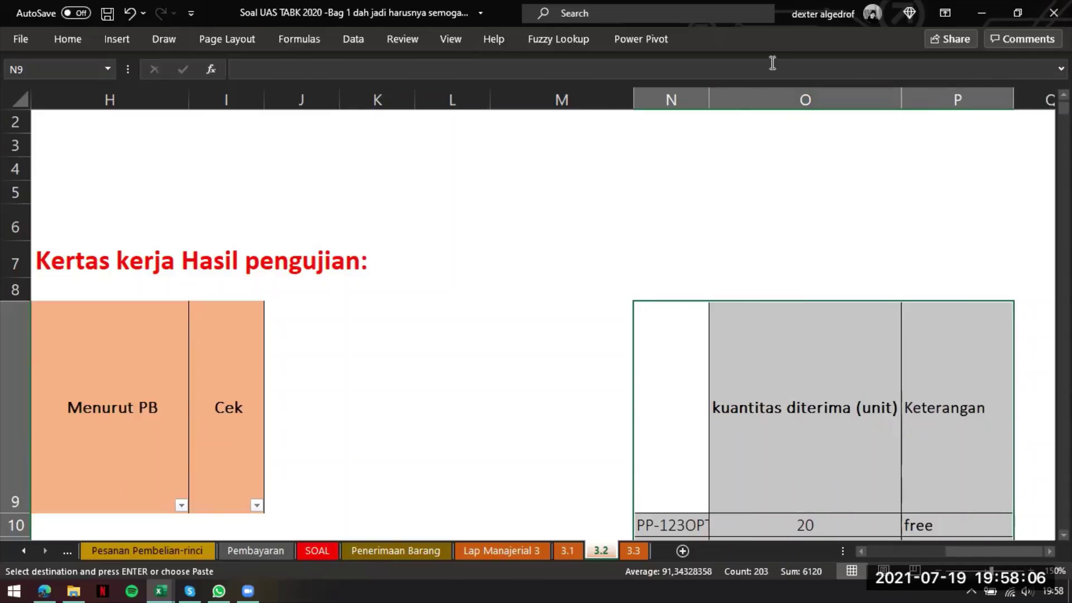
{"action": "double_click", "coordinate": [709, 99]}
{"action": "scroll", "coordinate": [182, 428], "scroll_direction": "left", "scroll_amount": 1}
{"action": "scroll", "coordinate": [182, 428], "scroll_direction": "down", "scroll_amount": 1}
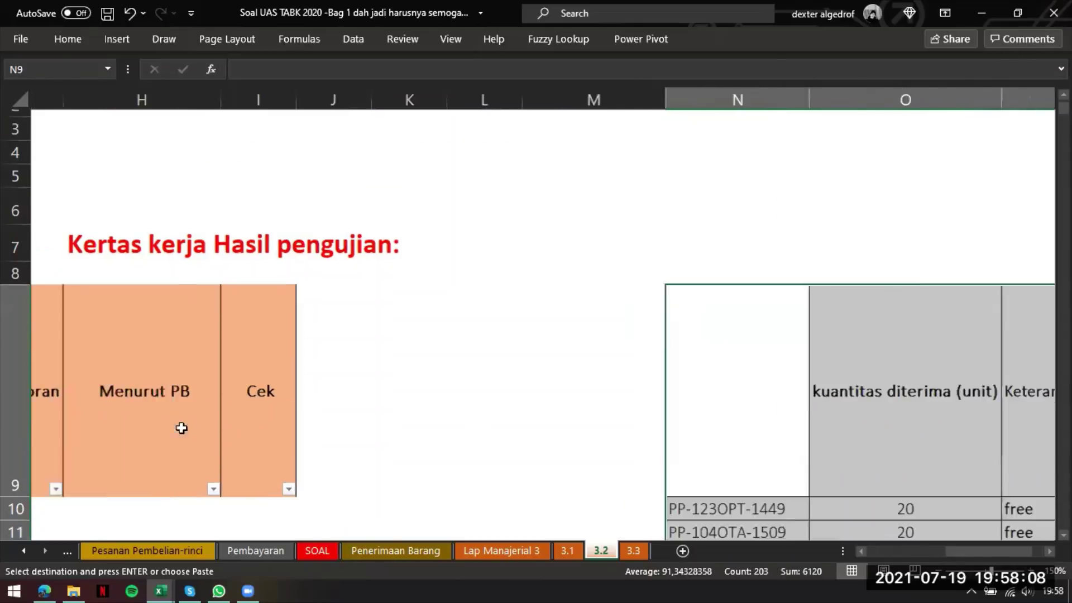
{"action": "scroll", "coordinate": [182, 428], "scroll_direction": "down", "scroll_amount": 2}
{"action": "scroll", "coordinate": [182, 428], "scroll_direction": "left", "scroll_amount": 1}
{"action": "left_click_drag", "start_coordinate": [21, 321], "coordinate": [21, 184]}
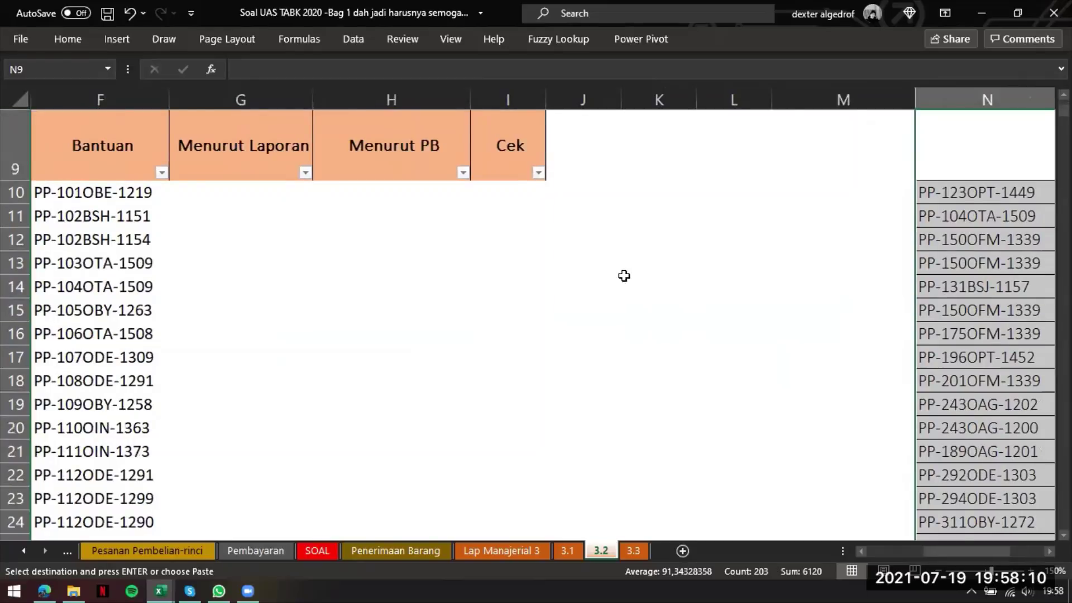
- In G10 under Menurut Laporan, begin a SUMIF formula with the absolute range $F$10:$F$958
{"action": "scroll", "coordinate": [613, 281], "scroll_direction": "up", "scroll_amount": 1}
{"action": "scroll", "coordinate": [392, 257], "scroll_direction": "left", "scroll_amount": 1}
{"action": "left_click", "coordinate": [392, 257]}
{"action": "scroll", "coordinate": [392, 257], "scroll_direction": "left", "scroll_amount": 5}
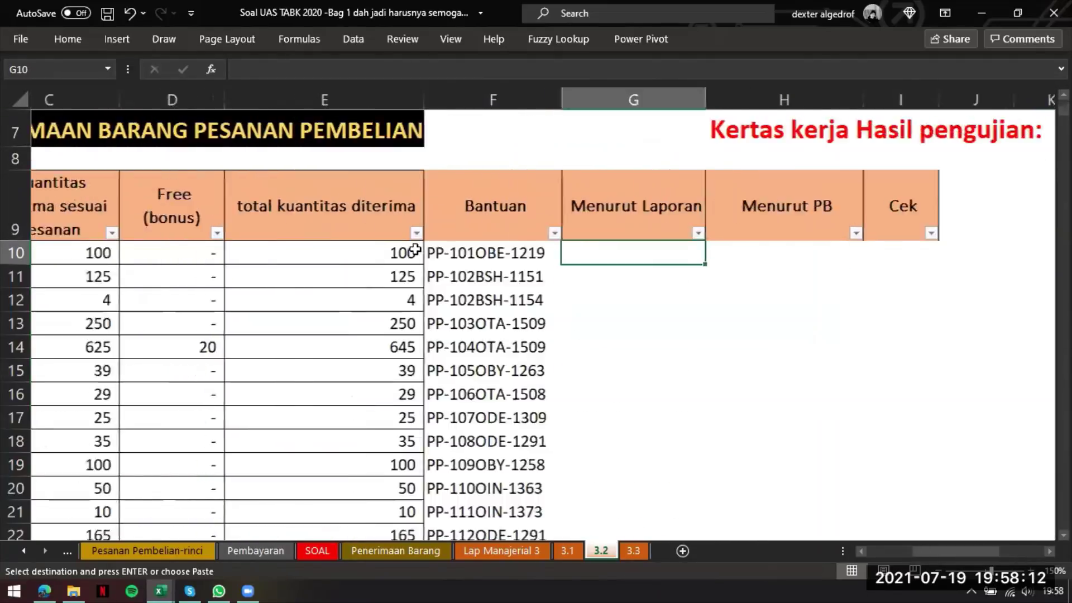
{"action": "scroll", "coordinate": [504, 329], "scroll_direction": "right", "scroll_amount": 1}
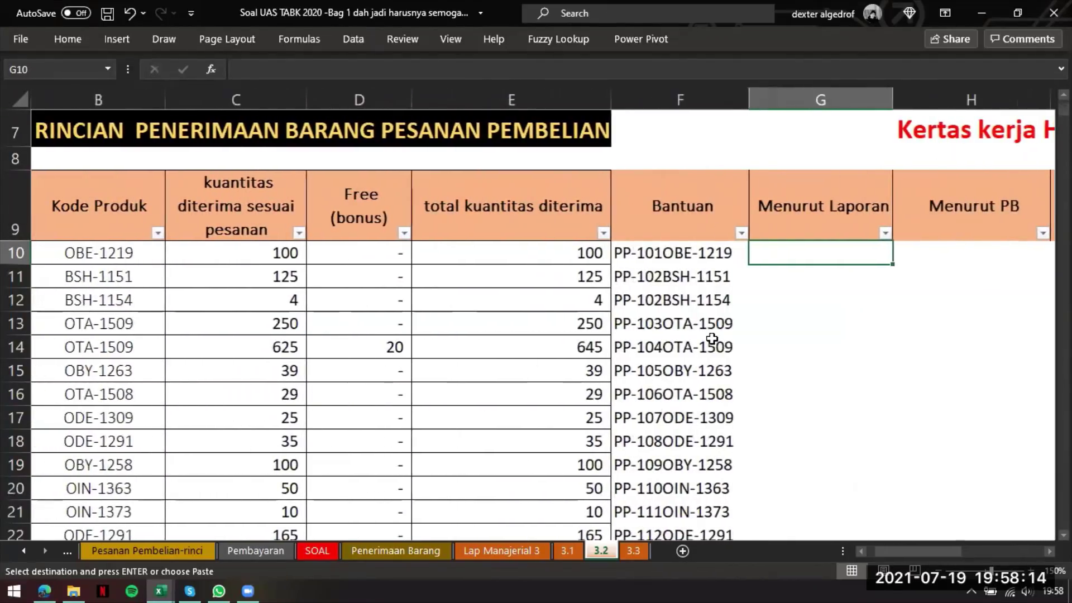
{"action": "type", "text": "=sumif("}
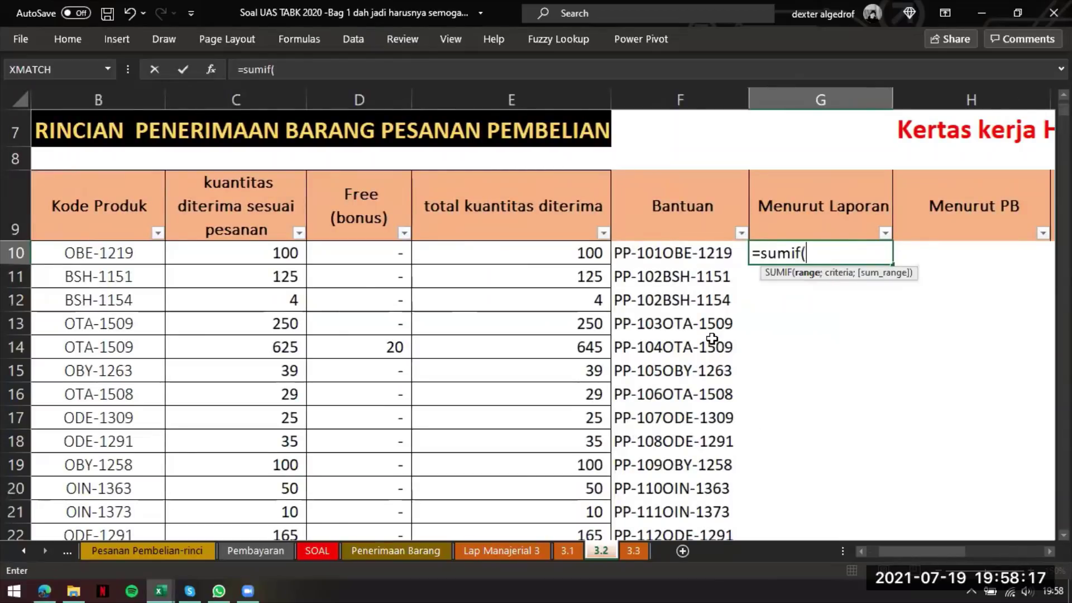
{"action": "key", "text": "Left"}
{"action": "key", "text": "Left"}
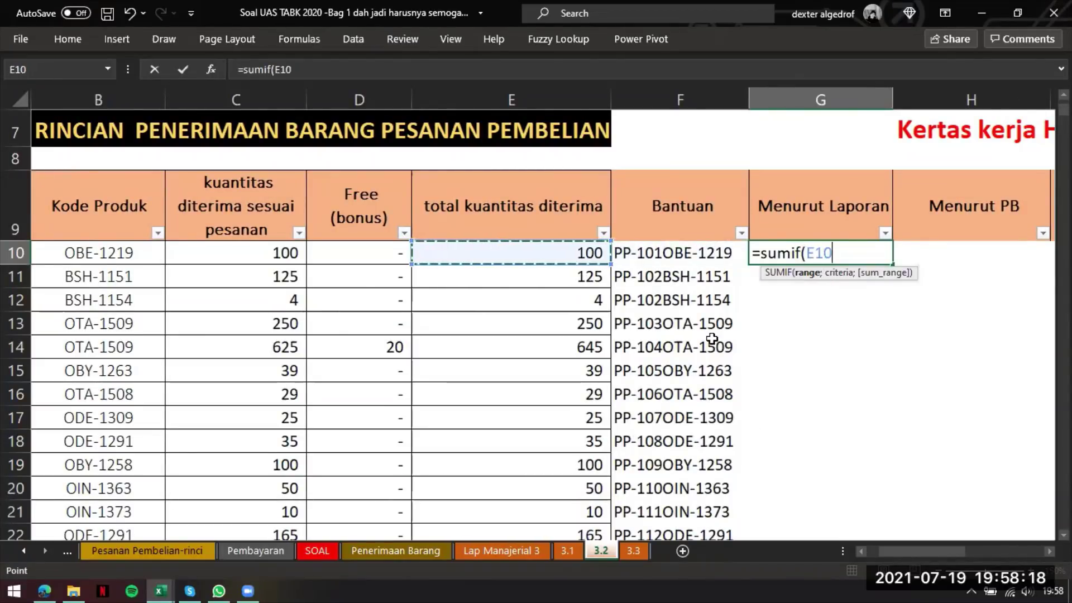
{"action": "key", "text": "Right"}
{"action": "key", "text": "ctrl+shift+Down"}
{"action": "key", "text": "F4"}
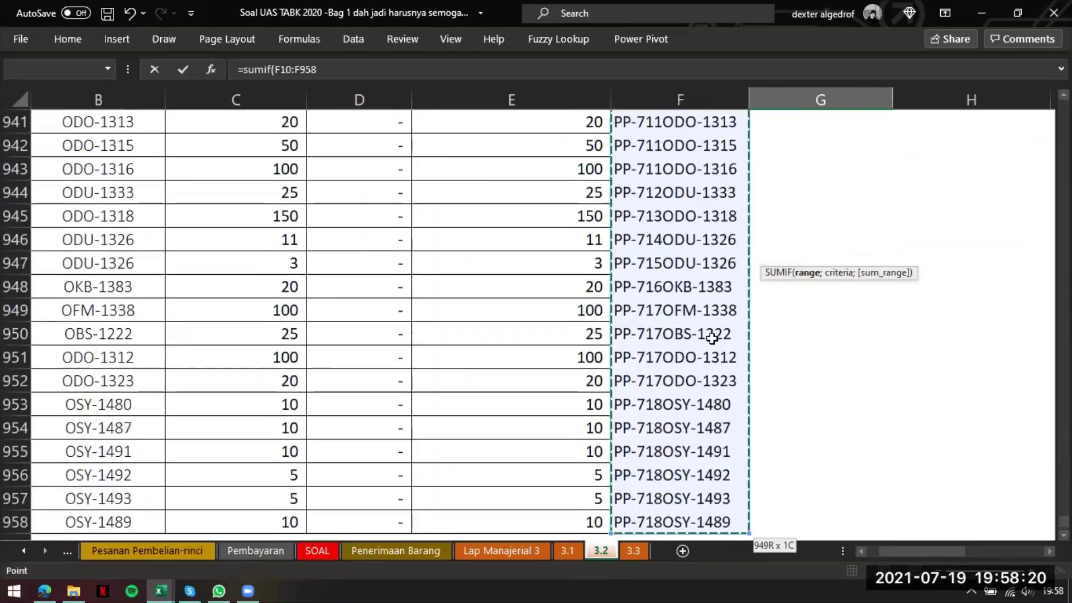
- Add criterion F10 and the Free (bonus) quantities D10:D958 as sum range to the SUMIF formula in G10
{"action": "type", "text": ";"}
{"action": "key", "text": "Left"}
{"action": "type", "text": ";"}
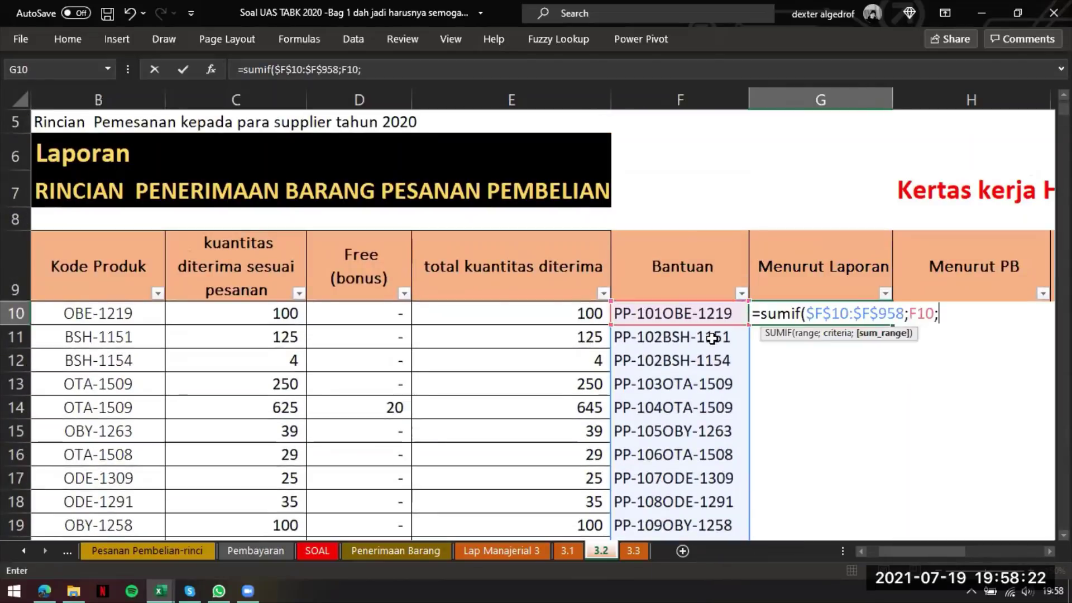
{"action": "key", "text": "Left"}
{"action": "key", "text": "Left"}
{"action": "key", "text": "ctrl+shift+Down"}
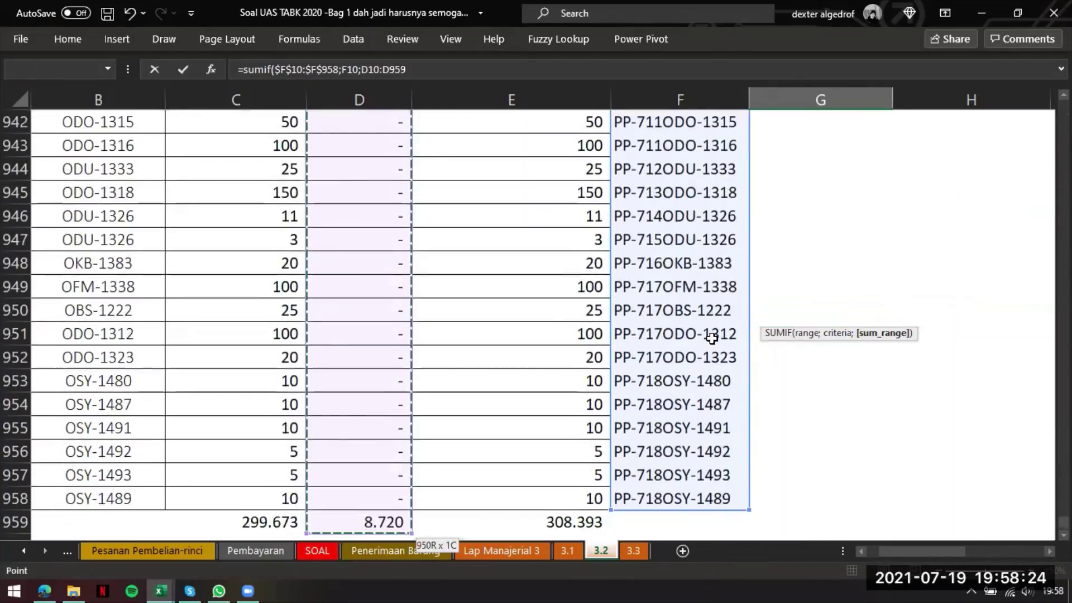
{"action": "key", "text": "shift+Up"}
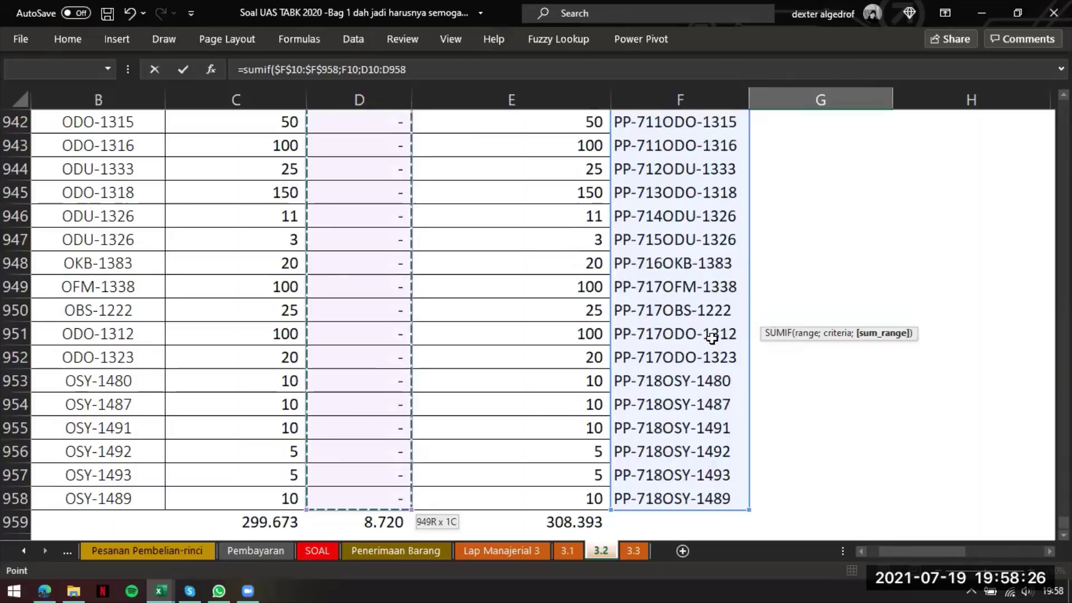
- Make the sum range absolute as $D$10:$D$958, complete the G10 formula and fill it down the Menurut Laporan column
{"action": "key", "text": "F2"}
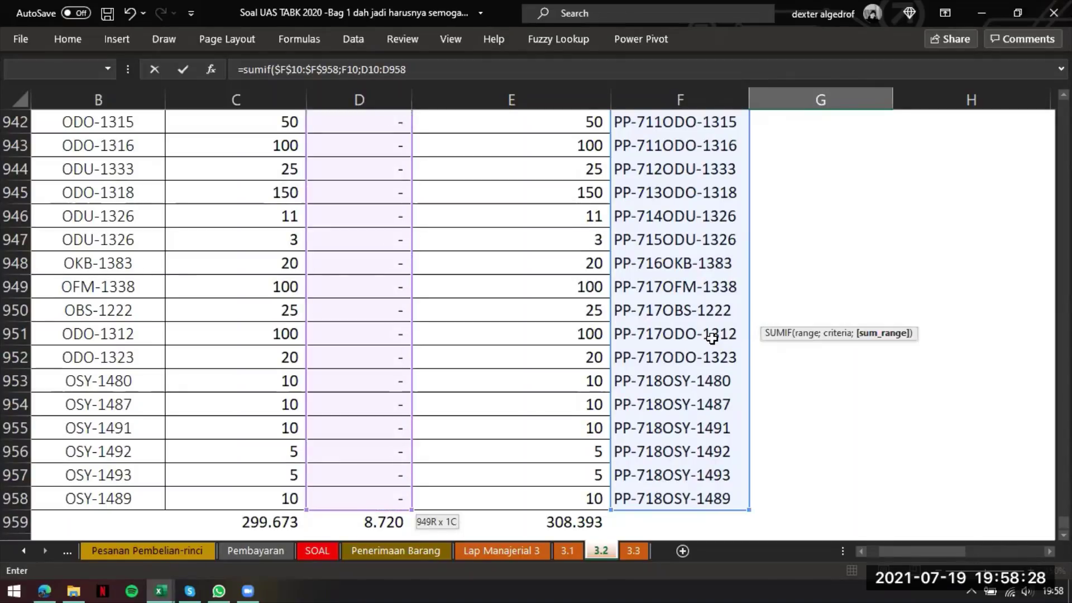
{"action": "key", "text": "F4"}
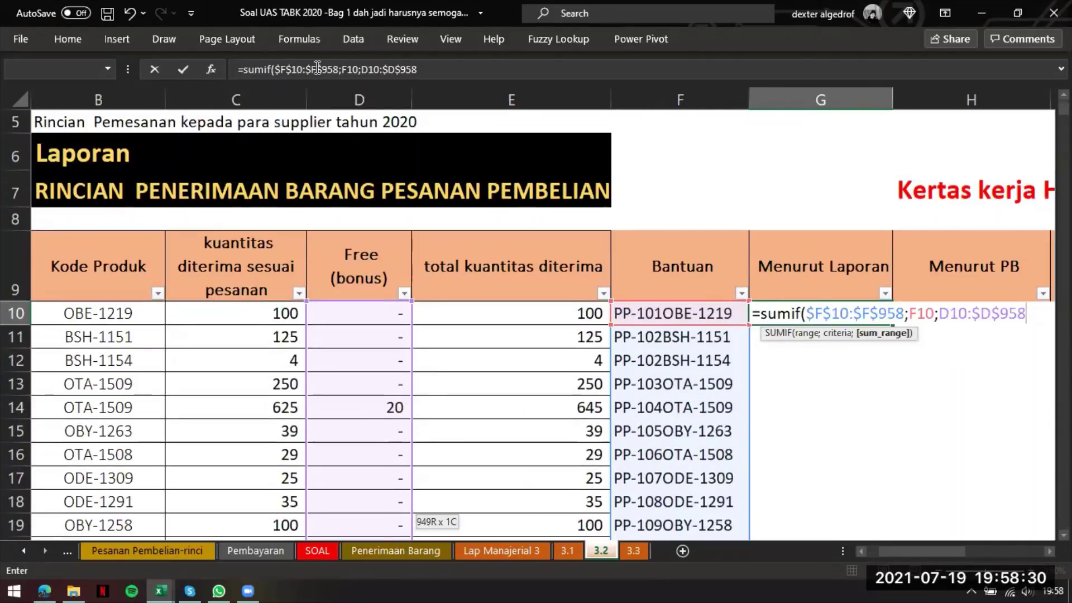
{"action": "left_click", "coordinate": [367, 70]}
{"action": "key", "text": "F4"}
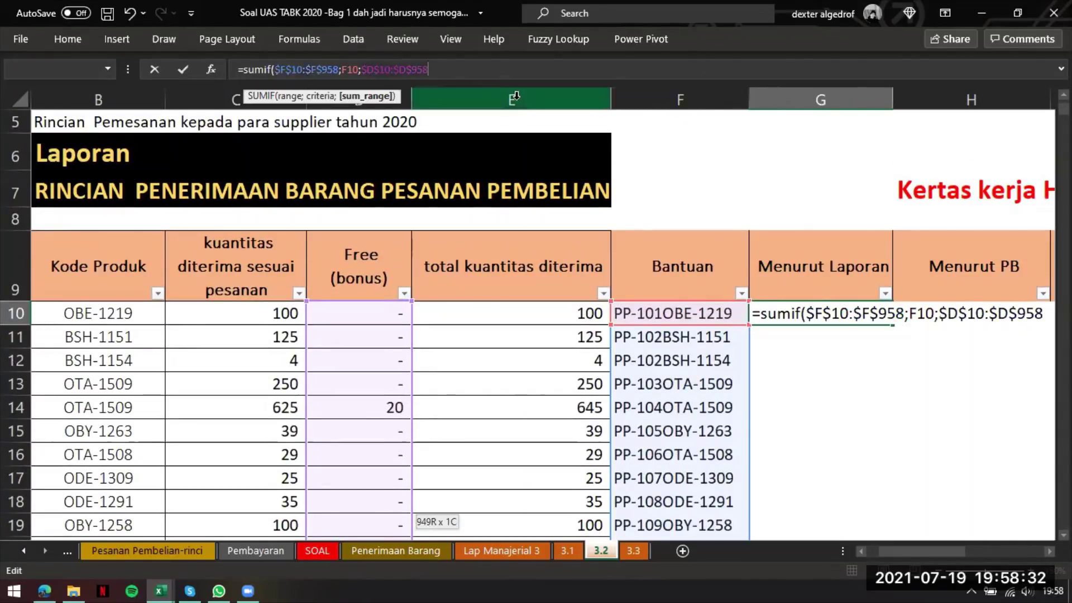
{"action": "type", "text": ")"}
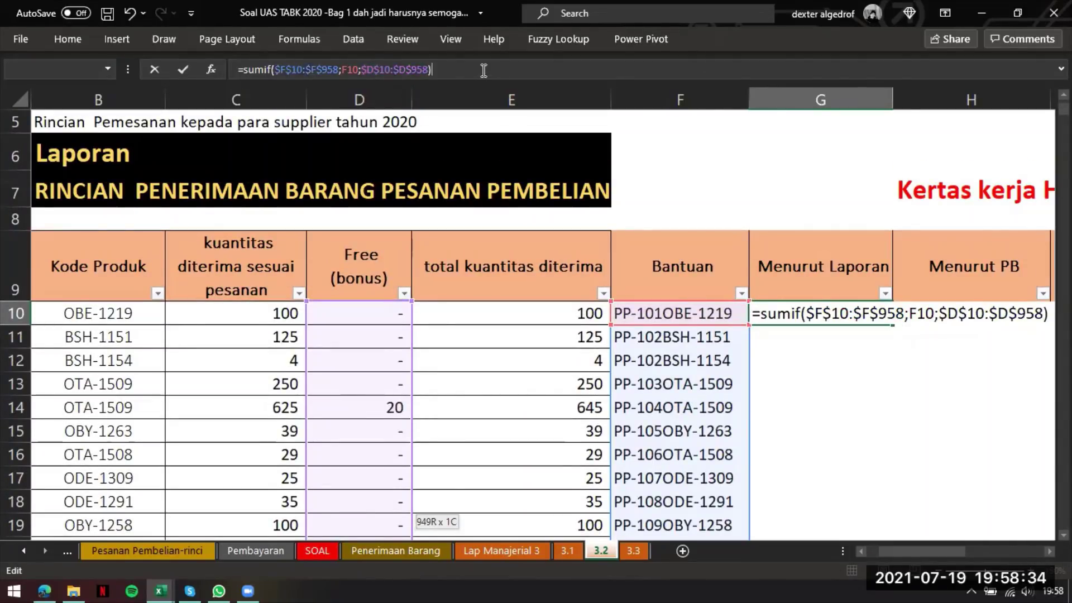
{"action": "key", "text": "Return"}
{"action": "left_click", "coordinate": [816, 318]}
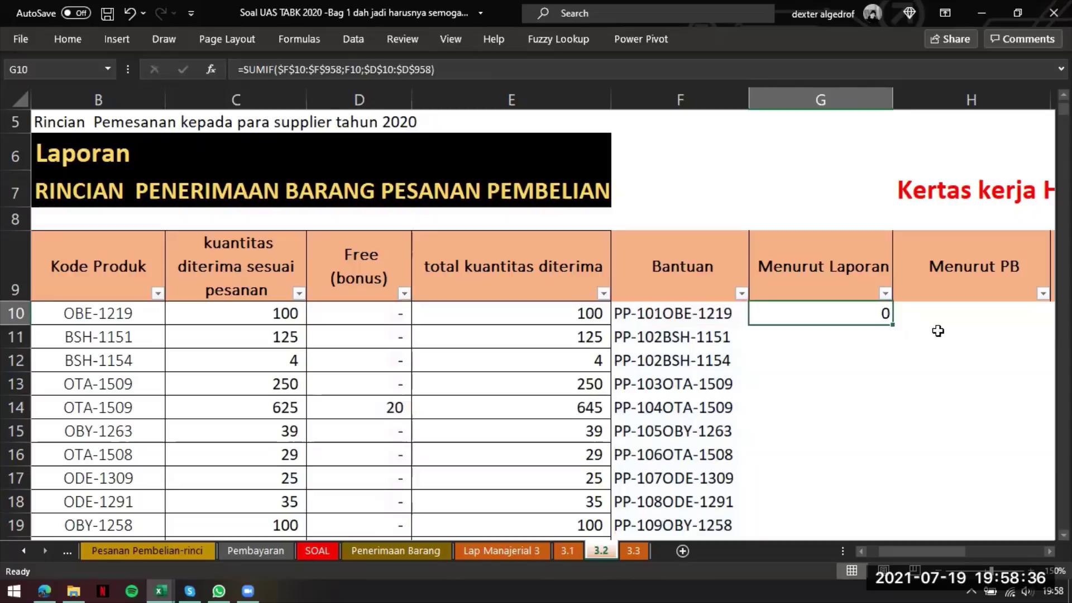
{"action": "double_click", "coordinate": [892, 324]}
- In H10 under Menurut PB, begin a SUMIF formula with range $N$10:$N$76 and criterion F10
{"action": "left_click", "coordinate": [943, 312]}
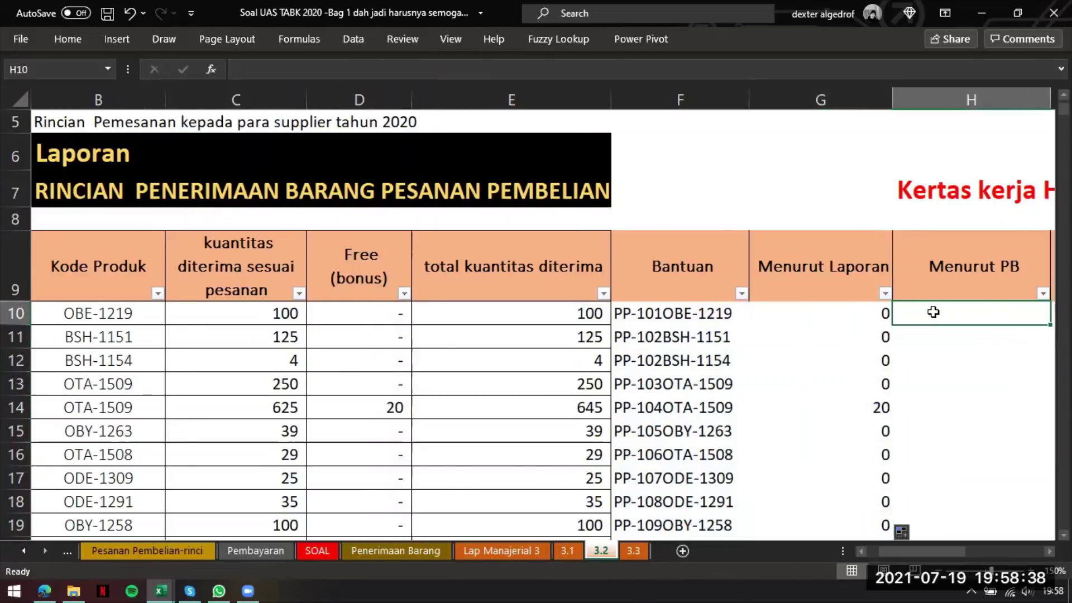
{"action": "scroll", "coordinate": [893, 313], "scroll_direction": "right", "scroll_amount": 5}
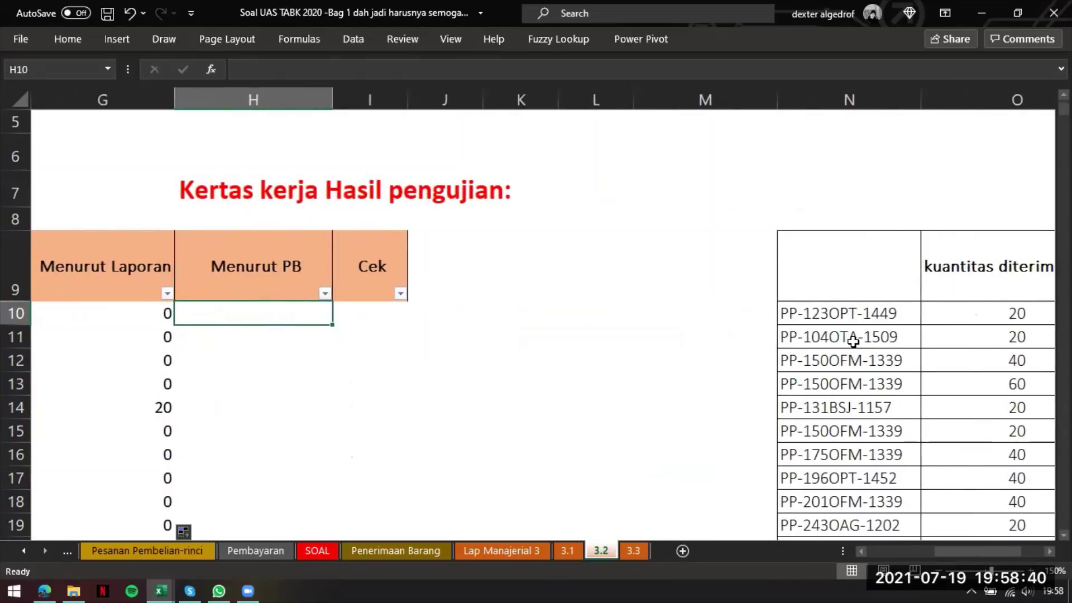
{"action": "type", "text": "="}
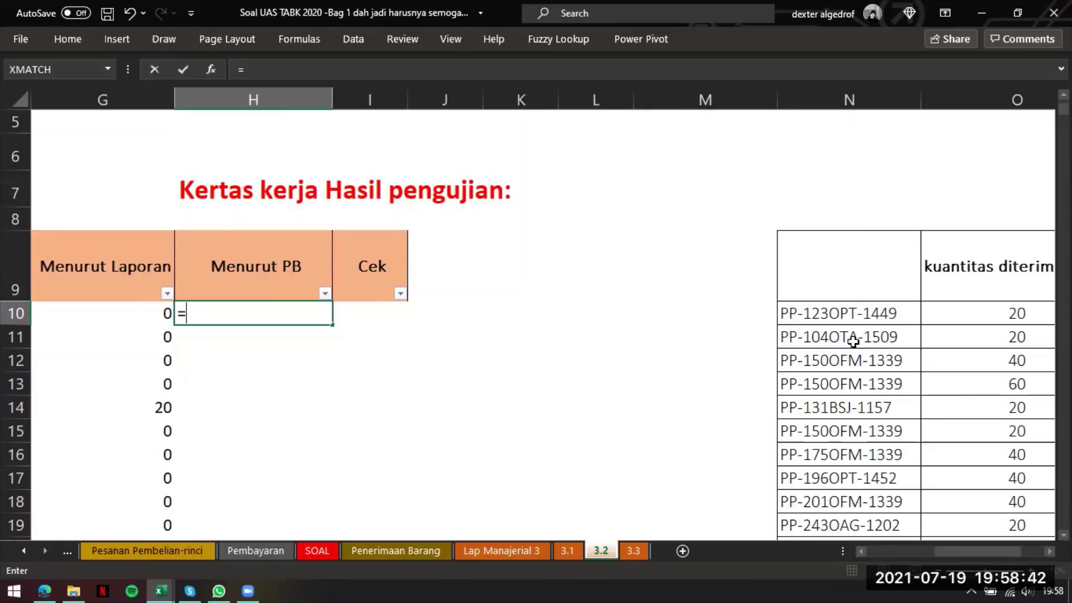
{"action": "type", "text": "sumif("}
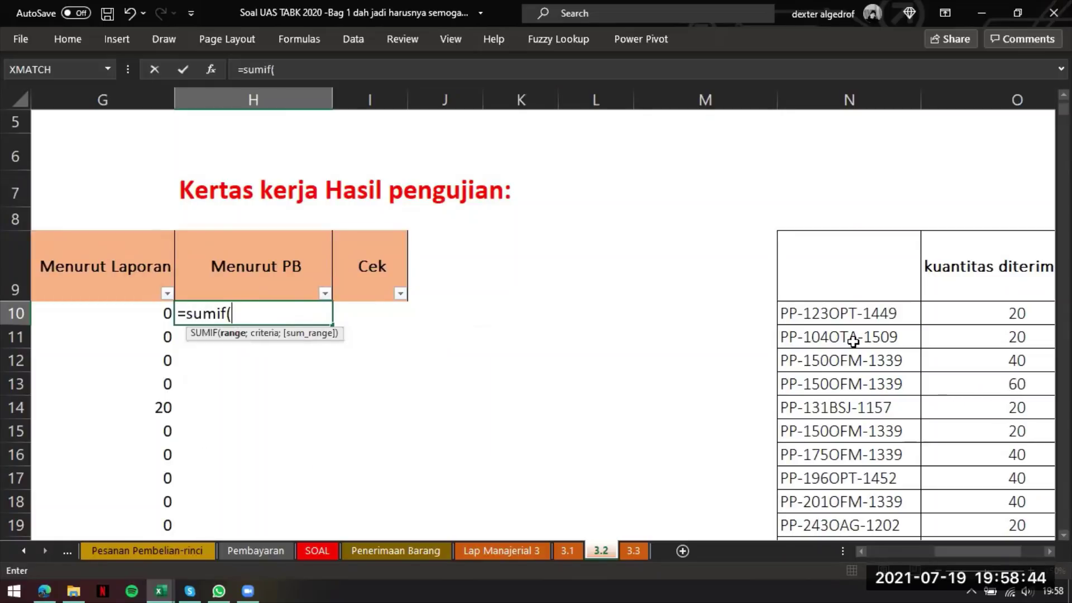
{"action": "left_click", "coordinate": [881, 314]}
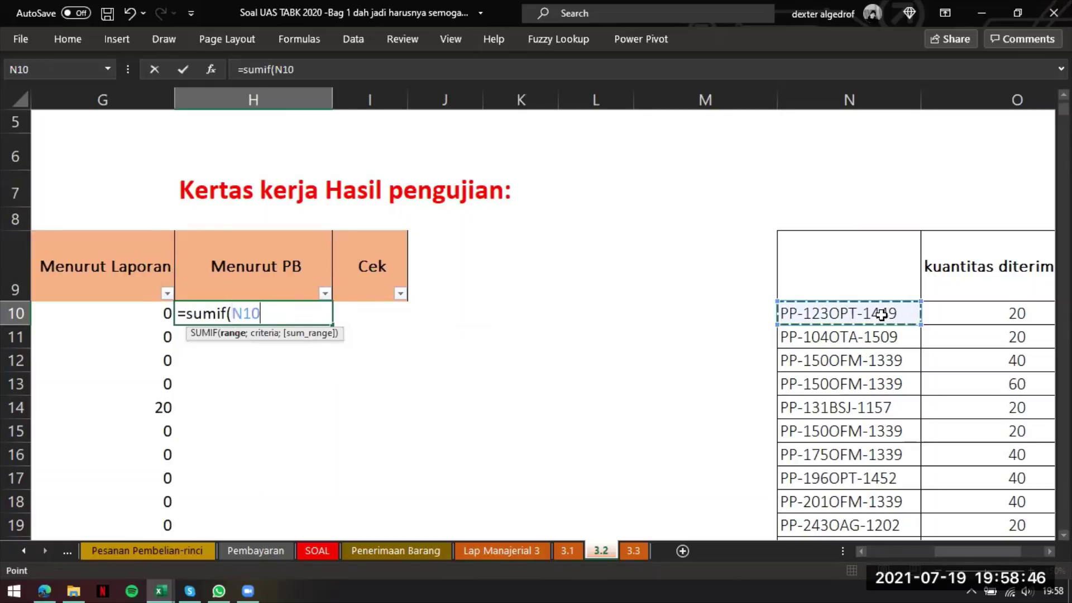
{"action": "key", "text": "ctrl+shift+Down"}
{"action": "key", "text": "F4"}
{"action": "type", "text": ";"}
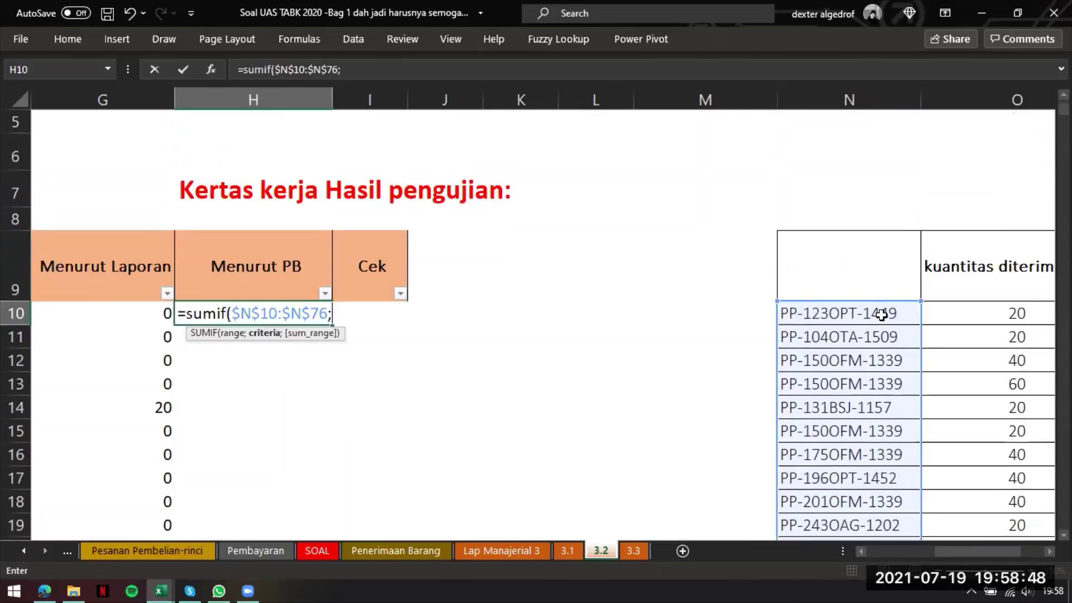
{"action": "scroll", "coordinate": [725, 374], "scroll_direction": "left", "scroll_amount": 3}
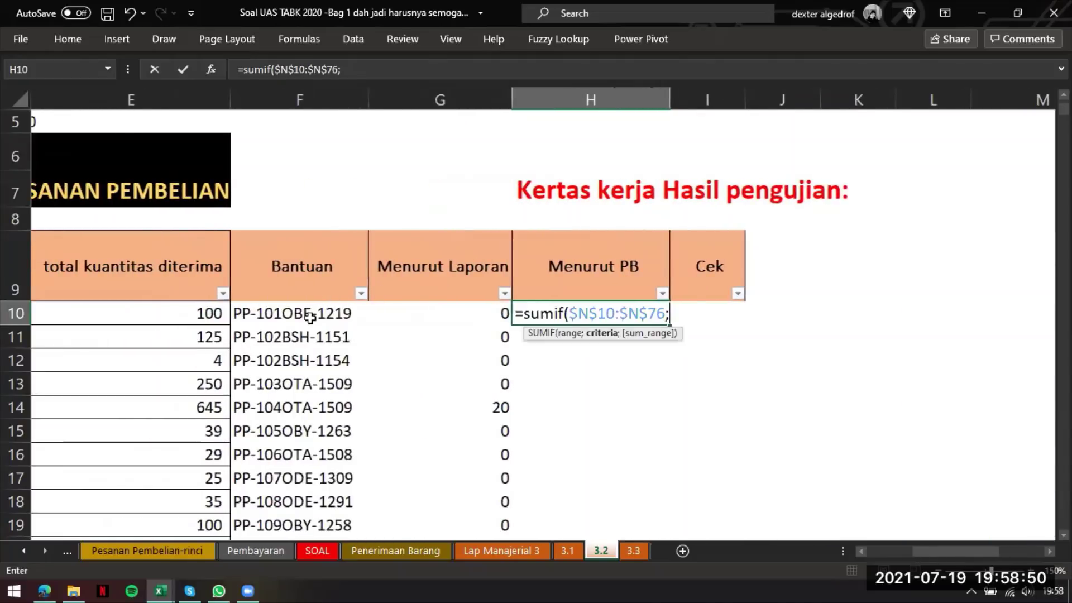
{"action": "left_click", "coordinate": [310, 315]}
{"action": "type", "text": ";"}
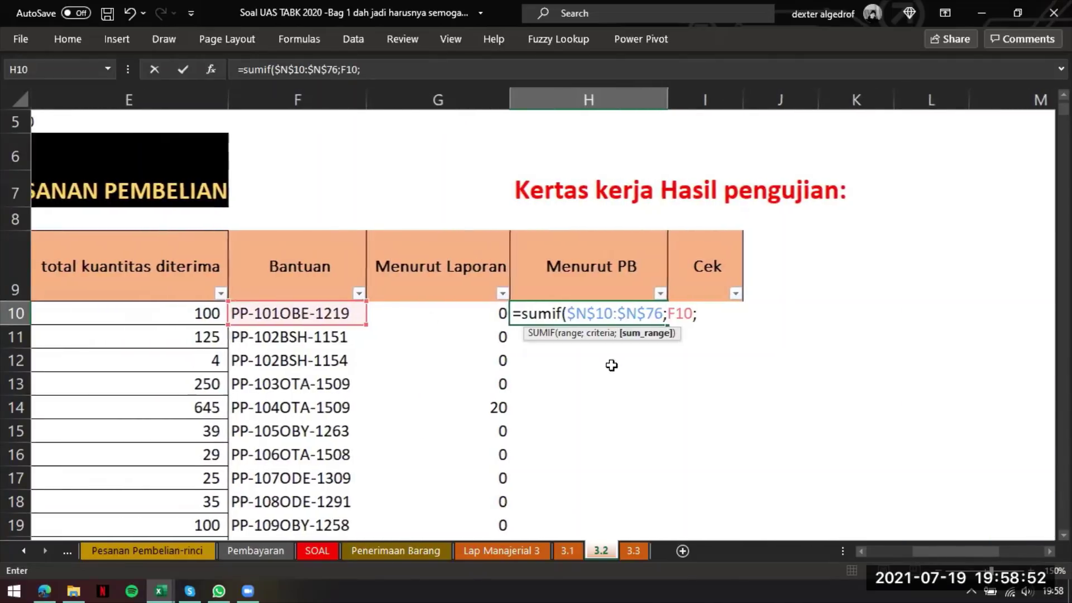
- Complete the H10 formula with sum range $O$10:$O$76 and fill it down the Menurut PB column
{"action": "scroll", "coordinate": [720, 361], "scroll_direction": "right", "scroll_amount": 2}
{"action": "scroll", "coordinate": [720, 361], "scroll_direction": "right", "scroll_amount": 3}
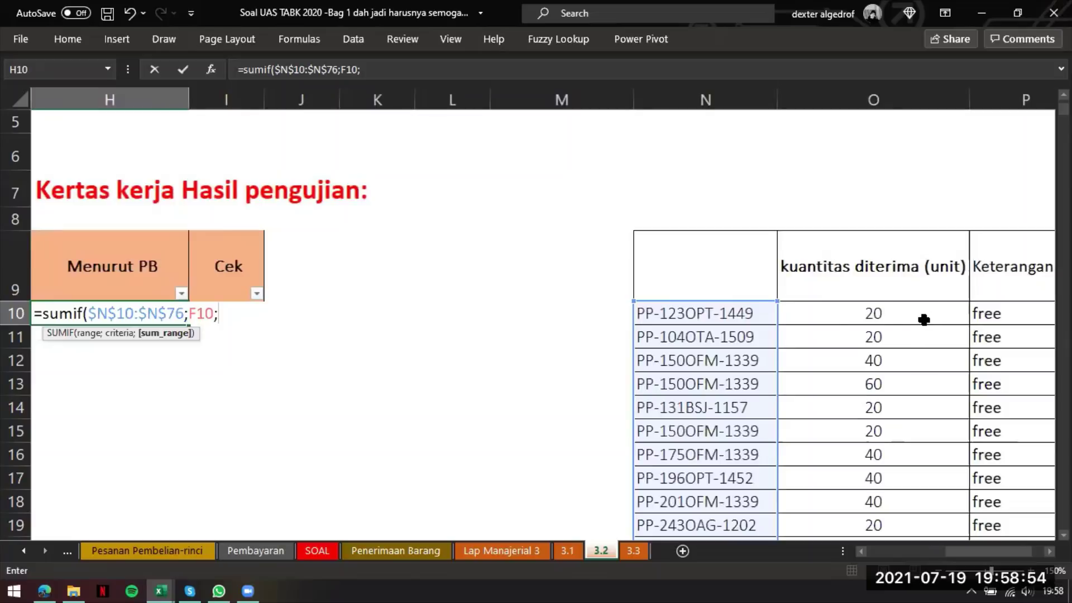
{"action": "left_click", "coordinate": [916, 314]}
{"action": "key", "text": "ctrl+shift+Down"}
{"action": "key", "text": "F4"}
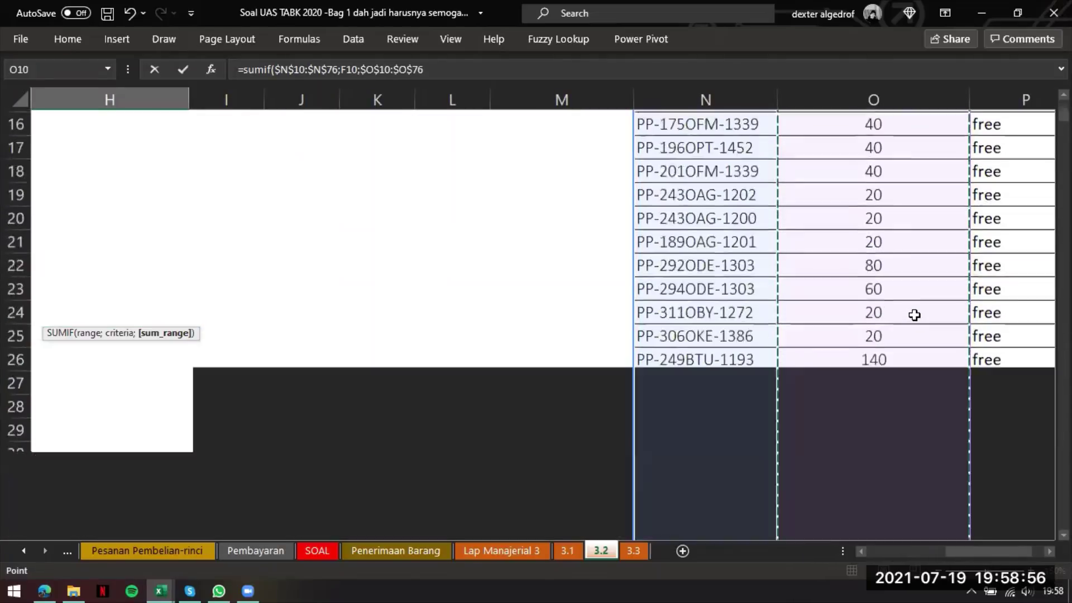
{"action": "type", "text": ")"}
{"action": "key", "text": "Return"}
{"action": "scroll", "coordinate": [914, 315], "scroll_direction": "left", "scroll_amount": 2}
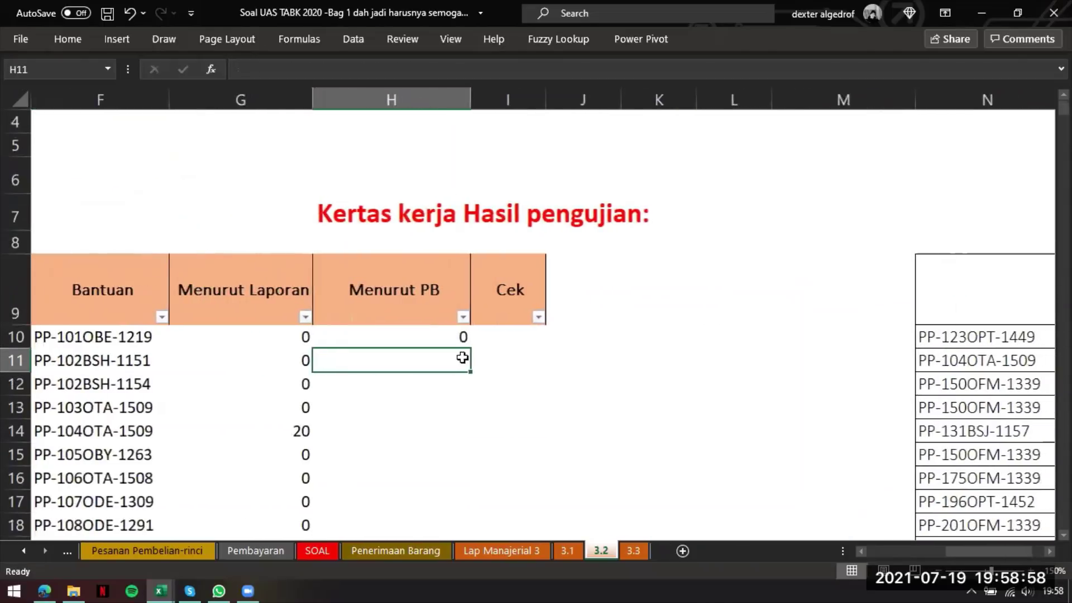
{"action": "left_click", "coordinate": [465, 342]}
{"action": "double_click", "coordinate": [472, 347]}
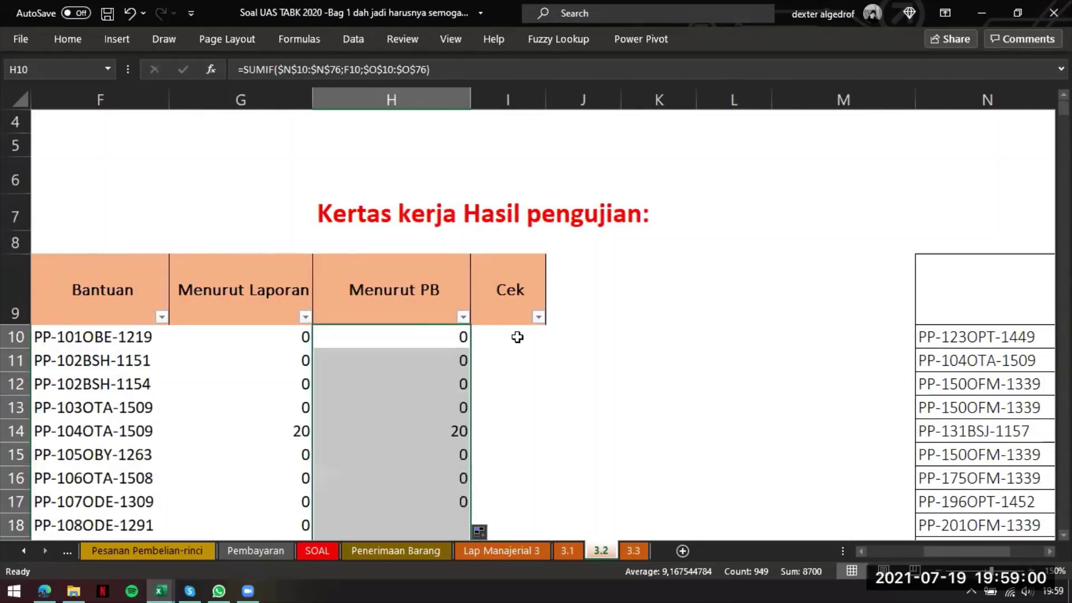
- Enter =G10=H10 in I10 under Cek and fill it down the column
{"action": "left_click", "coordinate": [516, 337]}
{"action": "type", "text": "="}
{"action": "key", "text": "Left"}
{"action": "key", "text": "Left"}
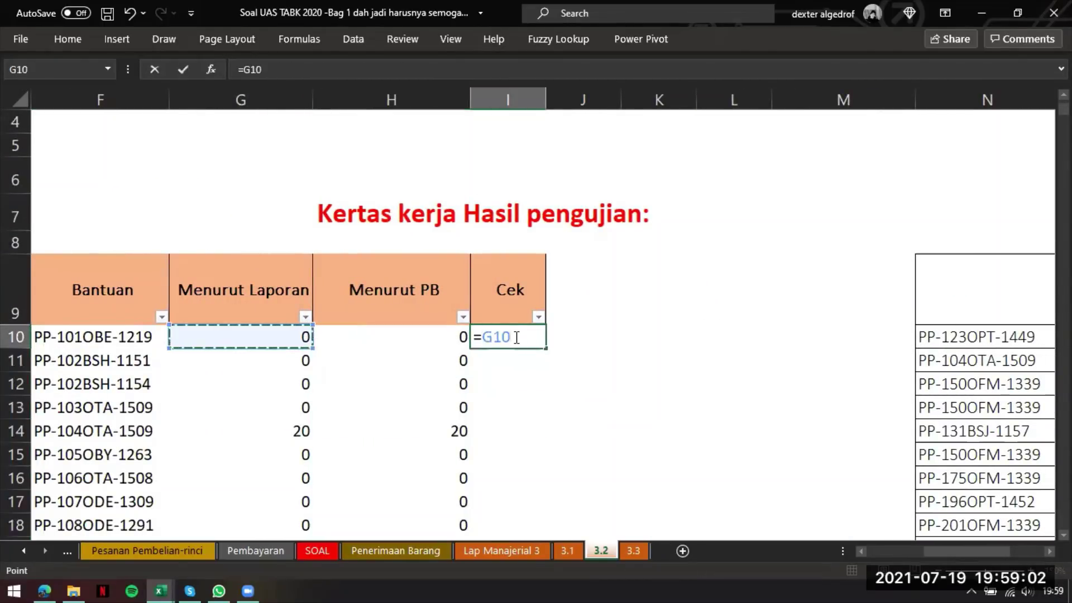
{"action": "type", "text": "="}
{"action": "key", "text": "Left"}
{"action": "key", "text": "Return"}
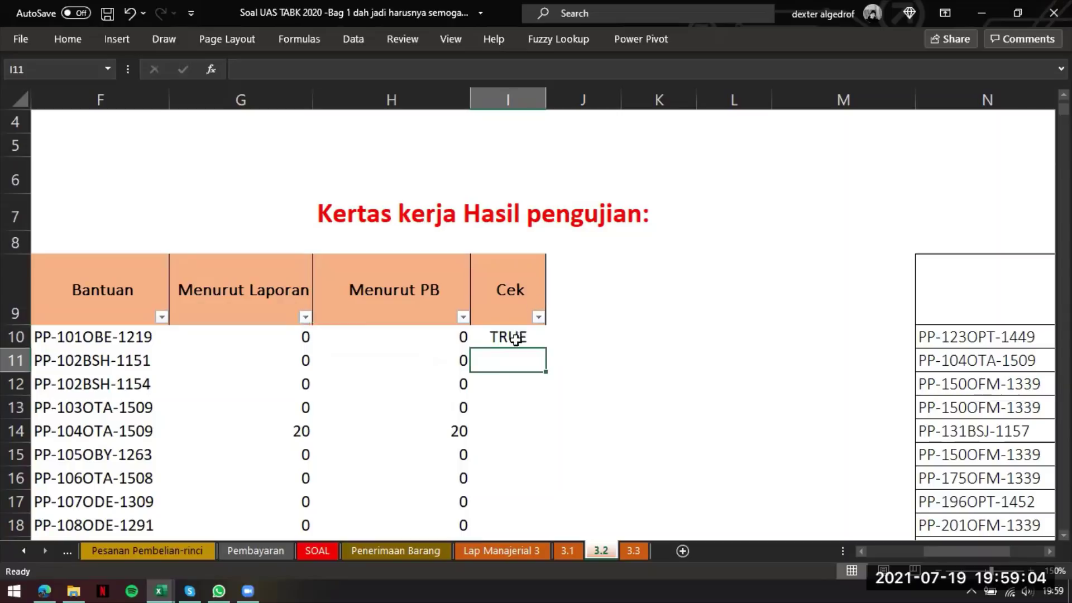
{"action": "left_click", "coordinate": [515, 337]}
{"action": "double_click", "coordinate": [546, 348]}
- Filter the Cek column to exclude TRUE rows
{"action": "left_click", "coordinate": [539, 316]}
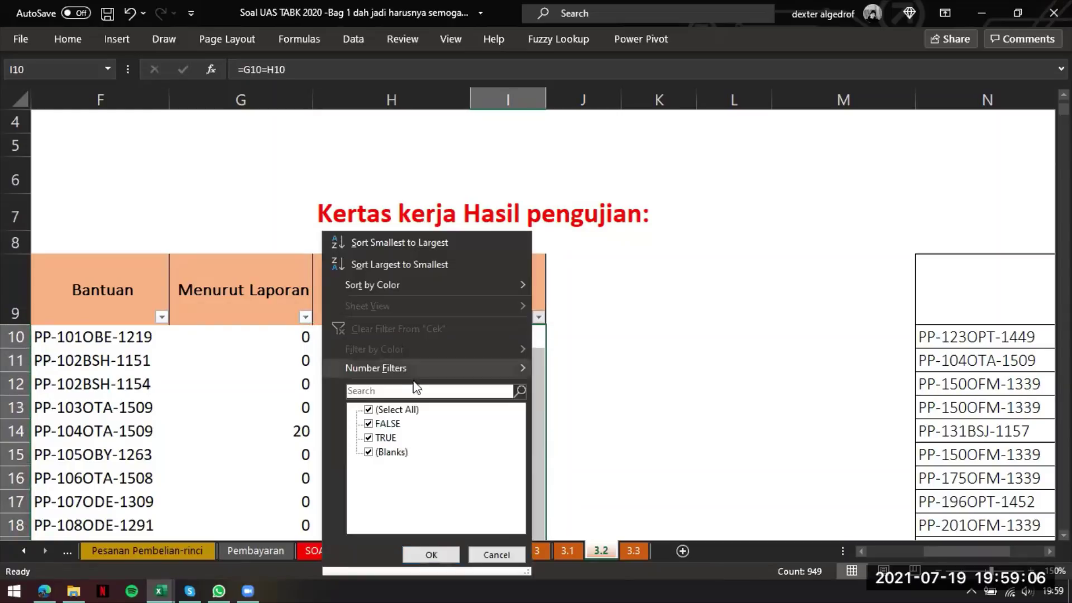
{"action": "left_click", "coordinate": [385, 438]}
{"action": "left_click", "coordinate": [431, 555]}
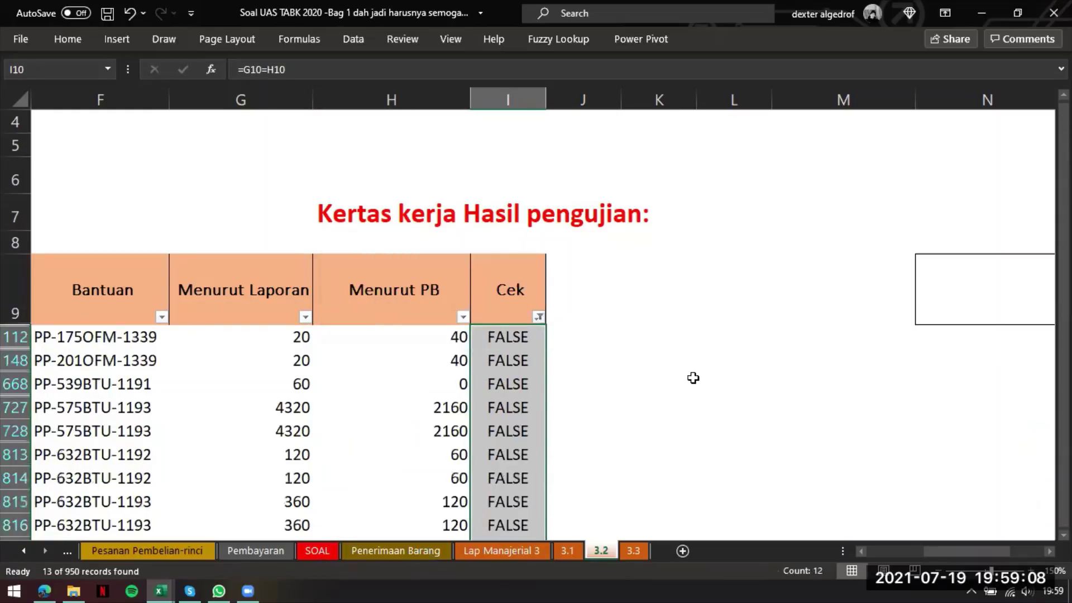
- Examine the mismatched rows, comparing the Menurut Laporan and Menurut PB bonus quantities for each order and product
{"action": "left_click", "coordinate": [693, 378]}
{"action": "scroll", "coordinate": [527, 419], "scroll_direction": "left", "scroll_amount": 4}
{"action": "scroll", "coordinate": [526, 419], "scroll_direction": "down", "scroll_amount": 5}
{"action": "scroll", "coordinate": [525, 422], "scroll_direction": "up", "scroll_amount": 5}
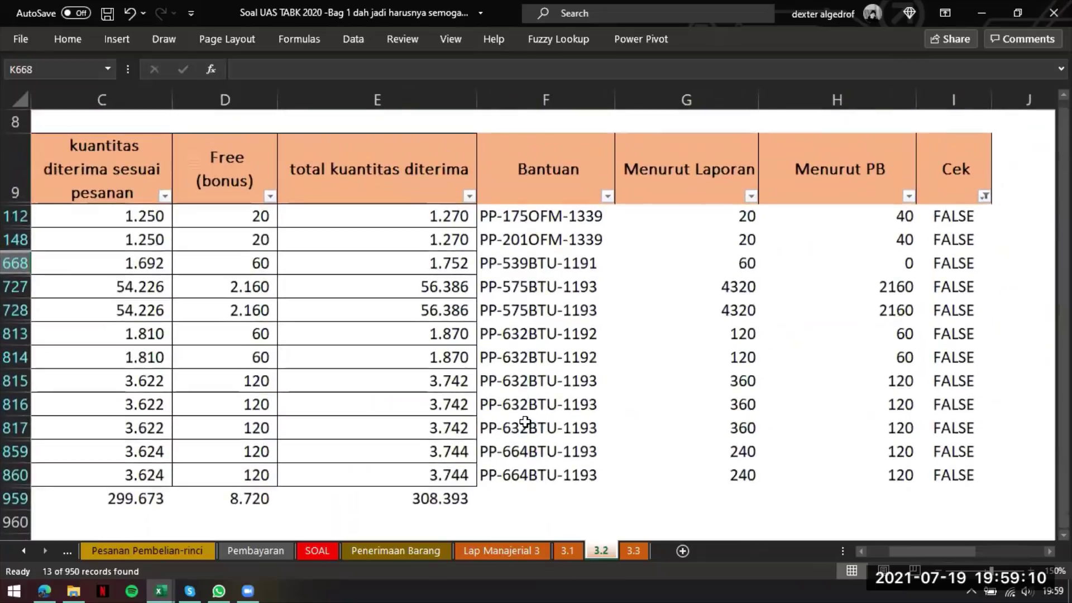
{"action": "scroll", "coordinate": [525, 423], "scroll_direction": "right", "scroll_amount": 2}
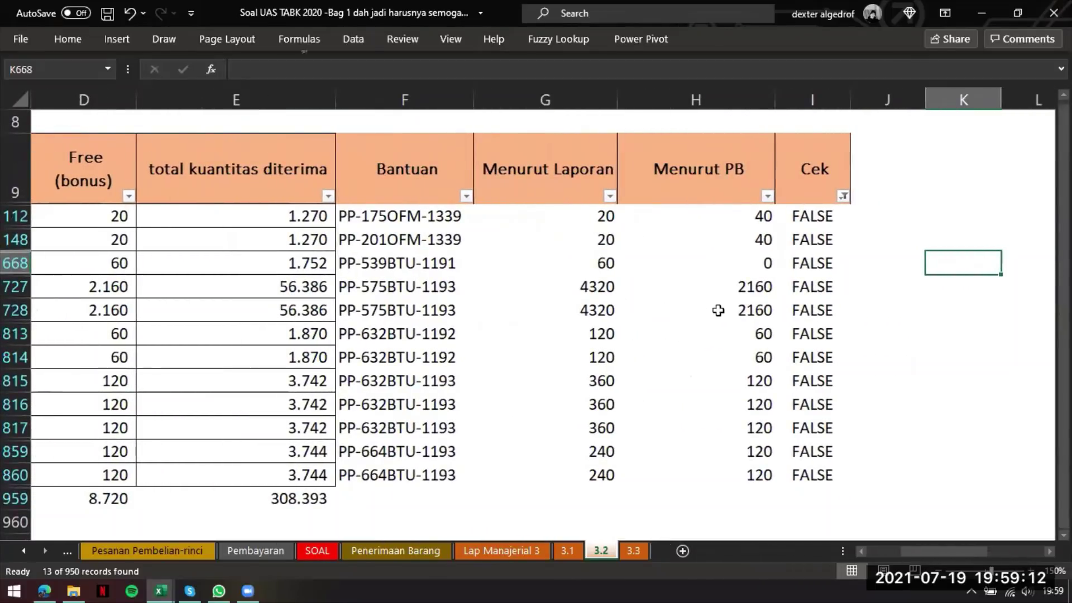
{"action": "left_click_drag", "start_coordinate": [744, 289], "coordinate": [737, 334]}
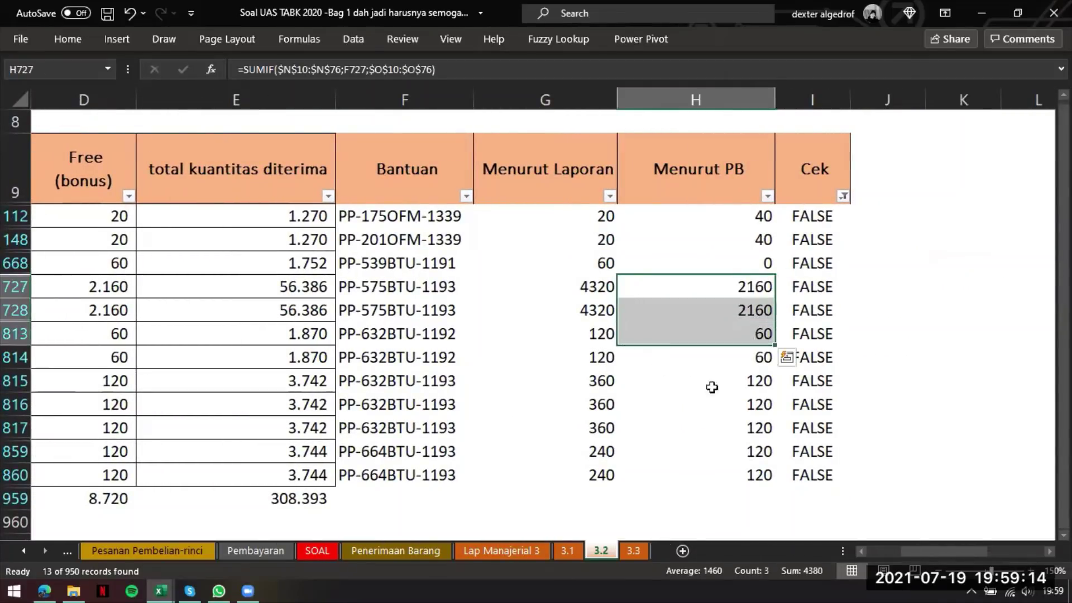
{"action": "left_click_drag", "start_coordinate": [754, 382], "coordinate": [622, 455]}
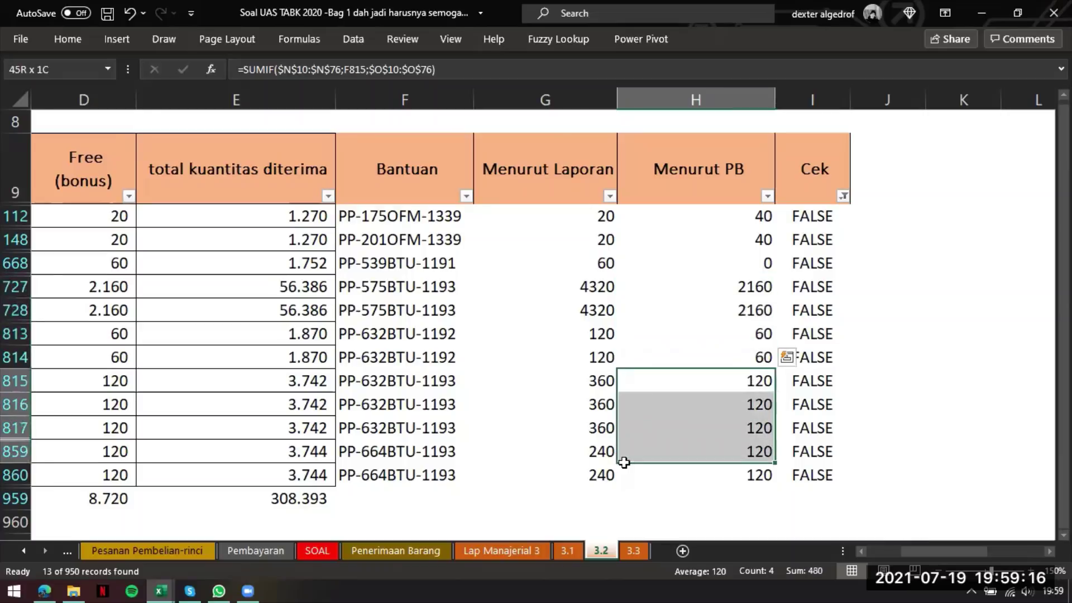
{"action": "left_click", "coordinate": [960, 327]}
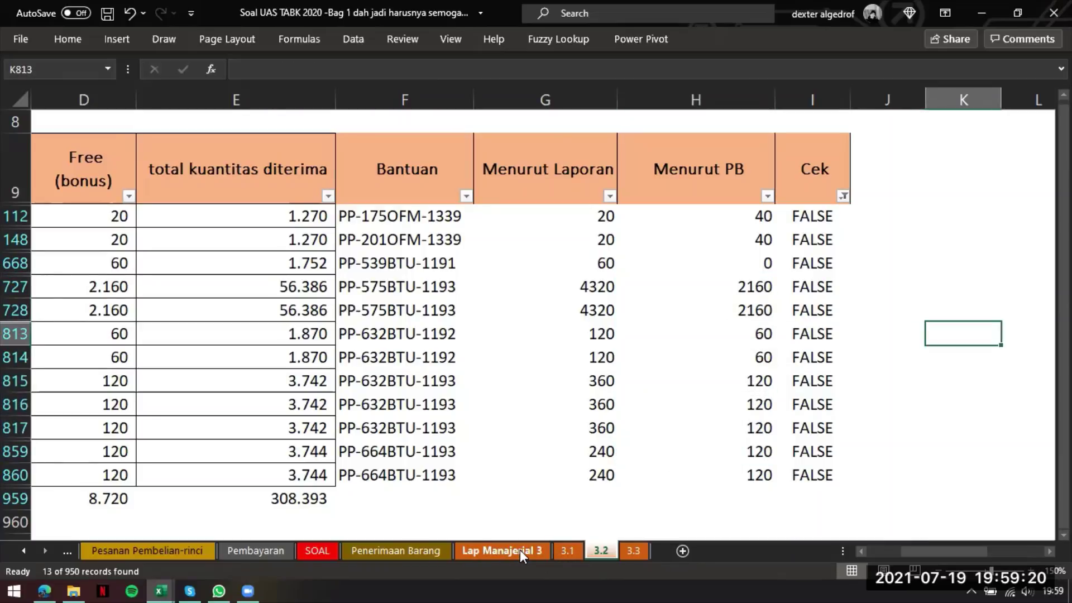
- Examine the two free PP-575BTU-1193 receipt rows on the Penerimaan Barang sheet and return to test 3.2 on the SOAL sheet
{"action": "left_click", "coordinate": [403, 549]}
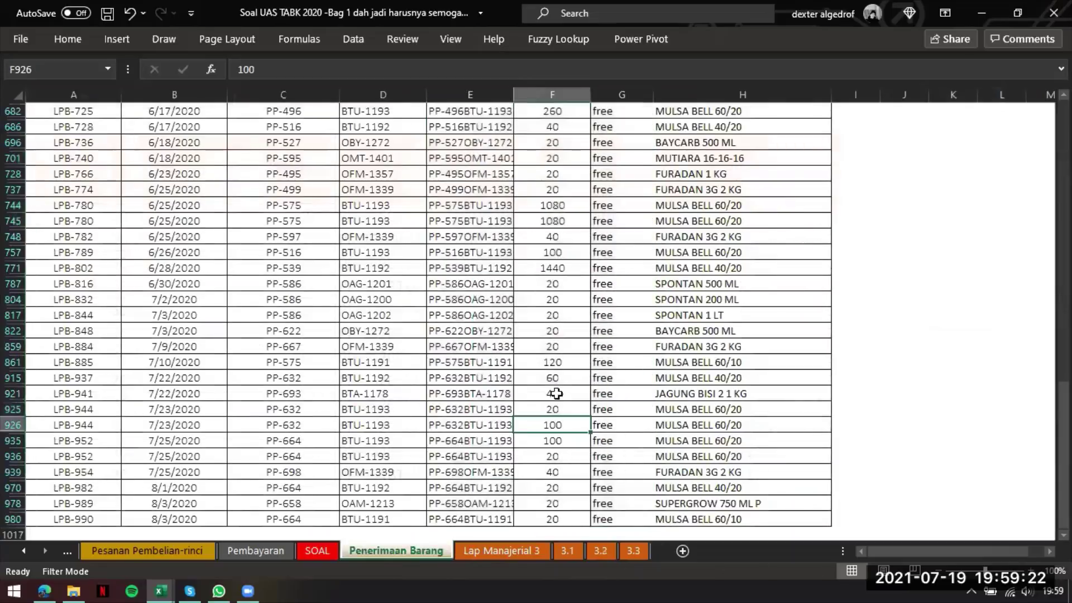
{"action": "scroll", "coordinate": [543, 393], "scroll_direction": "up", "scroll_amount": 2}
{"action": "left_click", "coordinate": [542, 392]}
{"action": "scroll", "coordinate": [527, 378], "scroll_direction": "up", "scroll_amount": 3}
{"action": "scroll", "coordinate": [527, 378], "scroll_direction": "down", "scroll_amount": 1}
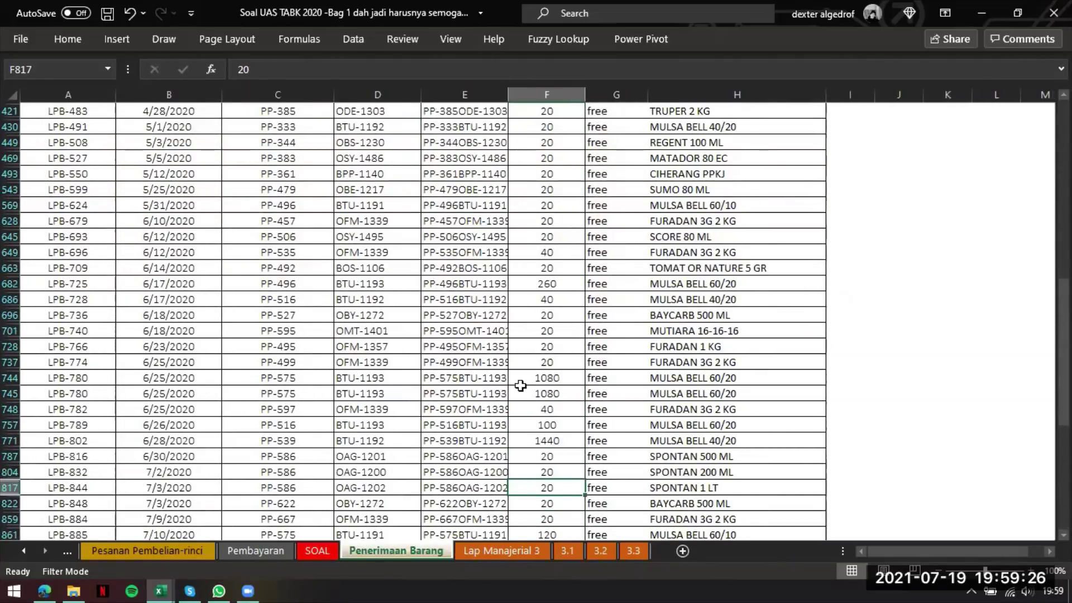
{"action": "left_click_drag", "start_coordinate": [529, 378], "coordinate": [436, 387]}
{"action": "left_click", "coordinate": [626, 383]}
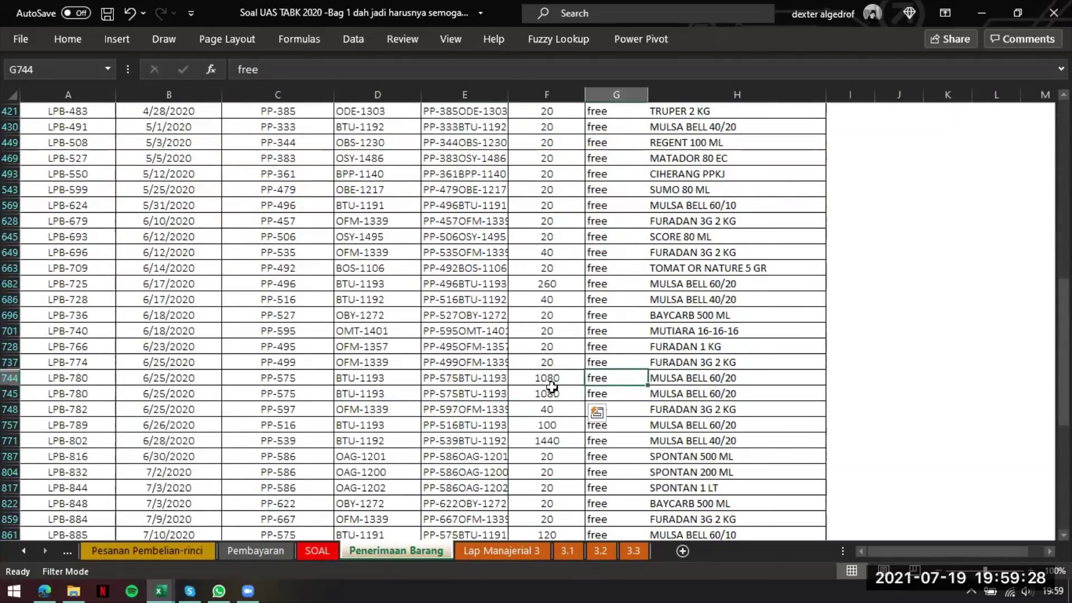
{"action": "left_click_drag", "start_coordinate": [552, 387], "coordinate": [78, 385]}
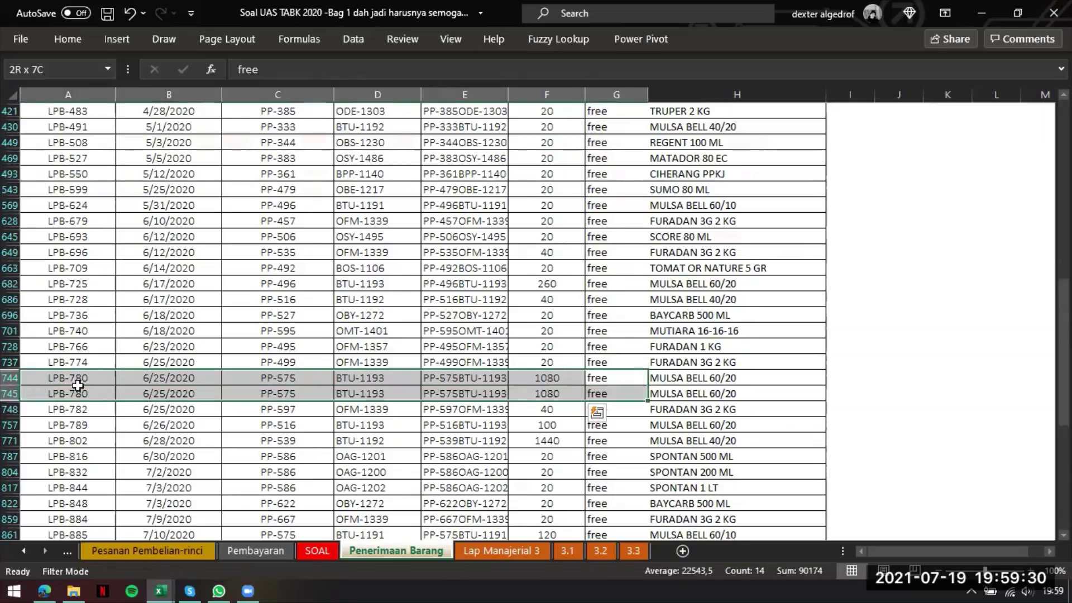
{"action": "left_click", "coordinate": [614, 330]}
{"action": "scroll", "coordinate": [502, 390], "scroll_direction": "up", "scroll_amount": 3}
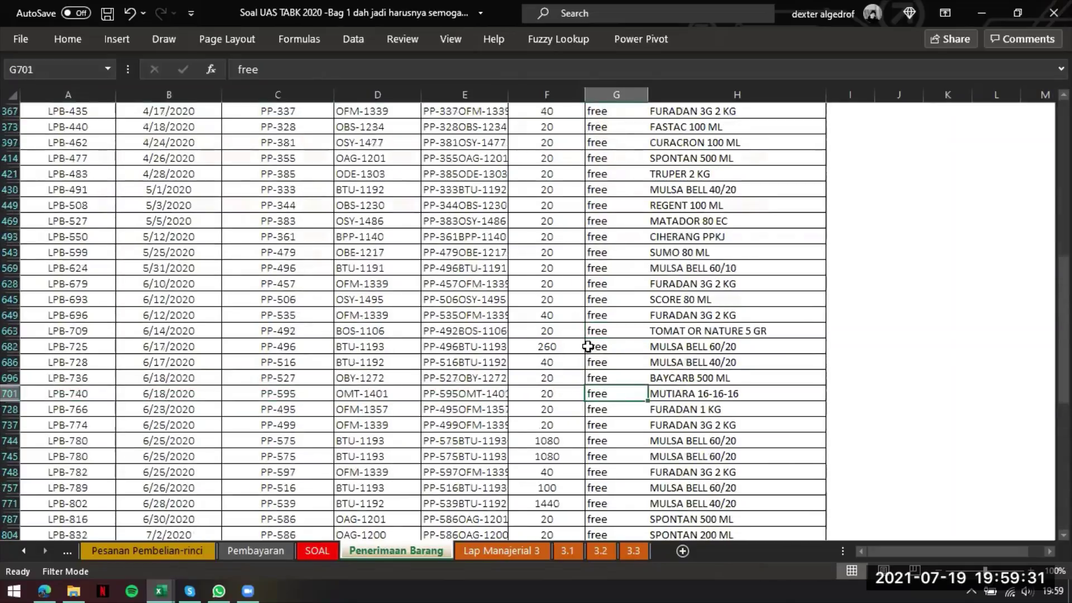
{"action": "left_click", "coordinate": [318, 551]}
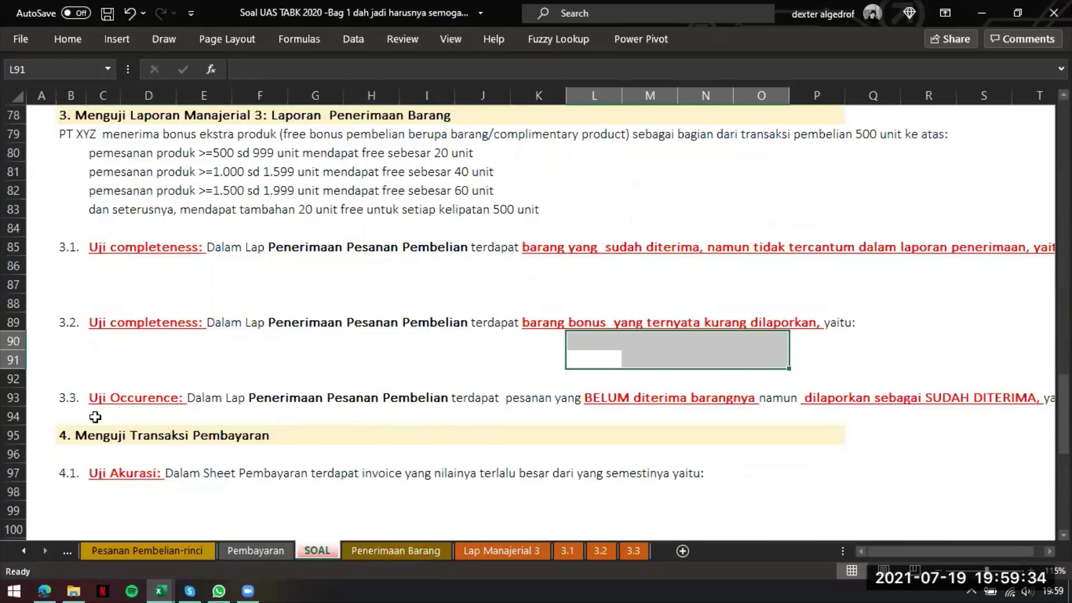
- Read the test 3.3 occurrence question on the SOAL sheet about orders reported as received before the goods arrived
{"action": "left_click_drag", "start_coordinate": [100, 417], "coordinate": [557, 417]}
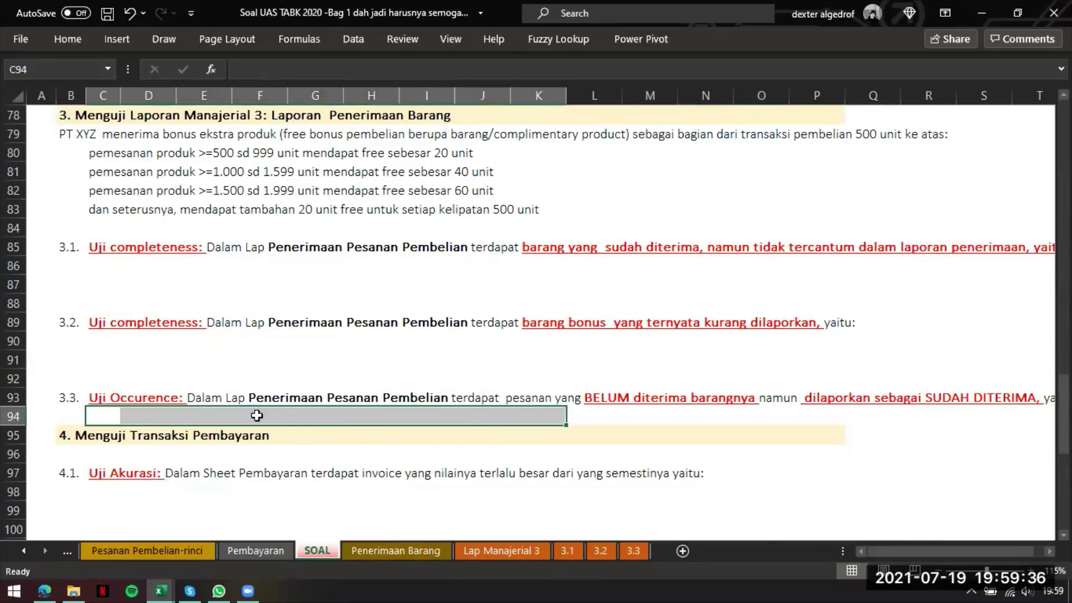
{"action": "left_click", "coordinate": [617, 417]}
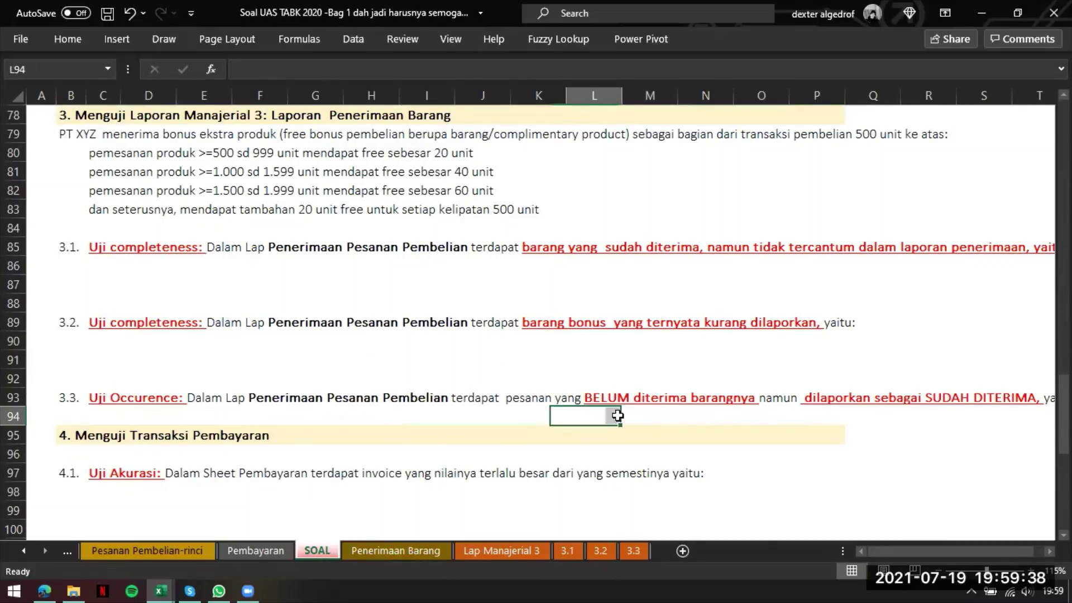
{"action": "left_click_drag", "start_coordinate": [455, 416], "coordinate": [822, 428]}
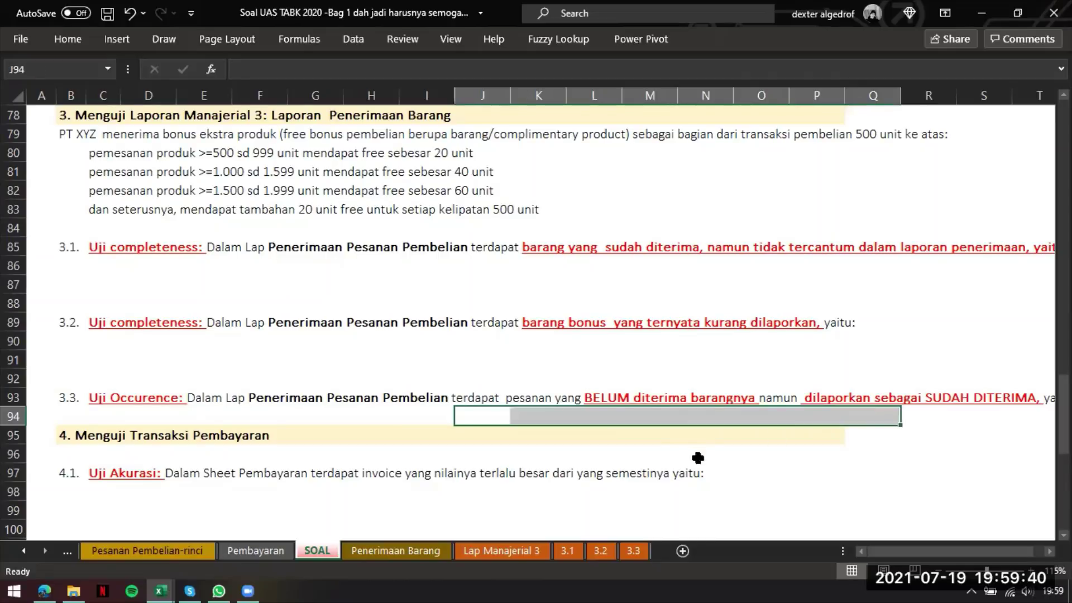
{"action": "scroll", "coordinate": [698, 458], "scroll_direction": "right", "scroll_amount": 3}
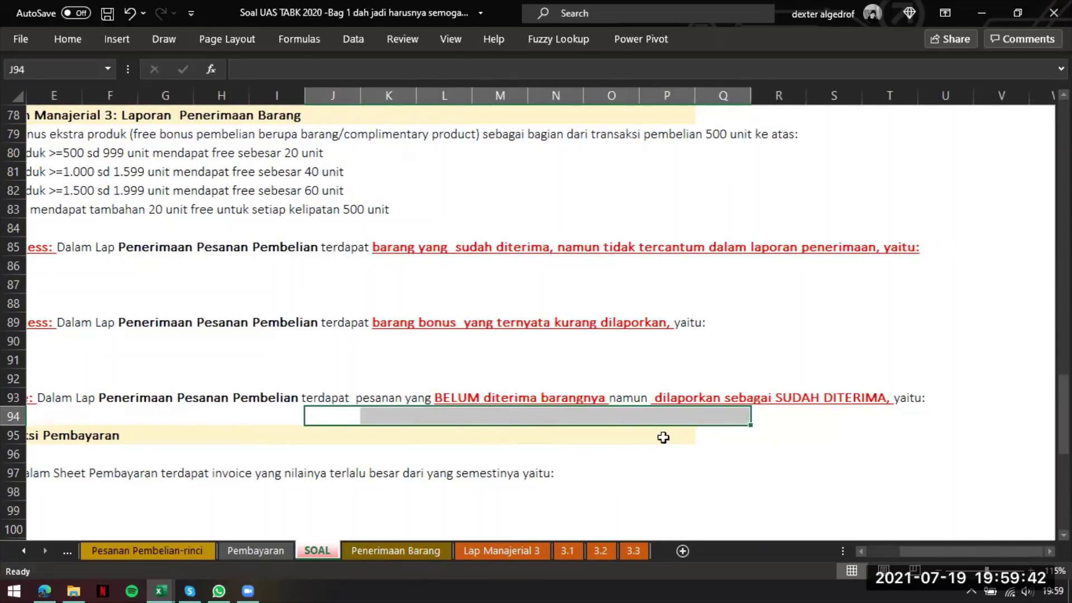
{"action": "left_click_drag", "start_coordinate": [802, 414], "coordinate": [938, 416]}
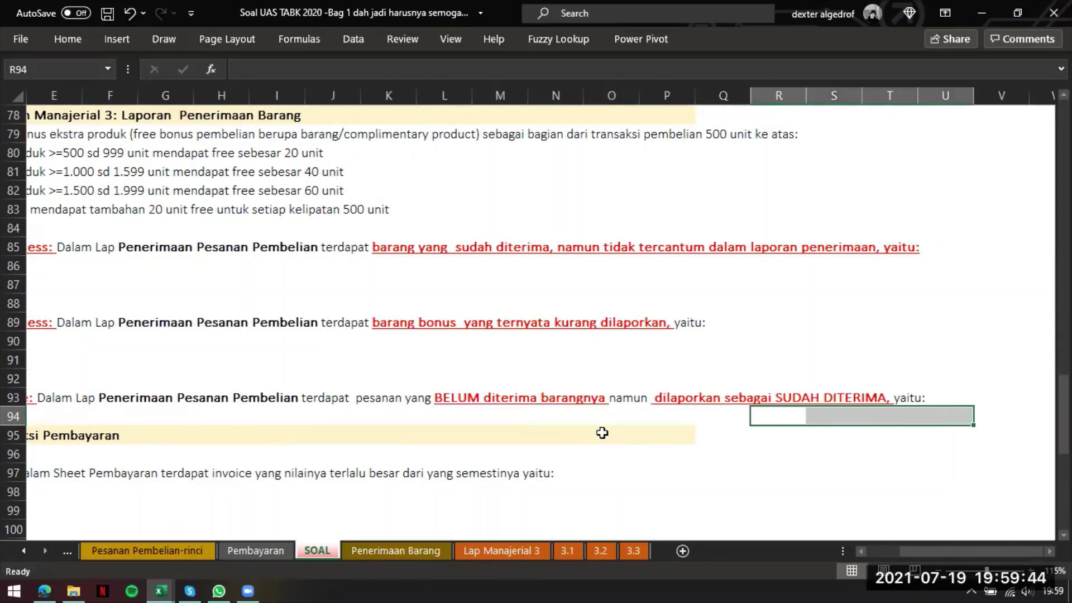
- On sheet 3.3, autofit the Bantuan column and add the header Cek in G9
{"action": "left_click", "coordinate": [634, 551]}
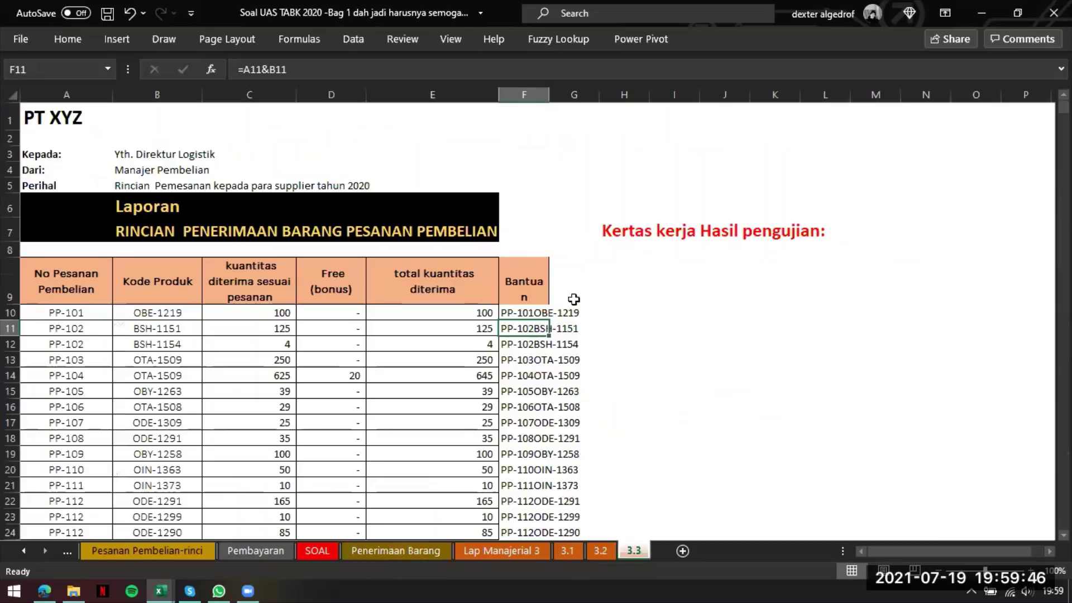
{"action": "left_click", "coordinate": [605, 312]}
{"action": "double_click", "coordinate": [550, 89]}
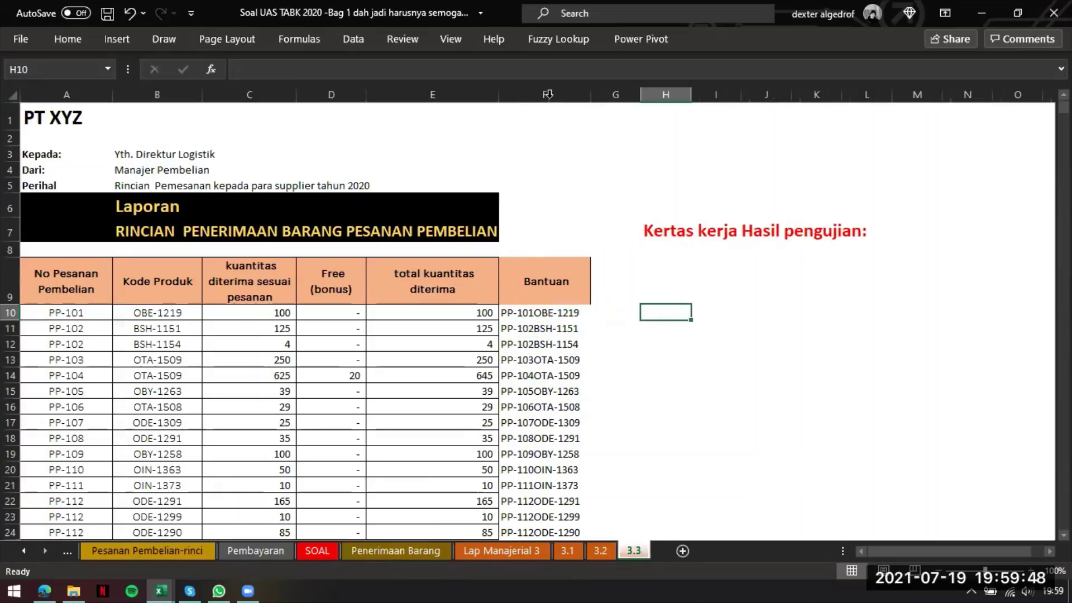
{"action": "left_click", "coordinate": [615, 283]}
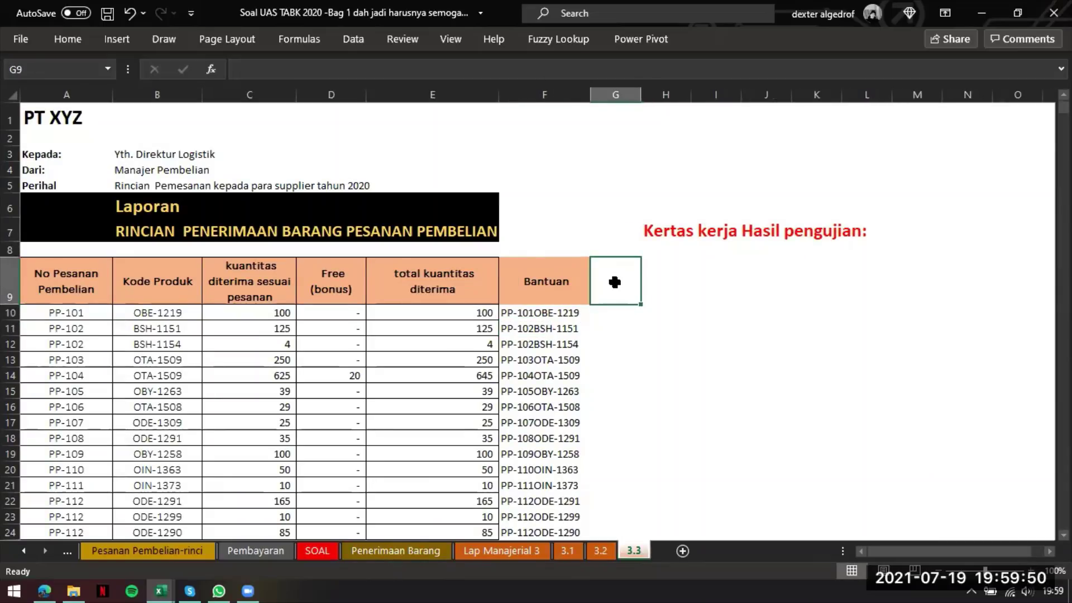
{"action": "type", "text": "Cek"}
{"action": "key", "text": "Return"}
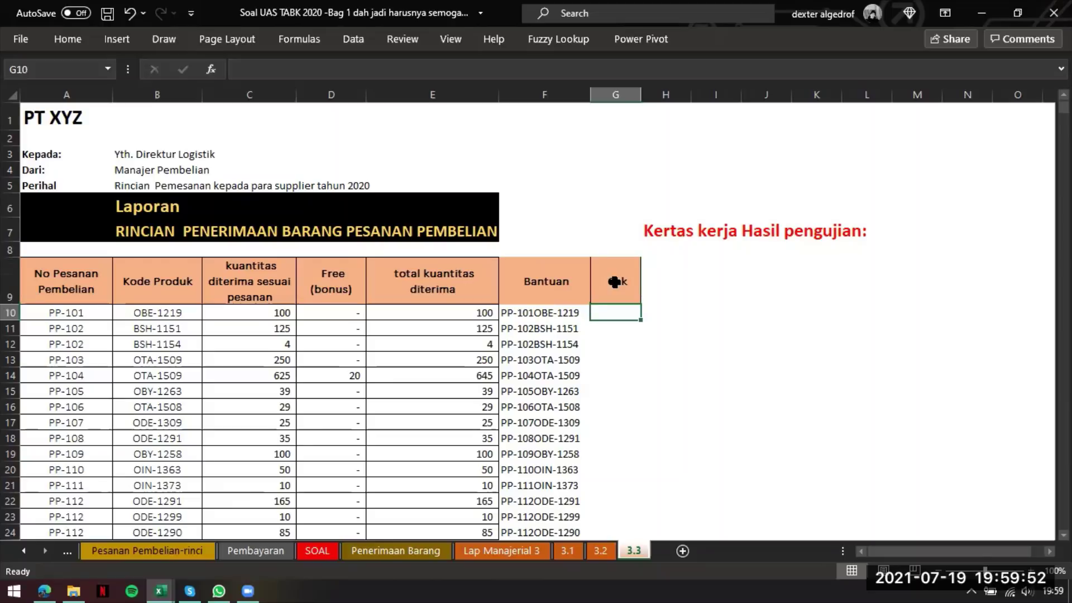
{"action": "type", "text": "=VLOOKUP("}
{"action": "key", "text": "BackSpace"}
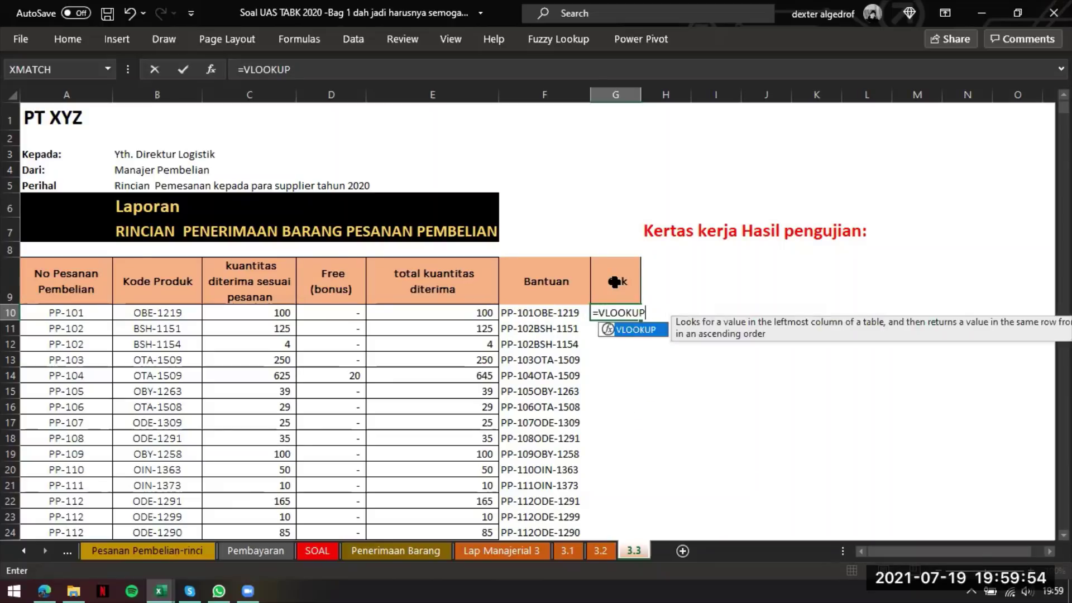
{"action": "key", "text": "BackSpace"}
{"action": "key", "text": "BackSpace"}
{"action": "key", "text": "BackSpace"}
{"action": "key", "text": "BackSpace"}
{"action": "key", "text": "BackSpace"}
{"action": "key", "text": "BackSpace"}
{"action": "key", "text": "BackSpace"}
{"action": "key", "text": "BackSpace"}
{"action": "key", "text": "Return"}
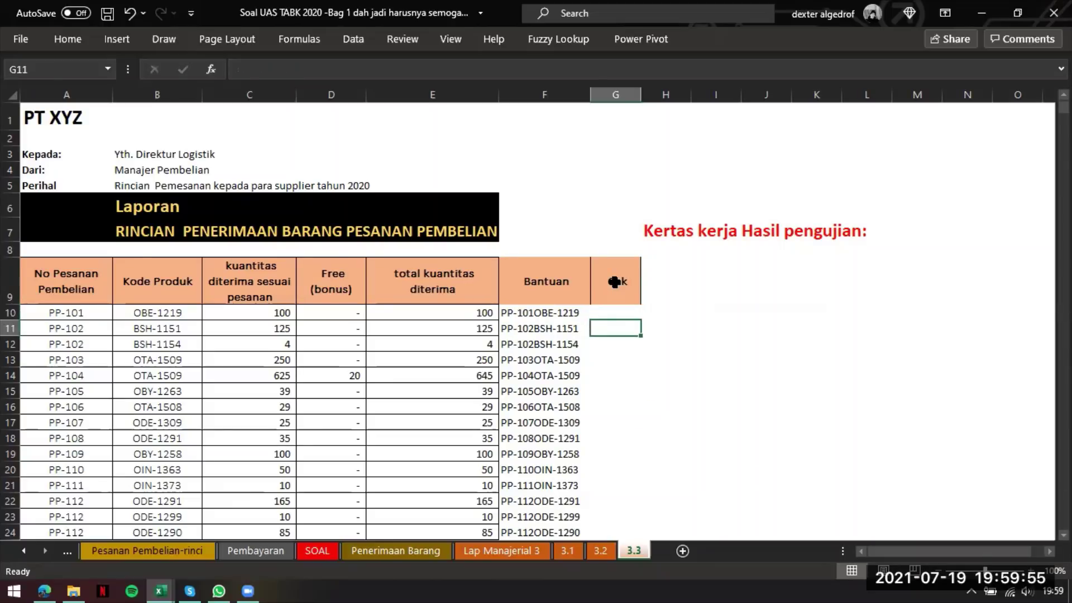
- Clear the Keterangan filter on the Penerimaan Barang sheet to show all receipt rows
{"action": "left_click", "coordinate": [383, 553]}
{"action": "left_click", "coordinate": [483, 408]}
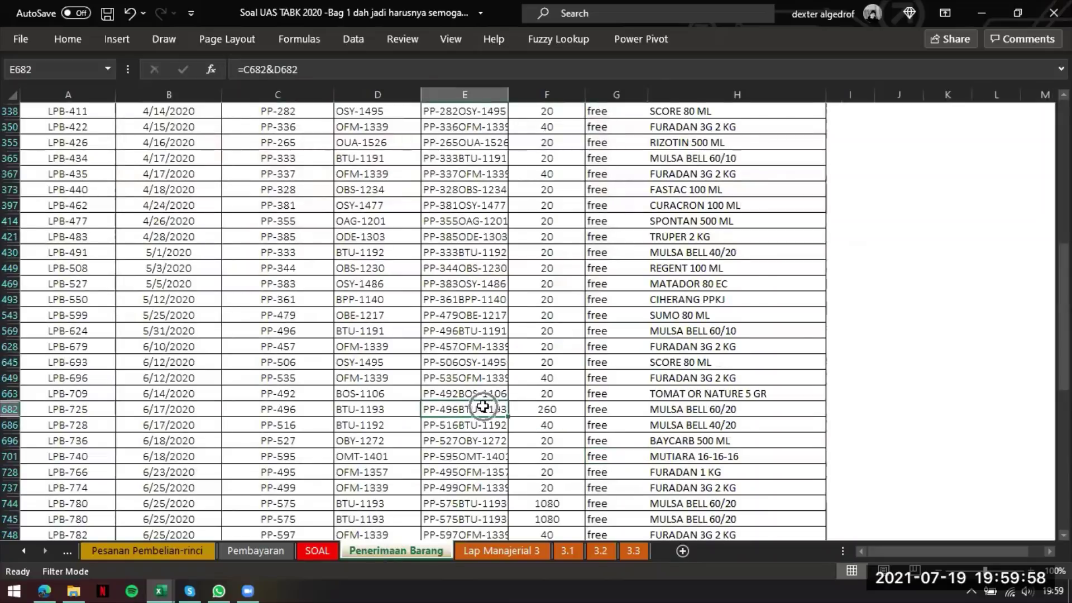
{"action": "key", "text": "ctrl+Up"}
{"action": "scroll", "coordinate": [526, 146], "scroll_direction": "up", "scroll_amount": 1}
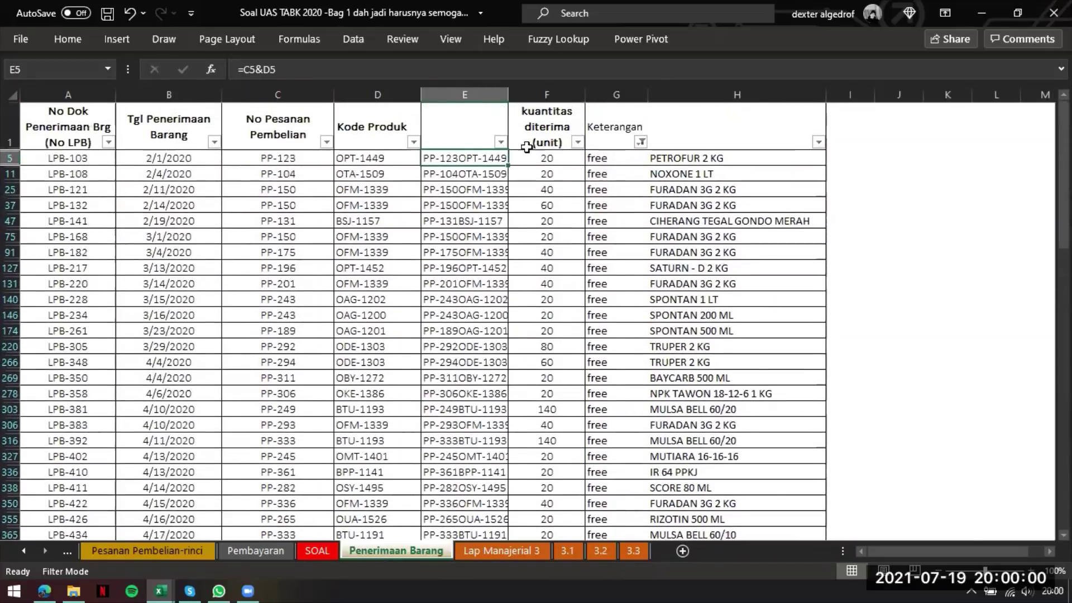
{"action": "left_click", "coordinate": [640, 142]}
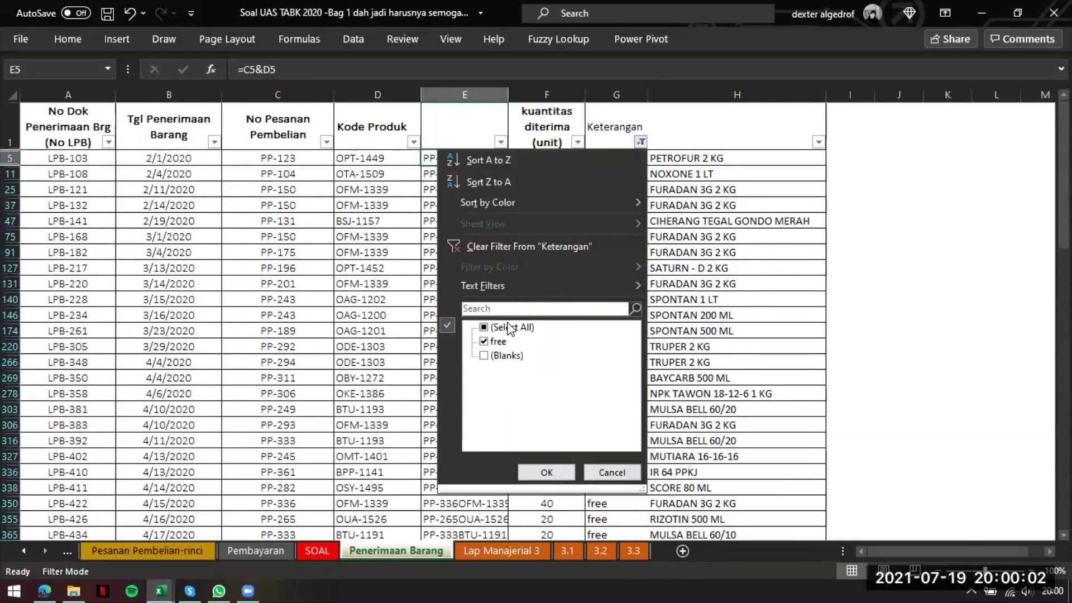
{"action": "left_click", "coordinate": [547, 472]}
{"action": "left_click", "coordinate": [693, 472]}
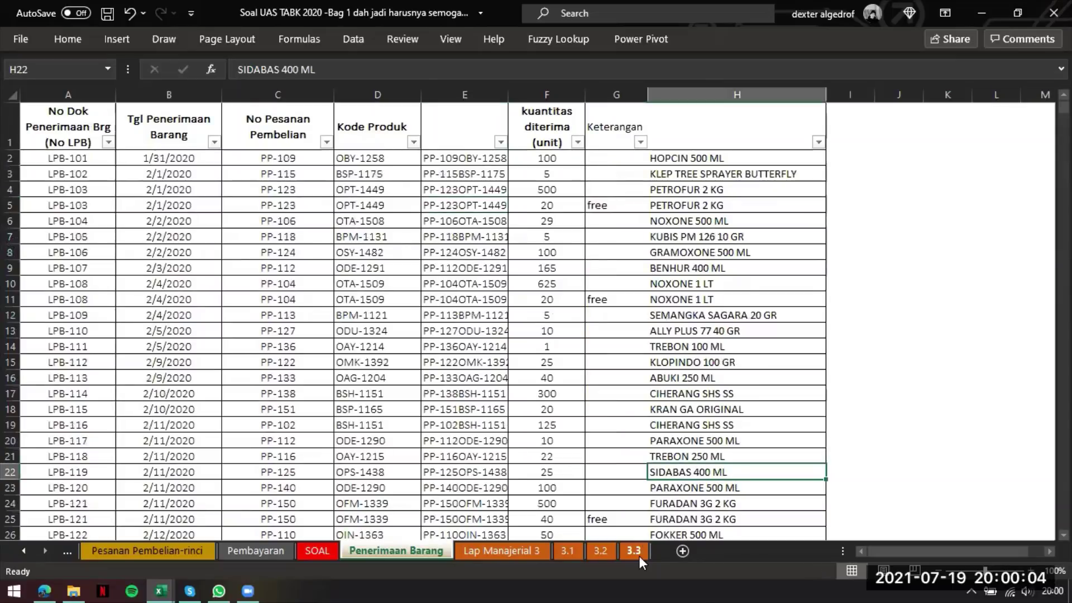
- Enter =VLOOKUP(F10;'Penerimaan Barang'!$E$2:$E$1016;1;0) in G10 of sheet 3.3
{"action": "left_click", "coordinate": [634, 551]}
{"action": "left_click", "coordinate": [607, 308]}
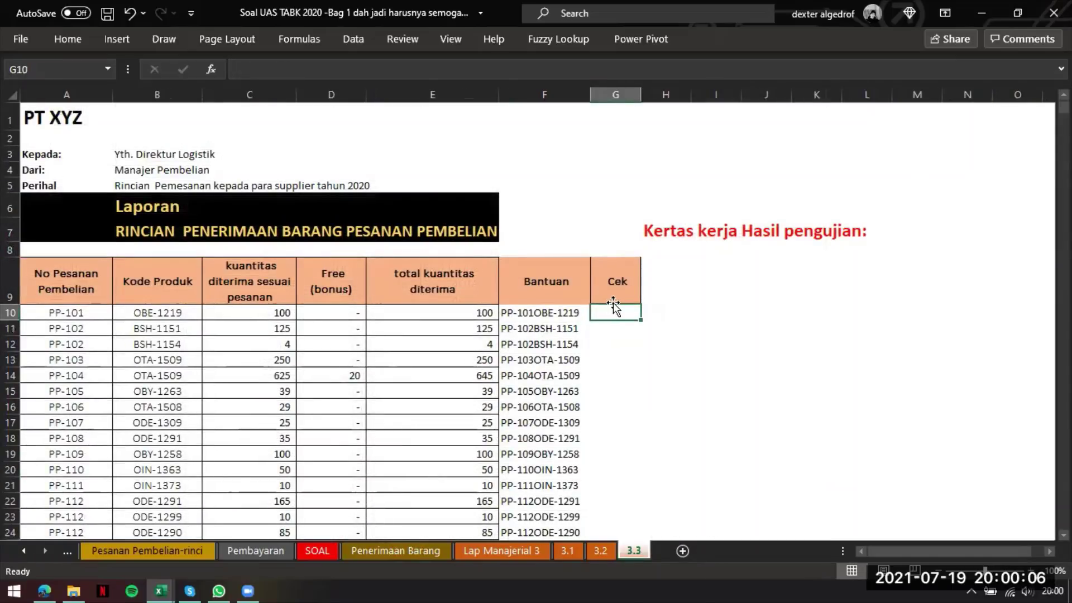
{"action": "type", "text": "=VLOOKUP(F10;"}
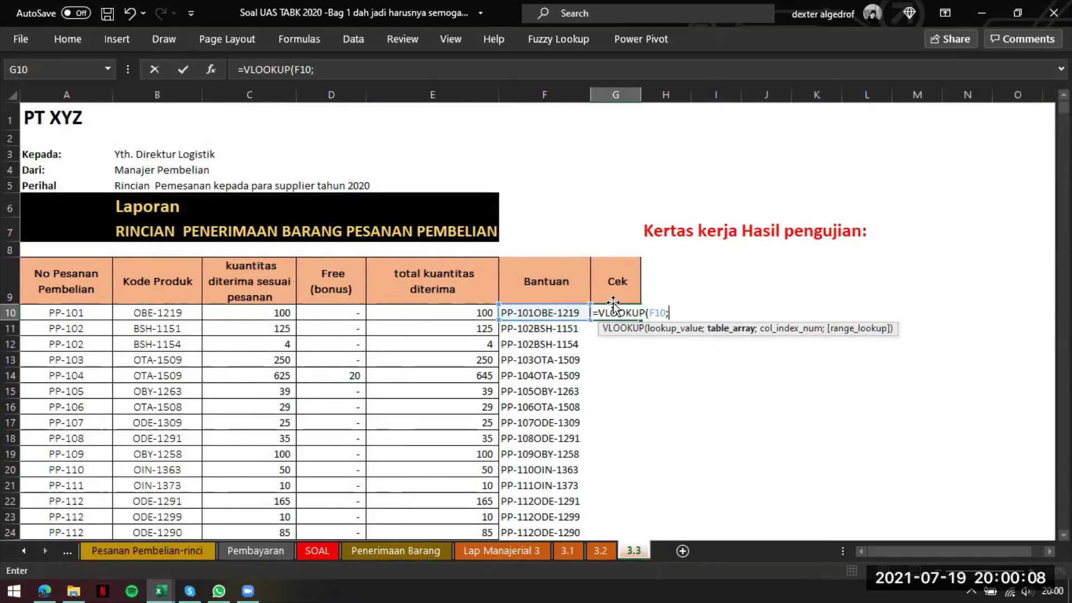
{"action": "left_click", "coordinate": [402, 552]}
{"action": "left_click", "coordinate": [466, 158]}
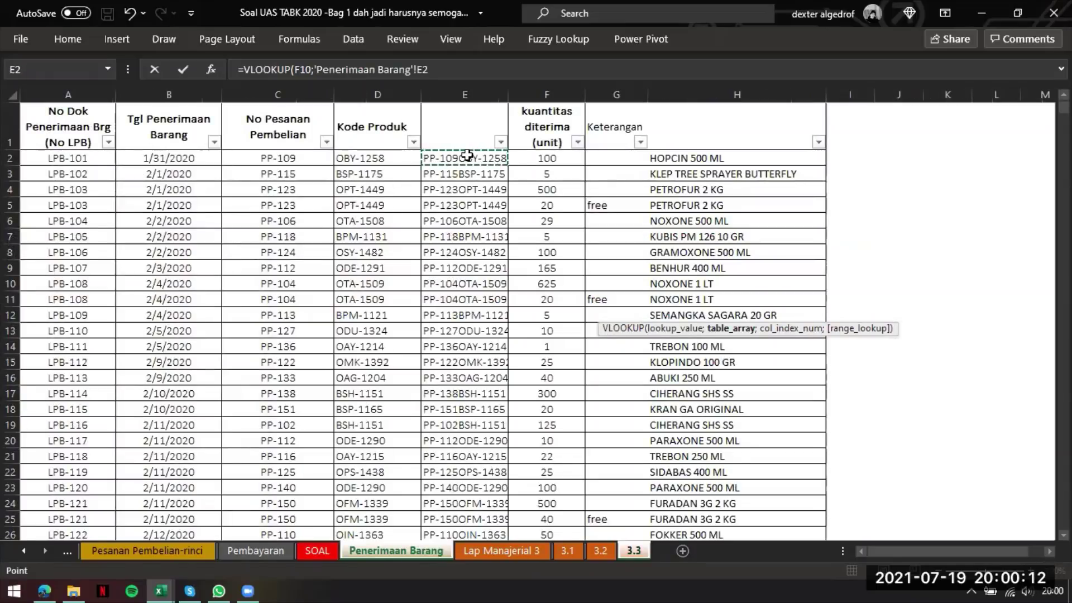
{"action": "key", "text": "ctrl+shift+Down"}
{"action": "key", "text": "F4"}
{"action": "type", "text": ";"}
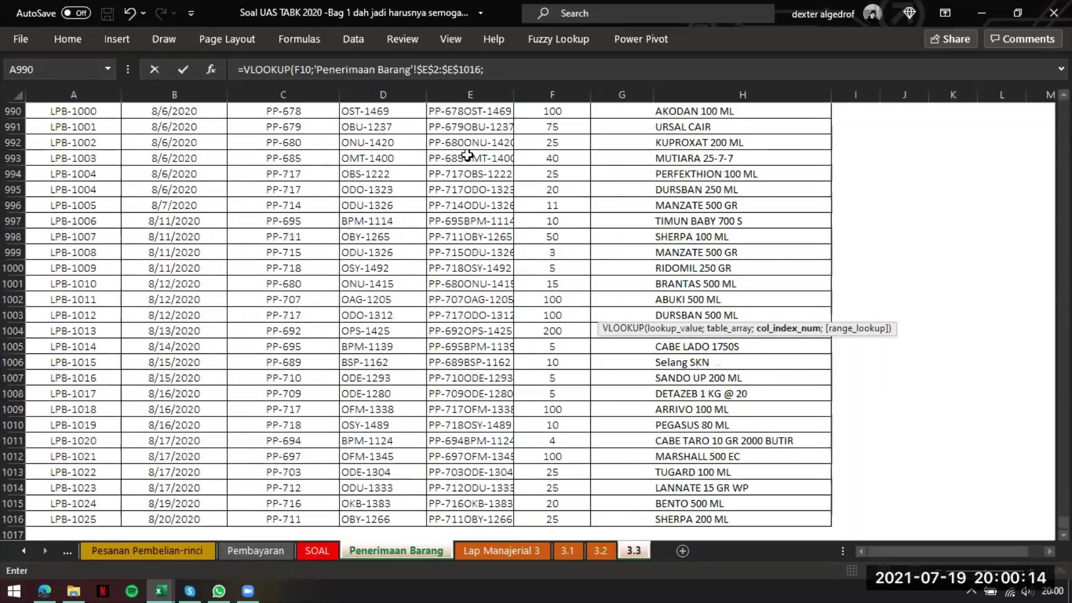
{"action": "type", "text": "1;0"}
{"action": "key", "text": "Return"}
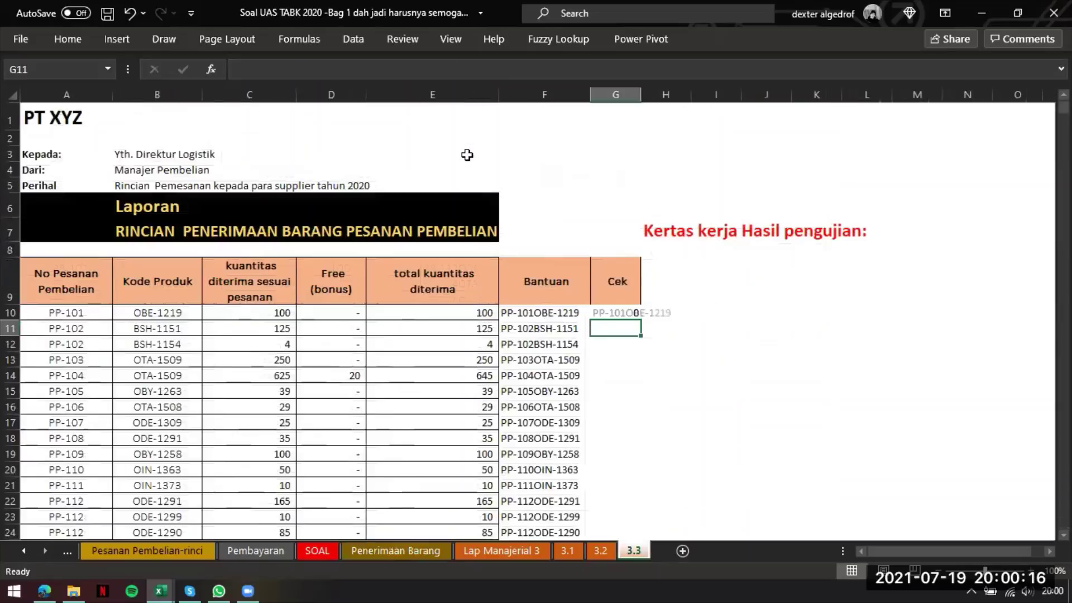
- Append =F10 to the lookup formula in G10 and fill it down the Cek column
{"action": "left_click", "coordinate": [636, 315]}
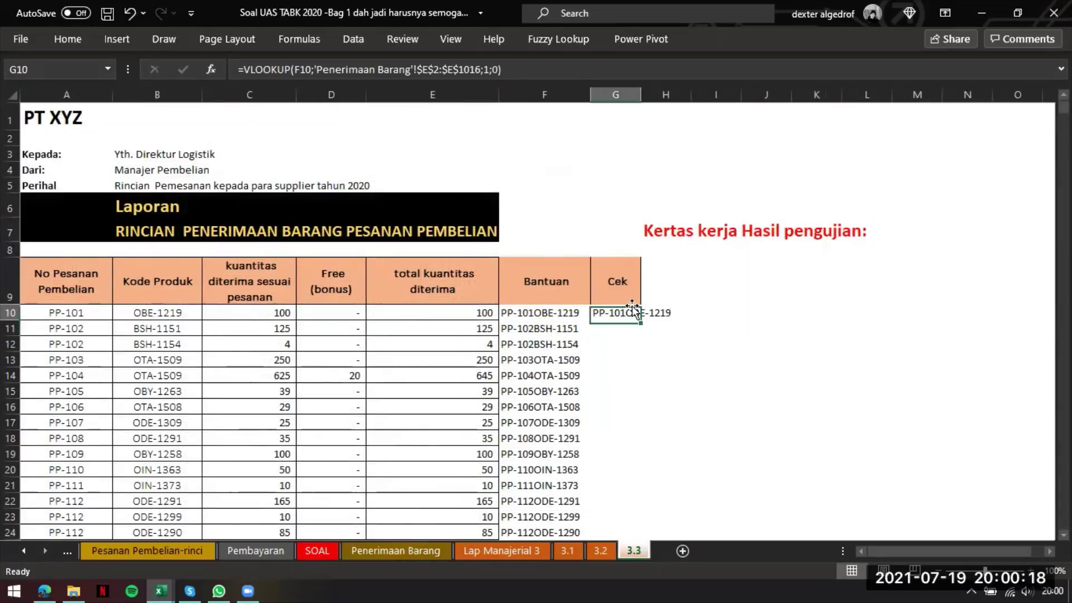
{"action": "left_click", "coordinate": [587, 69]}
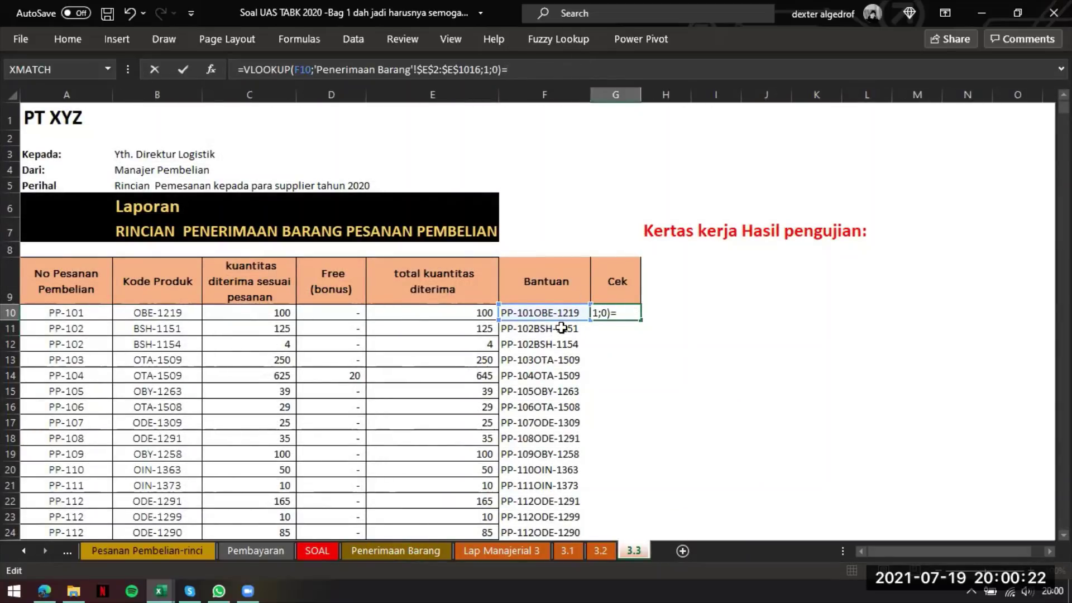
{"action": "left_click", "coordinate": [568, 309]}
{"action": "key", "text": "Return"}
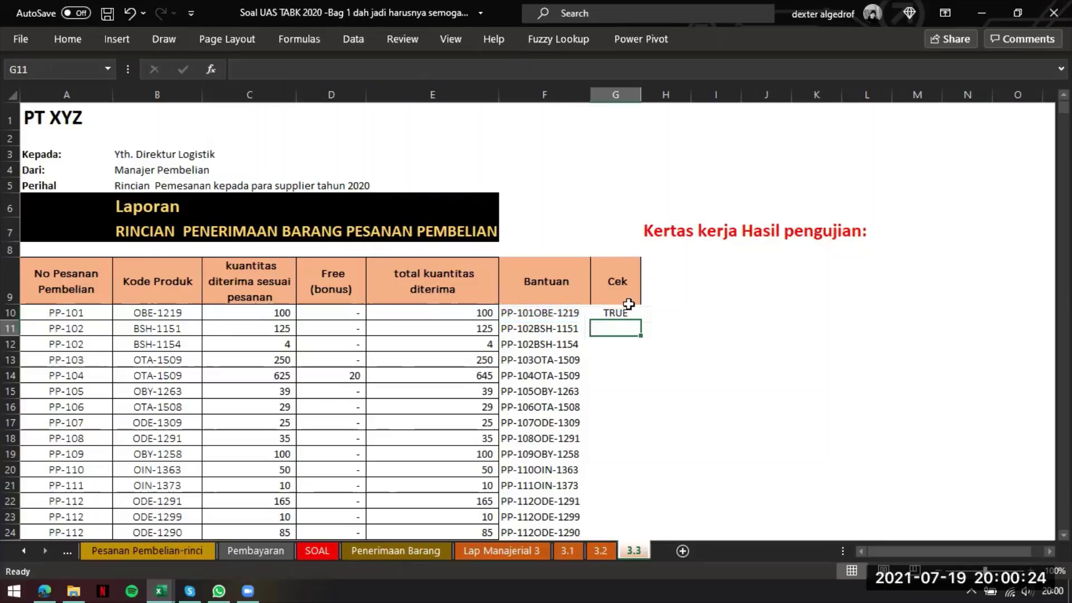
{"action": "left_click", "coordinate": [619, 312]}
{"action": "double_click", "coordinate": [641, 320]}
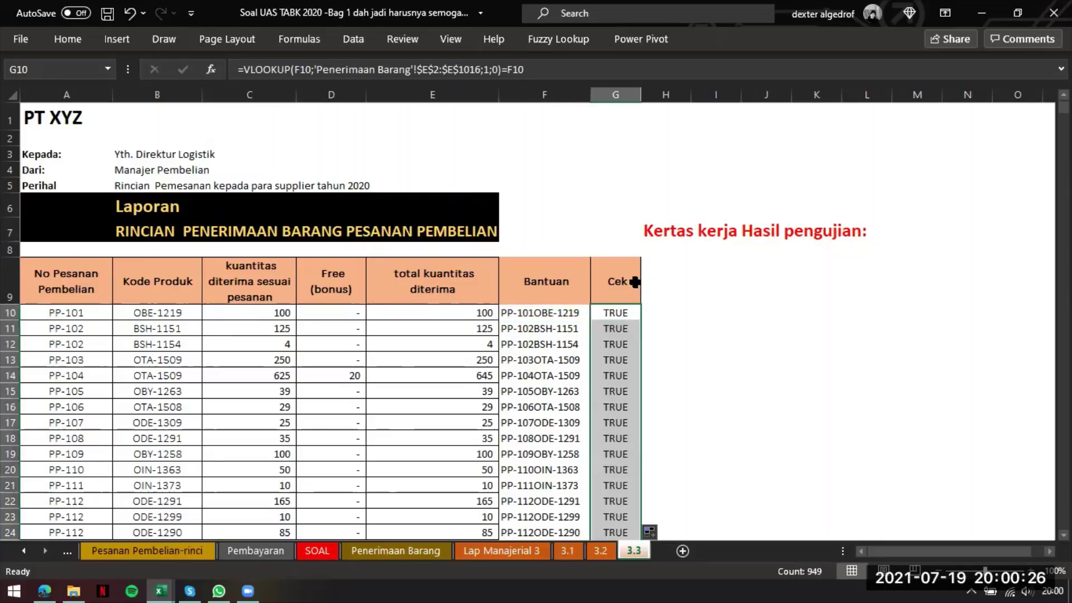
- Add filters to the header row A9:G9 and filter the Cek column to exclude TRUE rows
{"action": "left_click", "coordinate": [628, 281]}
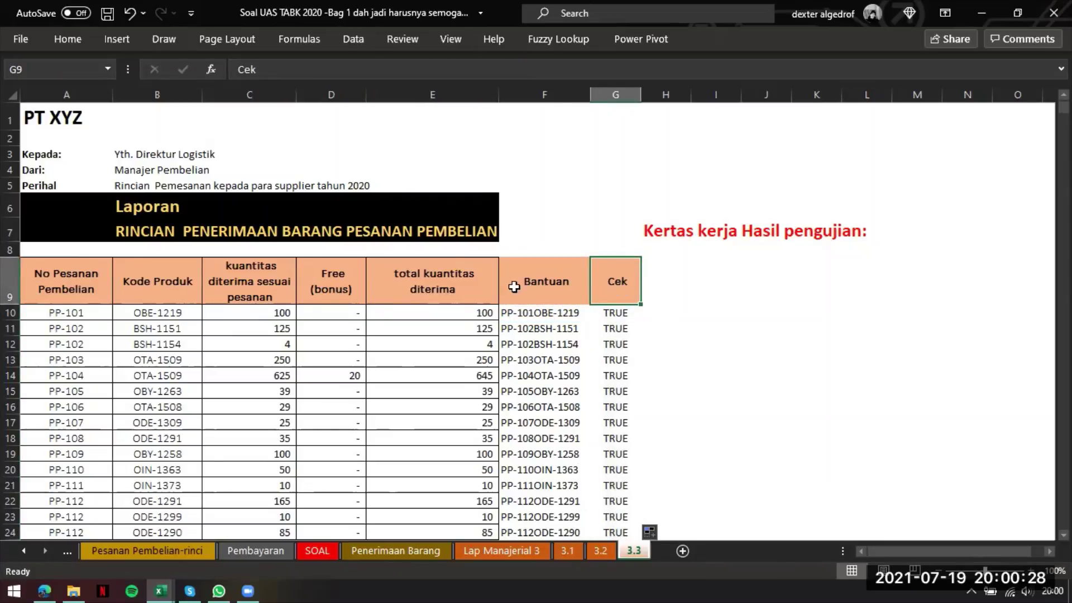
{"action": "key", "text": "ctrl+shift+Left"}
{"action": "left_click", "coordinate": [361, 32]}
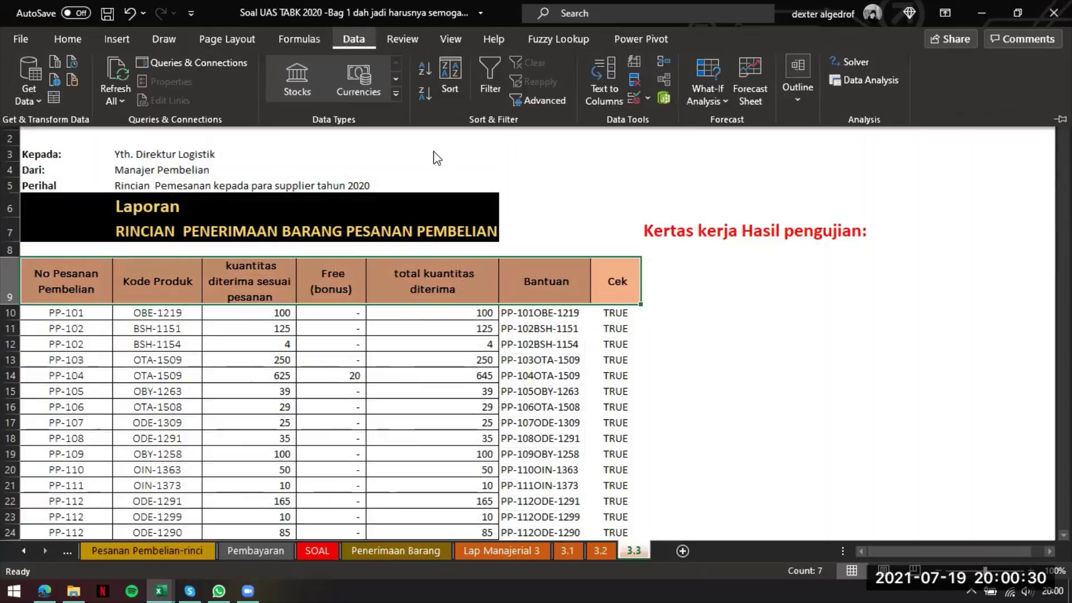
{"action": "left_click", "coordinate": [499, 73]}
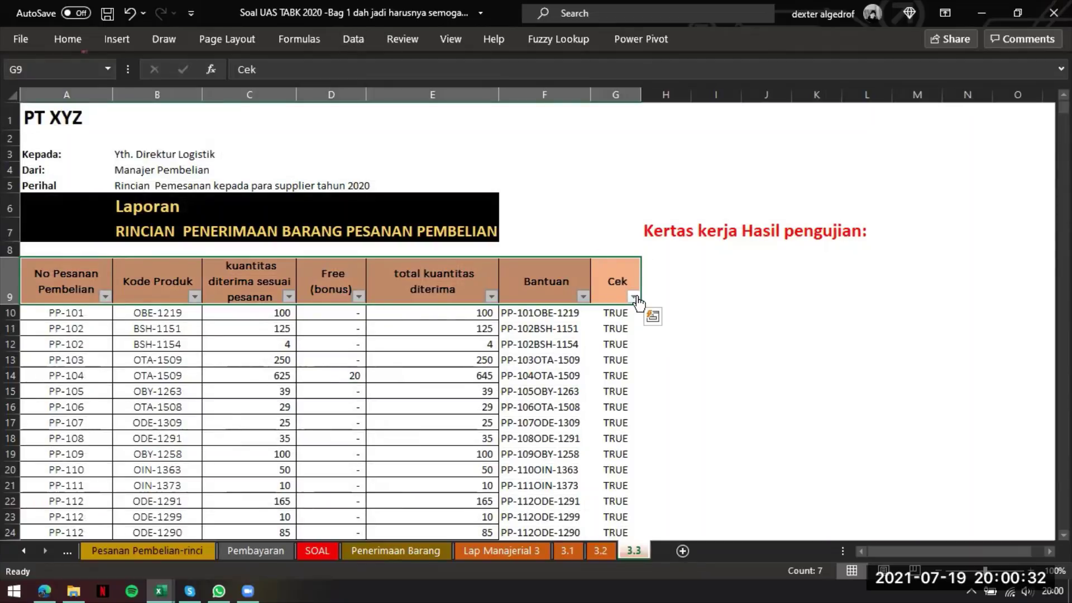
{"action": "left_click", "coordinate": [634, 297]}
{"action": "left_click", "coordinate": [481, 426]}
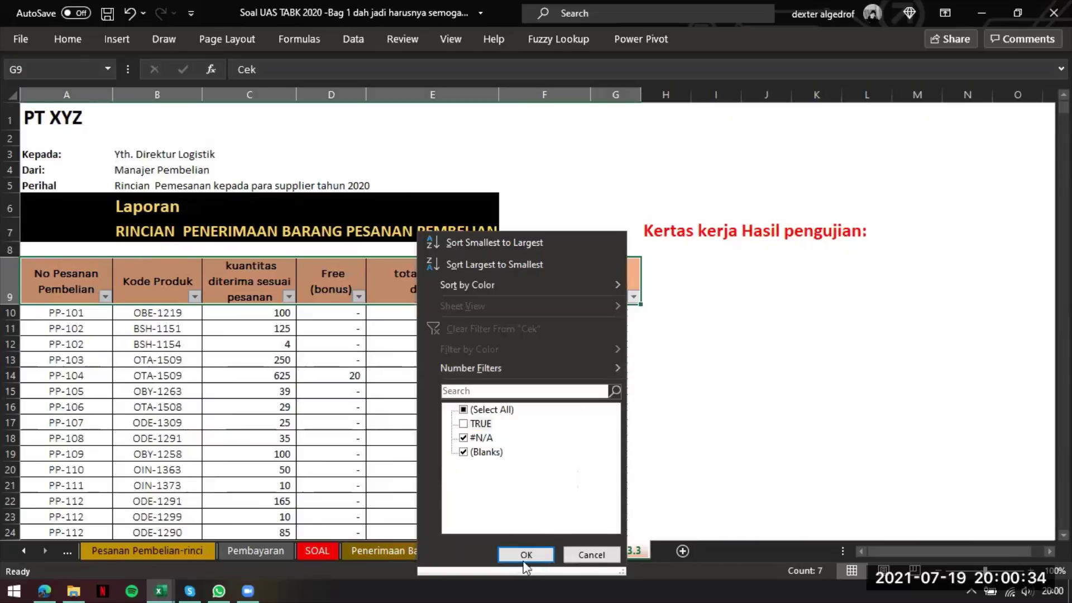
{"action": "left_click", "coordinate": [526, 555]}
- Highlight the PP-539 BTU-1191 row in yellow from No Pesanan Pembelian through Cek
{"action": "left_click", "coordinate": [620, 311]}
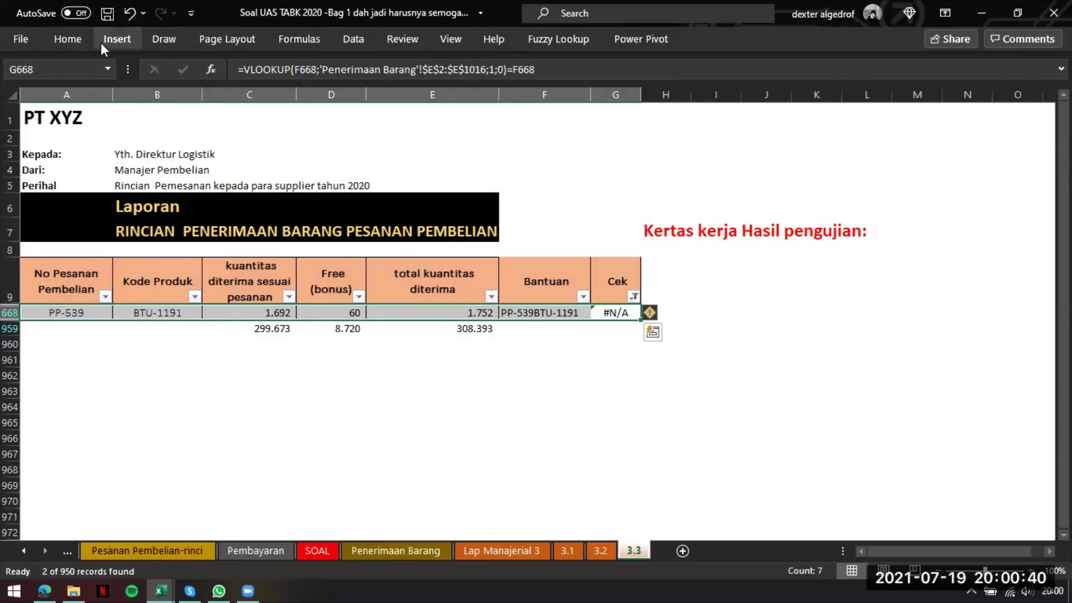
{"action": "left_click", "coordinate": [79, 39]}
{"action": "left_click", "coordinate": [199, 93]}
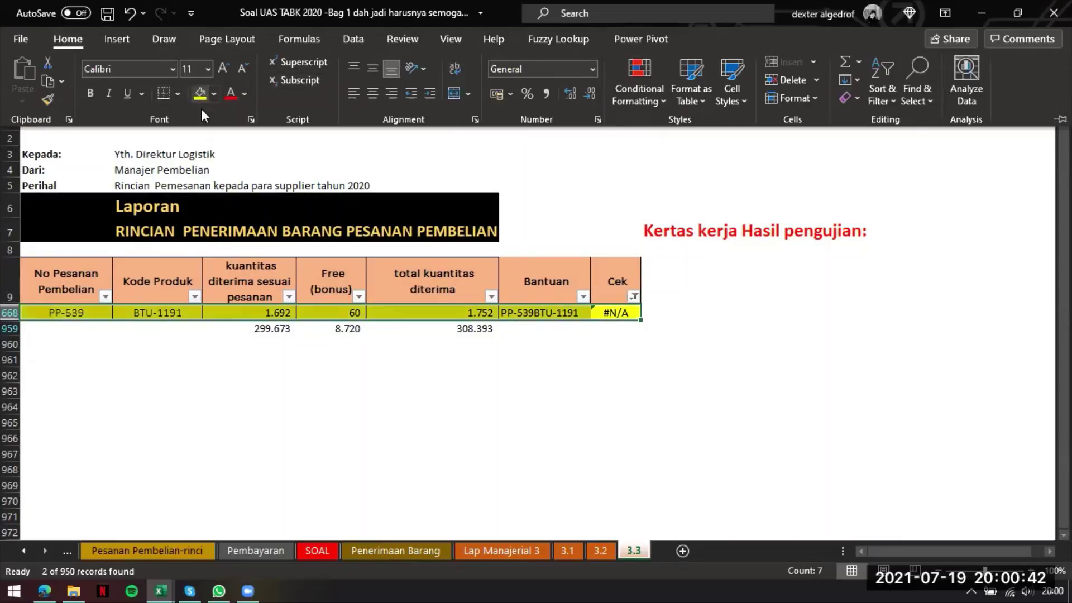